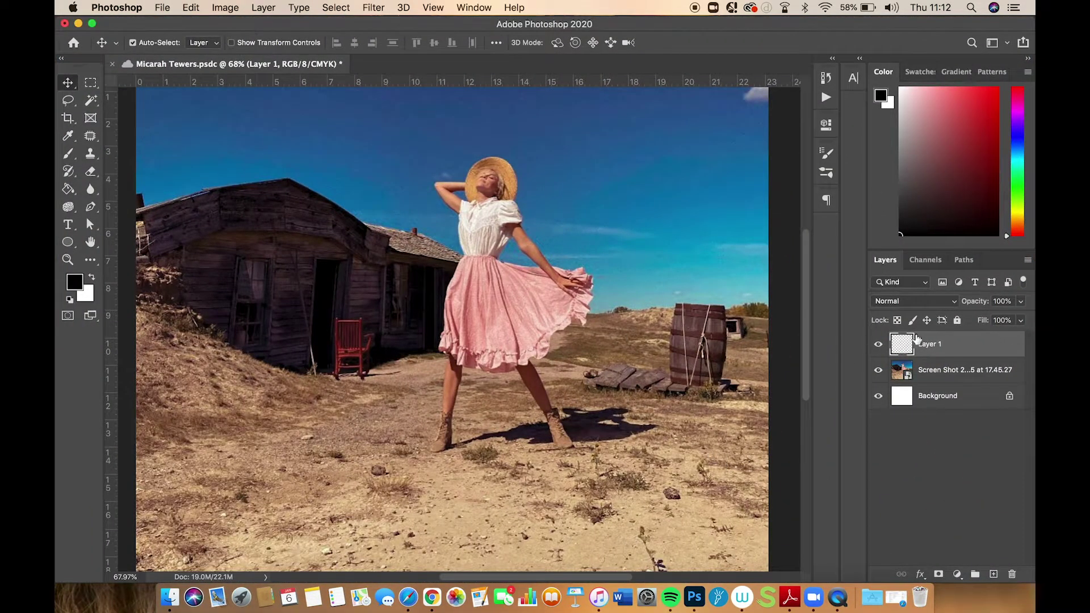
Reduce the screenshot photo layer's opacity to fade the image, and make Layer 1 active again
{"action": "left_click", "coordinate": [961, 380]}
{"action": "left_click_drag", "start_coordinate": [1021, 301], "coordinate": [985, 319]}
{"action": "left_click", "coordinate": [931, 344]}
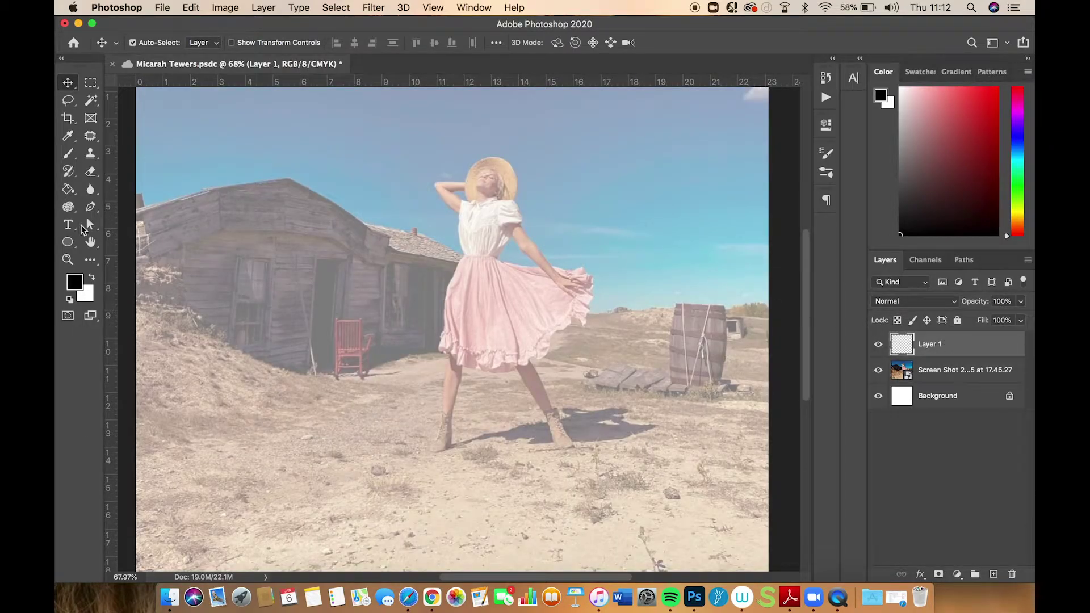
Set up a hard round brush at 12 px with pen pressure controlling its opacity
{"action": "left_click", "coordinate": [68, 137]}
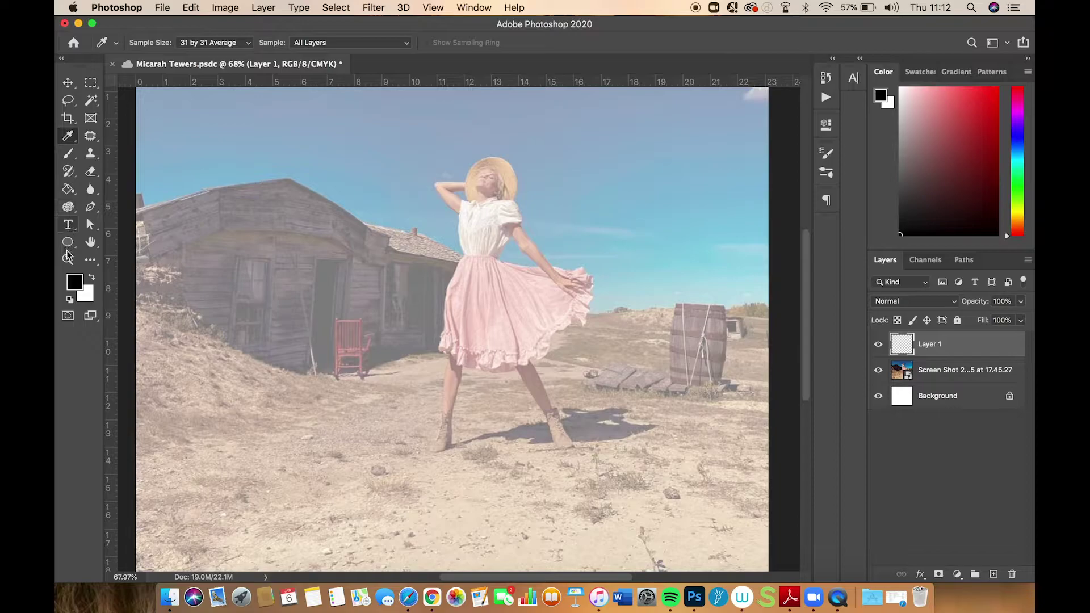
{"action": "left_click", "coordinate": [71, 153]}
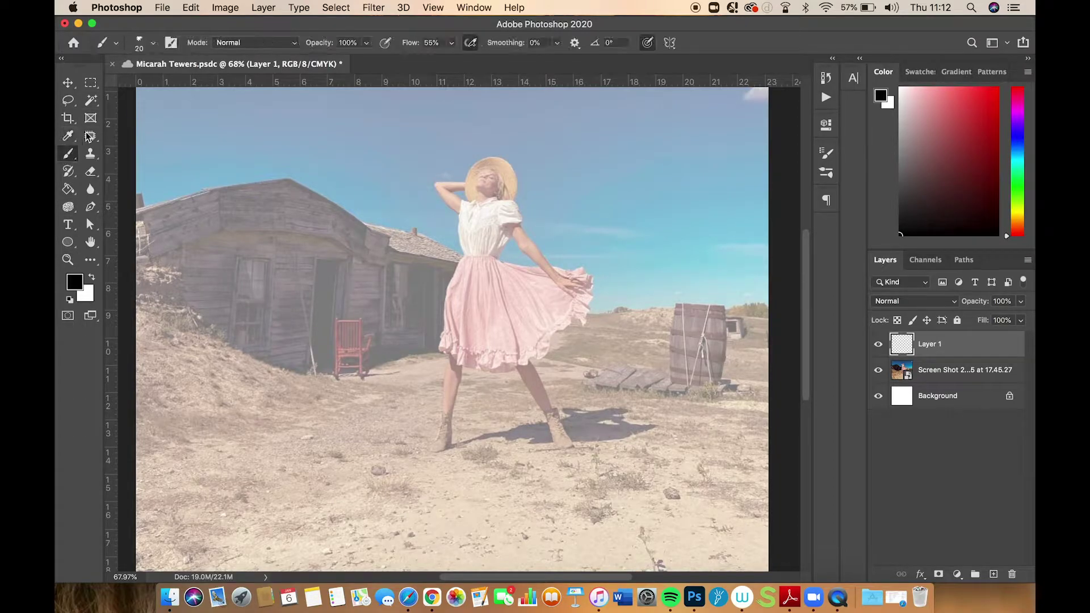
{"action": "left_click", "coordinate": [148, 44]}
{"action": "left_click", "coordinate": [167, 188]}
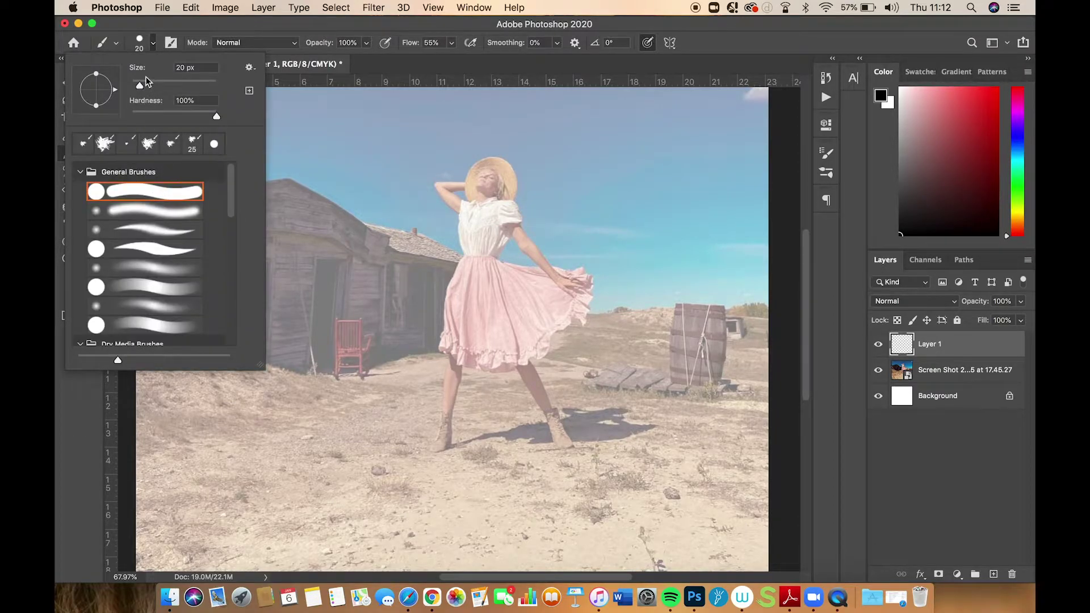
{"action": "left_click_drag", "start_coordinate": [139, 85], "coordinate": [136, 87]}
{"action": "left_click", "coordinate": [386, 45]}
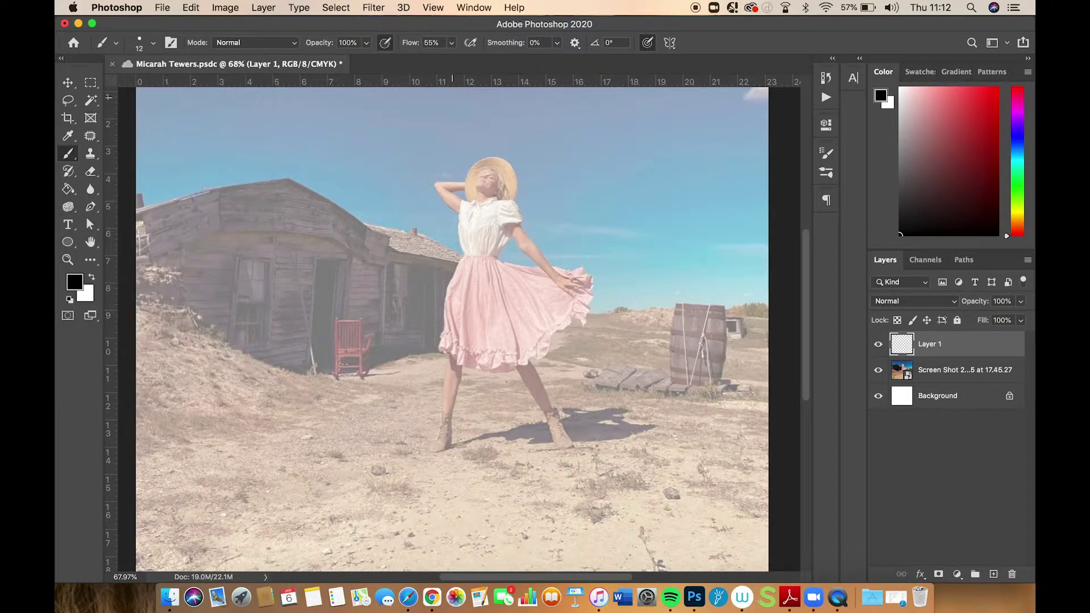
Draw straight horizontal black guide lines across the woman at the top of the hat, the shoulders and the waist
{"action": "mouse_move", "coordinate": [493, 157]}
{"action": "left_mouse_down"}
{"action": "mouse_move", "coordinate": [274, 157]}
{"action": "mouse_move", "coordinate": [670, 157]}
{"action": "left_mouse_up"}
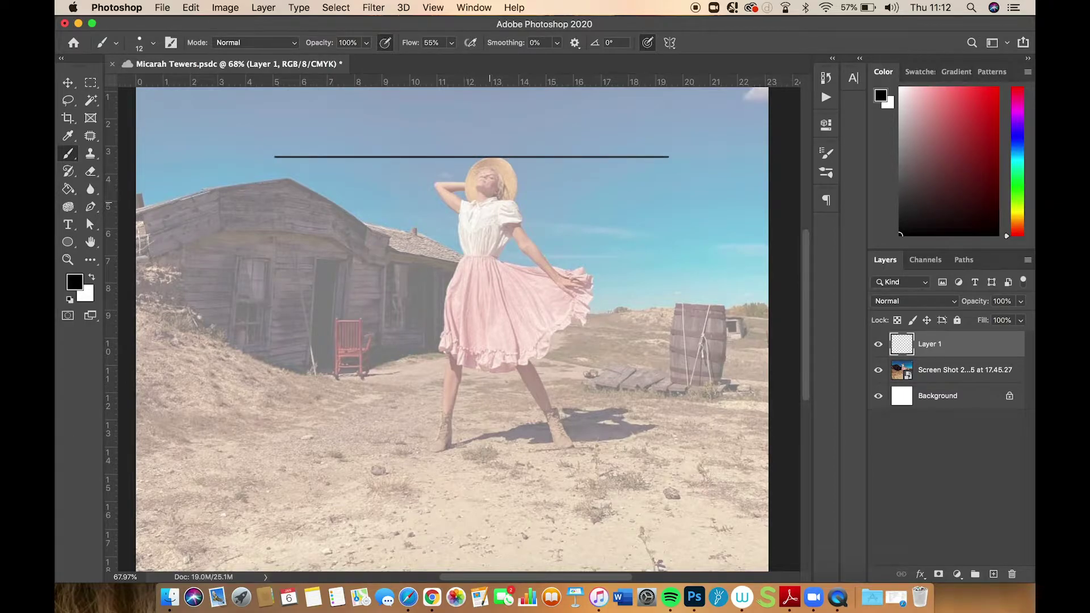
{"action": "mouse_move", "coordinate": [496, 201]}
{"action": "left_mouse_down"}
{"action": "mouse_move", "coordinate": [270, 201]}
{"action": "mouse_move", "coordinate": [668, 201]}
{"action": "left_mouse_up"}
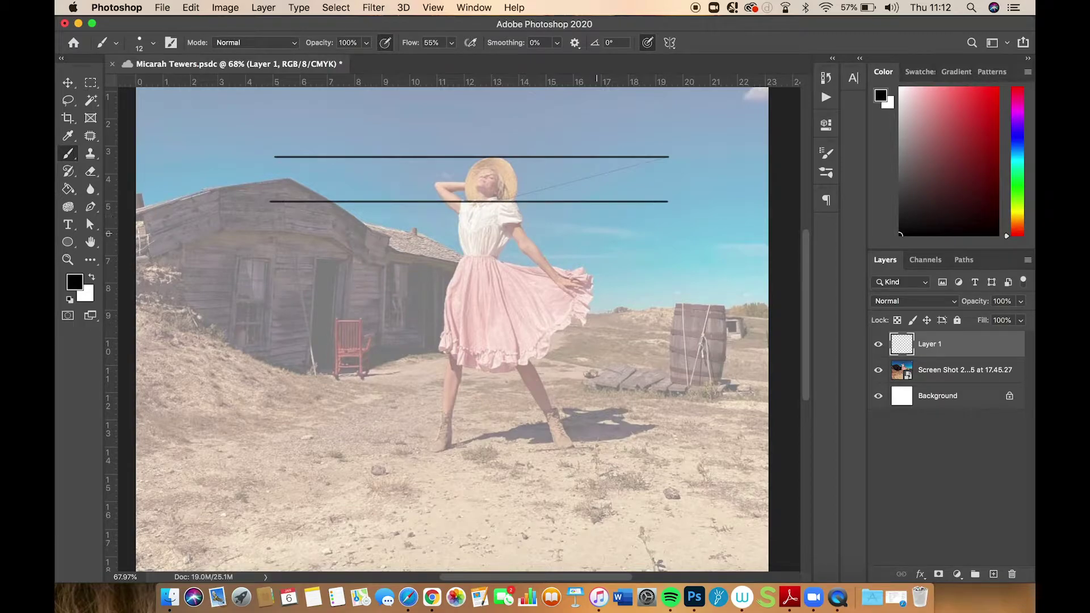
{"action": "mouse_move", "coordinate": [479, 256]}
{"action": "left_mouse_down"}
{"action": "mouse_move", "coordinate": [260, 257]}
{"action": "mouse_move", "coordinate": [664, 256]}
{"action": "left_mouse_up"}
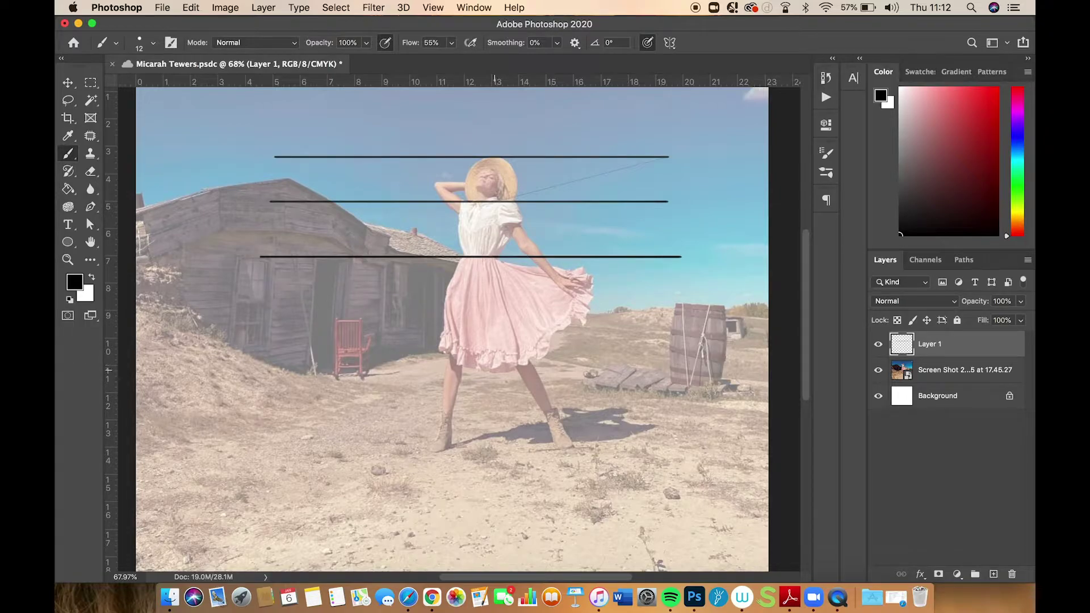
Draw horizontal guide lines at the skirt's lower hem, the top of its ruffle, the boots' ankle height and the soles of both feet
{"action": "mouse_move", "coordinate": [494, 372]}
{"action": "left_mouse_down"}
{"action": "mouse_move", "coordinate": [260, 372]}
{"action": "mouse_move", "coordinate": [666, 372]}
{"action": "left_mouse_up"}
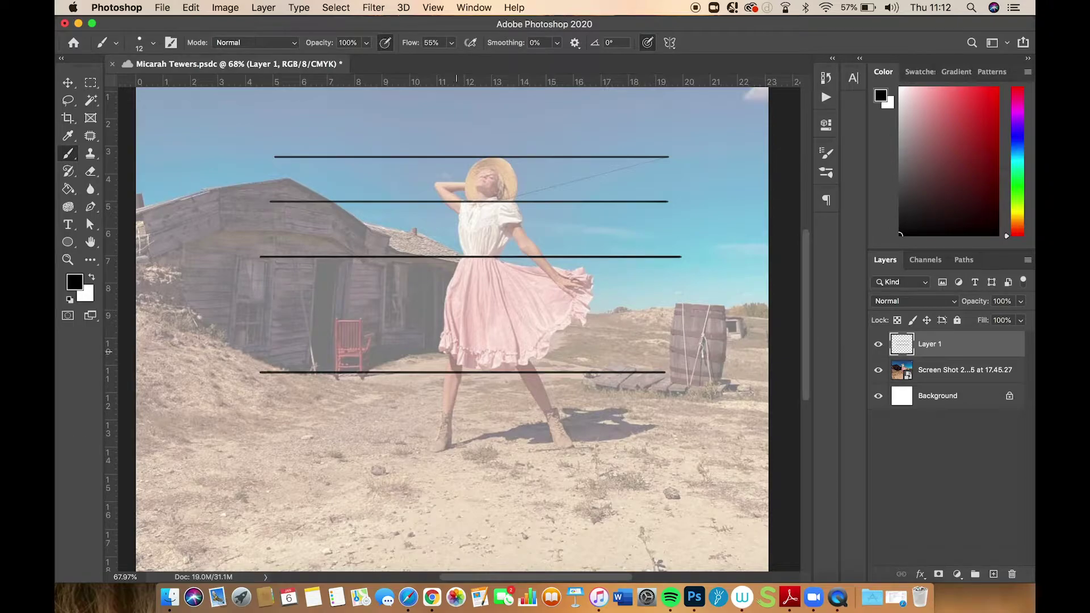
{"action": "mouse_move", "coordinate": [457, 350]}
{"action": "left_mouse_down"}
{"action": "mouse_move", "coordinate": [258, 349]}
{"action": "mouse_move", "coordinate": [675, 350]}
{"action": "left_mouse_up"}
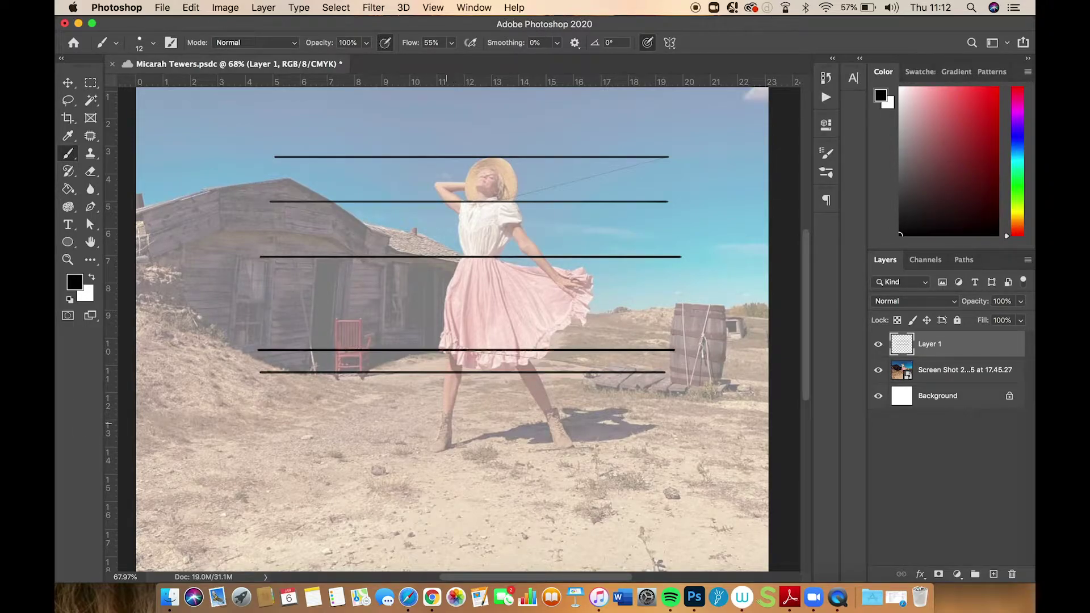
{"action": "mouse_move", "coordinate": [448, 422]}
{"action": "left_mouse_down"}
{"action": "mouse_move", "coordinate": [274, 422]}
{"action": "mouse_move", "coordinate": [687, 422]}
{"action": "left_mouse_up"}
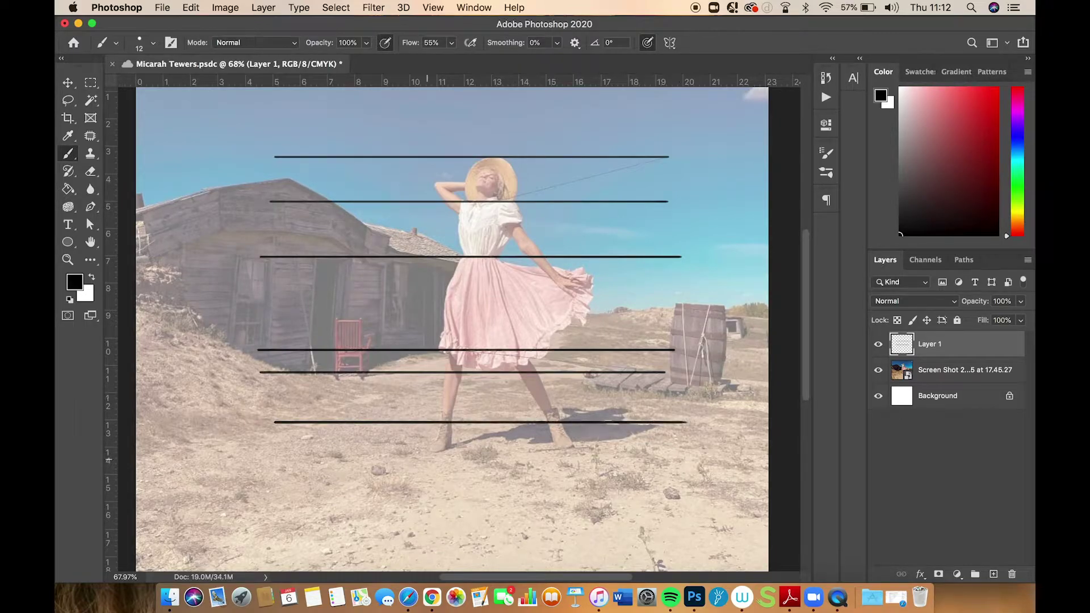
{"action": "mouse_move", "coordinate": [436, 452]}
{"action": "left_mouse_down"}
{"action": "mouse_move", "coordinate": [293, 452]}
{"action": "mouse_move", "coordinate": [692, 453]}
{"action": "left_mouse_up"}
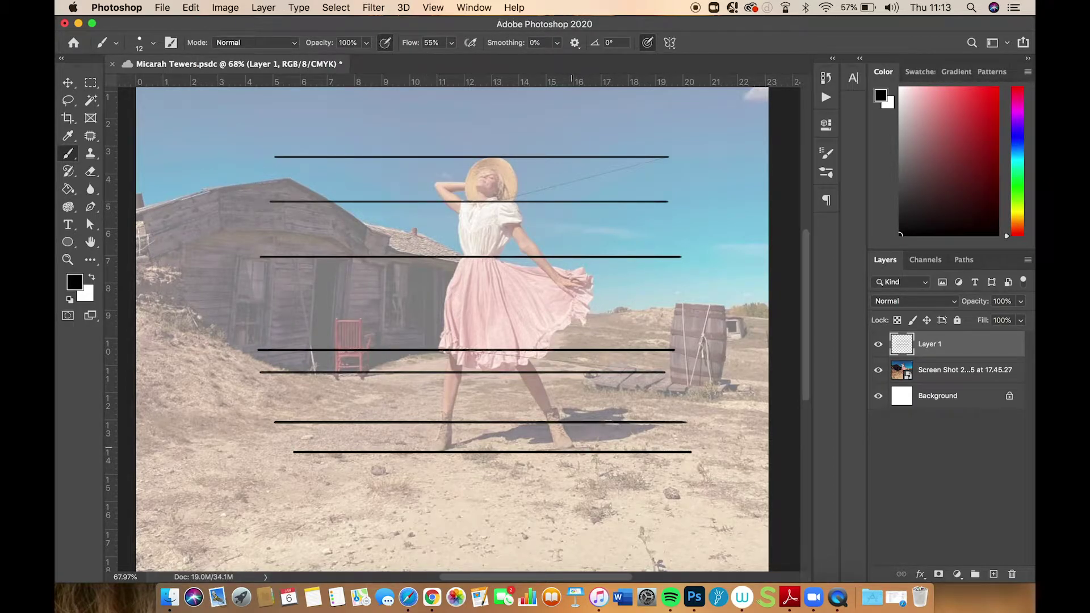
{"action": "mouse_move", "coordinate": [531, 448]}
{"action": "left_mouse_down"}
{"action": "mouse_move", "coordinate": [465, 448]}
{"action": "mouse_move", "coordinate": [592, 448]}
{"action": "mouse_move", "coordinate": [377, 448]}
{"action": "mouse_move", "coordinate": [611, 448]}
{"action": "mouse_move", "coordinate": [346, 448]}
{"action": "left_mouse_up"}
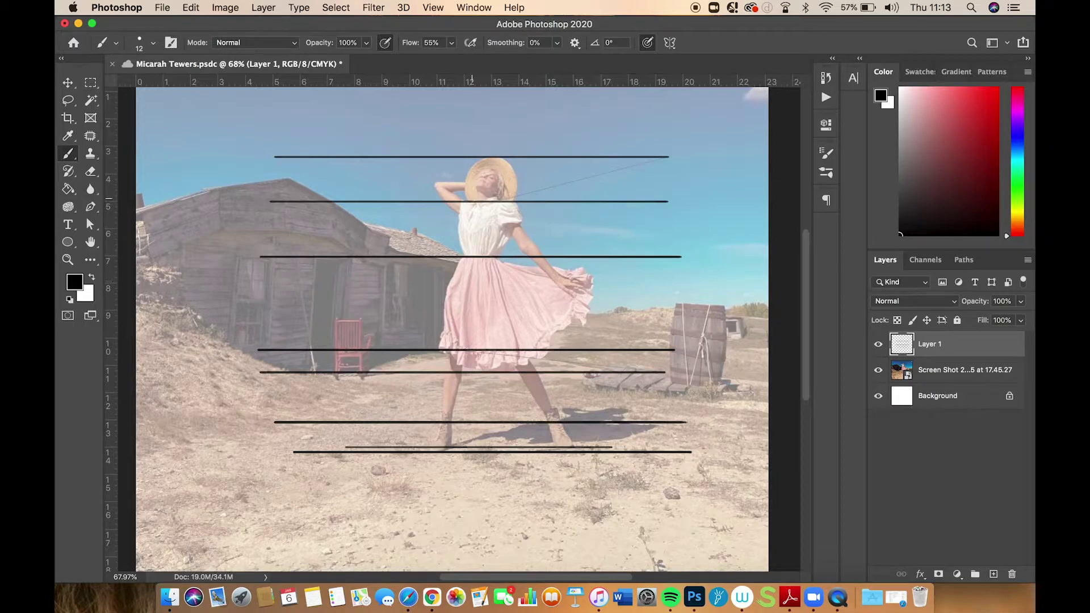
Add horizontal guide lines level with the raised elbow and the lowered arm, and set Layer 1's opacity to 25%
{"action": "left_click_drag", "start_coordinate": [435, 183], "coordinate": [263, 183]}
{"action": "left_click_drag", "start_coordinate": [532, 245], "coordinate": [271, 244]}
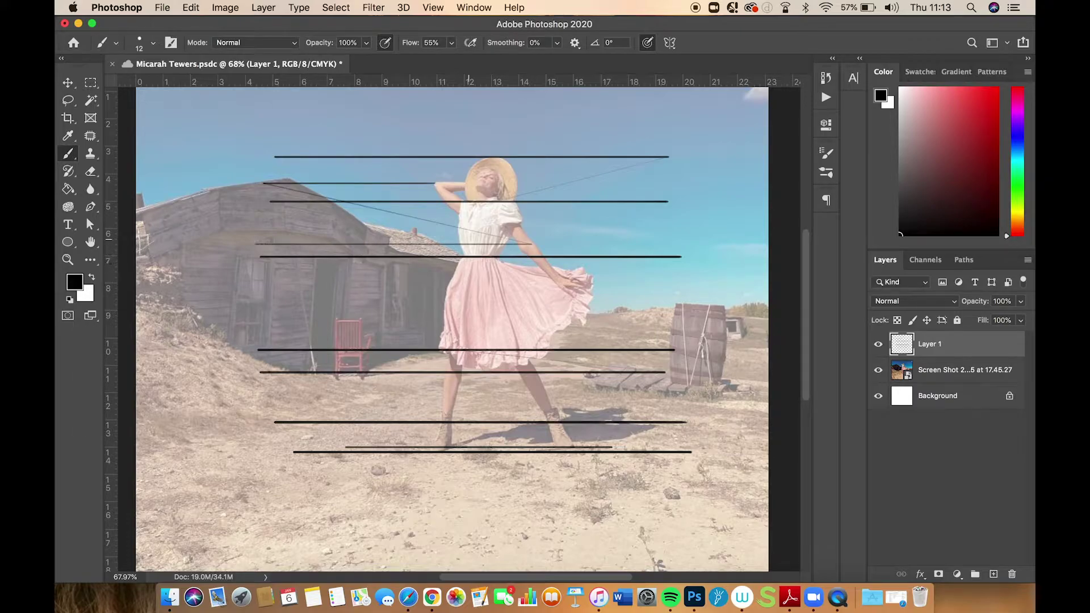
{"action": "left_click", "coordinate": [1020, 302]}
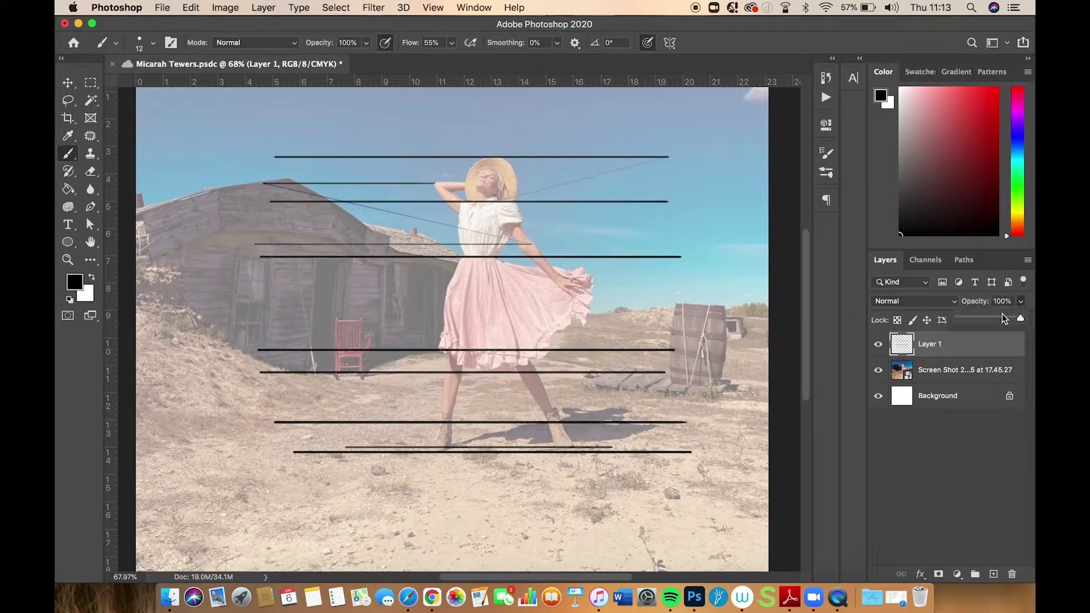
{"action": "left_click_drag", "start_coordinate": [983, 318], "coordinate": [973, 317]}
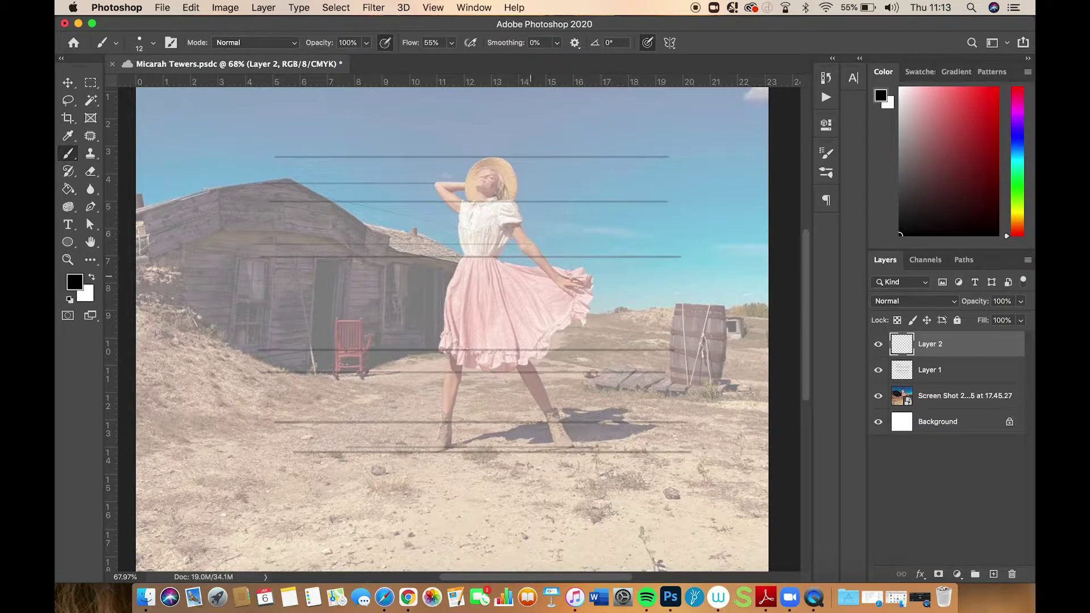
{"action": "scroll", "coordinate": [531, 266], "scroll_direction": "up", "scroll_amount": 6}
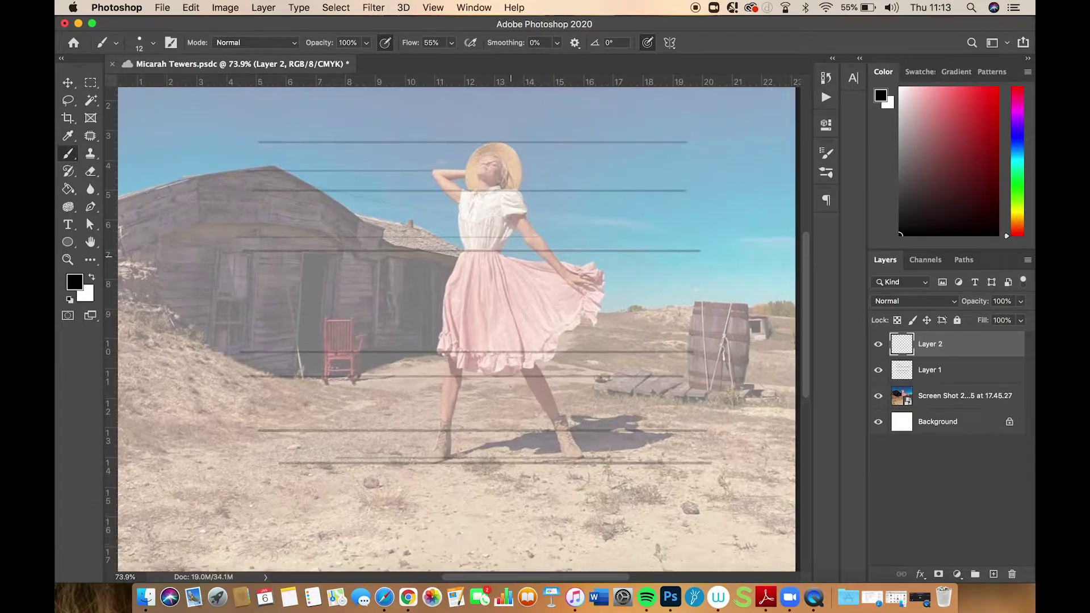
{"action": "scroll", "coordinate": [454, 324], "scroll_direction": "down", "scroll_amount": 3}
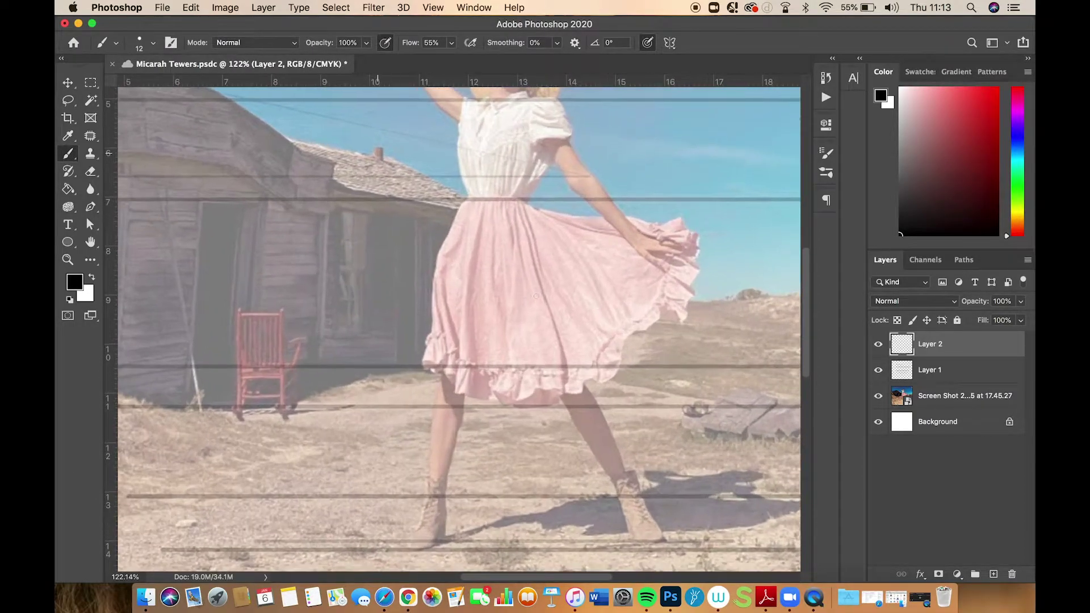
{"action": "scroll", "coordinate": [562, 258], "scroll_direction": "down", "scroll_amount": 1}
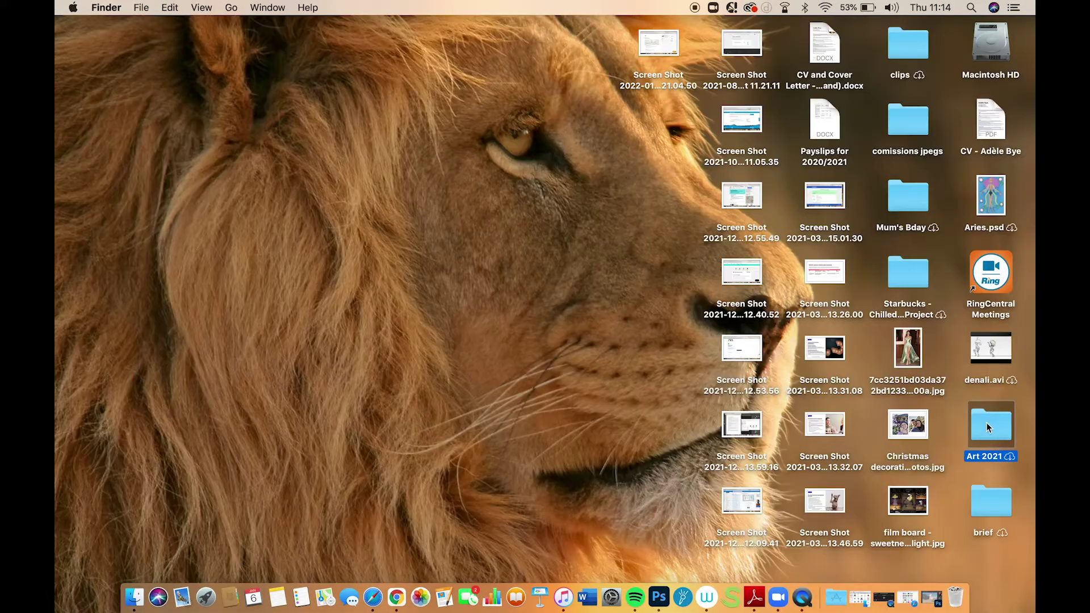
In Finder, browse the Art 2021 folder into cards, view the commission illustration of the seated couple and close it
{"action": "scroll", "coordinate": [1002, 341], "scroll_direction": "down", "scroll_amount": 5}
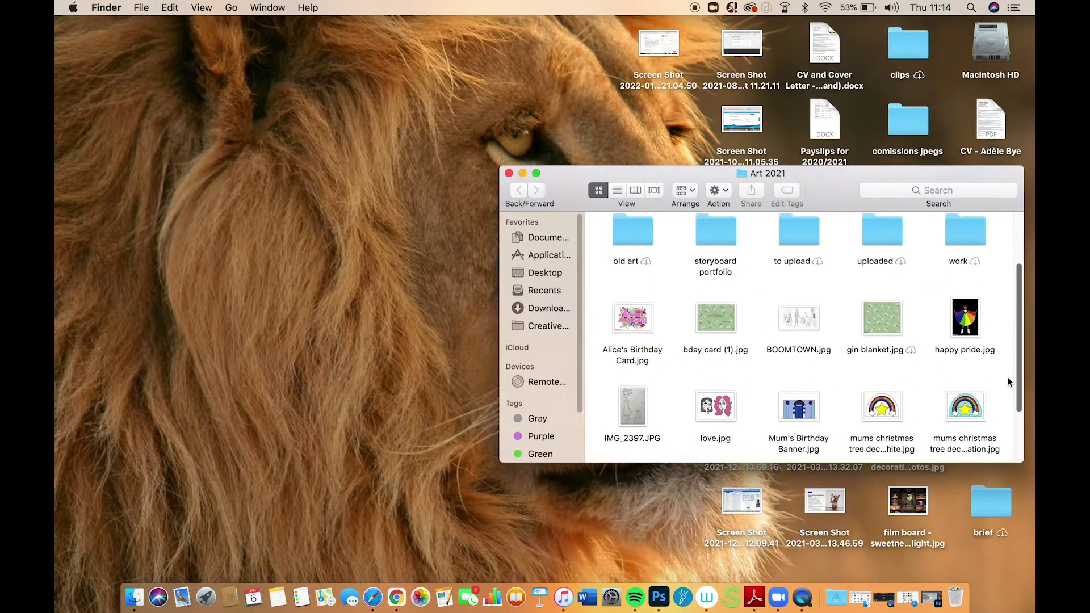
{"action": "scroll", "coordinate": [1000, 415], "scroll_direction": "up", "scroll_amount": 5}
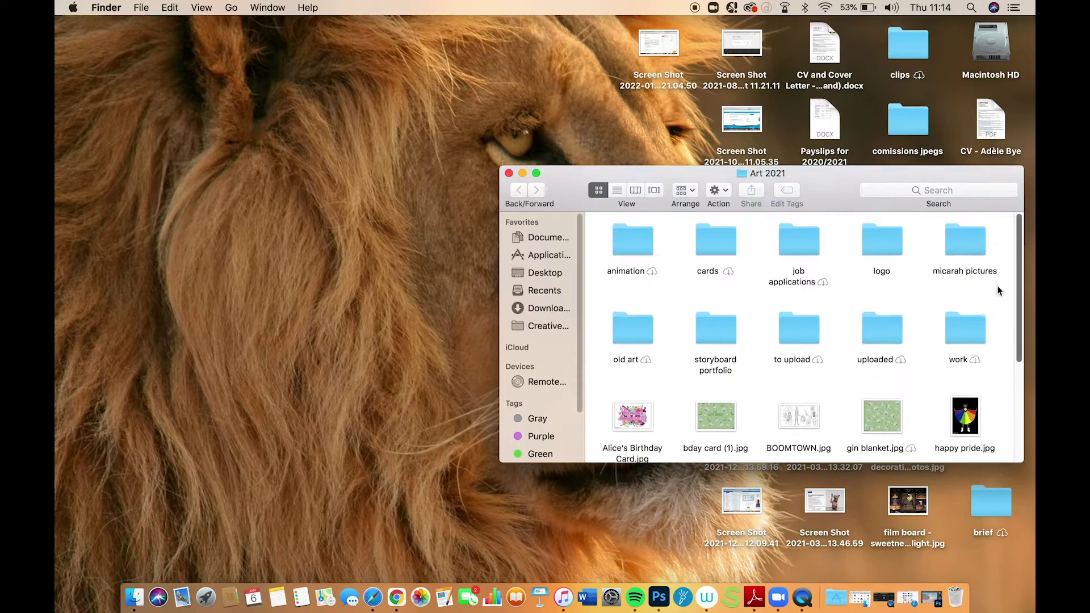
{"action": "double_click", "coordinate": [715, 243]}
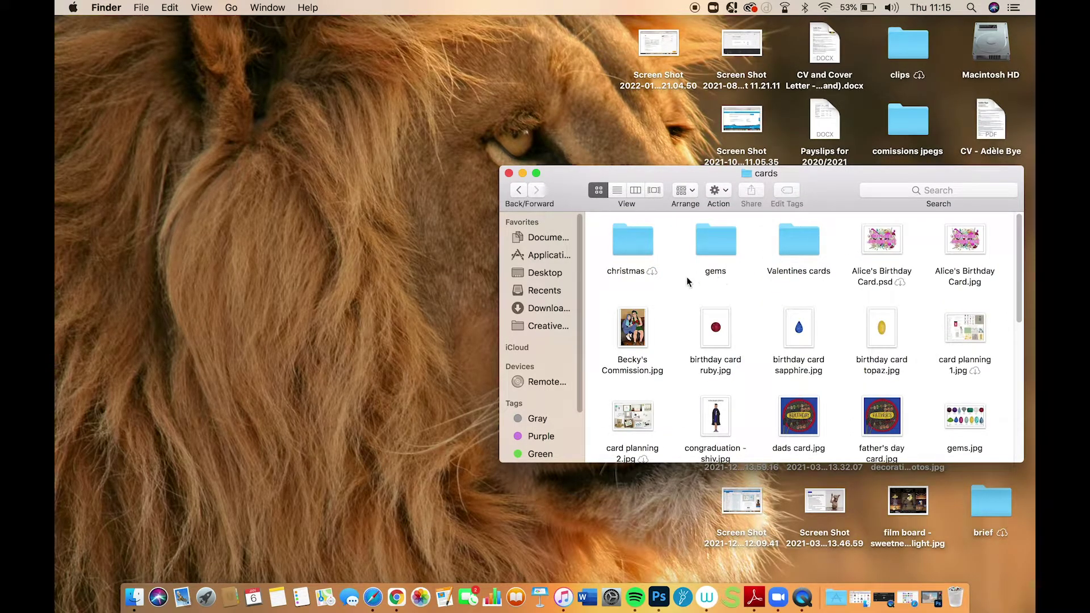
{"action": "double_click", "coordinate": [632, 336]}
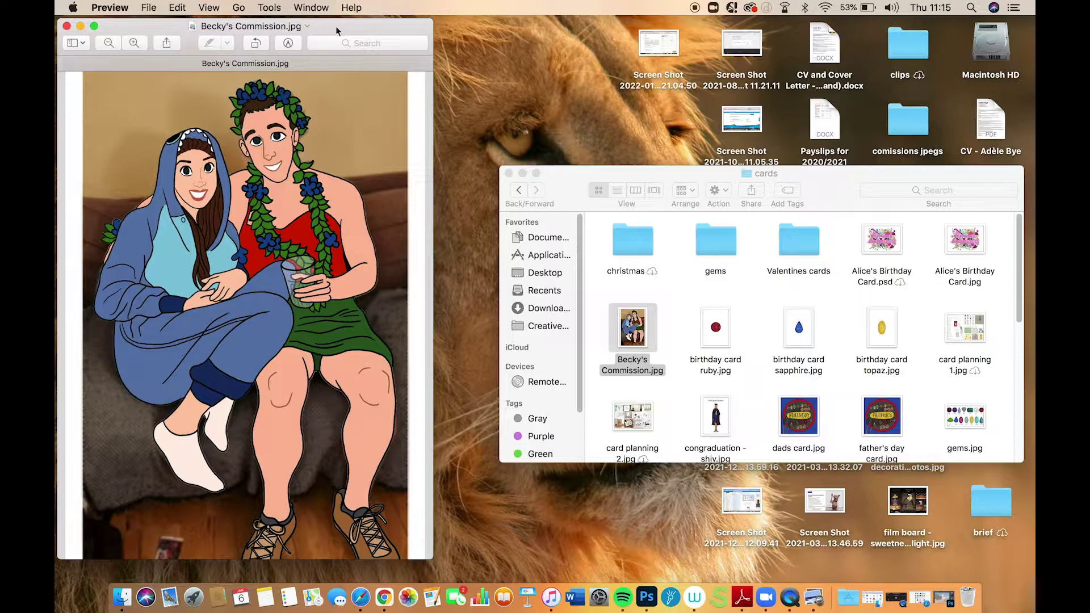
{"action": "left_click_drag", "start_coordinate": [337, 31], "coordinate": [377, 36]}
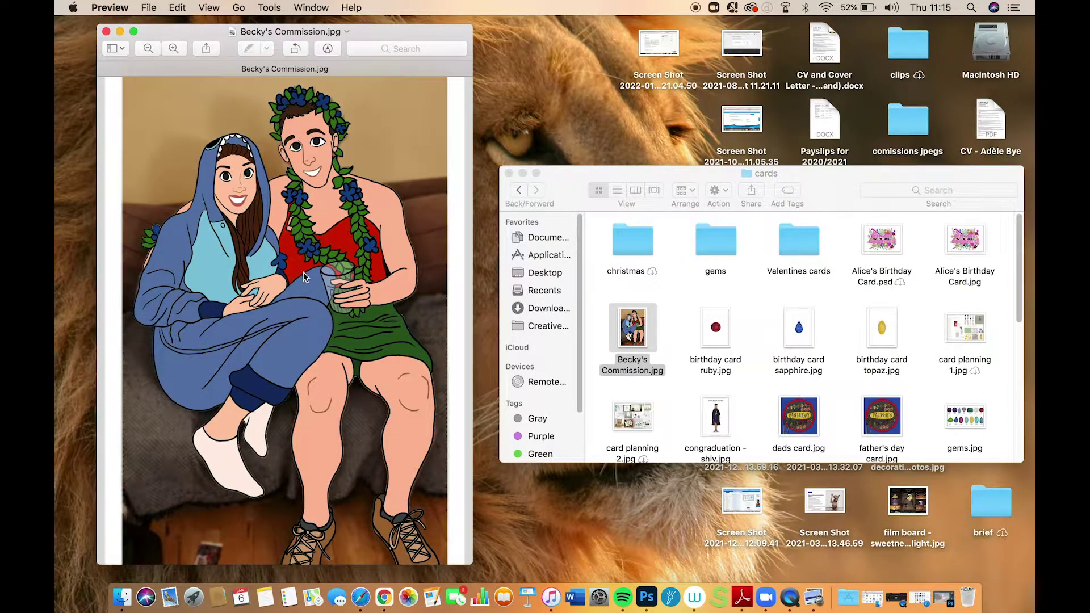
{"action": "left_click", "coordinate": [107, 31]}
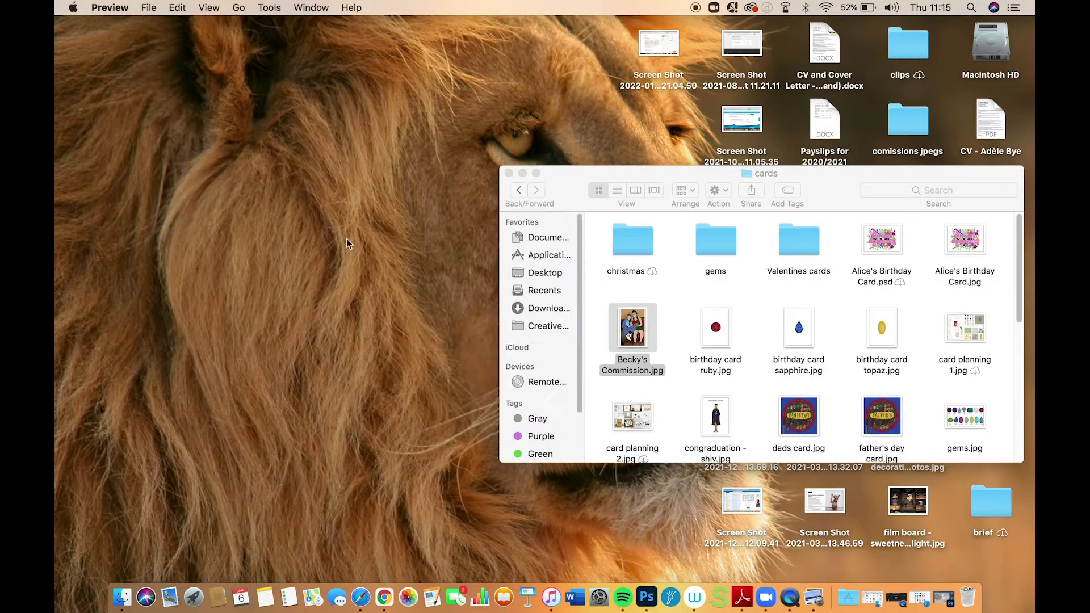
Switch back to Photoshop, draw a horizontal guide line at the woman's forehead on Layer 1, and make Layer 2 active
{"action": "left_click", "coordinate": [943, 599]}
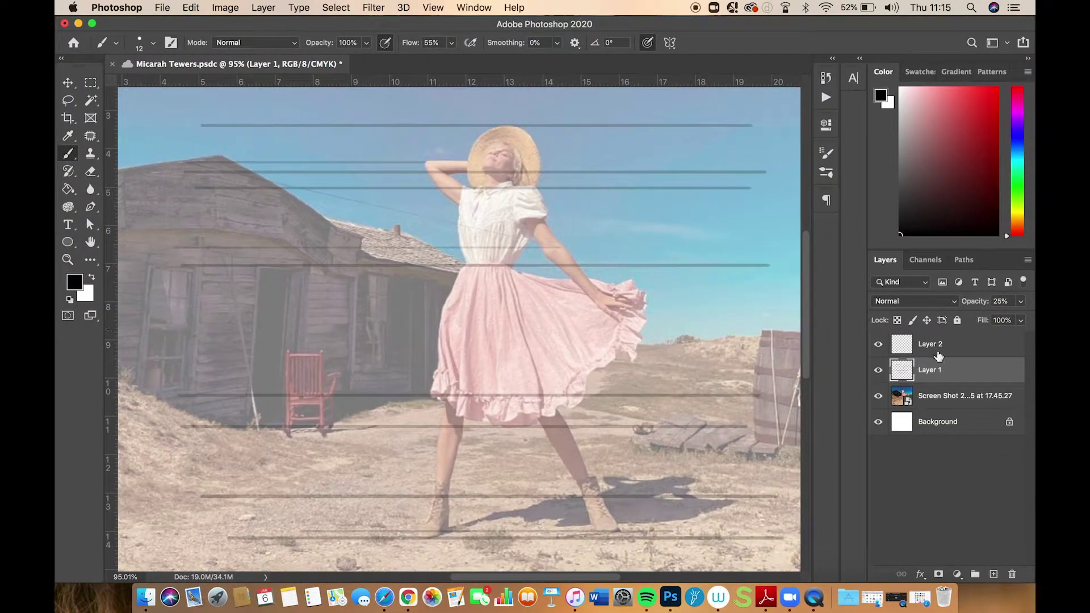
{"action": "left_click", "coordinate": [937, 352]}
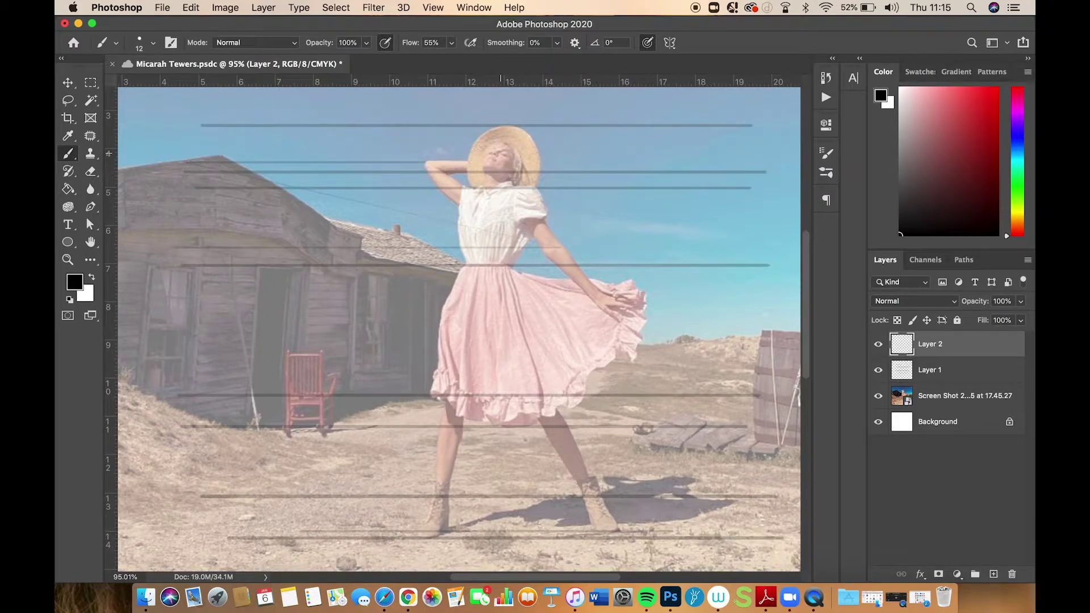
{"action": "left_click", "coordinate": [932, 380]}
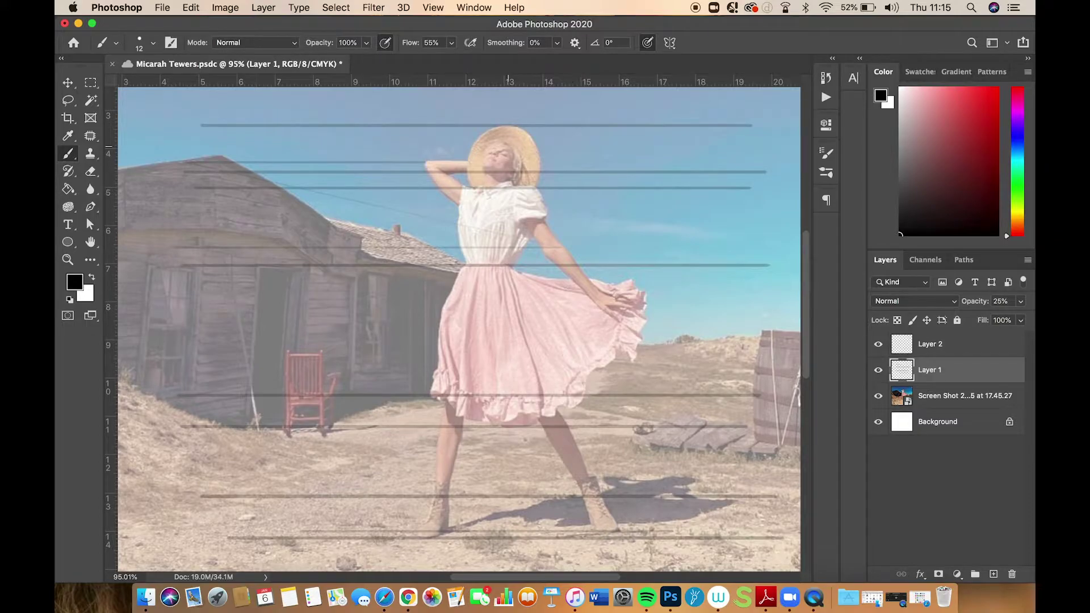
{"action": "left_click_drag", "start_coordinate": [508, 143], "coordinate": [215, 143]}
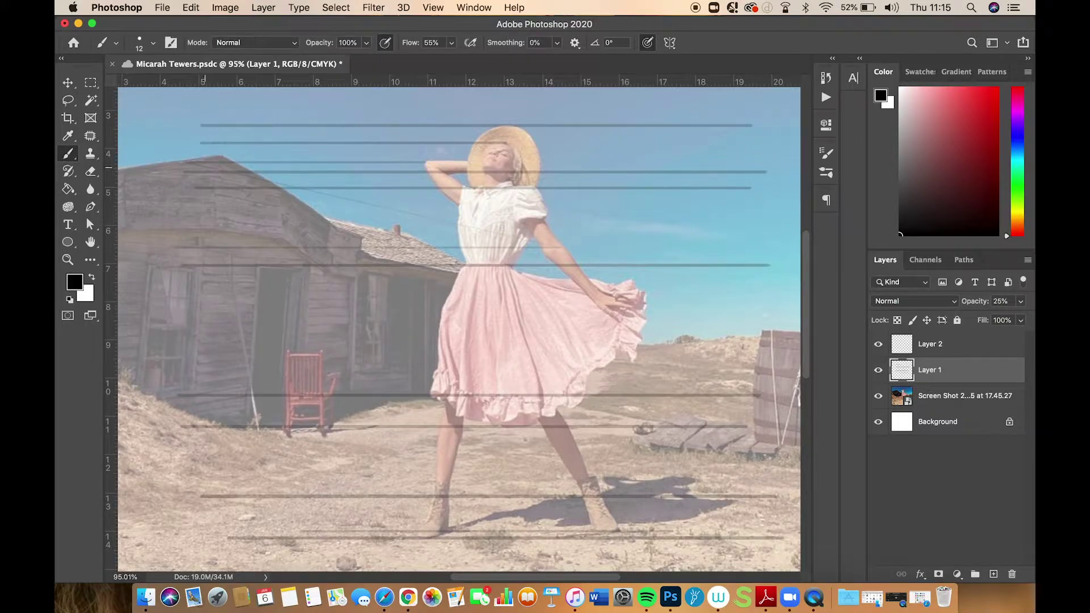
{"action": "left_click_drag", "start_coordinate": [509, 143], "coordinate": [741, 143]}
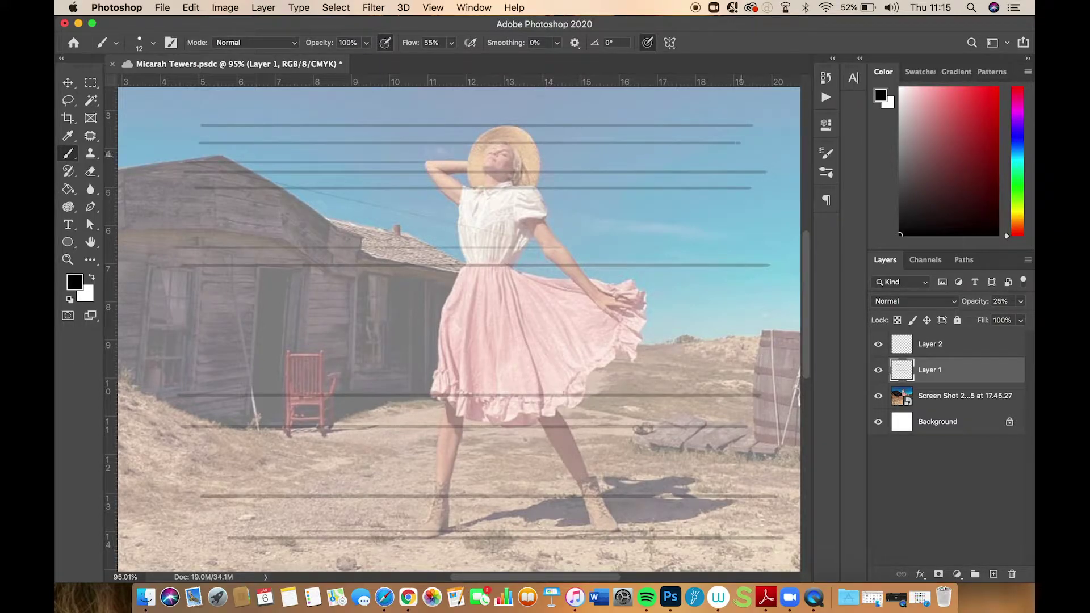
{"action": "left_click", "coordinate": [937, 347]}
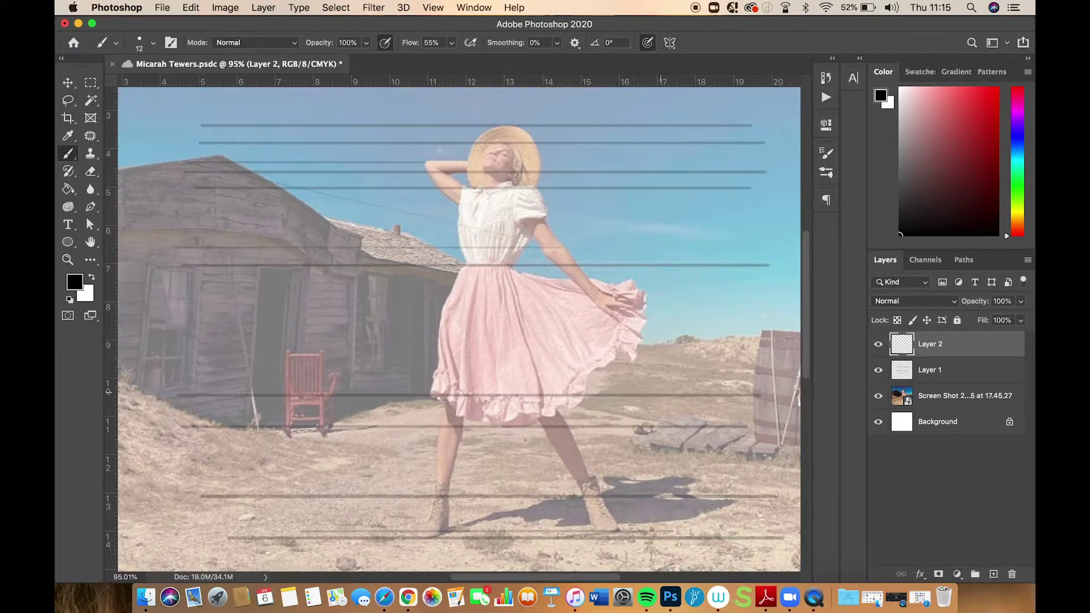
{"action": "key", "text": "super+1"}
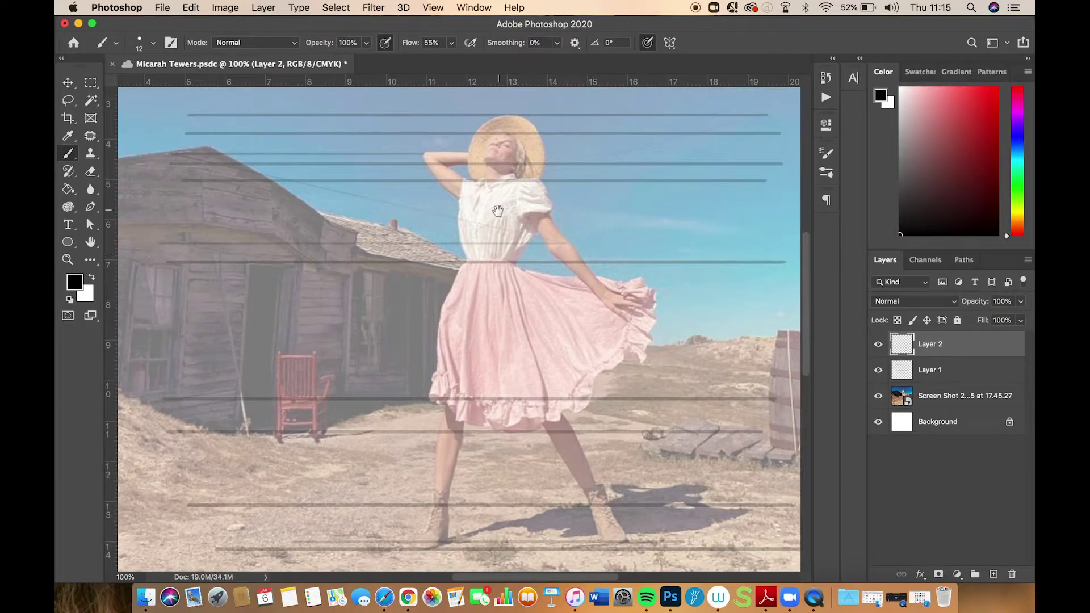
{"action": "scroll", "coordinate": [577, 285], "scroll_direction": "up", "scroll_amount": 5}
{"action": "scroll", "coordinate": [576, 286], "scroll_direction": "left", "scroll_amount": 4}
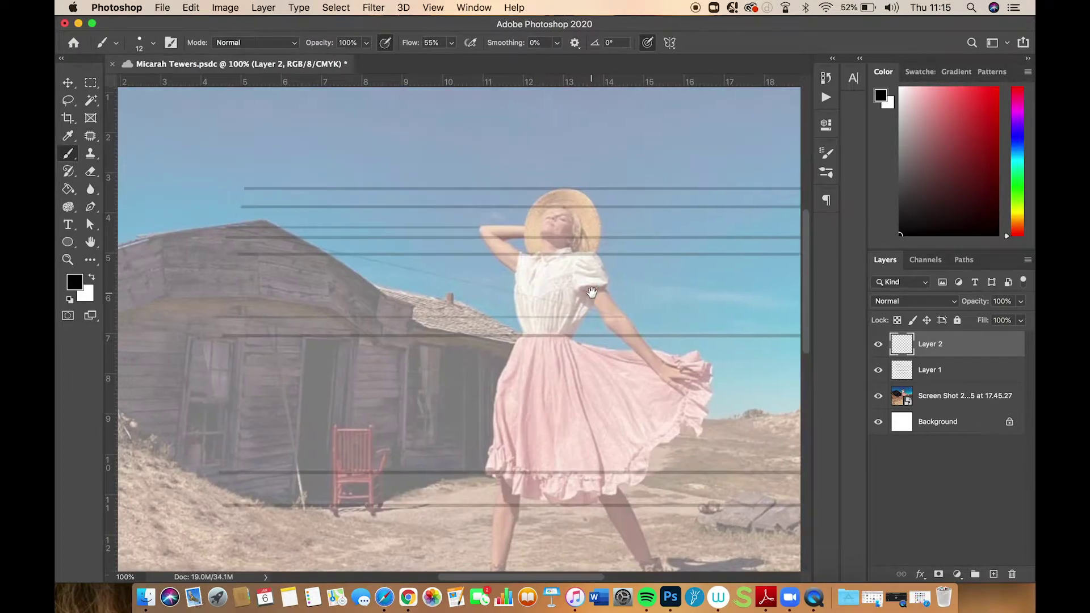
{"action": "key", "text": "super+equal"}
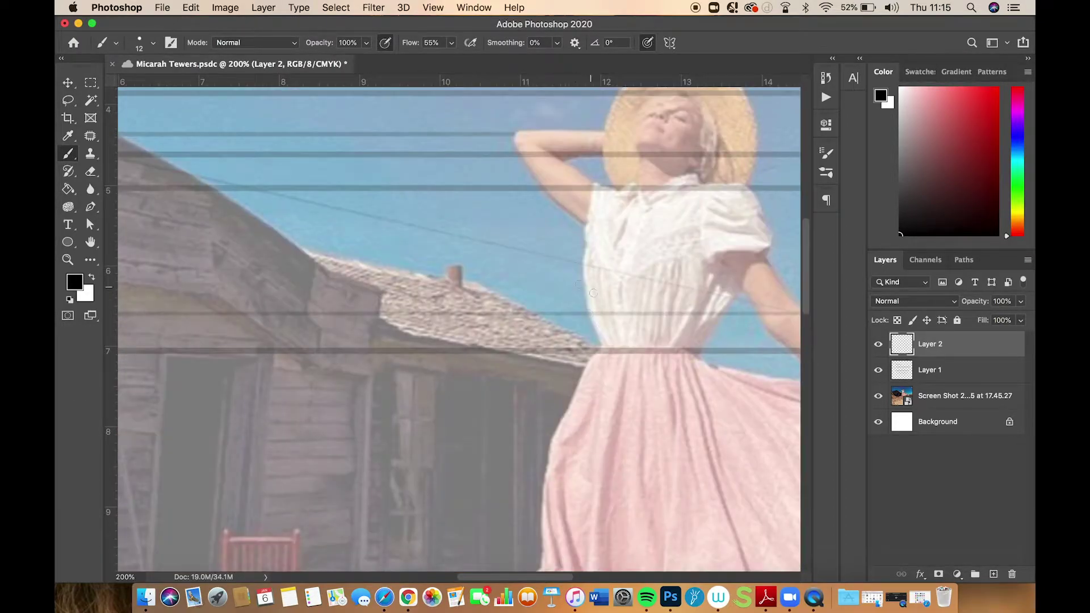
{"action": "key", "text": "super+minus"}
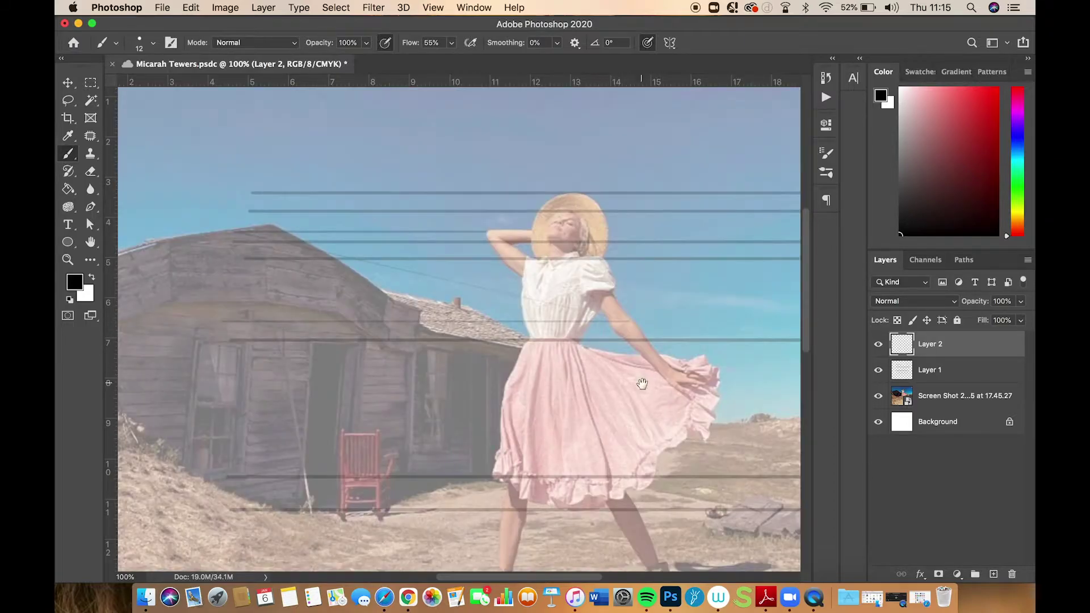
{"action": "scroll", "coordinate": [603, 304], "scroll_direction": "down", "scroll_amount": 4}
{"action": "scroll", "coordinate": [603, 304], "scroll_direction": "right", "scroll_amount": 2}
{"action": "scroll", "coordinate": [598, 294], "scroll_direction": "down", "scroll_amount": 2}
{"action": "scroll", "coordinate": [598, 294], "scroll_direction": "right", "scroll_amount": 1}
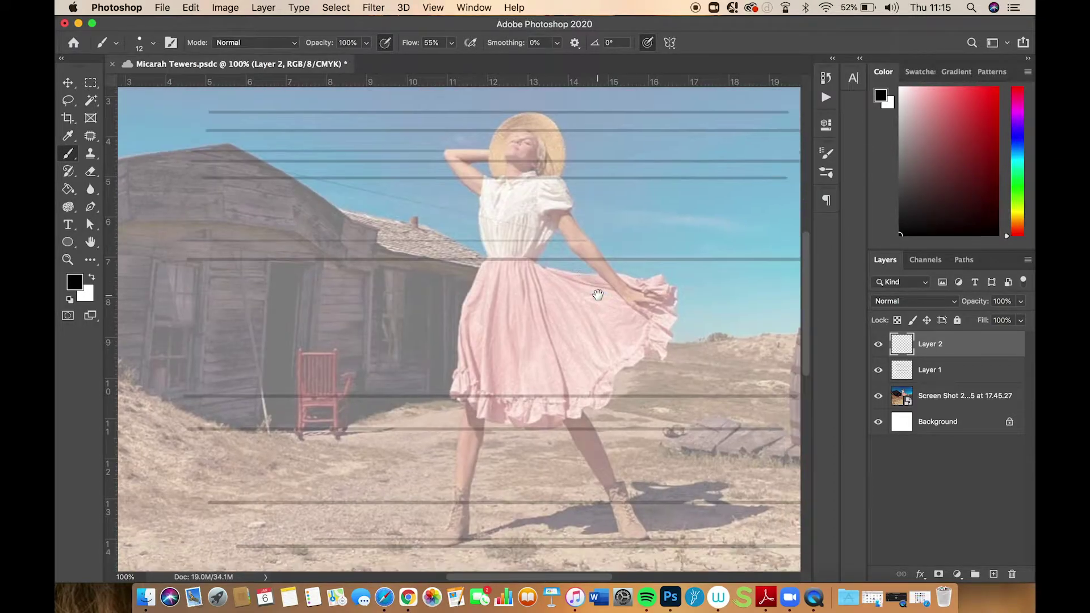
{"action": "scroll", "coordinate": [598, 295], "scroll_direction": "down", "scroll_amount": 1}
{"action": "scroll", "coordinate": [598, 295], "scroll_direction": "right", "scroll_amount": 1}
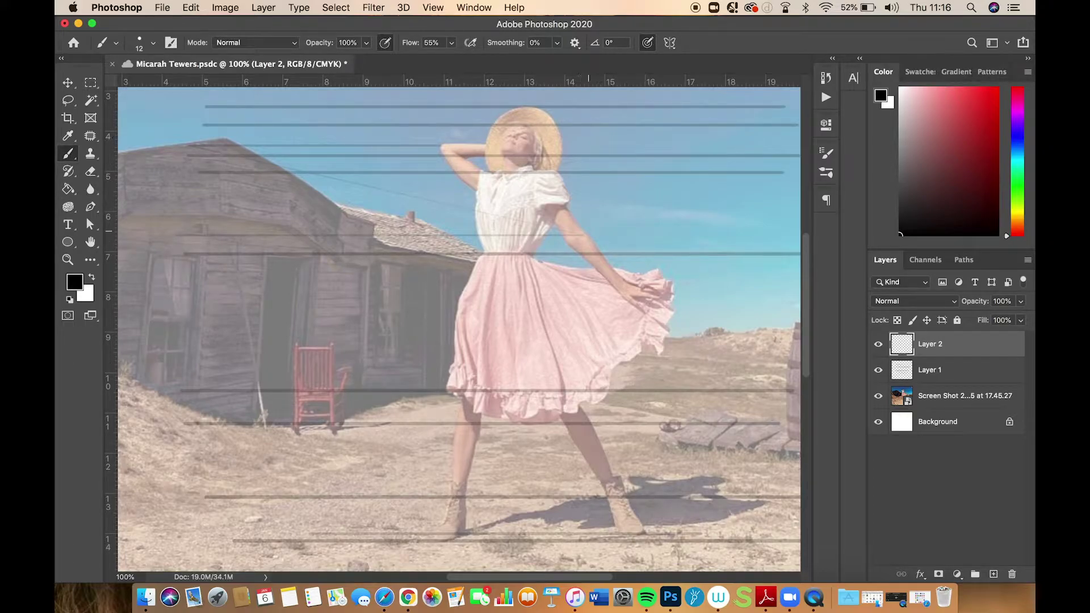
Set the brush size to 9 px, try out a circle in the sky level with the woman's hat, and undo it
{"action": "key", "text": "super+plus"}
{"action": "left_click_drag", "start_coordinate": [561, 211], "coordinate": [671, 318]}
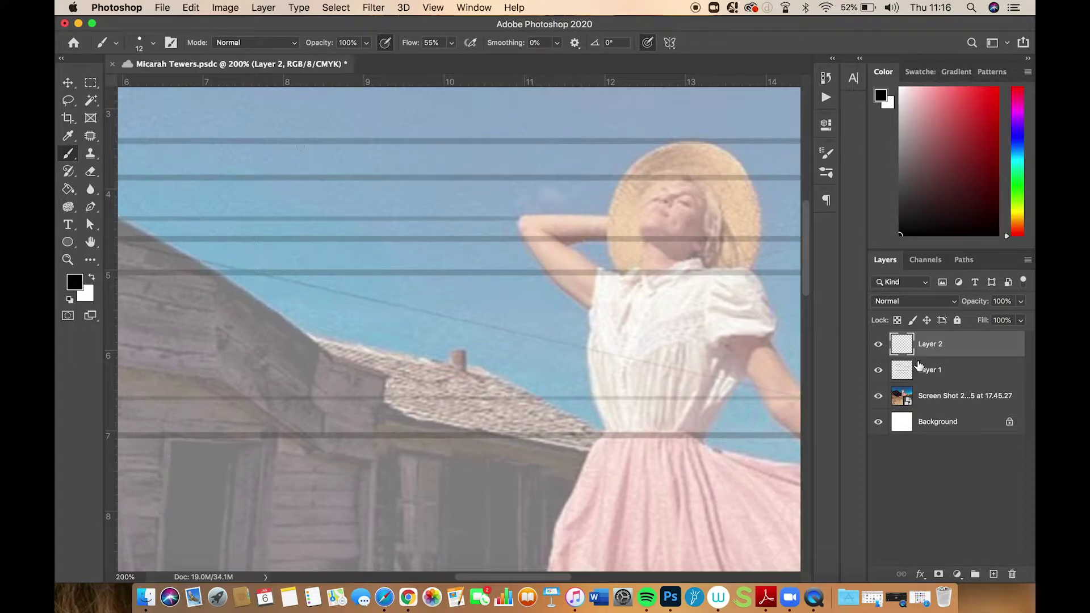
{"action": "left_click", "coordinate": [152, 44]}
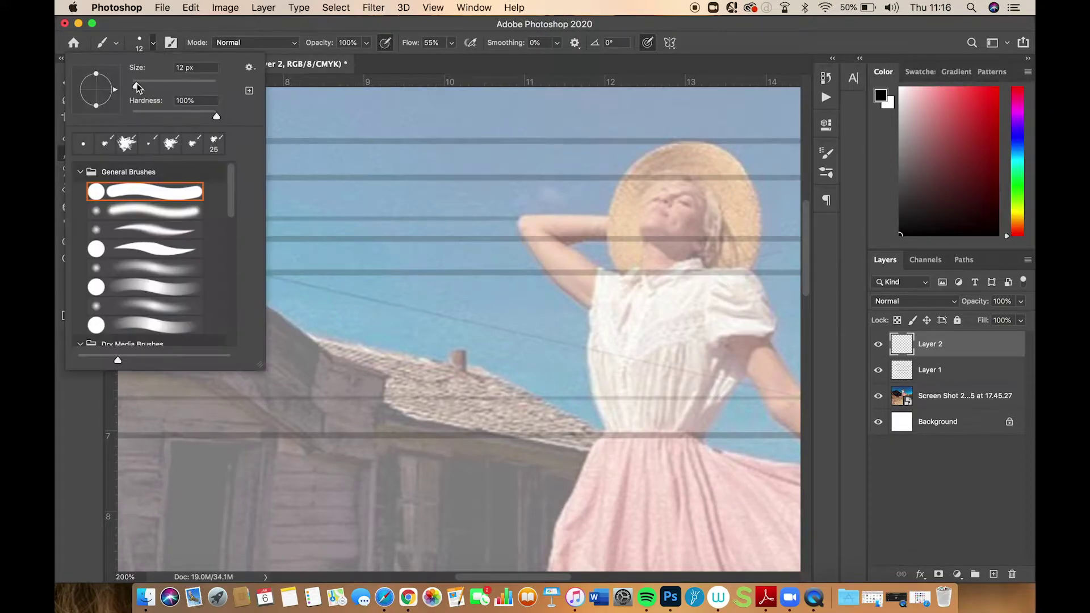
{"action": "left_click_drag", "start_coordinate": [137, 83], "coordinate": [134, 84]}
{"action": "mouse_move", "coordinate": [371, 145]}
{"action": "left_mouse_down"}
{"action": "mouse_move", "coordinate": [330, 190]}
{"action": "mouse_move", "coordinate": [438, 196]}
{"action": "mouse_move", "coordinate": [327, 216]}
{"action": "mouse_move", "coordinate": [378, 136]}
{"action": "left_mouse_up"}
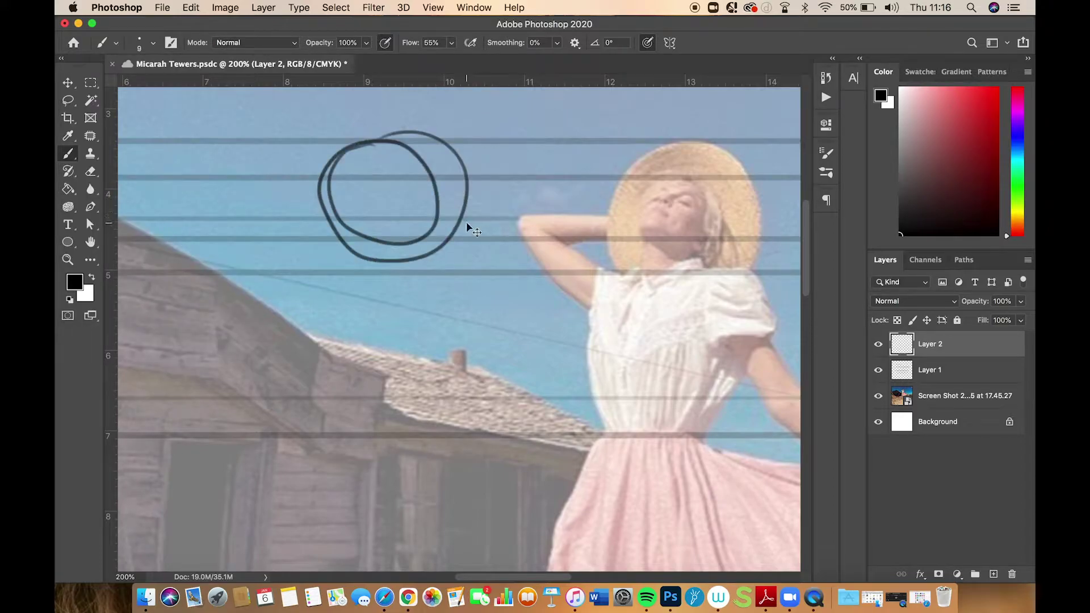
{"action": "key", "text": "super+z"}
Set the brush size to 4 px and sketch a doubled head oval in the sky level with the woman's face
{"action": "left_click", "coordinate": [152, 43]}
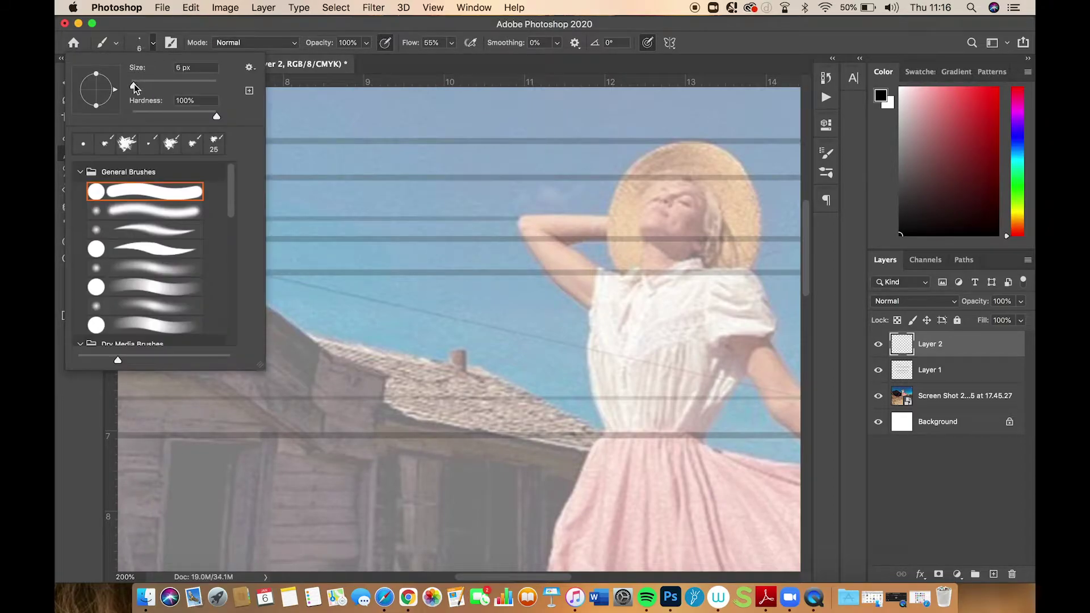
{"action": "left_click", "coordinate": [134, 85]}
{"action": "key", "text": "Return"}
{"action": "mouse_move", "coordinate": [372, 149]}
{"action": "left_mouse_down"}
{"action": "mouse_move", "coordinate": [318, 216]}
{"action": "mouse_move", "coordinate": [412, 193]}
{"action": "mouse_move", "coordinate": [369, 147]}
{"action": "left_mouse_up"}
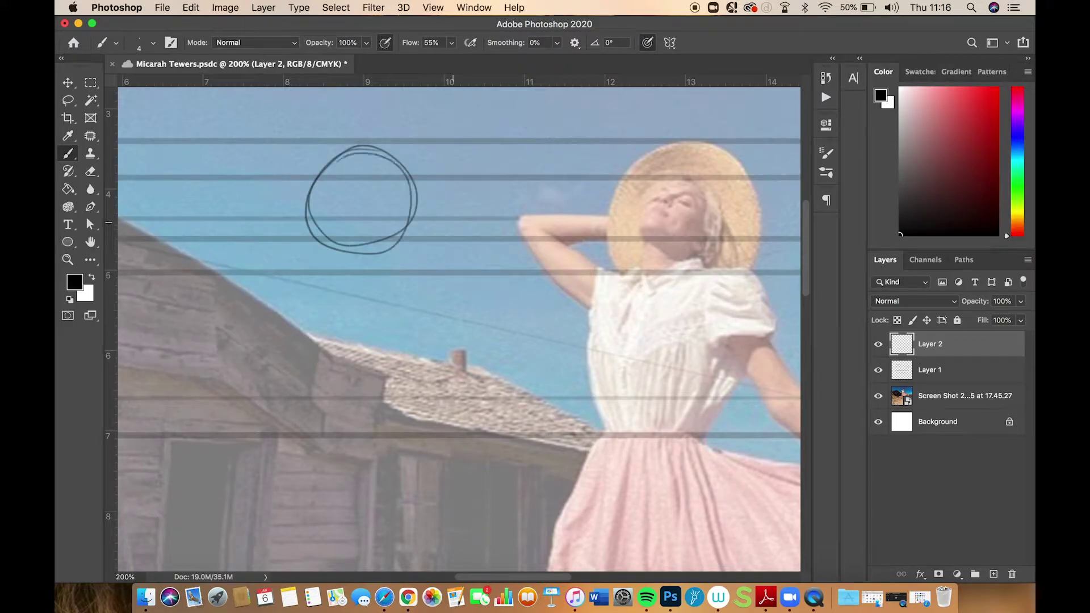
{"action": "key", "text": "super+z"}
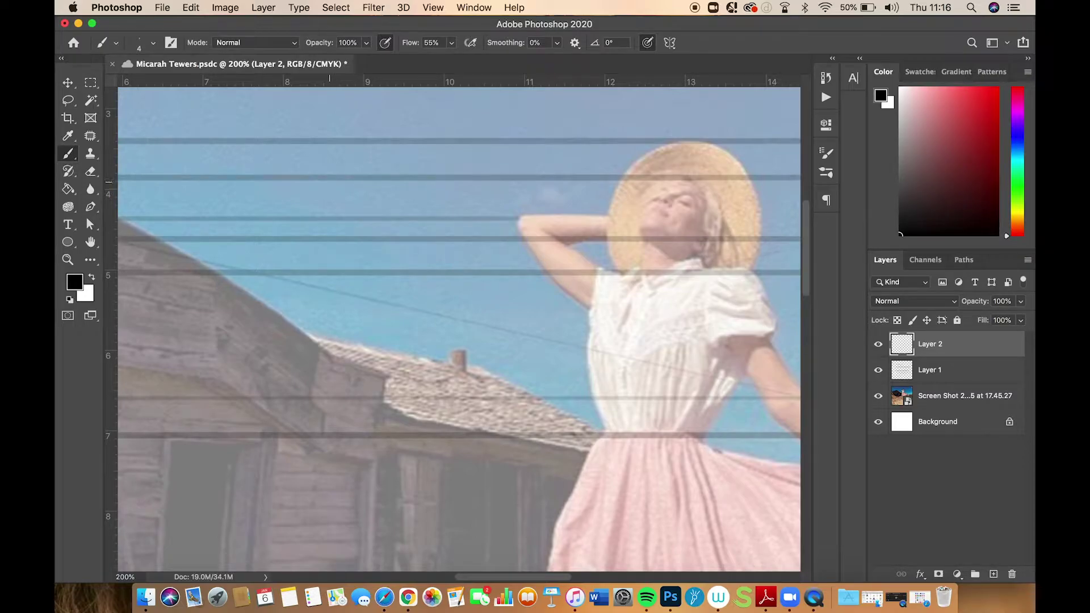
{"action": "mouse_move", "coordinate": [338, 174]}
{"action": "left_mouse_down"}
{"action": "mouse_move", "coordinate": [311, 177]}
{"action": "mouse_move", "coordinate": [298, 252]}
{"action": "mouse_move", "coordinate": [352, 263]}
{"action": "mouse_move", "coordinate": [383, 222]}
{"action": "mouse_move", "coordinate": [343, 168]}
{"action": "mouse_move", "coordinate": [294, 198]}
{"action": "mouse_move", "coordinate": [306, 257]}
{"action": "mouse_move", "coordinate": [381, 223]}
{"action": "mouse_move", "coordinate": [334, 168]}
{"action": "mouse_move", "coordinate": [290, 233]}
{"action": "mouse_move", "coordinate": [332, 270]}
{"action": "mouse_move", "coordinate": [366, 173]}
{"action": "left_mouse_up"}
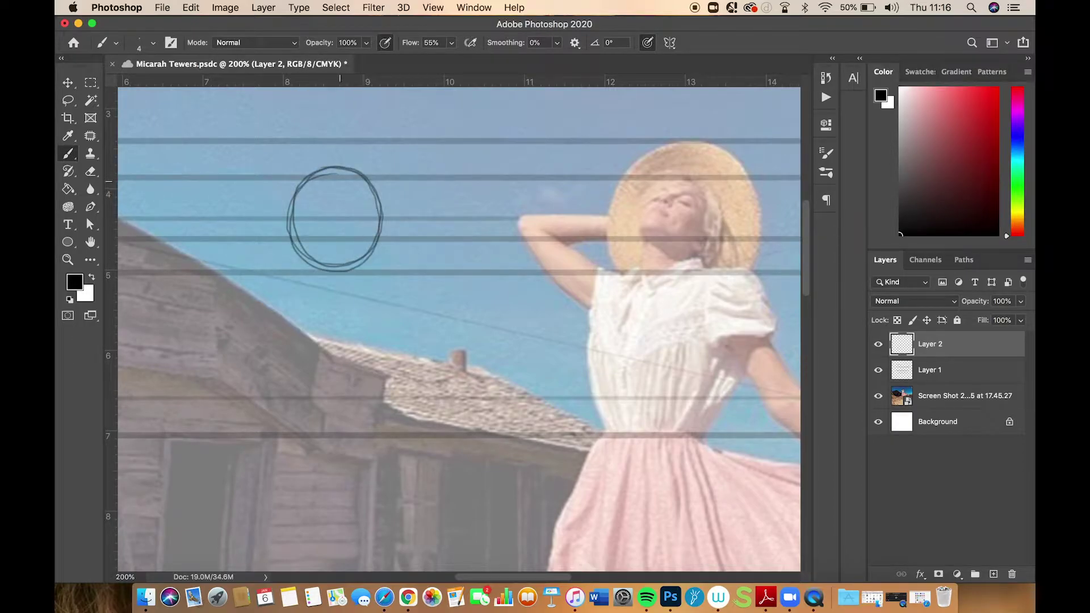
Add a curved vertical centre line and eye line to the head oval, and sketch a darker rounded cheek and jaw contour
{"action": "left_click_drag", "start_coordinate": [312, 271], "coordinate": [321, 213]}
{"action": "mouse_move", "coordinate": [336, 203]}
{"action": "left_mouse_down"}
{"action": "mouse_move", "coordinate": [375, 235]}
{"action": "mouse_move", "coordinate": [315, 194]}
{"action": "mouse_move", "coordinate": [286, 197]}
{"action": "mouse_move", "coordinate": [356, 211]}
{"action": "mouse_move", "coordinate": [384, 245]}
{"action": "left_mouse_up"}
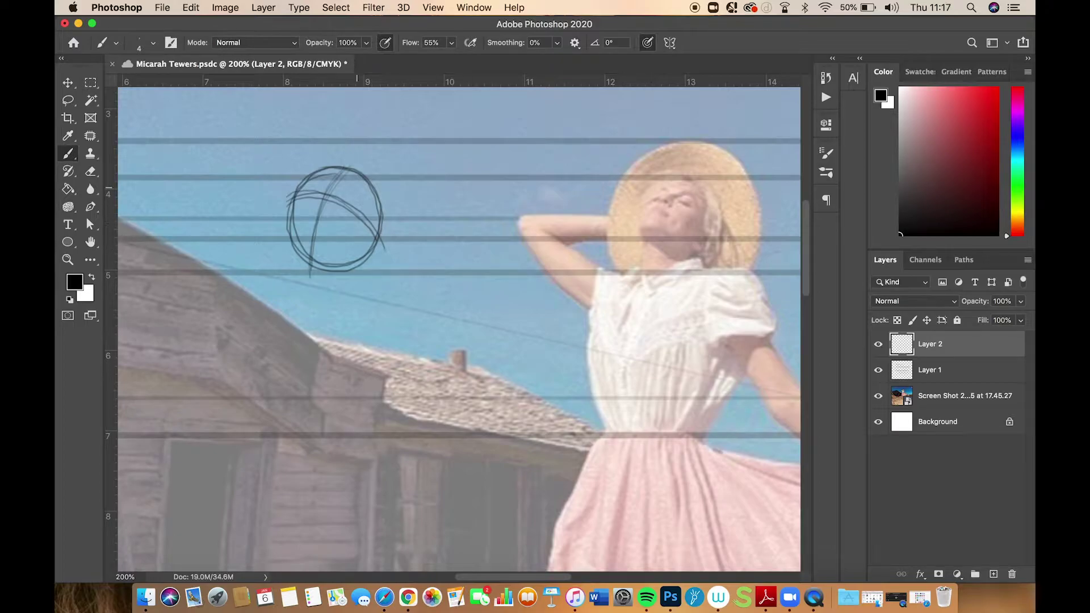
{"action": "mouse_move", "coordinate": [286, 206]}
{"action": "left_mouse_down"}
{"action": "mouse_move", "coordinate": [276, 233]}
{"action": "mouse_move", "coordinate": [298, 272]}
{"action": "mouse_move", "coordinate": [290, 262]}
{"action": "left_mouse_up"}
{"action": "mouse_move", "coordinate": [366, 233]}
{"action": "left_mouse_down"}
{"action": "mouse_move", "coordinate": [347, 260]}
{"action": "mouse_move", "coordinate": [304, 275]}
{"action": "mouse_move", "coordinate": [364, 242]}
{"action": "left_mouse_up"}
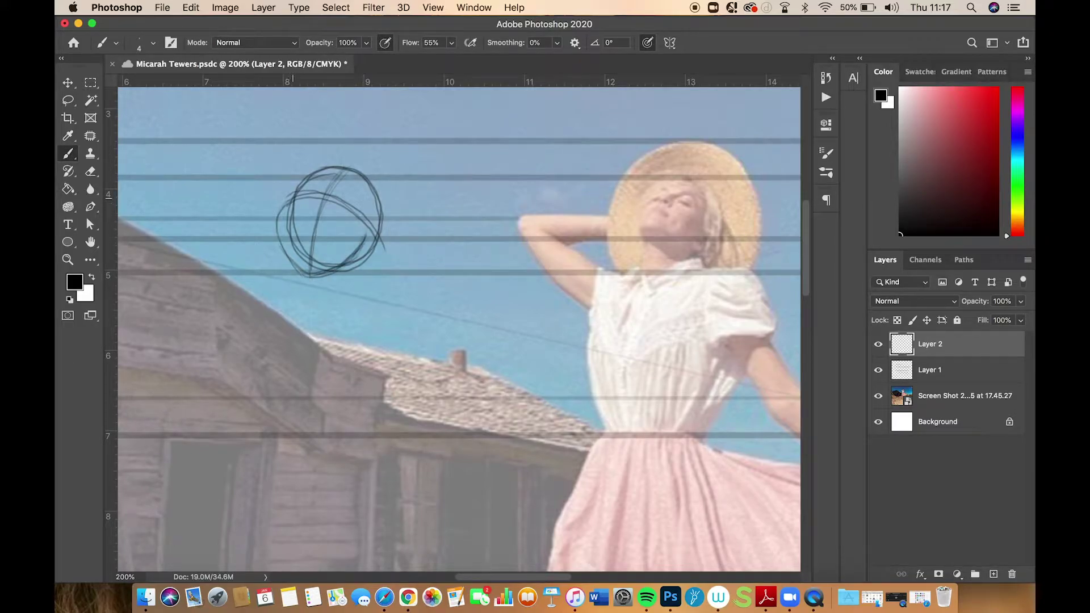
{"action": "mouse_move", "coordinate": [287, 203]}
{"action": "left_mouse_down"}
{"action": "mouse_move", "coordinate": [278, 231]}
{"action": "mouse_move", "coordinate": [294, 261]}
{"action": "mouse_move", "coordinate": [339, 265]}
{"action": "left_mouse_up"}
{"action": "left_click_drag", "start_coordinate": [285, 205], "coordinate": [297, 195]}
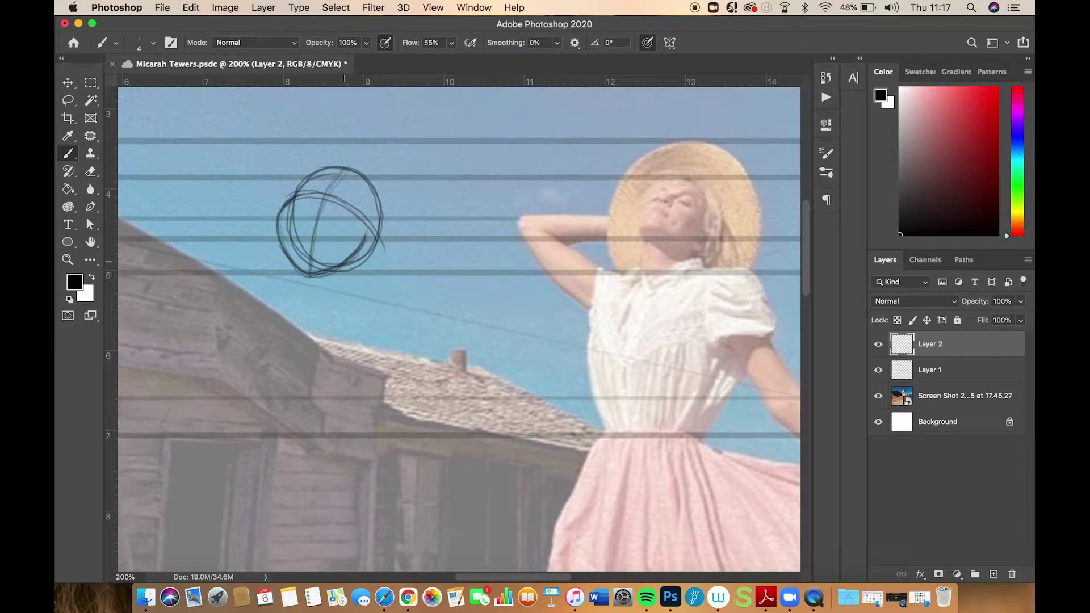
{"action": "left_click_drag", "start_coordinate": [362, 241], "coordinate": [345, 264]}
Try out eye shapes around the head sketch's curved eye line and undo each attempt
{"action": "key", "text": "cmd+equal"}
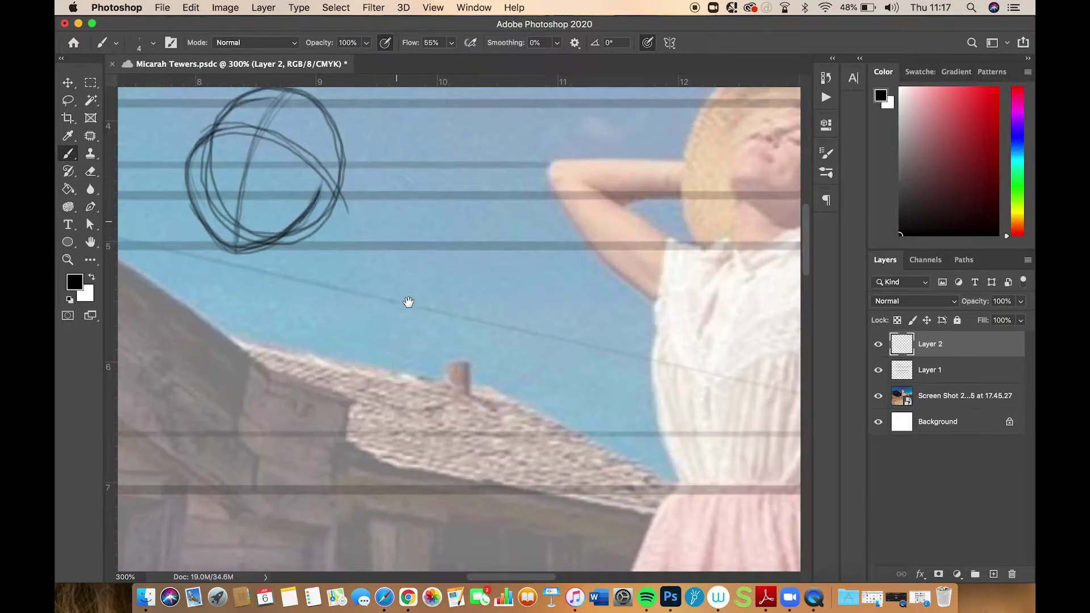
{"action": "scroll", "coordinate": [409, 302], "scroll_direction": "up", "scroll_amount": 5}
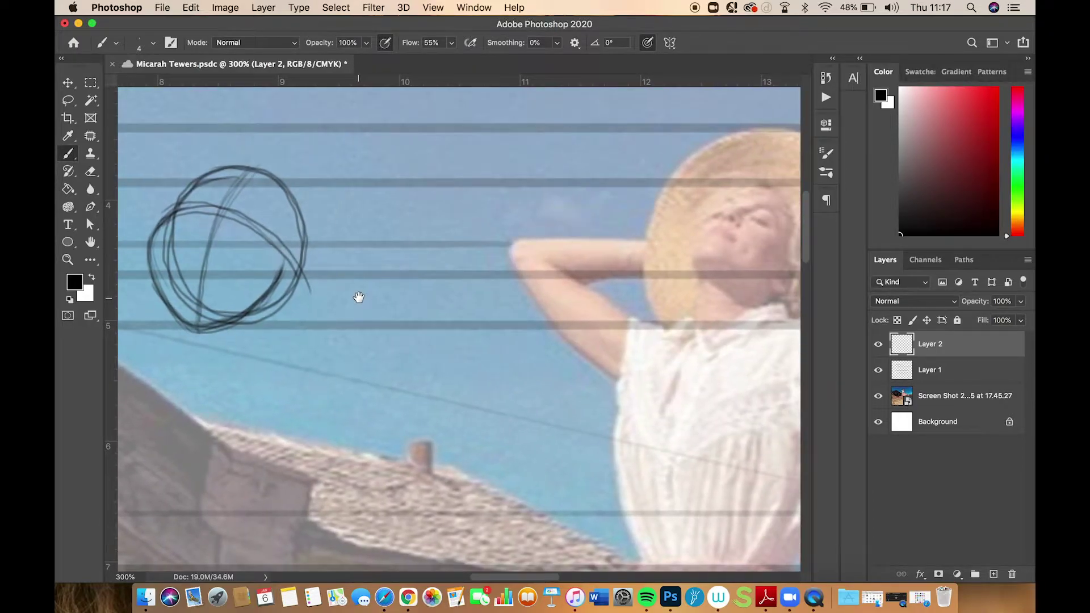
{"action": "scroll", "coordinate": [367, 300], "scroll_direction": "left", "scroll_amount": 2}
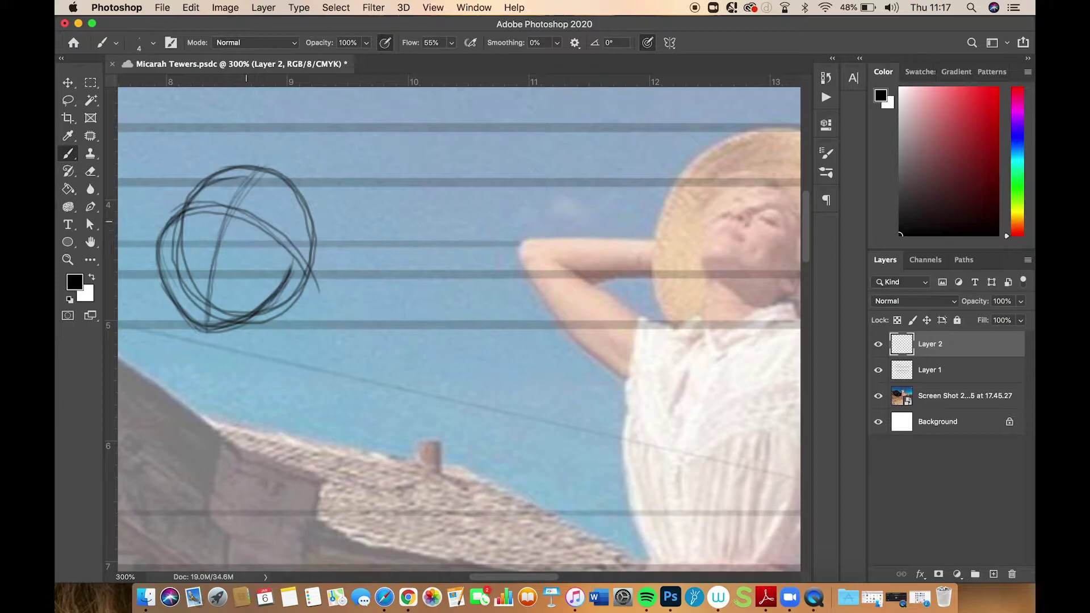
{"action": "mouse_move", "coordinate": [246, 223]}
{"action": "left_mouse_down"}
{"action": "mouse_move", "coordinate": [276, 245]}
{"action": "mouse_move", "coordinate": [247, 225]}
{"action": "mouse_move", "coordinate": [185, 215]}
{"action": "mouse_move", "coordinate": [211, 217]}
{"action": "left_mouse_up"}
{"action": "key", "text": "super+z"}
{"action": "key", "text": "super+z"}
{"action": "key", "text": "super+z"}
{"action": "mouse_move", "coordinate": [244, 217]}
{"action": "left_mouse_down"}
{"action": "mouse_move", "coordinate": [280, 234]}
{"action": "mouse_move", "coordinate": [249, 227]}
{"action": "mouse_move", "coordinate": [244, 217]}
{"action": "mouse_move", "coordinate": [262, 200]}
{"action": "mouse_move", "coordinate": [280, 232]}
{"action": "left_mouse_up"}
{"action": "key", "text": "super+z"}
{"action": "key", "text": "super+z"}
{"action": "key", "text": "super+z"}
Draw two rounded eye ovals on the curved eye line of the head sketch
{"action": "mouse_move", "coordinate": [247, 212]}
{"action": "left_mouse_down"}
{"action": "mouse_move", "coordinate": [265, 198]}
{"action": "mouse_move", "coordinate": [279, 236]}
{"action": "left_mouse_up"}
{"action": "left_click_drag", "start_coordinate": [226, 189], "coordinate": [208, 195]}
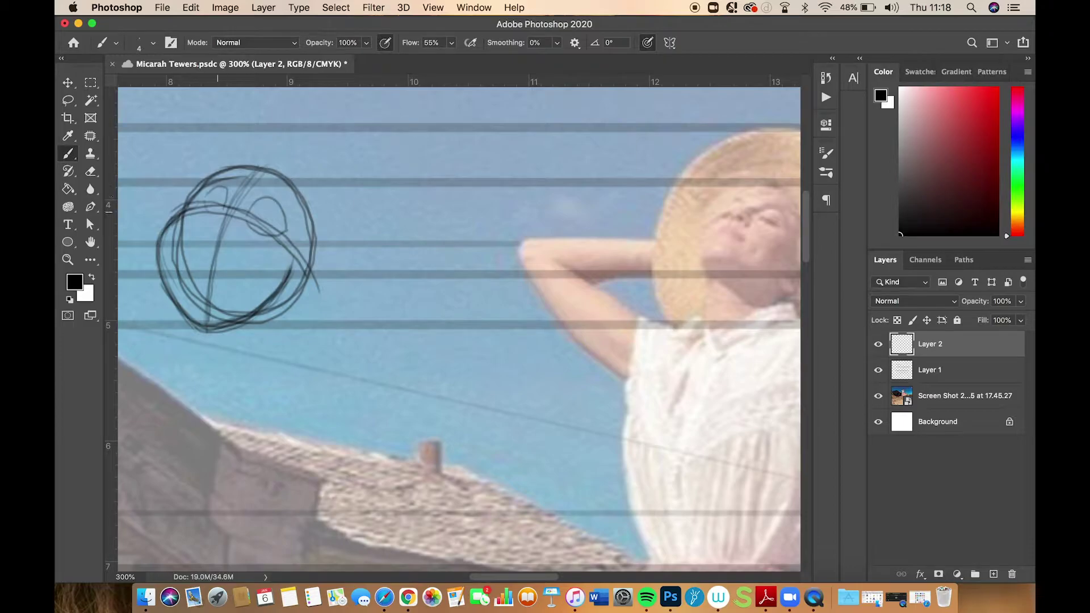
{"action": "mouse_move", "coordinate": [204, 205]}
{"action": "left_mouse_down"}
{"action": "mouse_move", "coordinate": [220, 214]}
{"action": "mouse_move", "coordinate": [205, 197]}
{"action": "left_mouse_up"}
{"action": "left_click_drag", "start_coordinate": [274, 199], "coordinate": [282, 235]}
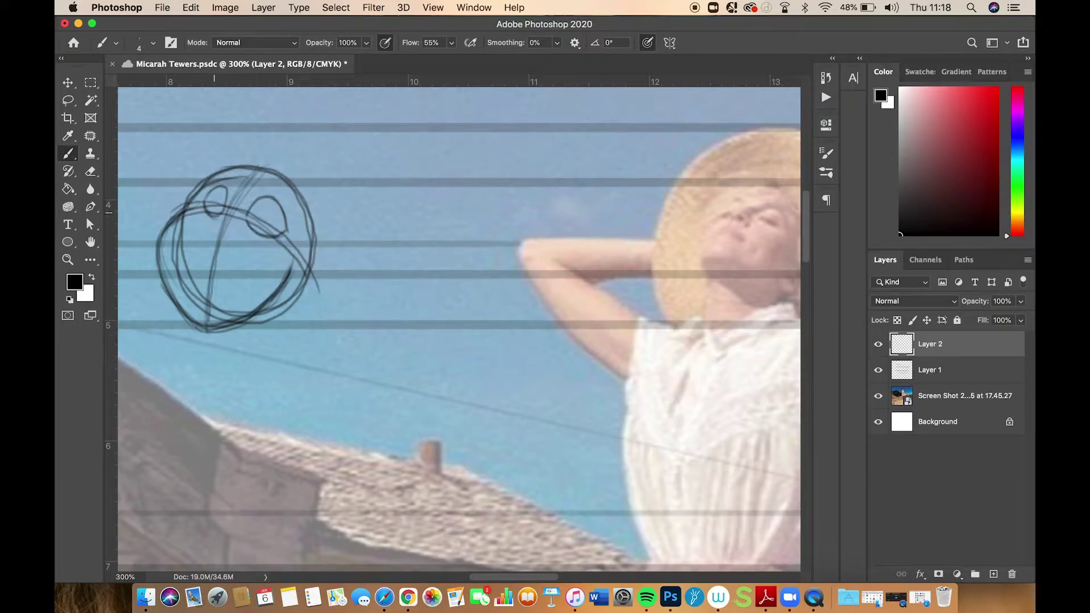
Lasso both eyes, enlarge them to about 105%, shift them slightly down and left, and deselect
{"action": "left_click", "coordinate": [68, 100]}
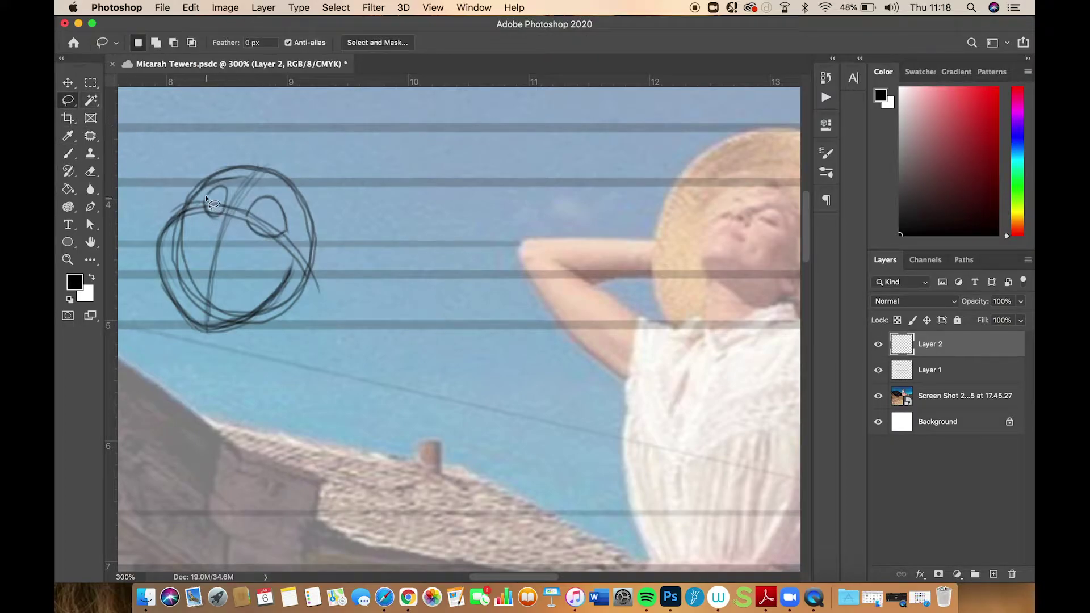
{"action": "mouse_move", "coordinate": [192, 224]}
{"action": "left_mouse_down"}
{"action": "mouse_move", "coordinate": [226, 226]}
{"action": "mouse_move", "coordinate": [251, 253]}
{"action": "mouse_move", "coordinate": [290, 263]}
{"action": "mouse_move", "coordinate": [299, 243]}
{"action": "mouse_move", "coordinate": [265, 178]}
{"action": "mouse_move", "coordinate": [208, 187]}
{"action": "left_mouse_up"}
{"action": "key", "text": "super+t"}
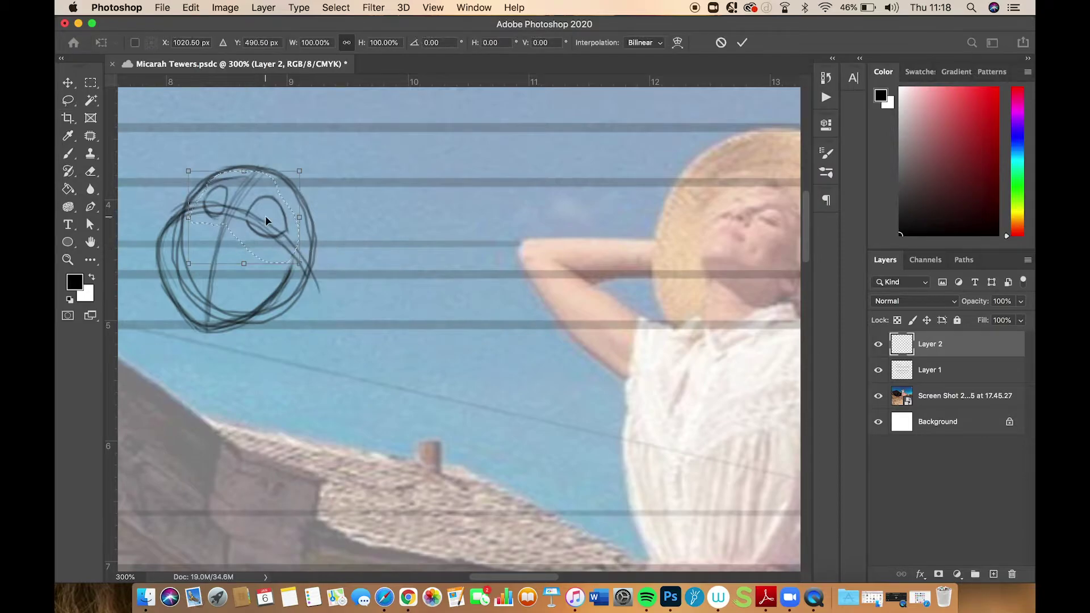
{"action": "left_click_drag", "start_coordinate": [265, 215], "coordinate": [252, 219]}
{"action": "mouse_move", "coordinate": [287, 268]}
{"action": "left_mouse_down"}
{"action": "mouse_move", "coordinate": [299, 280]}
{"action": "mouse_move", "coordinate": [292, 270]}
{"action": "left_mouse_up"}
{"action": "left_click_drag", "start_coordinate": [264, 233], "coordinate": [270, 233]}
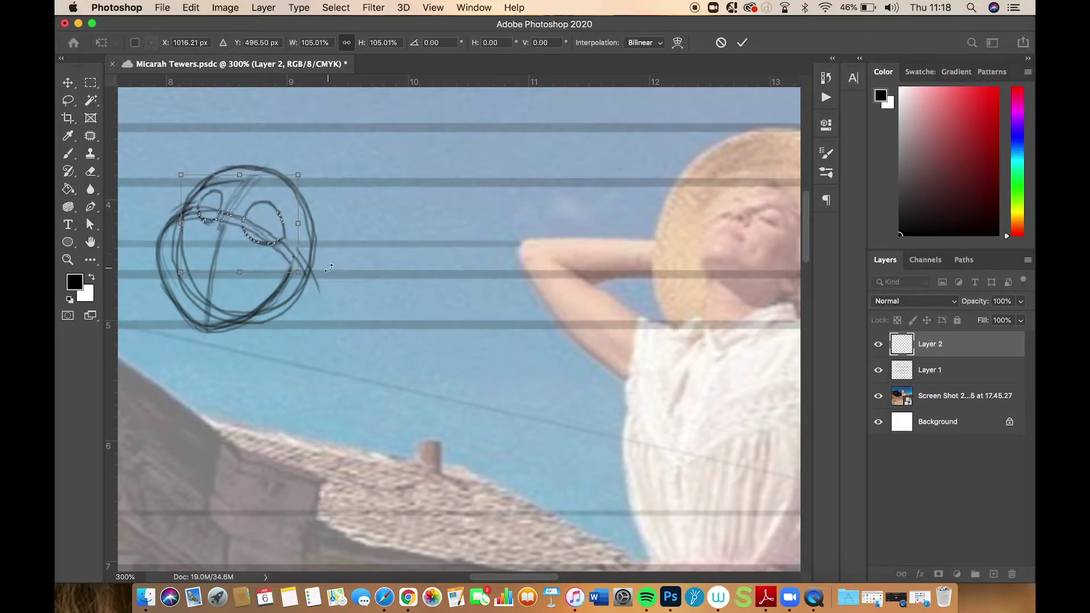
{"action": "key", "text": "Return"}
{"action": "right_click", "coordinate": [258, 213]}
{"action": "left_click", "coordinate": [290, 222]}
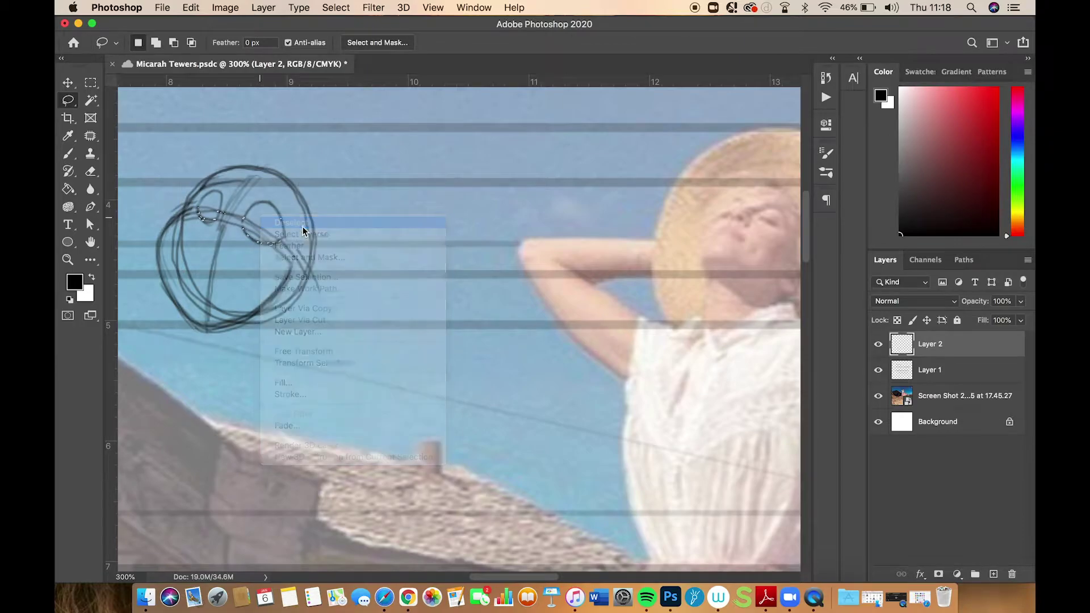
Draw two thick arched eyebrows above the eyes with the Brush tool
{"action": "left_click", "coordinate": [68, 154]}
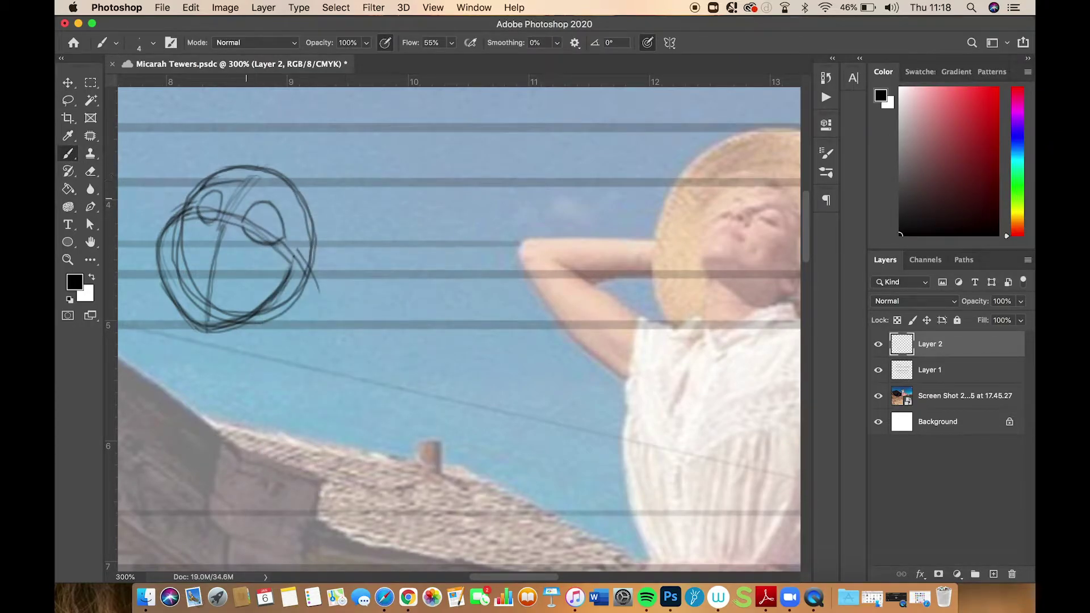
{"action": "mouse_move", "coordinate": [257, 186]}
{"action": "left_mouse_down"}
{"action": "mouse_move", "coordinate": [282, 190]}
{"action": "mouse_move", "coordinate": [295, 214]}
{"action": "mouse_move", "coordinate": [291, 199]}
{"action": "mouse_move", "coordinate": [255, 187]}
{"action": "mouse_move", "coordinate": [288, 190]}
{"action": "mouse_move", "coordinate": [298, 214]}
{"action": "mouse_move", "coordinate": [288, 193]}
{"action": "mouse_move", "coordinate": [255, 186]}
{"action": "mouse_move", "coordinate": [287, 194]}
{"action": "left_mouse_up"}
{"action": "mouse_move", "coordinate": [205, 182]}
{"action": "left_mouse_down"}
{"action": "mouse_move", "coordinate": [221, 173]}
{"action": "mouse_move", "coordinate": [231, 182]}
{"action": "mouse_move", "coordinate": [215, 175]}
{"action": "left_mouse_up"}
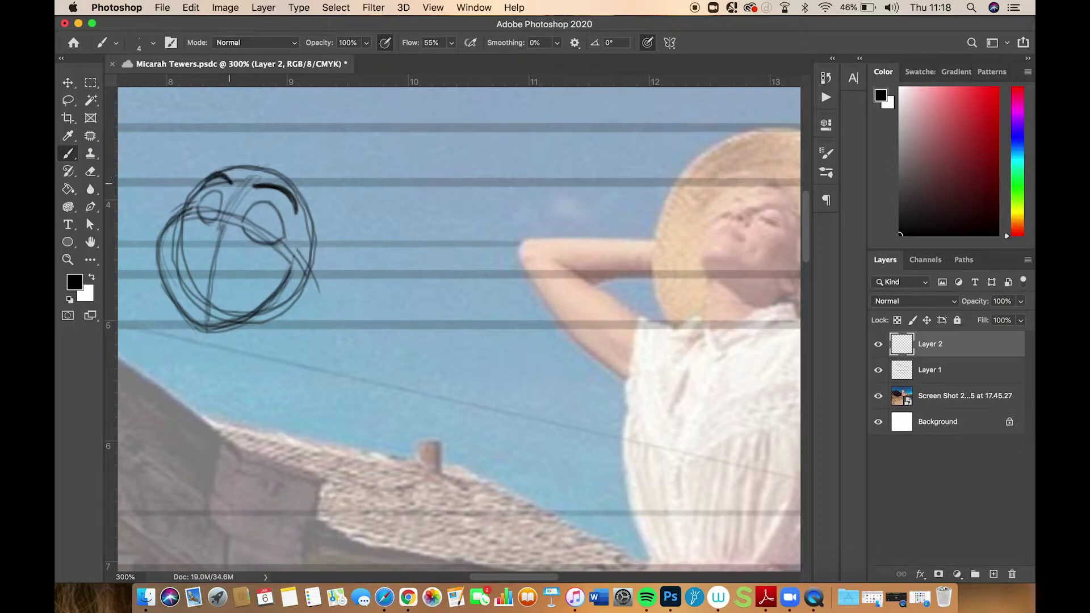
{"action": "mouse_move", "coordinate": [253, 188]}
{"action": "left_mouse_down"}
{"action": "mouse_move", "coordinate": [278, 191]}
{"action": "mouse_move", "coordinate": [265, 191]}
{"action": "left_mouse_up"}
Try out a nose line on the head sketch and a stroke over the photographed face, undoing both
{"action": "left_click_drag", "start_coordinate": [229, 195], "coordinate": [199, 254]}
{"action": "key", "text": "super+z"}
{"action": "mouse_move", "coordinate": [744, 202]}
{"action": "left_mouse_down"}
{"action": "mouse_move", "coordinate": [729, 221]}
{"action": "mouse_move", "coordinate": [748, 225]}
{"action": "left_mouse_up"}
{"action": "key", "text": "super+z"}
{"action": "key", "text": "super+z"}
Draw the nose below the eyes with a bridge line and curved nostrils, undoing and redrawing it until it sits well
{"action": "mouse_move", "coordinate": [225, 196]}
{"action": "left_mouse_down"}
{"action": "mouse_move", "coordinate": [213, 223]}
{"action": "mouse_move", "coordinate": [185, 241]}
{"action": "mouse_move", "coordinate": [193, 256]}
{"action": "mouse_move", "coordinate": [220, 255]}
{"action": "left_mouse_up"}
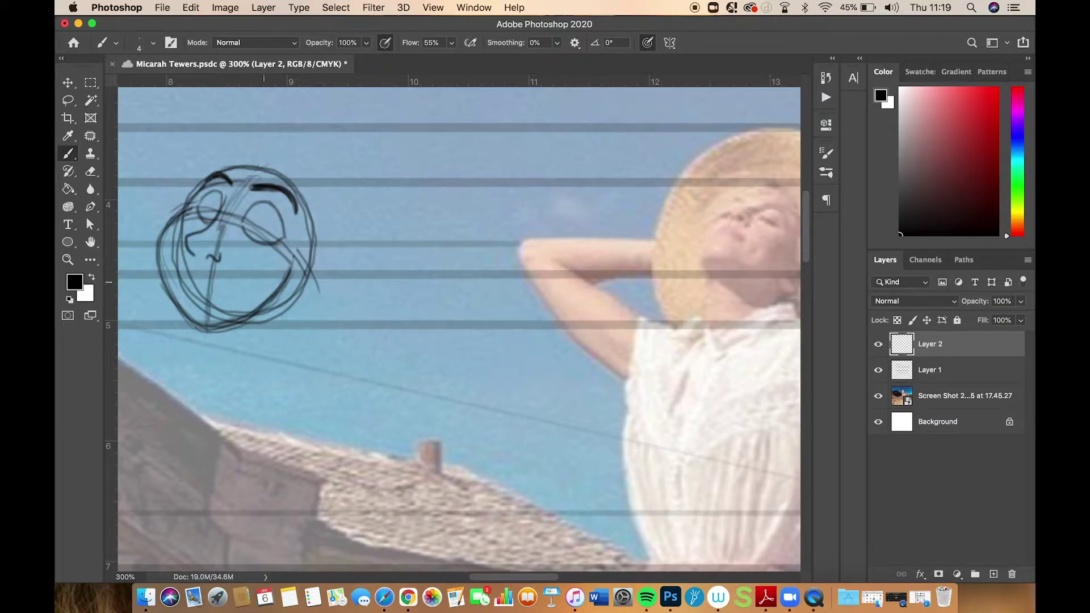
{"action": "key", "text": "super+z"}
{"action": "key", "text": "super+z"}
{"action": "key", "text": "super+z"}
{"action": "mouse_move", "coordinate": [230, 194]}
{"action": "left_mouse_down"}
{"action": "mouse_move", "coordinate": [215, 227]}
{"action": "mouse_move", "coordinate": [190, 241]}
{"action": "mouse_move", "coordinate": [197, 259]}
{"action": "mouse_move", "coordinate": [226, 258]}
{"action": "left_mouse_up"}
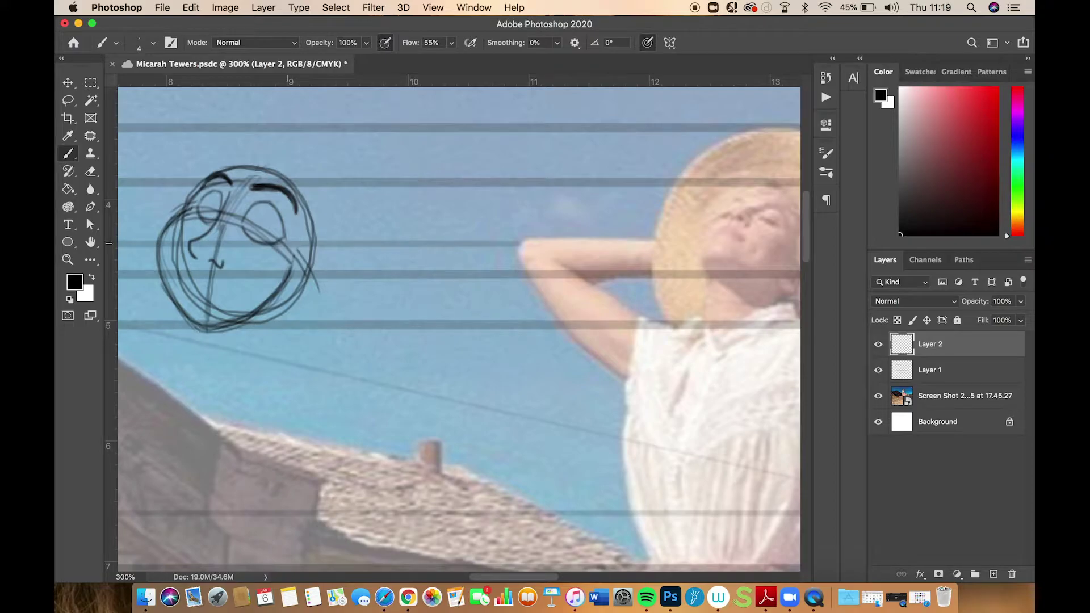
{"action": "key", "text": "super+z"}
{"action": "key", "text": "super+z"}
{"action": "mouse_move", "coordinate": [229, 193]}
{"action": "left_mouse_down"}
{"action": "mouse_move", "coordinate": [223, 222]}
{"action": "mouse_move", "coordinate": [198, 239]}
{"action": "mouse_move", "coordinate": [227, 258]}
{"action": "left_mouse_up"}
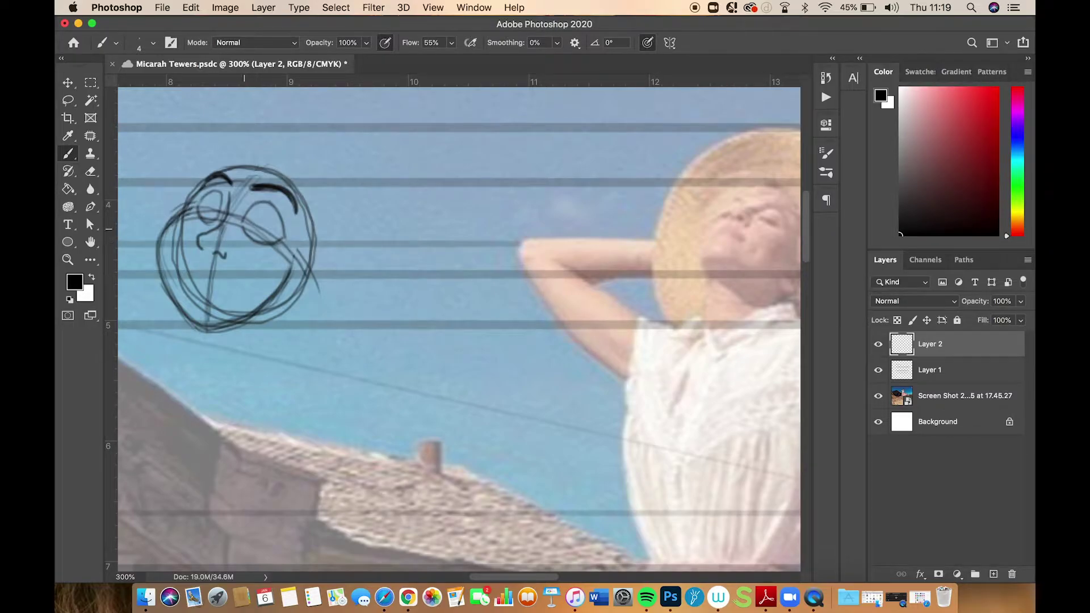
Draw thick curved lids along the lower edges of both eye ovals
{"action": "mouse_move", "coordinate": [243, 226]}
{"action": "left_mouse_down"}
{"action": "mouse_move", "coordinate": [282, 241]}
{"action": "mouse_move", "coordinate": [260, 246]}
{"action": "mouse_move", "coordinate": [248, 232]}
{"action": "left_mouse_up"}
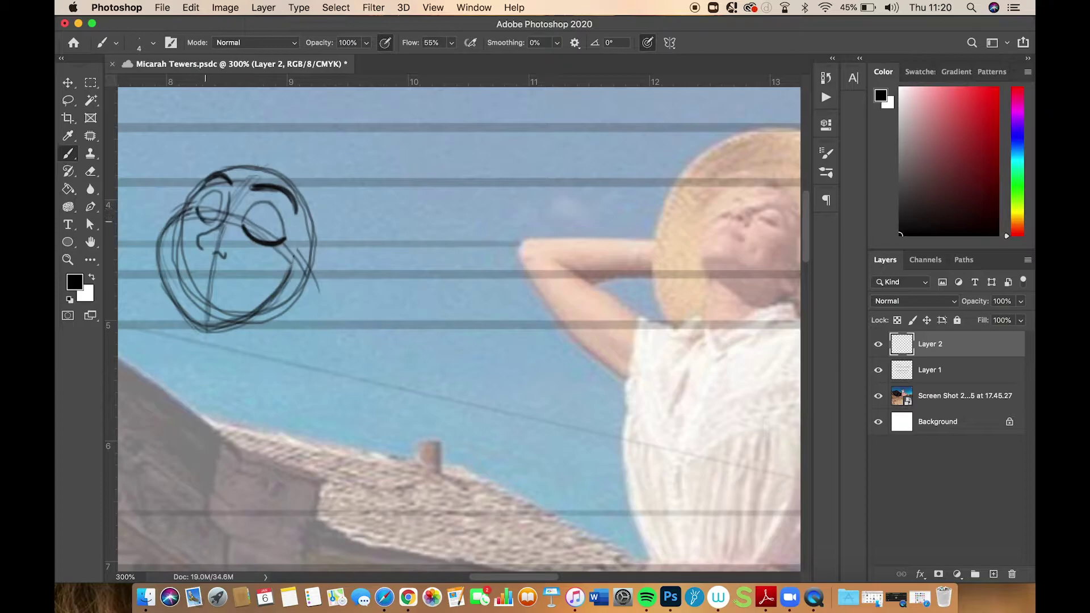
{"action": "left_click_drag", "start_coordinate": [203, 221], "coordinate": [195, 211]}
Try adding short strokes beneath both eyes and undo them
{"action": "left_click_drag", "start_coordinate": [268, 245], "coordinate": [276, 256]}
{"action": "key", "text": "super+s"}
{"action": "key", "text": "super+z"}
{"action": "mouse_move", "coordinate": [262, 247]}
{"action": "left_mouse_down"}
{"action": "mouse_move", "coordinate": [259, 258]}
{"action": "mouse_move", "coordinate": [274, 259]}
{"action": "left_mouse_up"}
{"action": "left_click_drag", "start_coordinate": [203, 222], "coordinate": [197, 230]}
{"action": "key", "text": "super+z"}
{"action": "key", "text": "super+z"}
{"action": "key", "text": "super+z"}
{"action": "key", "text": "super+z"}
Add flicked lashes at the outer corner of the larger eye
{"action": "left_click_drag", "start_coordinate": [286, 236], "coordinate": [294, 231]}
{"action": "left_click_drag", "start_coordinate": [287, 234], "coordinate": [296, 226]}
Draw a smiling mouth below the nose with a darkened lip line and a curved lower lip
{"action": "mouse_move", "coordinate": [188, 269]}
{"action": "left_mouse_down"}
{"action": "mouse_move", "coordinate": [216, 287]}
{"action": "mouse_move", "coordinate": [234, 283]}
{"action": "left_mouse_up"}
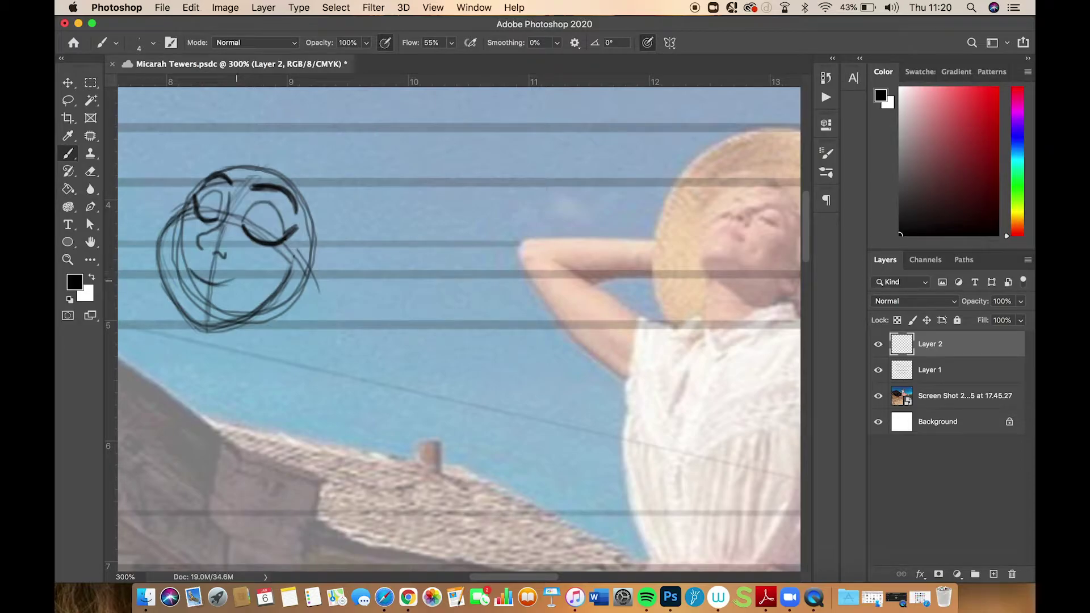
{"action": "key", "text": "super+z"}
{"action": "left_click_drag", "start_coordinate": [213, 282], "coordinate": [236, 279]}
{"action": "mouse_move", "coordinate": [192, 273]}
{"action": "left_mouse_down"}
{"action": "mouse_move", "coordinate": [211, 295]}
{"action": "mouse_move", "coordinate": [236, 280]}
{"action": "left_mouse_up"}
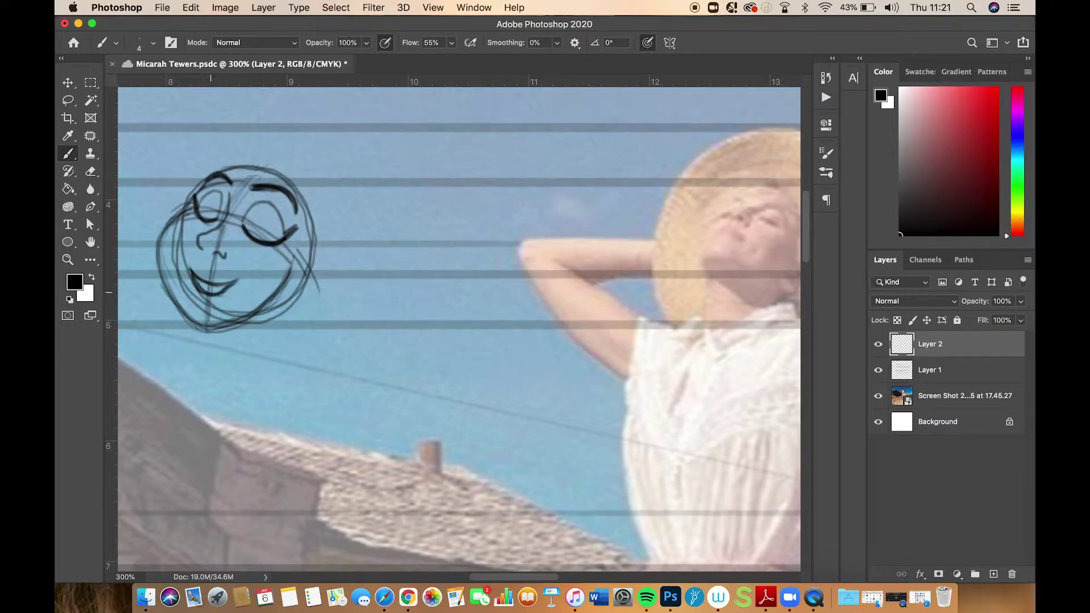
{"action": "left_click_drag", "start_coordinate": [213, 295], "coordinate": [236, 283]}
{"action": "left_click_drag", "start_coordinate": [232, 279], "coordinate": [220, 275]}
{"action": "key", "text": "super+z"}
Lasso the mouth, stretch it wider toward the far cheek with Free Transform, and deselect
{"action": "left_click", "coordinate": [68, 101]}
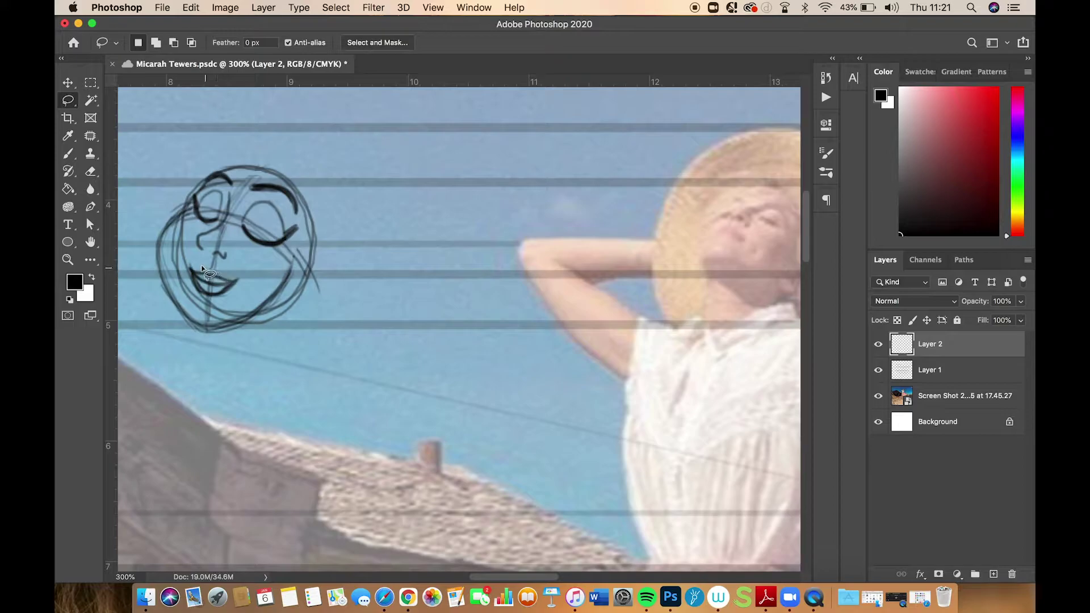
{"action": "mouse_move", "coordinate": [217, 269]}
{"action": "left_mouse_down"}
{"action": "mouse_move", "coordinate": [185, 275]}
{"action": "mouse_move", "coordinate": [205, 304]}
{"action": "mouse_move", "coordinate": [231, 300]}
{"action": "mouse_move", "coordinate": [237, 272]}
{"action": "mouse_move", "coordinate": [214, 271]}
{"action": "left_mouse_up"}
{"action": "key", "text": "super+t"}
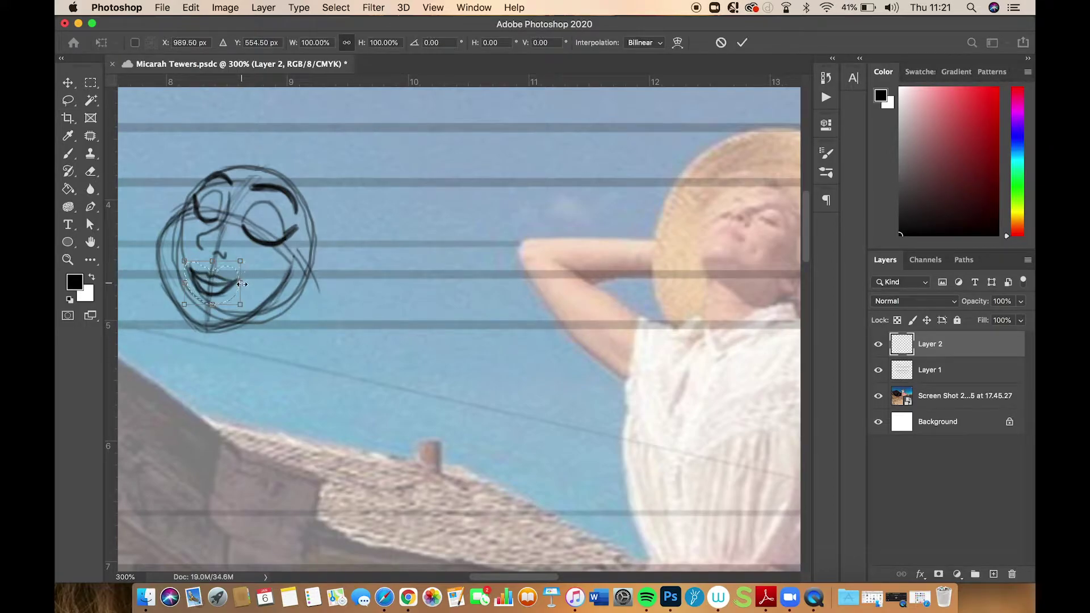
{"action": "left_click_drag", "start_coordinate": [241, 283], "coordinate": [256, 284]}
{"action": "key", "text": "Return"}
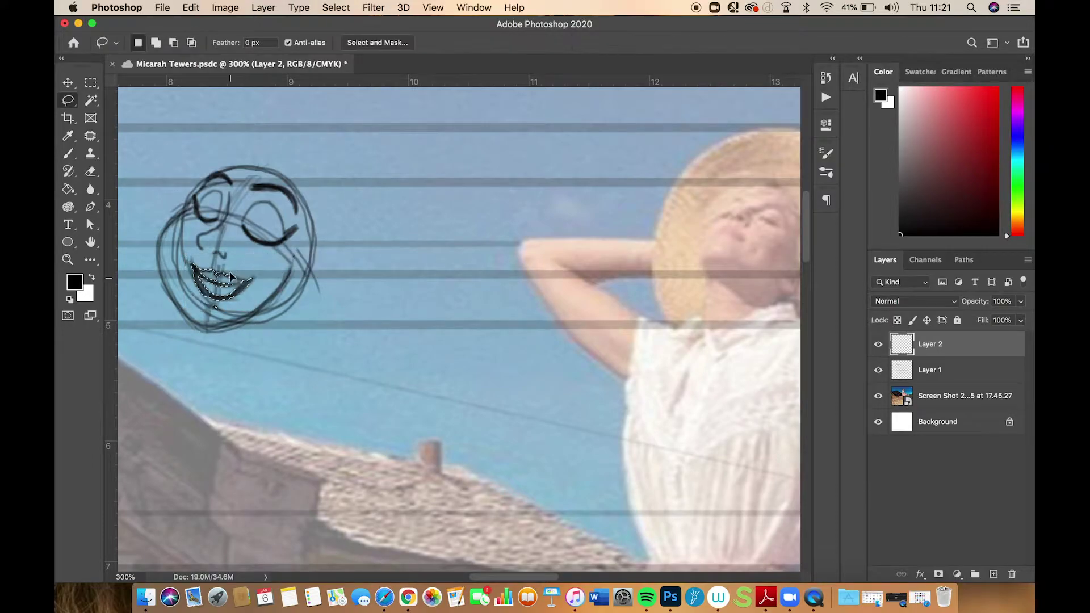
{"action": "key", "text": "super+d"}
Lasso the mouth again, transform it to sit narrower and further left on the face, deselect, and return to the Brush tool
{"action": "mouse_move", "coordinate": [239, 271]}
{"action": "left_mouse_down"}
{"action": "mouse_move", "coordinate": [190, 270]}
{"action": "mouse_move", "coordinate": [222, 304]}
{"action": "mouse_move", "coordinate": [235, 289]}
{"action": "mouse_move", "coordinate": [223, 279]}
{"action": "mouse_move", "coordinate": [229, 286]}
{"action": "mouse_move", "coordinate": [206, 265]}
{"action": "mouse_move", "coordinate": [183, 271]}
{"action": "mouse_move", "coordinate": [240, 300]}
{"action": "mouse_move", "coordinate": [264, 287]}
{"action": "mouse_move", "coordinate": [253, 252]}
{"action": "mouse_move", "coordinate": [224, 278]}
{"action": "mouse_move", "coordinate": [233, 280]}
{"action": "left_mouse_up"}
{"action": "key", "text": "super+d"}
{"action": "key", "text": "ctrl+t"}
{"action": "key", "text": "Return"}
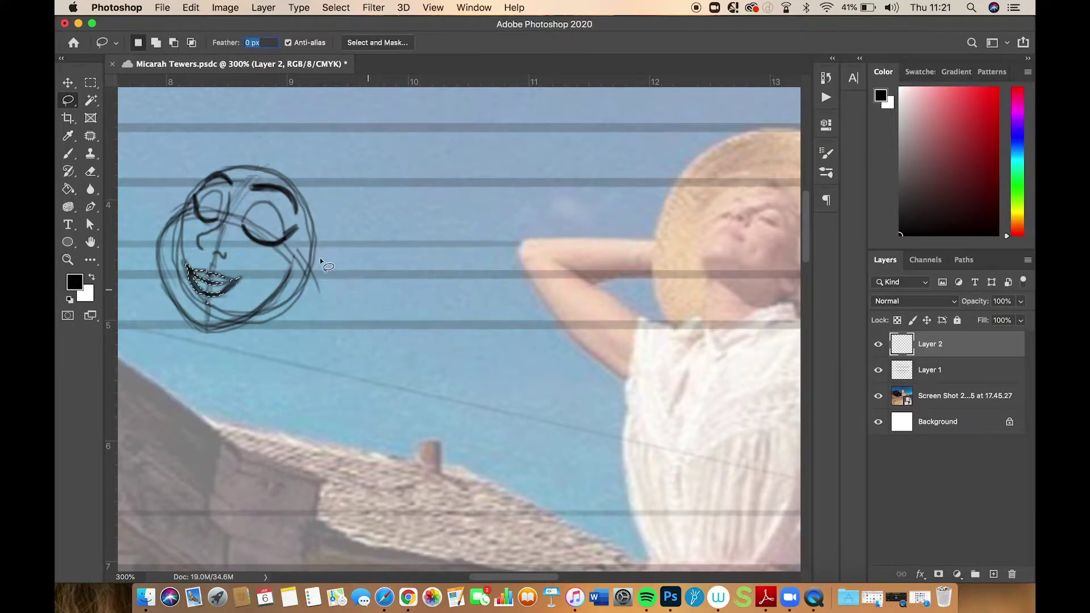
{"action": "right_click", "coordinate": [322, 275]}
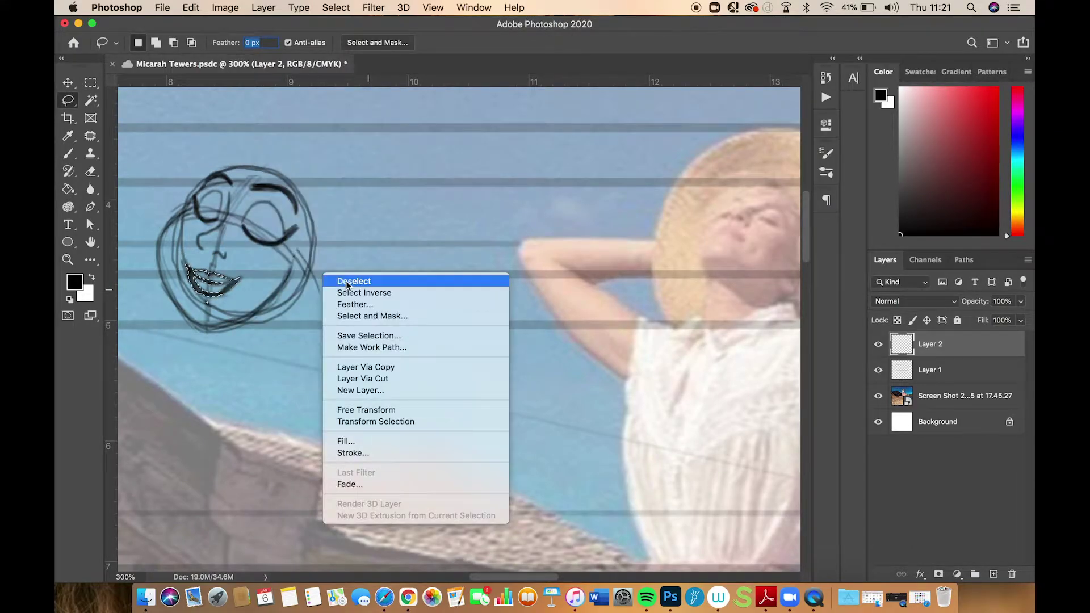
{"action": "left_click", "coordinate": [346, 281]}
{"action": "left_click", "coordinate": [68, 153]}
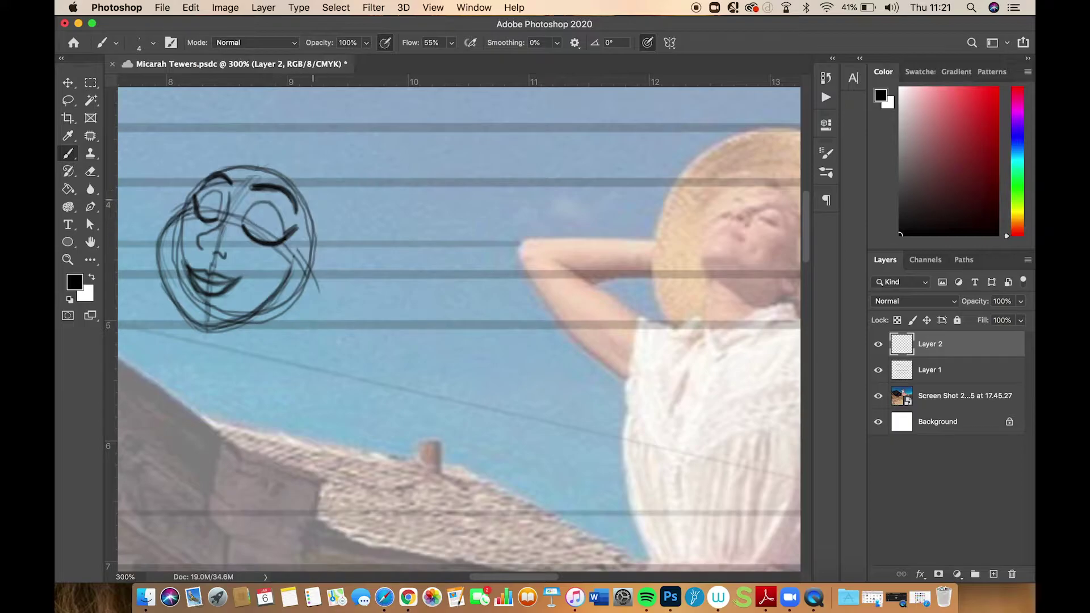
Draw a small round ear with inner fold lines on the face outline beside the larger eye
{"action": "scroll", "coordinate": [353, 222], "scroll_direction": "left", "scroll_amount": 5}
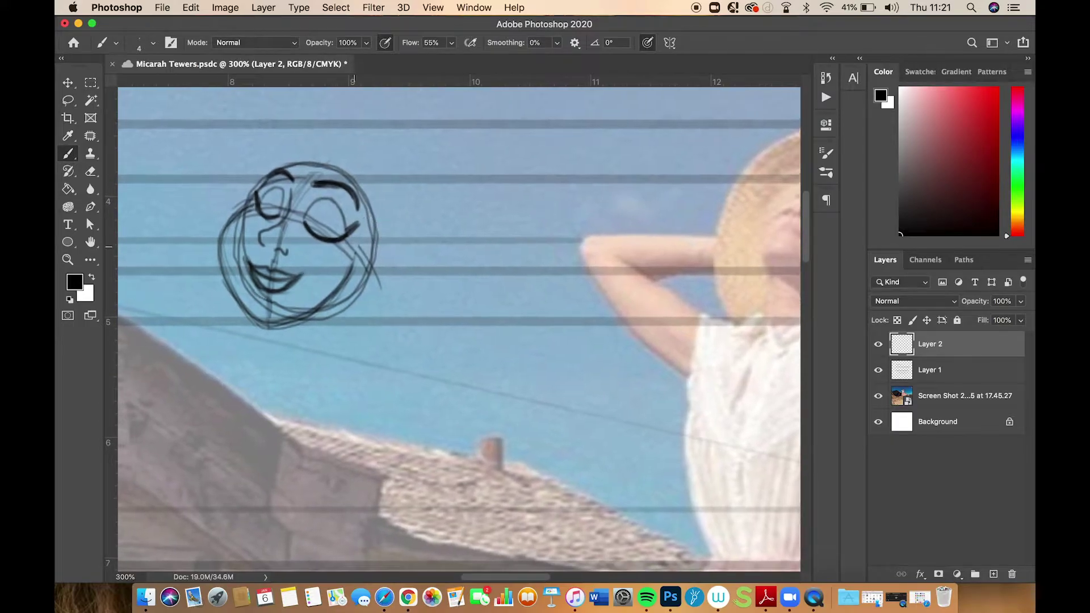
{"action": "scroll", "coordinate": [364, 264], "scroll_direction": "right", "scroll_amount": 5}
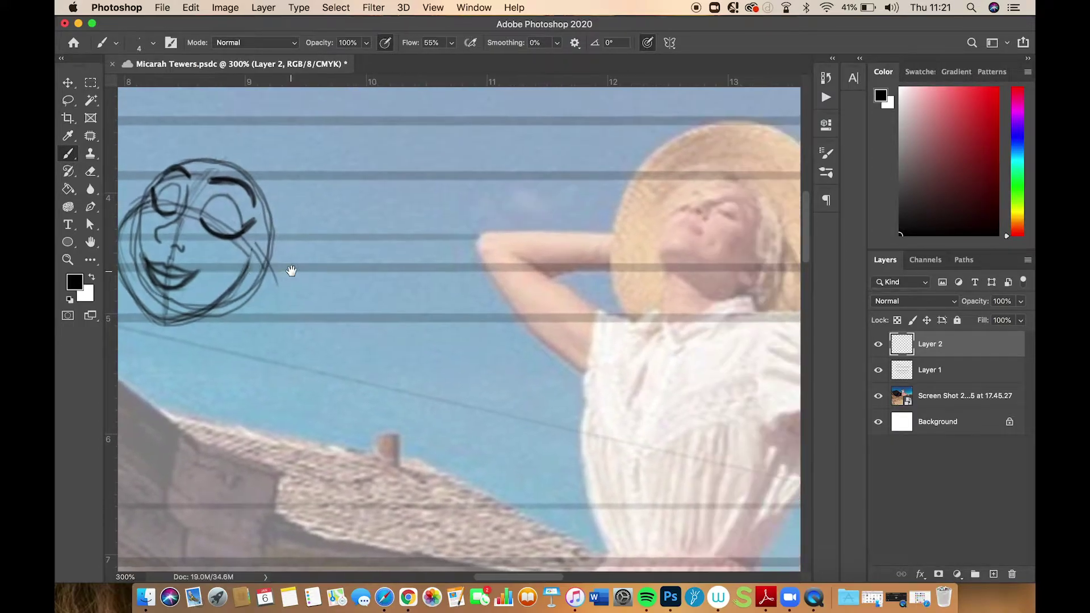
{"action": "mouse_move", "coordinate": [261, 258]}
{"action": "left_mouse_down"}
{"action": "mouse_move", "coordinate": [251, 287]}
{"action": "mouse_move", "coordinate": [241, 281]}
{"action": "mouse_move", "coordinate": [276, 272]}
{"action": "mouse_move", "coordinate": [257, 255]}
{"action": "mouse_move", "coordinate": [269, 265]}
{"action": "mouse_move", "coordinate": [258, 279]}
{"action": "mouse_move", "coordinate": [265, 267]}
{"action": "mouse_move", "coordinate": [336, 247]}
{"action": "mouse_move", "coordinate": [319, 260]}
{"action": "mouse_move", "coordinate": [214, 217]}
{"action": "mouse_move", "coordinate": [241, 214]}
{"action": "left_mouse_up"}
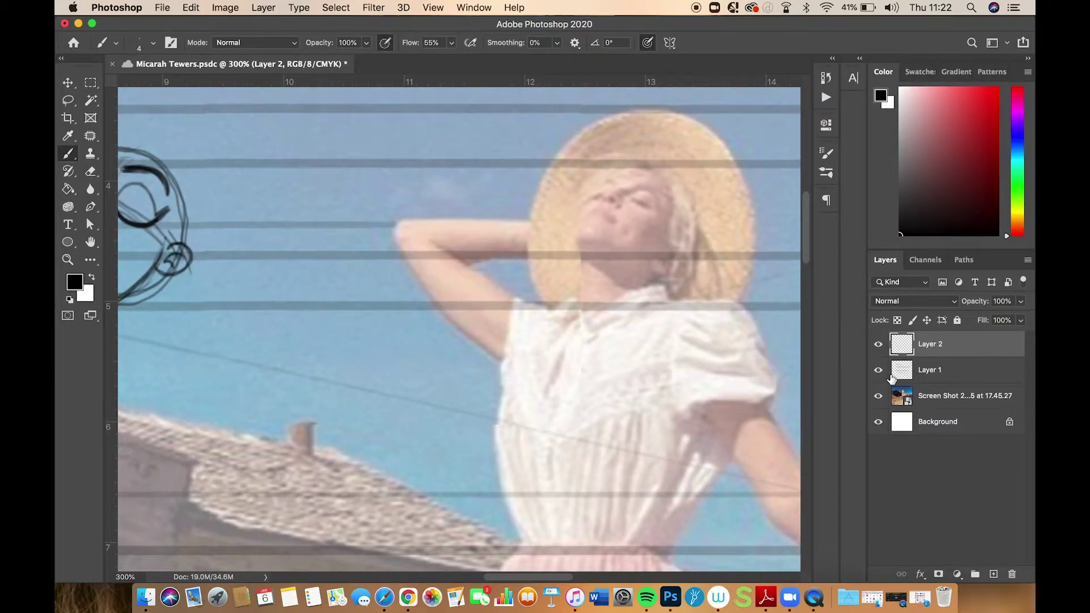
Raise the reference photo layer's opacity slightly and reselect Layer 2 for sketching
{"action": "left_click", "coordinate": [936, 399]}
{"action": "left_click", "coordinate": [1020, 301]}
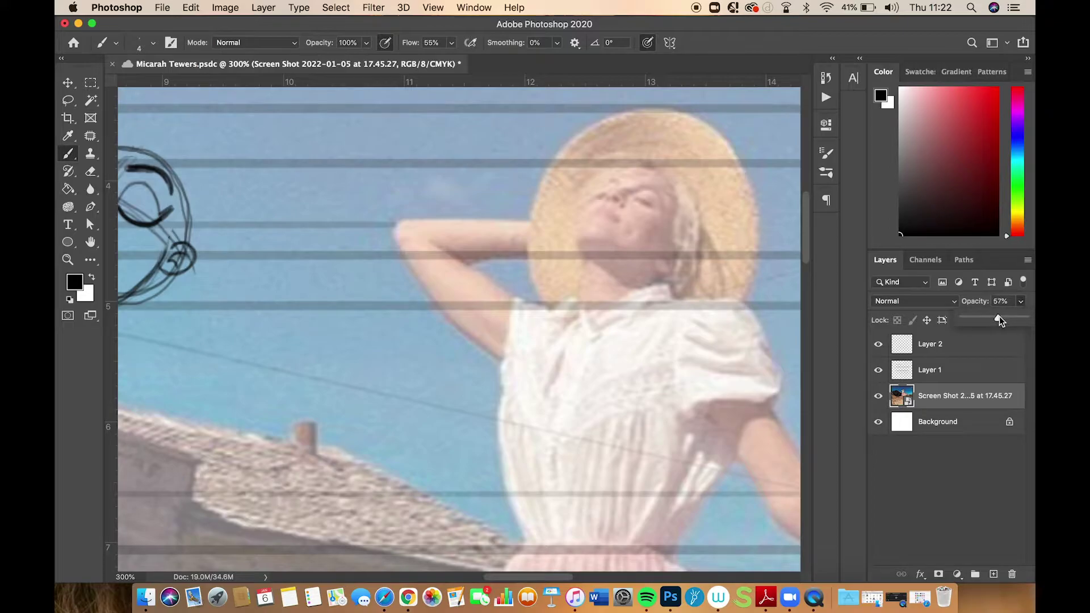
{"action": "left_click_drag", "start_coordinate": [999, 316], "coordinate": [1007, 319]}
{"action": "left_click", "coordinate": [962, 355]}
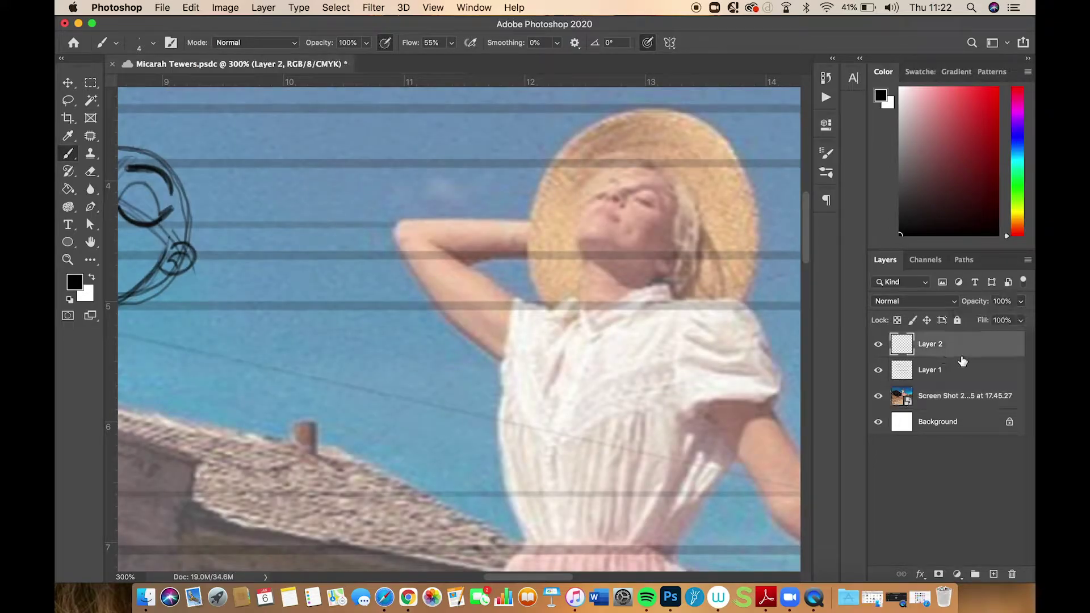
Sketch the wavy hair outline over the top of the head and around behind the ear
{"action": "left_click_drag", "start_coordinate": [370, 246], "coordinate": [469, 262]}
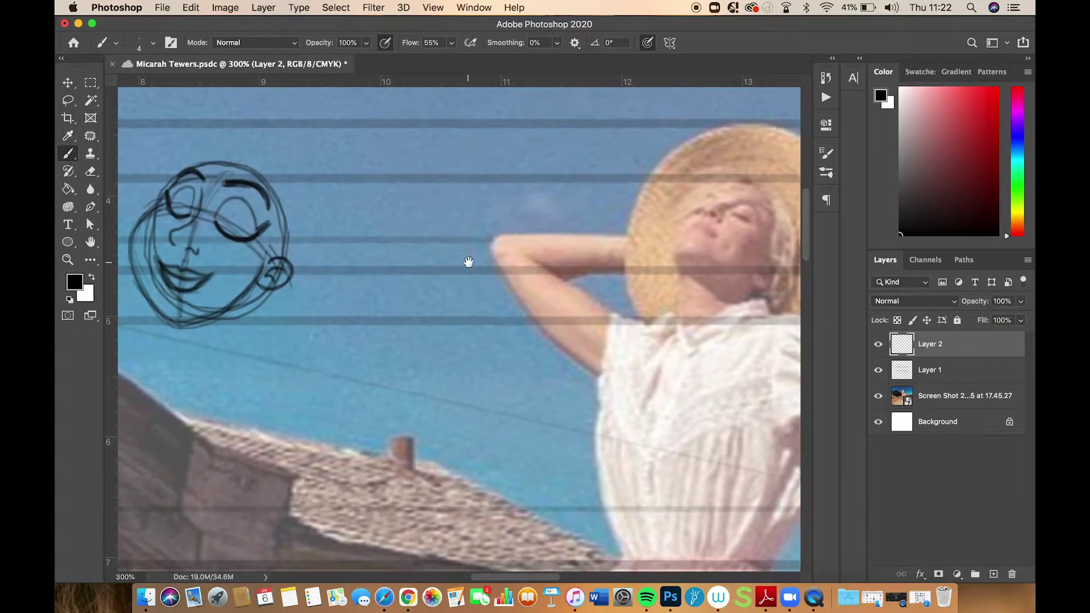
{"action": "mouse_move", "coordinate": [232, 158]}
{"action": "left_mouse_down"}
{"action": "mouse_move", "coordinate": [199, 143]}
{"action": "mouse_move", "coordinate": [157, 168]}
{"action": "mouse_move", "coordinate": [147, 212]}
{"action": "mouse_move", "coordinate": [176, 144]}
{"action": "mouse_move", "coordinate": [216, 150]}
{"action": "mouse_move", "coordinate": [208, 144]}
{"action": "mouse_move", "coordinate": [294, 174]}
{"action": "mouse_move", "coordinate": [309, 209]}
{"action": "mouse_move", "coordinate": [297, 262]}
{"action": "mouse_move", "coordinate": [276, 252]}
{"action": "mouse_move", "coordinate": [259, 167]}
{"action": "mouse_move", "coordinate": [280, 246]}
{"action": "left_mouse_up"}
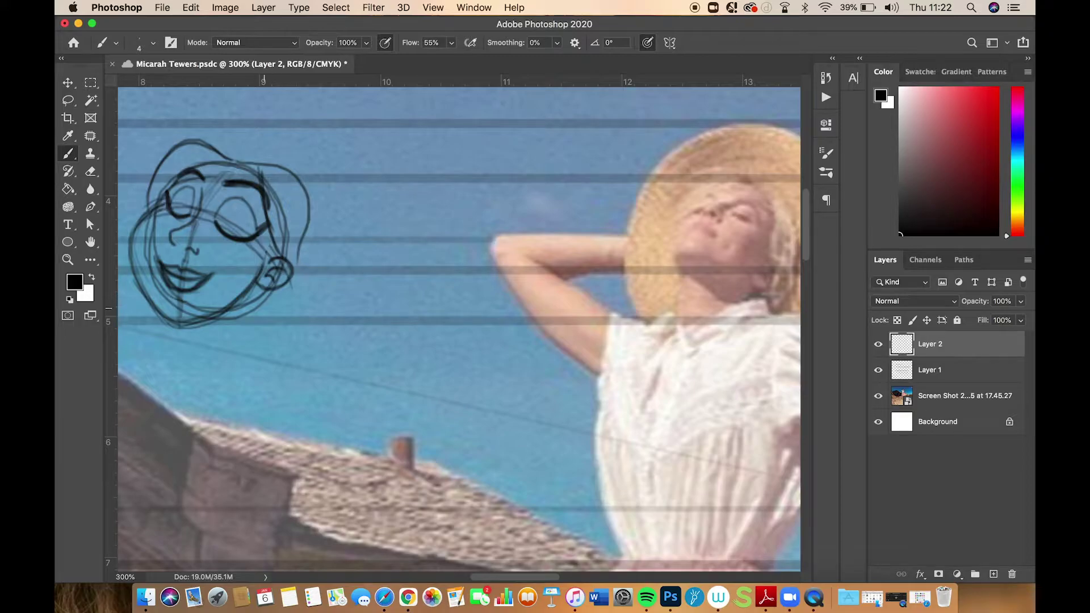
{"action": "mouse_move", "coordinate": [264, 310]}
{"action": "left_mouse_down"}
{"action": "mouse_move", "coordinate": [309, 280]}
{"action": "mouse_move", "coordinate": [305, 253]}
{"action": "left_mouse_up"}
{"action": "mouse_move", "coordinate": [256, 311]}
{"action": "left_mouse_down"}
{"action": "mouse_move", "coordinate": [300, 233]}
{"action": "mouse_move", "coordinate": [307, 278]}
{"action": "mouse_move", "coordinate": [312, 193]}
{"action": "mouse_move", "coordinate": [283, 159]}
{"action": "mouse_move", "coordinate": [236, 162]}
{"action": "mouse_move", "coordinate": [279, 161]}
{"action": "mouse_move", "coordinate": [257, 160]}
{"action": "mouse_move", "coordinate": [296, 177]}
{"action": "mouse_move", "coordinate": [281, 162]}
{"action": "mouse_move", "coordinate": [307, 215]}
{"action": "left_mouse_up"}
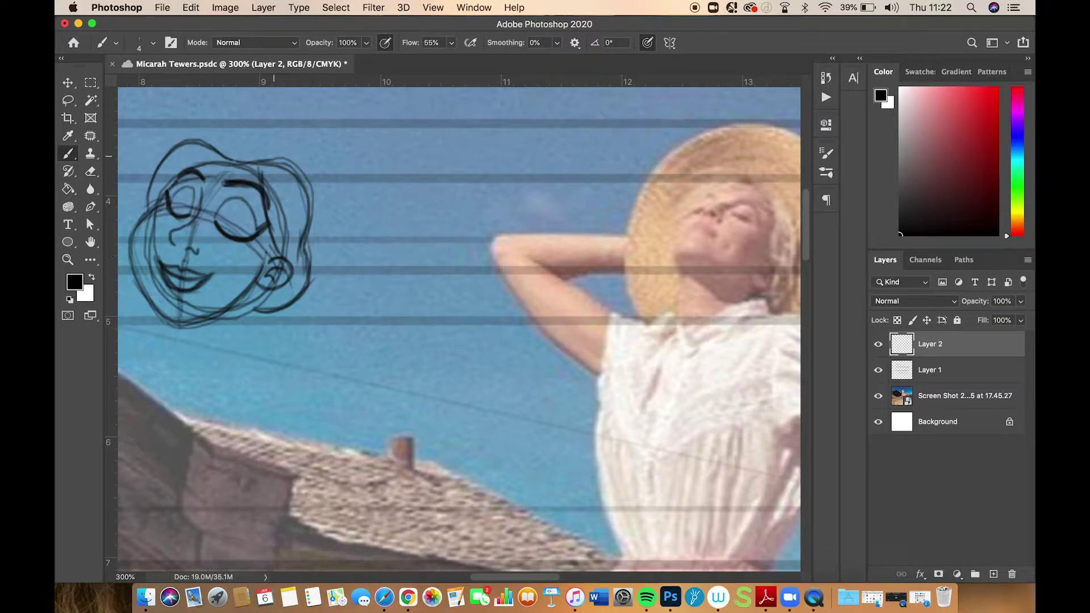
{"action": "left_click_drag", "start_coordinate": [146, 212], "coordinate": [147, 194]}
Add a new layer and draw a large oval over the woman's straw hat in the photo
{"action": "key", "text": "space"}
{"action": "left_click_drag", "start_coordinate": [441, 301], "coordinate": [509, 316]}
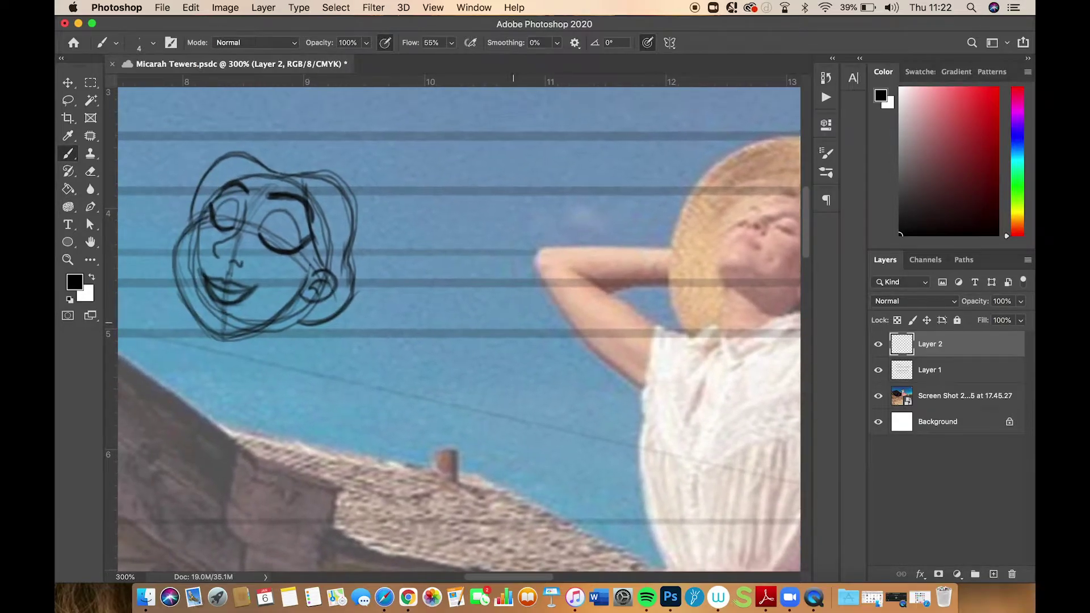
{"action": "key", "text": "super+minus"}
{"action": "left_click_drag", "start_coordinate": [409, 265], "coordinate": [392, 241]}
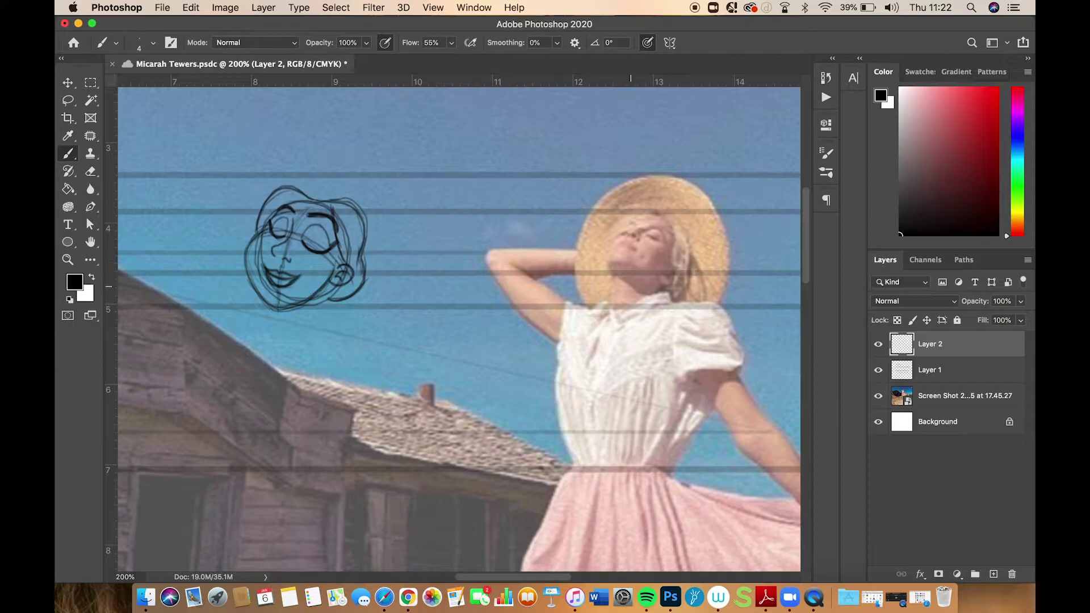
{"action": "scroll", "coordinate": [459, 329], "scroll_direction": "left", "scroll_amount": 5}
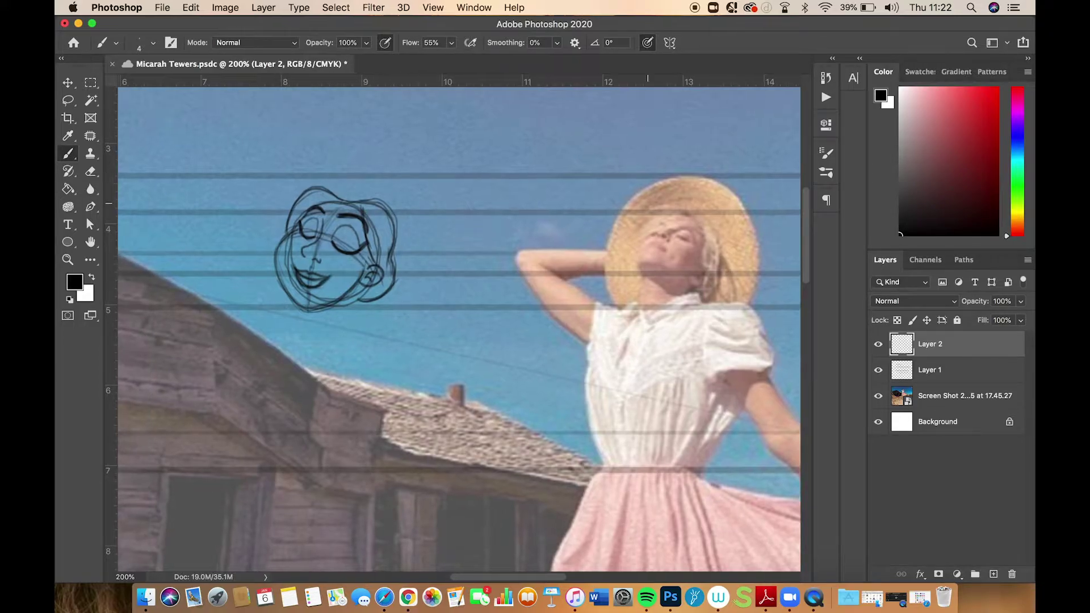
{"action": "left_click", "coordinate": [992, 574]}
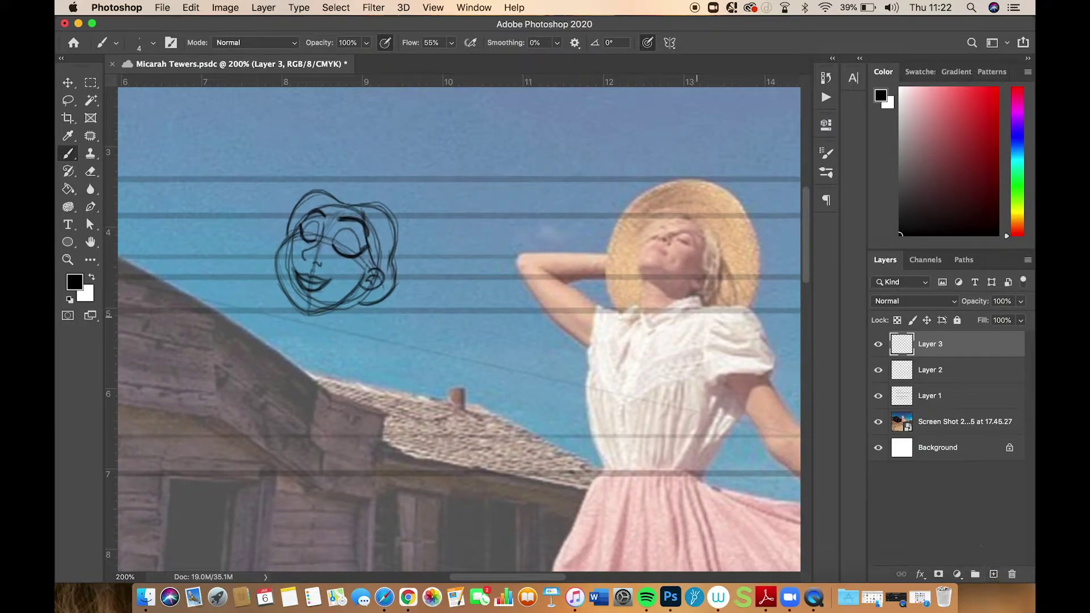
{"action": "mouse_move", "coordinate": [660, 183]}
{"action": "left_mouse_down"}
{"action": "mouse_move", "coordinate": [614, 225]}
{"action": "mouse_move", "coordinate": [601, 268]}
{"action": "mouse_move", "coordinate": [605, 302]}
{"action": "mouse_move", "coordinate": [633, 333]}
{"action": "mouse_move", "coordinate": [682, 352]}
{"action": "mouse_move", "coordinate": [725, 342]}
{"action": "mouse_move", "coordinate": [750, 316]}
{"action": "mouse_move", "coordinate": [763, 233]}
{"action": "mouse_move", "coordinate": [746, 203]}
{"action": "mouse_move", "coordinate": [708, 183]}
{"action": "mouse_move", "coordinate": [655, 182]}
{"action": "mouse_move", "coordinate": [624, 197]}
{"action": "mouse_move", "coordinate": [608, 232]}
{"action": "mouse_move", "coordinate": [605, 295]}
{"action": "mouse_move", "coordinate": [641, 340]}
{"action": "mouse_move", "coordinate": [700, 353]}
{"action": "mouse_move", "coordinate": [726, 341]}
{"action": "mouse_move", "coordinate": [769, 272]}
{"action": "mouse_move", "coordinate": [774, 234]}
{"action": "mouse_move", "coordinate": [741, 186]}
{"action": "mouse_move", "coordinate": [654, 183]}
{"action": "mouse_move", "coordinate": [602, 239]}
{"action": "mouse_move", "coordinate": [596, 278]}
{"action": "mouse_move", "coordinate": [629, 333]}
{"action": "mouse_move", "coordinate": [694, 343]}
{"action": "mouse_move", "coordinate": [740, 293]}
{"action": "mouse_move", "coordinate": [751, 224]}
{"action": "mouse_move", "coordinate": [718, 184]}
{"action": "mouse_move", "coordinate": [672, 176]}
{"action": "mouse_move", "coordinate": [618, 210]}
{"action": "mouse_move", "coordinate": [593, 255]}
{"action": "mouse_move", "coordinate": [604, 315]}
{"action": "mouse_move", "coordinate": [642, 341]}
{"action": "mouse_move", "coordinate": [672, 345]}
{"action": "mouse_move", "coordinate": [733, 300]}
{"action": "mouse_move", "coordinate": [748, 220]}
{"action": "mouse_move", "coordinate": [727, 192]}
{"action": "mouse_move", "coordinate": [671, 177]}
{"action": "mouse_move", "coordinate": [627, 201]}
{"action": "mouse_move", "coordinate": [585, 275]}
{"action": "mouse_move", "coordinate": [597, 260]}
{"action": "mouse_move", "coordinate": [594, 280]}
{"action": "mouse_move", "coordinate": [612, 214]}
{"action": "mouse_move", "coordinate": [642, 189]}
{"action": "mouse_move", "coordinate": [690, 178]}
{"action": "mouse_move", "coordinate": [724, 190]}
{"action": "mouse_move", "coordinate": [738, 216]}
{"action": "mouse_move", "coordinate": [734, 298]}
{"action": "mouse_move", "coordinate": [703, 338]}
{"action": "mouse_move", "coordinate": [665, 343]}
{"action": "mouse_move", "coordinate": [622, 331]}
{"action": "mouse_move", "coordinate": [606, 311]}
{"action": "left_mouse_up"}
{"action": "key", "text": "super+z"}
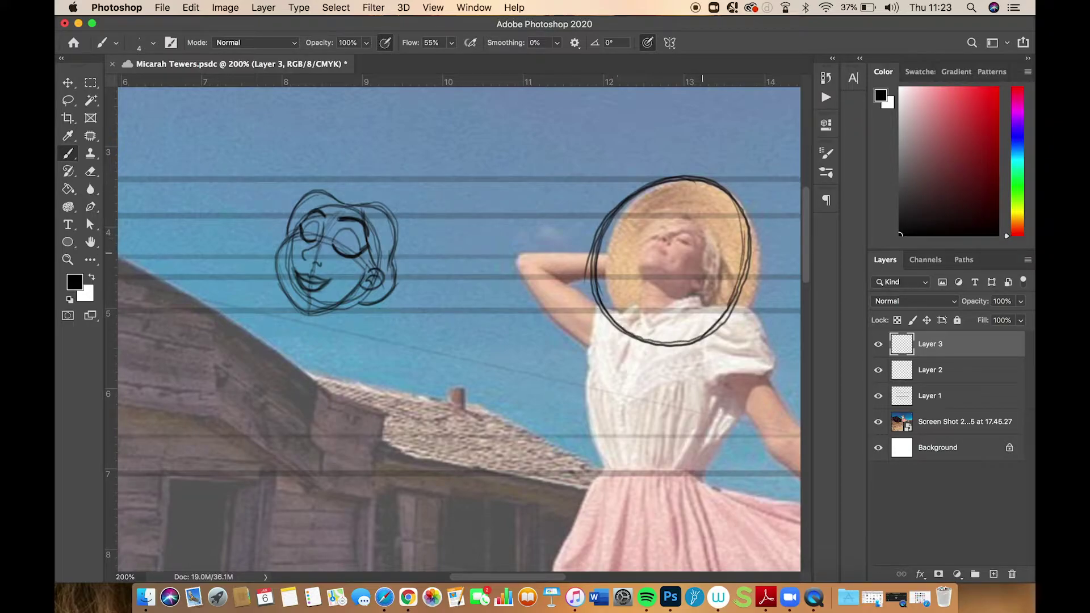
Move the hat oval around the sketched head with Free Transform, enlarge it slightly, apply it, and return to the Brush tool
{"action": "key", "text": "super+t"}
{"action": "left_click_drag", "start_coordinate": [689, 257], "coordinate": [365, 254]}
{"action": "left_click_drag", "start_coordinate": [364, 253], "coordinate": [362, 253]}
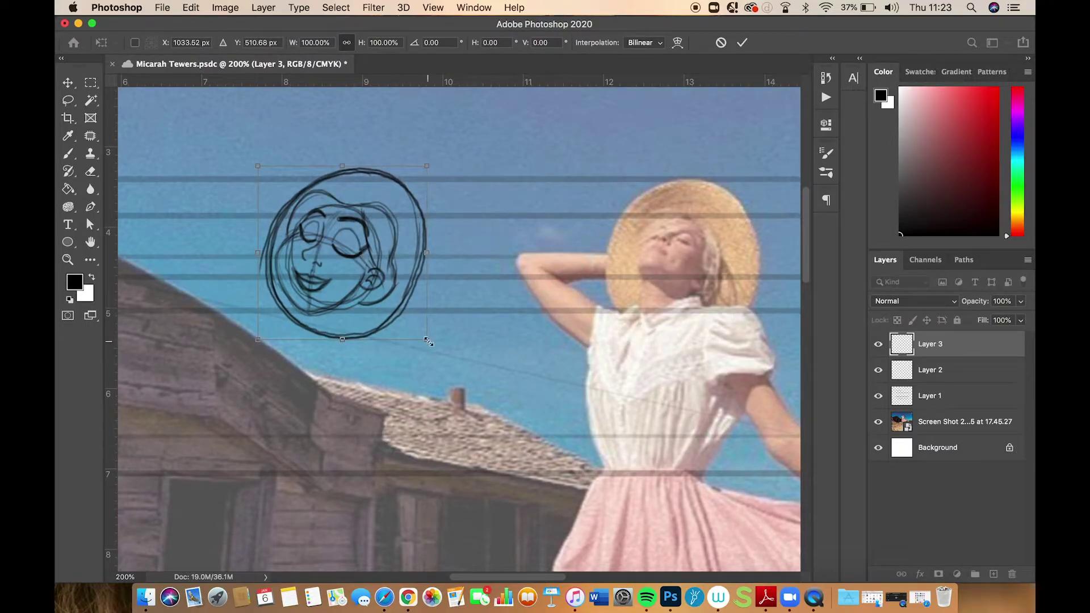
{"action": "left_click_drag", "start_coordinate": [427, 340], "coordinate": [453, 365]}
{"action": "mouse_move", "coordinate": [436, 314]}
{"action": "left_mouse_down"}
{"action": "mouse_move", "coordinate": [404, 299]}
{"action": "mouse_move", "coordinate": [418, 301]}
{"action": "left_mouse_up"}
{"action": "mouse_move", "coordinate": [458, 256]}
{"action": "left_mouse_down"}
{"action": "mouse_move", "coordinate": [417, 278]}
{"action": "mouse_move", "coordinate": [450, 250]}
{"action": "left_mouse_up"}
{"action": "key", "text": "Return"}
{"action": "key", "text": "b"}
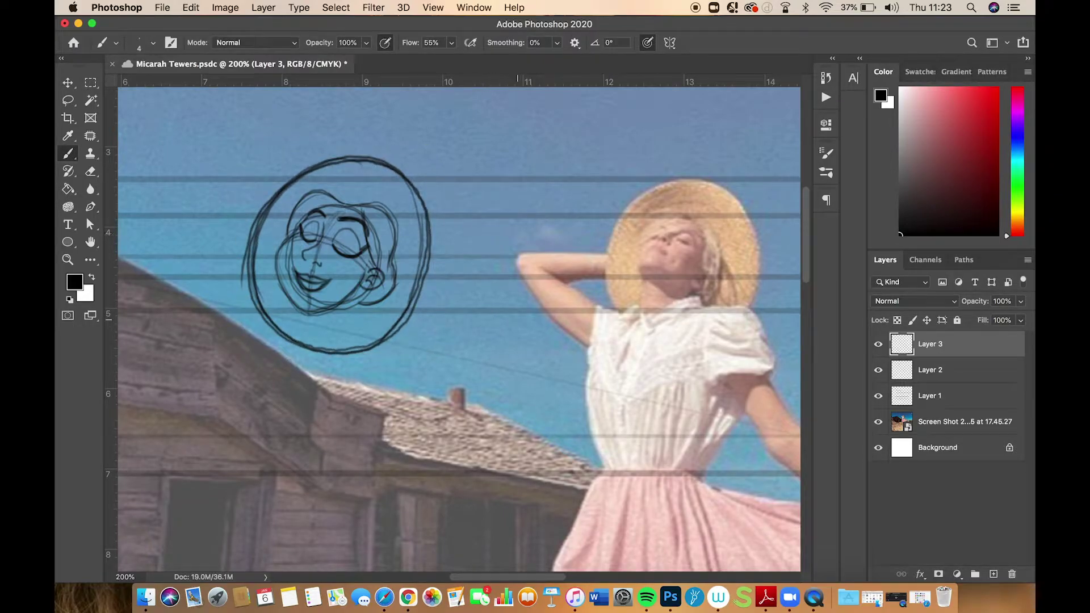
Add a new layer directly above the guide-line layer, Layer 1
{"action": "scroll", "coordinate": [535, 290], "scroll_direction": "down", "scroll_amount": 1}
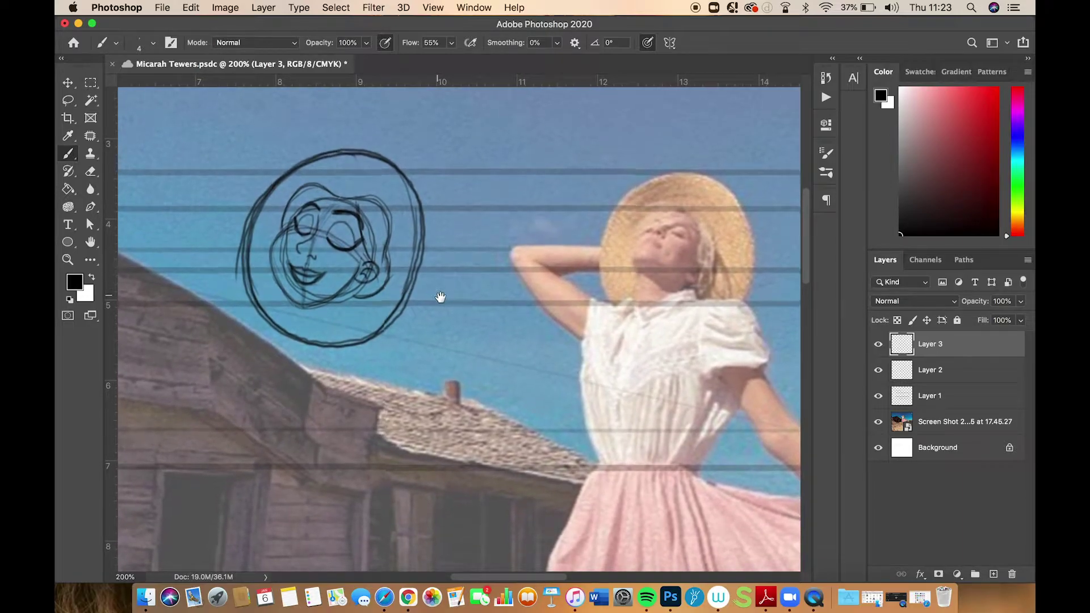
{"action": "left_click_drag", "start_coordinate": [441, 299], "coordinate": [479, 307]}
{"action": "left_click", "coordinate": [951, 395]}
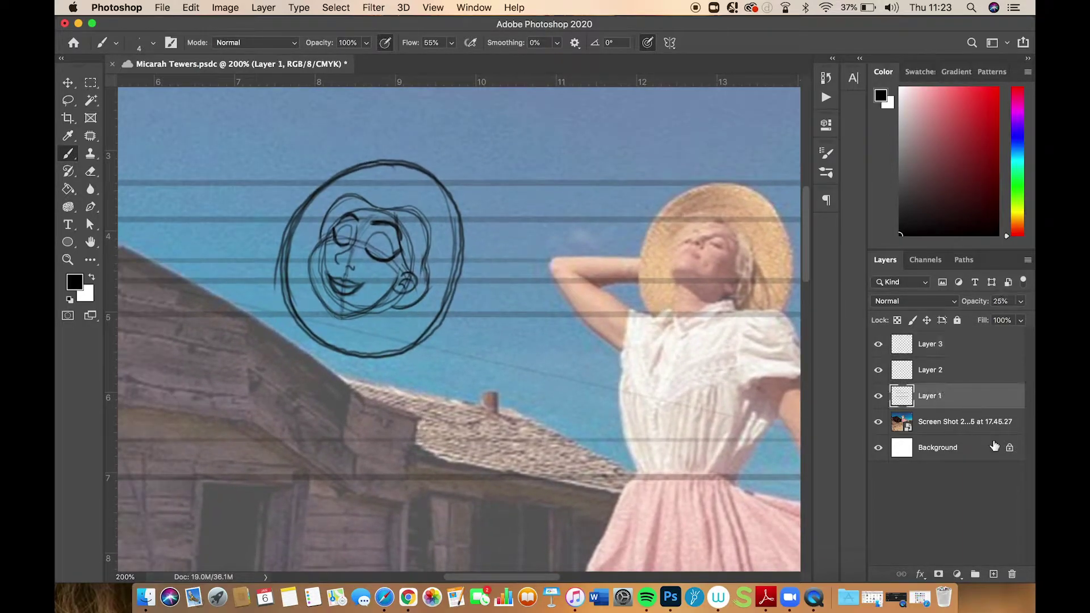
{"action": "left_click", "coordinate": [993, 575]}
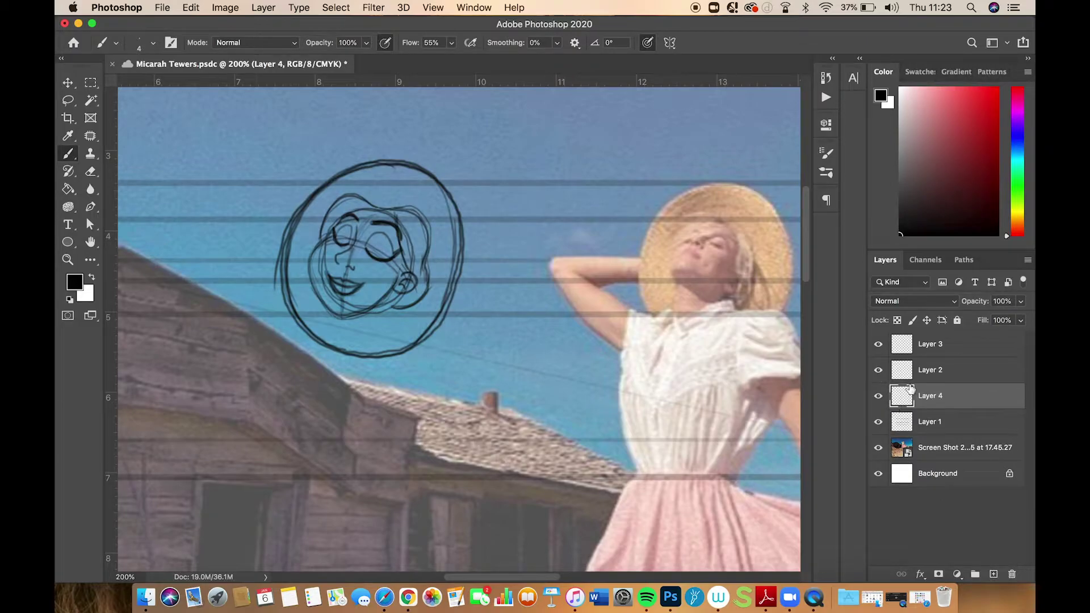
Toggle the sketch layers' visibility to identify their contents, and rename Layer 3 as "hat"
{"action": "left_click", "coordinate": [879, 371]}
{"action": "left_click", "coordinate": [879, 371]}
{"action": "left_click", "coordinate": [879, 344]}
{"action": "left_click", "coordinate": [878, 344]}
{"action": "left_click", "coordinate": [879, 345]}
{"action": "left_click", "coordinate": [884, 352]}
{"action": "double_click", "coordinate": [937, 345]}
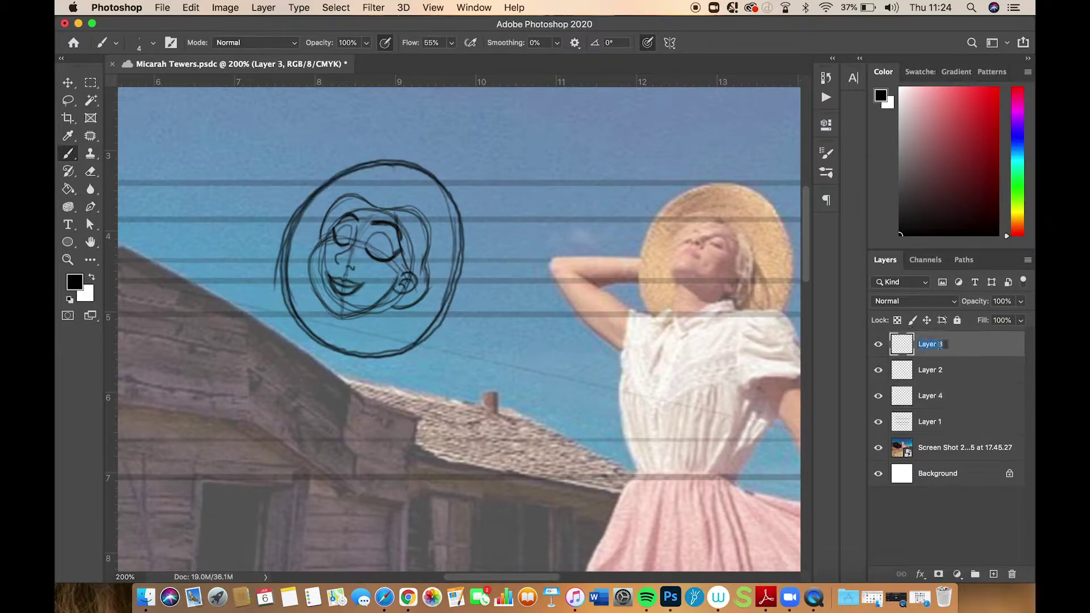
{"action": "type", "text": "har"}
{"action": "key", "text": "Return"}
{"action": "double_click", "coordinate": [924, 344]}
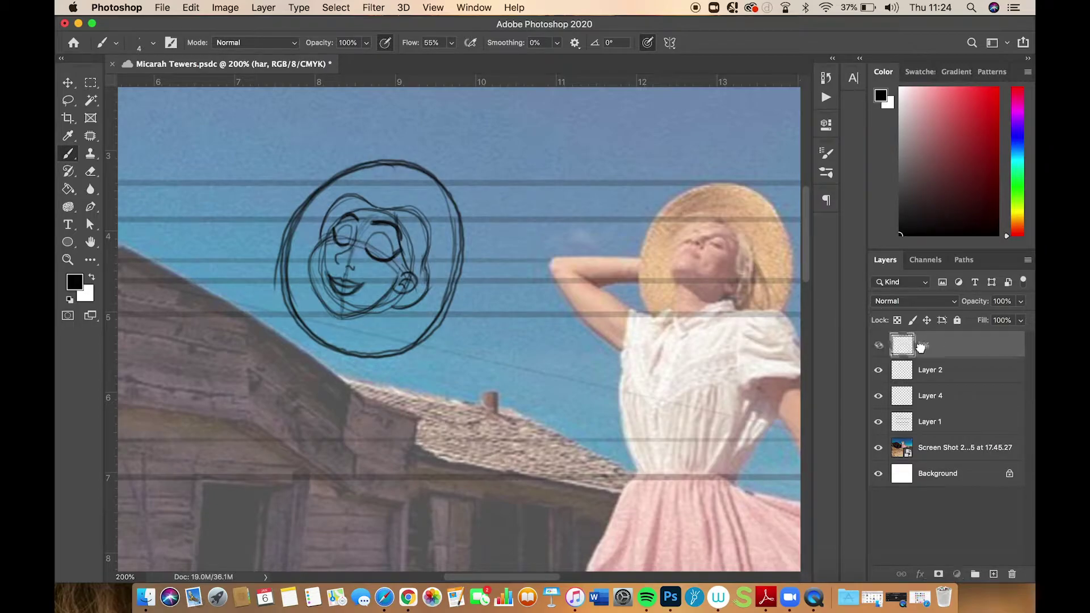
{"action": "type", "text": "hat"}
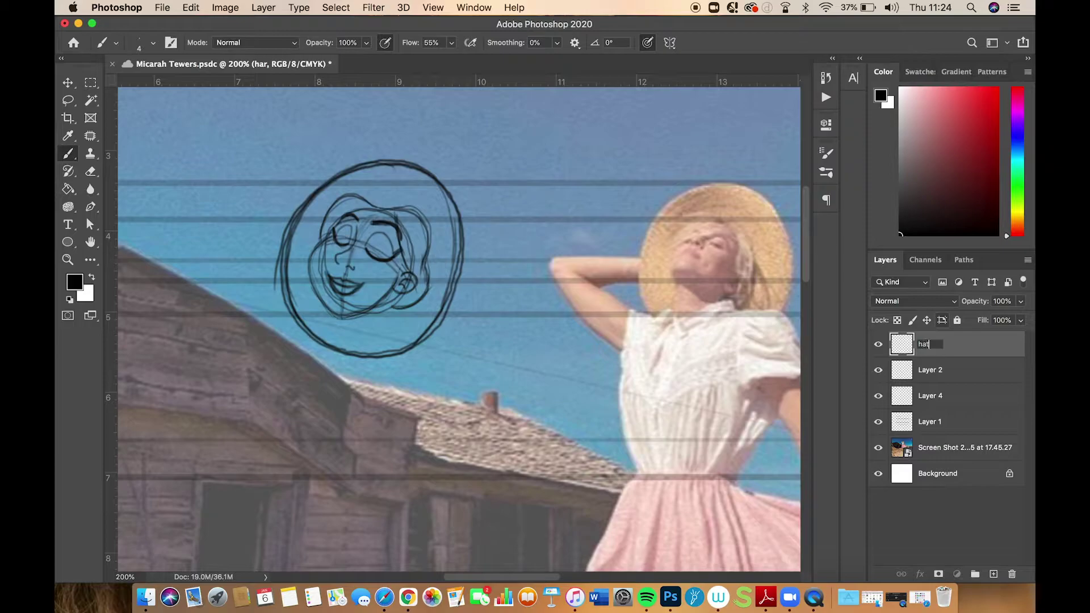
{"action": "key", "text": "Return"}
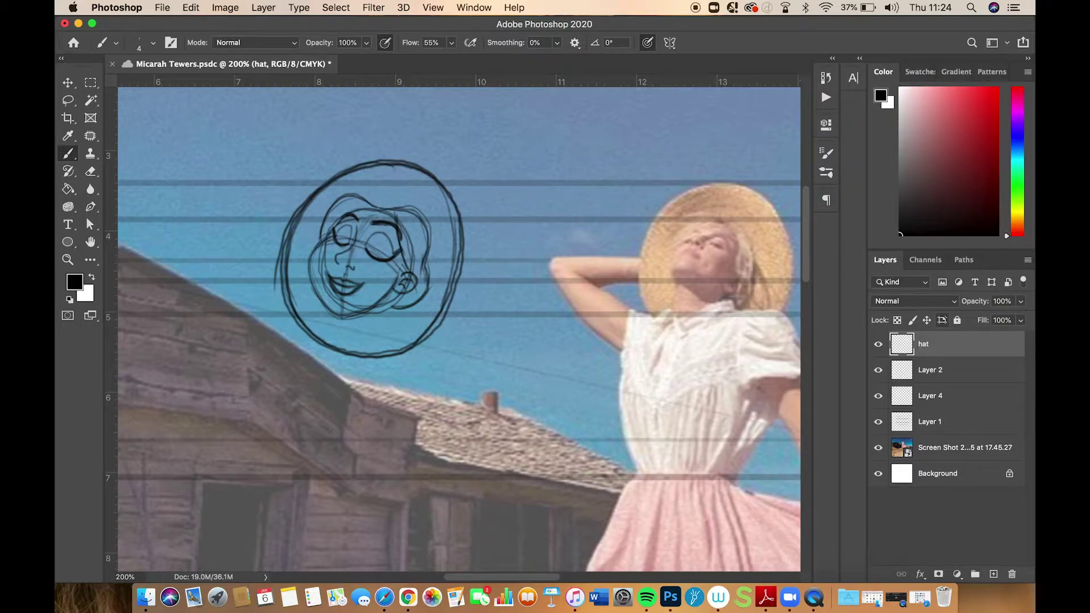
Check the contents of Layer 2 by toggling its visibility and rename it "head"
{"action": "left_click", "coordinate": [878, 370]}
{"action": "left_click", "coordinate": [878, 370]}
{"action": "double_click", "coordinate": [937, 372]}
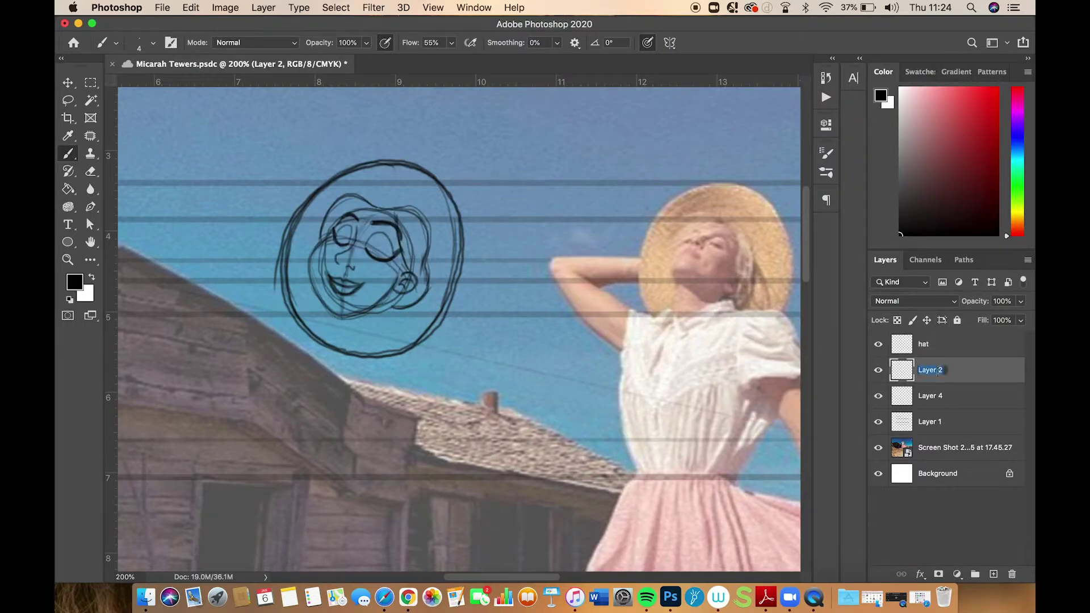
{"action": "type", "text": "head"}
{"action": "key", "text": "Return"}
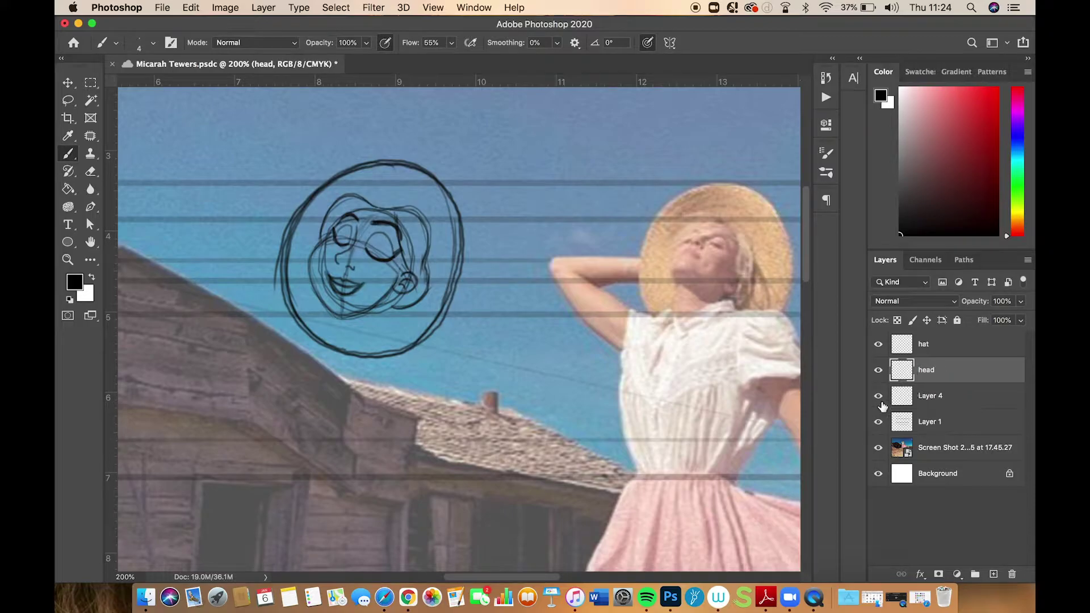
Rename the empty Layer 4 as "body" and keep it active for drawing
{"action": "left_click", "coordinate": [934, 406]}
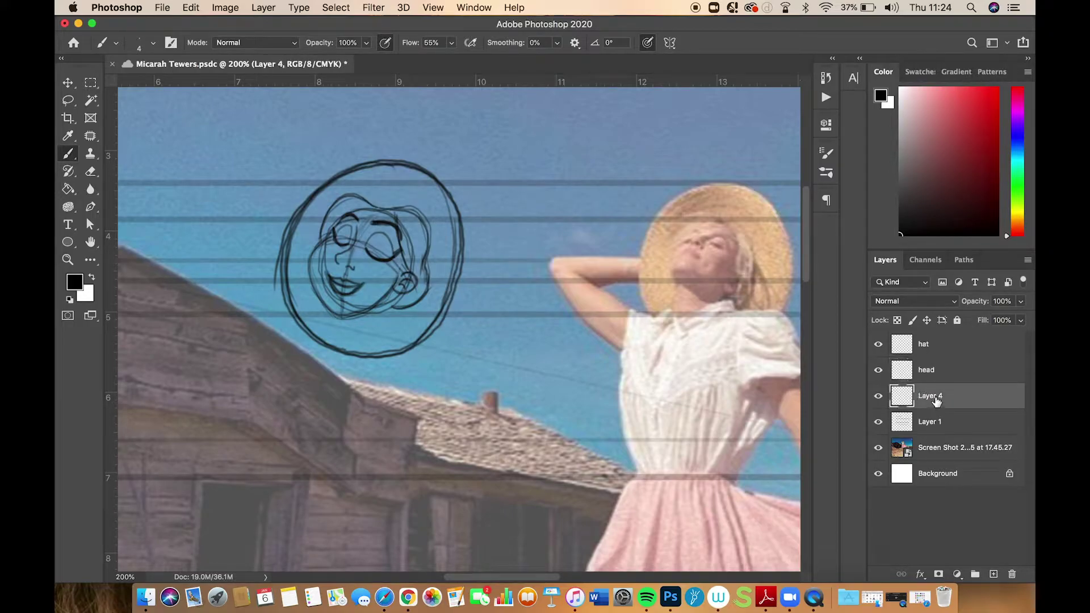
{"action": "double_click", "coordinate": [937, 397]}
{"action": "key", "text": "BackSpace"}
{"action": "type", "text": "body"}
{"action": "key", "text": "Return"}
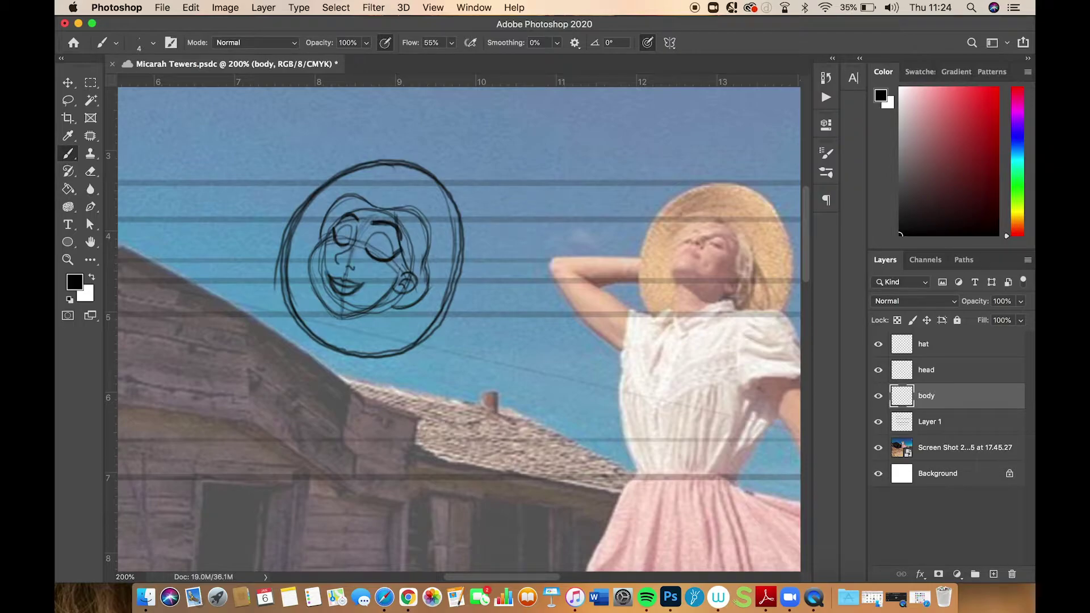
Draw a curved line of action over the photo from the woman's head through her waist to the boot of her outstretched leg
{"action": "key", "text": "super+minus"}
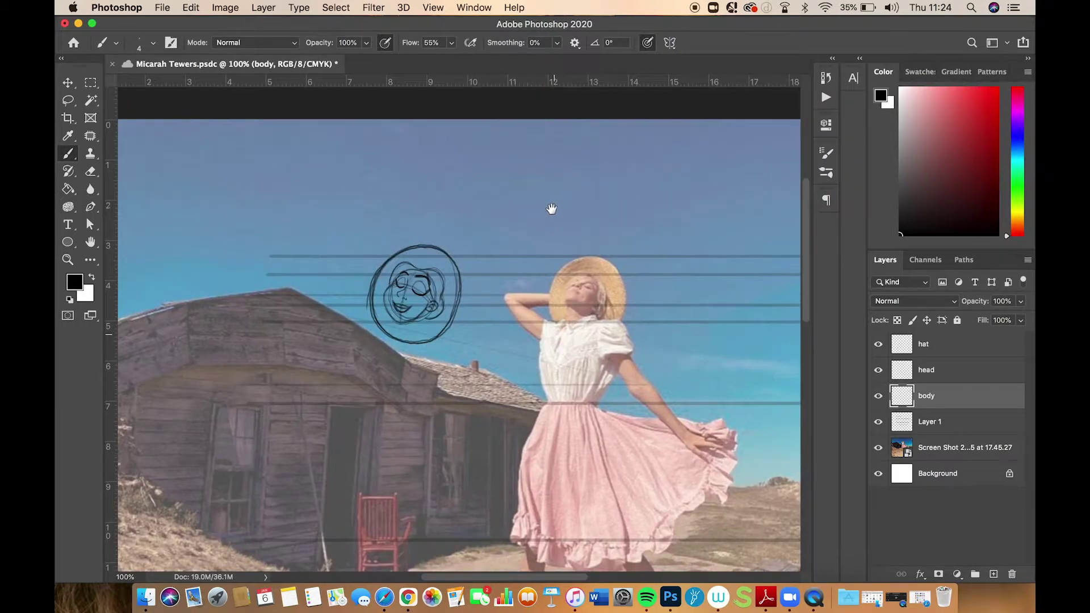
{"action": "scroll", "coordinate": [552, 209], "scroll_direction": "down", "scroll_amount": 5}
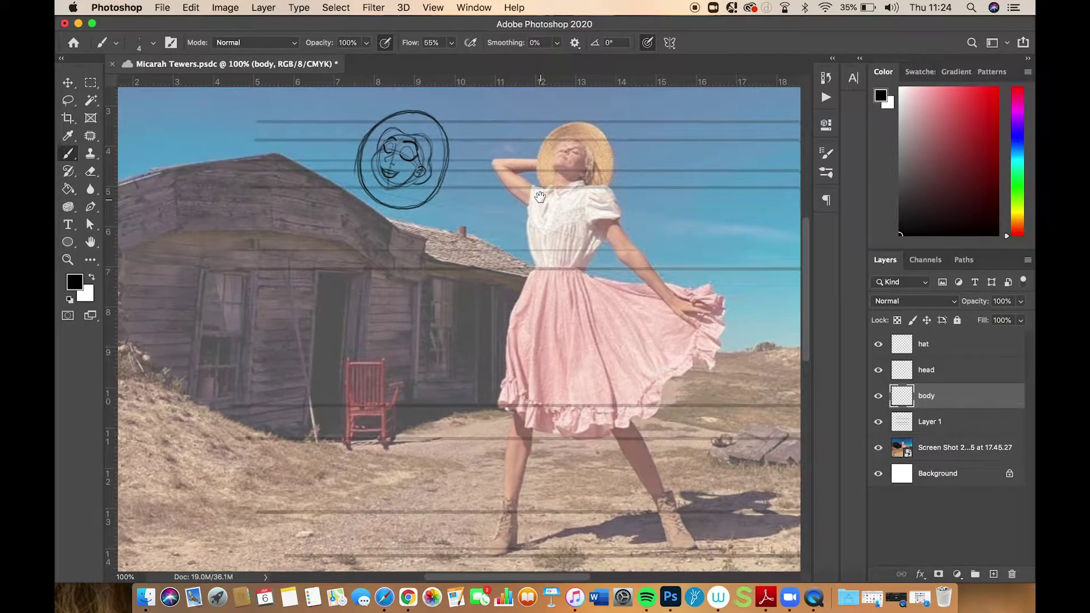
{"action": "left_click_drag", "start_coordinate": [540, 197], "coordinate": [538, 198]}
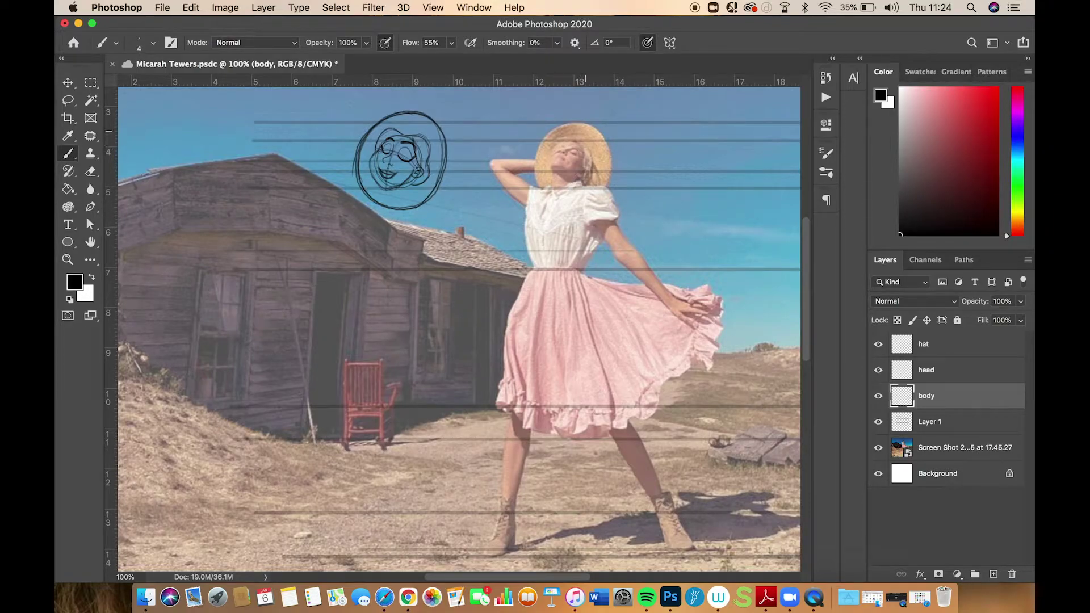
{"action": "mouse_move", "coordinate": [591, 123]}
{"action": "left_mouse_down"}
{"action": "mouse_move", "coordinate": [562, 278]}
{"action": "mouse_move", "coordinate": [577, 356]}
{"action": "left_mouse_up"}
{"action": "key", "text": "super+z"}
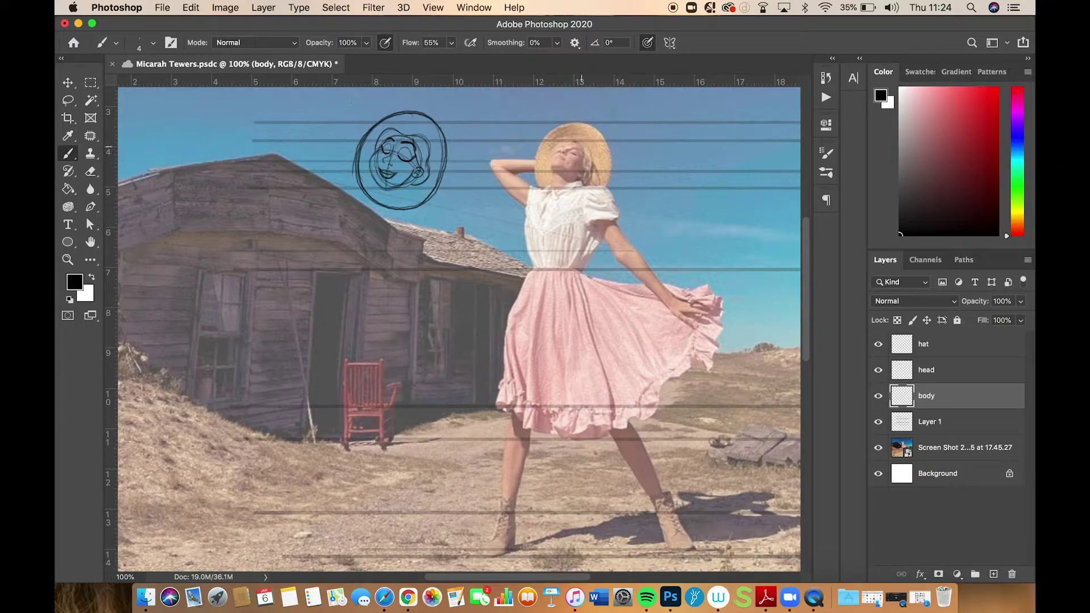
{"action": "mouse_move", "coordinate": [568, 181]}
{"action": "left_mouse_down"}
{"action": "mouse_move", "coordinate": [568, 316]}
{"action": "mouse_move", "coordinate": [614, 423]}
{"action": "mouse_move", "coordinate": [675, 522]}
{"action": "left_mouse_up"}
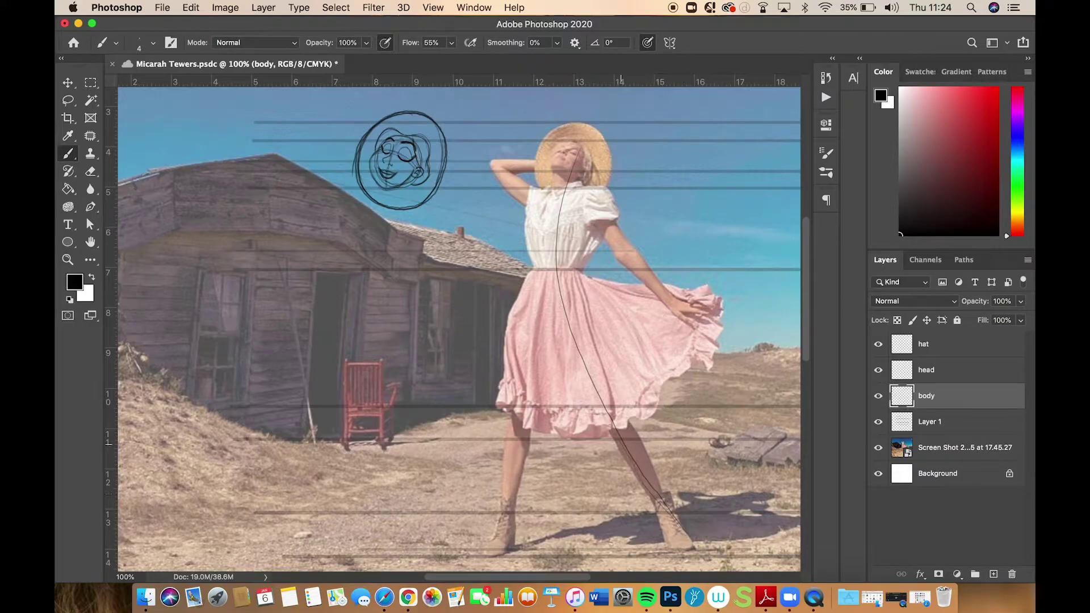
{"action": "mouse_move", "coordinate": [619, 440]}
{"action": "left_mouse_down"}
{"action": "mouse_move", "coordinate": [584, 366]}
{"action": "mouse_move", "coordinate": [555, 257]}
{"action": "mouse_move", "coordinate": [575, 172]}
{"action": "left_mouse_up"}
Move the action curve about 4.35 cm left beneath the sketched head with Free Transform, apply it, and return to the Brush tool
{"action": "key", "text": "super+t"}
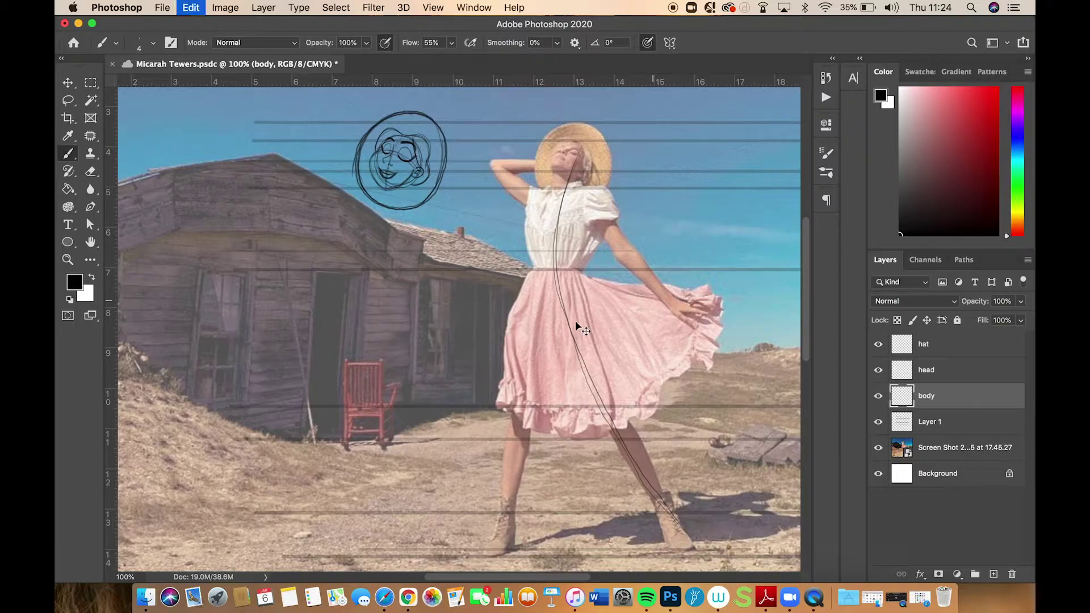
{"action": "mouse_move", "coordinate": [554, 325]}
{"action": "left_mouse_down"}
{"action": "mouse_move", "coordinate": [411, 332]}
{"action": "mouse_move", "coordinate": [510, 334]}
{"action": "mouse_move", "coordinate": [543, 348]}
{"action": "left_mouse_up"}
{"action": "key", "text": "super+z"}
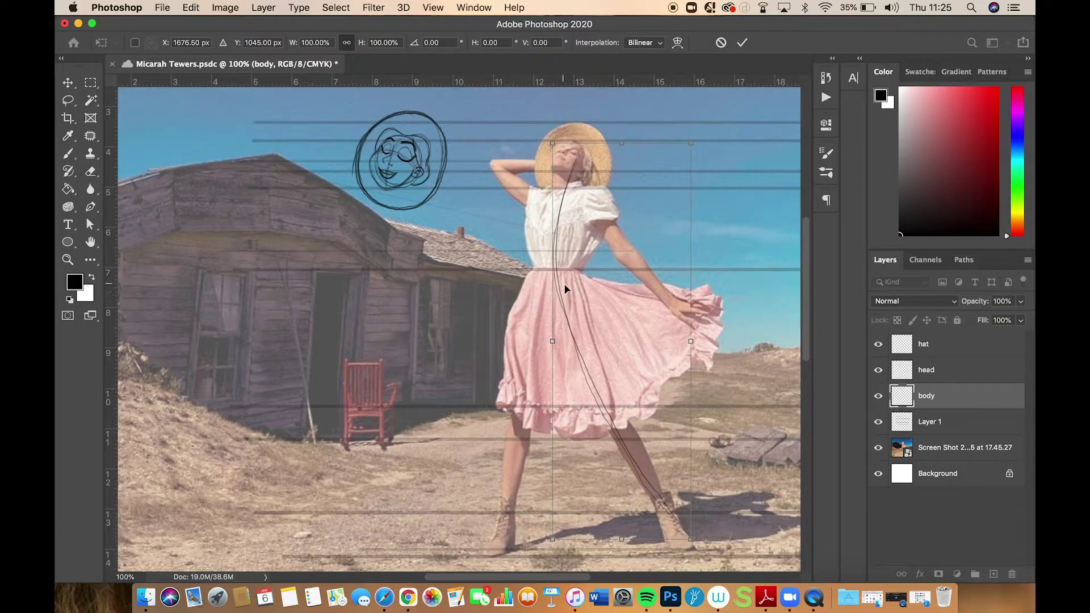
{"action": "left_click_drag", "start_coordinate": [558, 287], "coordinate": [382, 281]}
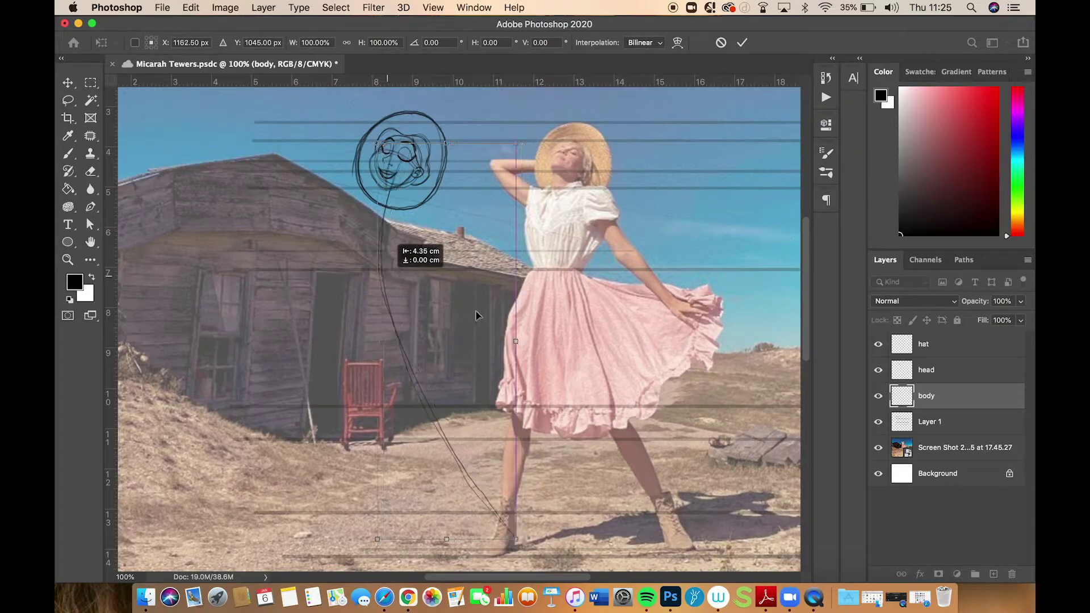
{"action": "left_click_drag", "start_coordinate": [534, 347], "coordinate": [535, 353]}
{"action": "key", "text": "Return"}
{"action": "key", "text": "b"}
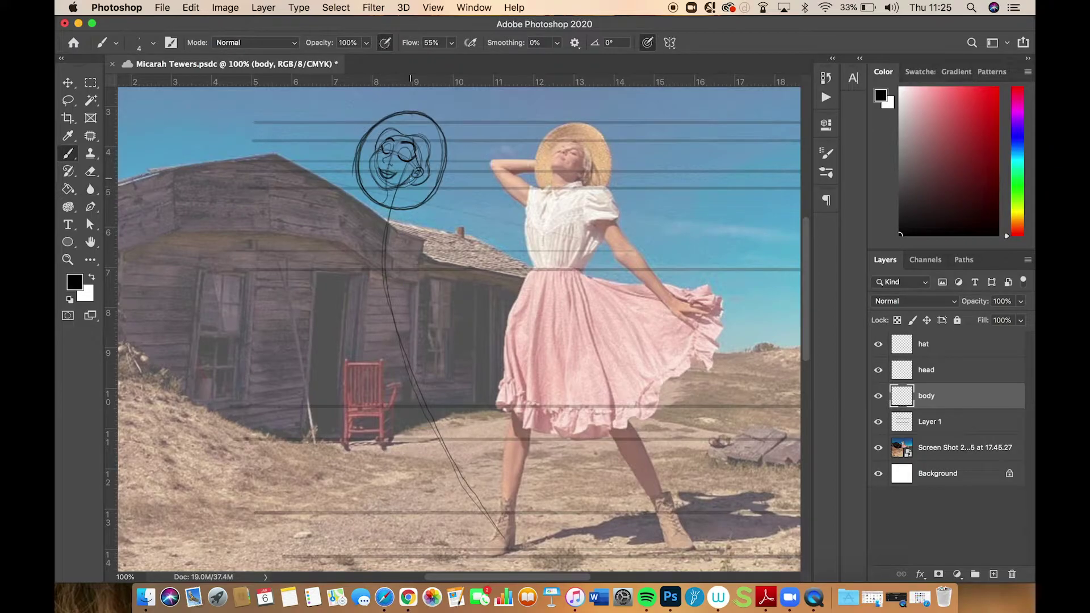
Sketch the neck below the head, the shoulders and a rounded torso tapering to the waist guide line around the action curve
{"action": "left_click_drag", "start_coordinate": [407, 183], "coordinate": [408, 207]}
{"action": "mouse_move", "coordinate": [380, 203]}
{"action": "left_mouse_down"}
{"action": "mouse_move", "coordinate": [391, 190]}
{"action": "mouse_move", "coordinate": [401, 206]}
{"action": "left_mouse_up"}
{"action": "left_click_drag", "start_coordinate": [375, 215], "coordinate": [380, 205]}
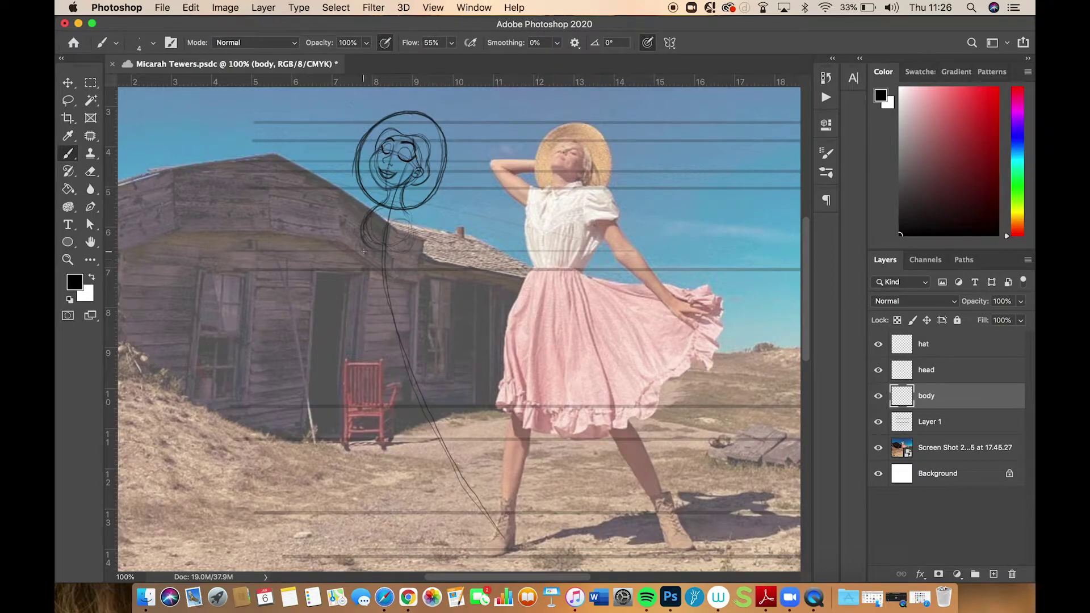
{"action": "left_click_drag", "start_coordinate": [362, 242], "coordinate": [369, 275]}
{"action": "left_click_drag", "start_coordinate": [413, 246], "coordinate": [404, 277]}
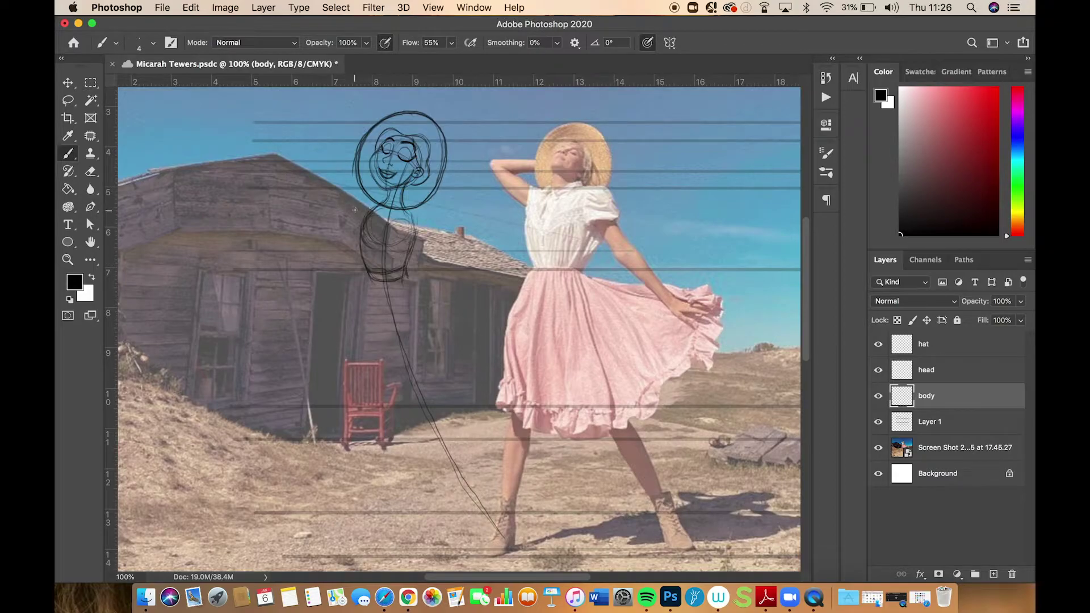
{"action": "mouse_move", "coordinate": [367, 211]}
{"action": "left_mouse_down"}
{"action": "mouse_move", "coordinate": [357, 226]}
{"action": "mouse_move", "coordinate": [365, 267]}
{"action": "left_mouse_up"}
Draw a pointed two-sided collar around the base of the figure's neck
{"action": "key", "text": "super+plus"}
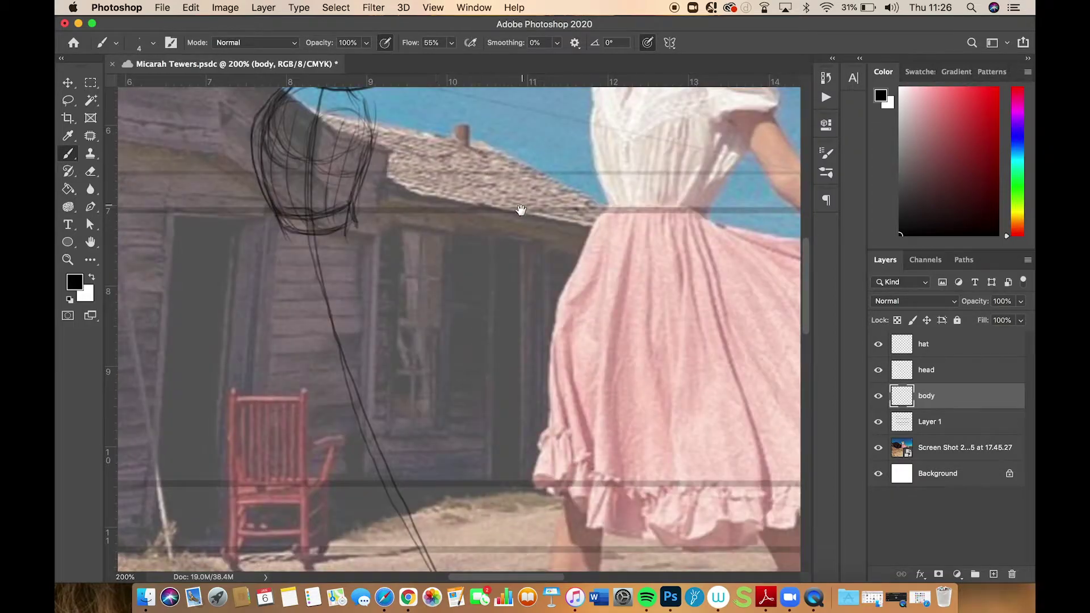
{"action": "left_click_drag", "start_coordinate": [521, 210], "coordinate": [478, 371]}
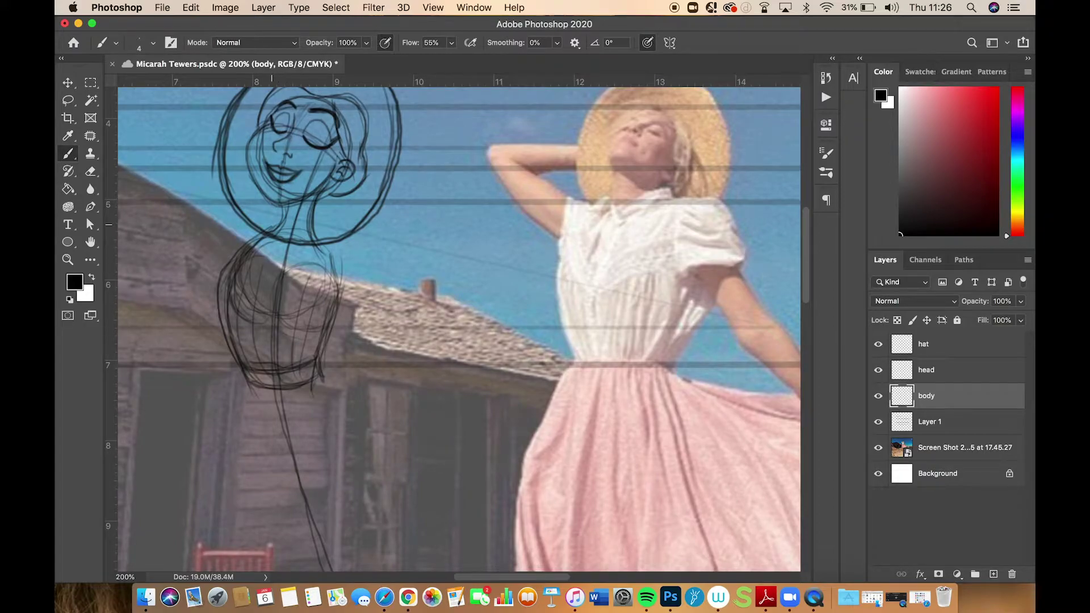
{"action": "mouse_move", "coordinate": [276, 220]}
{"action": "left_mouse_down"}
{"action": "mouse_move", "coordinate": [268, 254]}
{"action": "mouse_move", "coordinate": [285, 231]}
{"action": "mouse_move", "coordinate": [289, 266]}
{"action": "mouse_move", "coordinate": [311, 254]}
{"action": "mouse_move", "coordinate": [306, 230]}
{"action": "mouse_move", "coordinate": [286, 232]}
{"action": "mouse_move", "coordinate": [314, 225]}
{"action": "mouse_move", "coordinate": [262, 227]}
{"action": "mouse_move", "coordinate": [266, 251]}
{"action": "mouse_move", "coordinate": [283, 231]}
{"action": "mouse_move", "coordinate": [287, 261]}
{"action": "mouse_move", "coordinate": [307, 257]}
{"action": "mouse_move", "coordinate": [318, 236]}
{"action": "mouse_move", "coordinate": [285, 236]}
{"action": "mouse_move", "coordinate": [317, 230]}
{"action": "mouse_move", "coordinate": [316, 251]}
{"action": "mouse_move", "coordinate": [292, 267]}
{"action": "left_mouse_up"}
{"action": "mouse_move", "coordinate": [287, 242]}
{"action": "left_mouse_down"}
{"action": "mouse_move", "coordinate": [285, 265]}
{"action": "mouse_move", "coordinate": [264, 256]}
{"action": "left_mouse_up"}
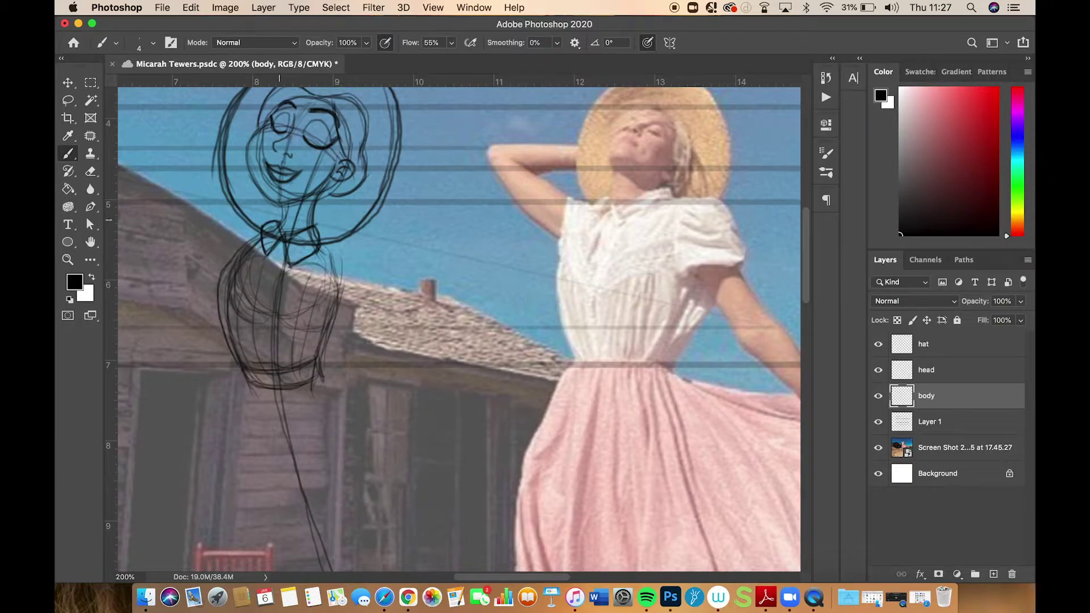
{"action": "left_click_drag", "start_coordinate": [285, 207], "coordinate": [282, 222]}
Save the document and lightly sketch a hip circle about 1.6 cm across just below the waist
{"action": "key", "text": "super+minus"}
{"action": "scroll", "coordinate": [414, 196], "scroll_direction": "down", "scroll_amount": 5}
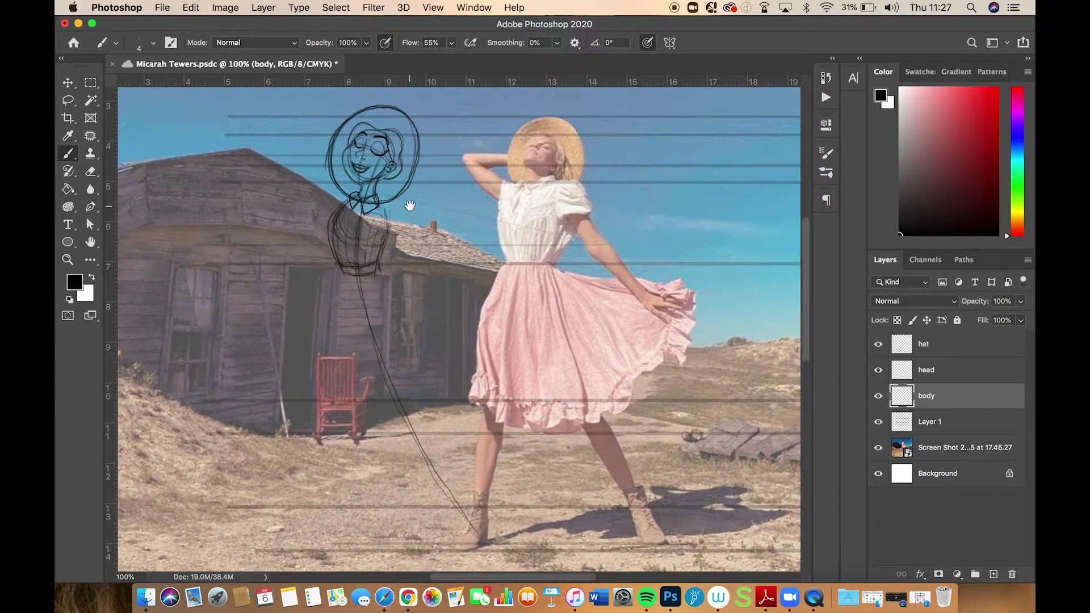
{"action": "scroll", "coordinate": [410, 203], "scroll_direction": "up", "scroll_amount": 2}
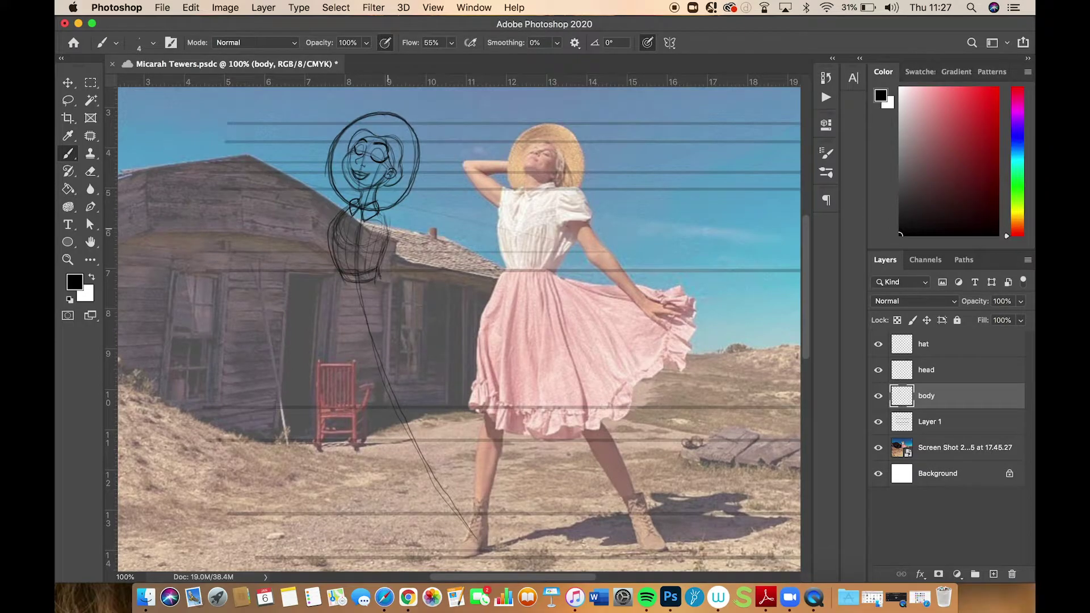
{"action": "scroll", "coordinate": [363, 284], "scroll_direction": "right", "scroll_amount": 2}
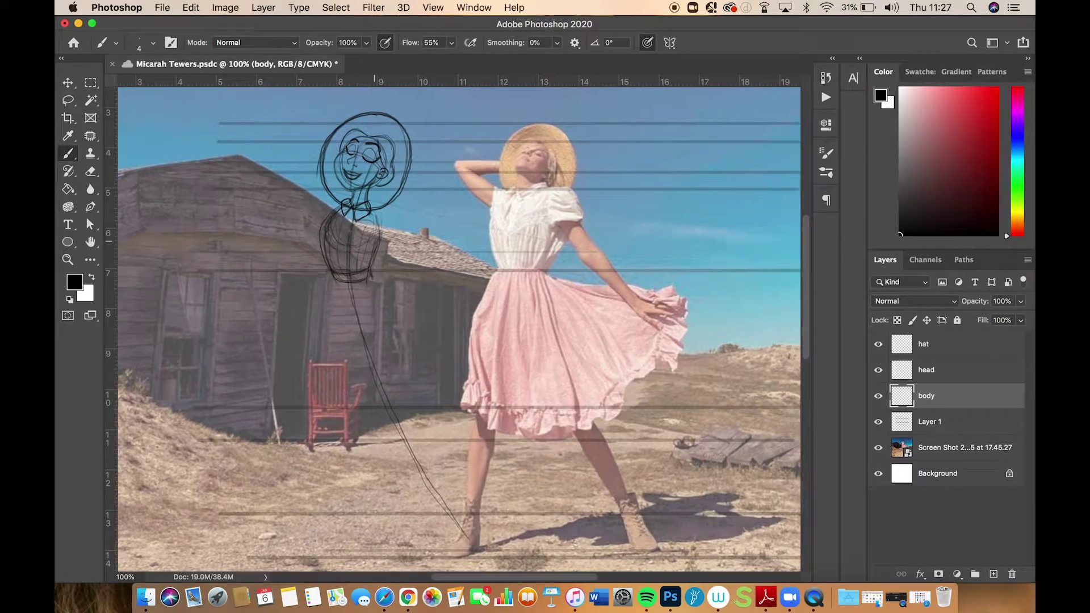
{"action": "scroll", "coordinate": [427, 235], "scroll_direction": "down", "scroll_amount": 2}
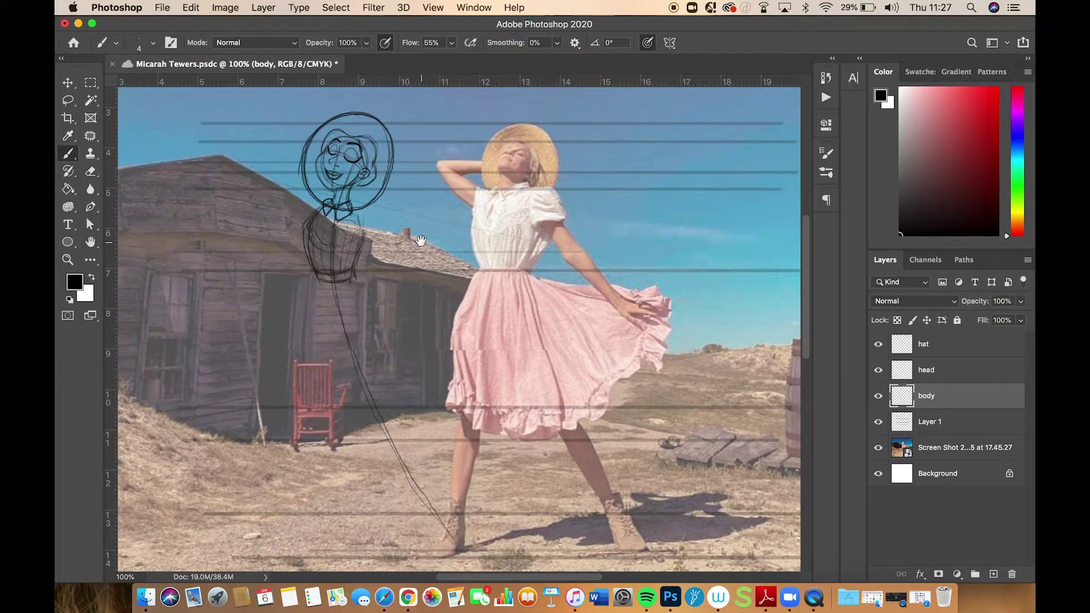
{"action": "scroll", "coordinate": [427, 236], "scroll_direction": "up", "scroll_amount": 3}
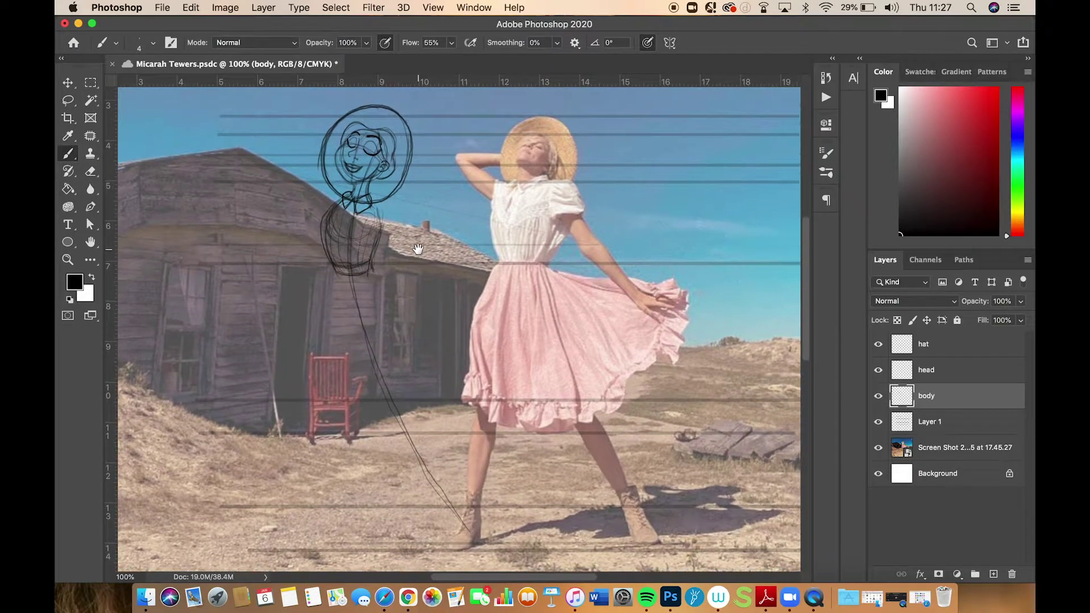
{"action": "scroll", "coordinate": [432, 253], "scroll_direction": "right", "scroll_amount": 1}
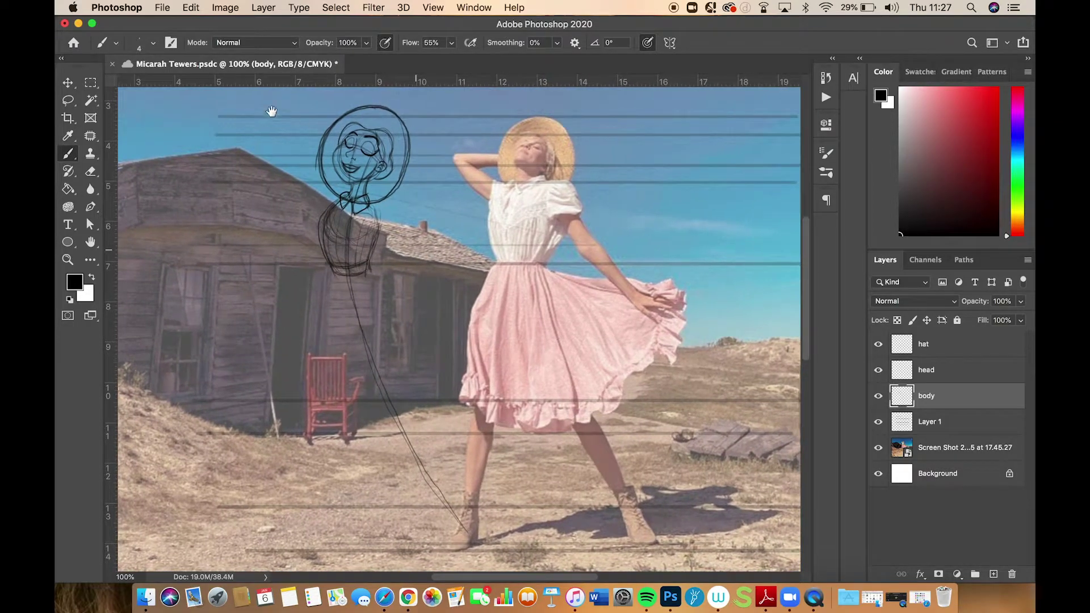
{"action": "left_click", "coordinate": [162, 8]}
{"action": "left_click", "coordinate": [192, 149]}
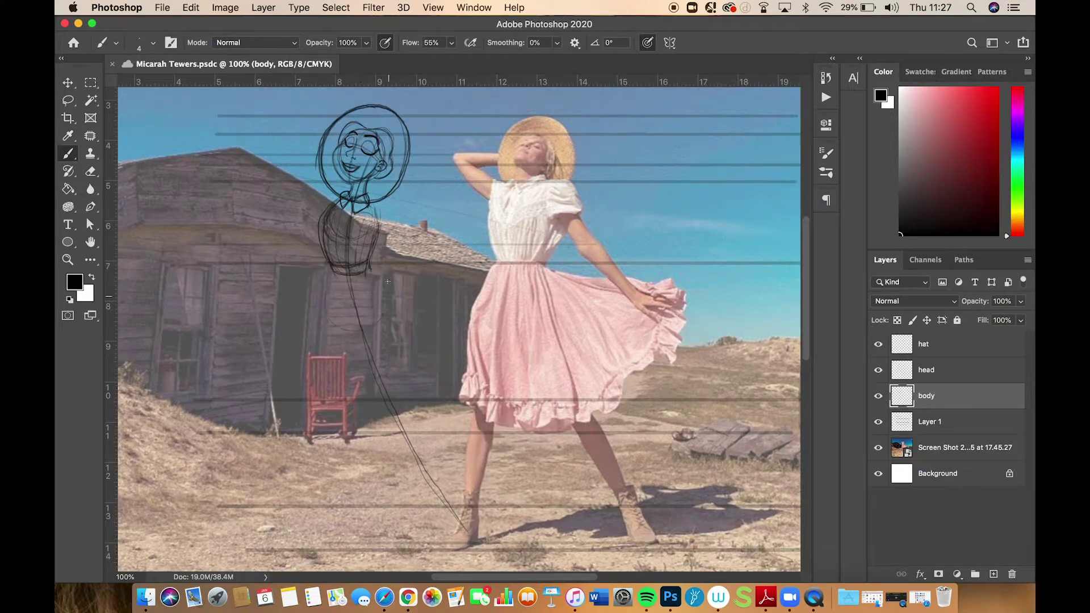
{"action": "mouse_move", "coordinate": [380, 303]}
{"action": "left_mouse_down"}
{"action": "mouse_move", "coordinate": [371, 271]}
{"action": "mouse_move", "coordinate": [329, 301]}
{"action": "mouse_move", "coordinate": [398, 315]}
{"action": "mouse_move", "coordinate": [349, 268]}
{"action": "mouse_move", "coordinate": [375, 332]}
{"action": "mouse_move", "coordinate": [353, 265]}
{"action": "left_mouse_up"}
On a new layer, draw a leg line over the photo from waist to near boot and move it about 4 cm left beneath the sketched torso
{"action": "key", "text": "super+shift+alt+n"}
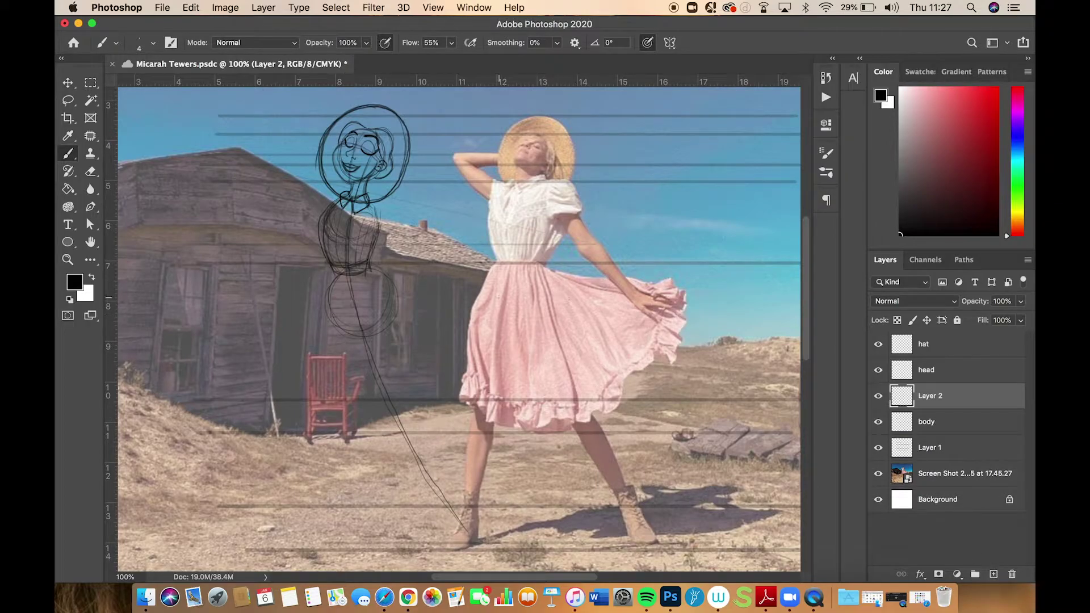
{"action": "mouse_move", "coordinate": [505, 277]}
{"action": "left_mouse_down"}
{"action": "mouse_move", "coordinate": [468, 527]}
{"action": "mouse_move", "coordinate": [506, 272]}
{"action": "left_mouse_up"}
{"action": "left_click_drag", "start_coordinate": [498, 328], "coordinate": [486, 435]}
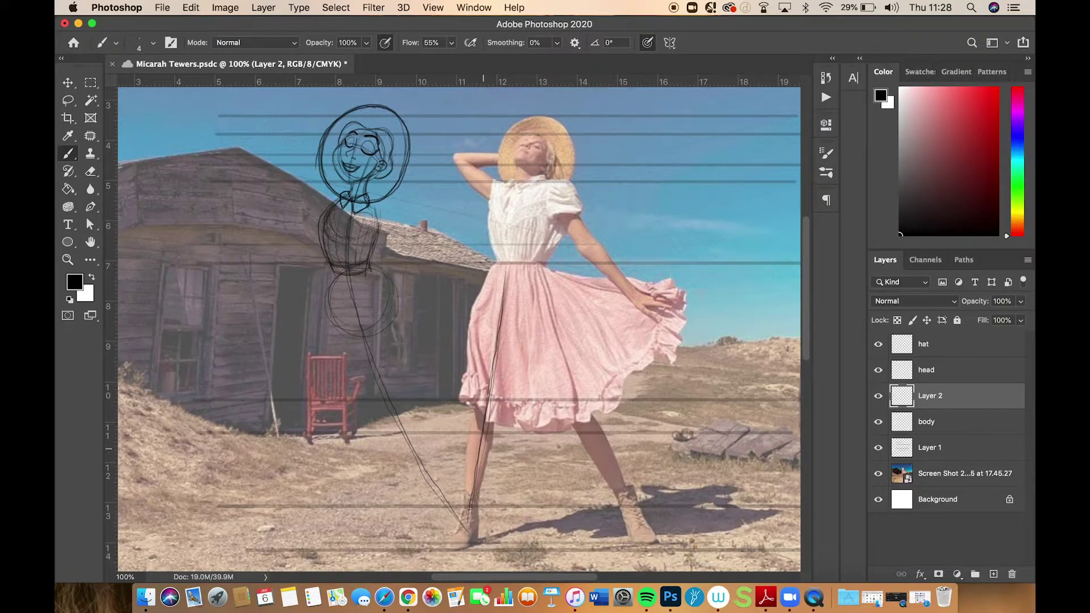
{"action": "key", "text": "super+t"}
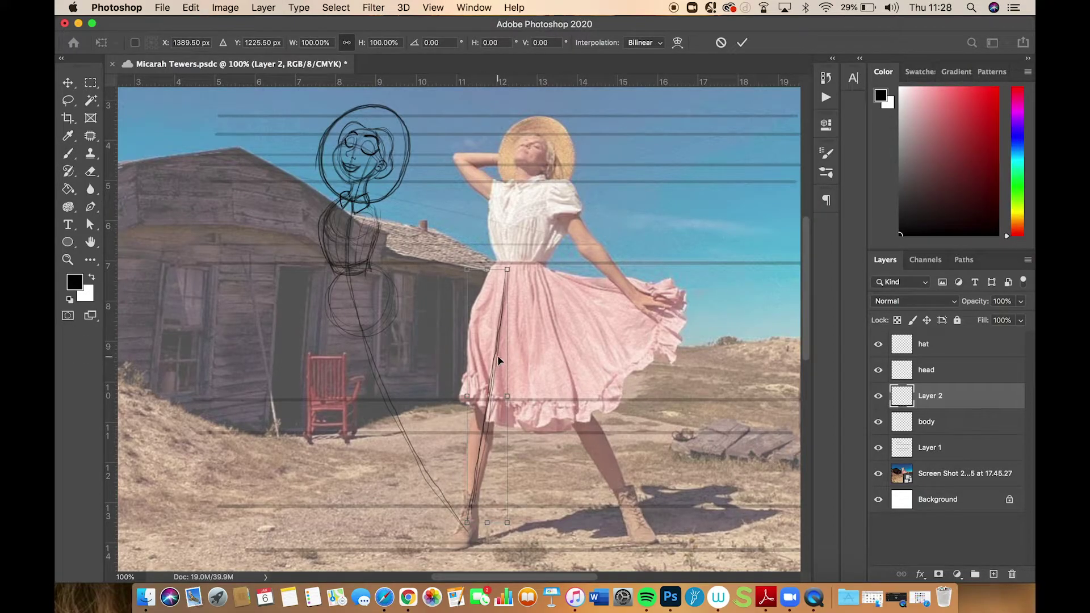
{"action": "left_click_drag", "start_coordinate": [497, 355], "coordinate": [332, 369]}
{"action": "key", "text": "Return"}
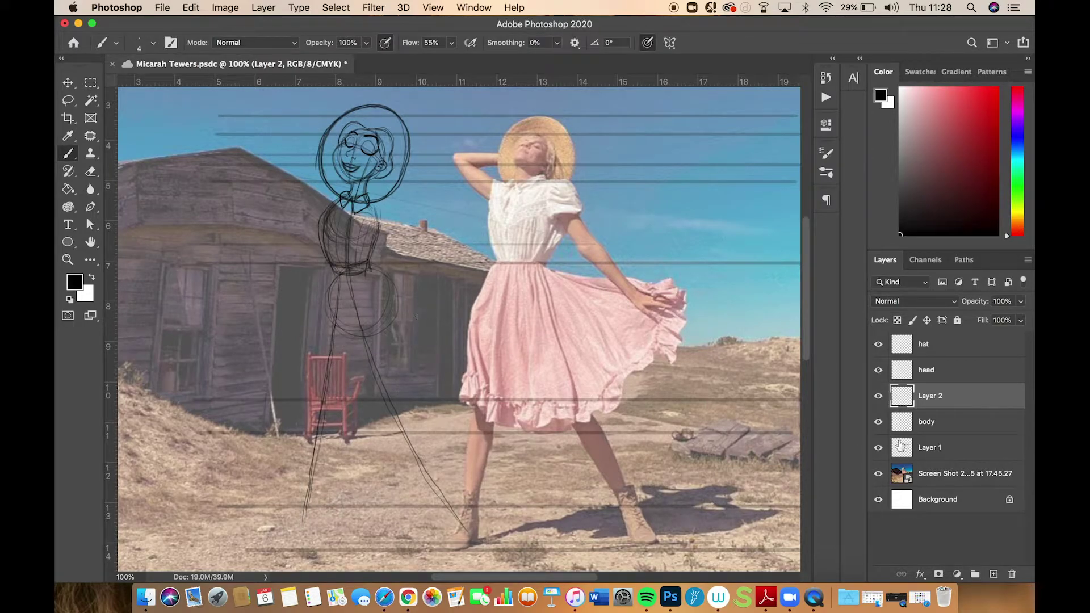
Place Layer 2 beneath the body layer and merge the two layers into body
{"action": "left_click_drag", "start_coordinate": [932, 409], "coordinate": [928, 433]}
{"action": "left_click", "coordinate": [928, 402]}
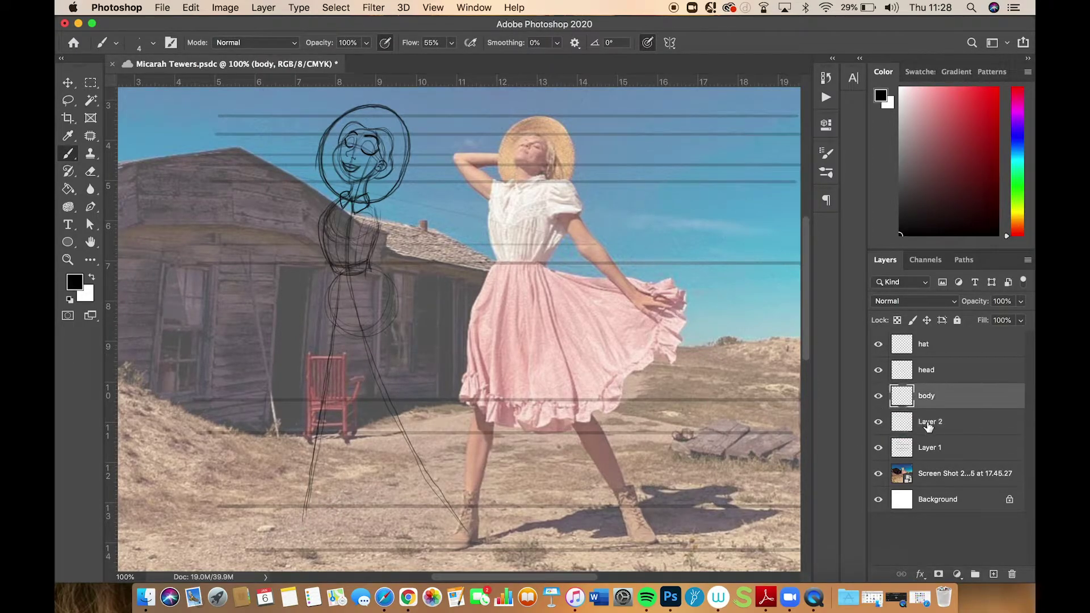
{"action": "left_click", "coordinate": [930, 423], "text": "shift"}
{"action": "right_click", "coordinate": [938, 411]}
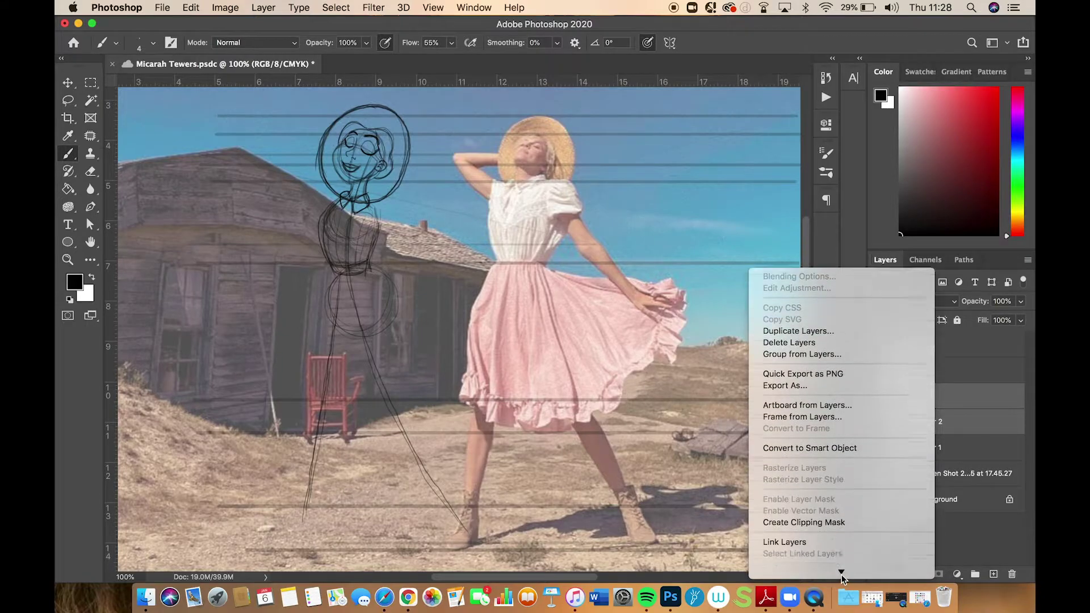
{"action": "mouse_move", "coordinate": [842, 574]}
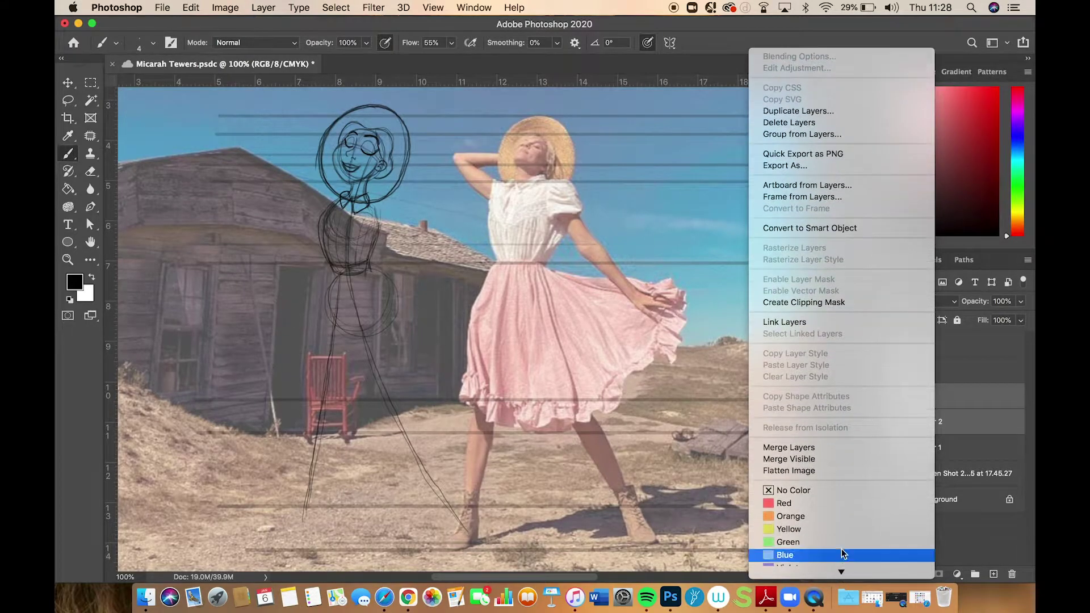
{"action": "left_click", "coordinate": [843, 451]}
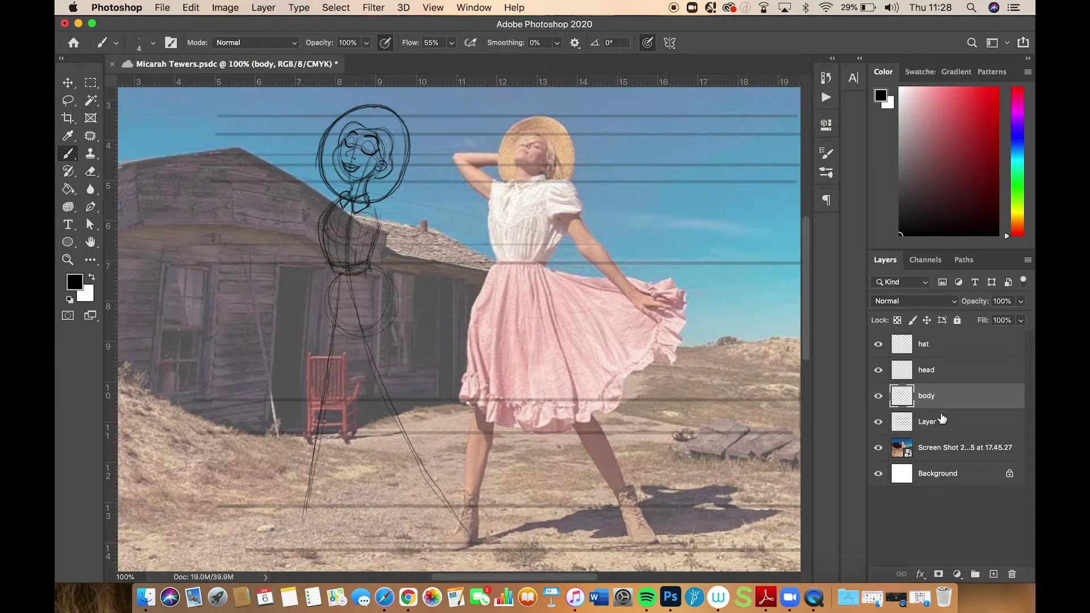
Outline the sketch's right hip and thigh, curving from the waist down to the knee around the action line
{"action": "scroll", "coordinate": [319, 307], "scroll_direction": "up", "scroll_amount": 1}
{"action": "right_click", "coordinate": [370, 319]}
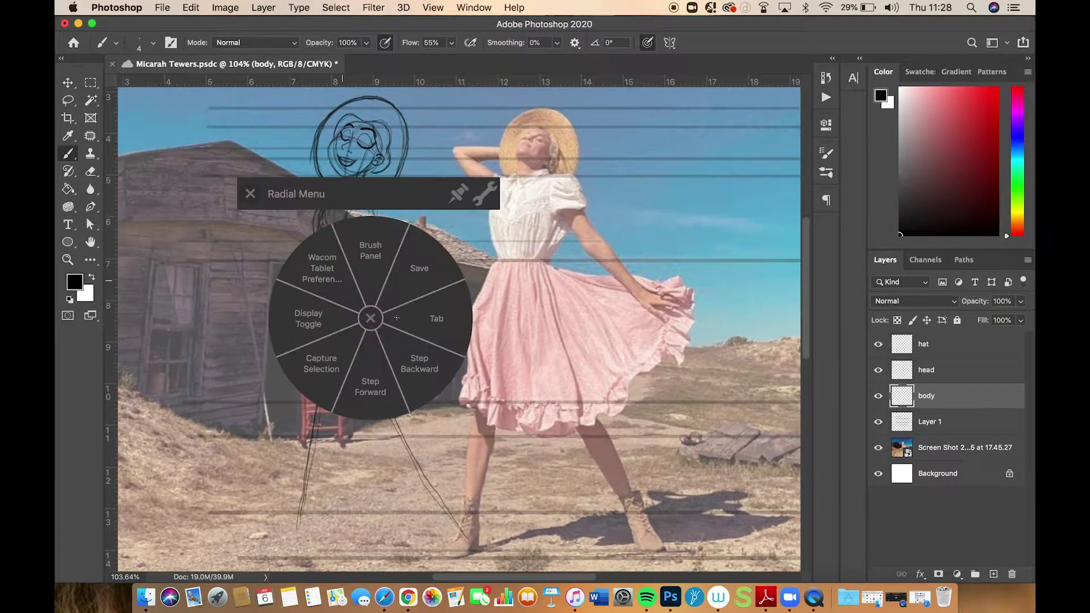
{"action": "scroll", "coordinate": [372, 317], "scroll_direction": "down", "scroll_amount": 2}
{"action": "left_click", "coordinate": [370, 318]}
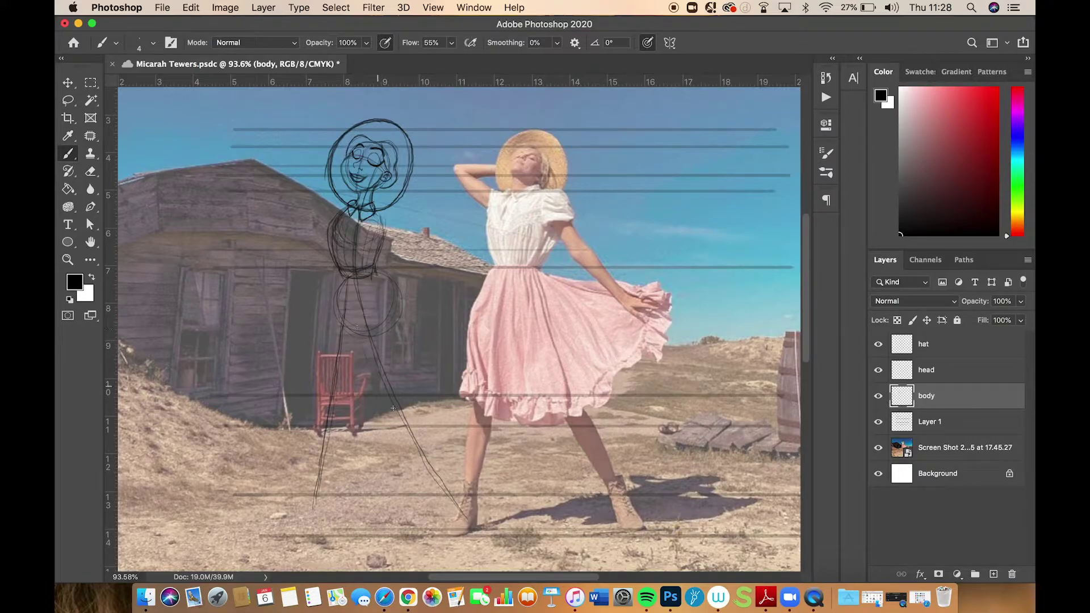
{"action": "left_click_drag", "start_coordinate": [392, 404], "coordinate": [408, 407]}
{"action": "mouse_move", "coordinate": [400, 336]}
{"action": "left_mouse_down"}
{"action": "mouse_move", "coordinate": [407, 389]}
{"action": "mouse_move", "coordinate": [393, 407]}
{"action": "mouse_move", "coordinate": [356, 340]}
{"action": "left_mouse_up"}
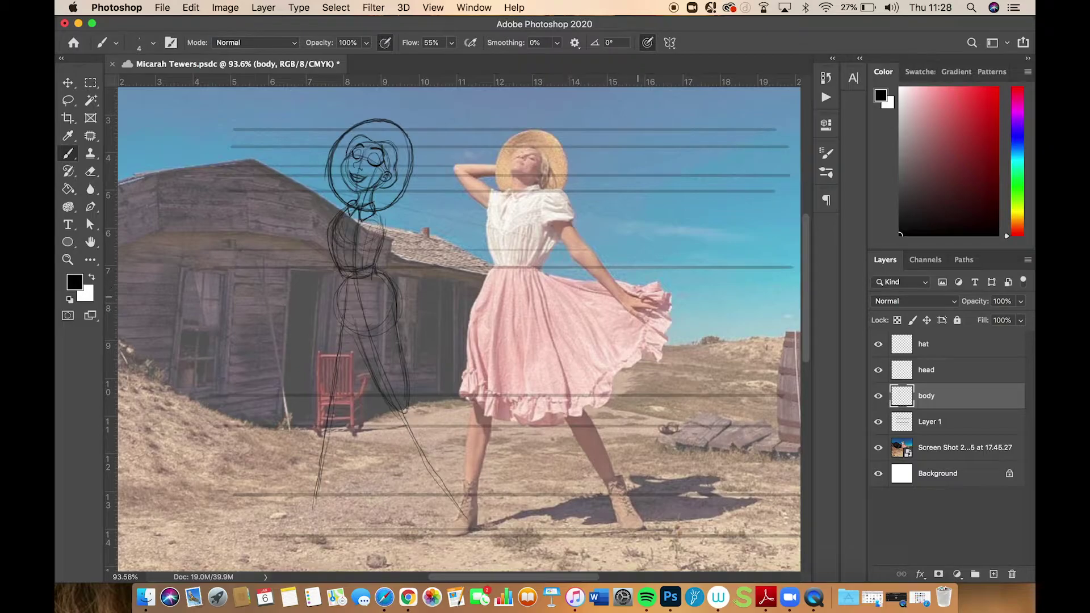
Trace the skirt's outer edges and main fold lines over the photo from the waist towards the hem
{"action": "mouse_move", "coordinate": [542, 277]}
{"action": "left_mouse_down"}
{"action": "mouse_move", "coordinate": [662, 302]}
{"action": "mouse_move", "coordinate": [533, 279]}
{"action": "mouse_move", "coordinate": [603, 339]}
{"action": "mouse_move", "coordinate": [592, 380]}
{"action": "left_mouse_up"}
{"action": "left_click_drag", "start_coordinate": [553, 312], "coordinate": [587, 368]}
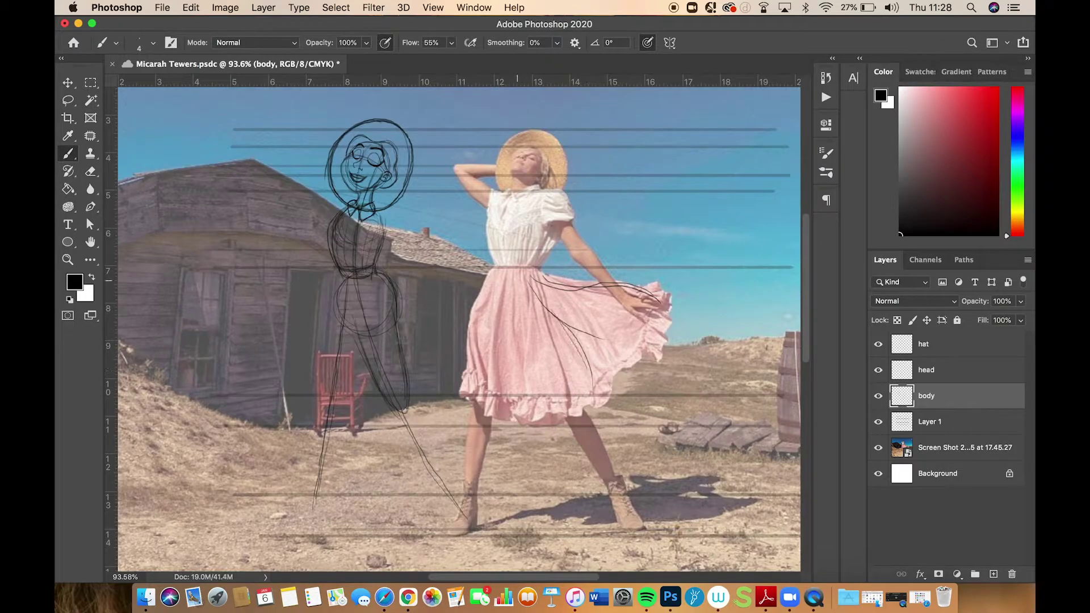
{"action": "left_click_drag", "start_coordinate": [518, 281], "coordinate": [549, 405]}
{"action": "left_click_drag", "start_coordinate": [505, 282], "coordinate": [498, 381]}
{"action": "mouse_move", "coordinate": [492, 271]}
{"action": "left_mouse_down"}
{"action": "mouse_move", "coordinate": [475, 312]}
{"action": "mouse_move", "coordinate": [463, 426]}
{"action": "left_mouse_up"}
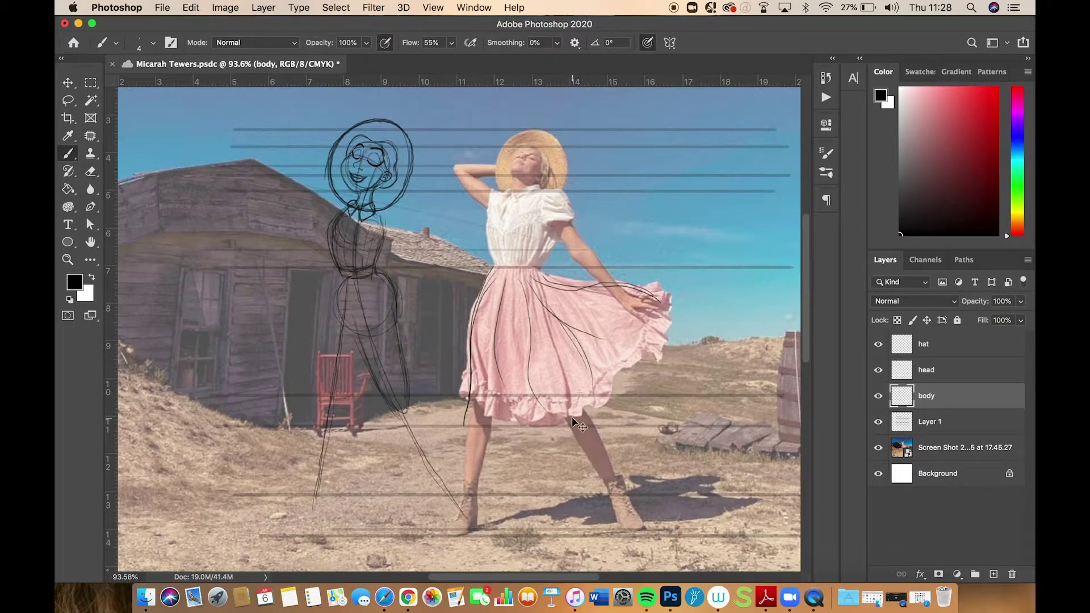
Undo all the fold and edge strokes drawn over the skirt in the photo
{"action": "key", "text": "super+z"}
{"action": "key", "text": "super+z"}
{"action": "key", "text": "super+z"}
{"action": "key", "text": "super+z"}
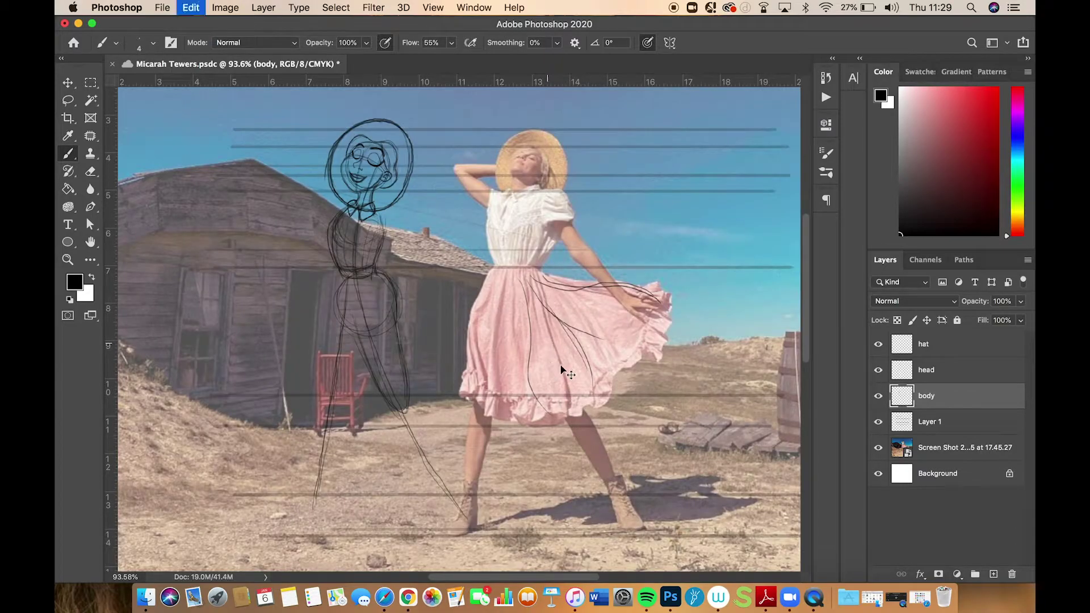
{"action": "key", "text": "super+z"}
{"action": "key", "text": "super+z"}
{"action": "key", "text": "super+z"}
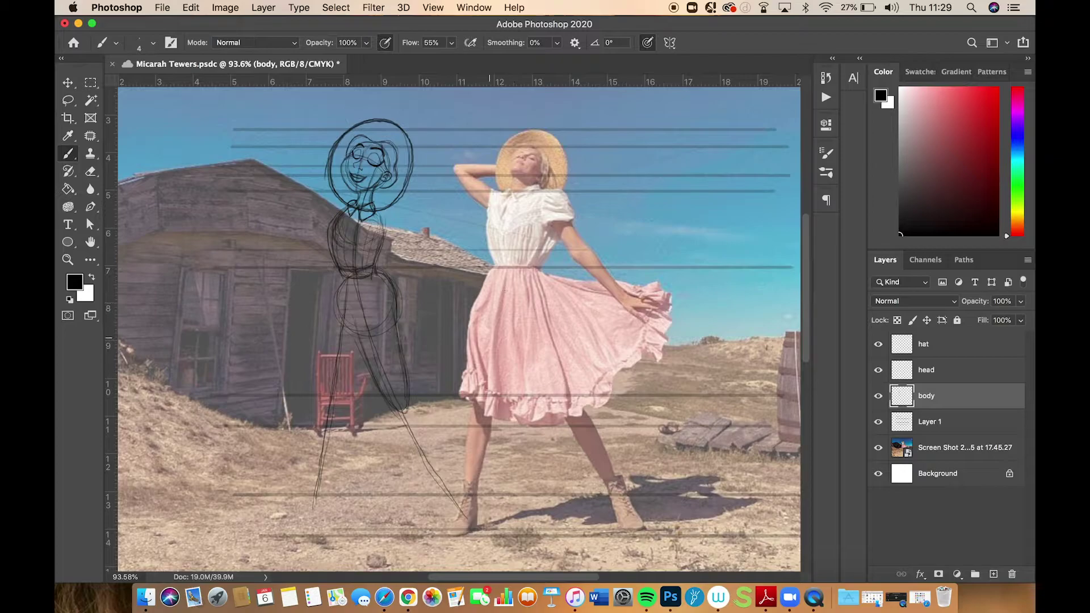
Outline the sketch's left thigh from the hip to the knee and reinforce the crotch and inner thigh lines
{"action": "mouse_move", "coordinate": [395, 404]}
{"action": "left_mouse_down"}
{"action": "mouse_move", "coordinate": [406, 379]}
{"action": "mouse_move", "coordinate": [386, 316]}
{"action": "left_mouse_up"}
{"action": "mouse_move", "coordinate": [328, 381]}
{"action": "left_mouse_down"}
{"action": "mouse_move", "coordinate": [325, 402]}
{"action": "mouse_move", "coordinate": [350, 364]}
{"action": "mouse_move", "coordinate": [353, 375]}
{"action": "left_mouse_up"}
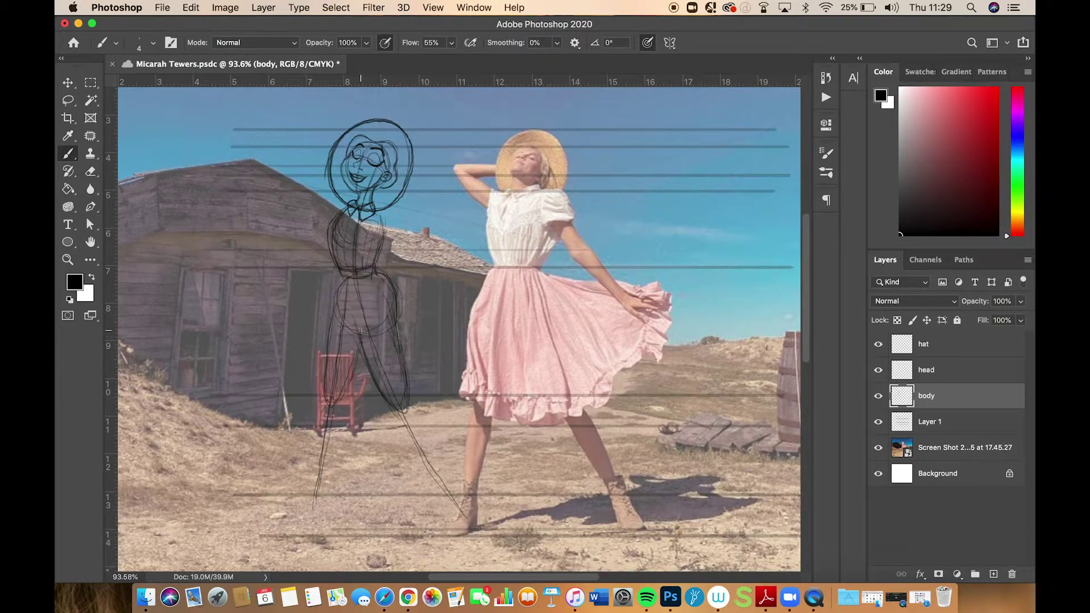
{"action": "mouse_move", "coordinate": [361, 333]}
{"action": "left_mouse_down"}
{"action": "mouse_move", "coordinate": [339, 403]}
{"action": "mouse_move", "coordinate": [324, 368]}
{"action": "left_mouse_up"}
{"action": "mouse_move", "coordinate": [328, 326]}
{"action": "left_mouse_down"}
{"action": "mouse_move", "coordinate": [319, 401]}
{"action": "mouse_move", "coordinate": [355, 363]}
{"action": "mouse_move", "coordinate": [342, 404]}
{"action": "left_mouse_up"}
{"action": "left_click_drag", "start_coordinate": [328, 365], "coordinate": [322, 395]}
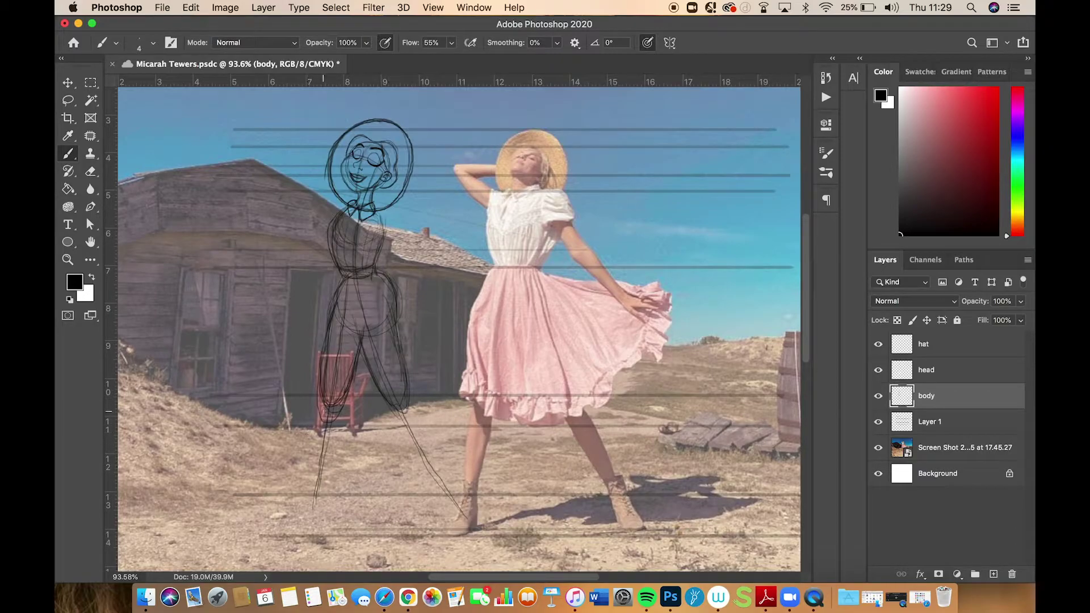
Draw the left lower leg from the knee tapering to the ankle, darken its contours, and save the document
{"action": "mouse_move", "coordinate": [323, 411]}
{"action": "left_mouse_down"}
{"action": "mouse_move", "coordinate": [310, 517]}
{"action": "mouse_move", "coordinate": [341, 417]}
{"action": "mouse_move", "coordinate": [340, 442]}
{"action": "mouse_move", "coordinate": [310, 518]}
{"action": "mouse_move", "coordinate": [339, 416]}
{"action": "mouse_move", "coordinate": [339, 454]}
{"action": "mouse_move", "coordinate": [309, 518]}
{"action": "mouse_move", "coordinate": [318, 423]}
{"action": "left_mouse_up"}
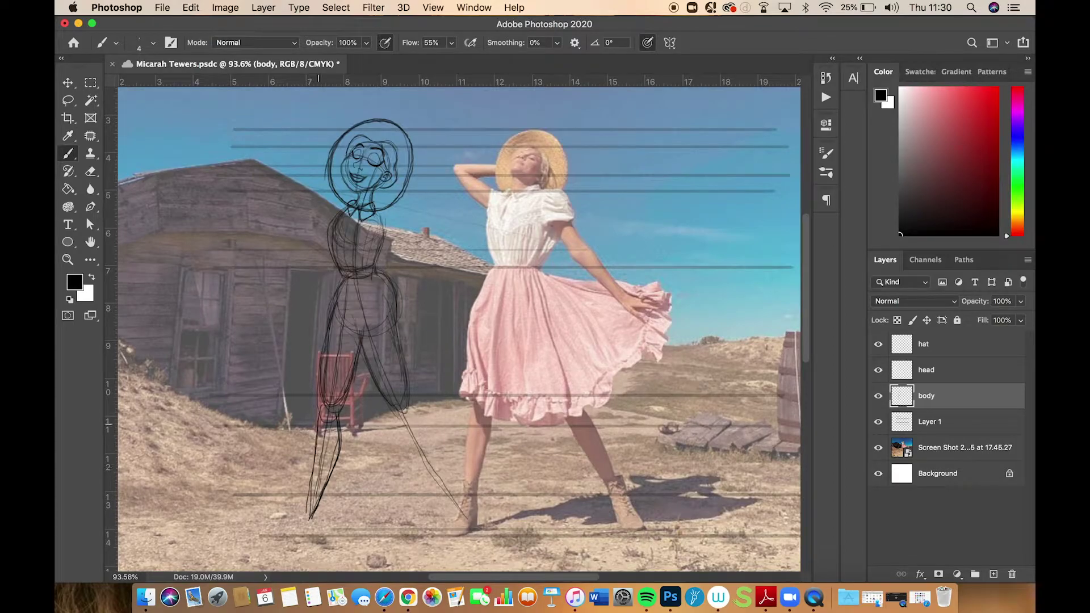
{"action": "key", "text": "super+s"}
{"action": "left_click_drag", "start_coordinate": [309, 508], "coordinate": [318, 447]}
{"action": "left_click_drag", "start_coordinate": [309, 503], "coordinate": [322, 410]}
{"action": "left_click_drag", "start_coordinate": [319, 407], "coordinate": [307, 519]}
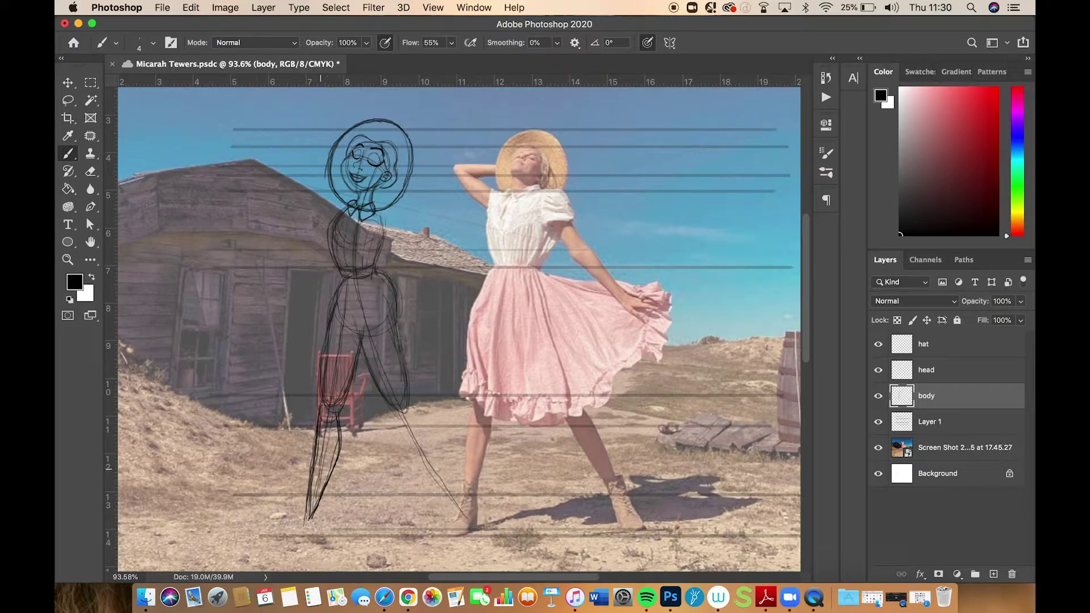
{"action": "left_click_drag", "start_coordinate": [331, 484], "coordinate": [340, 448]}
Lasso the sketch's whole left leg, scale it to 91.24% with Free Transform, realign it with the hip, apply and deselect
{"action": "left_click", "coordinate": [68, 100]}
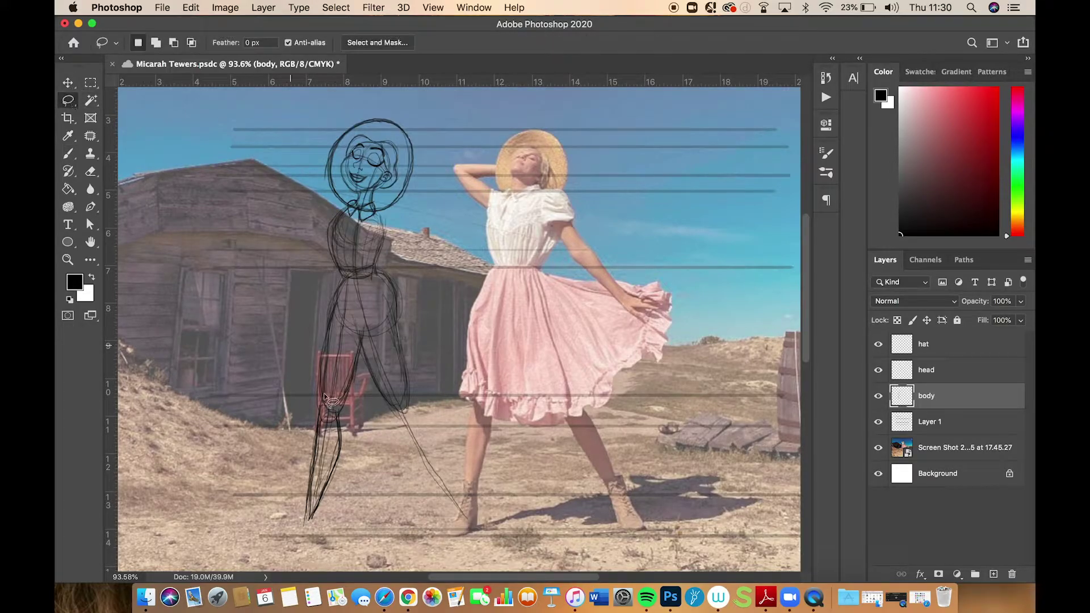
{"action": "mouse_move", "coordinate": [293, 434]}
{"action": "left_mouse_down"}
{"action": "mouse_move", "coordinate": [315, 531]}
{"action": "mouse_move", "coordinate": [354, 490]}
{"action": "mouse_move", "coordinate": [363, 430]}
{"action": "mouse_move", "coordinate": [362, 337]}
{"action": "mouse_move", "coordinate": [329, 292]}
{"action": "left_mouse_up"}
{"action": "key", "text": "super+t"}
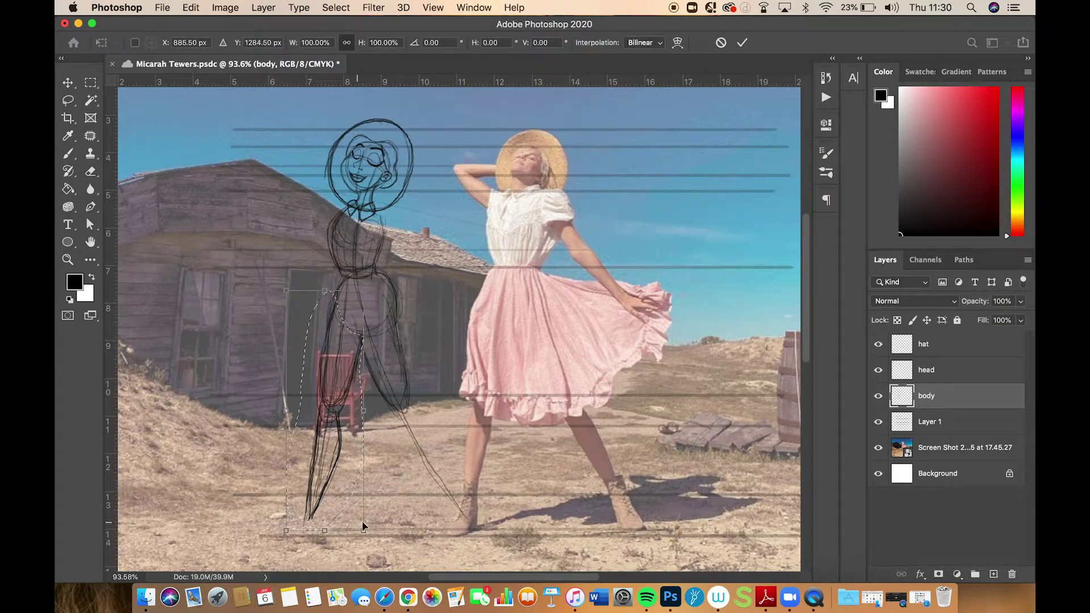
{"action": "left_click_drag", "start_coordinate": [363, 531], "coordinate": [347, 436]}
{"action": "left_click_drag", "start_coordinate": [335, 363], "coordinate": [341, 367]}
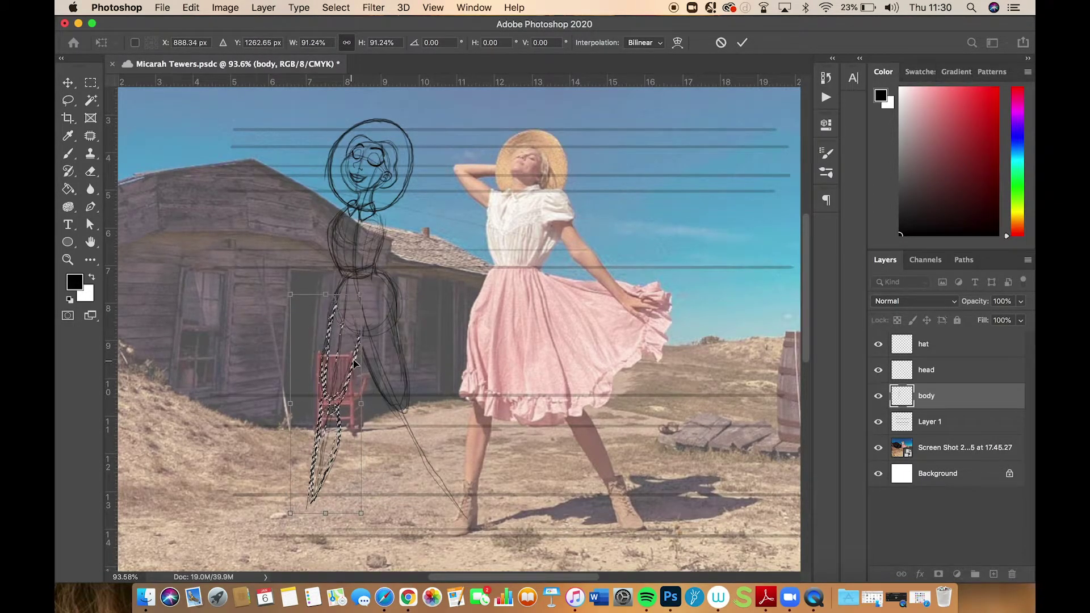
{"action": "key", "text": "Return"}
{"action": "key", "text": "l"}
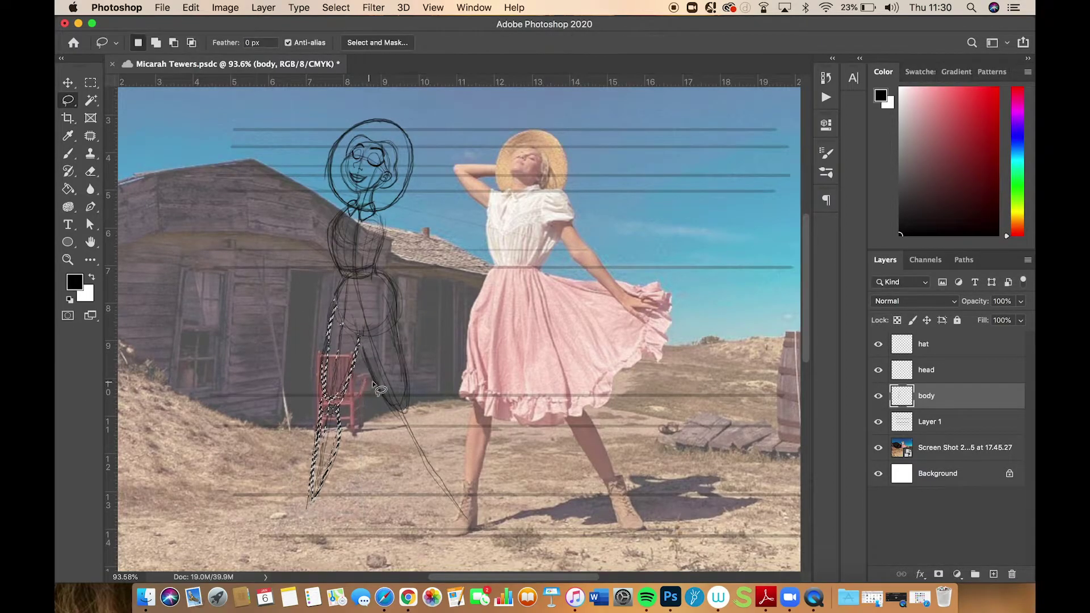
{"action": "right_click", "coordinate": [374, 329]}
{"action": "left_click", "coordinate": [408, 337]}
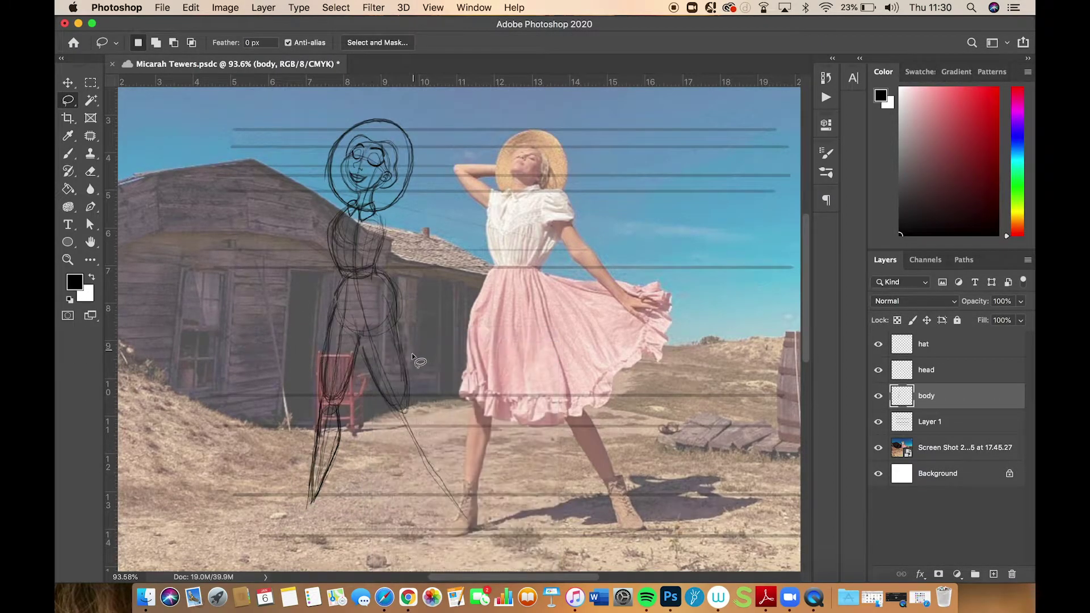
Draw a heeled ankle boot with a cuff on the sketch's left foot, reaching down to the lowest guide line
{"action": "left_click", "coordinate": [68, 154]}
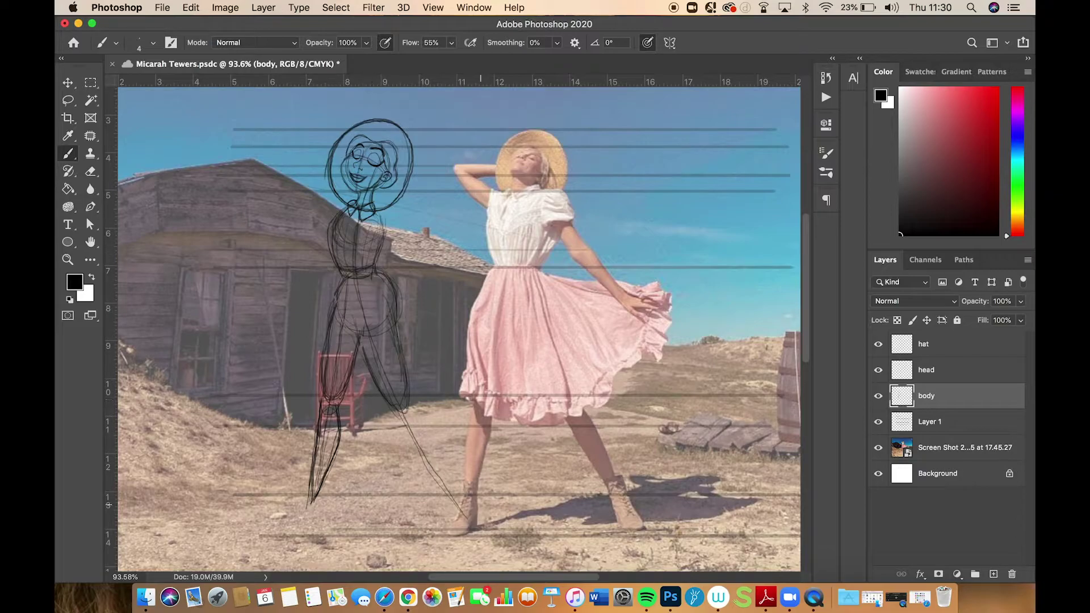
{"action": "mouse_move", "coordinate": [312, 499]}
{"action": "left_mouse_down"}
{"action": "mouse_move", "coordinate": [305, 513]}
{"action": "mouse_move", "coordinate": [319, 516]}
{"action": "mouse_move", "coordinate": [315, 502]}
{"action": "mouse_move", "coordinate": [302, 508]}
{"action": "mouse_move", "coordinate": [307, 539]}
{"action": "left_mouse_up"}
{"action": "mouse_move", "coordinate": [307, 536]}
{"action": "left_mouse_down"}
{"action": "mouse_move", "coordinate": [318, 519]}
{"action": "mouse_move", "coordinate": [309, 542]}
{"action": "left_mouse_up"}
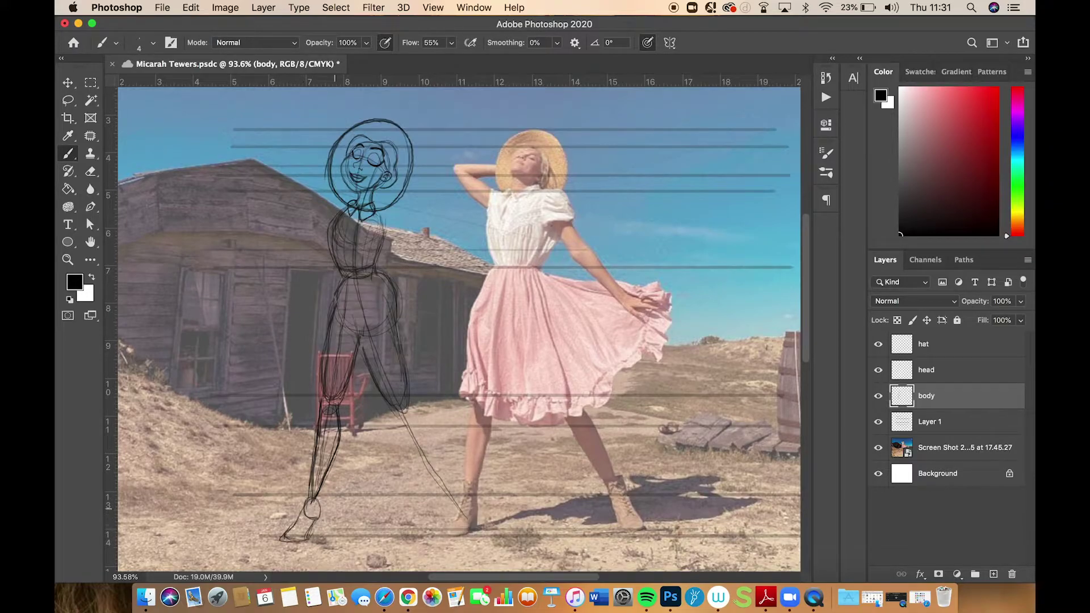
{"action": "left_click_drag", "start_coordinate": [322, 513], "coordinate": [319, 532]}
{"action": "left_click_drag", "start_coordinate": [320, 531], "coordinate": [322, 512]}
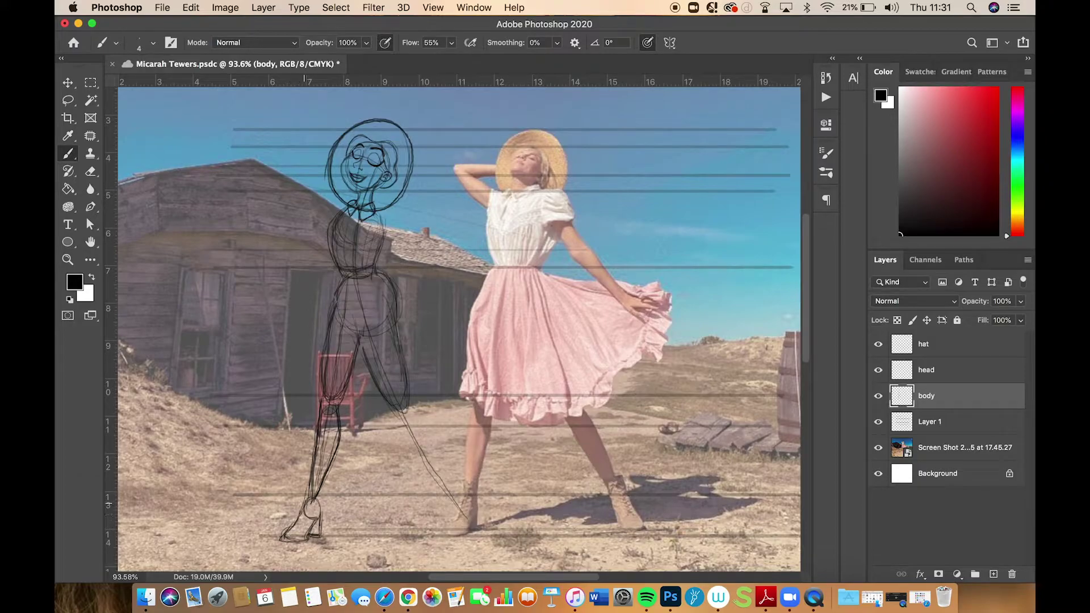
{"action": "left_click_drag", "start_coordinate": [305, 504], "coordinate": [309, 476]}
{"action": "mouse_move", "coordinate": [308, 481]}
{"action": "left_mouse_down"}
{"action": "mouse_move", "coordinate": [324, 482]}
{"action": "mouse_move", "coordinate": [319, 498]}
{"action": "mouse_move", "coordinate": [305, 499]}
{"action": "mouse_move", "coordinate": [321, 523]}
{"action": "left_mouse_up"}
Outline the sketch's right lower leg from the knee tapering to the ankle and darken its contours and outer thigh
{"action": "mouse_move", "coordinate": [393, 408]}
{"action": "left_mouse_down"}
{"action": "mouse_move", "coordinate": [455, 519]}
{"action": "mouse_move", "coordinate": [422, 418]}
{"action": "mouse_move", "coordinate": [414, 406]}
{"action": "mouse_move", "coordinate": [457, 509]}
{"action": "mouse_move", "coordinate": [408, 406]}
{"action": "mouse_move", "coordinate": [411, 446]}
{"action": "mouse_move", "coordinate": [454, 514]}
{"action": "mouse_move", "coordinate": [373, 378]}
{"action": "left_mouse_up"}
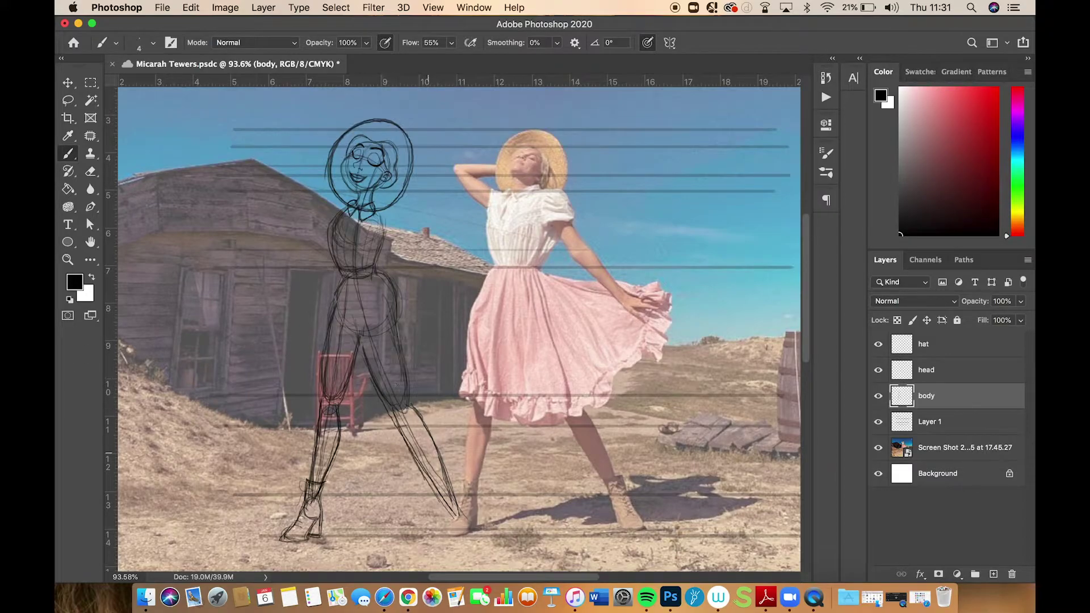
{"action": "mouse_move", "coordinate": [438, 455]}
{"action": "left_mouse_down"}
{"action": "mouse_move", "coordinate": [457, 506]}
{"action": "mouse_move", "coordinate": [432, 489]}
{"action": "left_mouse_up"}
{"action": "mouse_move", "coordinate": [393, 407]}
{"action": "left_mouse_down"}
{"action": "mouse_move", "coordinate": [423, 474]}
{"action": "mouse_move", "coordinate": [446, 463]}
{"action": "left_mouse_up"}
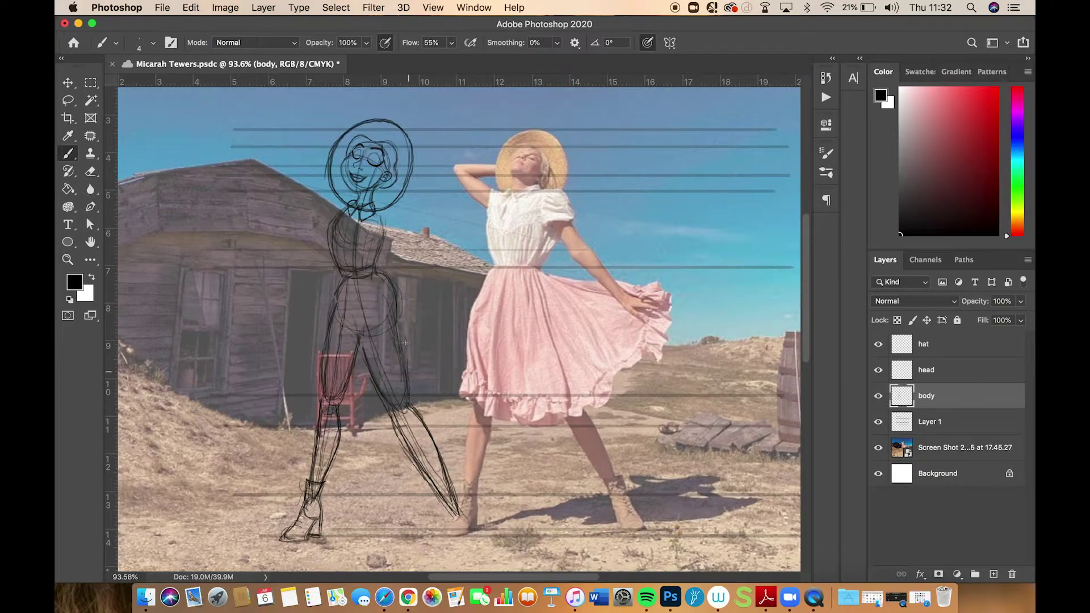
{"action": "left_click_drag", "start_coordinate": [405, 343], "coordinate": [403, 333]}
Lasso the sketch's right leg, transform it to 98.26% width, 94.29% height and 2.65° rotation, apply and deselect
{"action": "left_click", "coordinate": [69, 101]}
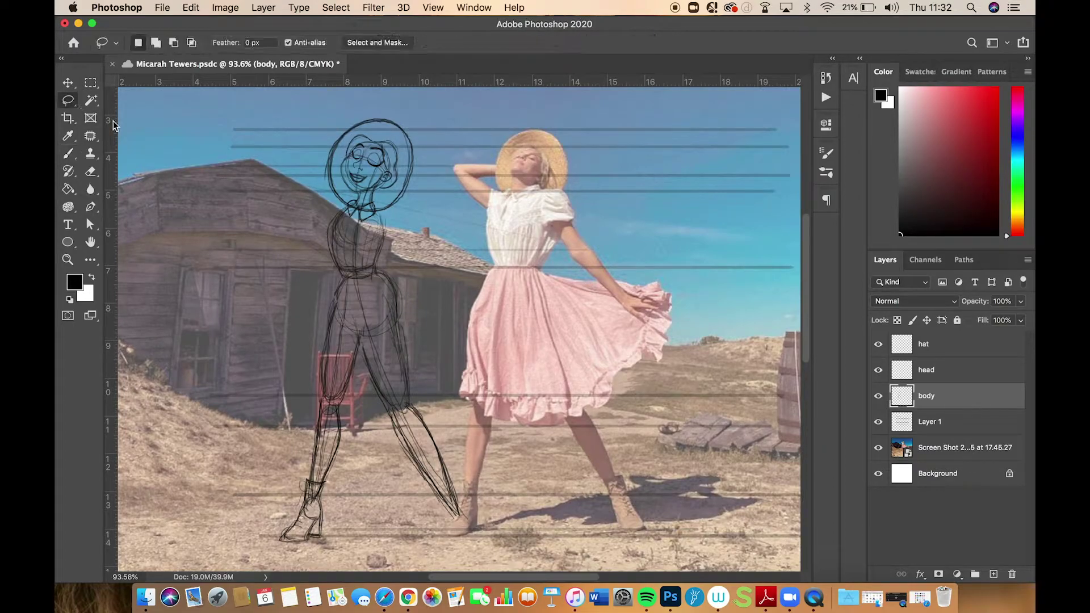
{"action": "mouse_move", "coordinate": [412, 310]}
{"action": "left_mouse_down"}
{"action": "mouse_move", "coordinate": [361, 348]}
{"action": "mouse_move", "coordinate": [369, 440]}
{"action": "mouse_move", "coordinate": [414, 525]}
{"action": "mouse_move", "coordinate": [474, 553]}
{"action": "mouse_move", "coordinate": [474, 469]}
{"action": "mouse_move", "coordinate": [412, 311]}
{"action": "left_mouse_up"}
{"action": "key", "text": "super+t"}
{"action": "left_click_drag", "start_coordinate": [485, 550], "coordinate": [461, 516]}
{"action": "mouse_move", "coordinate": [360, 312]}
{"action": "left_mouse_down"}
{"action": "mouse_move", "coordinate": [366, 284]}
{"action": "mouse_move", "coordinate": [420, 300]}
{"action": "mouse_move", "coordinate": [359, 305]}
{"action": "left_mouse_up"}
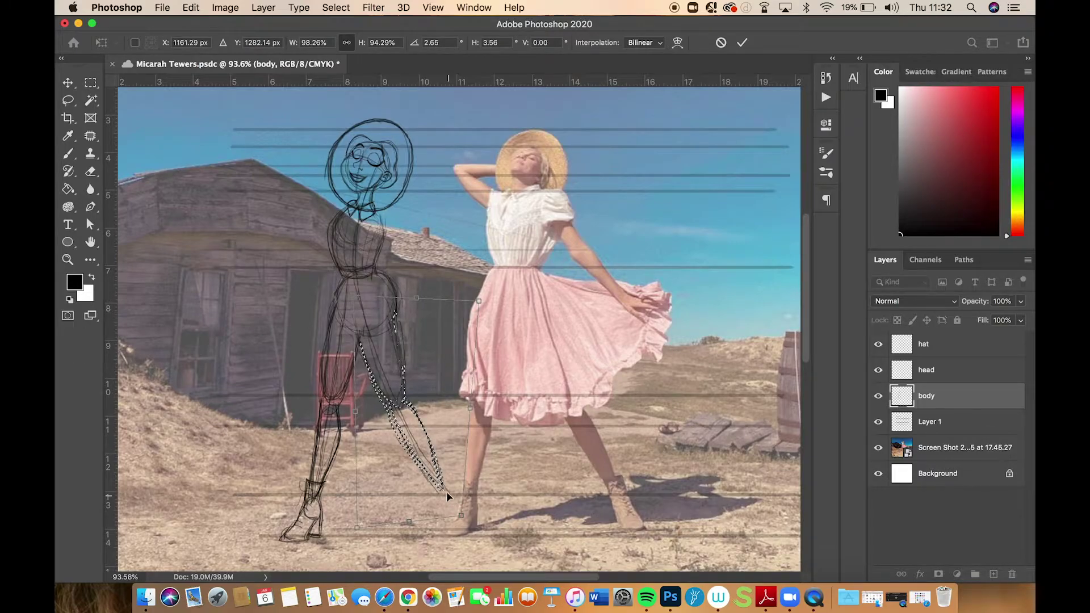
{"action": "key", "text": "Return"}
{"action": "right_click", "coordinate": [435, 414]}
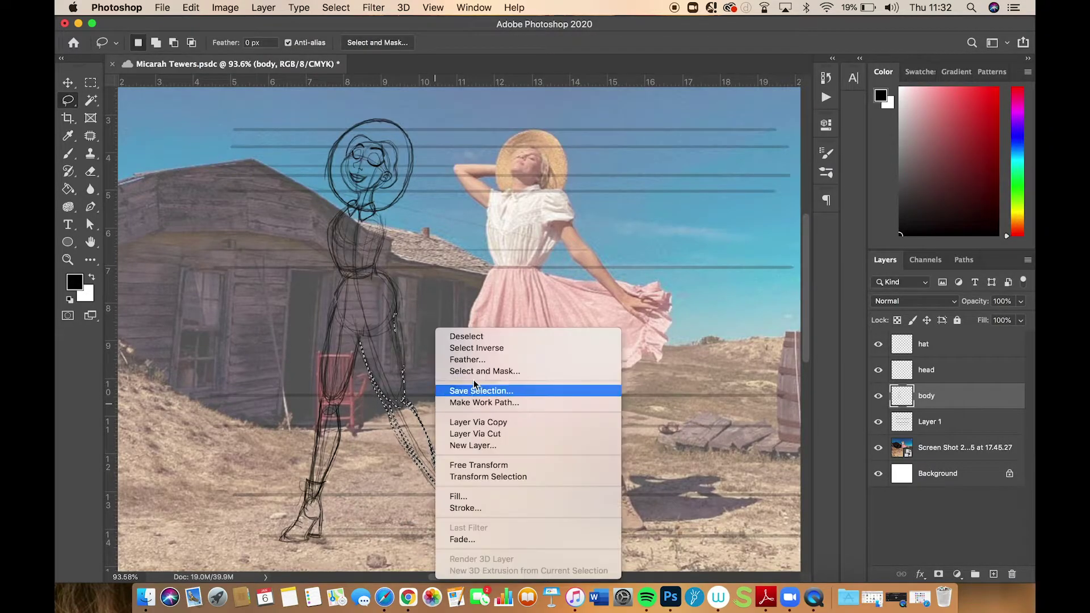
{"action": "left_click", "coordinate": [468, 336]}
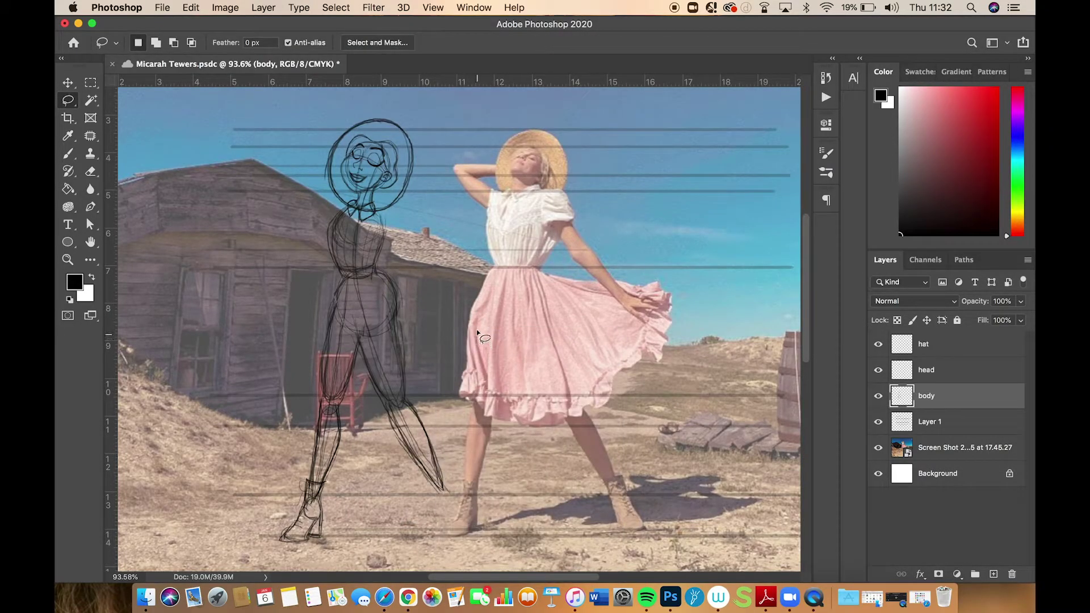
Brush in the right leg's ankle circle and foot direction line, and mark the knee joint with a rounded shape
{"action": "left_click", "coordinate": [69, 154]}
{"action": "key", "text": "super+1"}
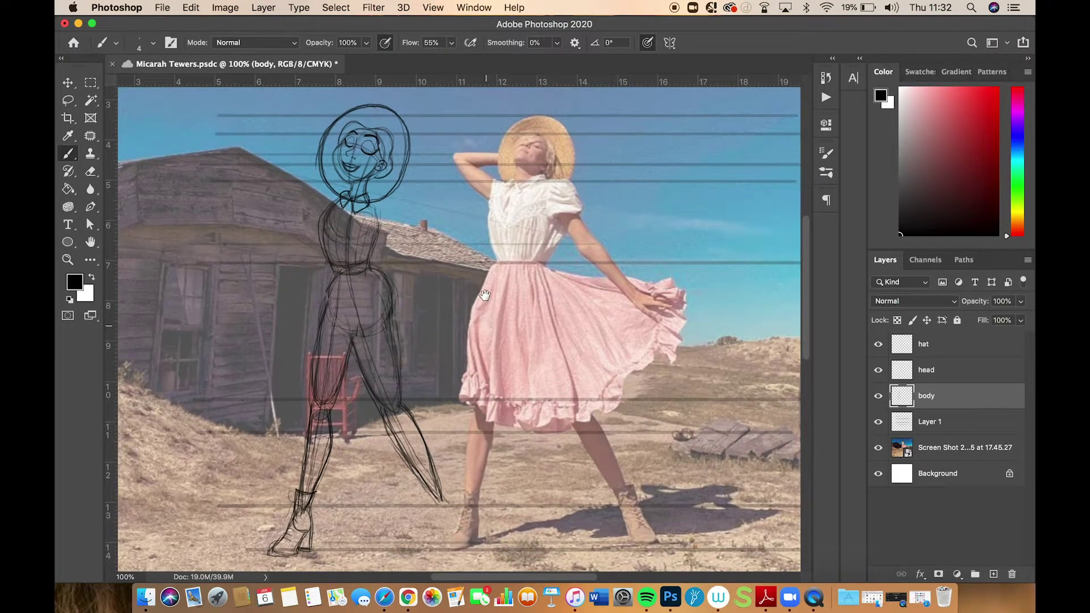
{"action": "scroll", "coordinate": [484, 301], "scroll_direction": "down", "scroll_amount": 4}
{"action": "scroll", "coordinate": [428, 386], "scroll_direction": "down", "scroll_amount": 1}
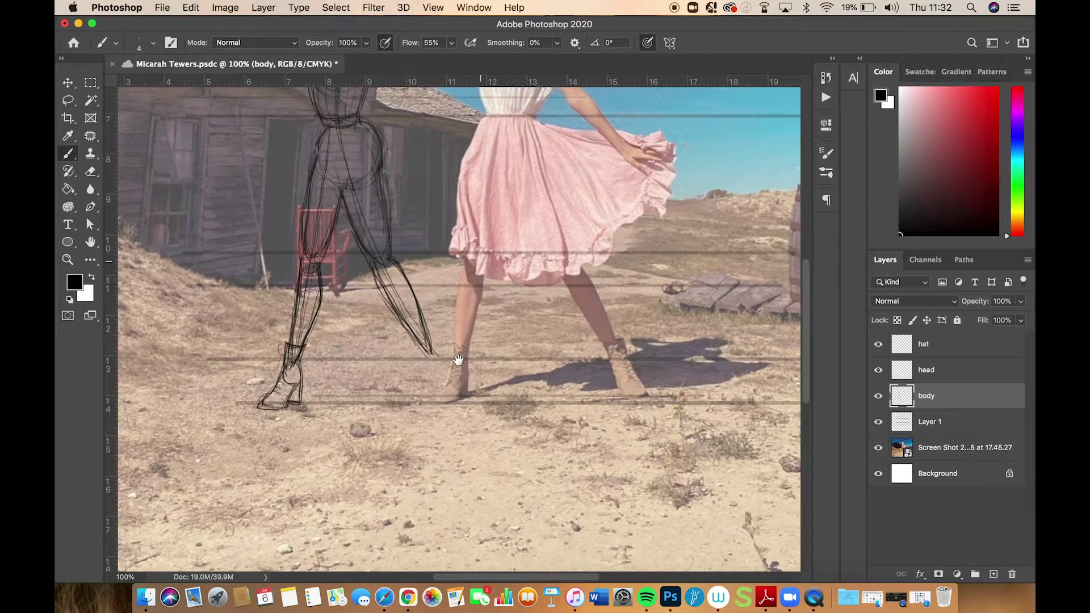
{"action": "left_click_drag", "start_coordinate": [457, 360], "coordinate": [457, 363]}
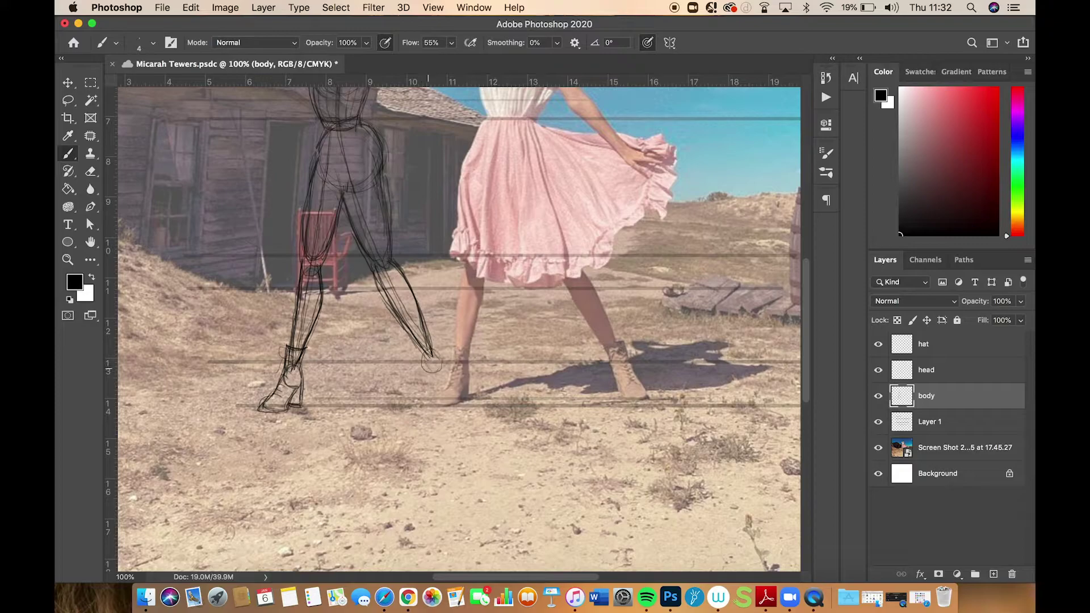
{"action": "left_click_drag", "start_coordinate": [440, 363], "coordinate": [449, 388]}
{"action": "mouse_move", "coordinate": [382, 268]}
{"action": "left_mouse_down"}
{"action": "mouse_move", "coordinate": [380, 292]}
{"action": "mouse_move", "coordinate": [428, 363]}
{"action": "mouse_move", "coordinate": [417, 290]}
{"action": "mouse_move", "coordinate": [388, 257]}
{"action": "left_mouse_up"}
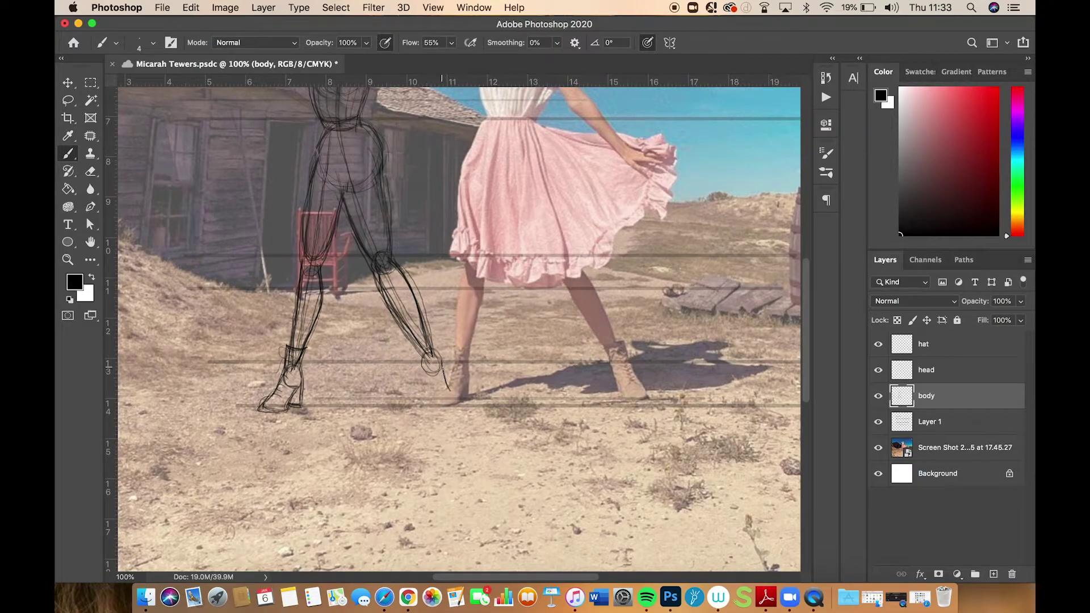
Draw a heeled ankle boot on the right foot with a flared cuff, sole, heel and lacing lines
{"action": "left_click_drag", "start_coordinate": [443, 368], "coordinate": [455, 394]}
{"action": "mouse_move", "coordinate": [422, 362]}
{"action": "left_mouse_down"}
{"action": "mouse_move", "coordinate": [433, 394]}
{"action": "mouse_move", "coordinate": [429, 382]}
{"action": "left_mouse_up"}
{"action": "mouse_move", "coordinate": [410, 338]}
{"action": "left_mouse_down"}
{"action": "mouse_move", "coordinate": [428, 326]}
{"action": "mouse_move", "coordinate": [435, 350]}
{"action": "mouse_move", "coordinate": [421, 358]}
{"action": "mouse_move", "coordinate": [434, 327]}
{"action": "left_mouse_up"}
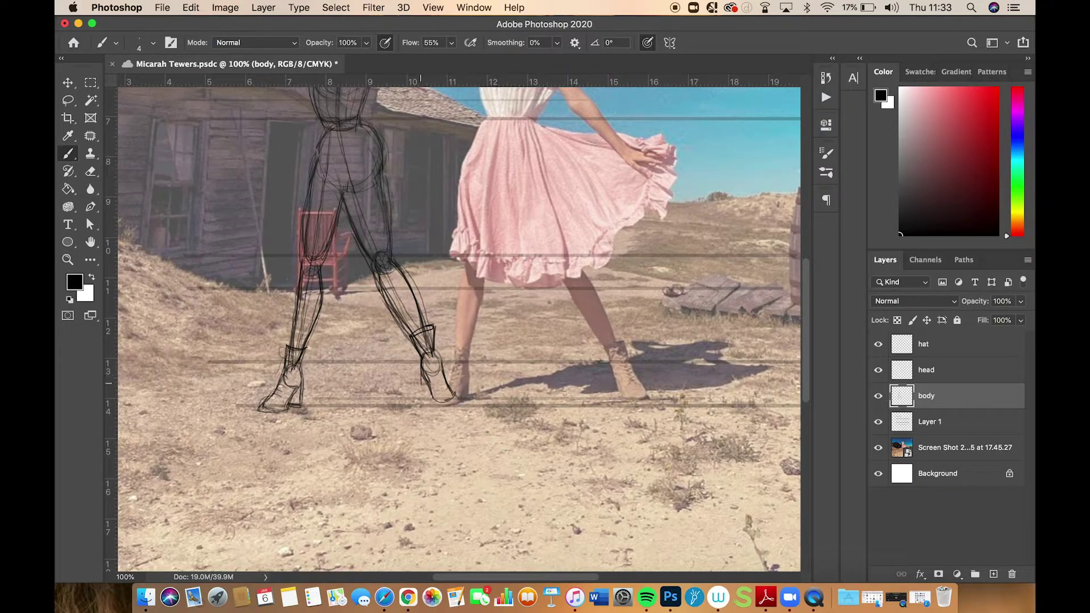
{"action": "left_click_drag", "start_coordinate": [422, 368], "coordinate": [421, 392]}
{"action": "left_click_drag", "start_coordinate": [436, 382], "coordinate": [446, 386]}
{"action": "left_click_drag", "start_coordinate": [443, 381], "coordinate": [437, 389]}
Lasso the right boot and scale it proportionally to 92.21% with Free Transform
{"action": "left_click", "coordinate": [68, 100]}
{"action": "mouse_move", "coordinate": [411, 367]}
{"action": "left_mouse_down"}
{"action": "mouse_move", "coordinate": [469, 405]}
{"action": "mouse_move", "coordinate": [452, 319]}
{"action": "mouse_move", "coordinate": [411, 335]}
{"action": "mouse_move", "coordinate": [419, 341]}
{"action": "left_mouse_up"}
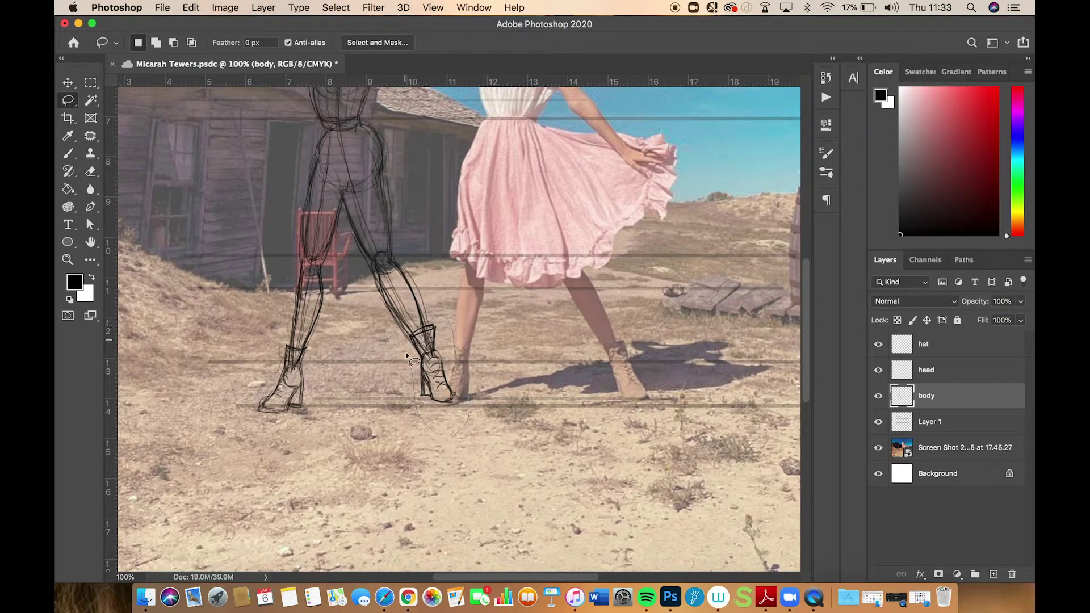
{"action": "key", "text": "super+t"}
{"action": "right_click", "coordinate": [457, 411]}
{"action": "left_click", "coordinate": [465, 421]}
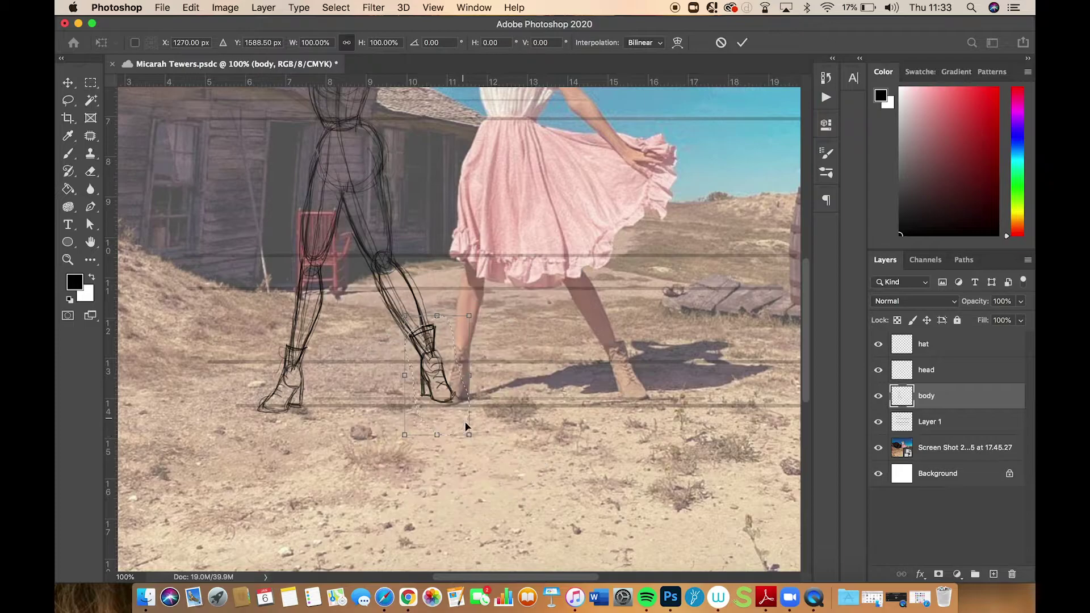
{"action": "left_click_drag", "start_coordinate": [469, 435], "coordinate": [464, 427]}
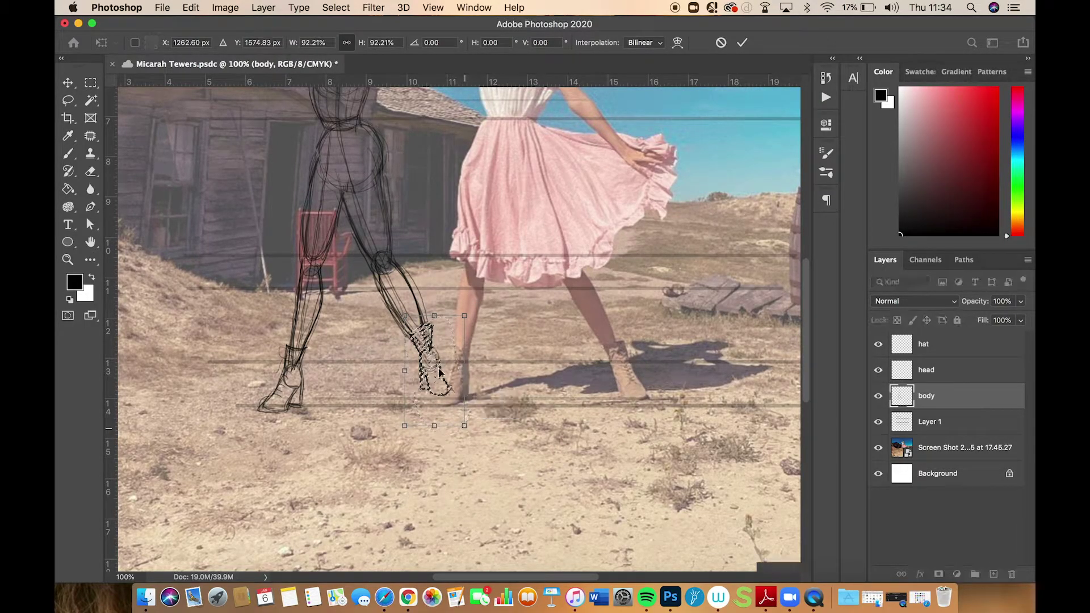
Reposition the scaled right boot under the ankle with its sole near the lowest guide line, apply the transform and deselect
{"action": "left_click_drag", "start_coordinate": [437, 369], "coordinate": [445, 380]}
{"action": "key", "text": "Left"}
{"action": "key", "text": "Left"}
{"action": "key", "text": "Left"}
{"action": "key", "text": "Left"}
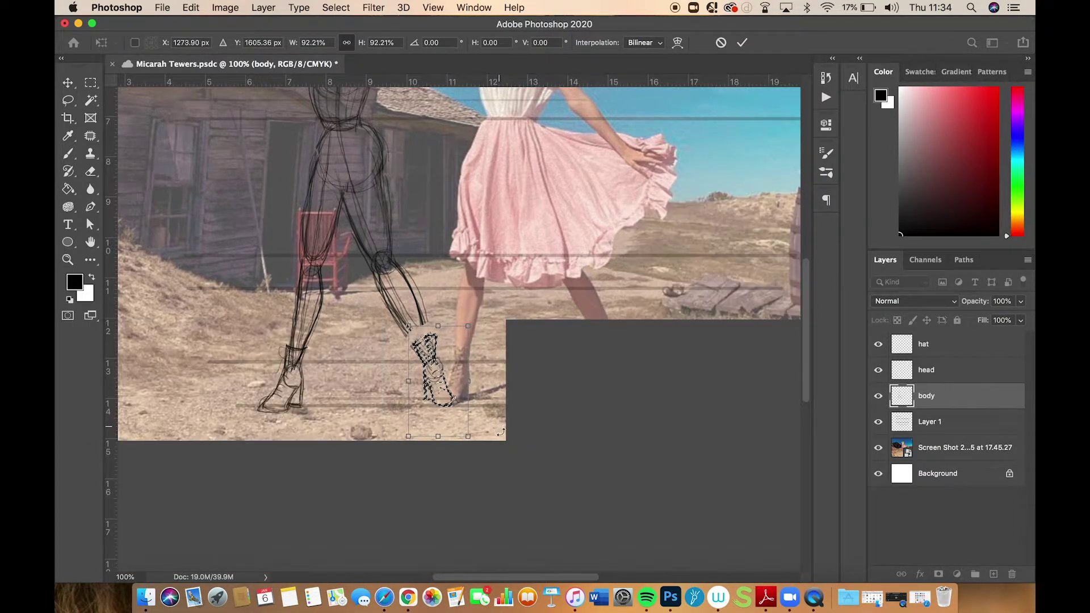
{"action": "key", "text": "Up"}
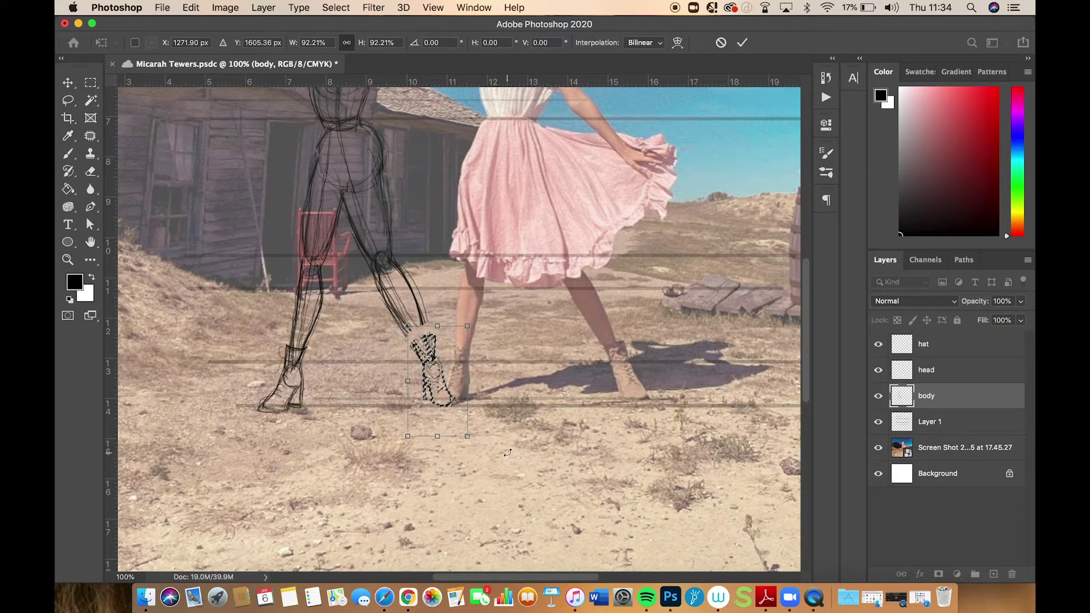
{"action": "key", "text": "Up"}
{"action": "key", "text": "Up"}
{"action": "key", "text": "Up"}
{"action": "key", "text": "Up"}
{"action": "key", "text": "Up"}
{"action": "key", "text": "Up"}
{"action": "key", "text": "Up"}
{"action": "key", "text": "Up"}
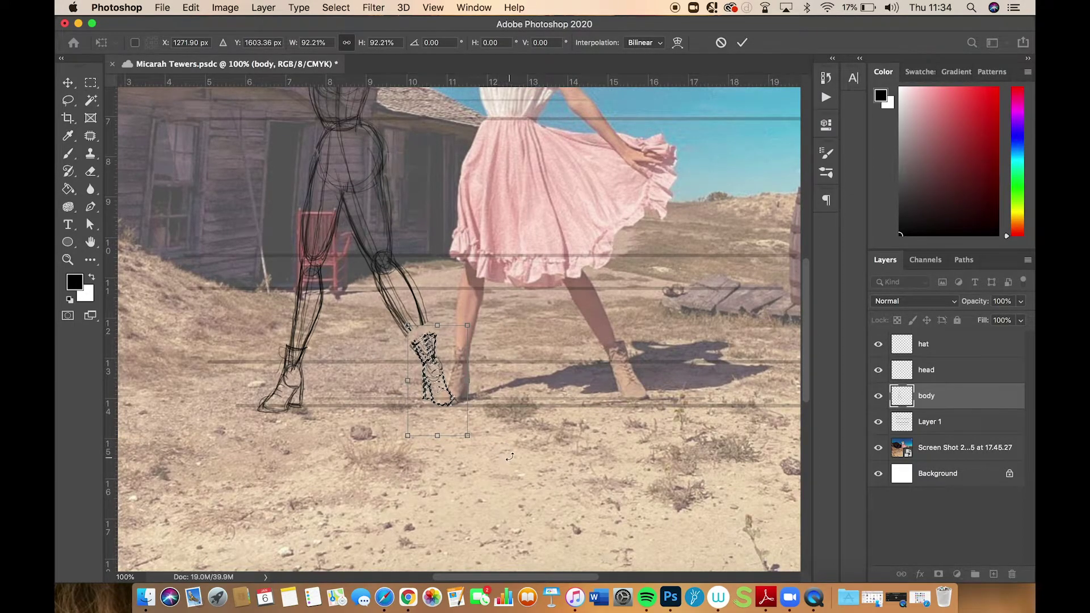
{"action": "key", "text": "Up"}
{"action": "key", "text": "Up"}
{"action": "key", "text": "Up"}
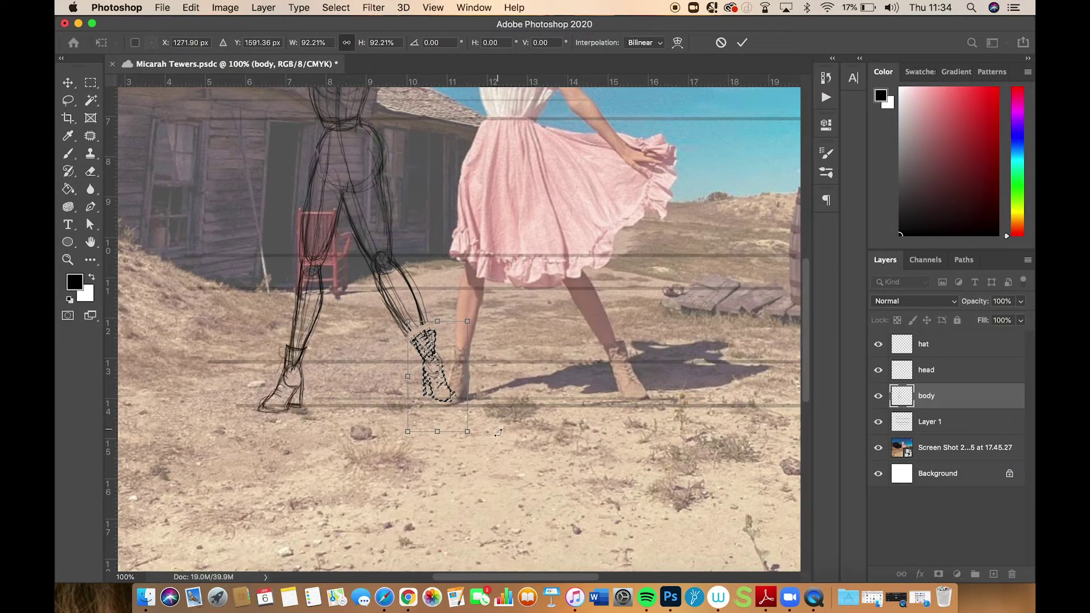
{"action": "key", "text": "Up"}
{"action": "key", "text": "Up"}
{"action": "key", "text": "Up"}
{"action": "key", "text": "Return"}
{"action": "right_click", "coordinate": [428, 334]}
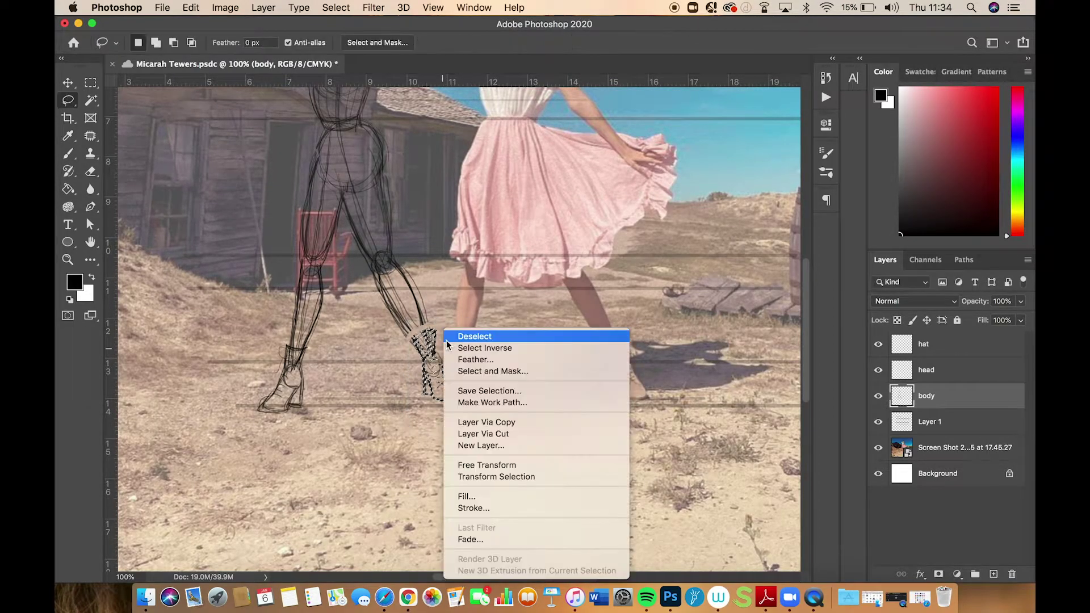
{"action": "left_click", "coordinate": [431, 335]}
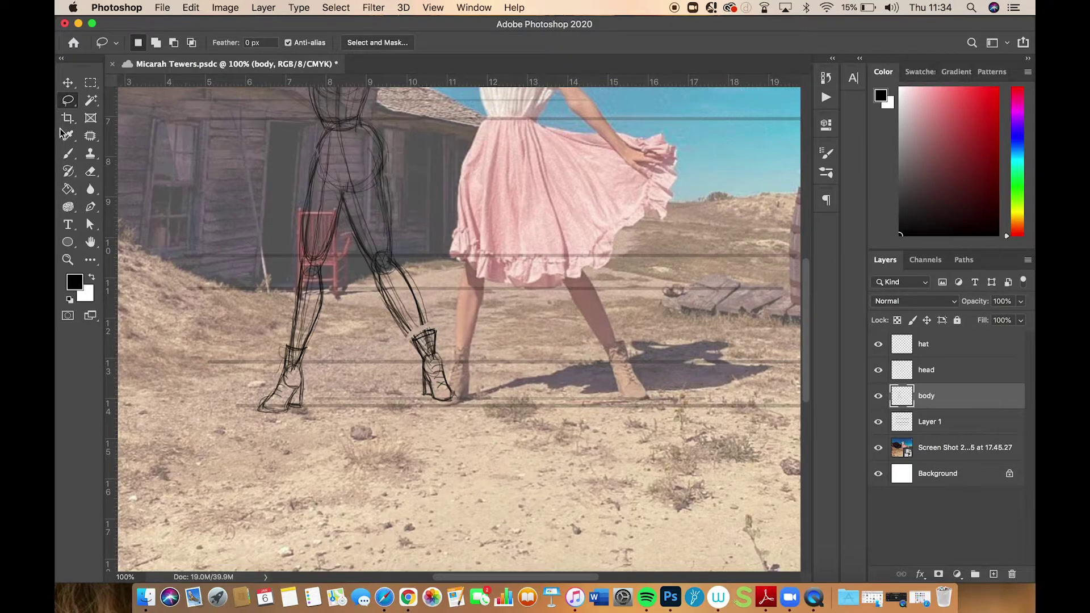
Redraw the right calf contours with the brush to join the leg to the resized boot
{"action": "left_click", "coordinate": [68, 154]}
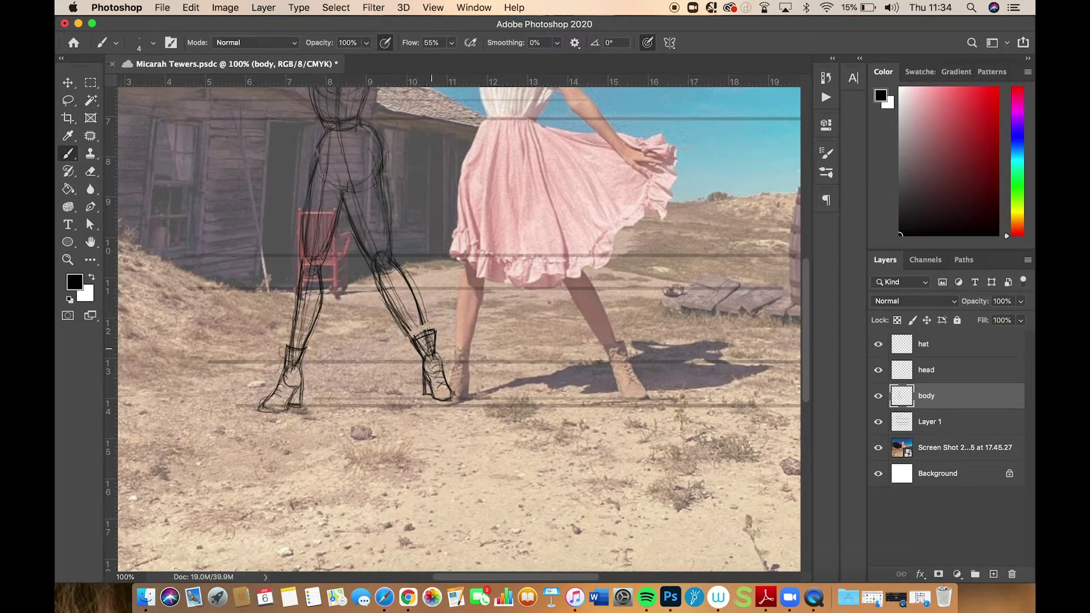
{"action": "left_click_drag", "start_coordinate": [418, 308], "coordinate": [394, 270]}
{"action": "mouse_move", "coordinate": [413, 343]}
{"action": "left_mouse_down"}
{"action": "mouse_move", "coordinate": [431, 331]}
{"action": "mouse_move", "coordinate": [443, 369]}
{"action": "left_mouse_up"}
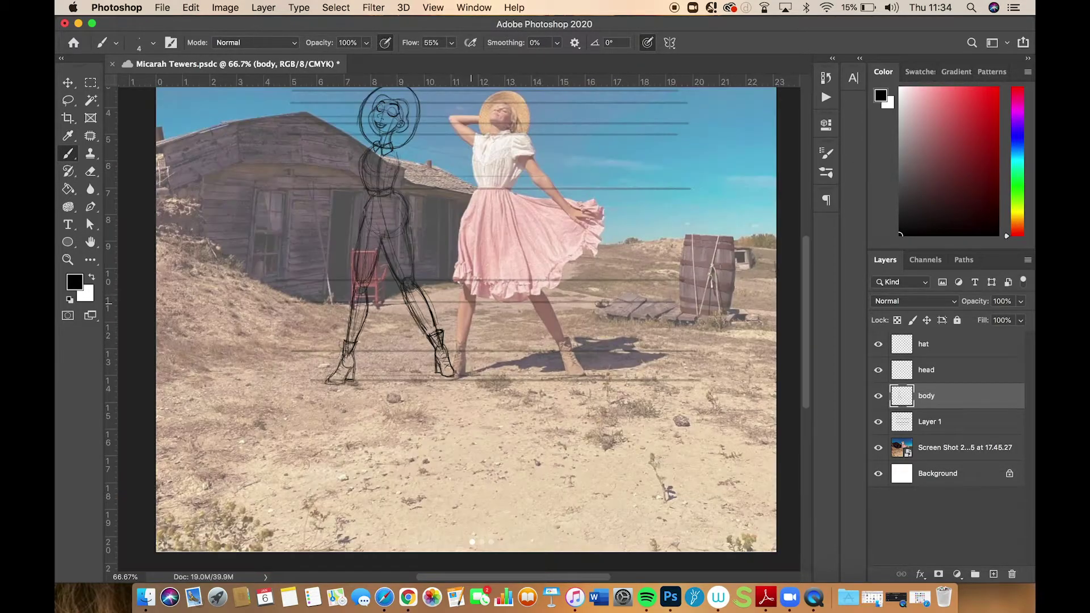
Sketch the flared skirt outline from the waist, with a curved hem below the knees sweeping out to a raised right corner
{"action": "key", "text": "super+minus"}
{"action": "left_click_drag", "start_coordinate": [482, 275], "coordinate": [528, 353]}
{"action": "key", "text": "super+equal"}
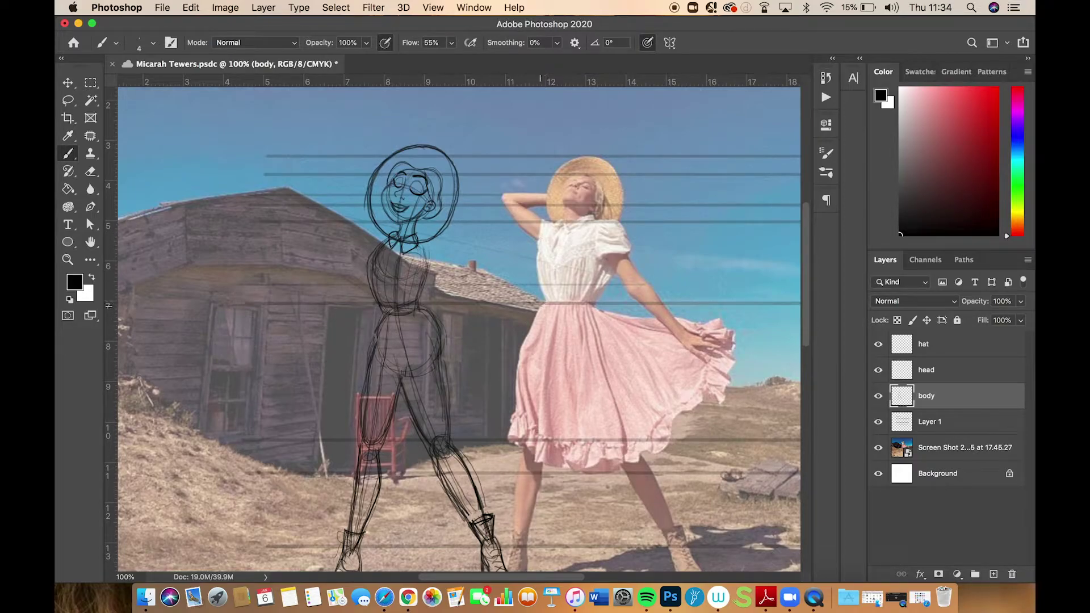
{"action": "left_click_drag", "start_coordinate": [379, 315], "coordinate": [336, 478]}
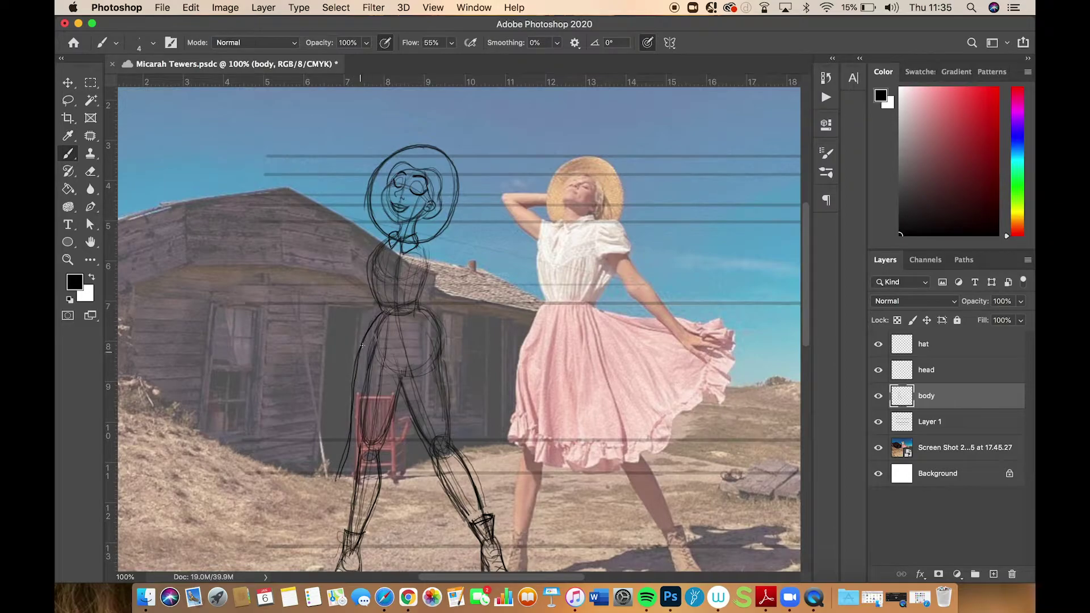
{"action": "left_click_drag", "start_coordinate": [362, 345], "coordinate": [344, 449]}
{"action": "mouse_move", "coordinate": [340, 463]}
{"action": "left_mouse_down"}
{"action": "mouse_move", "coordinate": [402, 486]}
{"action": "mouse_move", "coordinate": [487, 446]}
{"action": "mouse_move", "coordinate": [533, 405]}
{"action": "mouse_move", "coordinate": [562, 334]}
{"action": "left_mouse_up"}
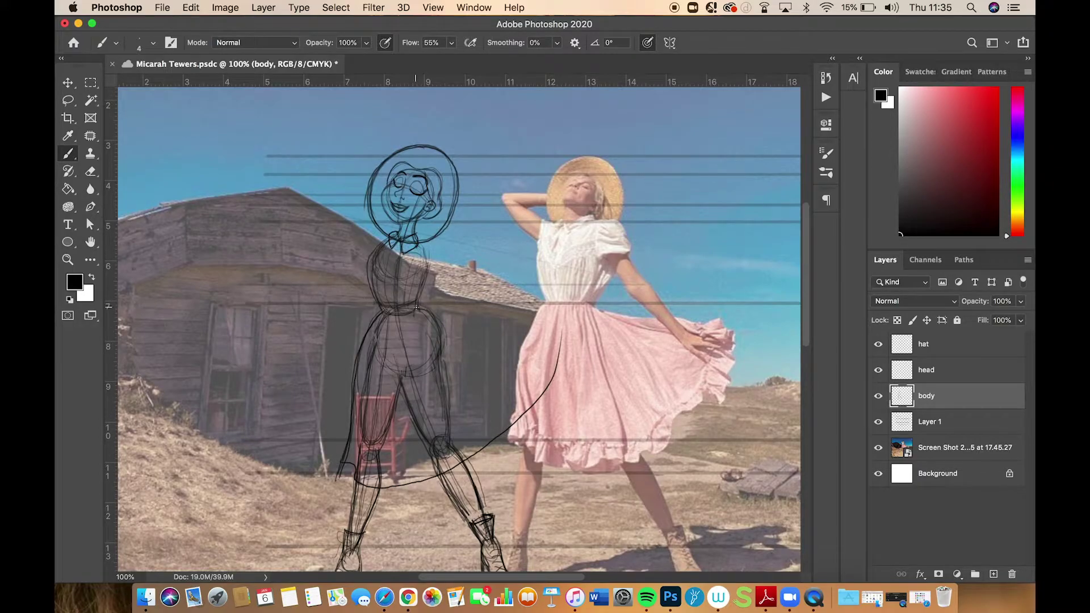
{"action": "mouse_move", "coordinate": [415, 305]}
{"action": "left_mouse_down"}
{"action": "mouse_move", "coordinate": [482, 334]}
{"action": "mouse_move", "coordinate": [565, 322]}
{"action": "mouse_move", "coordinate": [562, 346]}
{"action": "mouse_move", "coordinate": [533, 414]}
{"action": "mouse_move", "coordinate": [490, 454]}
{"action": "mouse_move", "coordinate": [438, 483]}
{"action": "mouse_move", "coordinate": [365, 494]}
{"action": "mouse_move", "coordinate": [426, 486]}
{"action": "mouse_move", "coordinate": [494, 447]}
{"action": "mouse_move", "coordinate": [554, 381]}
{"action": "mouse_move", "coordinate": [566, 326]}
{"action": "mouse_move", "coordinate": [478, 335]}
{"action": "mouse_move", "coordinate": [430, 304]}
{"action": "mouse_move", "coordinate": [413, 307]}
{"action": "mouse_move", "coordinate": [487, 336]}
{"action": "mouse_move", "coordinate": [576, 322]}
{"action": "mouse_move", "coordinate": [538, 401]}
{"action": "left_mouse_up"}
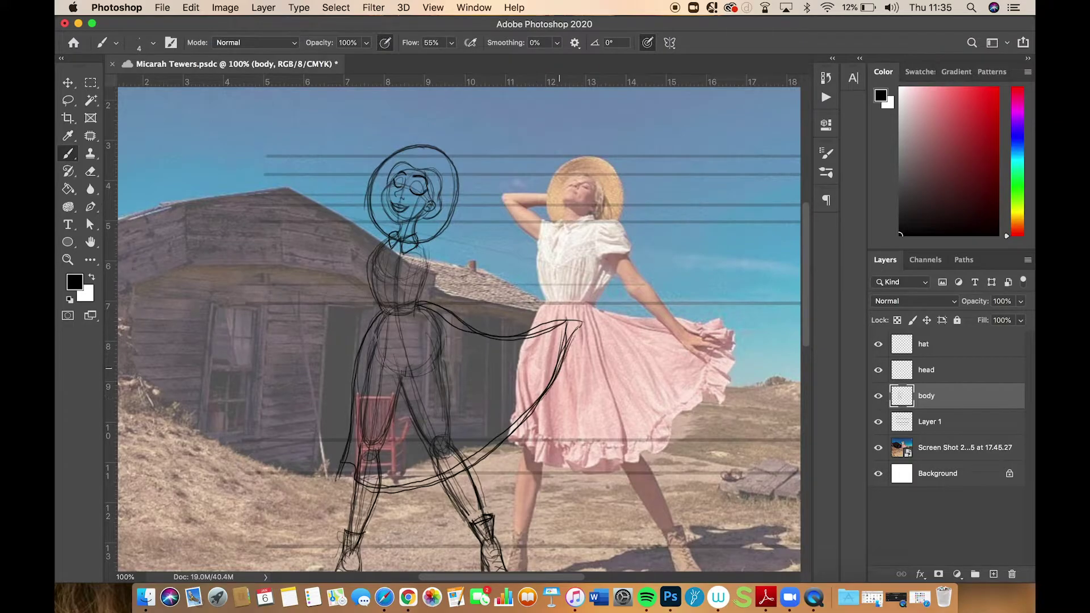
{"action": "mouse_move", "coordinate": [582, 320]}
{"action": "left_mouse_down"}
{"action": "mouse_move", "coordinate": [552, 395]}
{"action": "mouse_move", "coordinate": [471, 457]}
{"action": "left_mouse_up"}
Add a ruffle band inside the skirt's hem with a wavy line running from the lower left edge to the raised corner
{"action": "left_click_drag", "start_coordinate": [544, 336], "coordinate": [520, 392]}
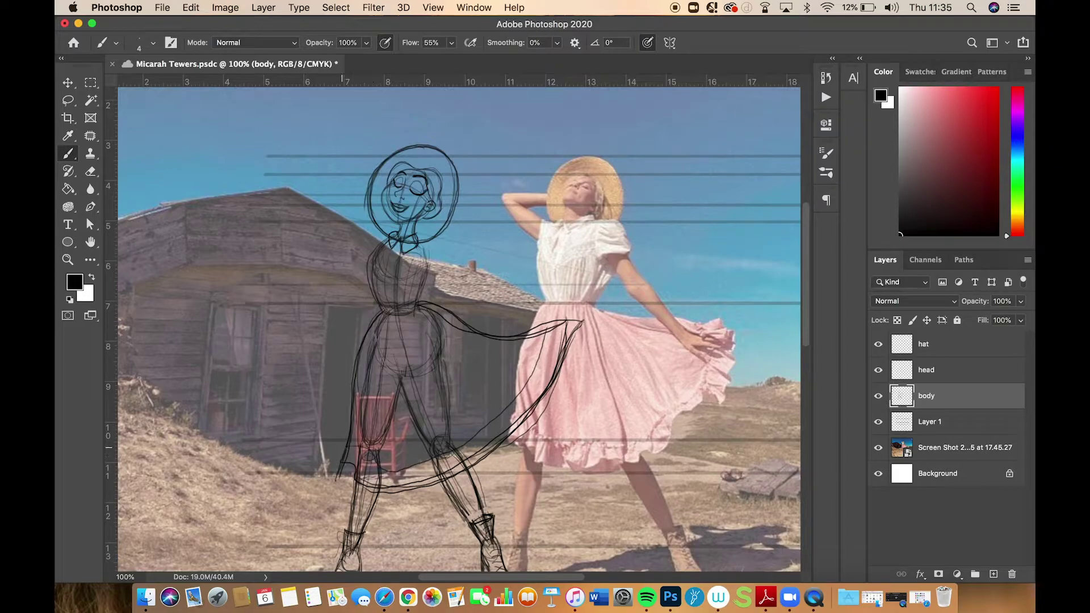
{"action": "right_click", "coordinate": [357, 466]}
{"action": "left_click", "coordinate": [357, 466]}
{"action": "left_click_drag", "start_coordinate": [354, 475], "coordinate": [366, 485]}
{"action": "mouse_move", "coordinate": [375, 461]}
{"action": "left_mouse_down"}
{"action": "mouse_move", "coordinate": [410, 476]}
{"action": "mouse_move", "coordinate": [414, 460]}
{"action": "mouse_move", "coordinate": [405, 472]}
{"action": "mouse_move", "coordinate": [481, 426]}
{"action": "mouse_move", "coordinate": [500, 435]}
{"action": "mouse_move", "coordinate": [489, 437]}
{"action": "mouse_move", "coordinate": [495, 414]}
{"action": "mouse_move", "coordinate": [539, 378]}
{"action": "mouse_move", "coordinate": [549, 330]}
{"action": "mouse_move", "coordinate": [493, 425]}
{"action": "mouse_move", "coordinate": [394, 471]}
{"action": "mouse_move", "coordinate": [539, 400]}
{"action": "mouse_move", "coordinate": [579, 333]}
{"action": "left_mouse_up"}
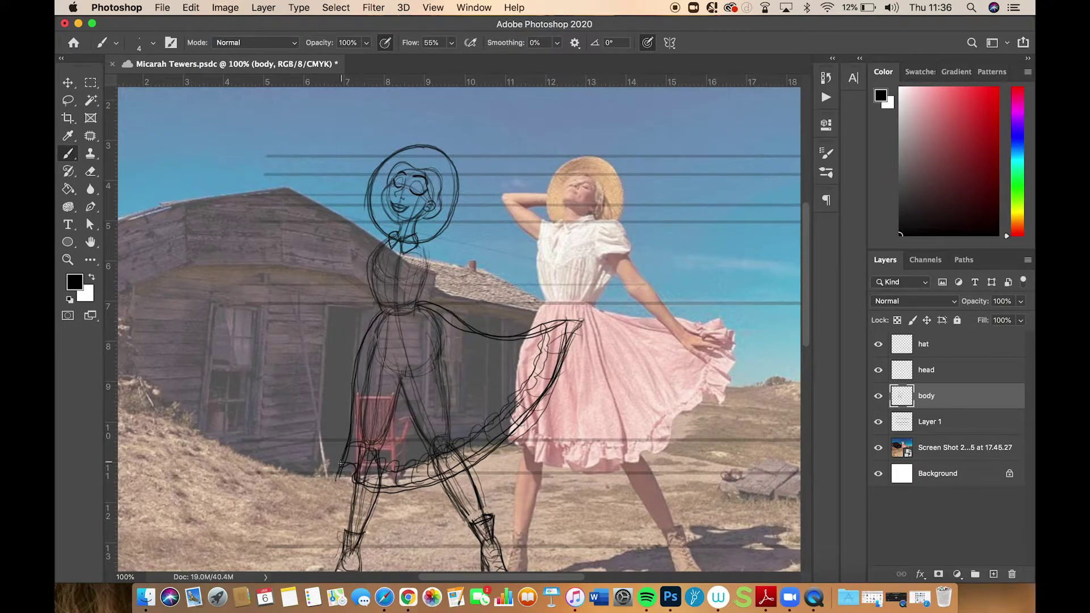
{"action": "mouse_move", "coordinate": [352, 475]}
{"action": "left_mouse_down"}
{"action": "mouse_move", "coordinate": [341, 466]}
{"action": "mouse_move", "coordinate": [353, 464]}
{"action": "left_mouse_up"}
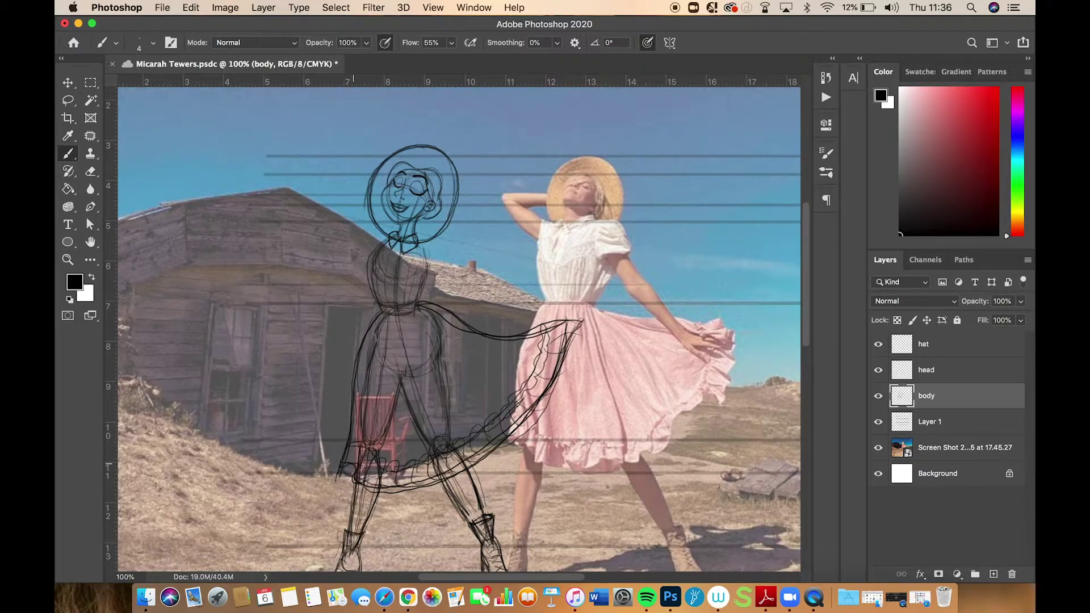
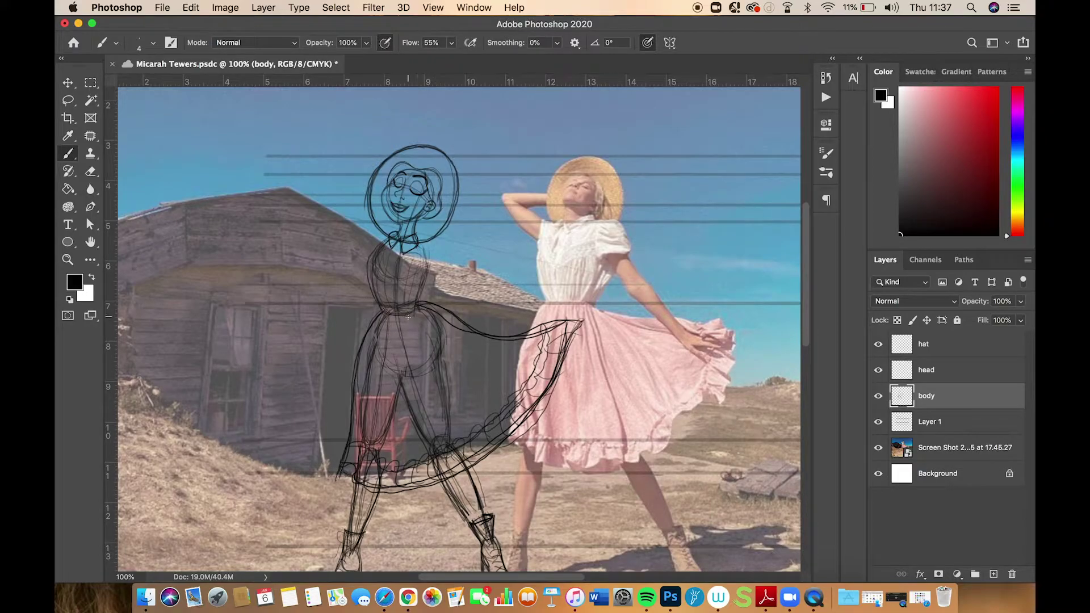
Sketch fold lines running down the front and left side of the skirt from the waist towards the hem
{"action": "left_click_drag", "start_coordinate": [407, 317], "coordinate": [434, 414]}
{"action": "key", "text": "super+z"}
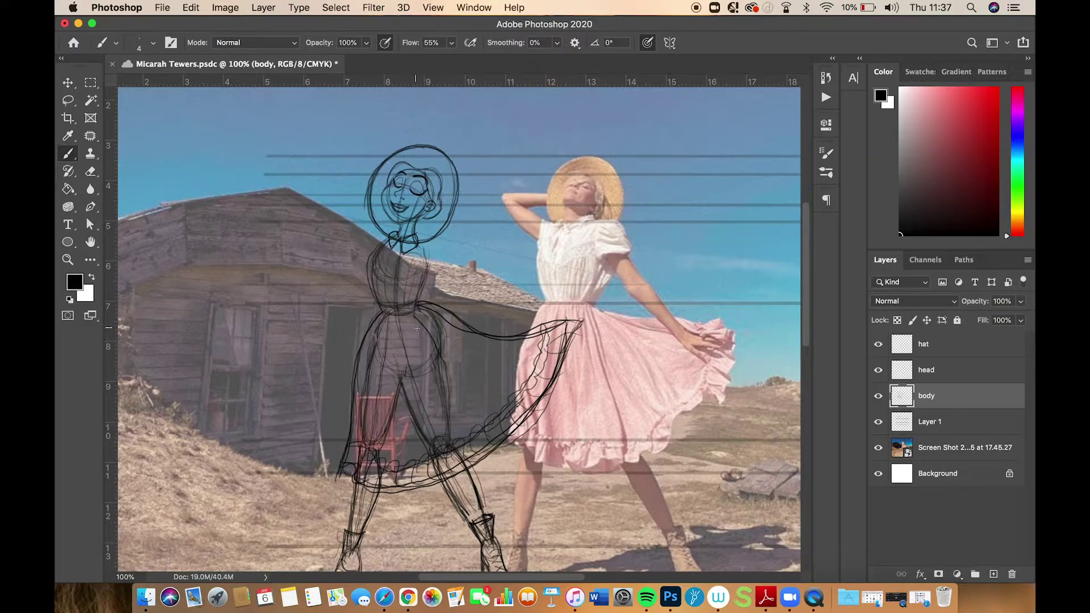
{"action": "left_click_drag", "start_coordinate": [417, 328], "coordinate": [466, 427]}
{"action": "left_click_drag", "start_coordinate": [413, 320], "coordinate": [434, 353]}
{"action": "left_click_drag", "start_coordinate": [381, 326], "coordinate": [356, 462]}
{"action": "mouse_move", "coordinate": [387, 344]}
{"action": "left_mouse_down"}
{"action": "mouse_move", "coordinate": [363, 455]}
{"action": "mouse_move", "coordinate": [374, 350]}
{"action": "mouse_move", "coordinate": [363, 438]}
{"action": "left_mouse_up"}
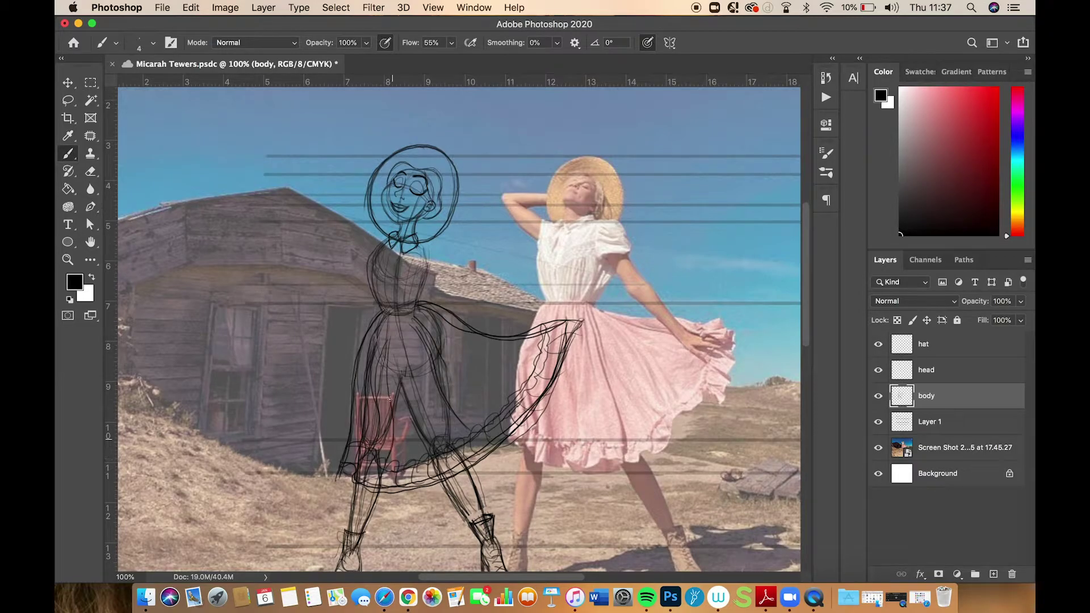
Add more skirt folds near the left hem and curved folds sweeping from the waist towards the raised right corner
{"action": "left_click_drag", "start_coordinate": [396, 414], "coordinate": [390, 461]}
{"action": "mouse_move", "coordinate": [429, 320]}
{"action": "left_mouse_down"}
{"action": "mouse_move", "coordinate": [473, 380]}
{"action": "mouse_move", "coordinate": [510, 386]}
{"action": "mouse_move", "coordinate": [485, 392]}
{"action": "mouse_move", "coordinate": [423, 318]}
{"action": "mouse_move", "coordinate": [507, 375]}
{"action": "left_mouse_up"}
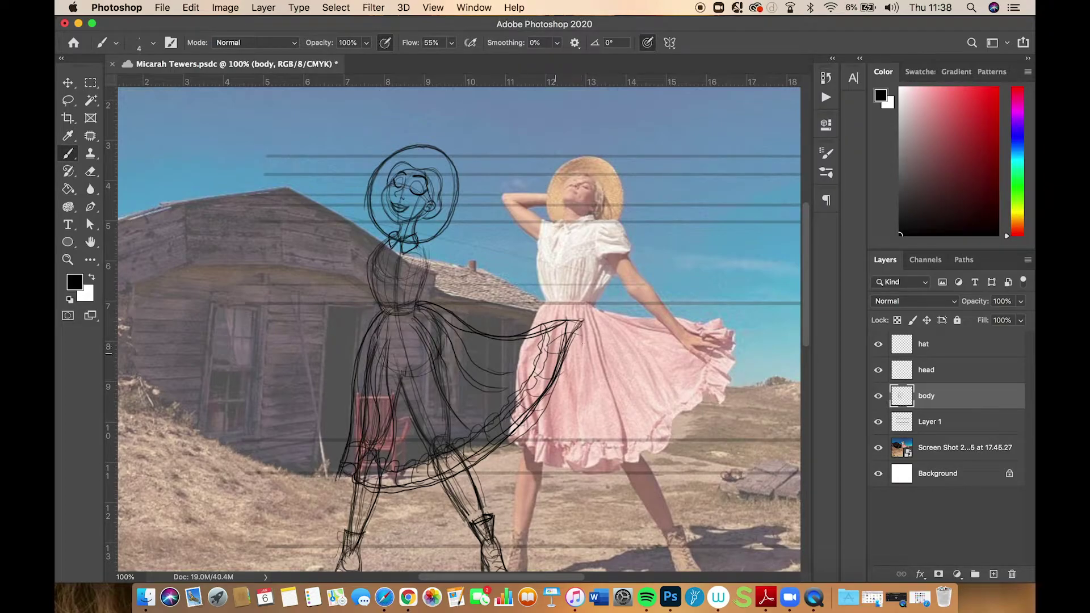
{"action": "right_click", "coordinate": [495, 332]}
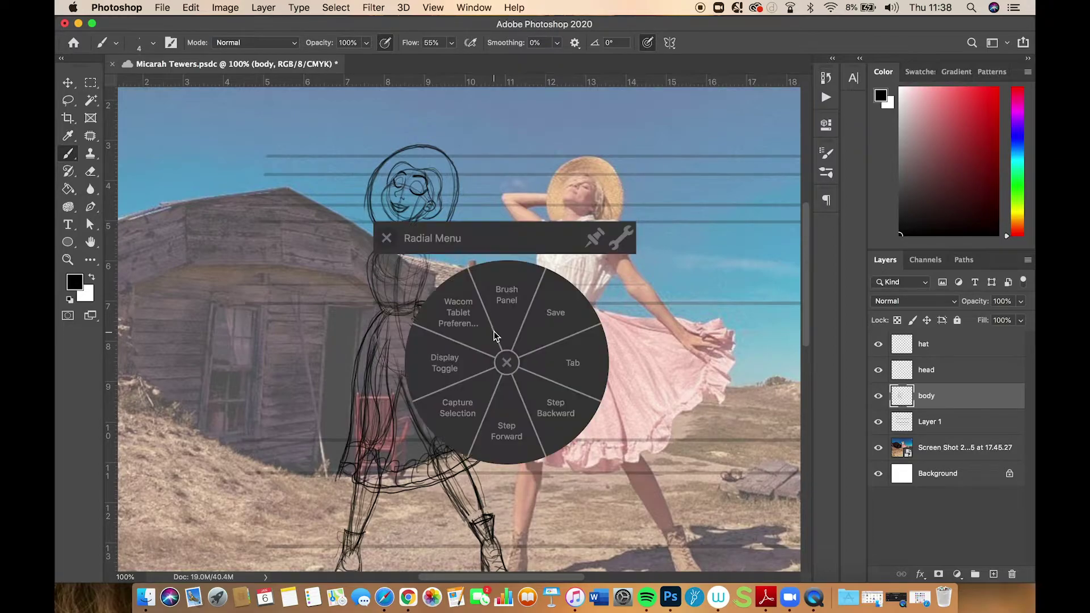
{"action": "left_click", "coordinate": [504, 362]}
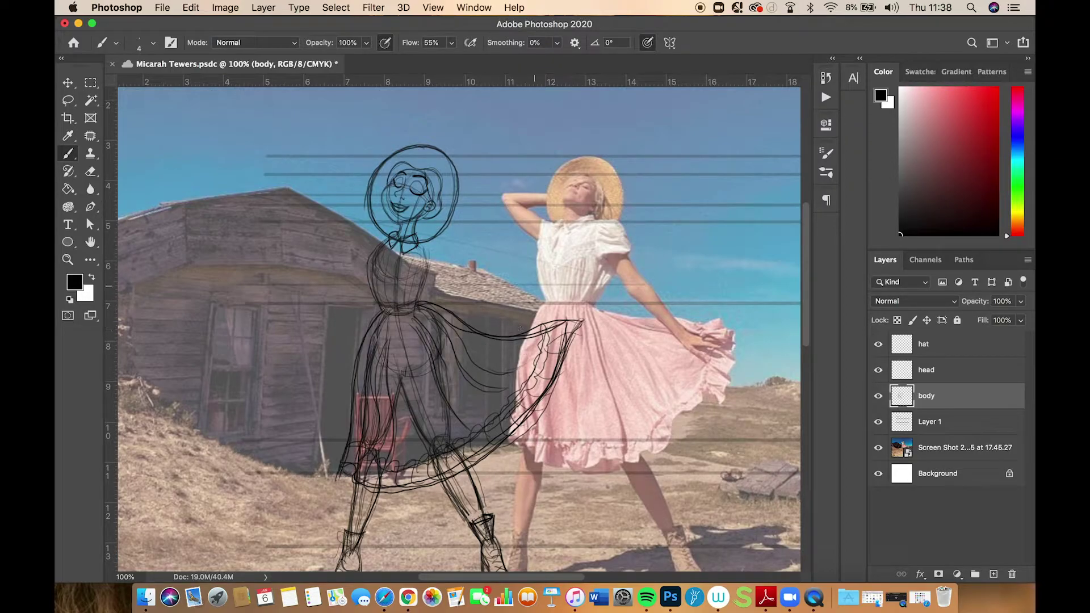
{"action": "mouse_move", "coordinate": [466, 317]}
{"action": "left_mouse_down"}
{"action": "mouse_move", "coordinate": [468, 340]}
{"action": "mouse_move", "coordinate": [534, 341]}
{"action": "left_mouse_up"}
Save the document and add a layer named "arms" directly above the body layer
{"action": "left_click", "coordinate": [162, 7]}
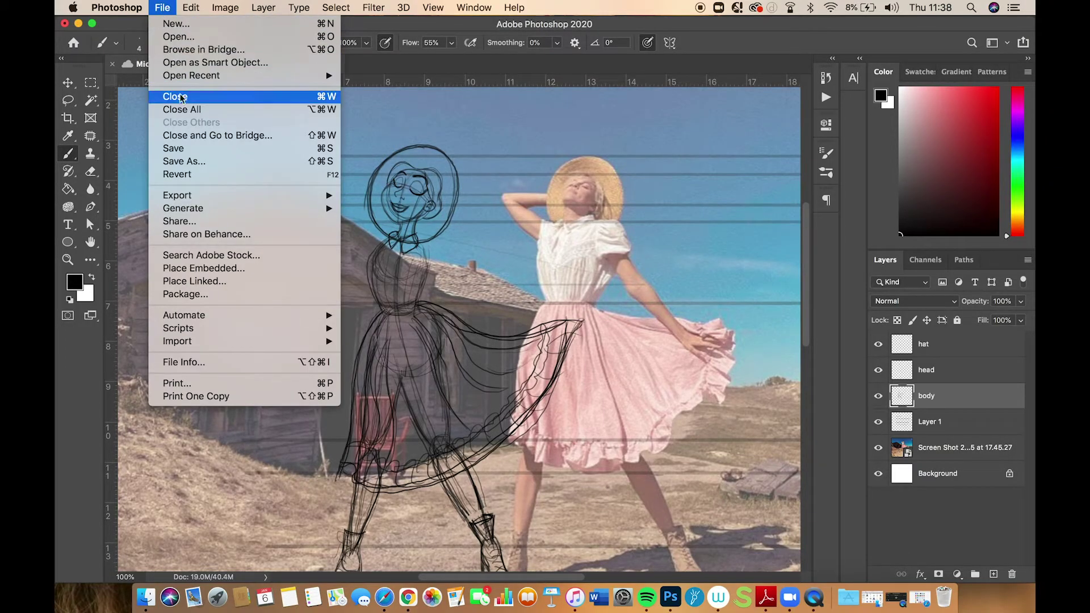
{"action": "left_click", "coordinate": [187, 150]}
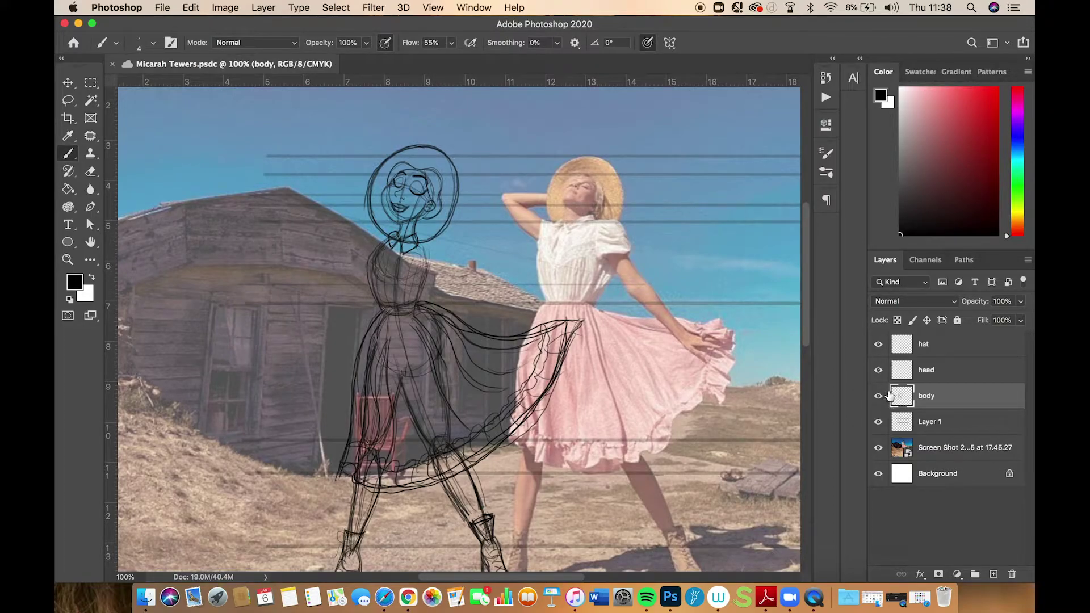
{"action": "left_click", "coordinate": [995, 576]}
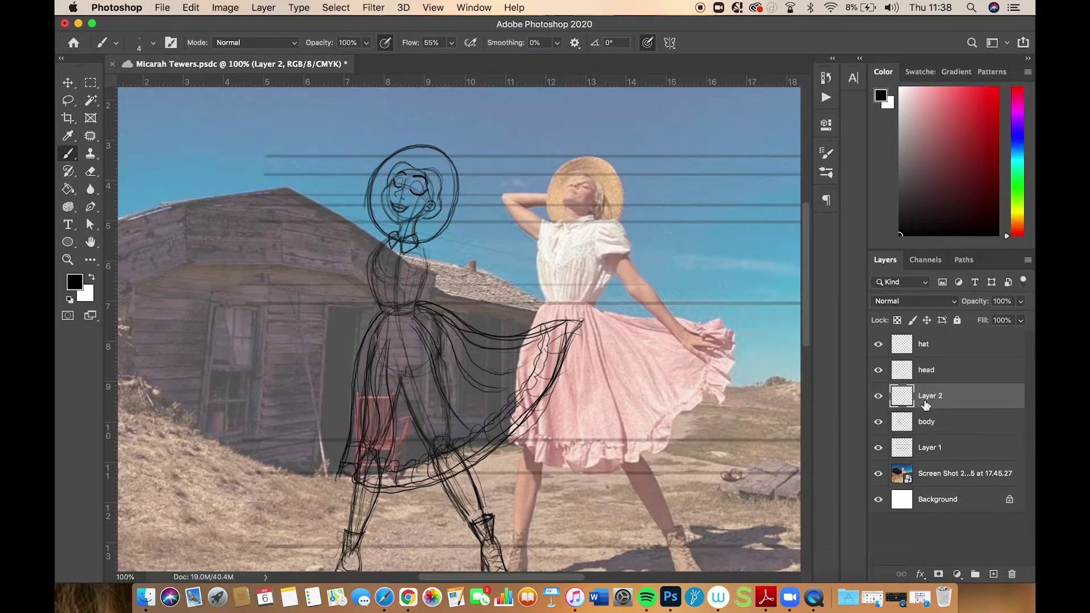
{"action": "double_click", "coordinate": [929, 398]}
{"action": "type", "text": "arms"}
{"action": "key", "text": "Return"}
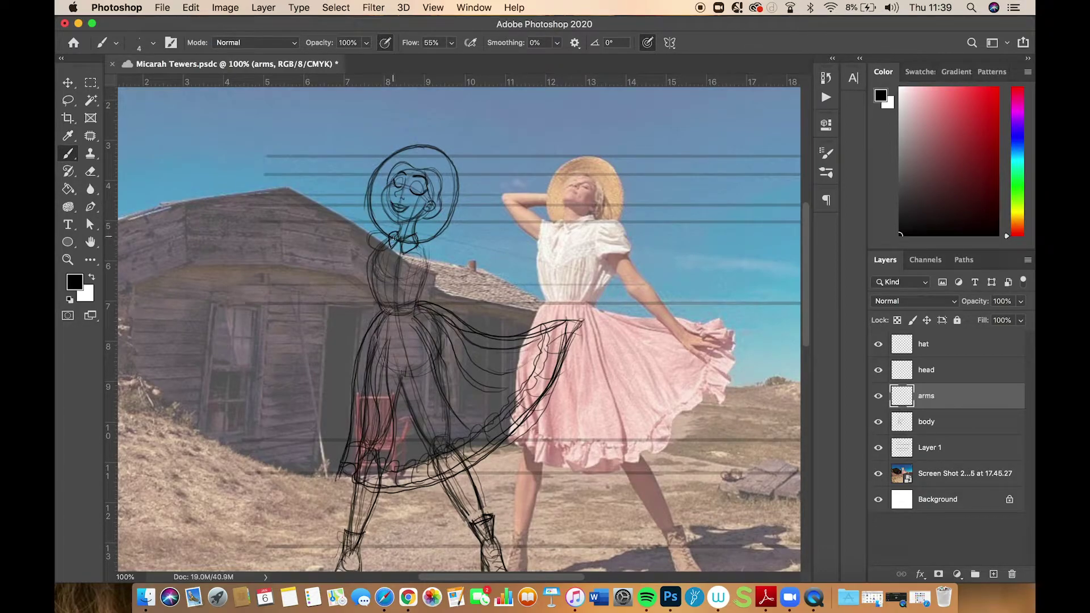
Rough in the raised left arm, running from the shoulder out to a bent elbow and back to the hat brim
{"action": "key", "text": "super+z"}
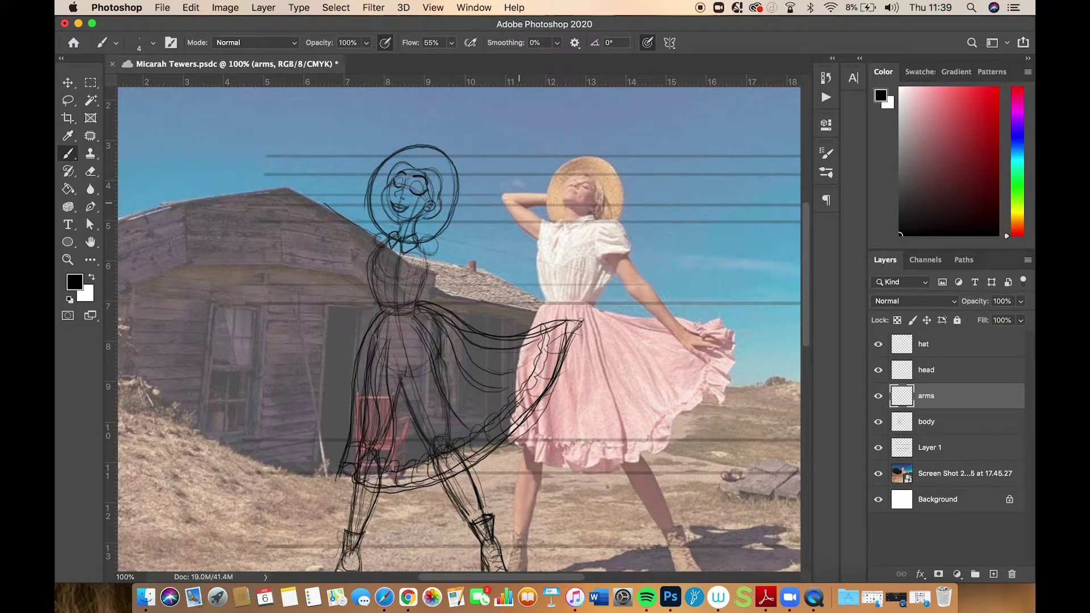
{"action": "mouse_move", "coordinate": [322, 199]}
{"action": "left_mouse_down"}
{"action": "mouse_move", "coordinate": [366, 191]}
{"action": "mouse_move", "coordinate": [310, 203]}
{"action": "mouse_move", "coordinate": [372, 185]}
{"action": "mouse_move", "coordinate": [346, 191]}
{"action": "left_mouse_up"}
{"action": "mouse_move", "coordinate": [382, 244]}
{"action": "left_mouse_down"}
{"action": "mouse_move", "coordinate": [326, 205]}
{"action": "mouse_move", "coordinate": [370, 237]}
{"action": "left_mouse_up"}
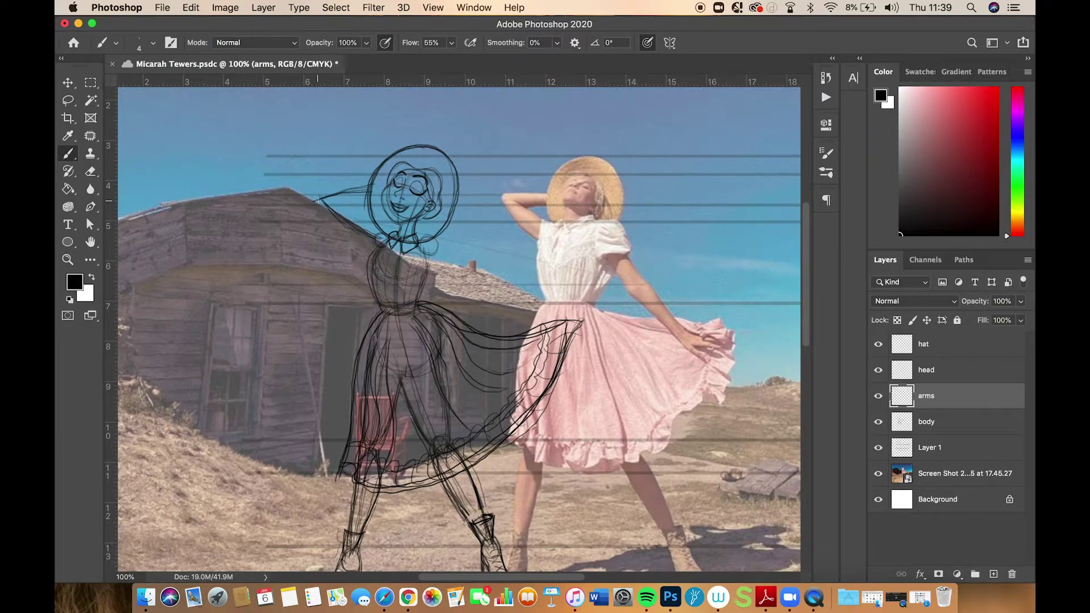
{"action": "left_click_drag", "start_coordinate": [317, 196], "coordinate": [359, 185]}
Rough in the extended right arm with long lines from the shoulder down towards the skirt's raised corner
{"action": "mouse_move", "coordinate": [433, 246]}
{"action": "left_mouse_down"}
{"action": "mouse_move", "coordinate": [462, 294]}
{"action": "mouse_move", "coordinate": [527, 332]}
{"action": "left_mouse_up"}
{"action": "key", "text": "super+z"}
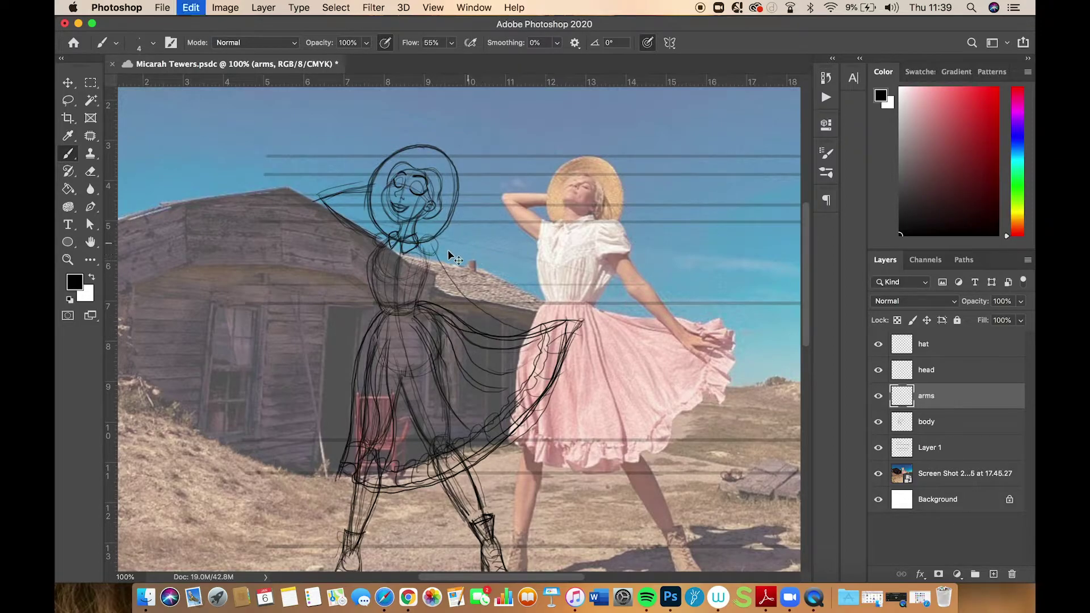
{"action": "left_click_drag", "start_coordinate": [454, 280], "coordinate": [517, 324]}
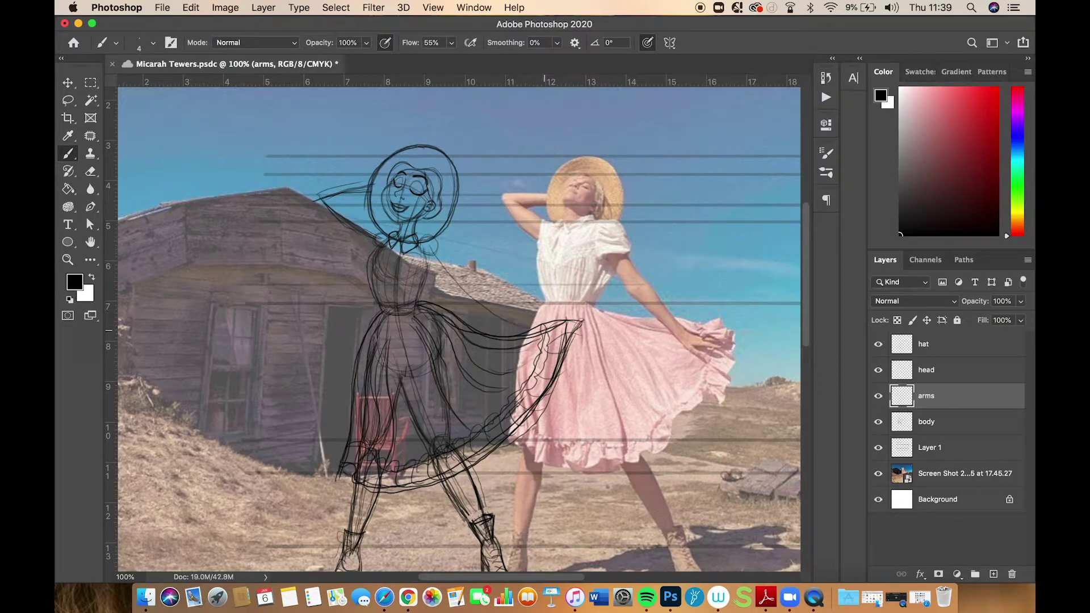
{"action": "left_click_drag", "start_coordinate": [438, 273], "coordinate": [463, 295]}
{"action": "left_click_drag", "start_coordinate": [431, 256], "coordinate": [459, 289]}
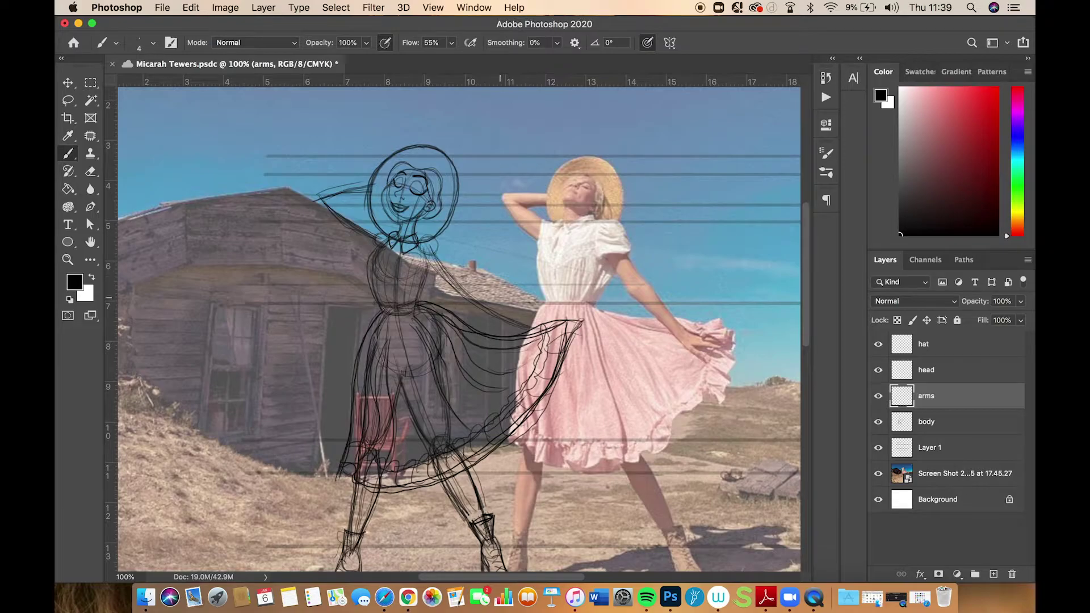
Add a new layer above arms and trace the reference woman's lowered hand with an oval palm, thumb and fingers
{"action": "left_click", "coordinate": [994, 575]}
{"action": "key", "text": "super+equal"}
{"action": "key", "text": "super+equal"}
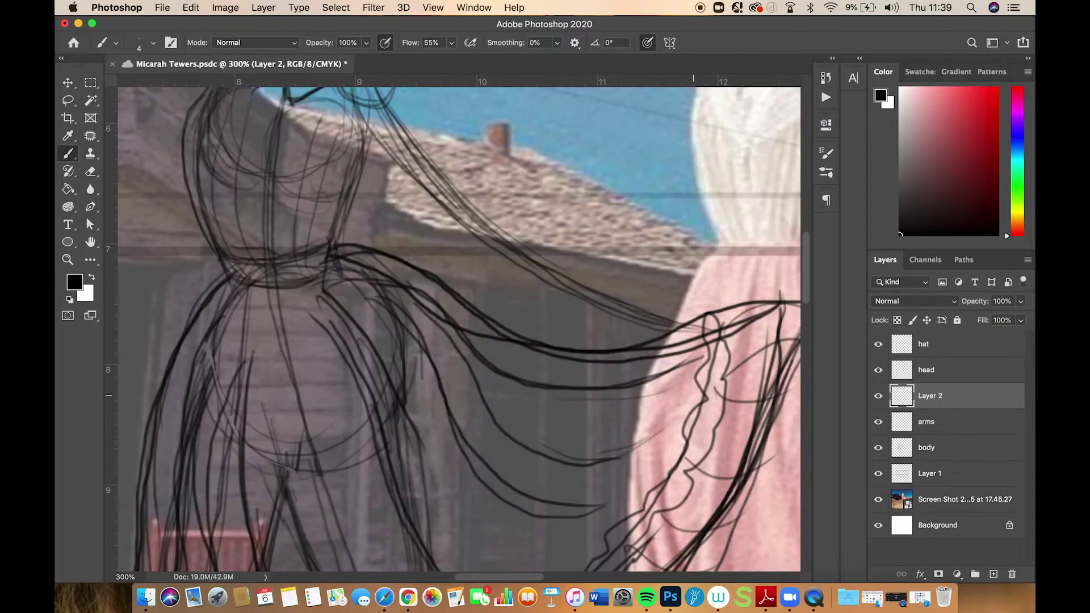
{"action": "left_click_drag", "start_coordinate": [736, 388], "coordinate": [211, 364]}
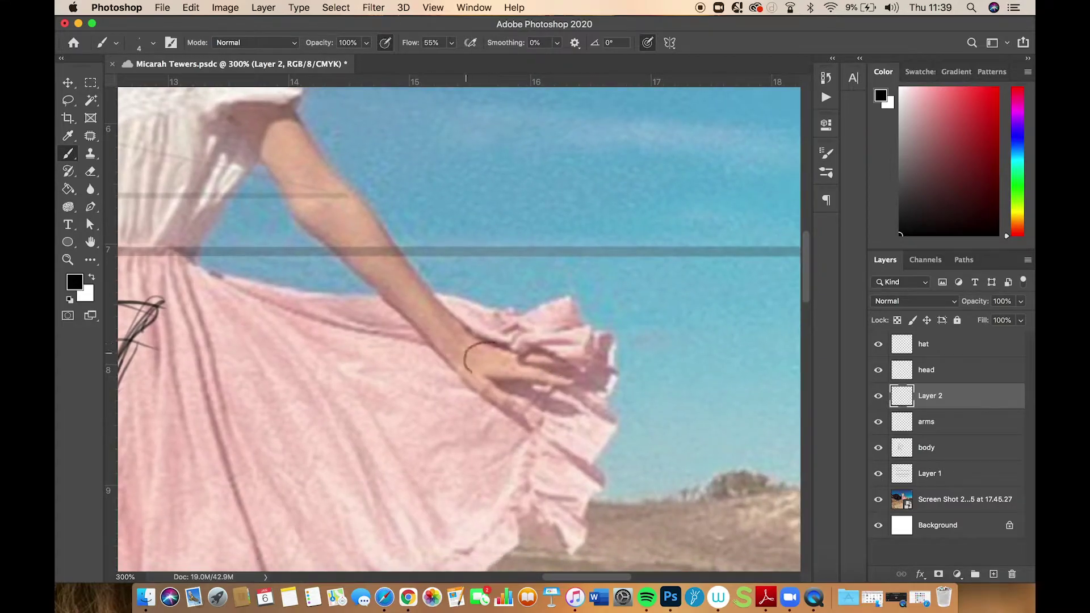
{"action": "mouse_move", "coordinate": [497, 379]}
{"action": "left_mouse_down"}
{"action": "mouse_move", "coordinate": [520, 358]}
{"action": "mouse_move", "coordinate": [459, 361]}
{"action": "mouse_move", "coordinate": [511, 376]}
{"action": "mouse_move", "coordinate": [490, 399]}
{"action": "mouse_move", "coordinate": [502, 407]}
{"action": "mouse_move", "coordinate": [490, 390]}
{"action": "mouse_move", "coordinate": [508, 413]}
{"action": "mouse_move", "coordinate": [465, 379]}
{"action": "mouse_move", "coordinate": [574, 392]}
{"action": "mouse_move", "coordinate": [572, 379]}
{"action": "mouse_move", "coordinate": [513, 363]}
{"action": "mouse_move", "coordinate": [572, 380]}
{"action": "mouse_move", "coordinate": [548, 388]}
{"action": "mouse_move", "coordinate": [537, 377]}
{"action": "mouse_move", "coordinate": [551, 348]}
{"action": "mouse_move", "coordinate": [576, 381]}
{"action": "left_mouse_up"}
{"action": "key", "text": "super+s"}
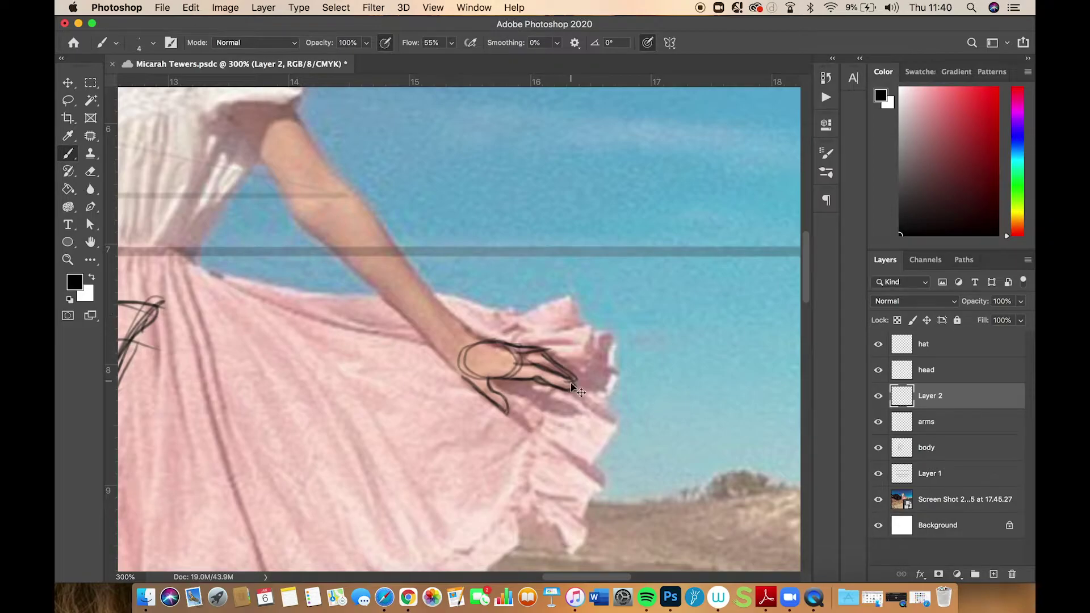
Move the traced hand to the end of the sketched arm at the skirt corner, rotate it 14.59° and apply the transform
{"action": "key", "text": "super+minus"}
{"action": "key", "text": "super+t"}
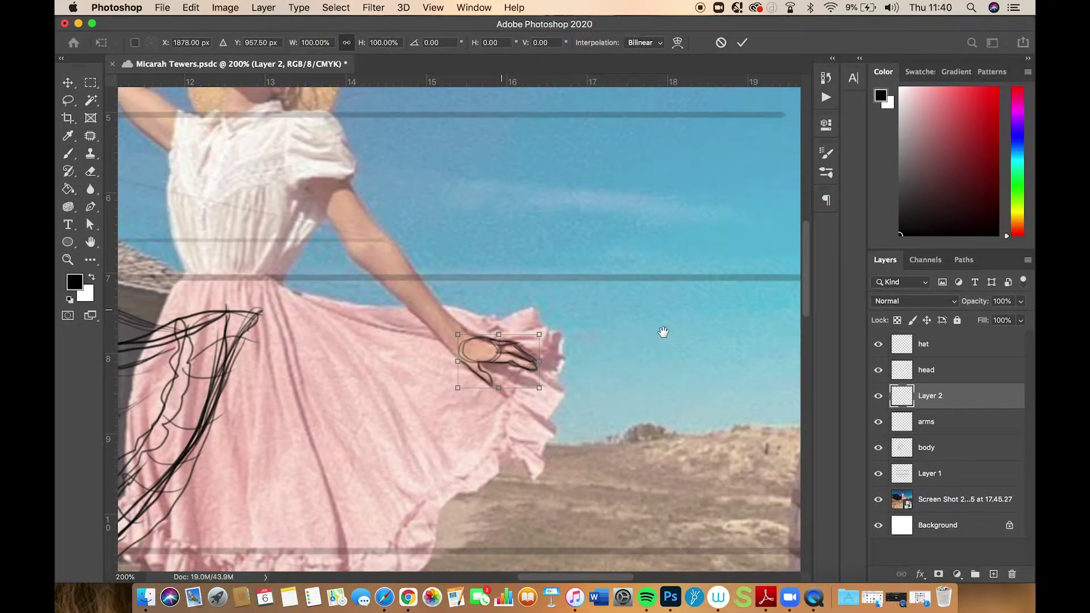
{"action": "scroll", "coordinate": [662, 329], "scroll_direction": "left", "scroll_amount": 10}
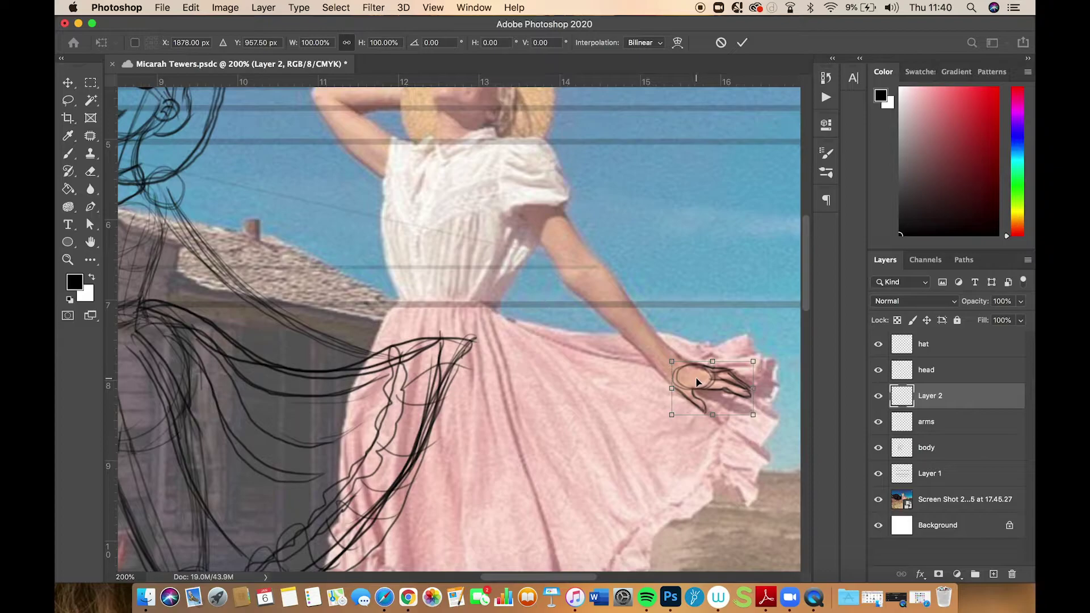
{"action": "mouse_move", "coordinate": [698, 383]}
{"action": "left_mouse_down"}
{"action": "mouse_move", "coordinate": [410, 385]}
{"action": "mouse_move", "coordinate": [383, 370]}
{"action": "left_mouse_up"}
{"action": "left_click_drag", "start_coordinate": [456, 372], "coordinate": [466, 386]}
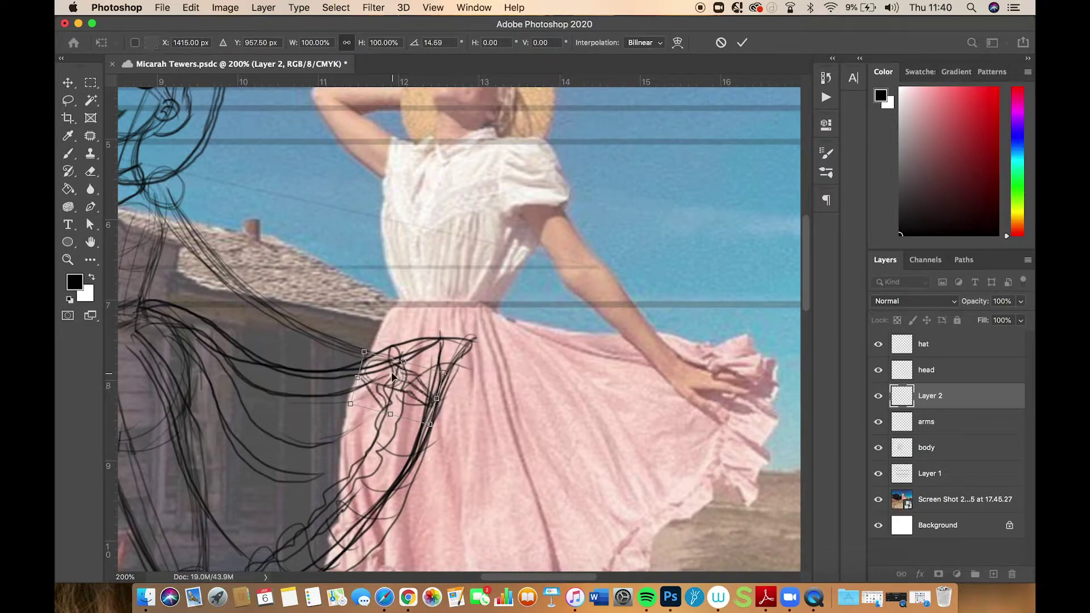
{"action": "left_click_drag", "start_coordinate": [396, 372], "coordinate": [393, 370]}
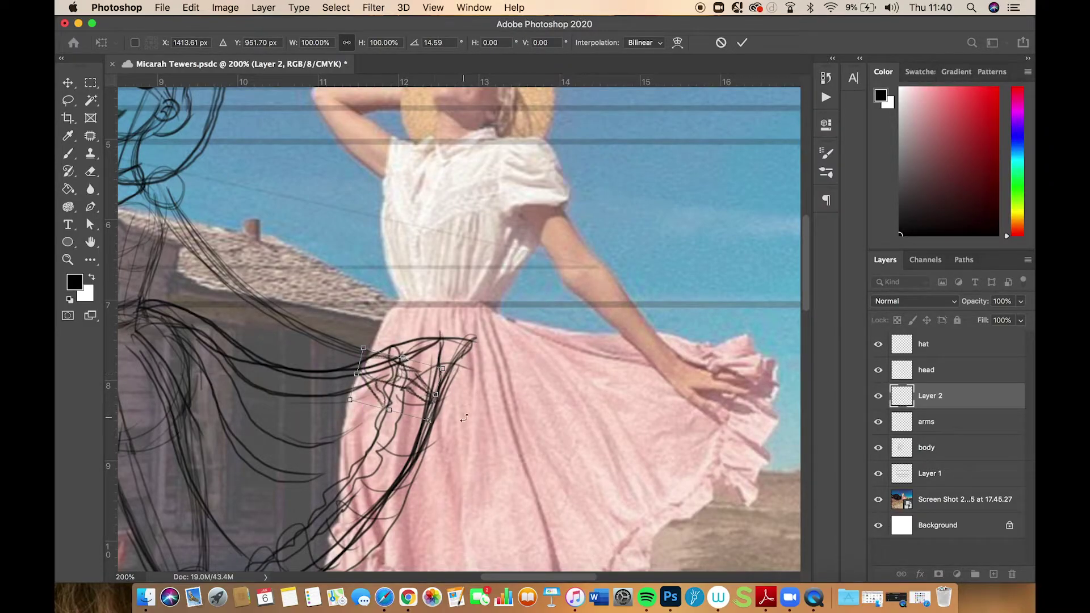
{"action": "key", "text": "Return"}
Draw a puffed short sleeve with a cuff on the figure's right shoulder on the arms layer
{"action": "key", "text": "b"}
{"action": "mouse_move", "coordinate": [480, 339]}
{"action": "left_mouse_down"}
{"action": "mouse_move", "coordinate": [690, 349]}
{"action": "mouse_move", "coordinate": [658, 353]}
{"action": "left_mouse_up"}
{"action": "key", "text": "super+minus"}
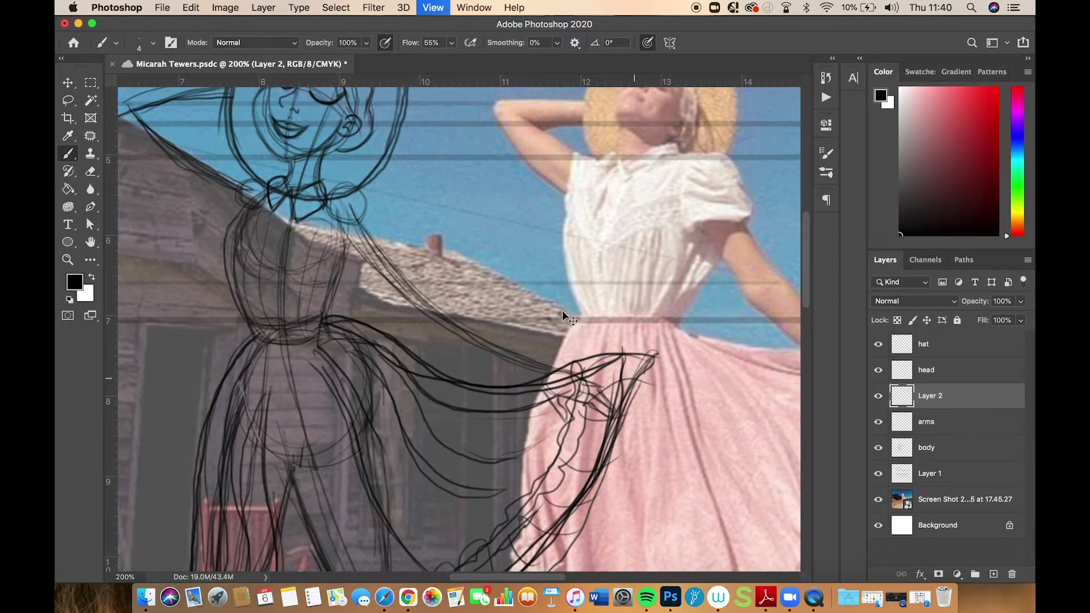
{"action": "scroll", "coordinate": [572, 316], "scroll_direction": "down", "scroll_amount": 2}
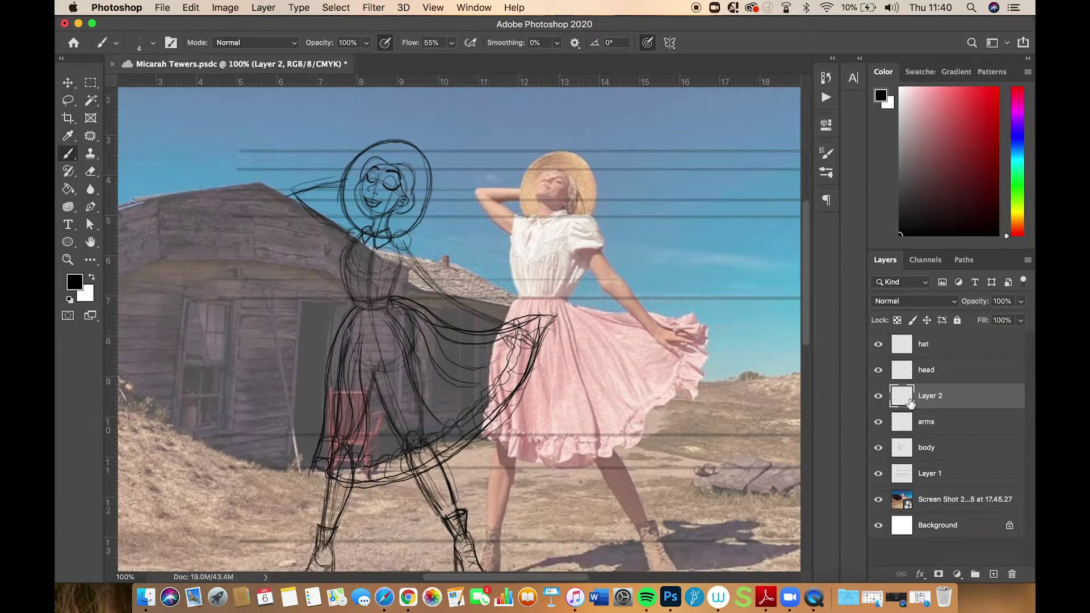
{"action": "left_click", "coordinate": [878, 396]}
{"action": "left_click", "coordinate": [879, 396]}
{"action": "left_click", "coordinate": [917, 432]}
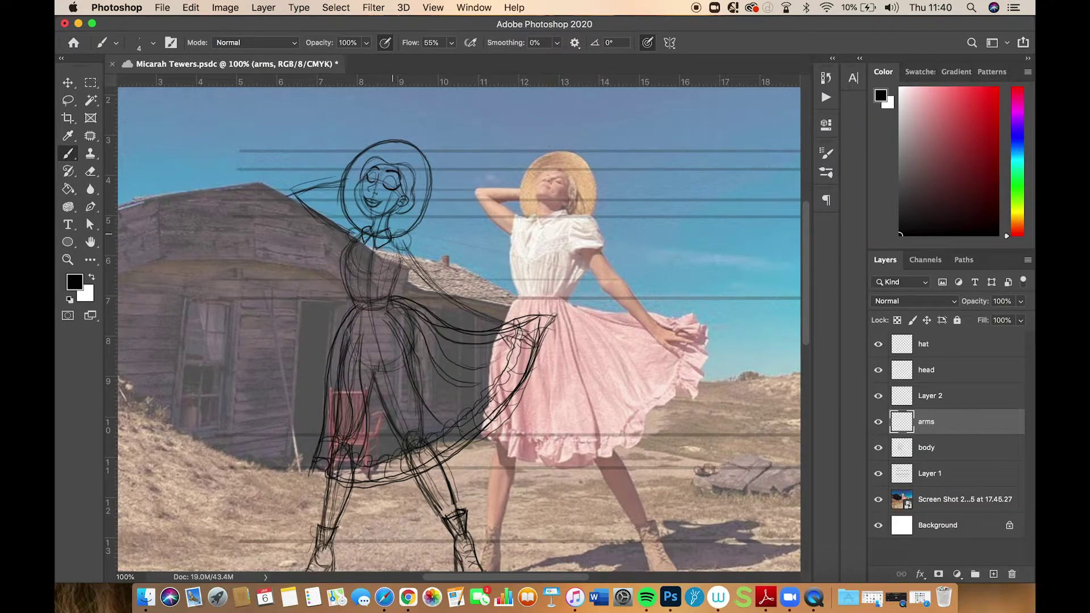
{"action": "mouse_move", "coordinate": [398, 227]}
{"action": "left_mouse_down"}
{"action": "mouse_move", "coordinate": [414, 230]}
{"action": "mouse_move", "coordinate": [409, 260]}
{"action": "left_mouse_up"}
{"action": "left_click_drag", "start_coordinate": [393, 260], "coordinate": [415, 243]}
{"action": "left_click_drag", "start_coordinate": [416, 261], "coordinate": [396, 264]}
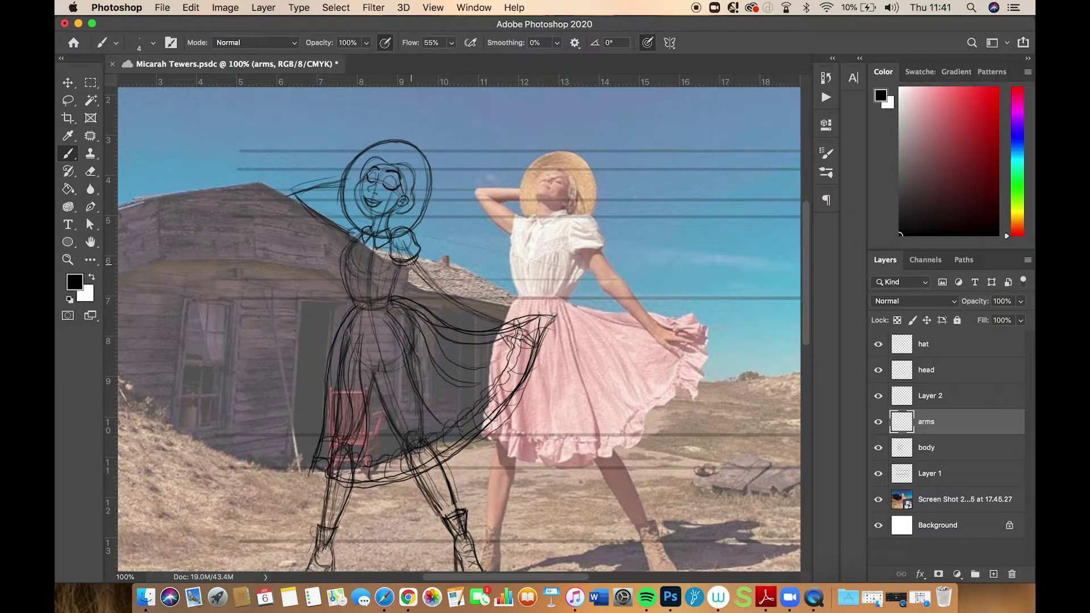
{"action": "mouse_move", "coordinate": [401, 262]}
{"action": "left_mouse_down"}
{"action": "mouse_move", "coordinate": [437, 298]}
{"action": "mouse_move", "coordinate": [423, 268]}
{"action": "mouse_move", "coordinate": [434, 284]}
{"action": "mouse_move", "coordinate": [411, 279]}
{"action": "mouse_move", "coordinate": [438, 292]}
{"action": "mouse_move", "coordinate": [416, 257]}
{"action": "left_mouse_up"}
Strengthen the contours of the extended right arm from the sleeve cuff past the elbow to the wrist
{"action": "mouse_move", "coordinate": [441, 294]}
{"action": "left_mouse_down"}
{"action": "mouse_move", "coordinate": [501, 329]}
{"action": "mouse_move", "coordinate": [436, 300]}
{"action": "mouse_move", "coordinate": [500, 332]}
{"action": "mouse_move", "coordinate": [450, 313]}
{"action": "mouse_move", "coordinate": [469, 304]}
{"action": "mouse_move", "coordinate": [503, 323]}
{"action": "mouse_move", "coordinate": [448, 293]}
{"action": "mouse_move", "coordinate": [486, 323]}
{"action": "mouse_move", "coordinate": [496, 326]}
{"action": "mouse_move", "coordinate": [462, 301]}
{"action": "mouse_move", "coordinate": [517, 325]}
{"action": "left_mouse_up"}
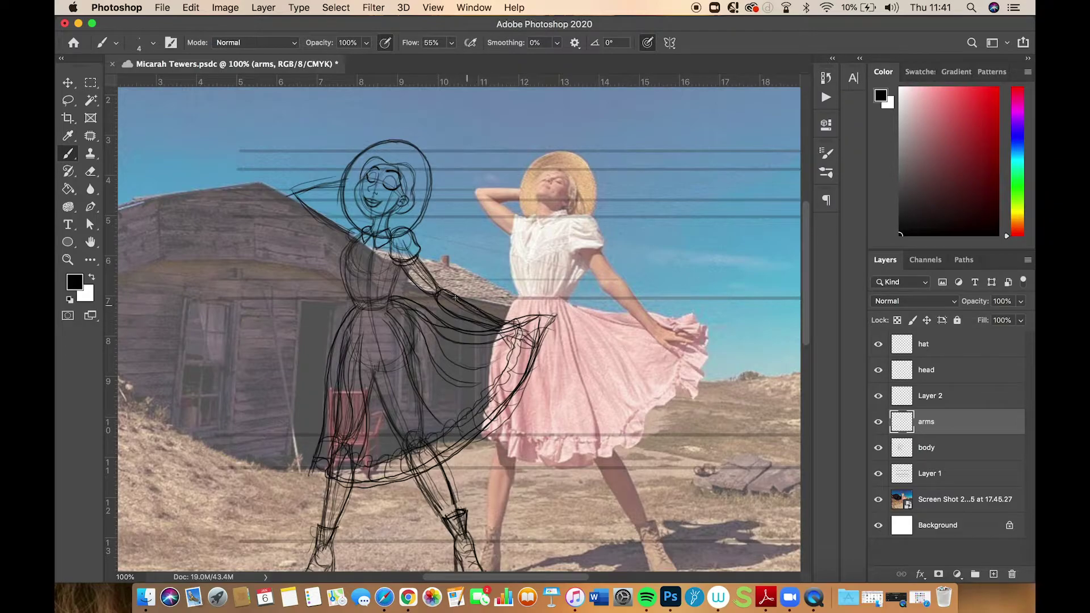
{"action": "mouse_move", "coordinate": [440, 288]}
{"action": "left_mouse_down"}
{"action": "mouse_move", "coordinate": [416, 248]}
{"action": "mouse_move", "coordinate": [443, 288]}
{"action": "mouse_move", "coordinate": [412, 274]}
{"action": "left_mouse_up"}
{"action": "key", "text": "super+z"}
Define the raised left arm with darker upper arm and elbow contours and a forearm reaching behind the hat
{"action": "mouse_move", "coordinate": [343, 221]}
{"action": "left_mouse_down"}
{"action": "mouse_move", "coordinate": [291, 192]}
{"action": "mouse_move", "coordinate": [304, 219]}
{"action": "mouse_move", "coordinate": [351, 239]}
{"action": "mouse_move", "coordinate": [307, 222]}
{"action": "mouse_move", "coordinate": [286, 191]}
{"action": "mouse_move", "coordinate": [323, 232]}
{"action": "mouse_move", "coordinate": [344, 237]}
{"action": "left_mouse_up"}
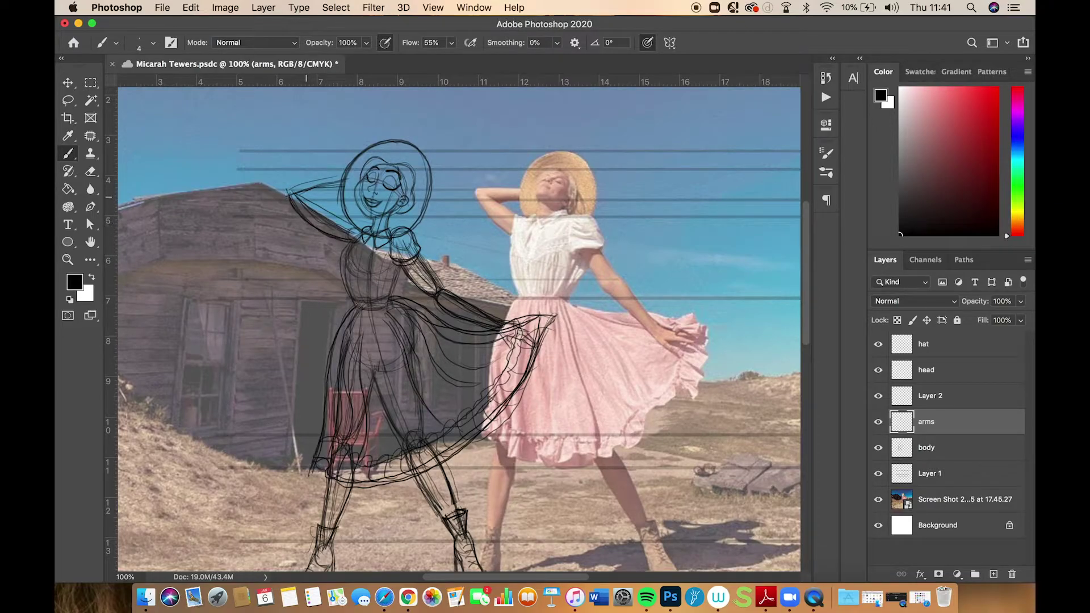
{"action": "left_click_drag", "start_coordinate": [302, 196], "coordinate": [351, 227]}
{"action": "left_click_drag", "start_coordinate": [294, 202], "coordinate": [313, 225]}
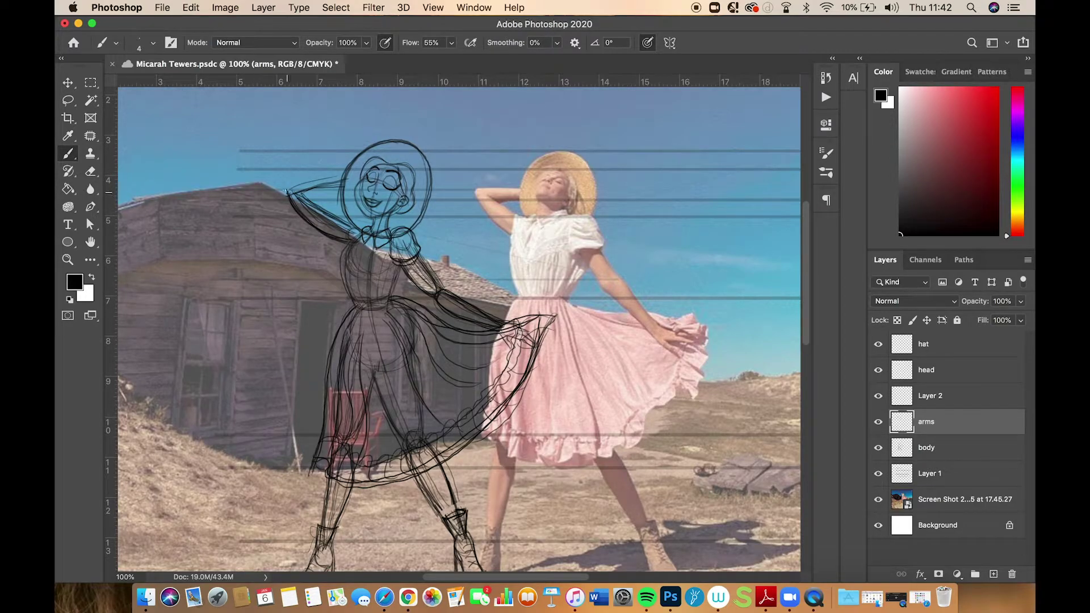
{"action": "left_click_drag", "start_coordinate": [289, 184], "coordinate": [317, 180]}
{"action": "mouse_move", "coordinate": [292, 178]}
{"action": "left_mouse_down"}
{"action": "mouse_move", "coordinate": [344, 171]}
{"action": "mouse_move", "coordinate": [292, 177]}
{"action": "mouse_move", "coordinate": [335, 174]}
{"action": "mouse_move", "coordinate": [293, 178]}
{"action": "mouse_move", "coordinate": [330, 190]}
{"action": "mouse_move", "coordinate": [348, 181]}
{"action": "mouse_move", "coordinate": [300, 199]}
{"action": "mouse_move", "coordinate": [320, 193]}
{"action": "mouse_move", "coordinate": [292, 176]}
{"action": "mouse_move", "coordinate": [331, 173]}
{"action": "left_mouse_up"}
Lasso the raised left forearm, rotate it about 6.3° with Free Transform, apply the change and deselect
{"action": "left_click", "coordinate": [70, 101]}
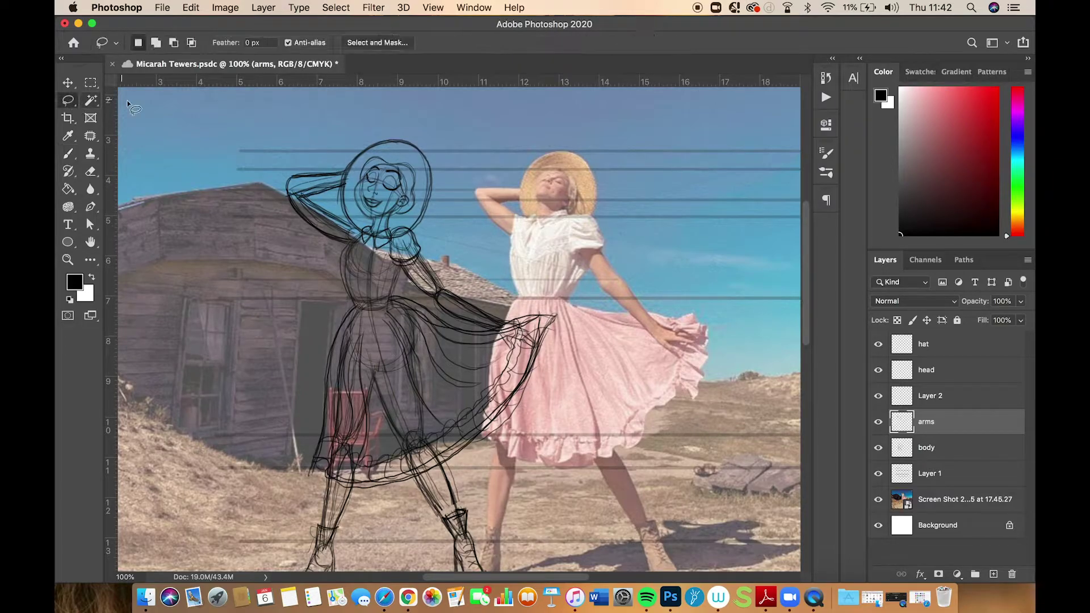
{"action": "mouse_move", "coordinate": [284, 196]}
{"action": "left_mouse_down"}
{"action": "mouse_move", "coordinate": [311, 205]}
{"action": "mouse_move", "coordinate": [351, 172]}
{"action": "mouse_move", "coordinate": [348, 161]}
{"action": "mouse_move", "coordinate": [284, 173]}
{"action": "mouse_move", "coordinate": [371, 200]}
{"action": "mouse_move", "coordinate": [519, 199]}
{"action": "mouse_move", "coordinate": [338, 196]}
{"action": "left_mouse_up"}
{"action": "key", "text": "super+t"}
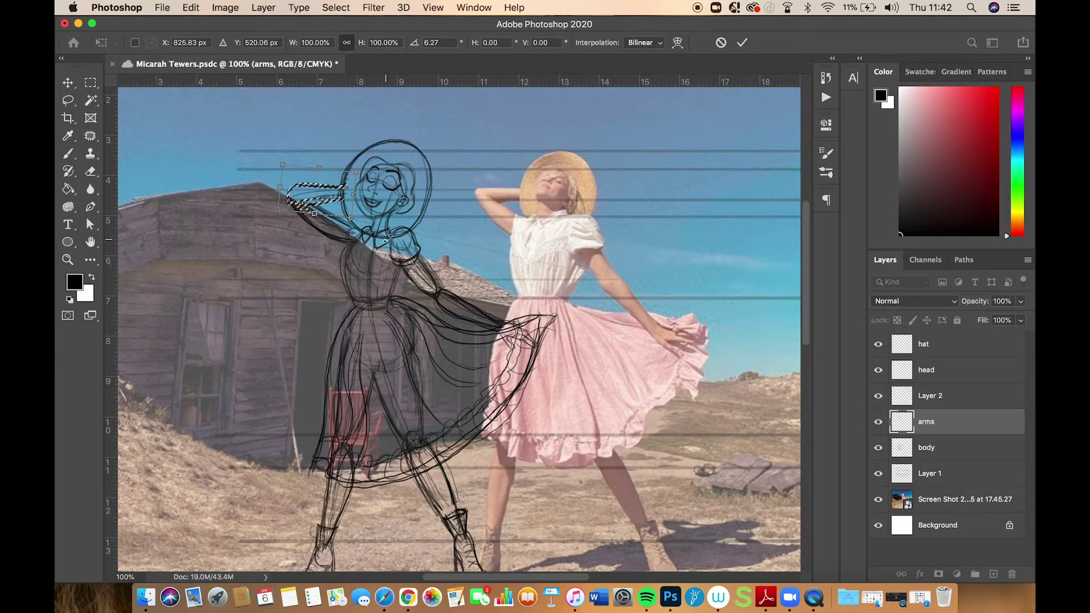
{"action": "key", "text": "Return"}
{"action": "right_click", "coordinate": [394, 243]}
{"action": "left_click", "coordinate": [431, 251]}
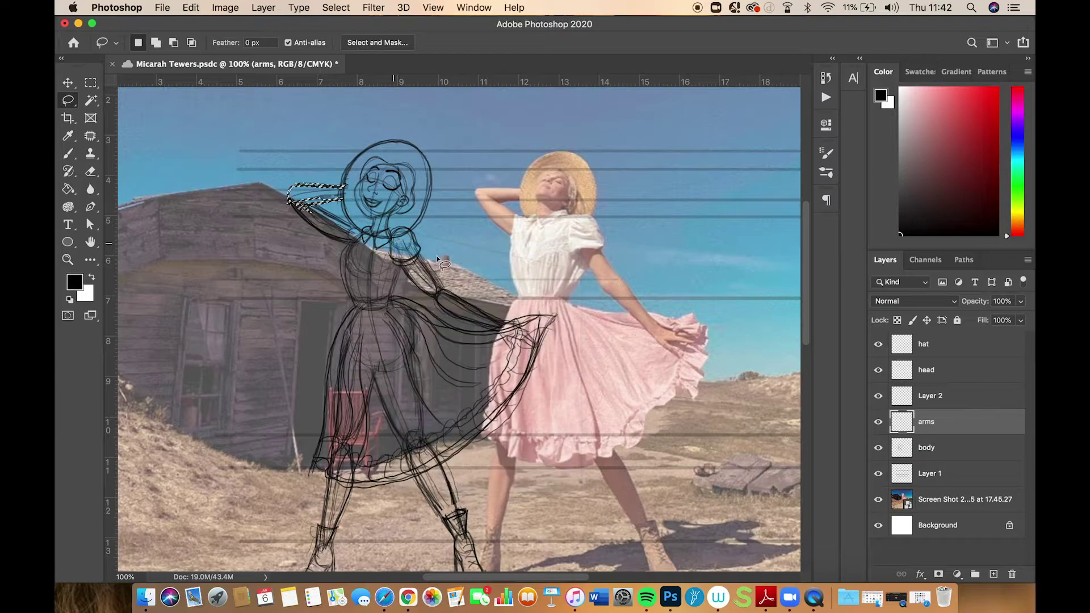
{"action": "key", "text": "super+d"}
Hide the reference photo layer to check the whole figure sketch against the white background
{"action": "key", "text": "super+minus"}
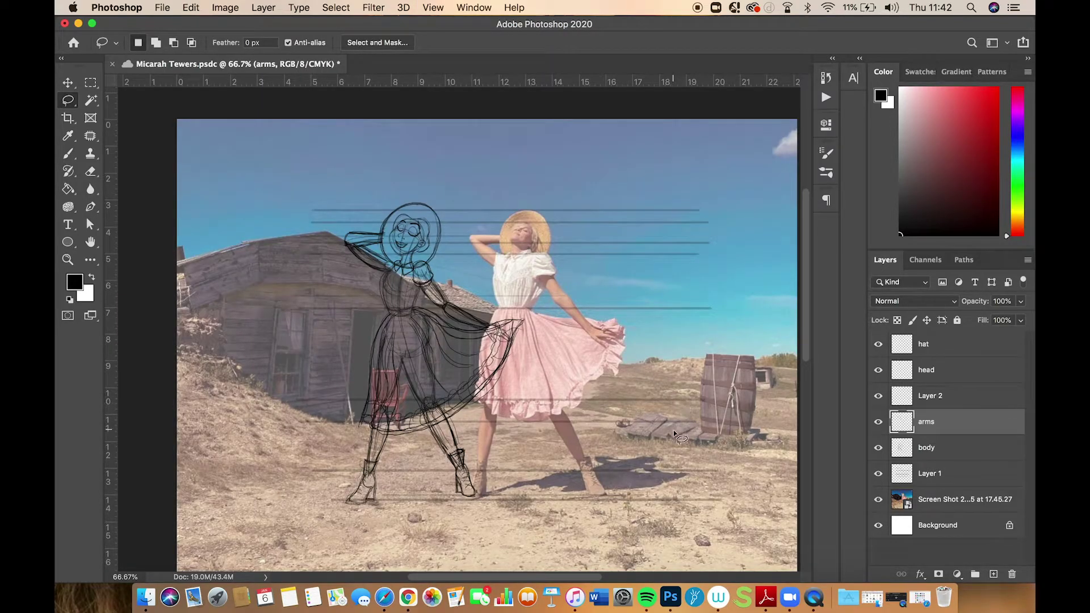
{"action": "left_click", "coordinate": [879, 501]}
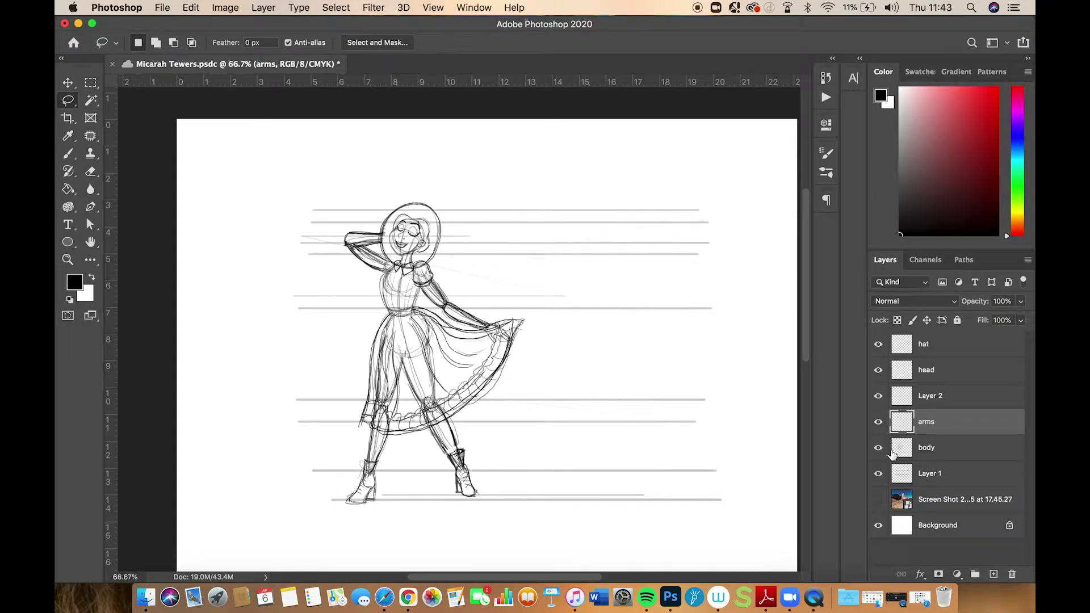
{"action": "key", "text": "super+equal"}
{"action": "left_click_drag", "start_coordinate": [673, 403], "coordinate": [697, 366]}
{"action": "scroll", "coordinate": [697, 366], "scroll_direction": "up", "scroll_amount": 1}
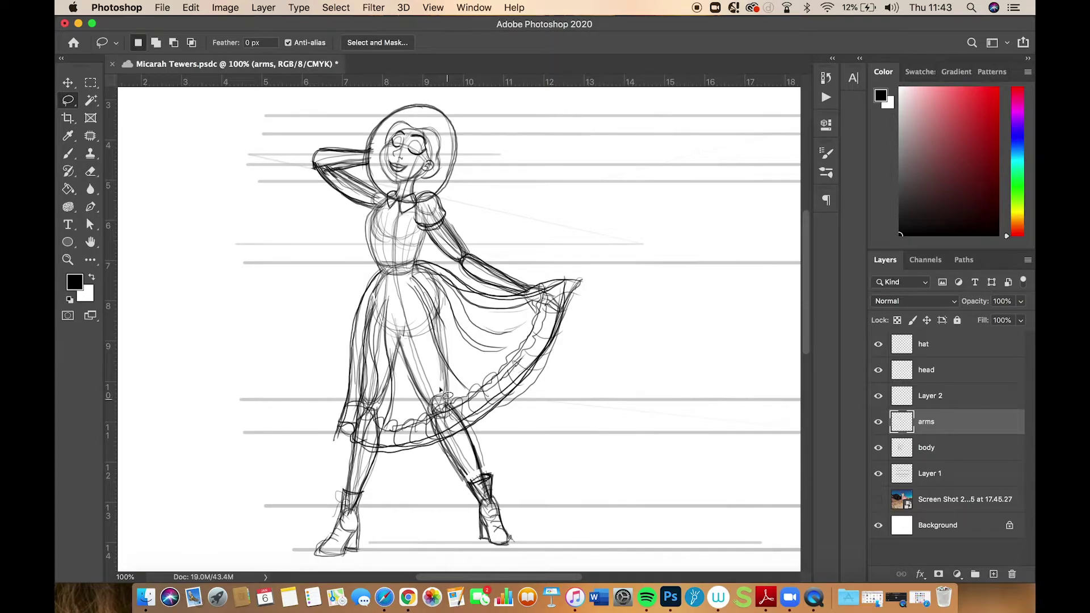
Lasso the striding right leg and boot on the body layer, scale them to 103.32% with Free Transform, apply and deselect
{"action": "mouse_move", "coordinate": [444, 473]}
{"action": "left_mouse_down"}
{"action": "mouse_move", "coordinate": [506, 568]}
{"action": "mouse_move", "coordinate": [514, 494]}
{"action": "mouse_move", "coordinate": [487, 431]}
{"action": "mouse_move", "coordinate": [449, 354]}
{"action": "mouse_move", "coordinate": [404, 351]}
{"action": "left_mouse_up"}
{"action": "key", "text": "super+t"}
{"action": "left_click", "coordinate": [638, 219]}
{"action": "left_click", "coordinate": [920, 449]}
{"action": "key", "text": "super+t"}
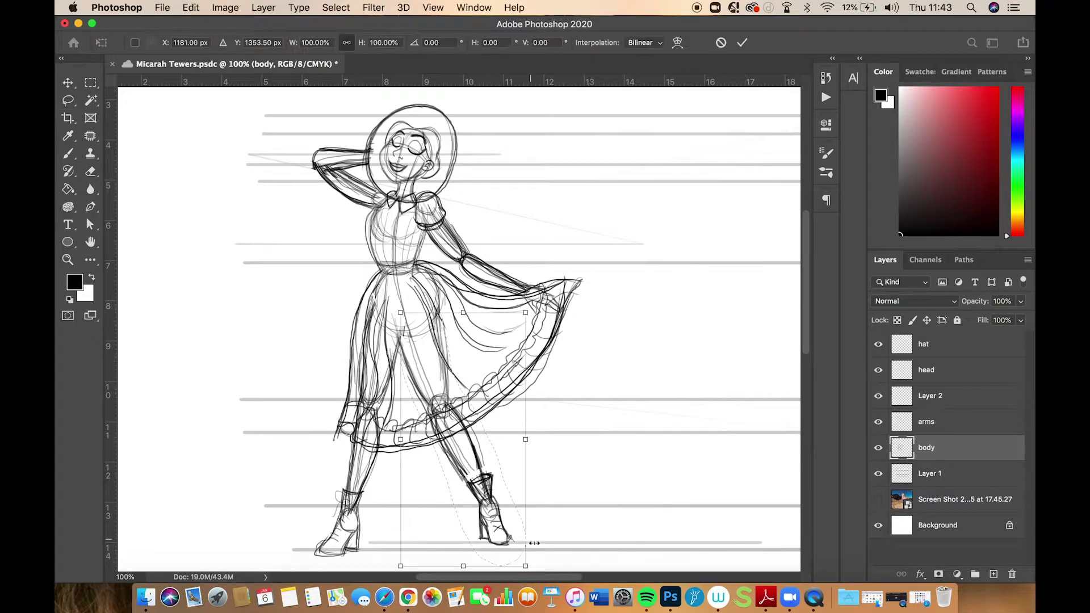
{"action": "mouse_move", "coordinate": [526, 565]}
{"action": "left_mouse_down"}
{"action": "mouse_move", "coordinate": [534, 574]}
{"action": "mouse_move", "coordinate": [530, 505]}
{"action": "mouse_move", "coordinate": [530, 568]}
{"action": "left_mouse_up"}
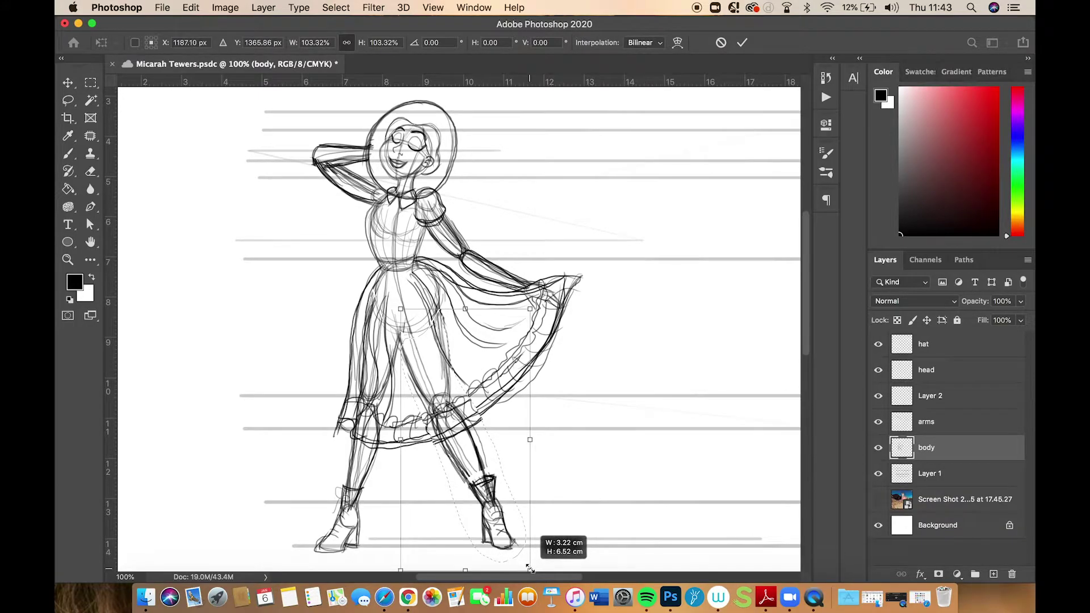
{"action": "key", "text": "Return"}
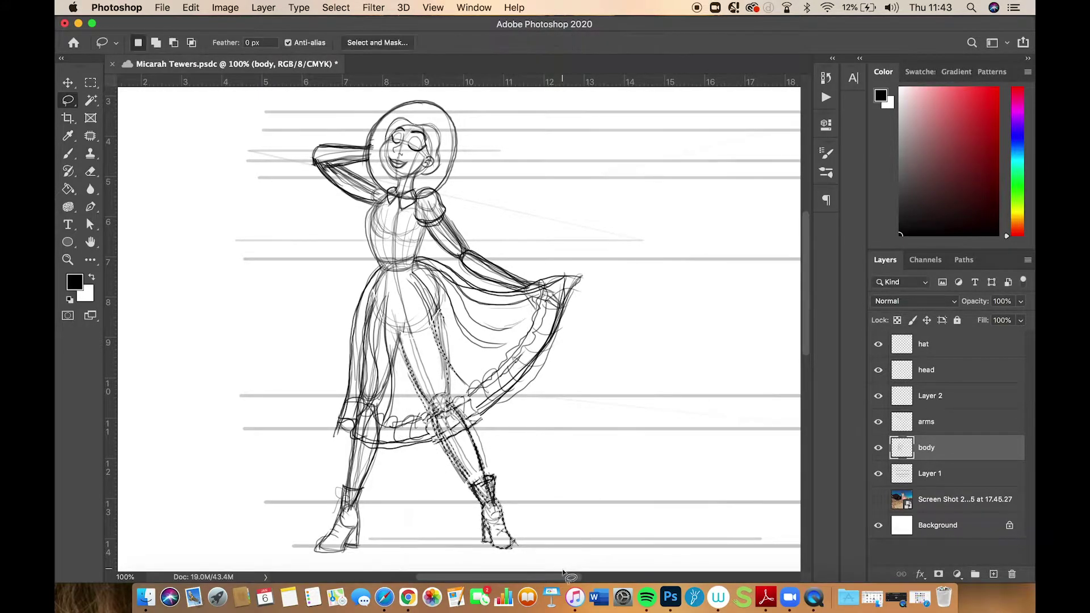
{"action": "right_click", "coordinate": [512, 523]}
{"action": "left_click", "coordinate": [561, 339]}
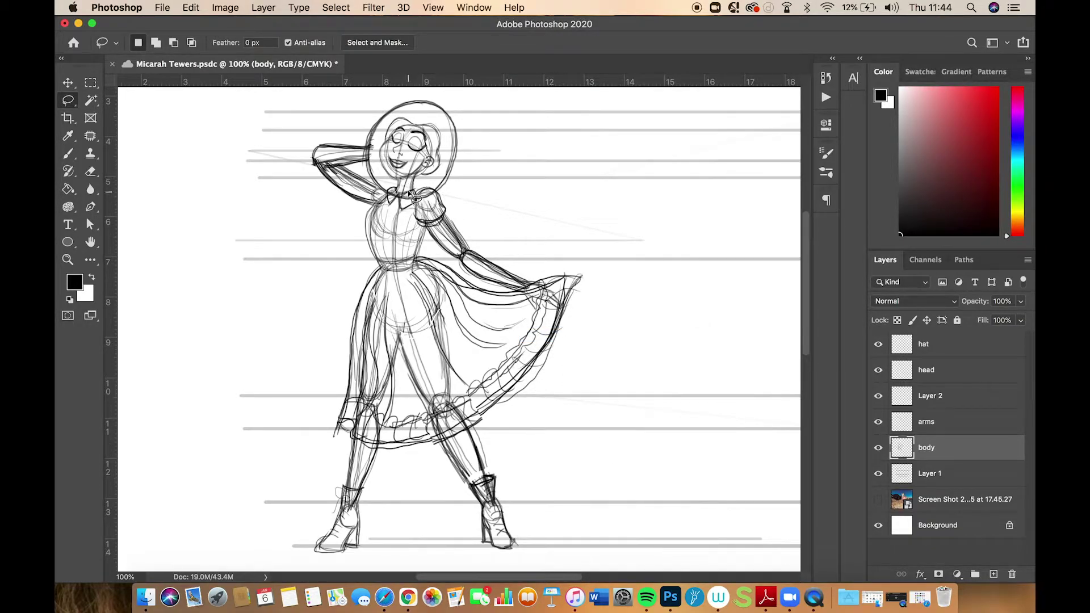
Brush in the left puff sleeve and darker bodice and waist contours on the arms layer, checking them against the reference photo
{"action": "left_click", "coordinate": [927, 423]}
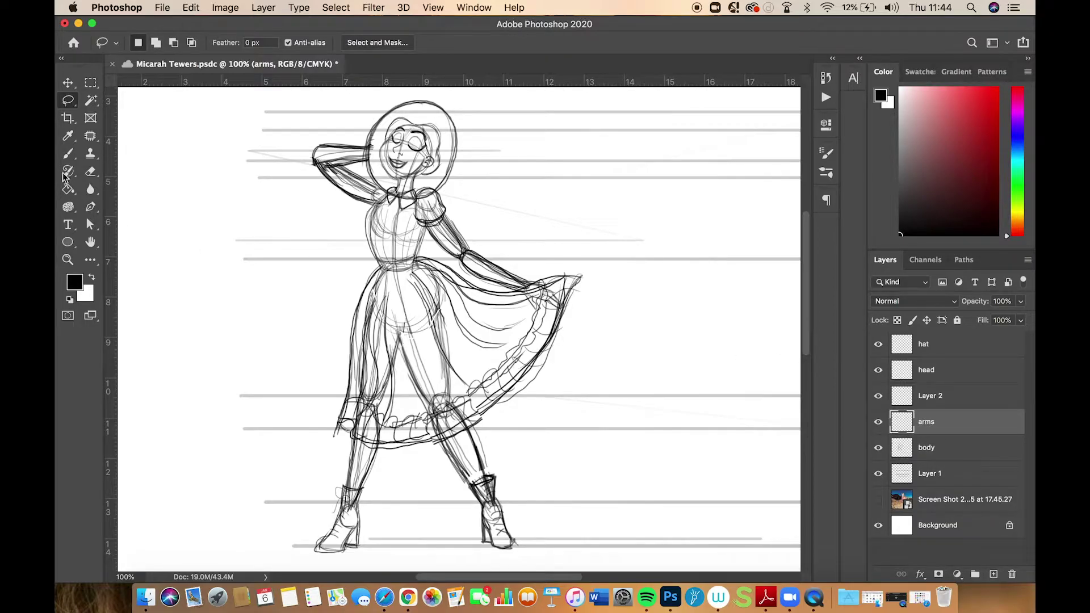
{"action": "left_click", "coordinate": [68, 154]}
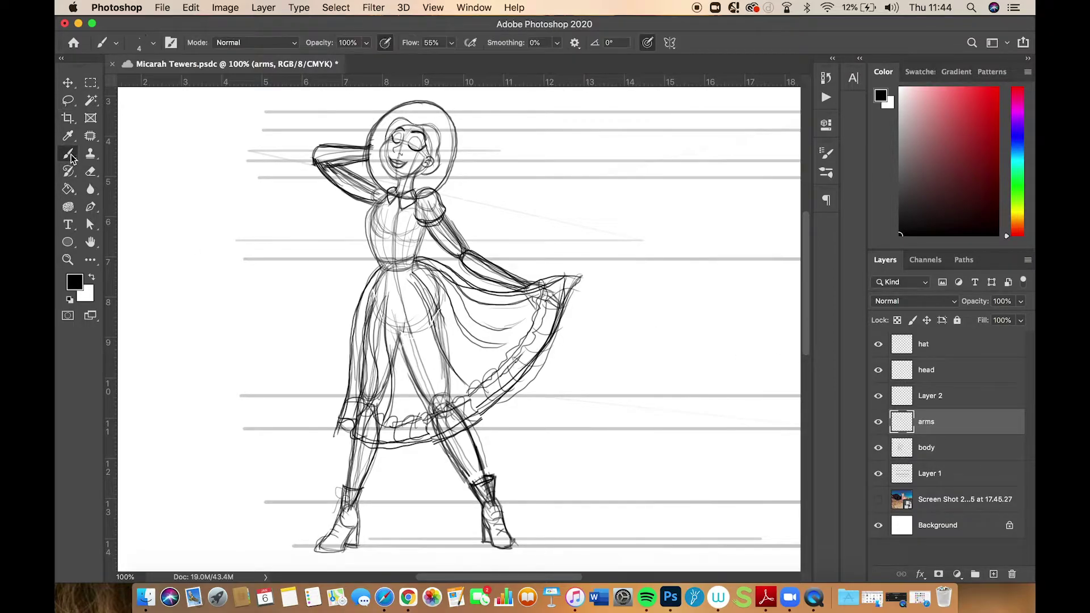
{"action": "left_click", "coordinate": [886, 501]}
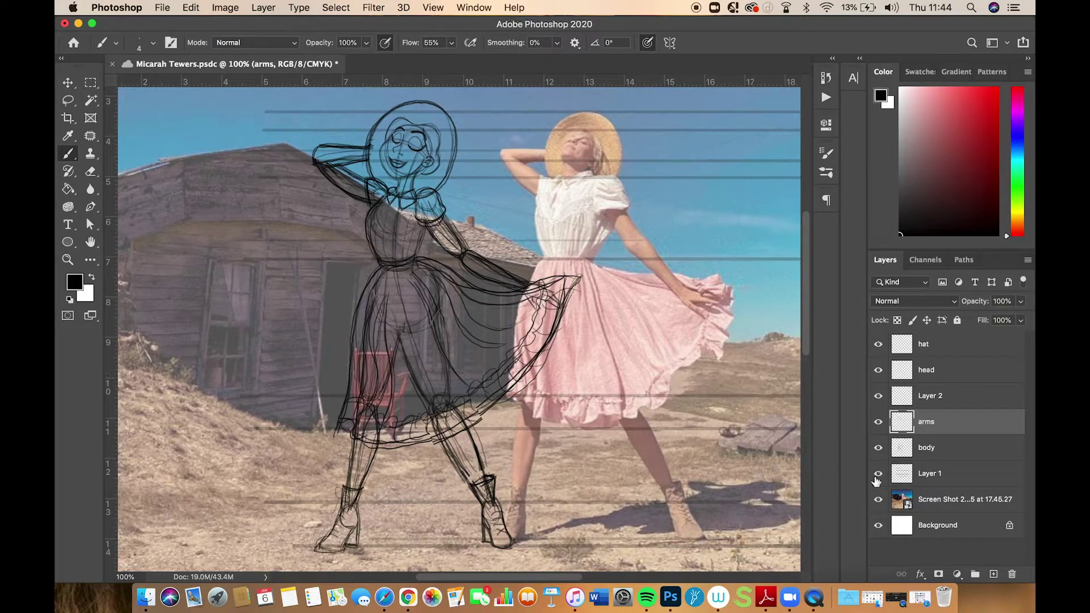
{"action": "left_click", "coordinate": [878, 499]}
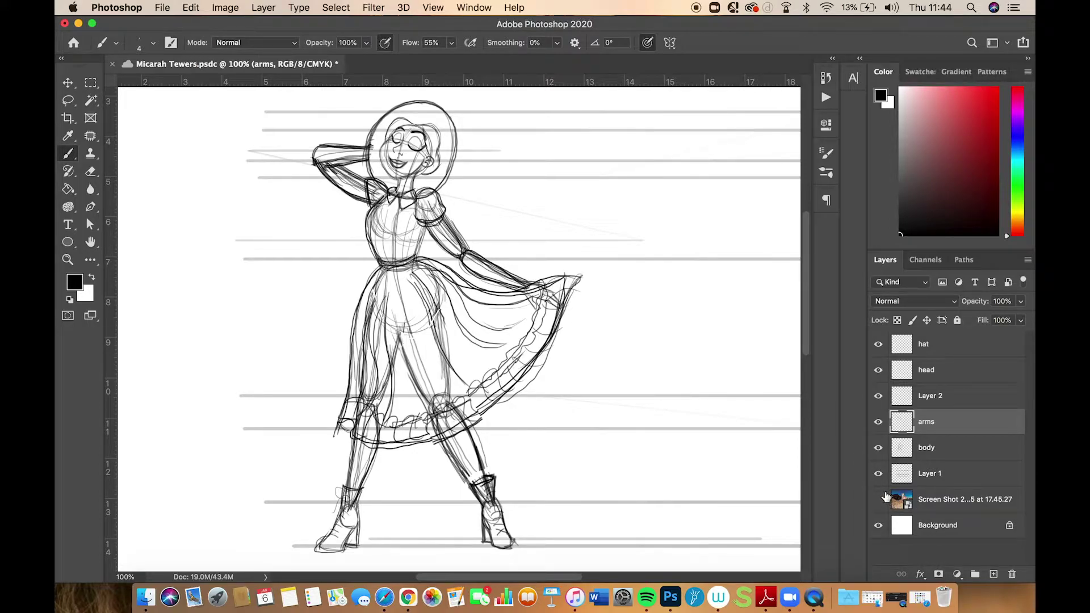
{"action": "left_click", "coordinate": [878, 500]}
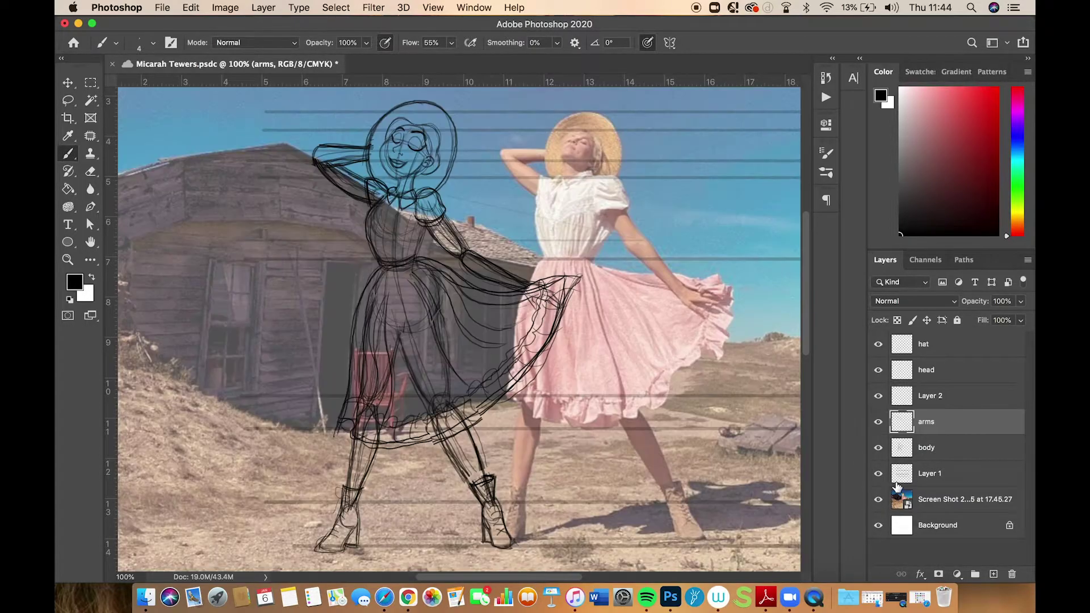
Hide the guide lines on Layer 1 and group the sketch layers from body up to hat
{"action": "left_click", "coordinate": [923, 455]}
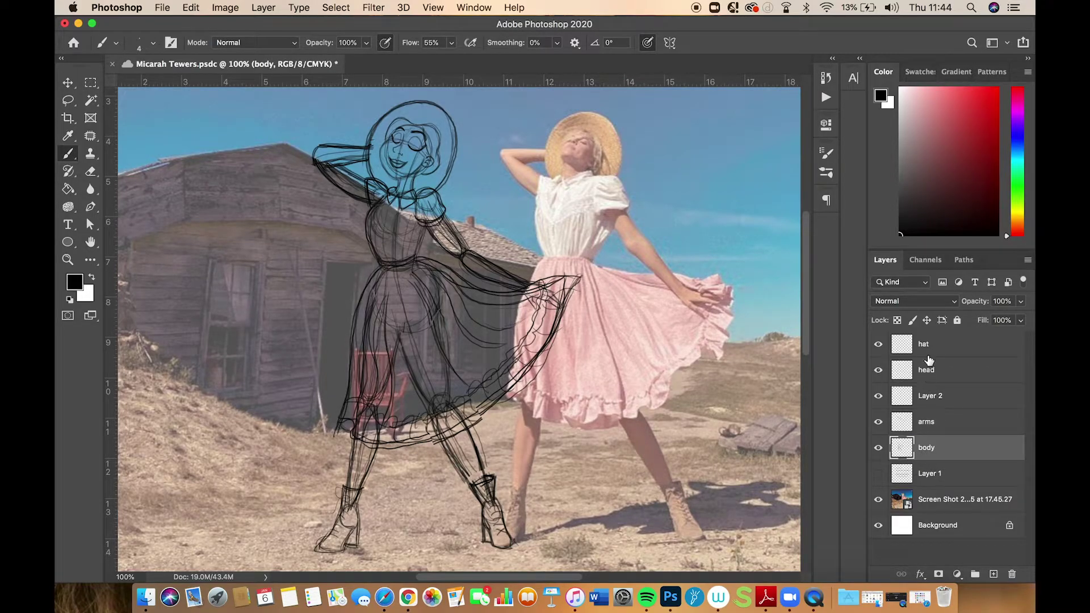
{"action": "left_click", "coordinate": [927, 351], "text": "shift"}
{"action": "left_click_drag", "start_coordinate": [948, 440], "coordinate": [981, 577]}
Move the grouped sketch onto the woman in the reference photo, scale it to 100.37% and apply the transform
{"action": "key", "text": "super+t"}
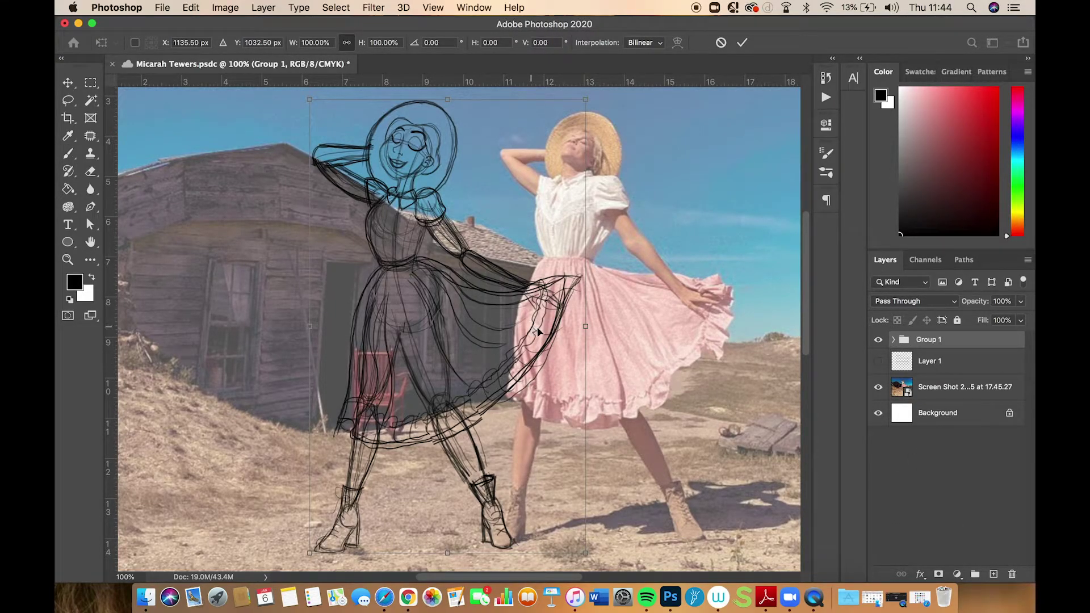
{"action": "left_click_drag", "start_coordinate": [538, 332], "coordinate": [708, 334]}
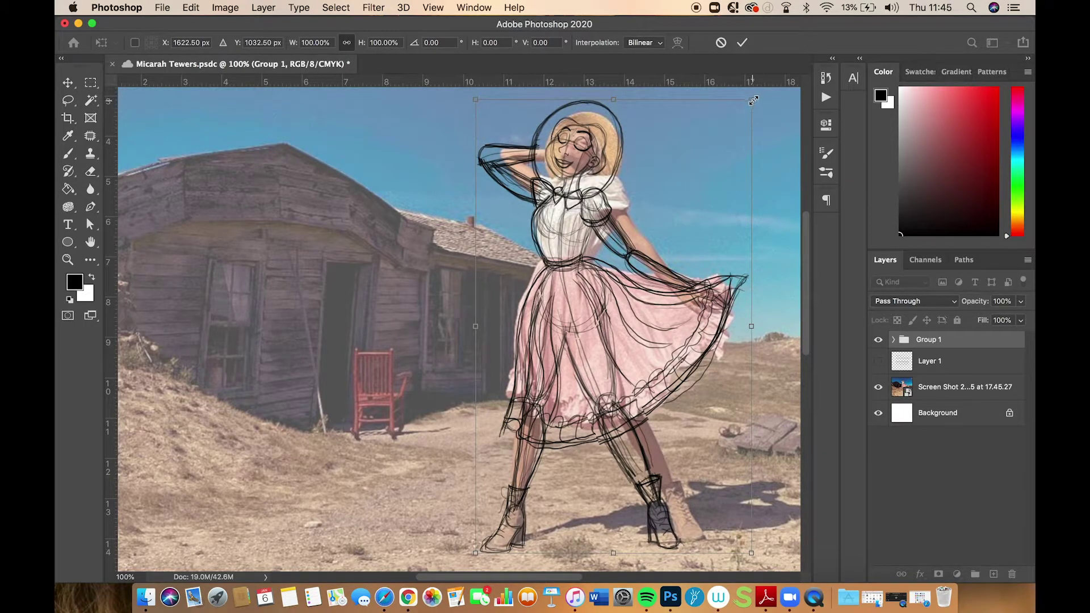
{"action": "mouse_move", "coordinate": [752, 99]}
{"action": "left_mouse_down"}
{"action": "mouse_move", "coordinate": [790, 83]}
{"action": "mouse_move", "coordinate": [758, 118]}
{"action": "left_mouse_up"}
{"action": "left_click_drag", "start_coordinate": [645, 271], "coordinate": [647, 271]}
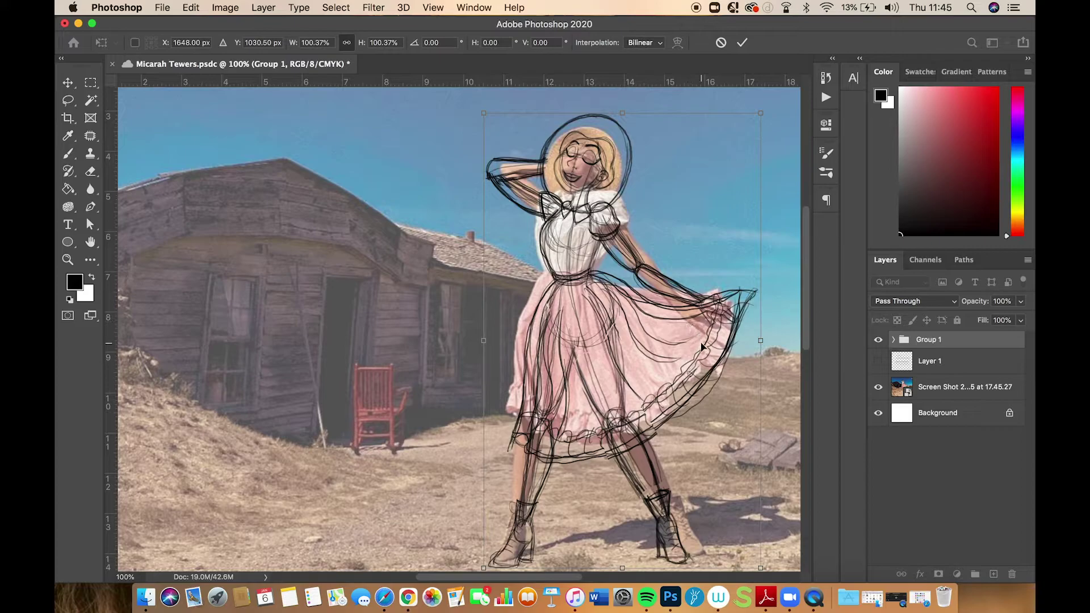
{"action": "key", "text": "Return"}
{"action": "key", "text": "b"}
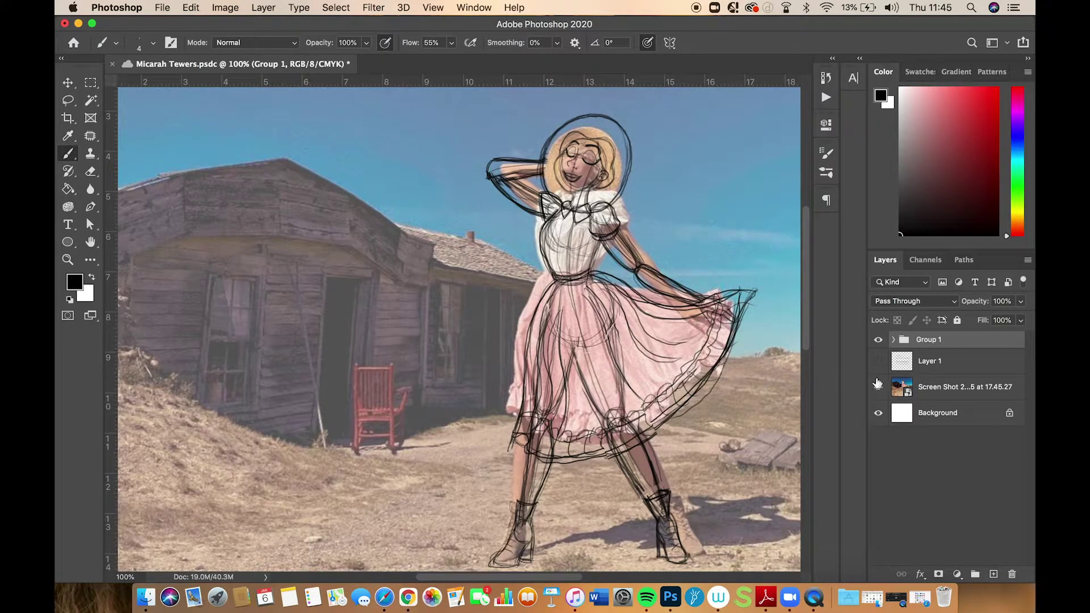
Expand Group 1 and make its arms layer active
{"action": "left_click", "coordinate": [879, 343]}
{"action": "left_click", "coordinate": [895, 340]}
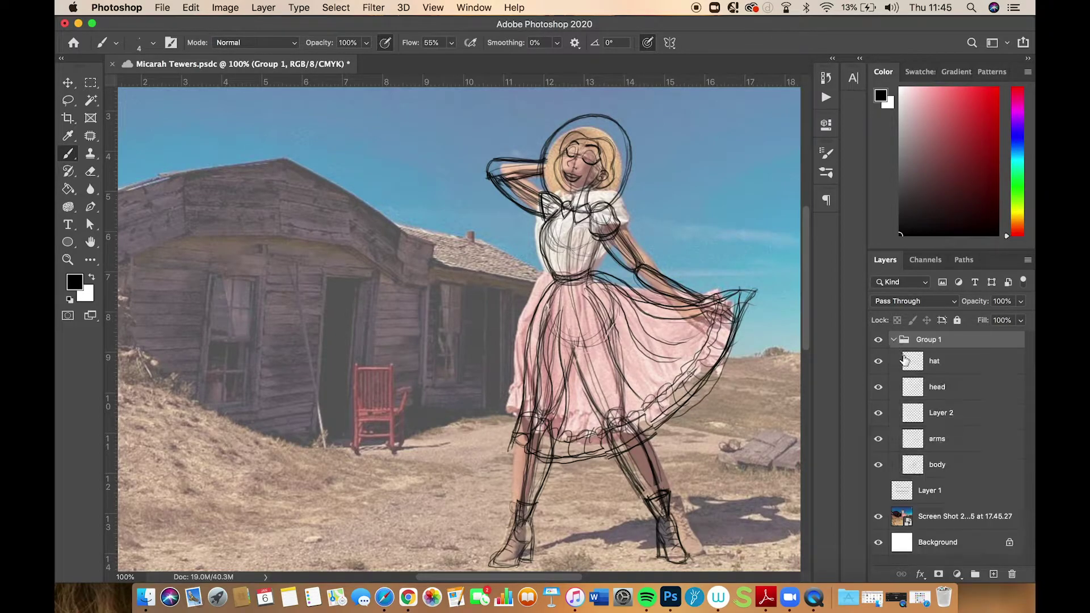
{"action": "left_click", "coordinate": [879, 361]}
{"action": "left_click", "coordinate": [937, 414]}
{"action": "left_click", "coordinate": [940, 440]}
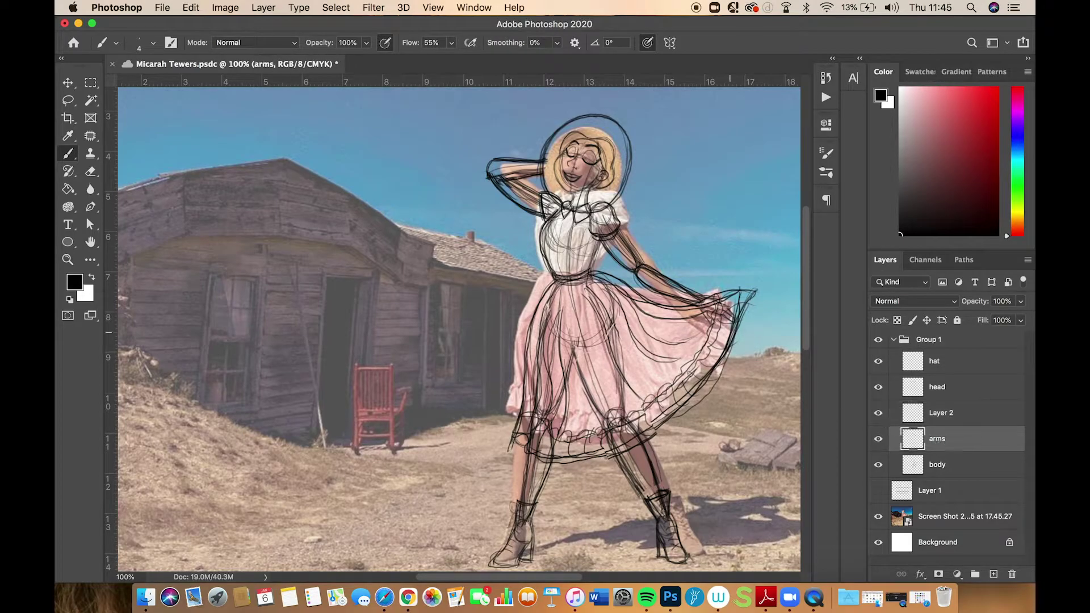
Lasso the raised left arm and its sleeve, shift them slightly towards the hat with Free Transform, apply and deselect
{"action": "left_click", "coordinate": [69, 102]}
{"action": "key", "text": "super+equal"}
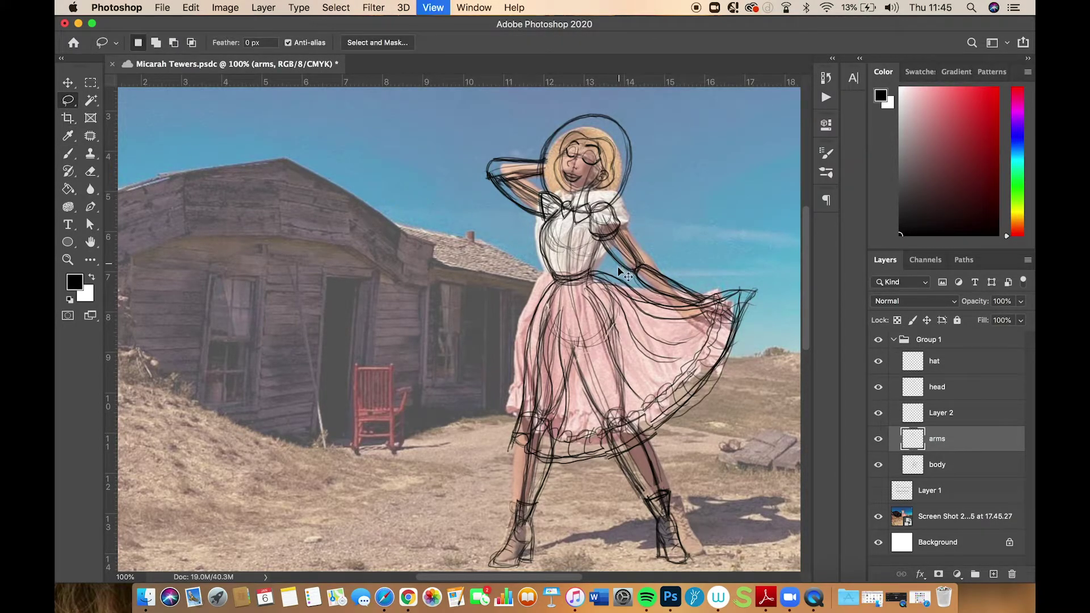
{"action": "mouse_move", "coordinate": [677, 189]}
{"action": "left_mouse_down"}
{"action": "mouse_move", "coordinate": [422, 434]}
{"action": "mouse_move", "coordinate": [435, 423]}
{"action": "left_mouse_up"}
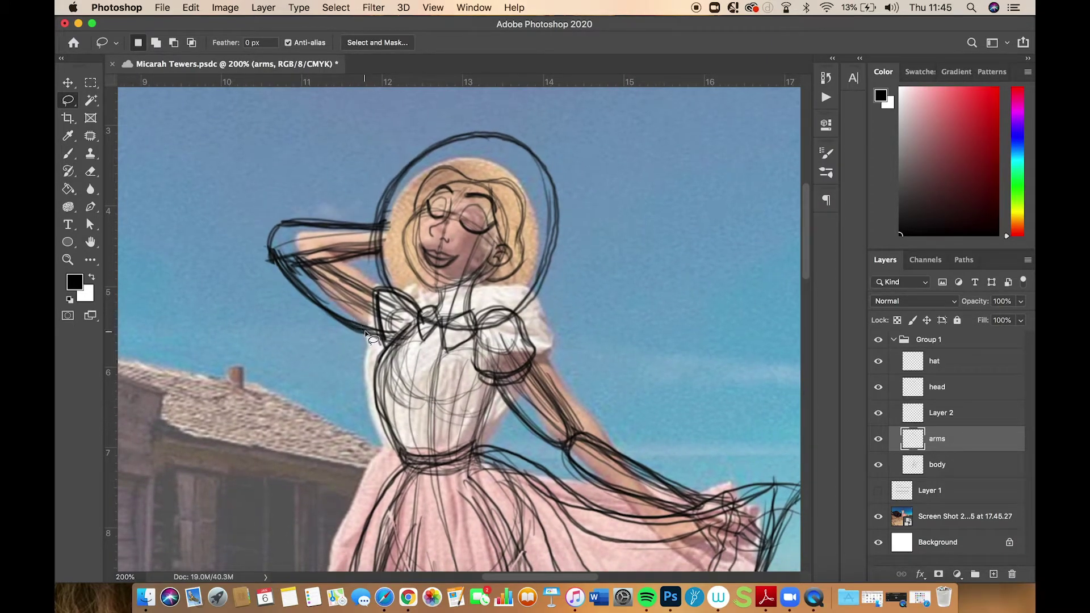
{"action": "mouse_move", "coordinate": [354, 339]}
{"action": "left_mouse_down"}
{"action": "mouse_move", "coordinate": [384, 347]}
{"action": "mouse_move", "coordinate": [415, 315]}
{"action": "mouse_move", "coordinate": [399, 293]}
{"action": "mouse_move", "coordinate": [350, 270]}
{"action": "mouse_move", "coordinate": [379, 253]}
{"action": "mouse_move", "coordinate": [378, 215]}
{"action": "mouse_move", "coordinate": [296, 205]}
{"action": "mouse_move", "coordinate": [263, 281]}
{"action": "left_mouse_up"}
{"action": "left_click_drag", "start_coordinate": [352, 346], "coordinate": [354, 344]}
{"action": "left_click_drag", "start_coordinate": [393, 292], "coordinate": [396, 294]}
{"action": "left_click", "coordinate": [68, 84]}
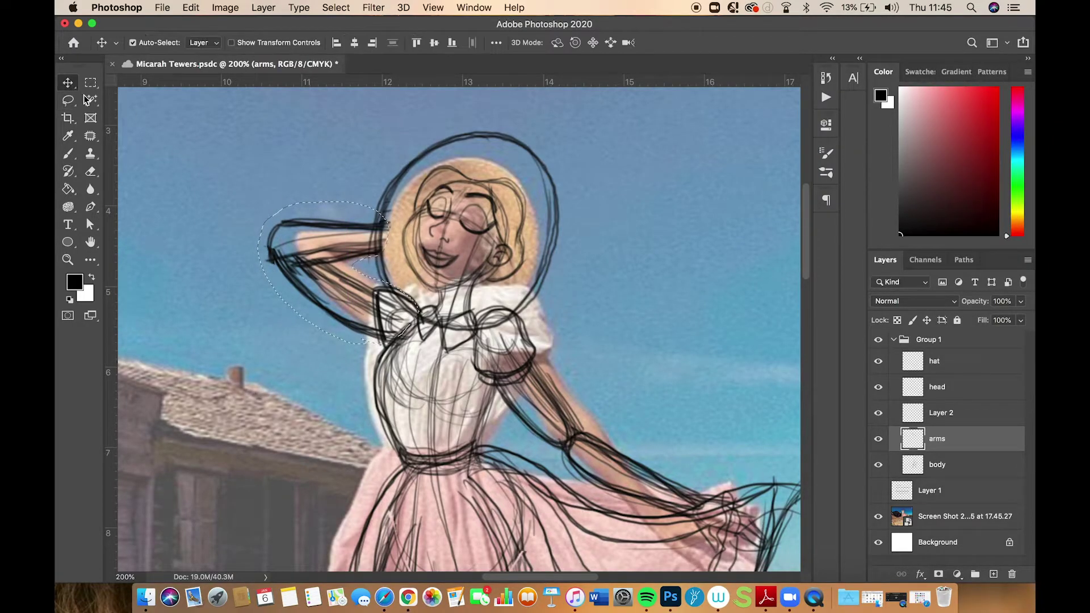
{"action": "key", "text": "super+t"}
{"action": "key", "text": "super+t"}
{"action": "left_click_drag", "start_coordinate": [366, 250], "coordinate": [394, 284]}
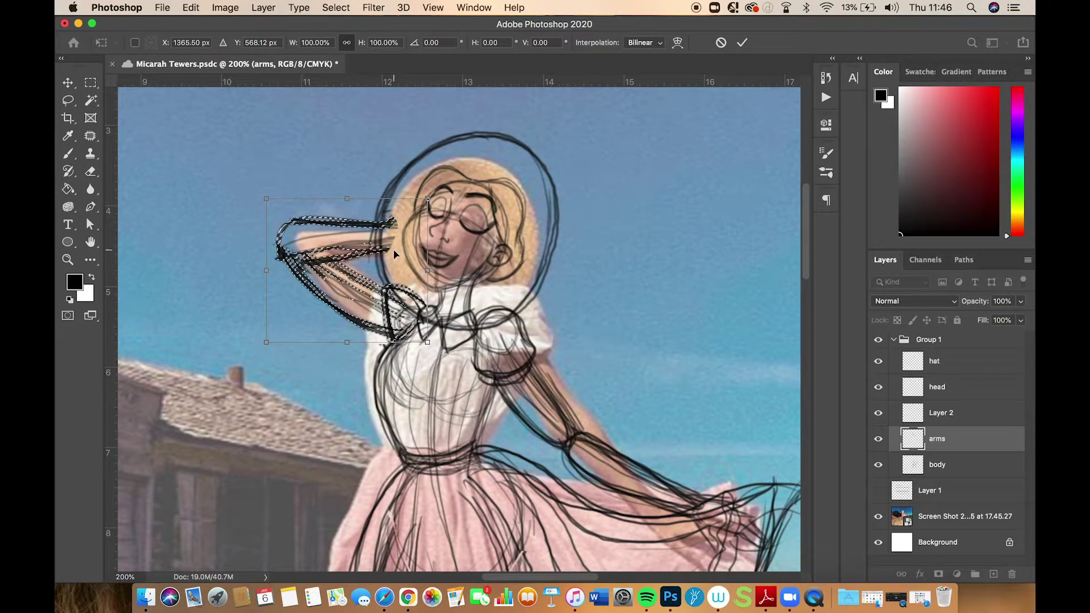
{"action": "key", "text": "Return"}
{"action": "right_click", "coordinate": [412, 272]}
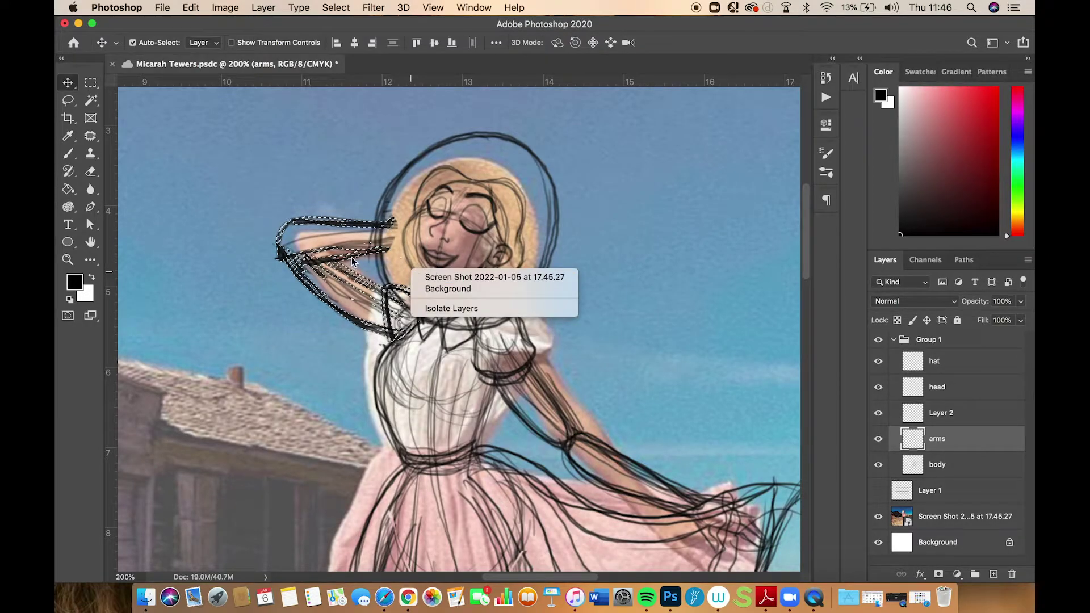
{"action": "key", "text": "Escape"}
{"action": "key", "text": "w"}
{"action": "right_click", "coordinate": [387, 258]}
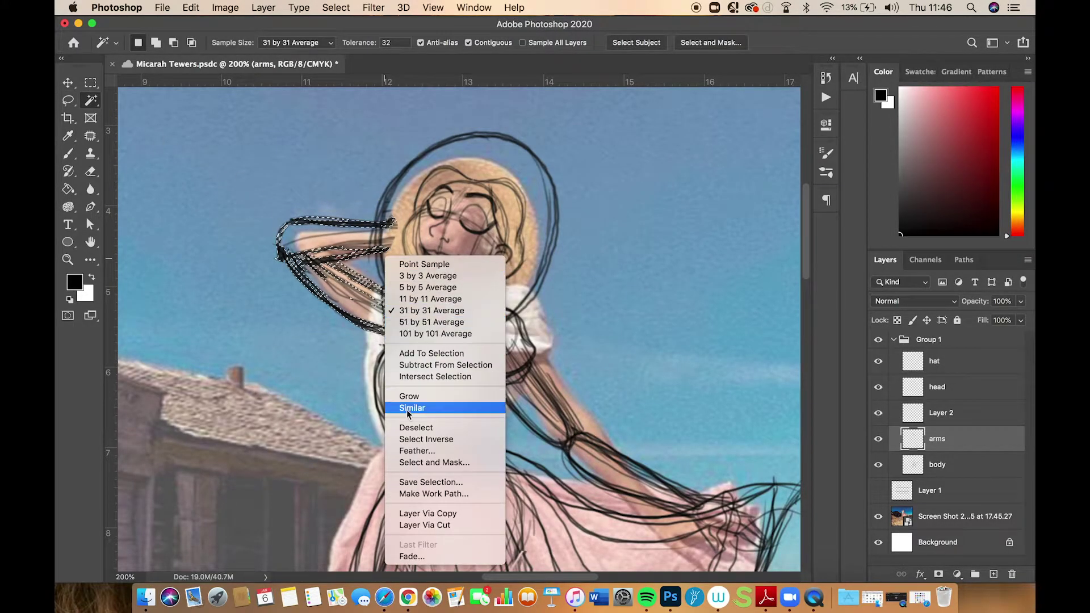
{"action": "left_click", "coordinate": [416, 427]}
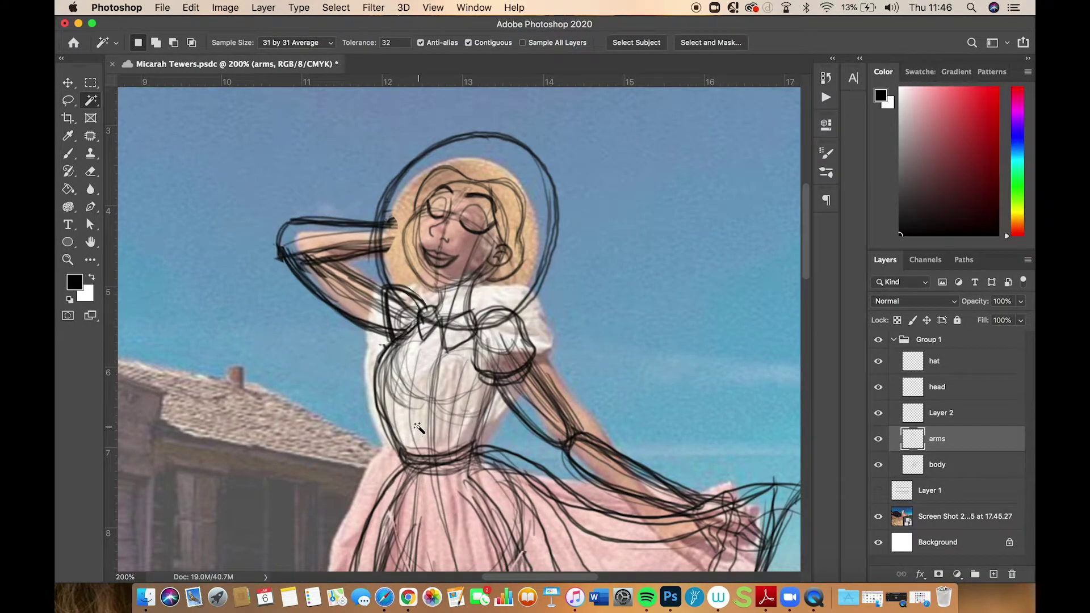
Try to scale the lassoed bodice and extended right arm to 103.37%, undo the change and clear the selection
{"action": "left_click", "coordinate": [69, 101]}
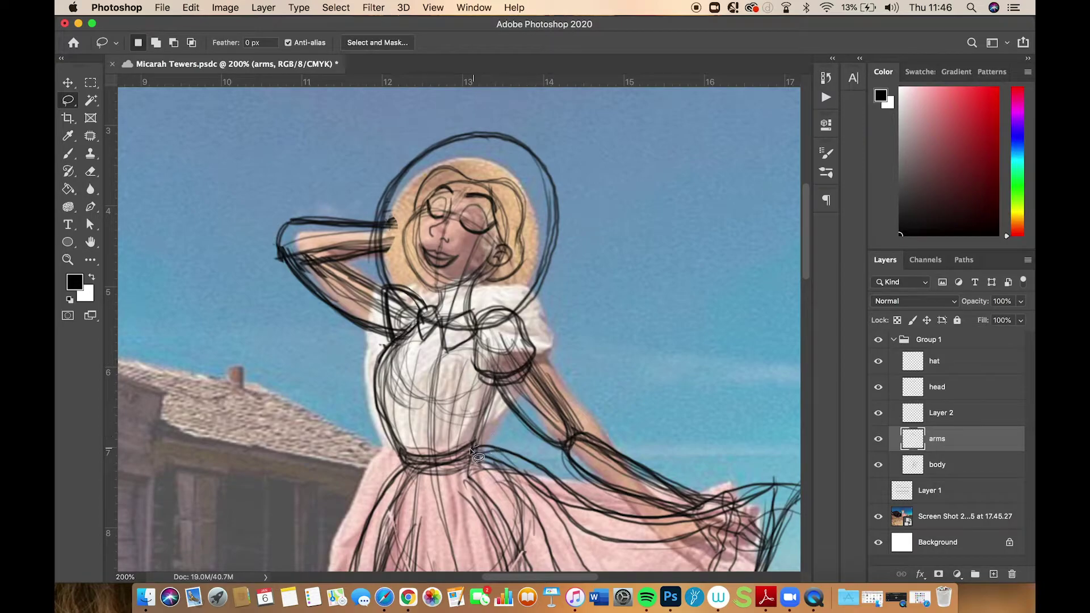
{"action": "mouse_move", "coordinate": [471, 449]}
{"action": "left_mouse_down"}
{"action": "mouse_move", "coordinate": [395, 462]}
{"action": "mouse_move", "coordinate": [370, 397]}
{"action": "mouse_move", "coordinate": [375, 349]}
{"action": "mouse_move", "coordinate": [413, 340]}
{"action": "mouse_move", "coordinate": [441, 284]}
{"action": "left_mouse_up"}
{"action": "mouse_move", "coordinate": [504, 271]}
{"action": "left_mouse_down"}
{"action": "mouse_move", "coordinate": [543, 306]}
{"action": "mouse_move", "coordinate": [591, 386]}
{"action": "mouse_move", "coordinate": [743, 466]}
{"action": "mouse_move", "coordinate": [709, 487]}
{"action": "mouse_move", "coordinate": [734, 501]}
{"action": "left_mouse_up"}
{"action": "mouse_move", "coordinate": [771, 536]}
{"action": "left_mouse_down"}
{"action": "mouse_move", "coordinate": [722, 535]}
{"action": "mouse_move", "coordinate": [727, 551]}
{"action": "mouse_move", "coordinate": [713, 551]}
{"action": "mouse_move", "coordinate": [683, 521]}
{"action": "mouse_move", "coordinate": [569, 479]}
{"action": "mouse_move", "coordinate": [498, 402]}
{"action": "mouse_move", "coordinate": [491, 442]}
{"action": "left_mouse_up"}
{"action": "key", "text": "super+t"}
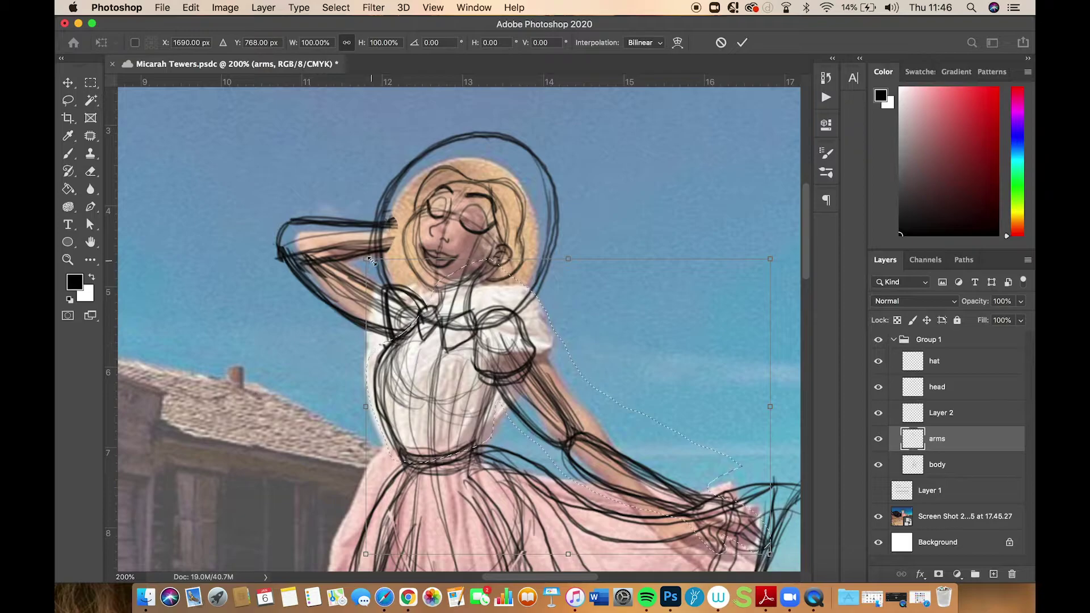
{"action": "mouse_move", "coordinate": [367, 263]}
{"action": "left_mouse_down"}
{"action": "mouse_move", "coordinate": [345, 250]}
{"action": "mouse_move", "coordinate": [348, 259]}
{"action": "left_mouse_up"}
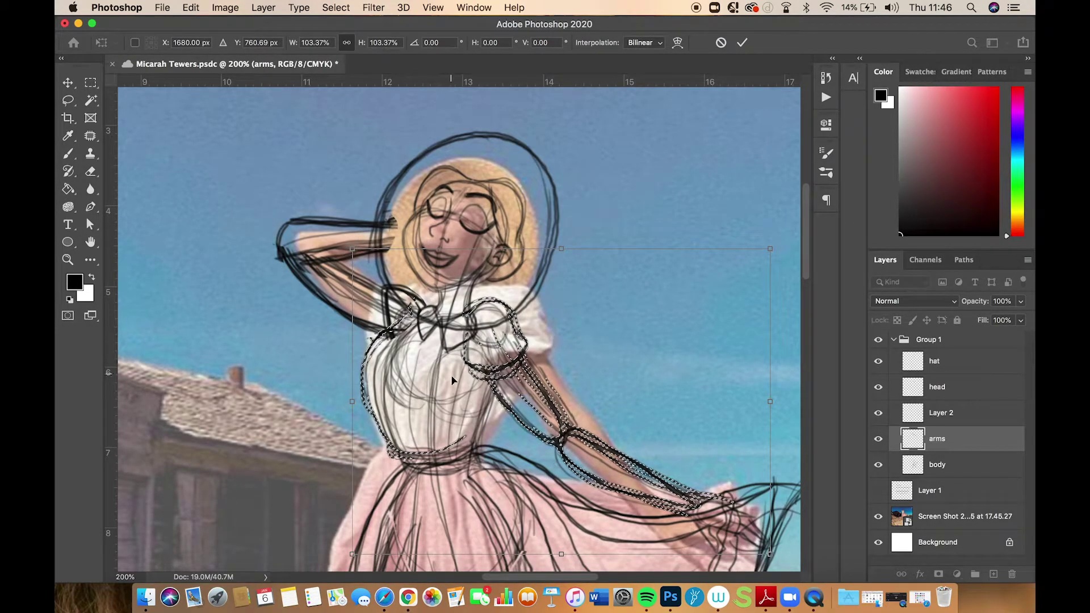
{"action": "key", "text": "Return"}
{"action": "key", "text": "super+z"}
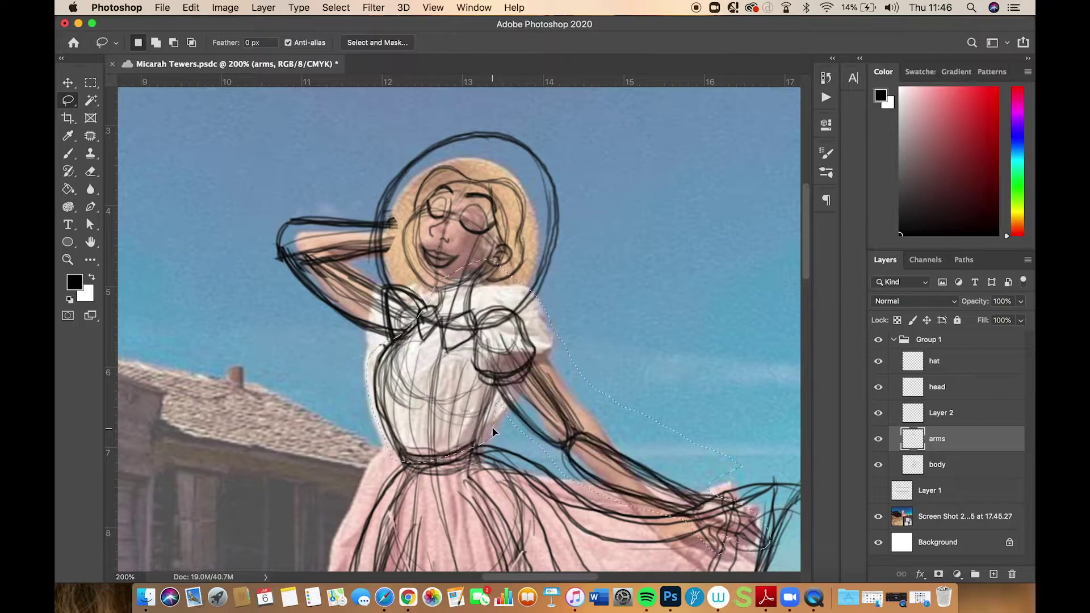
{"action": "right_click", "coordinate": [482, 345]}
{"action": "left_click", "coordinate": [503, 336]}
Compare the whole figure sketch with the reference photo, collapsing Group 1 and toggling its visibility
{"action": "key", "text": "super+minus"}
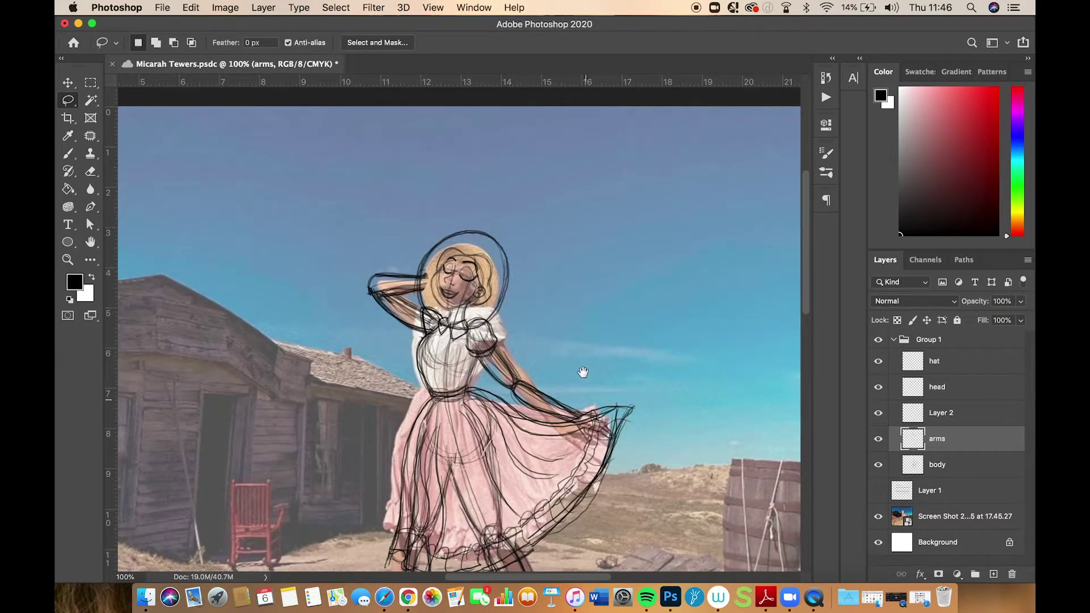
{"action": "scroll", "coordinate": [577, 312], "scroll_direction": "down", "scroll_amount": 3}
{"action": "scroll", "coordinate": [584, 307], "scroll_direction": "down", "scroll_amount": 4}
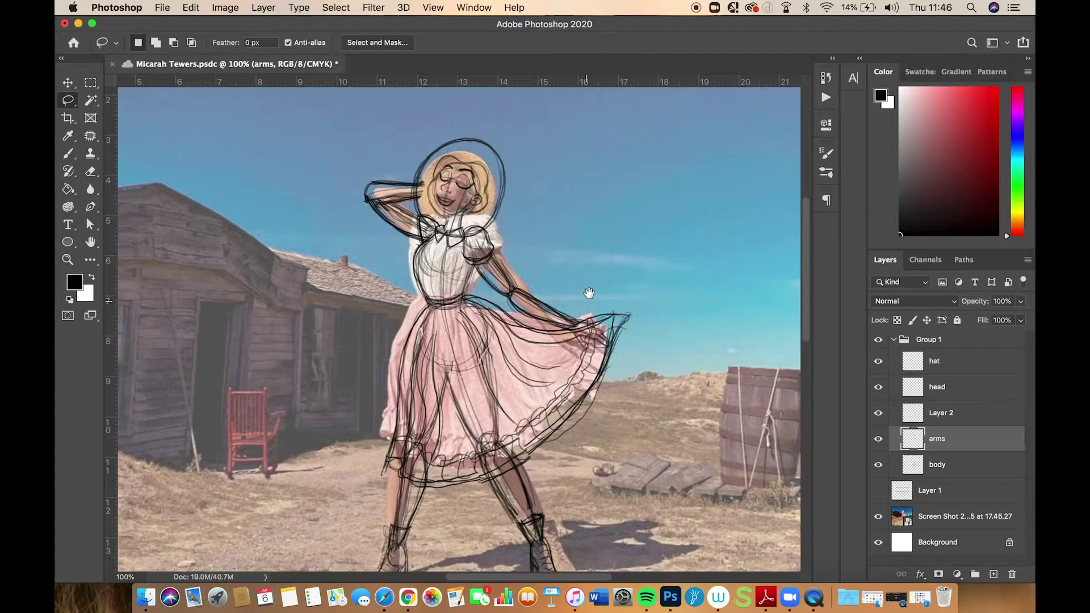
{"action": "scroll", "coordinate": [594, 265], "scroll_direction": "down", "scroll_amount": 2}
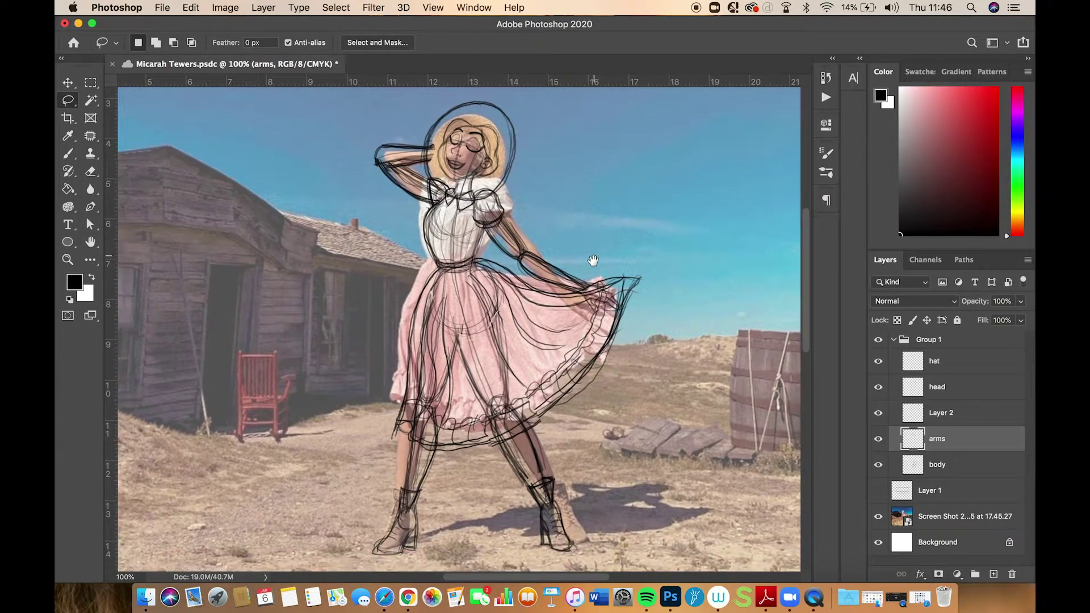
{"action": "scroll", "coordinate": [594, 260], "scroll_direction": "up", "scroll_amount": 3}
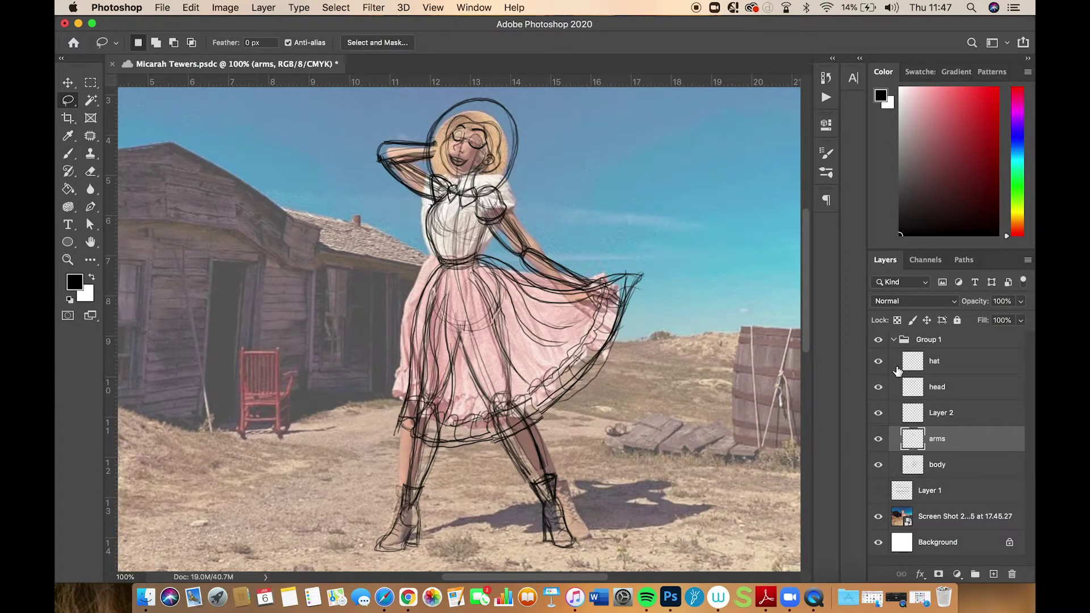
{"action": "left_click", "coordinate": [893, 341]}
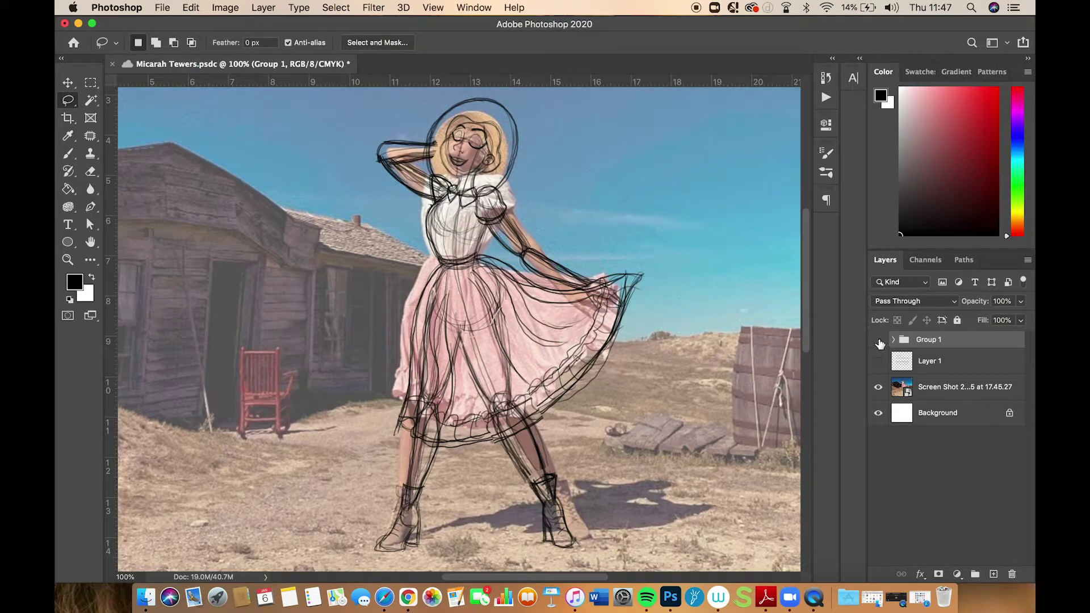
{"action": "left_click", "coordinate": [879, 340]}
{"action": "left_click", "coordinate": [879, 343]}
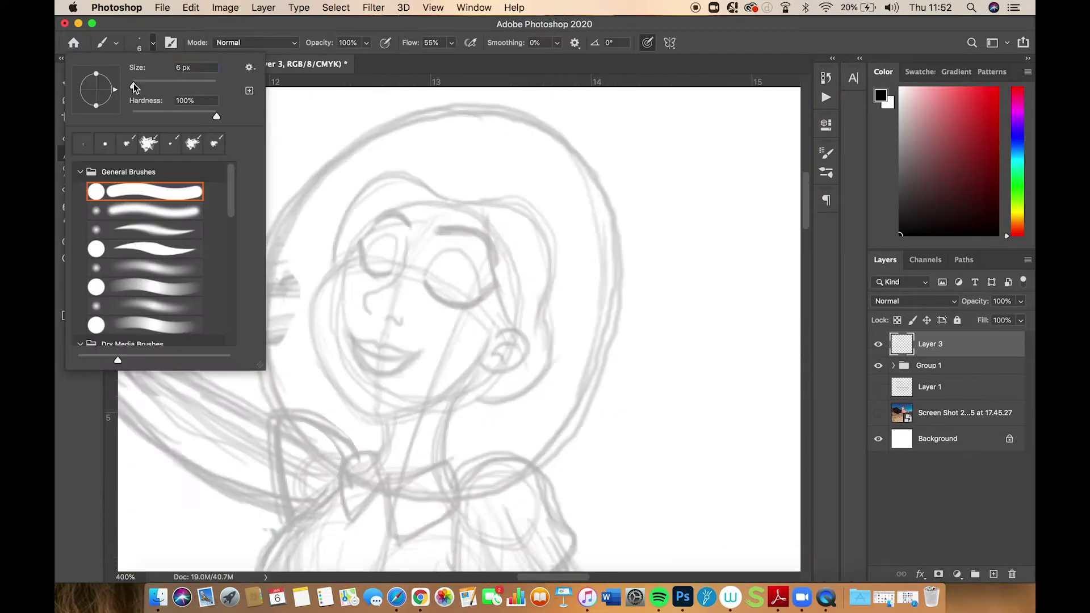
Ink the facial features and jawline on Layer 3 over the faded sketch with a size 6 brush
{"action": "left_click_drag", "start_coordinate": [425, 282], "coordinate": [498, 287]}
{"action": "left_click_drag", "start_coordinate": [405, 239], "coordinate": [366, 311]}
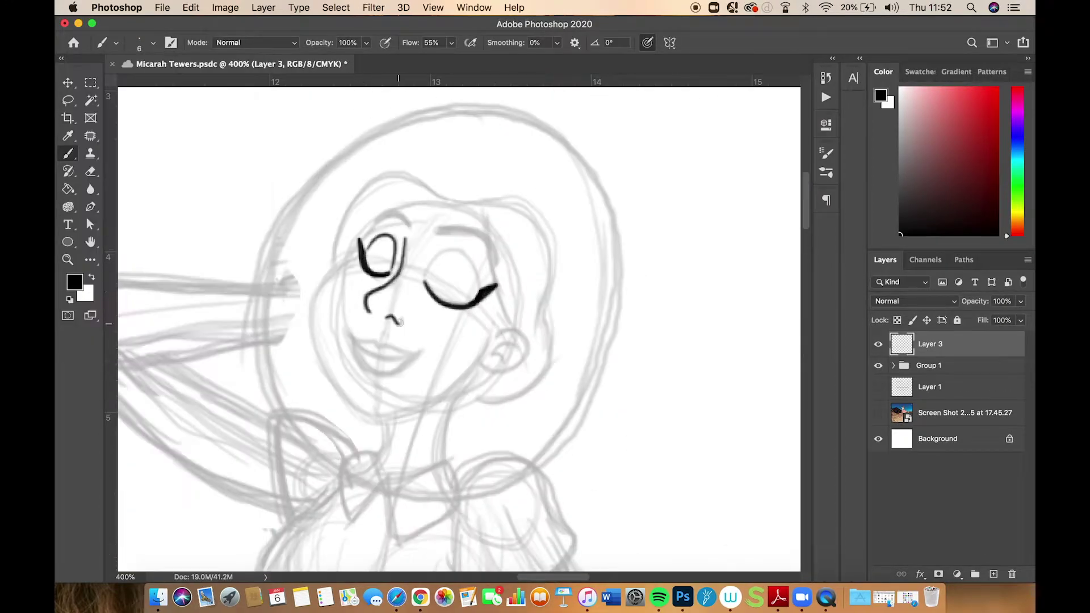
{"action": "left_click_drag", "start_coordinate": [376, 219], "coordinate": [410, 229]}
{"action": "left_click_drag", "start_coordinate": [387, 317], "coordinate": [401, 323]}
{"action": "left_click_drag", "start_coordinate": [438, 230], "coordinate": [499, 265]}
{"action": "left_click_drag", "start_coordinate": [344, 262], "coordinate": [490, 342]}
{"action": "left_click_drag", "start_coordinate": [354, 340], "coordinate": [423, 351]}
{"action": "left_click_drag", "start_coordinate": [428, 272], "coordinate": [478, 284]}
Ink the wavy hair around the face, the ear and the neck lines on Layer 3
{"action": "left_click_drag", "start_coordinate": [426, 185], "coordinate": [331, 272]}
{"action": "mouse_move", "coordinate": [451, 198]}
{"action": "left_mouse_down"}
{"action": "mouse_move", "coordinate": [544, 376]}
{"action": "mouse_move", "coordinate": [462, 397]}
{"action": "left_mouse_up"}
{"action": "left_click_drag", "start_coordinate": [397, 398], "coordinate": [450, 343]}
{"action": "left_click_drag", "start_coordinate": [439, 363], "coordinate": [400, 464]}
{"action": "left_click_drag", "start_coordinate": [341, 341], "coordinate": [462, 340]}
Ink the hat brim, raised arm and blouse contours on Layer 3, including the collar, waistband and right sleeve
{"action": "left_click_drag", "start_coordinate": [293, 294], "coordinate": [315, 295]}
{"action": "left_click_drag", "start_coordinate": [500, 426], "coordinate": [463, 231]}
{"action": "mouse_move", "coordinate": [455, 217]}
{"action": "left_mouse_down"}
{"action": "mouse_move", "coordinate": [445, 467]}
{"action": "mouse_move", "coordinate": [590, 465]}
{"action": "left_mouse_up"}
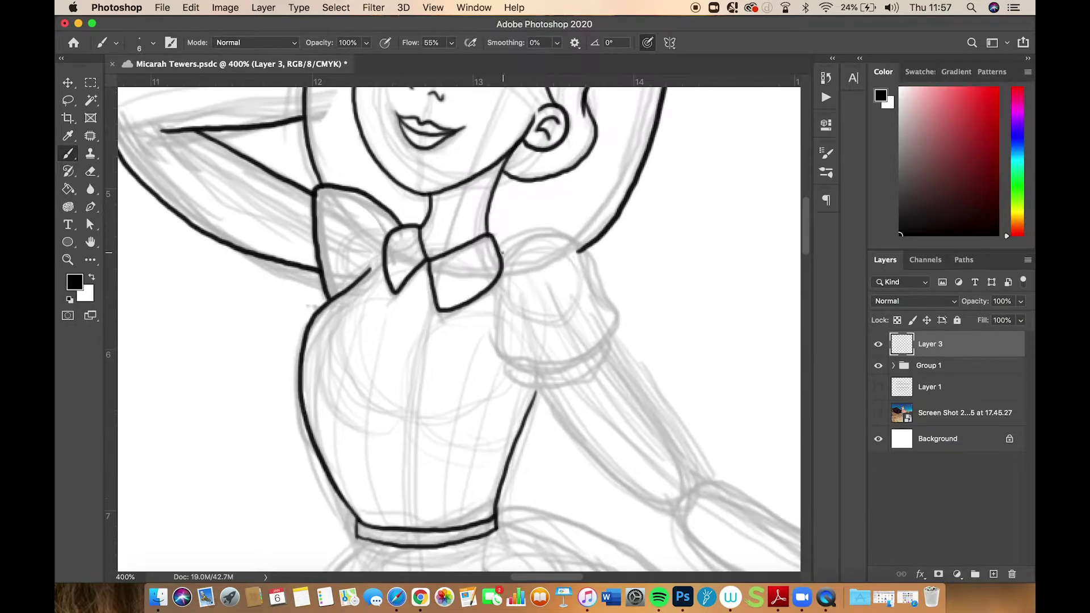
{"action": "left_click_drag", "start_coordinate": [573, 332], "coordinate": [674, 477]}
{"action": "mouse_move", "coordinate": [624, 363]}
{"action": "left_mouse_down"}
{"action": "mouse_move", "coordinate": [448, 281]}
{"action": "mouse_move", "coordinate": [568, 545]}
{"action": "left_mouse_up"}
Hide the sketch and ink, show the reference photo, and trace the blouse's V-shaped pleats and wavy centre frill on a new layer
{"action": "left_click", "coordinate": [879, 366]}
{"action": "left_click", "coordinate": [879, 413]}
{"action": "left_click", "coordinate": [994, 574]}
{"action": "left_click", "coordinate": [878, 370]}
{"action": "left_click_drag", "start_coordinate": [370, 366], "coordinate": [360, 448]}
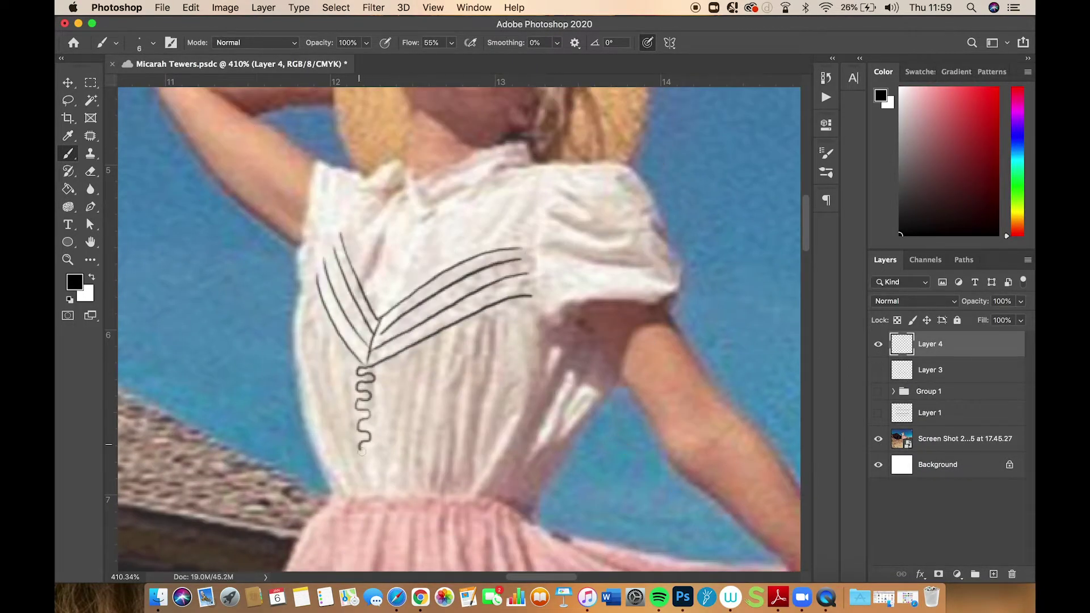
Transform the traced blouse detail to fit the inked bodice and ink lines on the puff sleeve
{"action": "key", "text": "super+t"}
{"action": "left_click_drag", "start_coordinate": [432, 517], "coordinate": [456, 517]}
{"action": "key", "text": "Return"}
{"action": "left_click_drag", "start_coordinate": [526, 242], "coordinate": [606, 279]}
Hide the photo, show the sketch group, and ink the lowered arm and the skirt outline on Layer 3
{"action": "left_click", "coordinate": [930, 370]}
{"action": "key", "text": "super+minus"}
{"action": "key", "text": "super+minus"}
{"action": "left_click", "coordinate": [879, 439]}
{"action": "left_click", "coordinate": [878, 391]}
{"action": "mouse_move", "coordinate": [694, 169]}
{"action": "left_mouse_down"}
{"action": "mouse_move", "coordinate": [317, 507]}
{"action": "mouse_move", "coordinate": [232, 479]}
{"action": "left_mouse_up"}
{"action": "left_click_drag", "start_coordinate": [264, 434], "coordinate": [628, 215]}
{"action": "left_click_drag", "start_coordinate": [230, 404], "coordinate": [264, 404]}
{"action": "key", "text": "super+plus"}
Ink the looped ruffle band along the skirt's lower edge up to the raised corner on Layer 3
{"action": "left_click_drag", "start_coordinate": [245, 499], "coordinate": [463, 402]}
{"action": "left_click_drag", "start_coordinate": [284, 431], "coordinate": [656, 415]}
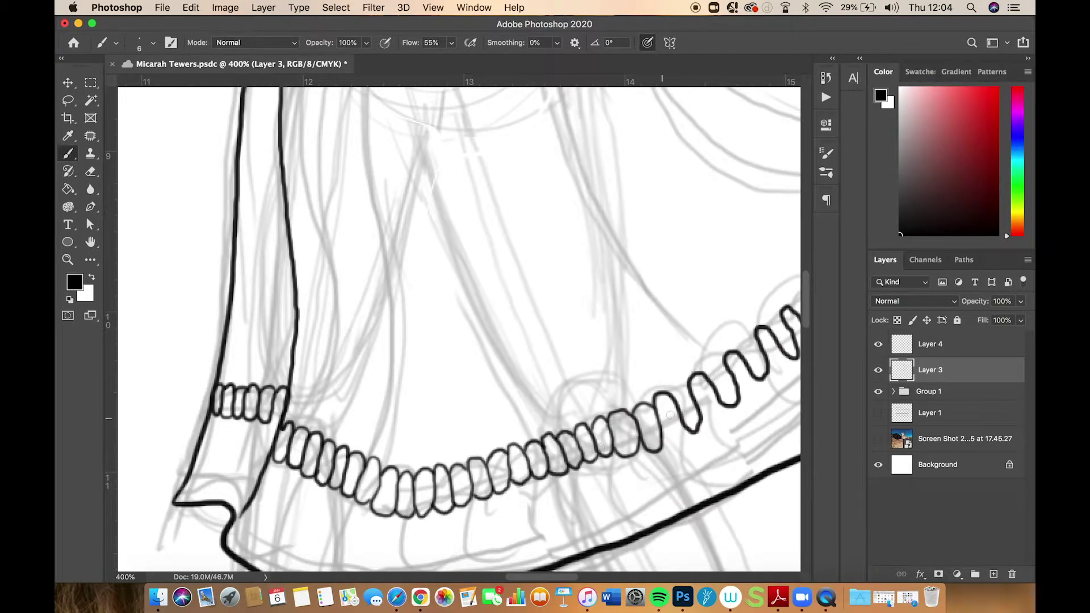
{"action": "left_click_drag", "start_coordinate": [624, 341], "coordinate": [398, 425]}
{"action": "left_click_drag", "start_coordinate": [429, 502], "coordinate": [756, 218]}
{"action": "mouse_move", "coordinate": [755, 213]}
{"action": "left_mouse_down"}
{"action": "mouse_move", "coordinate": [677, 245]}
{"action": "mouse_move", "coordinate": [795, 255]}
{"action": "left_mouse_up"}
Show the reference photo behind the sketch and ink the long fold lines at the front of the skirt
{"action": "key", "text": "super+minus"}
{"action": "left_click", "coordinate": [878, 439]}
{"action": "key", "text": "super+minus"}
{"action": "left_click_drag", "start_coordinate": [328, 280], "coordinate": [318, 445]}
{"action": "key", "text": "super+plus"}
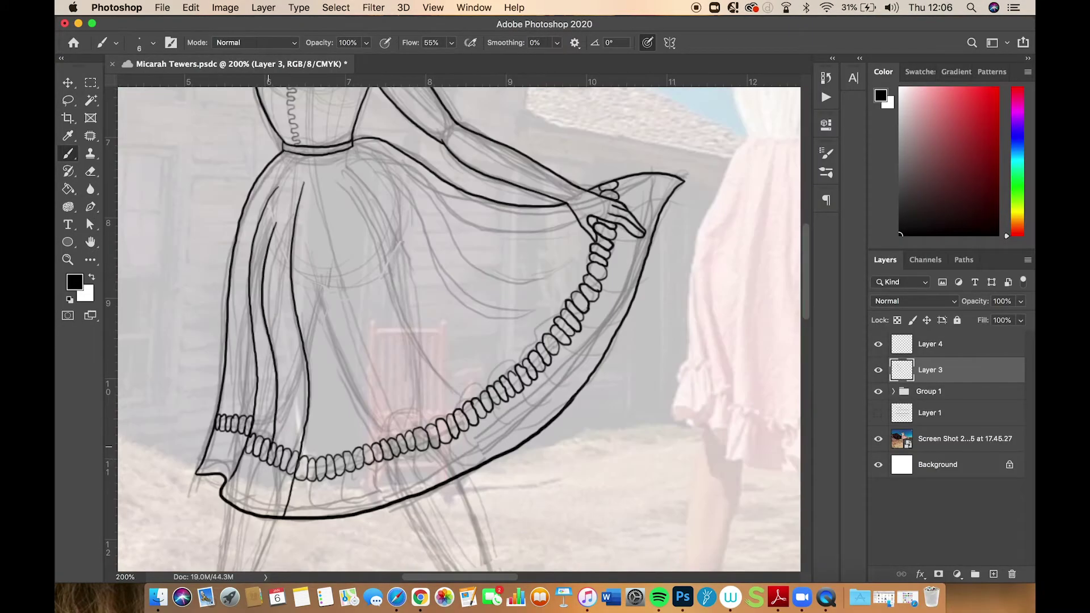
Add a new layer for the skirt details, return to Layer 3 and ink the remaining folds fanning from the waist
{"action": "key", "text": "super+minus"}
{"action": "left_click", "coordinate": [994, 574]}
{"action": "left_click", "coordinate": [930, 396]}
{"action": "key", "text": "w"}
{"action": "key", "text": "b"}
{"action": "left_click_drag", "start_coordinate": [341, 272], "coordinate": [357, 349]}
{"action": "left_click_drag", "start_coordinate": [358, 261], "coordinate": [429, 288]}
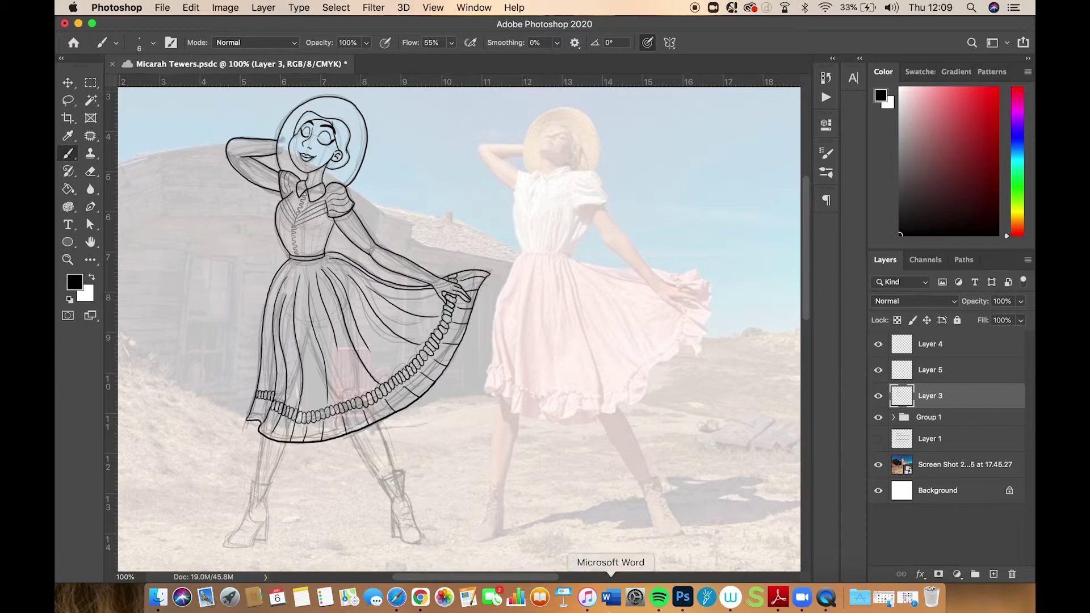
Ink the legs and boots on Layer 3, and draw the boot laces and bows on a new layer
{"action": "key", "text": "super+plus"}
{"action": "key", "text": "super+plus"}
{"action": "left_click_drag", "start_coordinate": [397, 175], "coordinate": [378, 315]}
{"action": "mouse_move", "coordinate": [364, 391]}
{"action": "left_mouse_down"}
{"action": "mouse_move", "coordinate": [372, 495]}
{"action": "mouse_move", "coordinate": [410, 432]}
{"action": "left_mouse_up"}
{"action": "left_click", "coordinate": [994, 574]}
{"action": "left_click_drag", "start_coordinate": [625, 341], "coordinate": [348, 356]}
{"action": "left_click_drag", "start_coordinate": [514, 304], "coordinate": [571, 364]}
Rename Layer 3 as body and refine the leg and boot line art
{"action": "double_click", "coordinate": [927, 421]}
{"action": "type", "text": "body"}
{"action": "left_click_drag", "start_coordinate": [383, 187], "coordinate": [593, 483]}
{"action": "left_click_drag", "start_coordinate": [526, 386], "coordinate": [553, 378]}
Move the line art and sketch layers across onto the photographed woman, and group the four line-art layers
{"action": "key", "text": "super+minus"}
{"action": "left_click", "coordinate": [927, 344], "text": "shift"}
{"action": "key", "text": "super+t"}
{"action": "left_click_drag", "start_coordinate": [590, 335], "coordinate": [727, 341]}
{"action": "key", "text": "Return"}
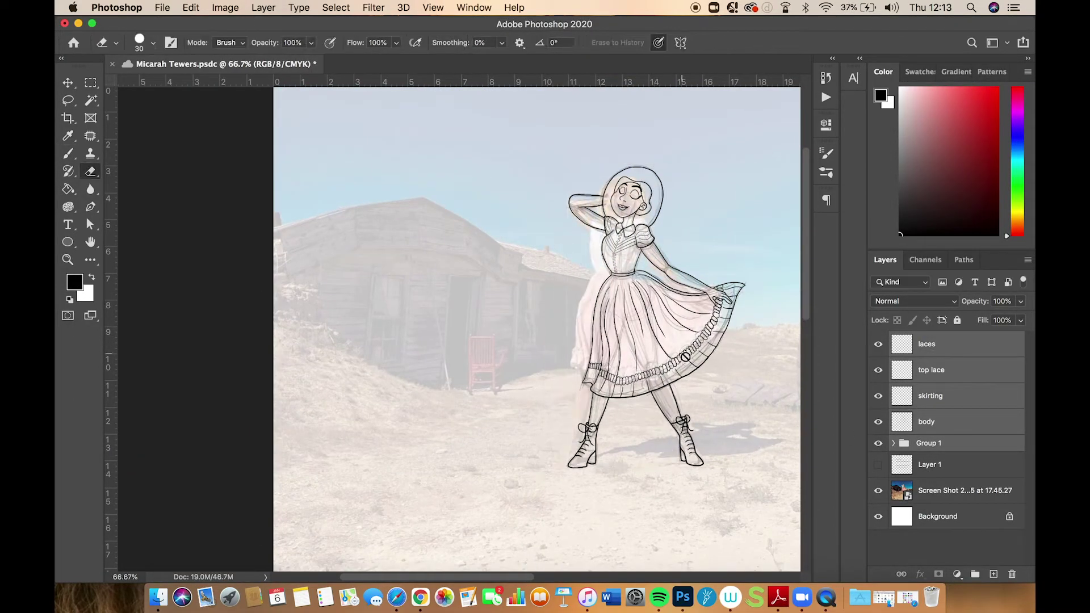
{"action": "key", "text": "super+g"}
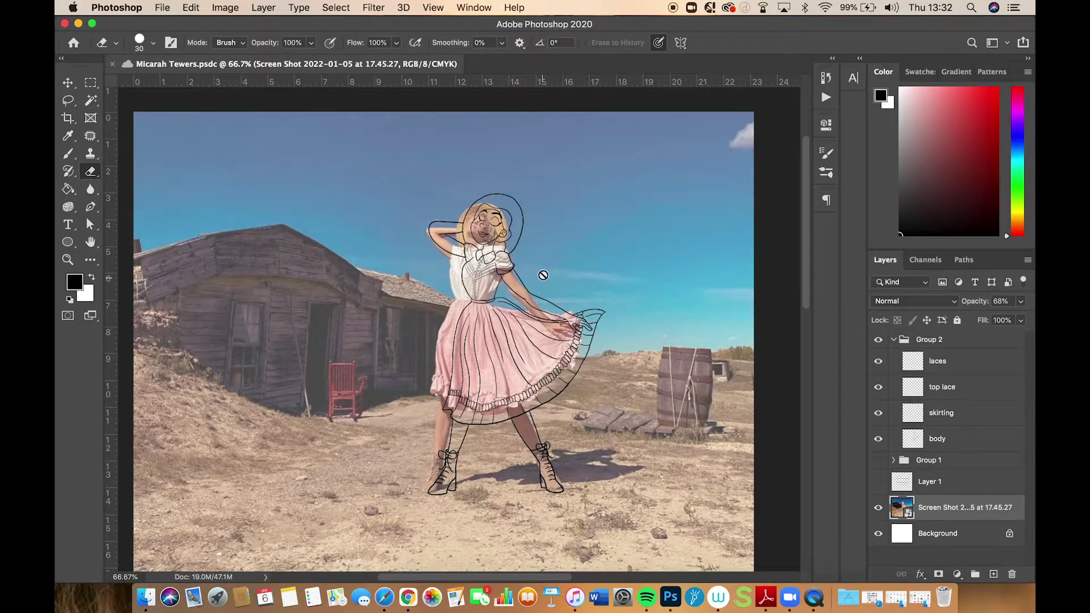
Save the document and check the line art by toggling the visibility of the reference photo and the body layer
{"action": "left_click", "coordinate": [879, 509]}
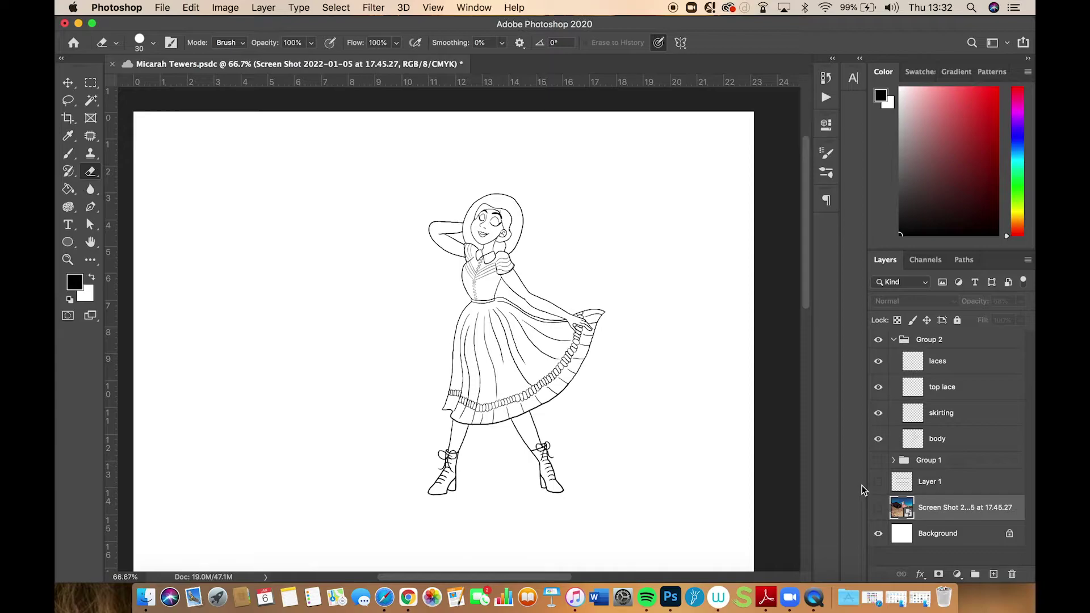
{"action": "key", "text": "super+s"}
{"action": "left_click", "coordinate": [879, 509]}
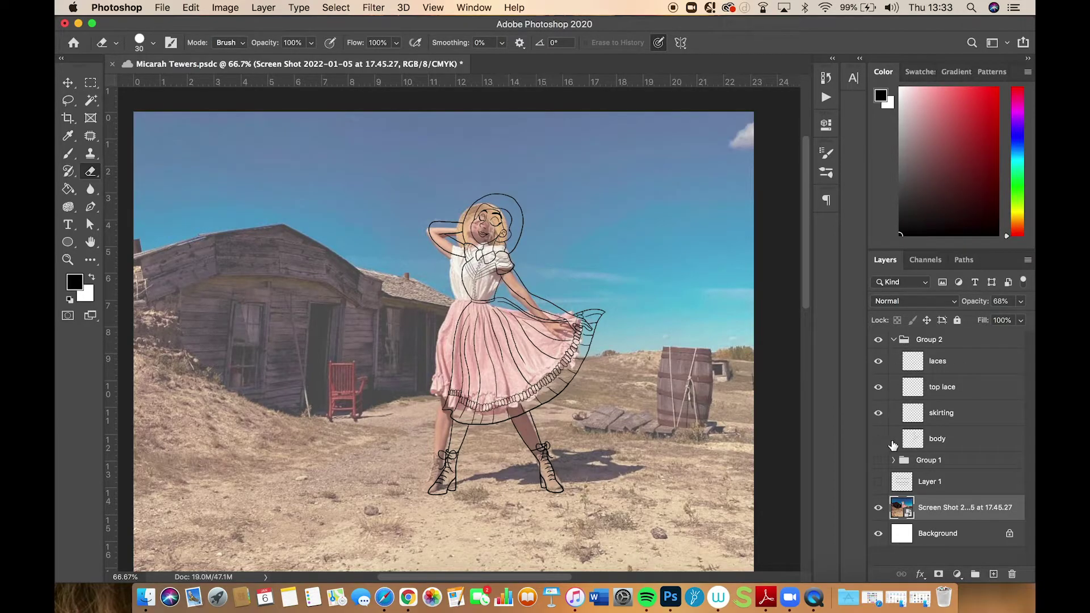
{"action": "left_click", "coordinate": [878, 440]}
{"action": "left_click", "coordinate": [880, 440]}
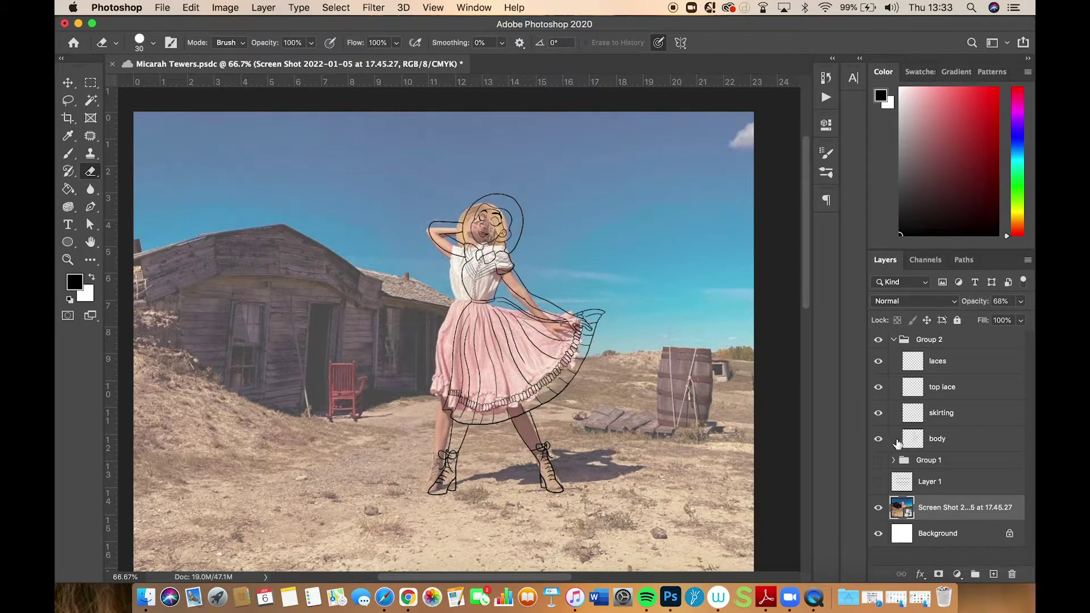
Select the area outside the figure on the body layer with the Magic Wand, including enclosed gaps, and invert the selection
{"action": "left_click", "coordinate": [951, 453]}
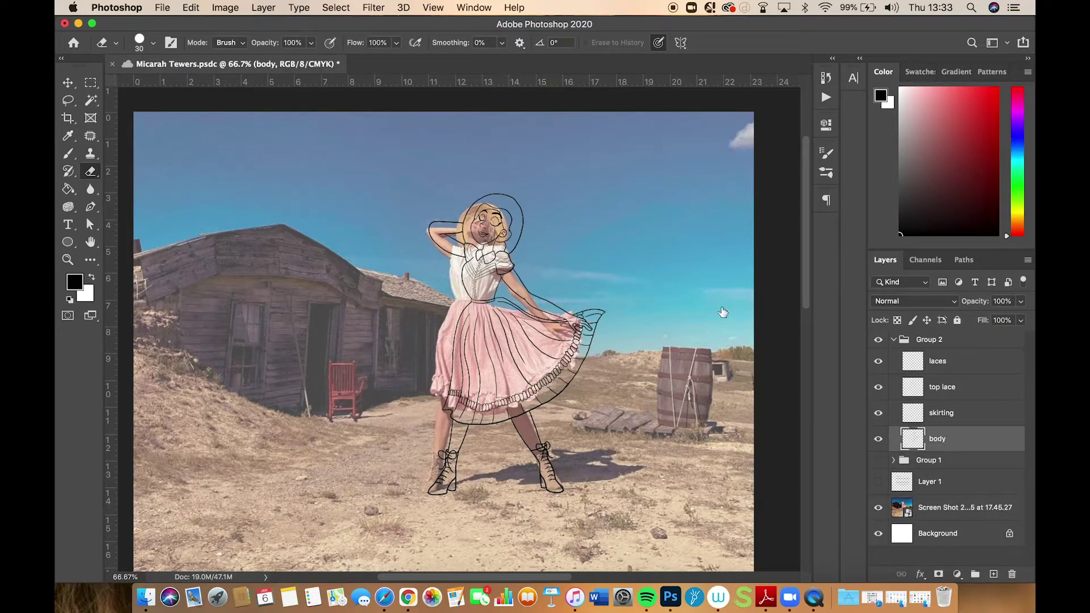
{"action": "left_click", "coordinate": [94, 102]}
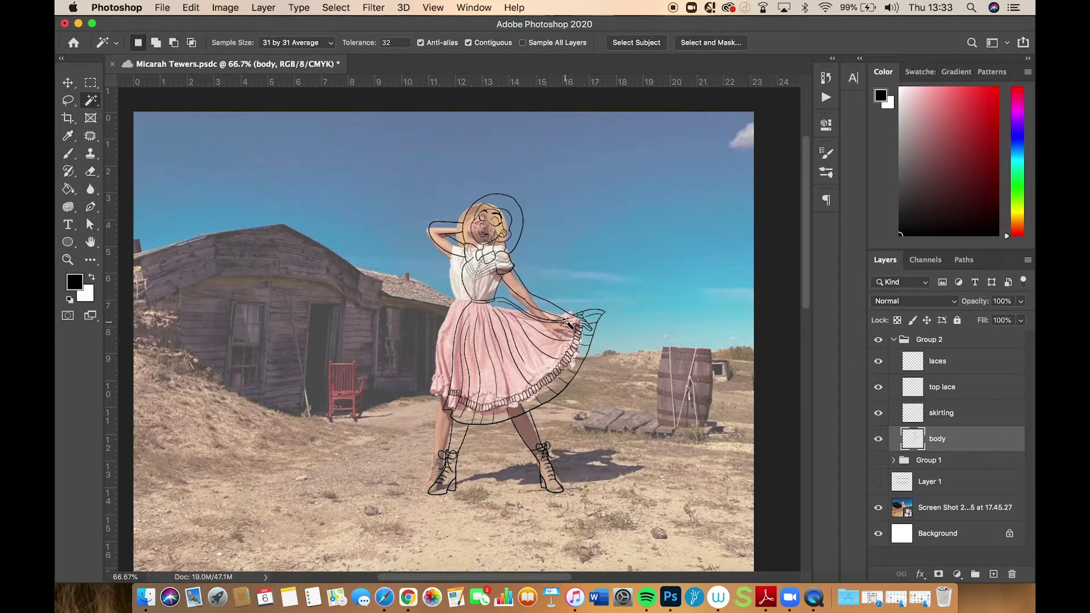
{"action": "left_click", "coordinate": [563, 271]}
{"action": "key", "text": "super+plus"}
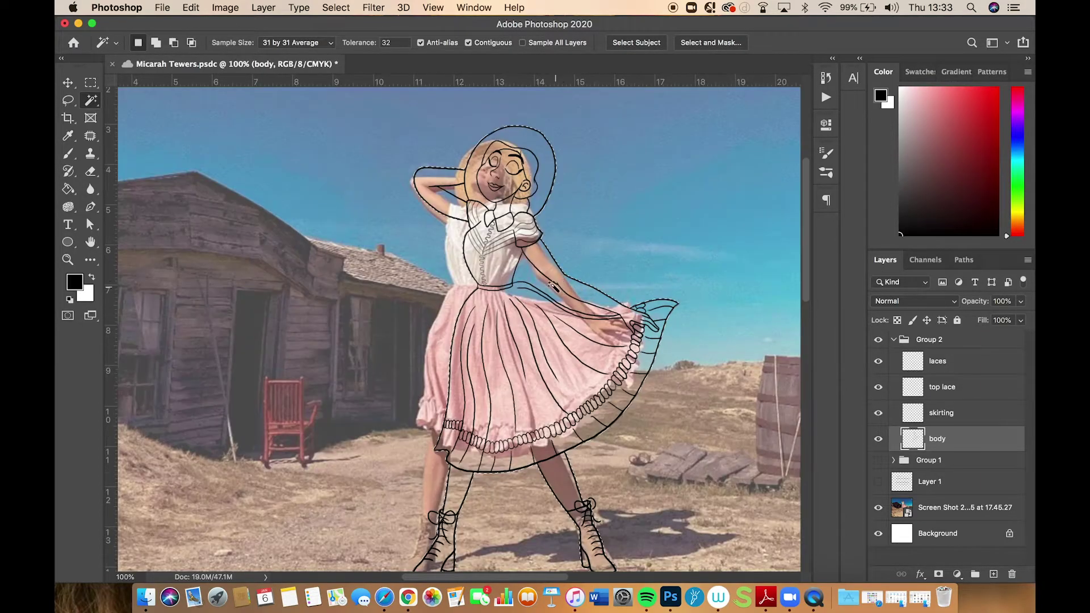
{"action": "left_click", "coordinate": [524, 272], "text": "shift"}
{"action": "key", "text": "super+z"}
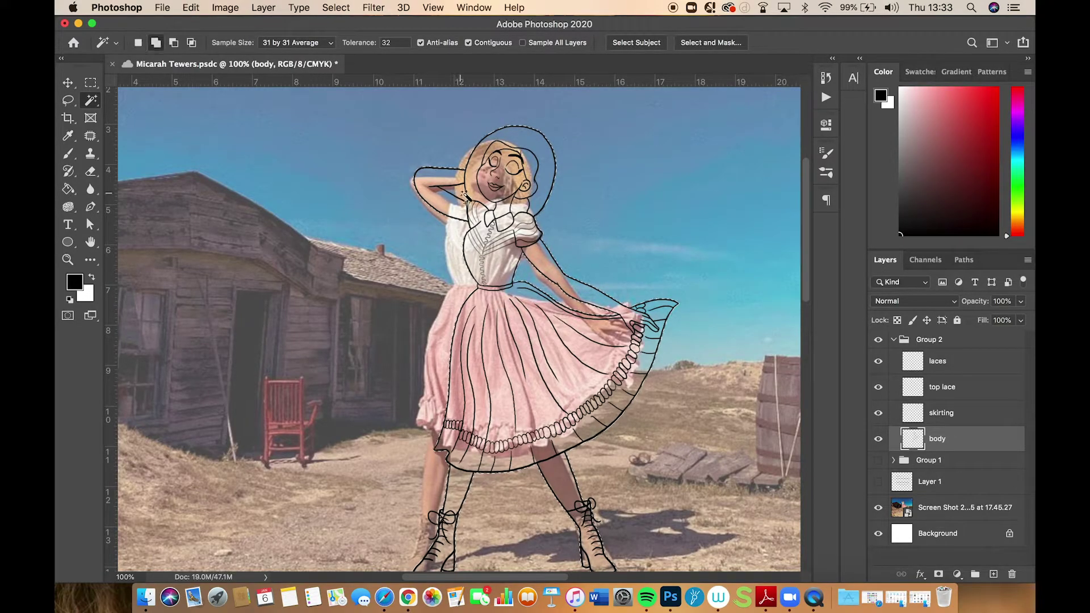
{"action": "right_click", "coordinate": [537, 271]}
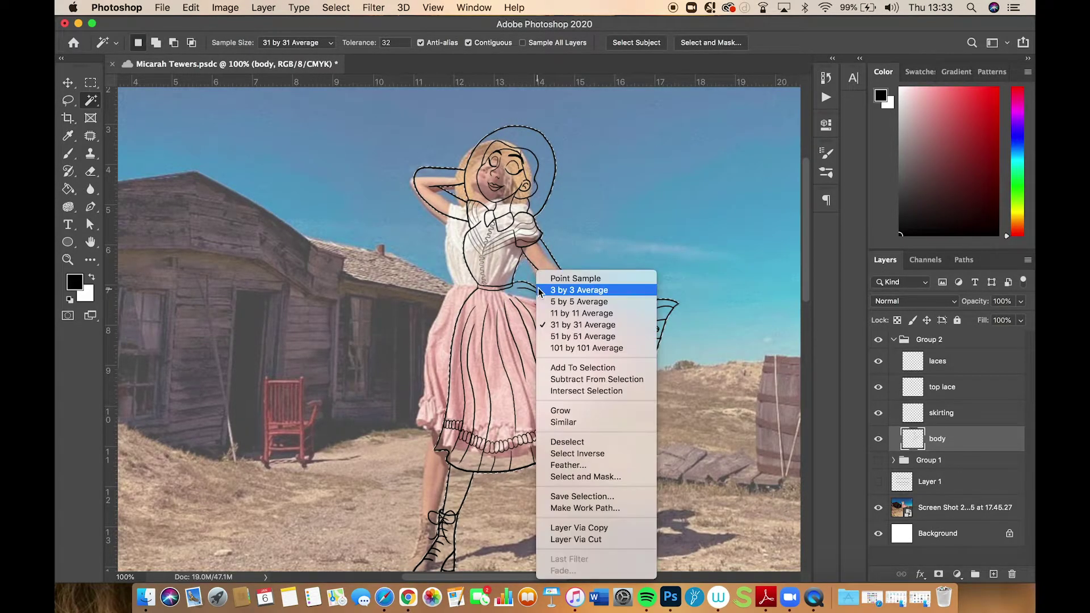
{"action": "left_click", "coordinate": [597, 454]}
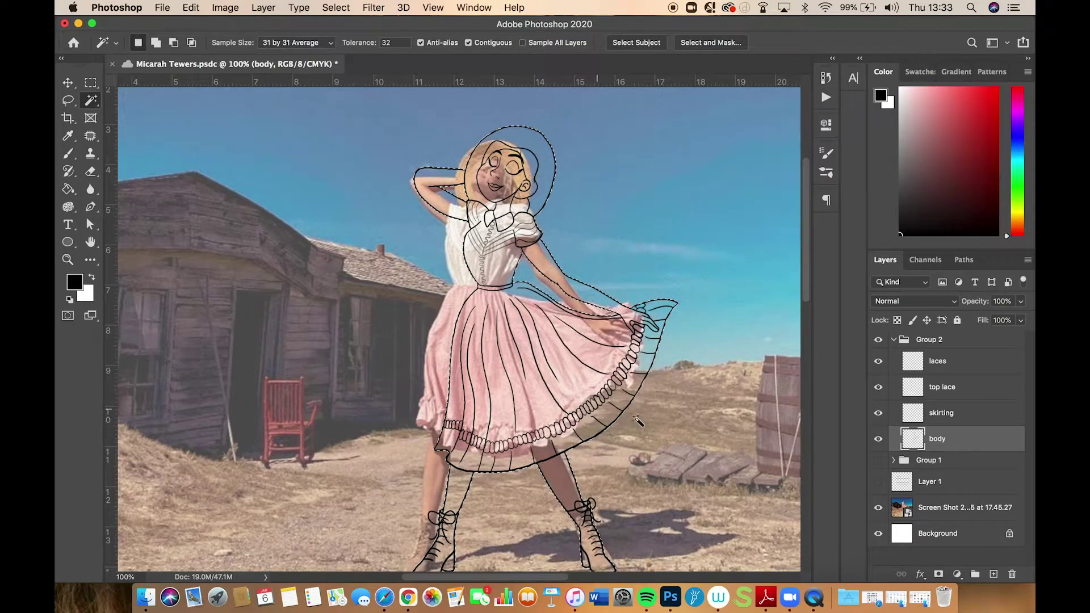
Create a new layer beneath the line-art group and fill the figure selection with white, checking the fill from head to boots
{"action": "left_click", "coordinate": [943, 467]}
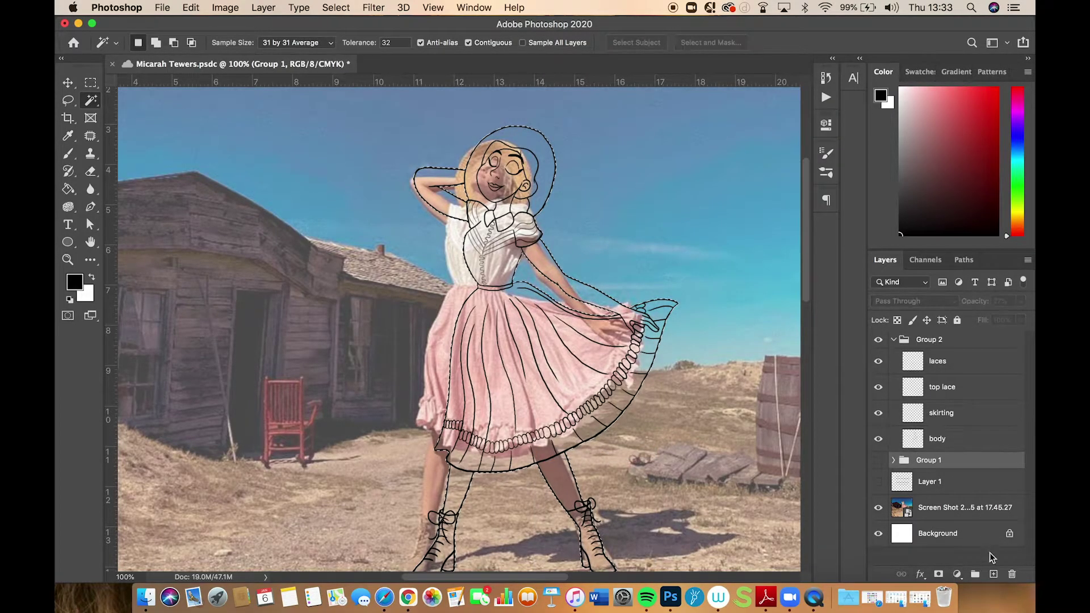
{"action": "left_click", "coordinate": [994, 575]}
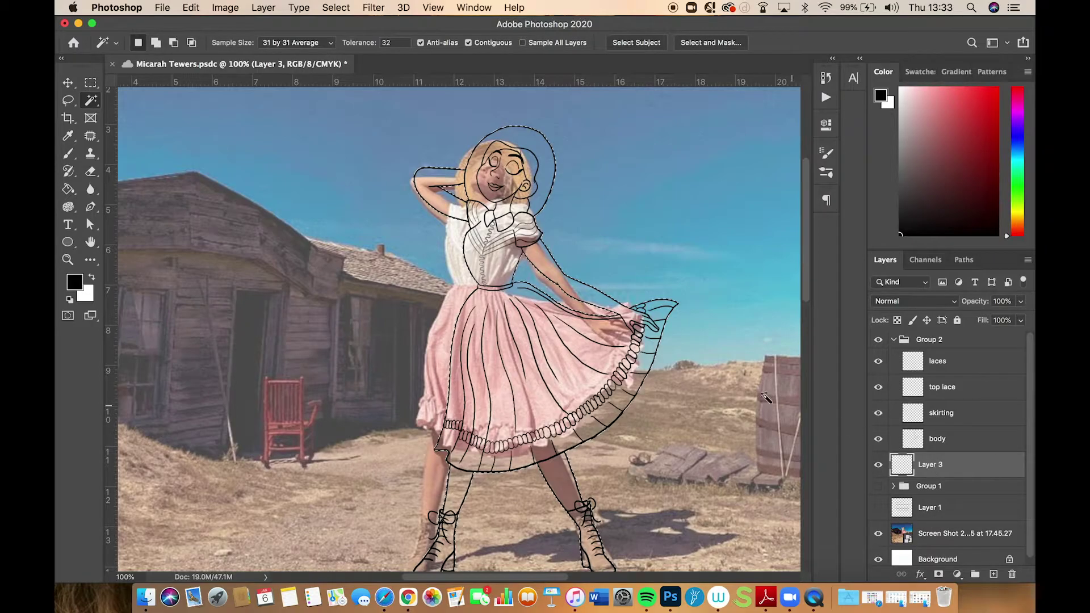
{"action": "left_click", "coordinate": [91, 277]}
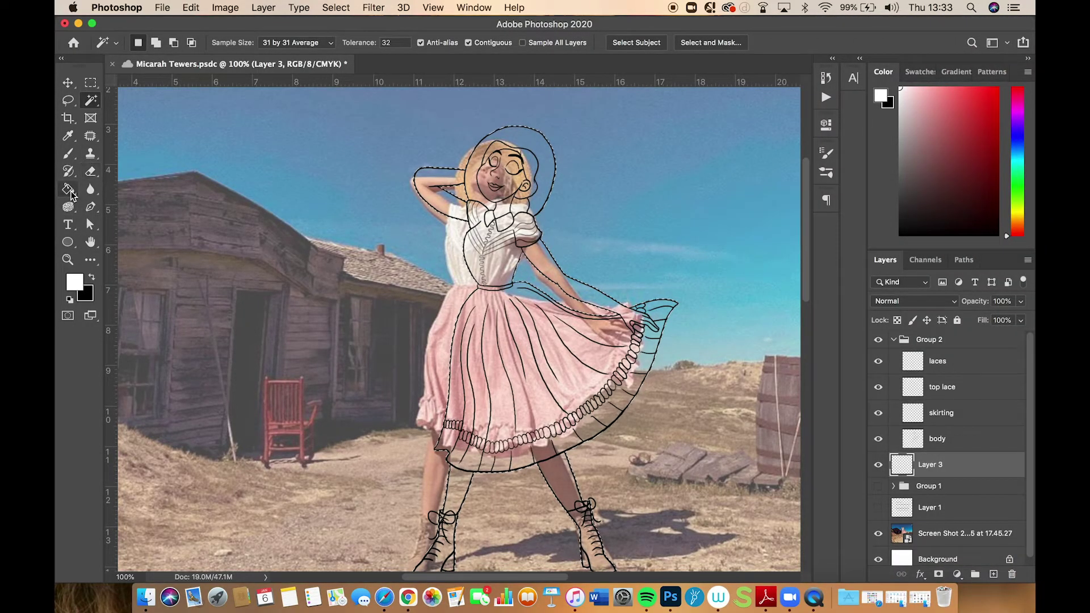
{"action": "left_click", "coordinate": [68, 189]}
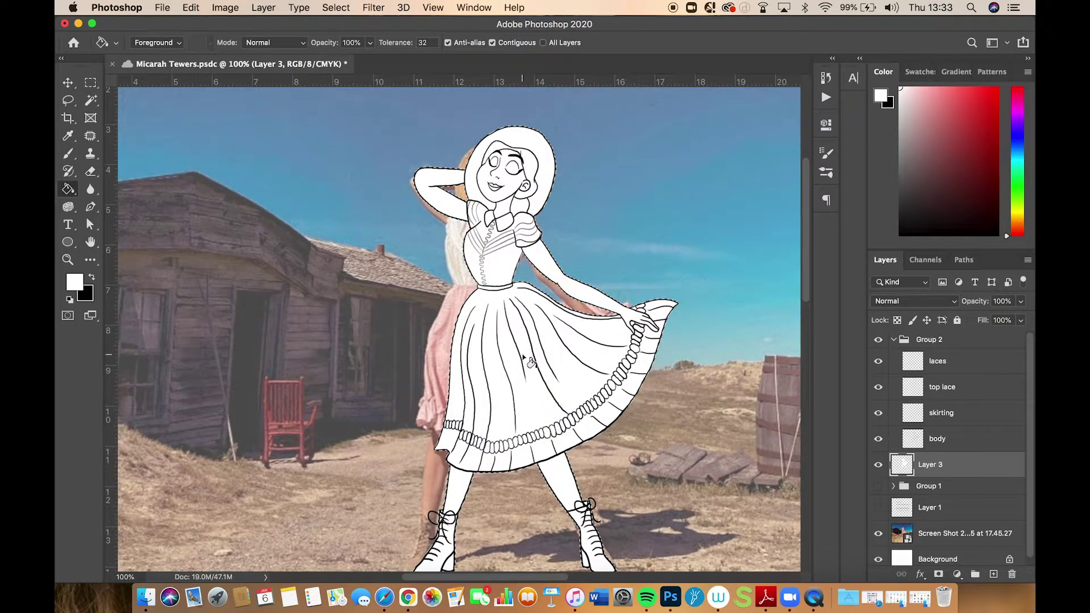
{"action": "left_click", "coordinate": [534, 330]}
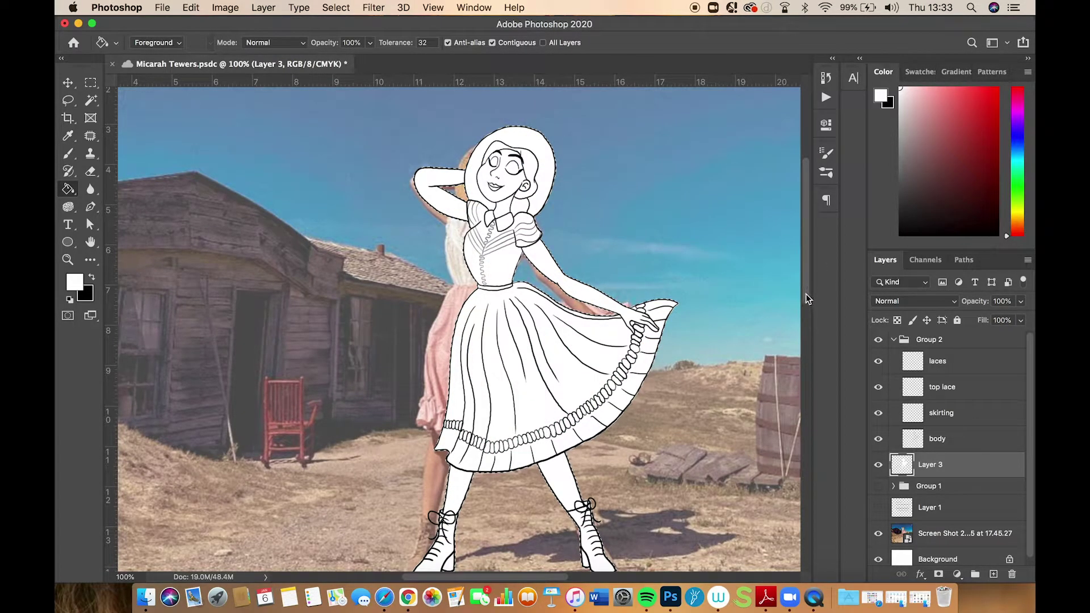
{"action": "scroll", "coordinate": [802, 317], "scroll_direction": "up", "scroll_amount": 5}
{"action": "scroll", "coordinate": [800, 347], "scroll_direction": "down", "scroll_amount": 7}
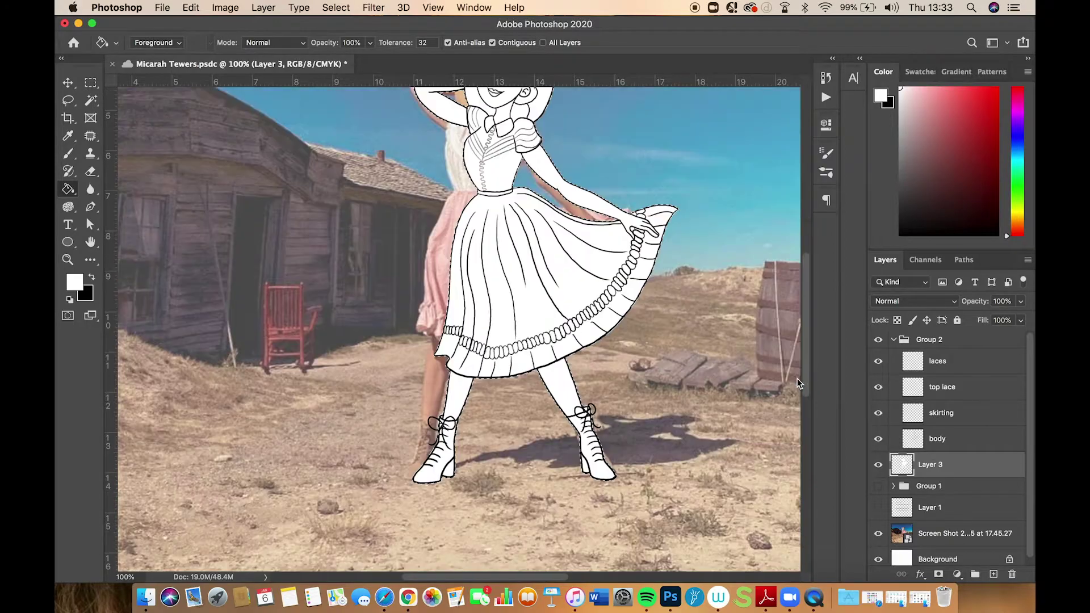
{"action": "scroll", "coordinate": [795, 363], "scroll_direction": "up", "scroll_amount": 5}
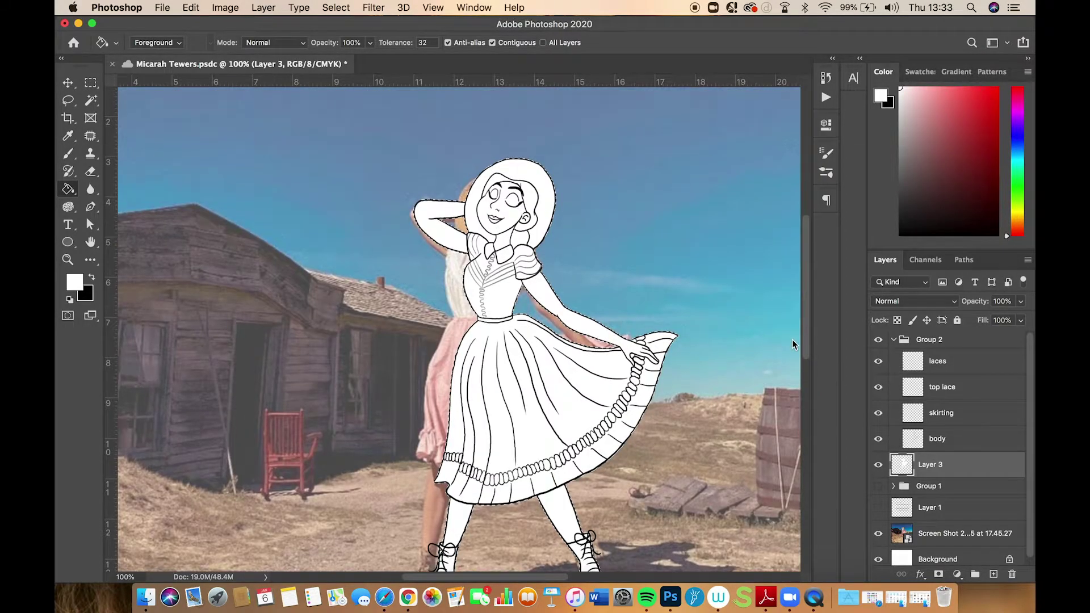
{"action": "scroll", "coordinate": [792, 344], "scroll_direction": "down", "scroll_amount": 2}
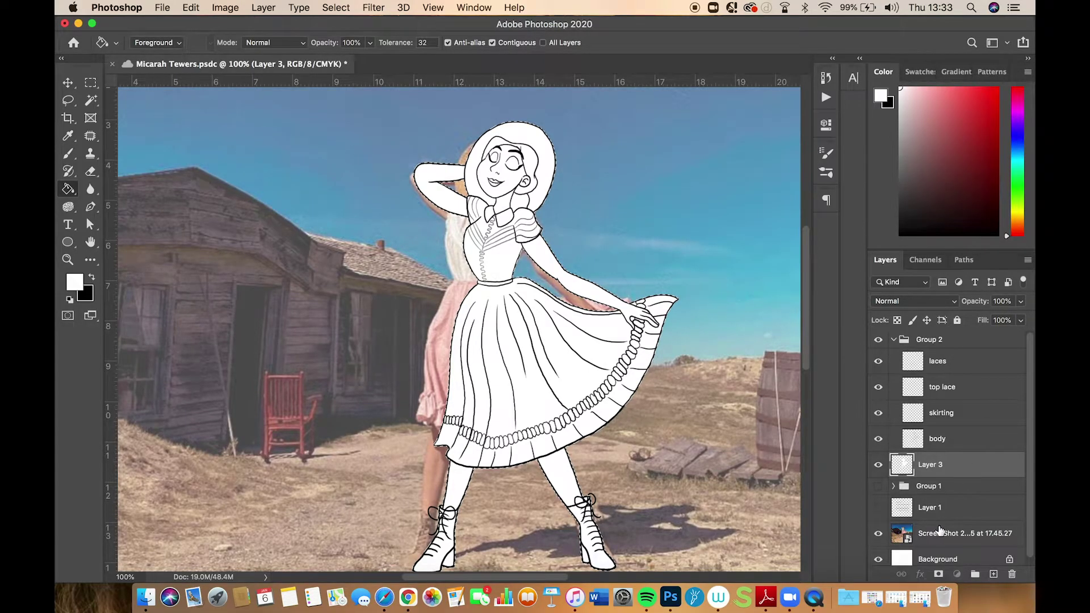
Duplicate the reference photo, hide the original, move the copy above all layers and set its opacity to 100%
{"action": "left_click_drag", "start_coordinate": [940, 531], "coordinate": [994, 574]}
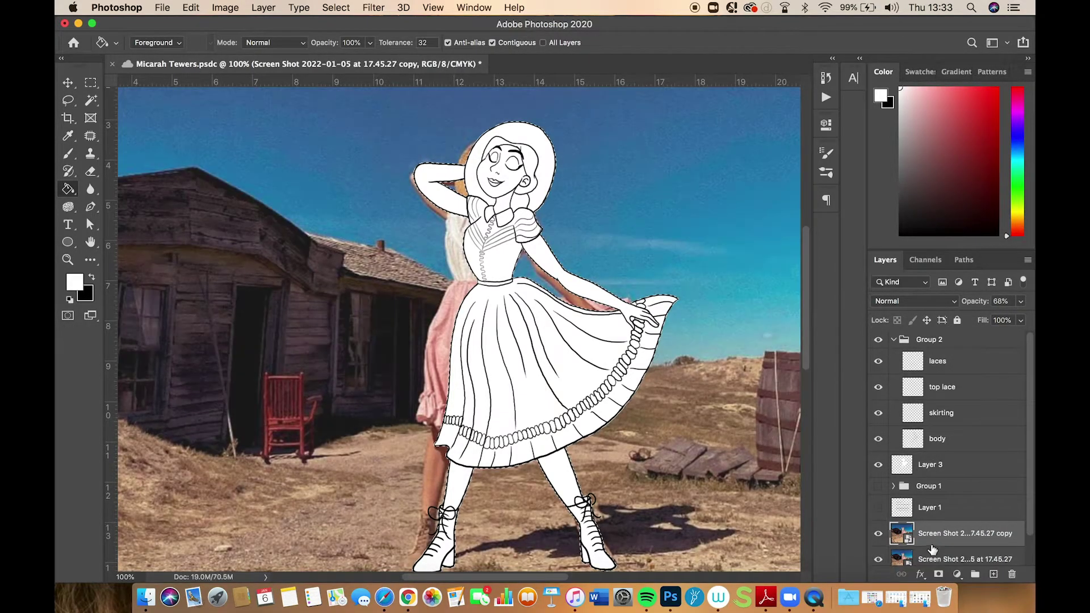
{"action": "left_click", "coordinate": [878, 560]}
{"action": "mouse_move", "coordinate": [931, 537]}
{"action": "left_mouse_down"}
{"action": "mouse_move", "coordinate": [941, 322]}
{"action": "mouse_move", "coordinate": [944, 340]}
{"action": "left_mouse_up"}
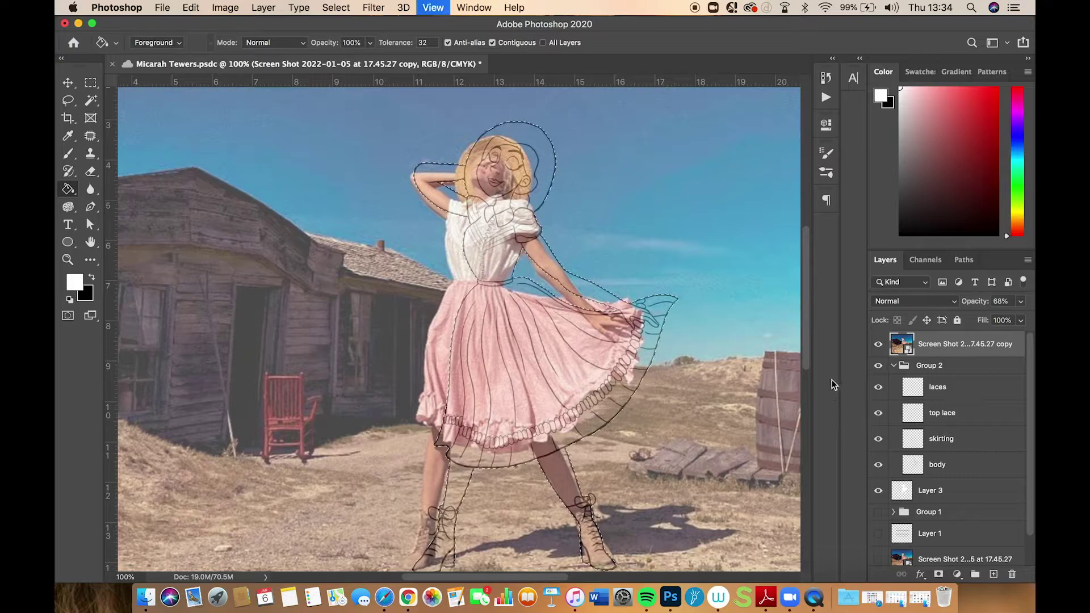
{"action": "key", "text": "super+minus"}
{"action": "left_click", "coordinate": [1020, 302]}
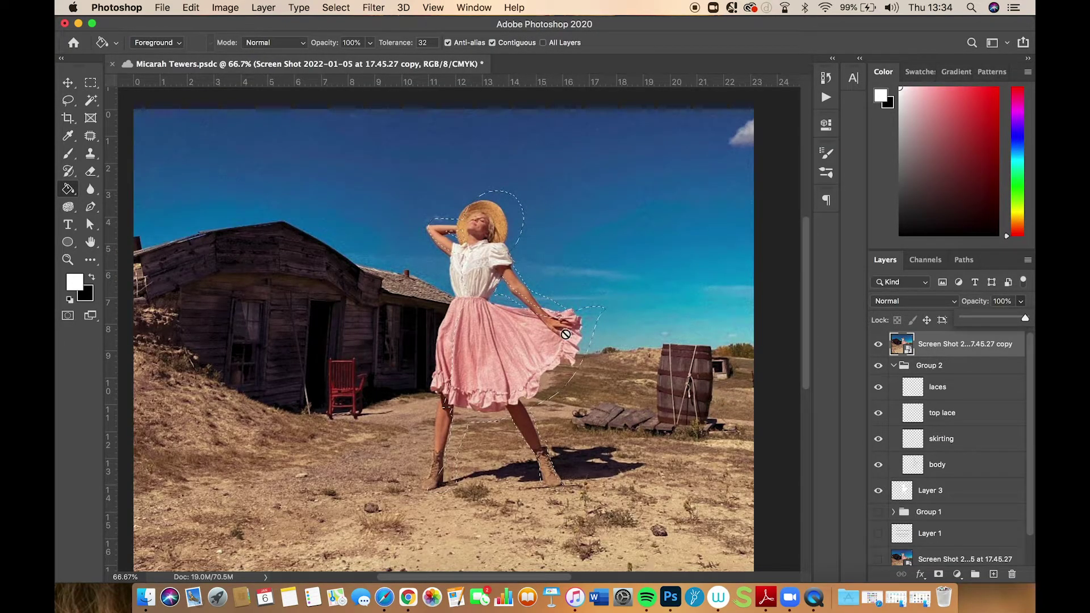
Deselect the figure and shift the photo copy left to X 351.50 px
{"action": "key", "text": "w"}
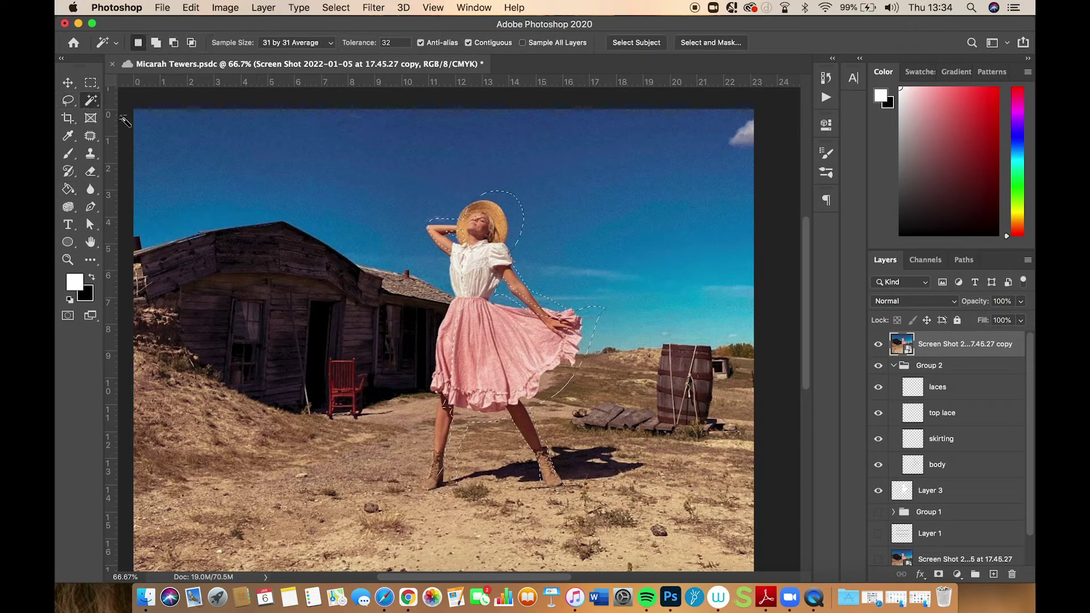
{"action": "right_click", "coordinate": [394, 334]}
{"action": "left_click", "coordinate": [437, 440]}
{"action": "key", "text": "super+t"}
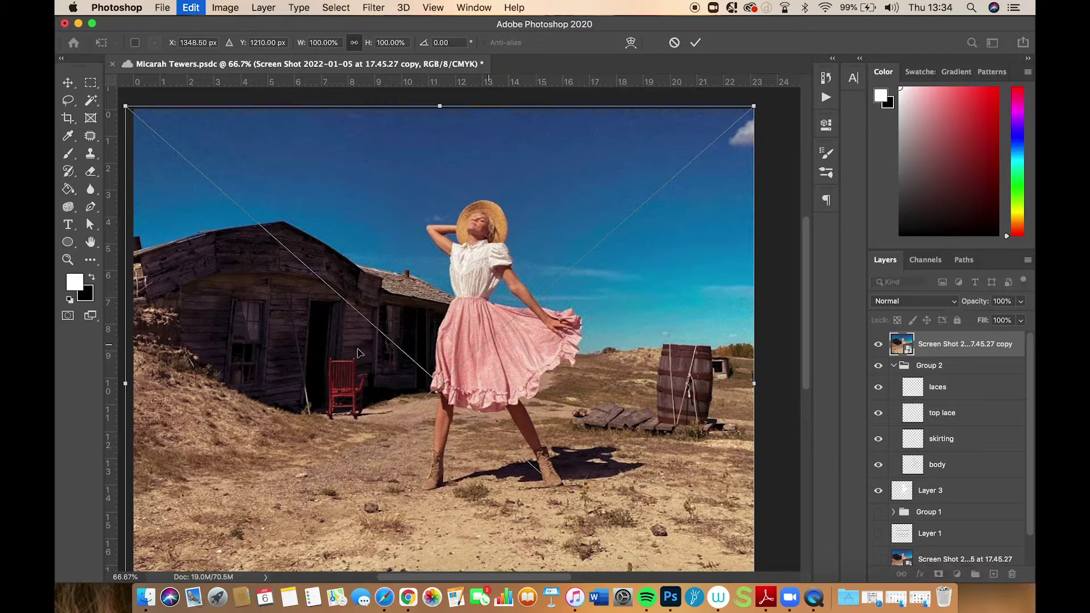
{"action": "left_click_drag", "start_coordinate": [358, 353], "coordinate": [297, 359]}
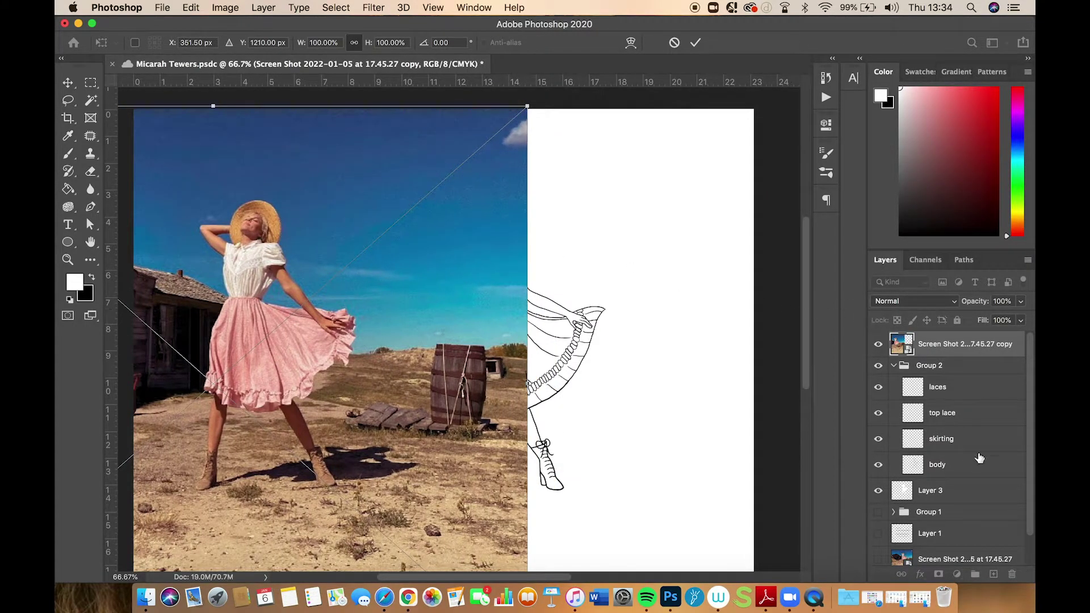
{"action": "key", "text": "Return"}
Add a new empty layer above the photo copy and merge the two layers
{"action": "left_click", "coordinate": [994, 574]}
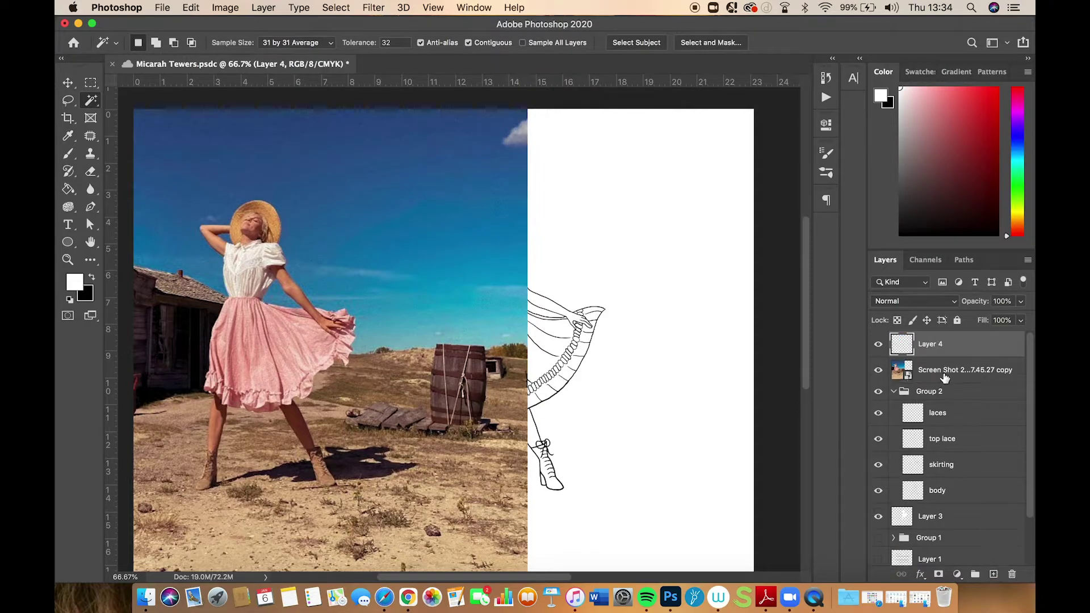
{"action": "left_click", "coordinate": [947, 374], "text": "shift"}
{"action": "right_click", "coordinate": [949, 373]}
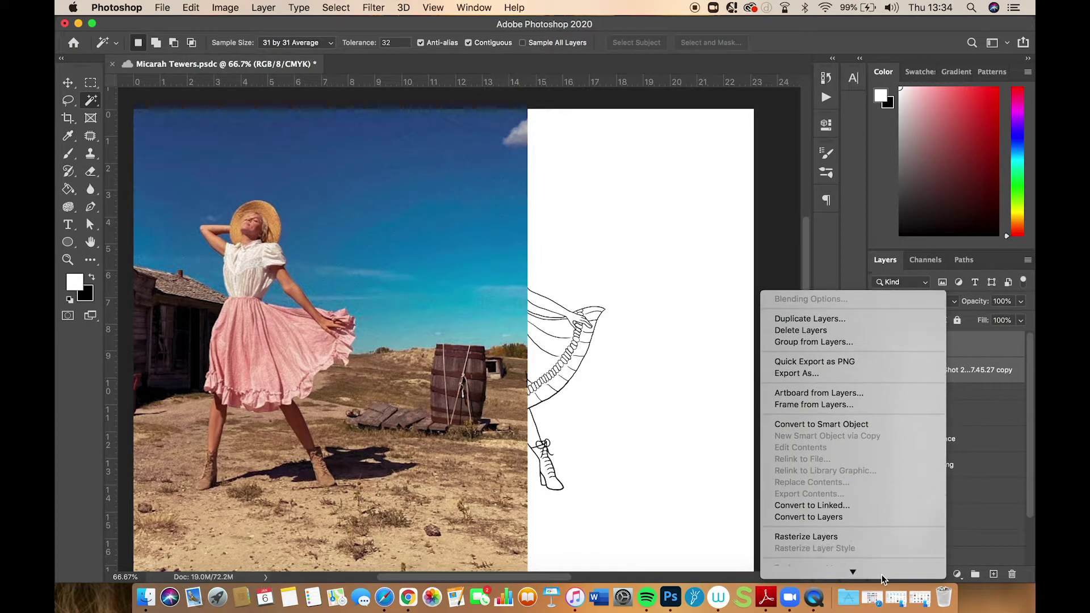
{"action": "left_click", "coordinate": [866, 554]}
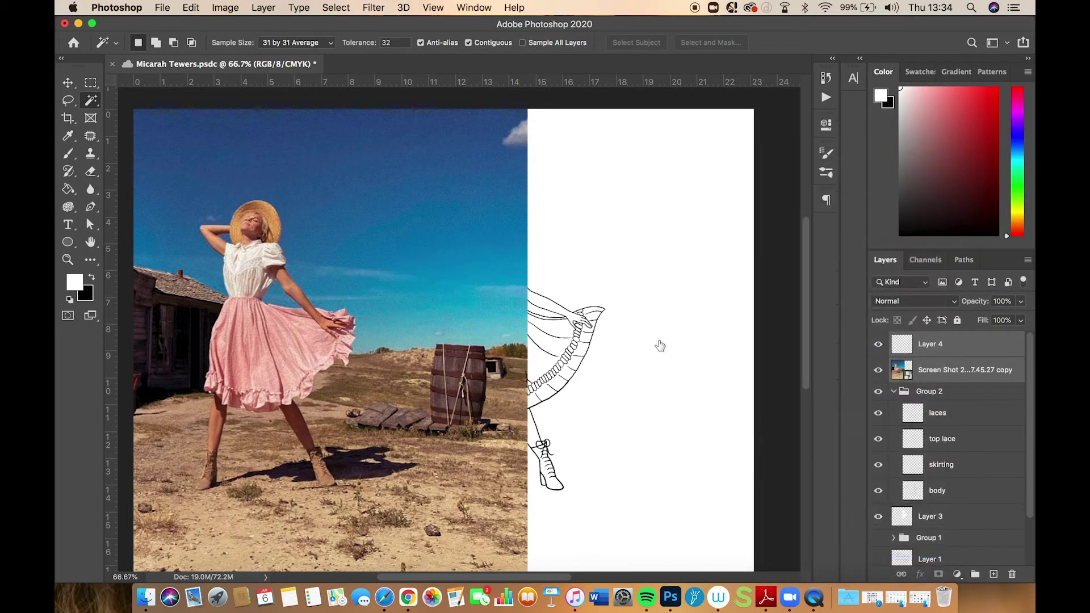
Cut away the part of the photo covering the drawing with a rectangular selection and clear the selection
{"action": "left_click", "coordinate": [91, 84]}
{"action": "left_click_drag", "start_coordinate": [574, 108], "coordinate": [363, 575]}
{"action": "key", "text": "super+x"}
{"action": "key", "text": "super+d"}
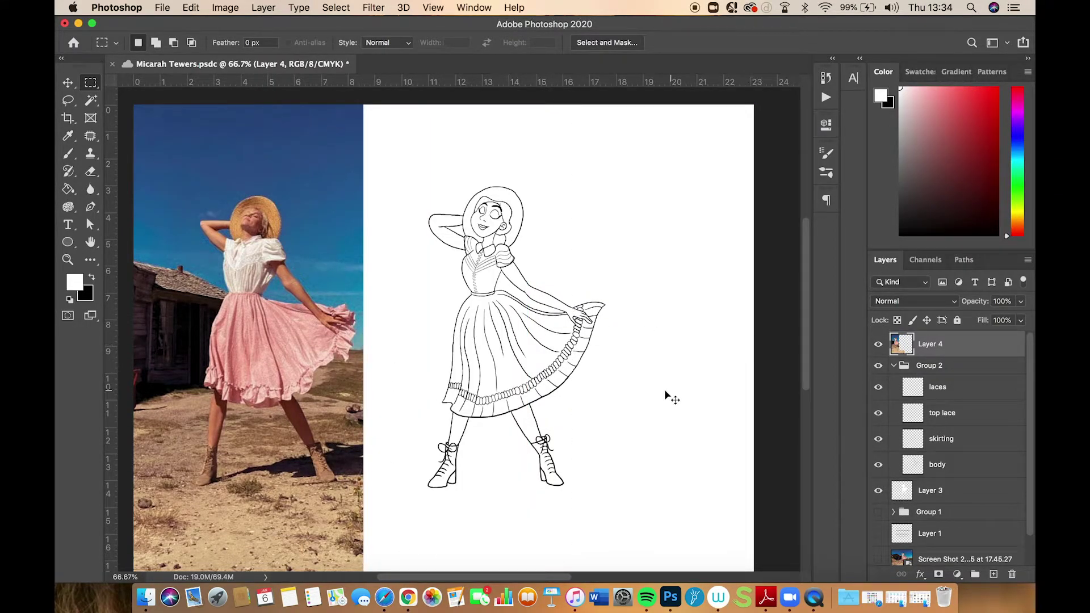
Move the cropped photo right beside the drawn figure, to X 575.50 px, and select the white fill layer, Layer 3
{"action": "key", "text": "super+t"}
{"action": "left_click_drag", "start_coordinate": [312, 388], "coordinate": [373, 391]}
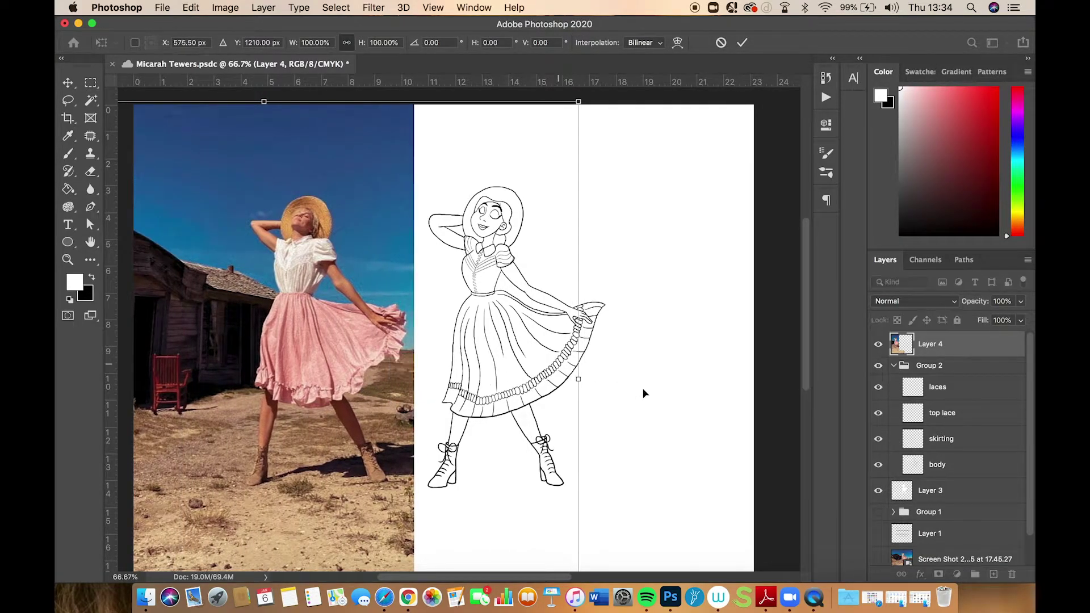
{"action": "key", "text": "Return"}
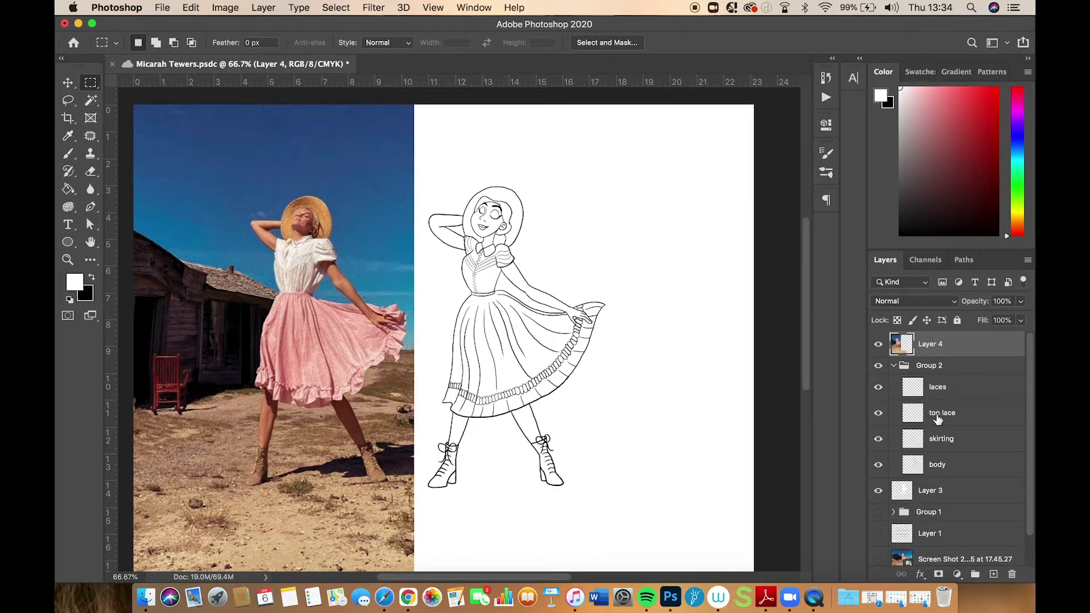
{"action": "left_click", "coordinate": [934, 493]}
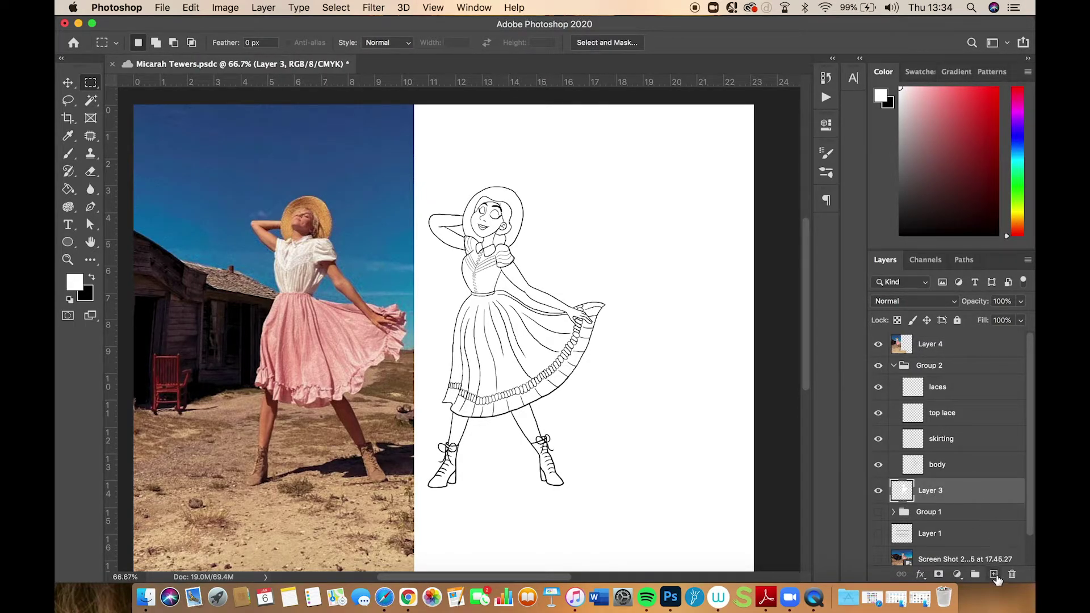
Add a new empty layer above the white fill layer, Layer 3, and clip it to that layer
{"action": "left_click", "coordinate": [994, 574]}
{"action": "right_click", "coordinate": [942, 496]}
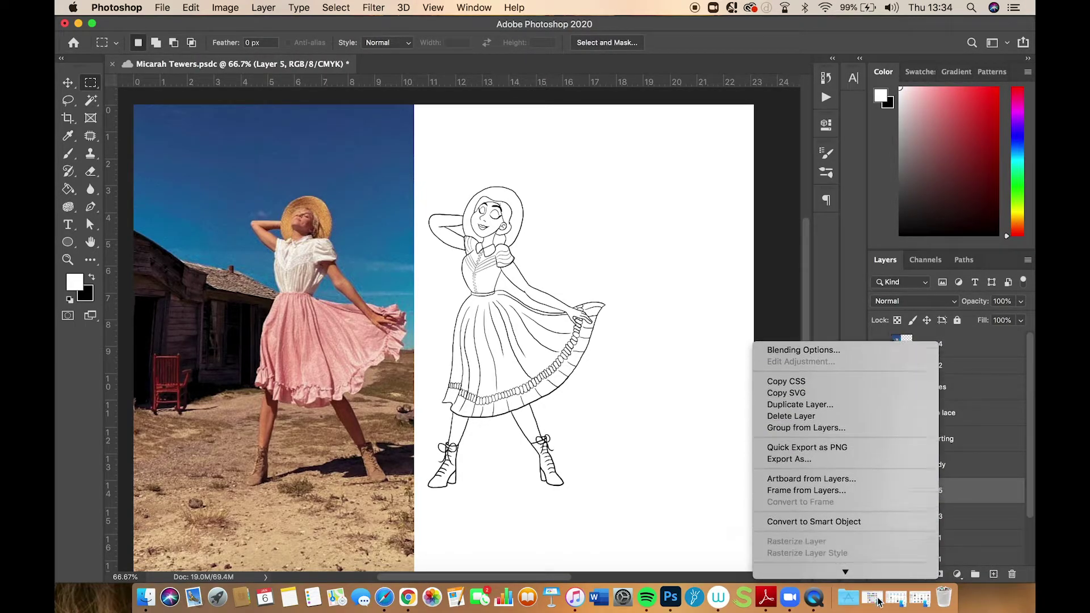
{"action": "left_click", "coordinate": [860, 503]}
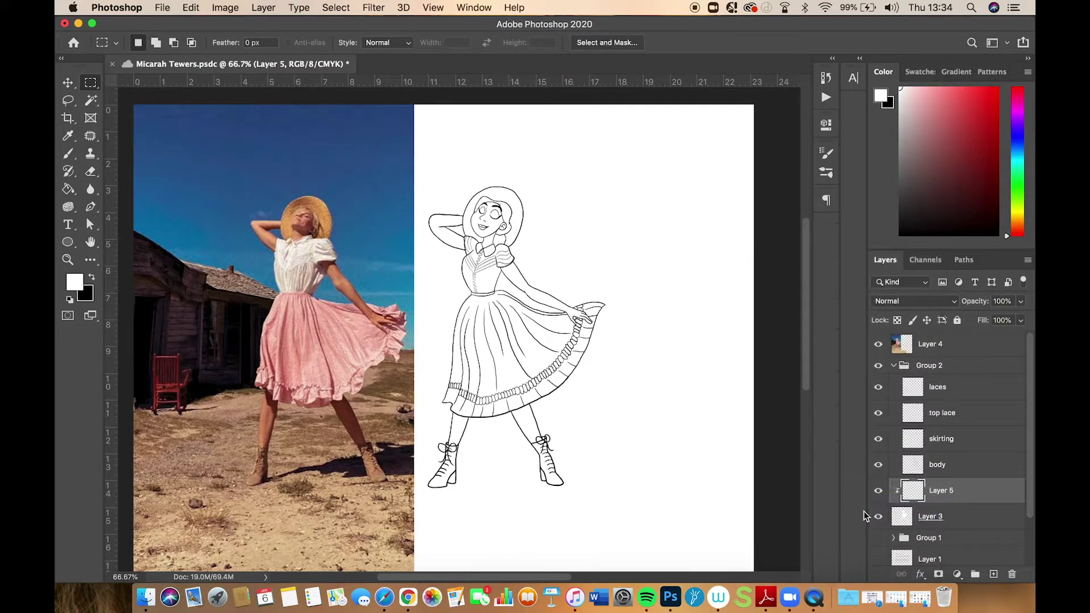
Sample the skin tone of the woman's outstretched arm in the photo as the foreground colour
{"action": "left_click", "coordinate": [82, 136]}
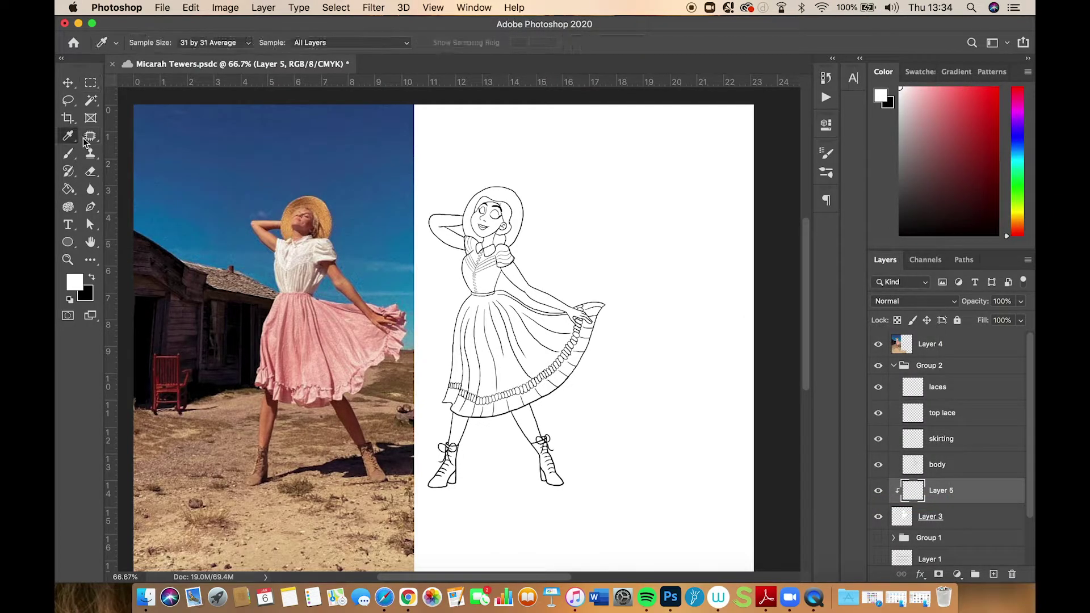
{"action": "left_click", "coordinate": [341, 268]}
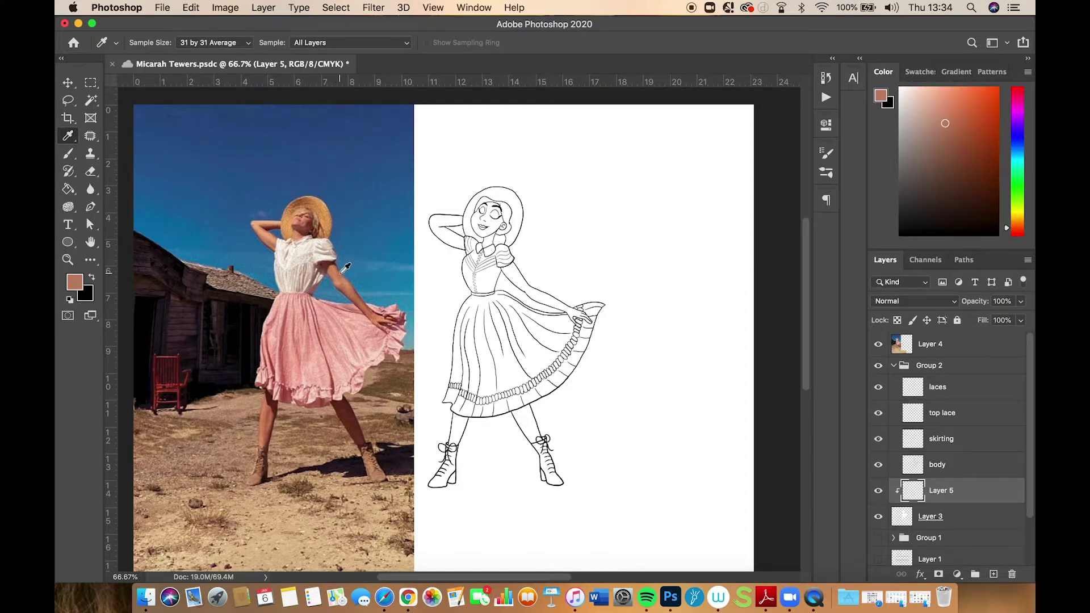
{"action": "left_click_drag", "start_coordinate": [337, 278], "coordinate": [338, 285]}
{"action": "left_click", "coordinate": [340, 283]}
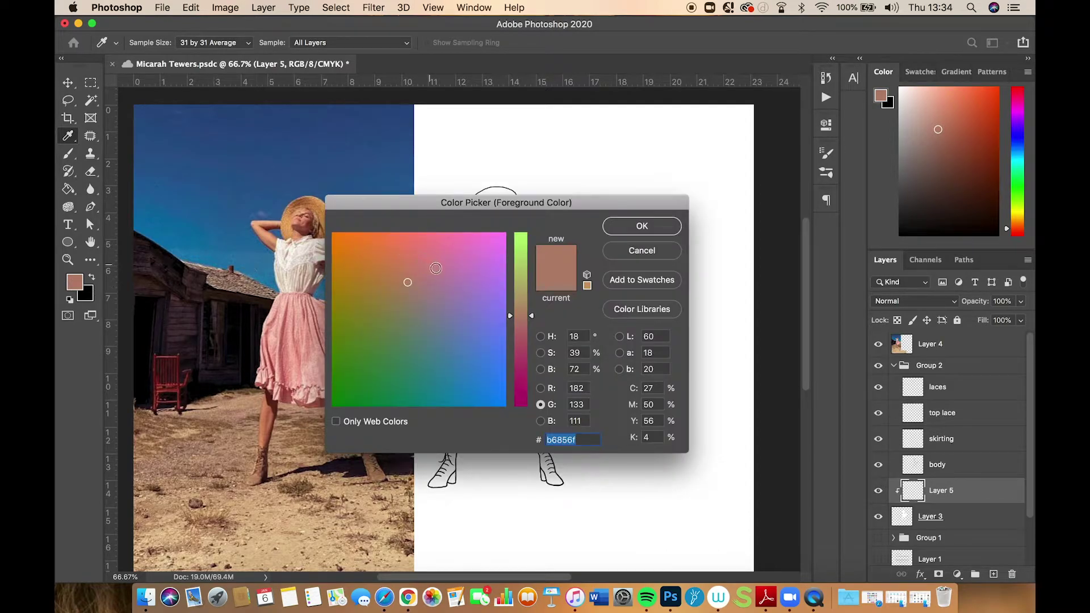
{"action": "left_click", "coordinate": [646, 238]}
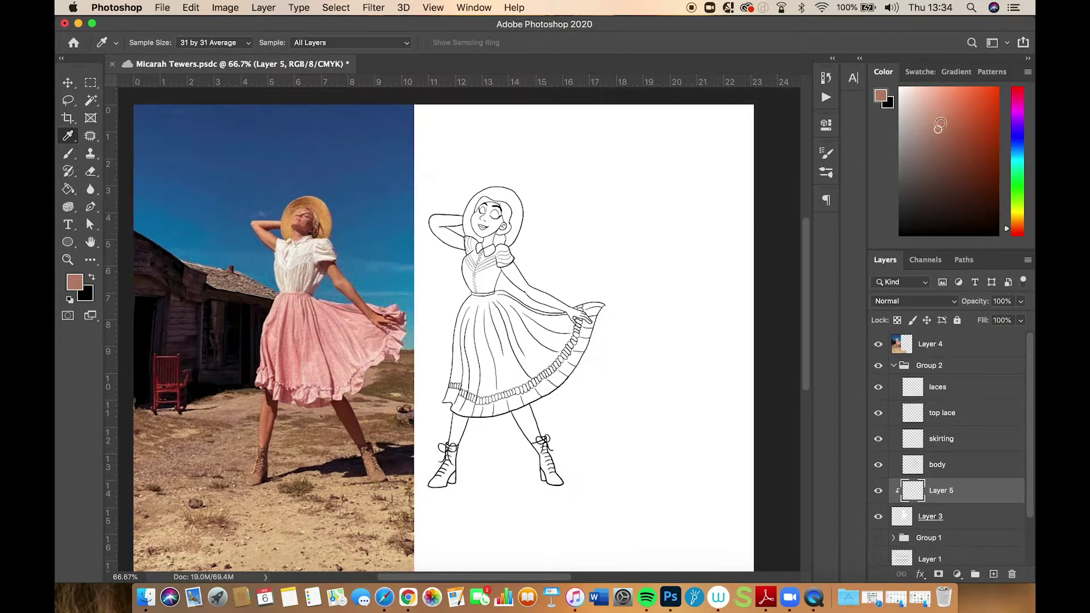
Snap the sampled skin tone to the nearest web colour, cc9966, and keep it as the foreground colour
{"action": "left_click", "coordinate": [76, 283]}
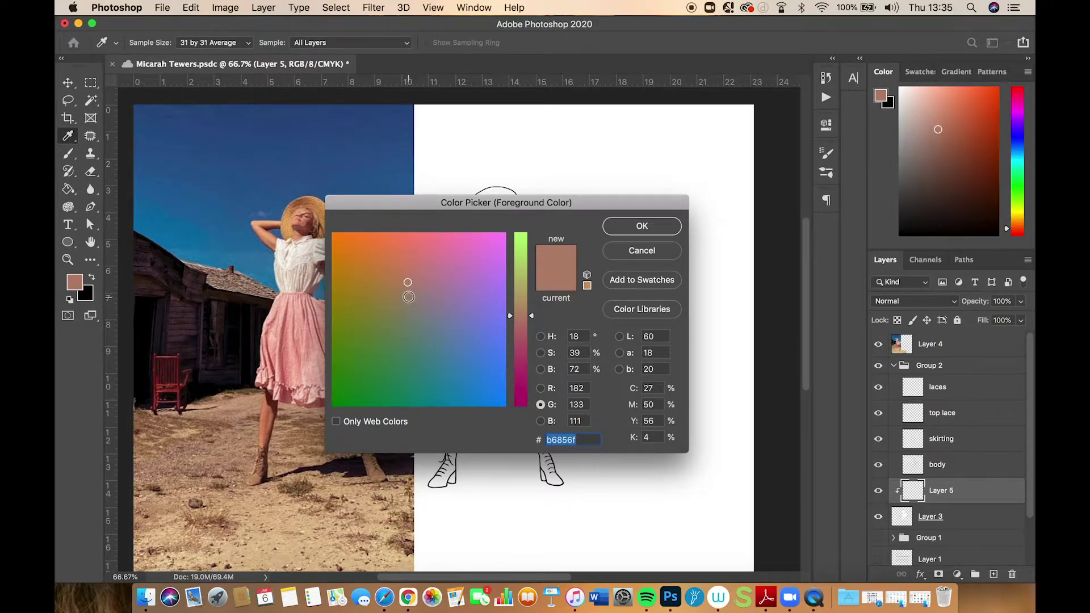
{"action": "left_click", "coordinate": [336, 422]}
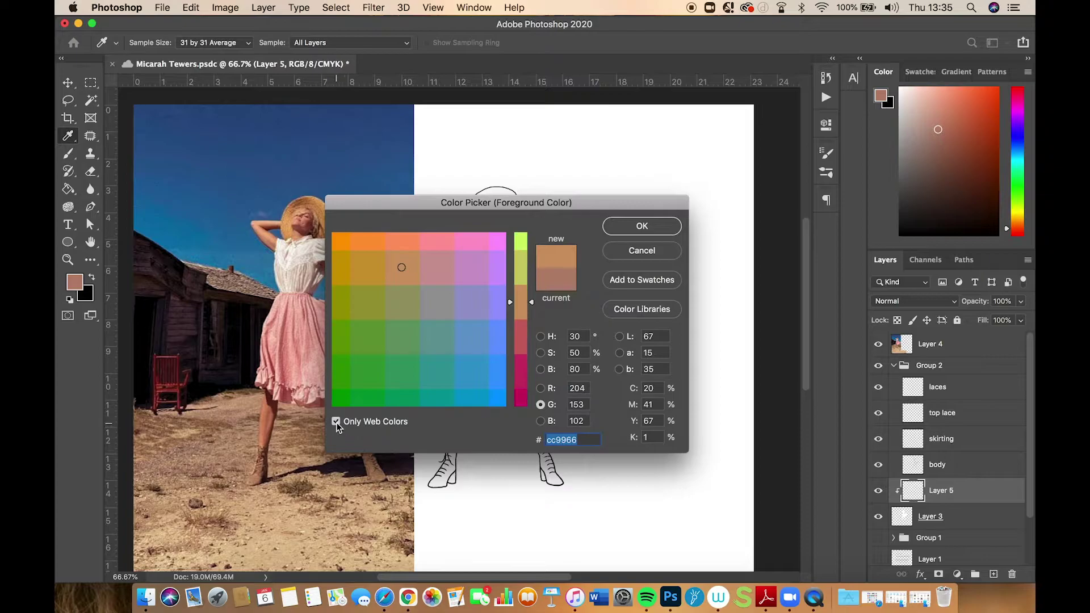
{"action": "left_click", "coordinate": [336, 423]}
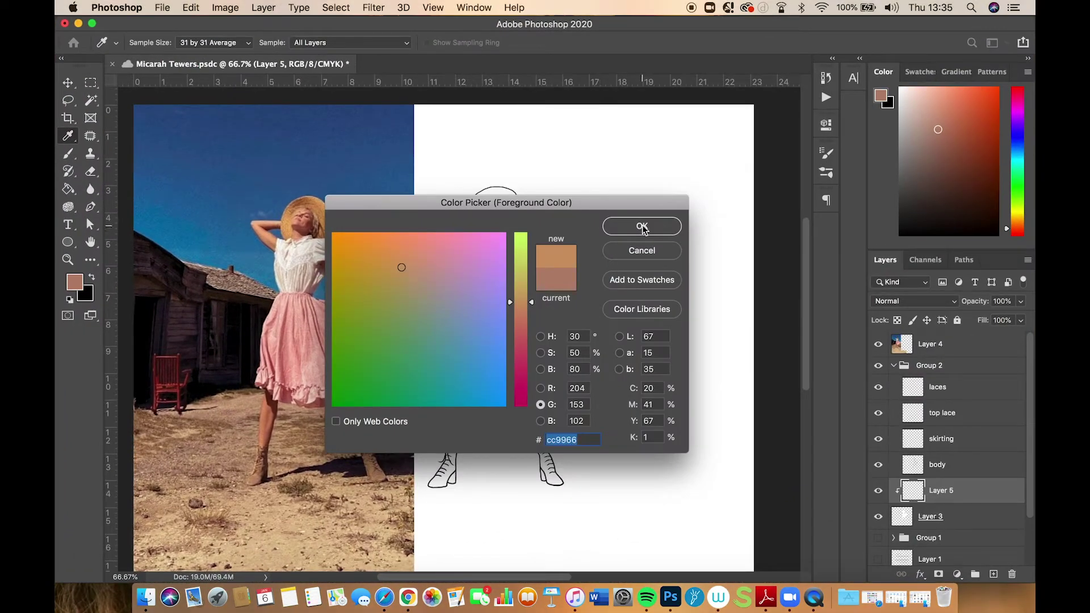
{"action": "left_click", "coordinate": [643, 227]}
Lighten the foreground colour to a pale peach and fill the whole figure with it on Layer 5
{"action": "left_click_drag", "start_coordinate": [946, 117], "coordinate": [924, 97]}
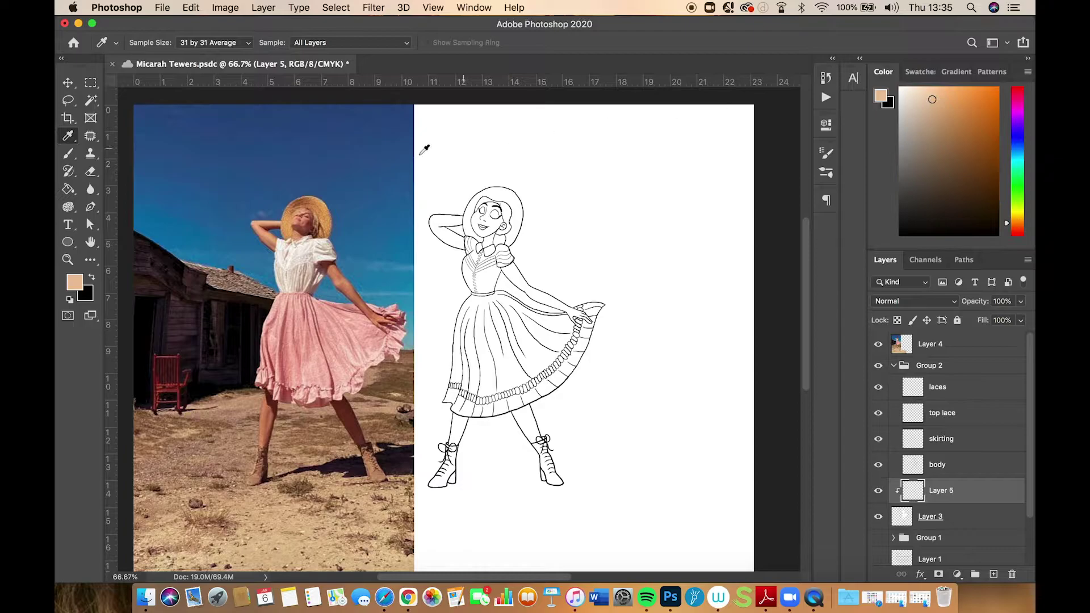
{"action": "left_click", "coordinate": [68, 189]}
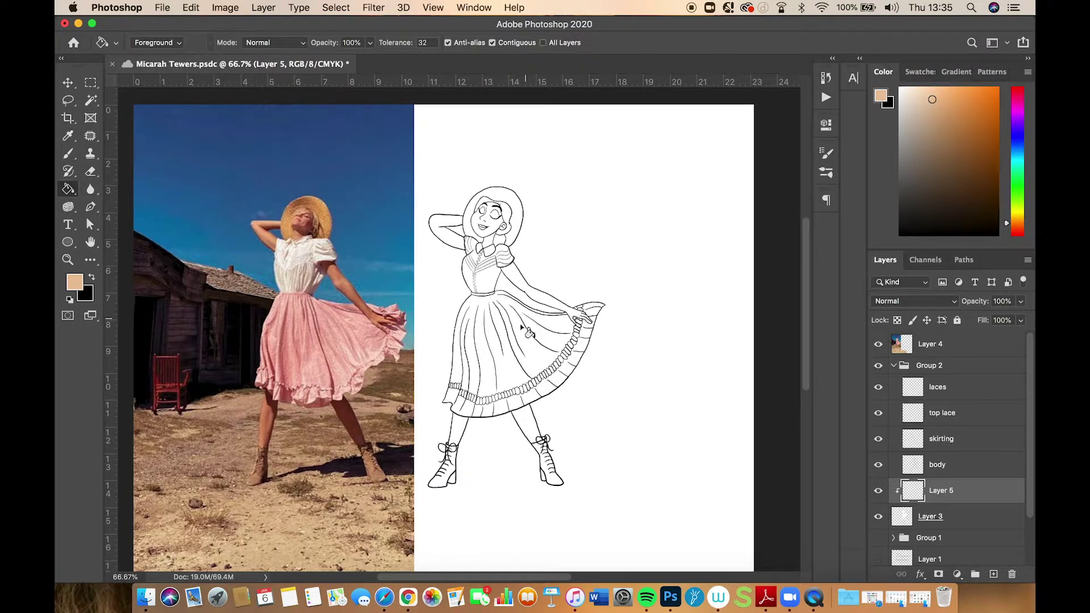
{"action": "left_click", "coordinate": [493, 334]}
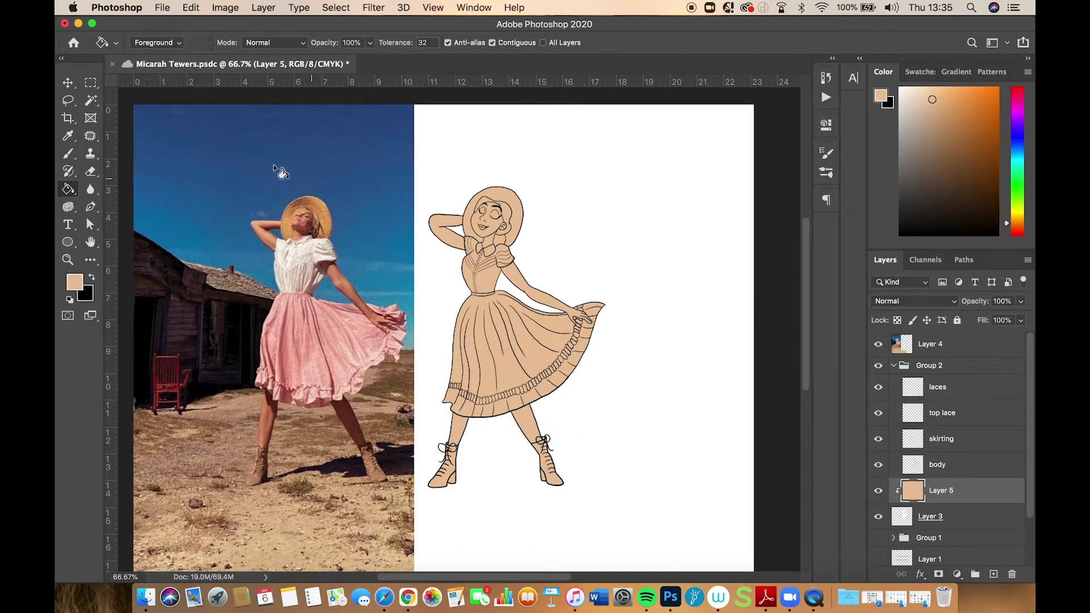
Sample the straw hat's colour from the photo and adjust it to a brighter golden yellow
{"action": "right_click", "coordinate": [249, 171]}
{"action": "left_click", "coordinate": [67, 136]}
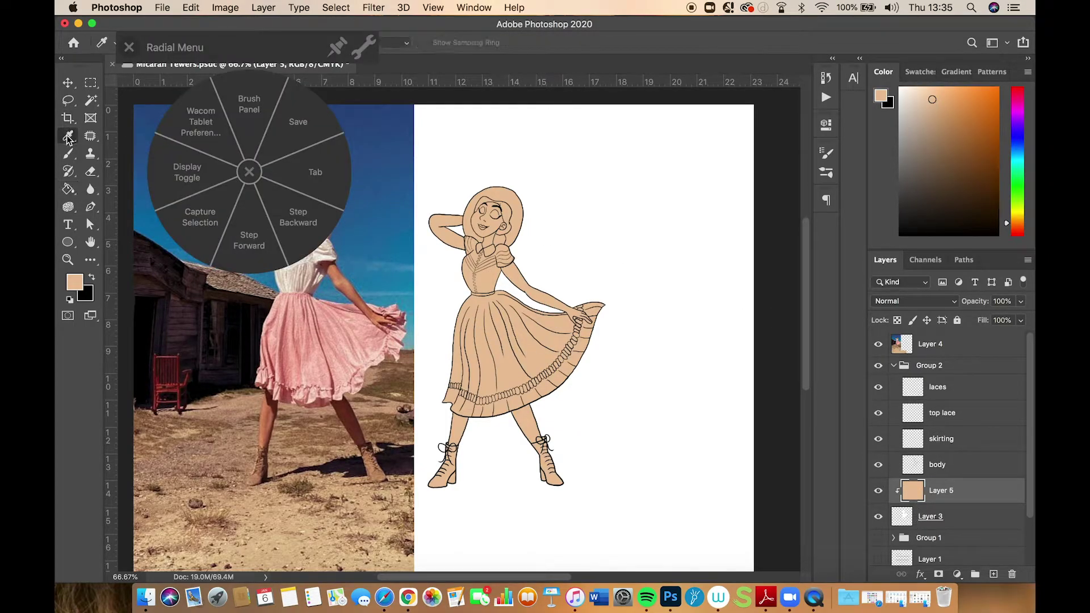
{"action": "left_click", "coordinate": [250, 172]}
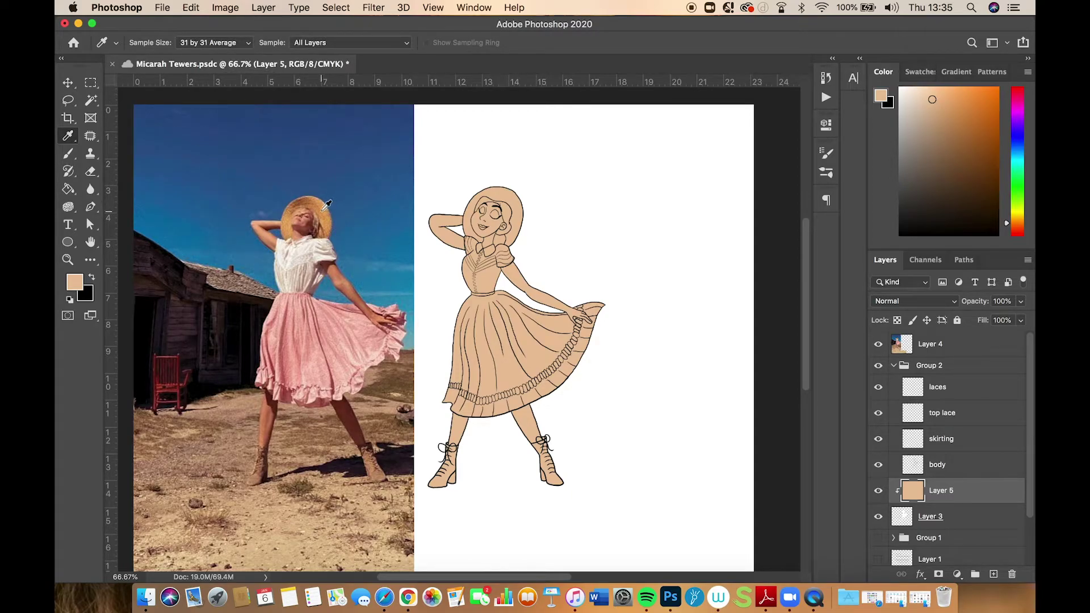
{"action": "left_click", "coordinate": [323, 209]}
{"action": "left_click", "coordinate": [76, 283]}
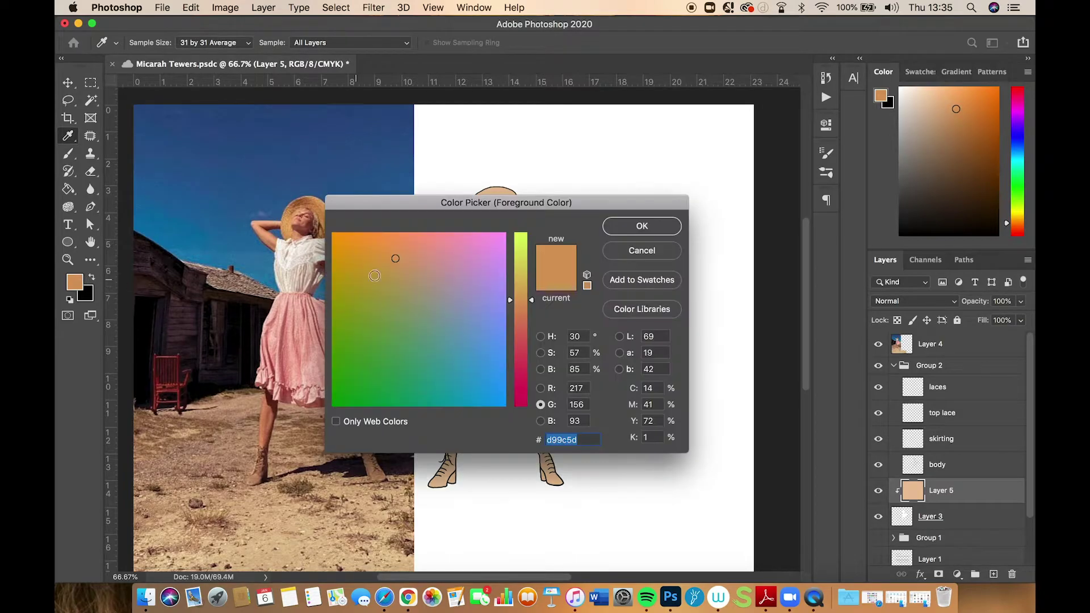
{"action": "left_click", "coordinate": [642, 226]}
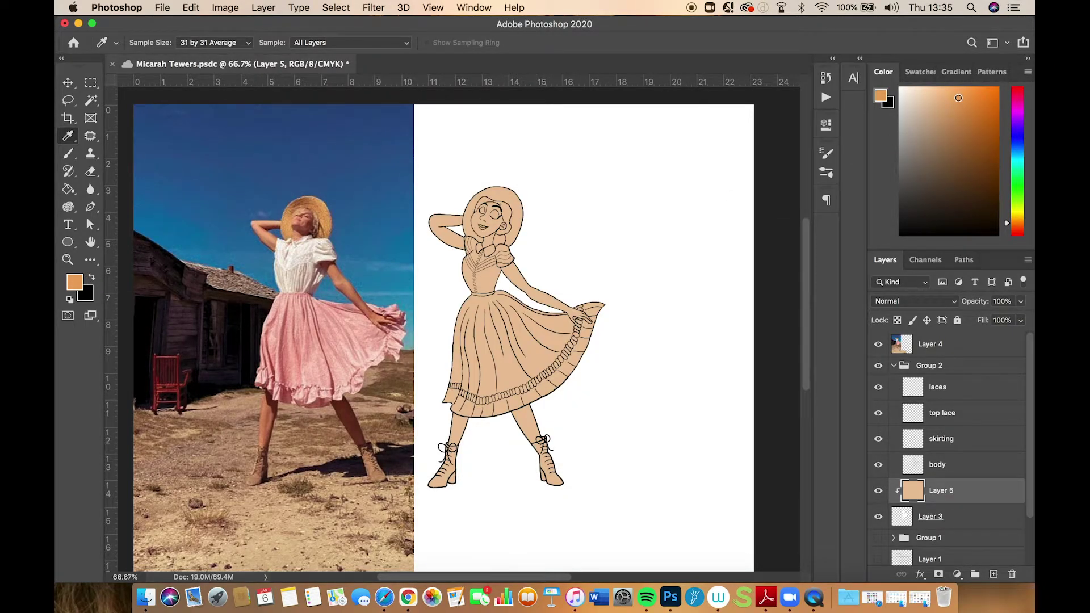
{"action": "left_click_drag", "start_coordinate": [1009, 225], "coordinate": [1009, 218]}
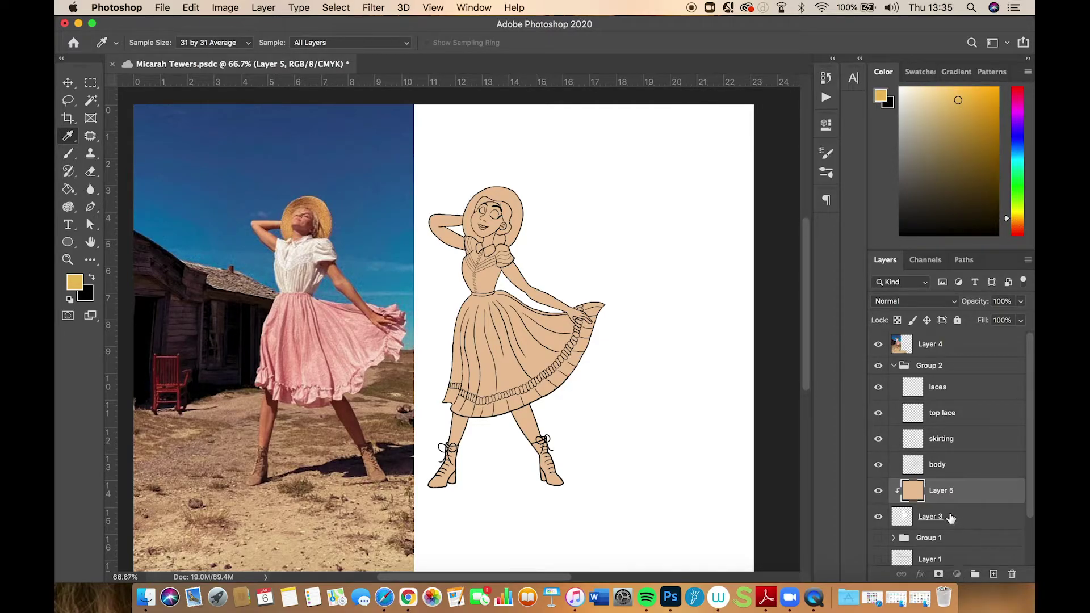
Add a new layer for the hat colour directly above the peach Layer 5, clipped to the white base
{"action": "left_click", "coordinate": [953, 518]}
{"action": "left_click", "coordinate": [993, 574]}
{"action": "left_click_drag", "start_coordinate": [944, 515], "coordinate": [983, 488]}
Paint golden yellow around the drawn hat with a 49 px hard round brush on Layer 6
{"action": "left_click", "coordinate": [68, 153]}
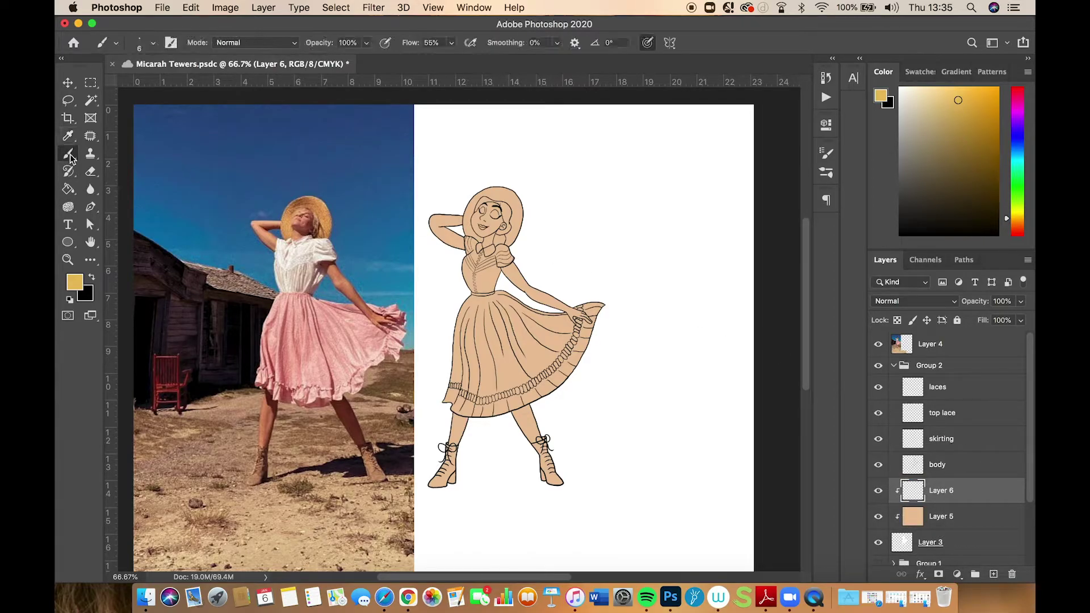
{"action": "left_click", "coordinate": [142, 44]}
{"action": "left_click", "coordinate": [152, 85]}
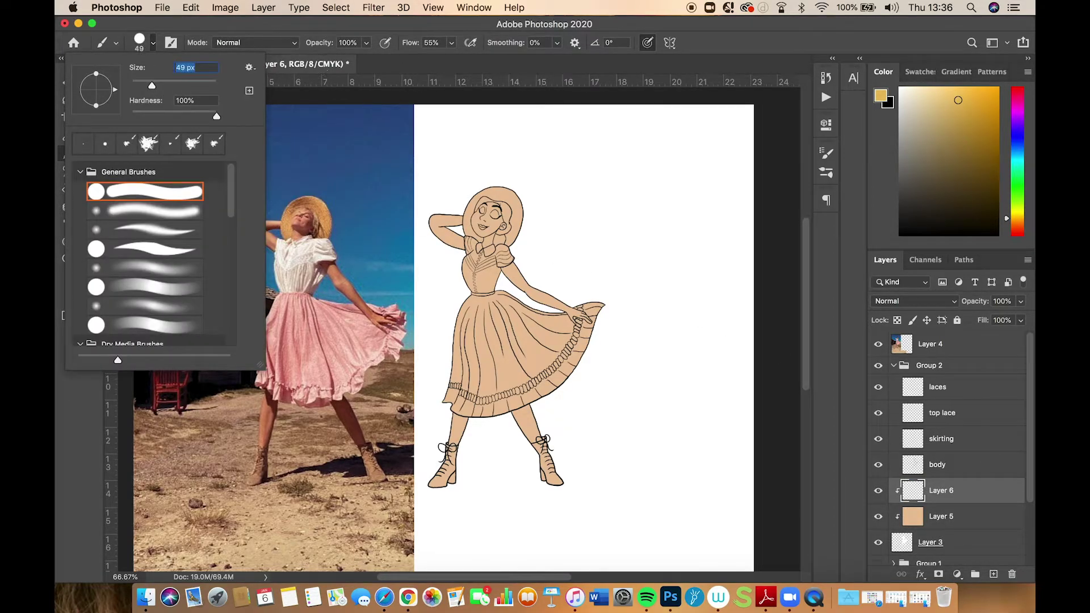
{"action": "key", "text": "super+equal"}
{"action": "key", "text": "super+equal"}
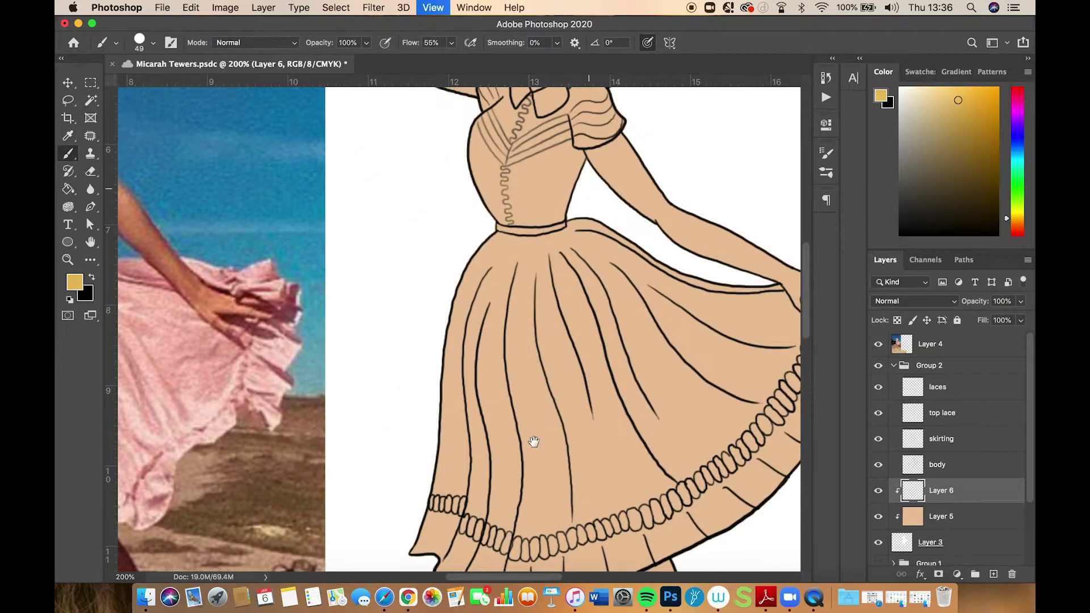
{"action": "scroll", "coordinate": [531, 441], "scroll_direction": "up", "scroll_amount": 5}
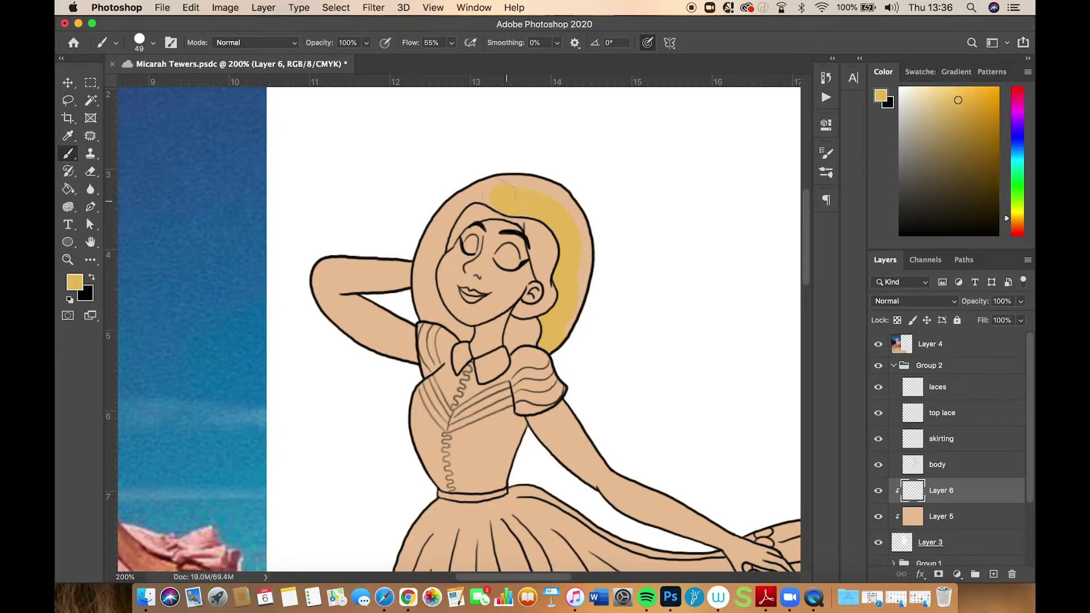
{"action": "mouse_move", "coordinate": [466, 192]}
{"action": "left_mouse_down"}
{"action": "mouse_move", "coordinate": [450, 200]}
{"action": "mouse_move", "coordinate": [425, 255]}
{"action": "left_mouse_up"}
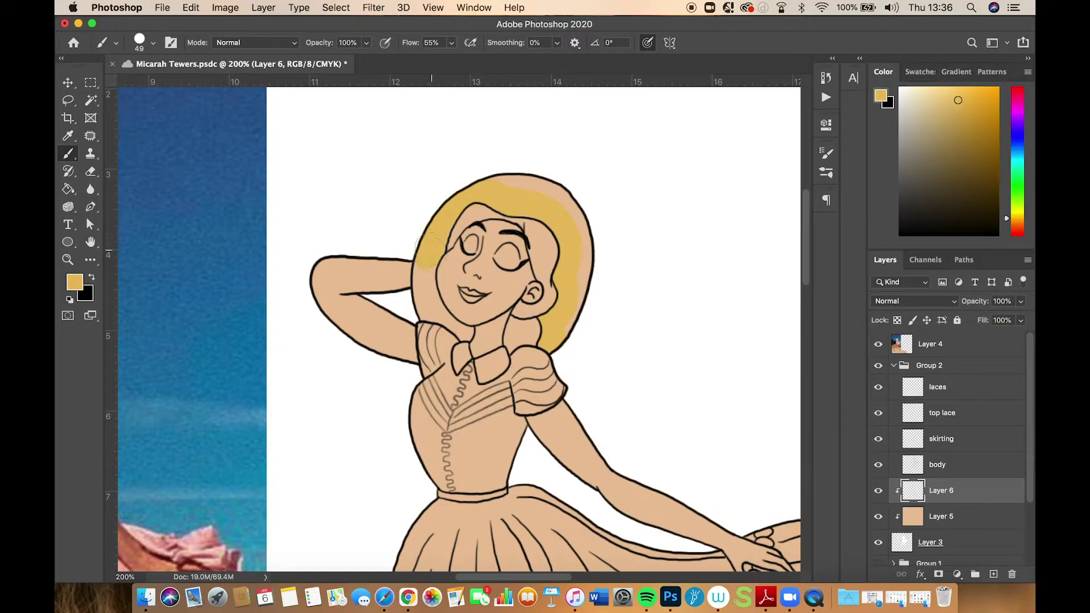
{"action": "left_click_drag", "start_coordinate": [422, 282], "coordinate": [429, 305]}
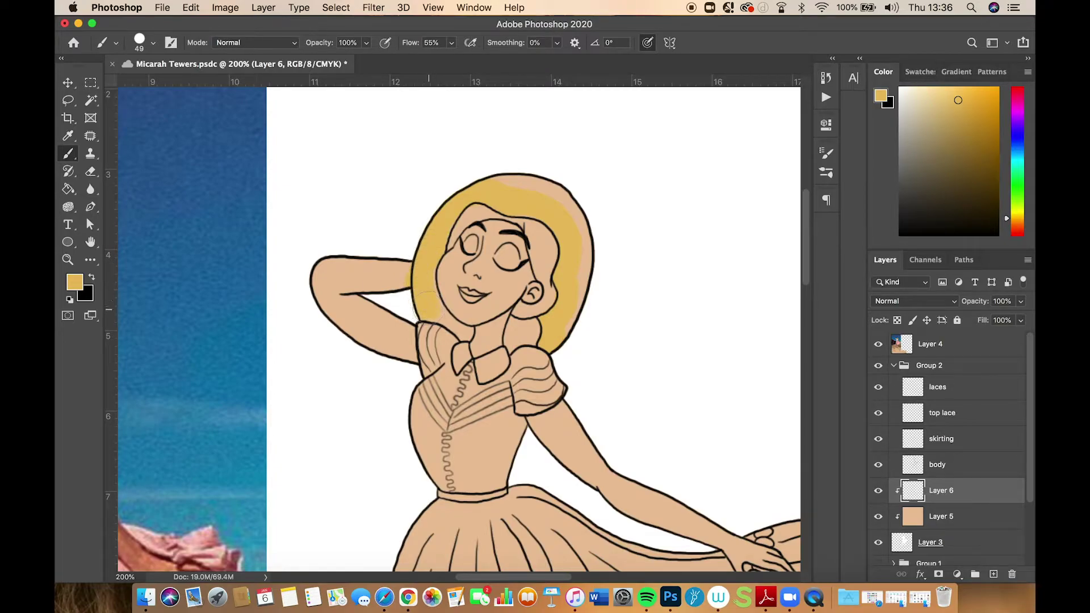
Fill the rest of the hat with a 28 px brush and erase the yellow overspill on the raised arm's wrist
{"action": "left_click", "coordinate": [142, 41]}
{"action": "left_click_drag", "start_coordinate": [150, 85], "coordinate": [143, 85]}
{"action": "key", "text": "Return"}
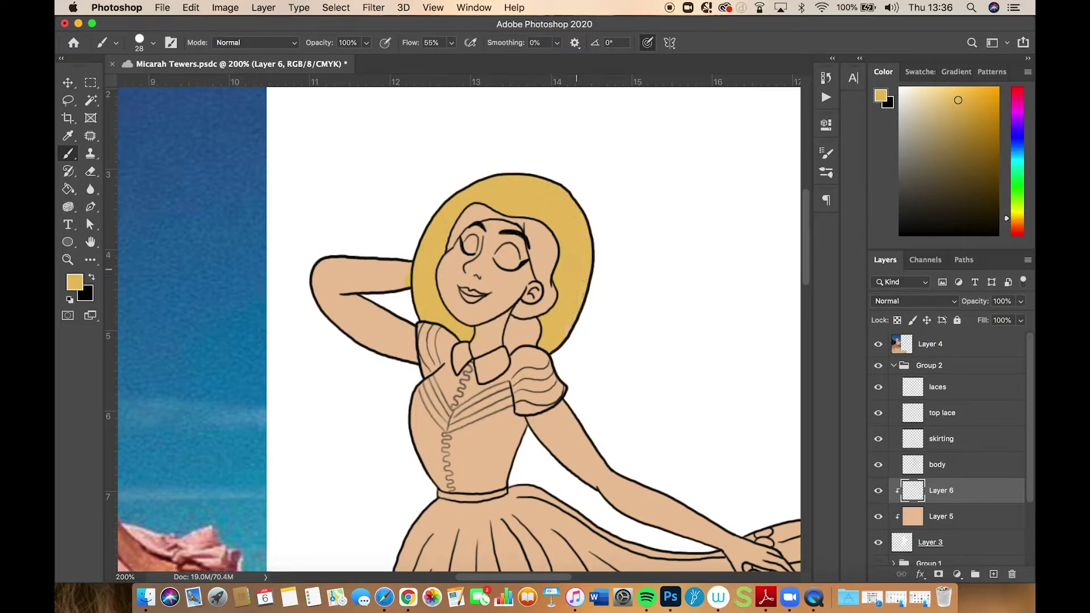
{"action": "left_click_drag", "start_coordinate": [539, 284], "coordinate": [601, 260]}
{"action": "left_click", "coordinate": [92, 171]}
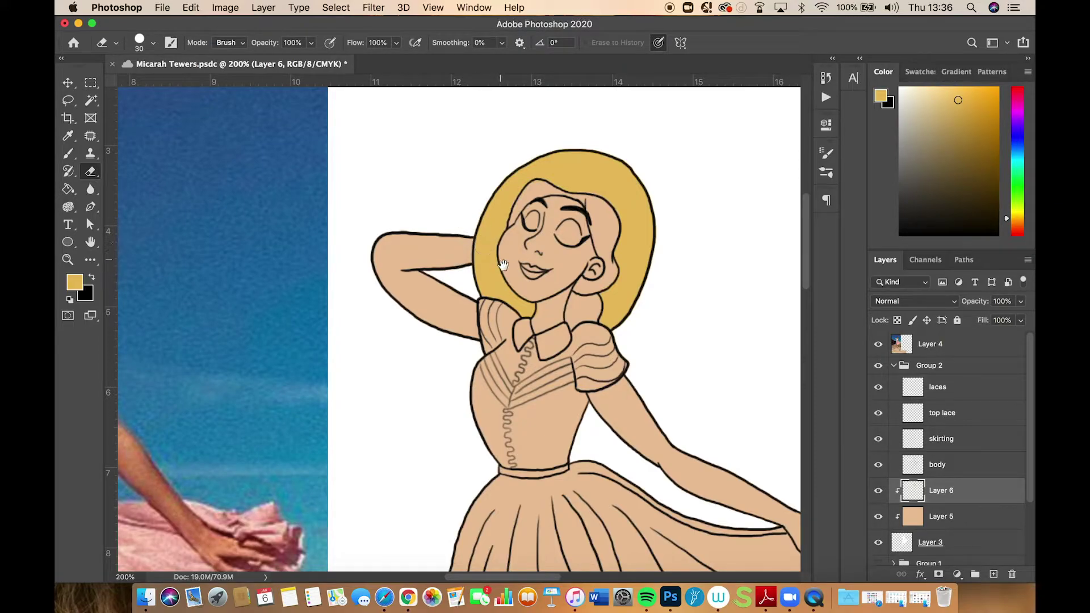
{"action": "left_click_drag", "start_coordinate": [505, 275], "coordinate": [488, 285]}
Sample the cream white of the woman's blouse in the photo, f2ece4, as the foreground colour
{"action": "mouse_move", "coordinate": [587, 272]}
{"action": "left_mouse_down"}
{"action": "mouse_move", "coordinate": [592, 250]}
{"action": "mouse_move", "coordinate": [744, 288]}
{"action": "mouse_move", "coordinate": [590, 220]}
{"action": "mouse_move", "coordinate": [745, 249]}
{"action": "left_mouse_up"}
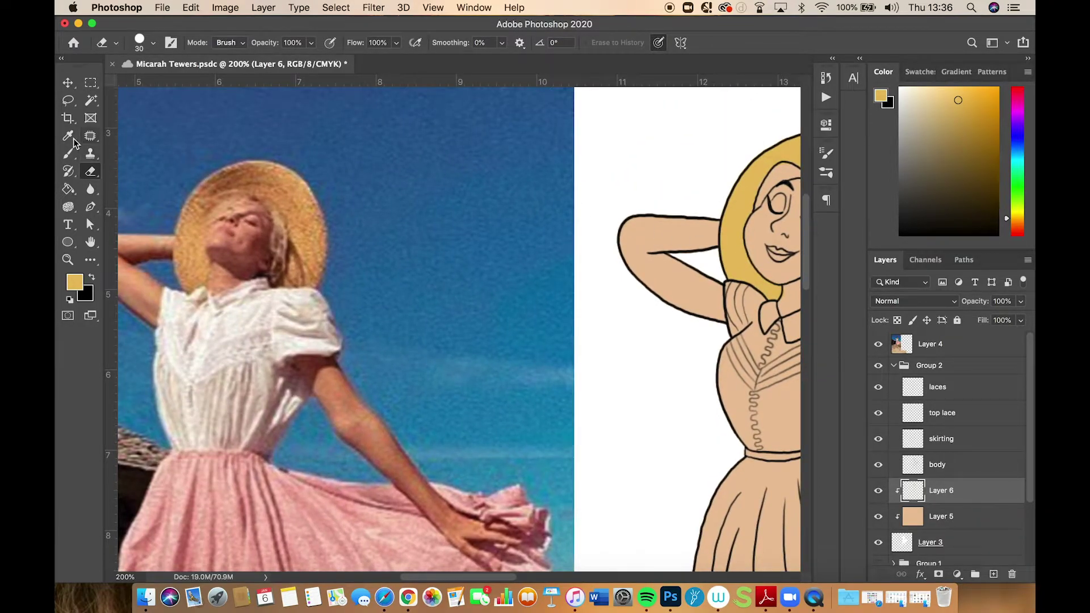
{"action": "left_click", "coordinate": [71, 137]}
{"action": "left_click", "coordinate": [242, 316]}
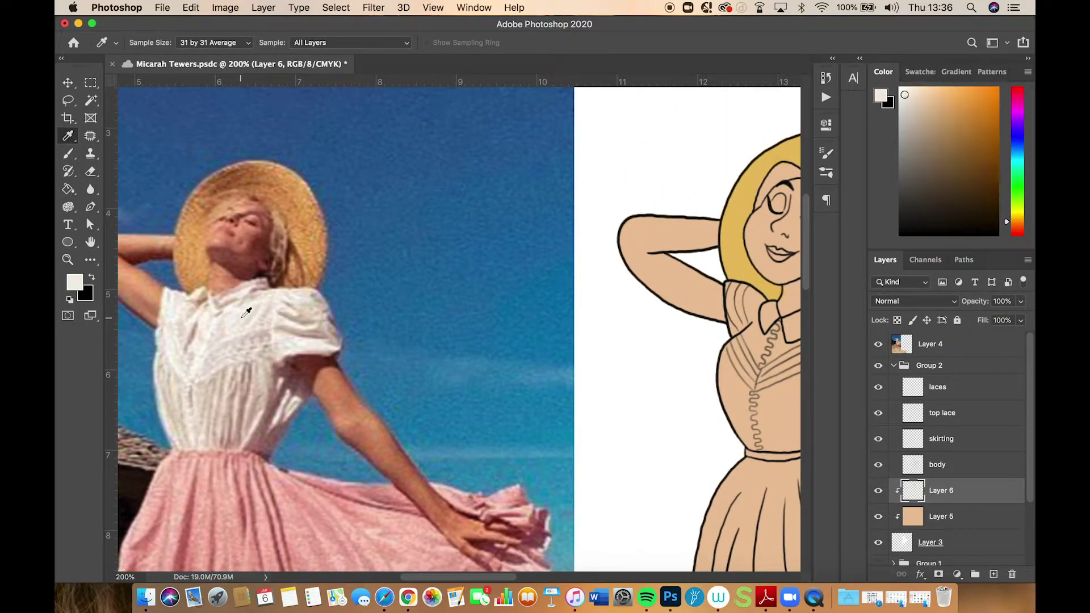
{"action": "left_click", "coordinate": [73, 284]}
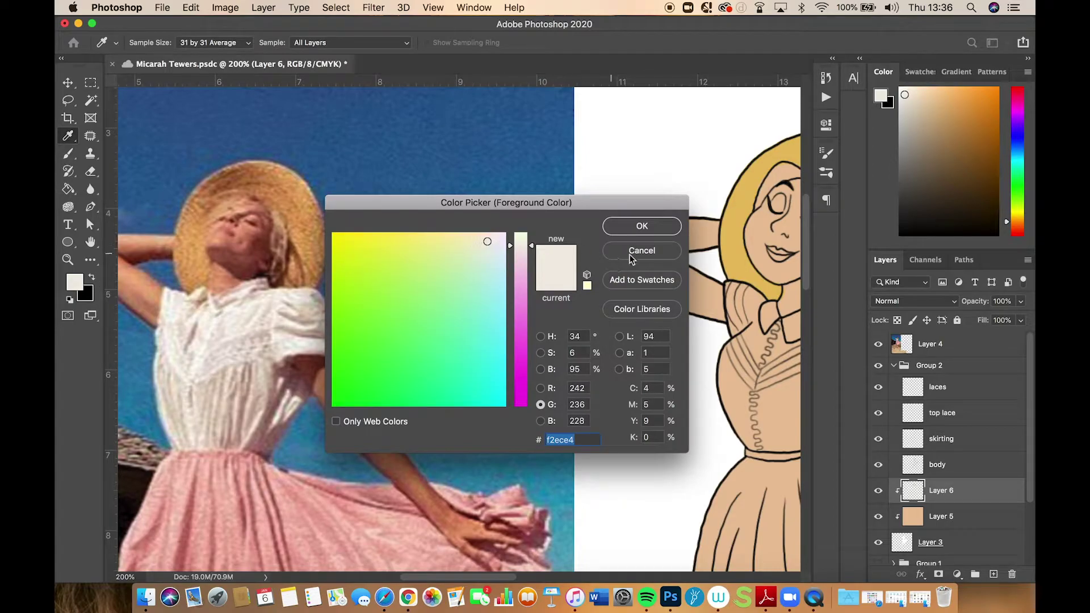
{"action": "left_click", "coordinate": [639, 226]}
Add a new clipped layer above the peach Layer 5 and paint the blouse, sleeves and collar cream white on it
{"action": "left_click_drag", "start_coordinate": [703, 321], "coordinate": [382, 343]}
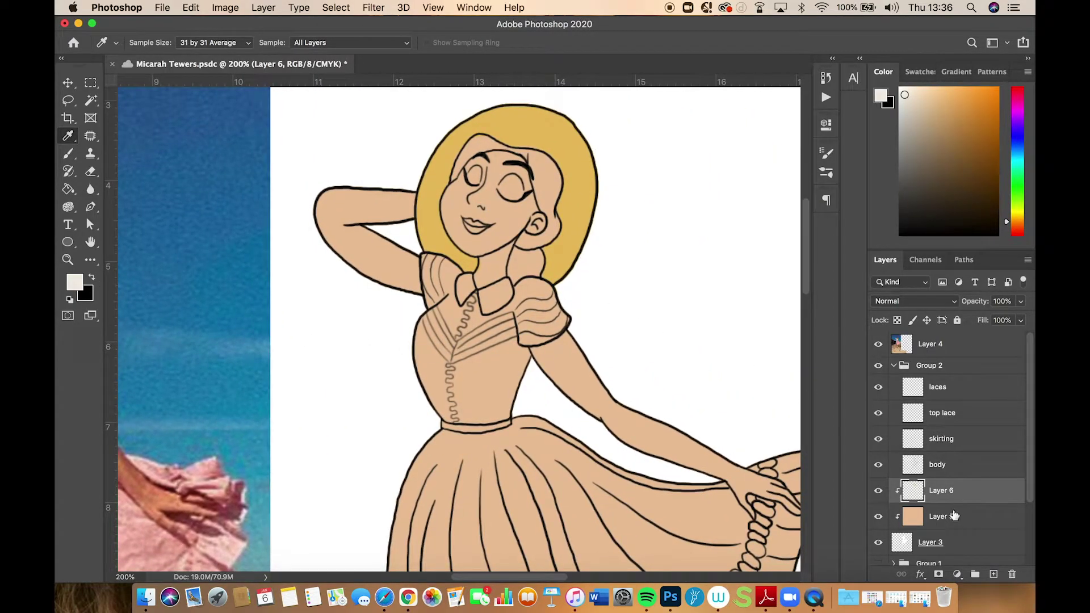
{"action": "left_click", "coordinate": [954, 515]}
{"action": "left_click", "coordinate": [993, 574]}
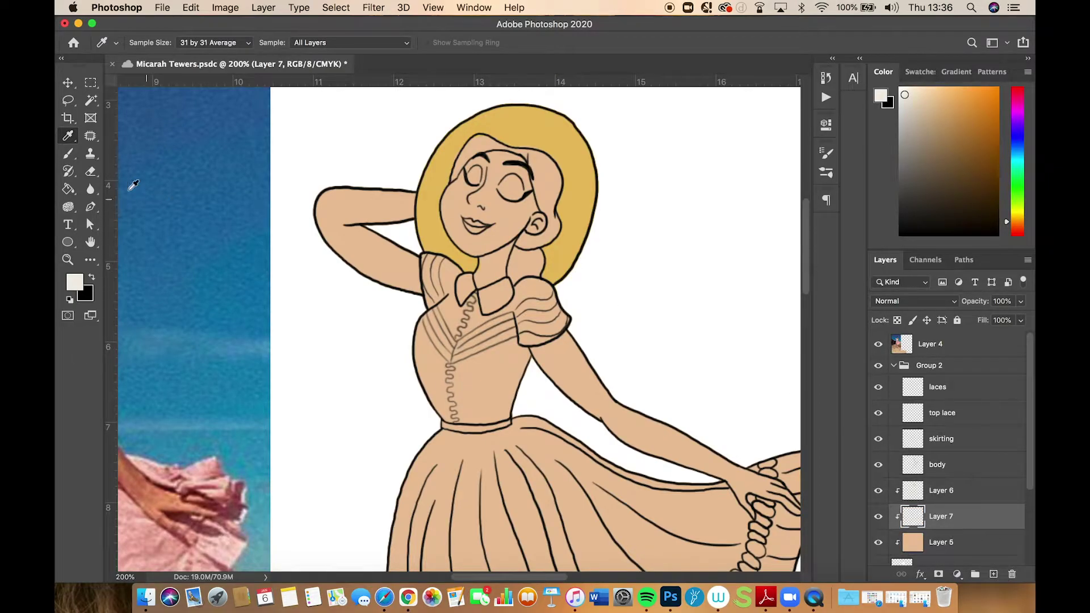
{"action": "key", "text": "b"}
{"action": "mouse_move", "coordinate": [426, 351]}
{"action": "left_mouse_down"}
{"action": "mouse_move", "coordinate": [449, 415]}
{"action": "mouse_move", "coordinate": [506, 411]}
{"action": "mouse_move", "coordinate": [522, 340]}
{"action": "mouse_move", "coordinate": [555, 330]}
{"action": "mouse_move", "coordinate": [561, 310]}
{"action": "mouse_move", "coordinate": [536, 284]}
{"action": "mouse_move", "coordinate": [460, 296]}
{"action": "mouse_move", "coordinate": [455, 276]}
{"action": "mouse_move", "coordinate": [425, 260]}
{"action": "mouse_move", "coordinate": [444, 307]}
{"action": "mouse_move", "coordinate": [430, 327]}
{"action": "mouse_move", "coordinate": [437, 341]}
{"action": "mouse_move", "coordinate": [452, 313]}
{"action": "left_mouse_up"}
{"action": "mouse_move", "coordinate": [537, 304]}
{"action": "left_mouse_down"}
{"action": "mouse_move", "coordinate": [506, 333]}
{"action": "mouse_move", "coordinate": [484, 309]}
{"action": "mouse_move", "coordinate": [461, 320]}
{"action": "mouse_move", "coordinate": [446, 400]}
{"action": "mouse_move", "coordinate": [481, 344]}
{"action": "mouse_move", "coordinate": [473, 395]}
{"action": "mouse_move", "coordinate": [502, 338]}
{"action": "left_mouse_up"}
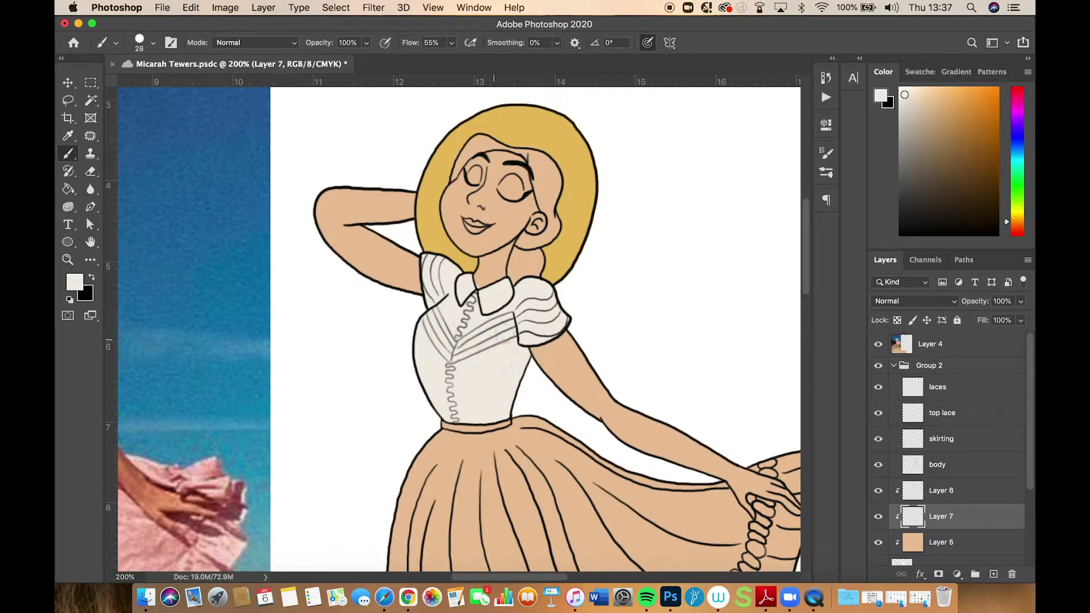
Set the Eraser size to 11 px for detailed corrections on the blouse layer
{"action": "left_click", "coordinate": [90, 171]}
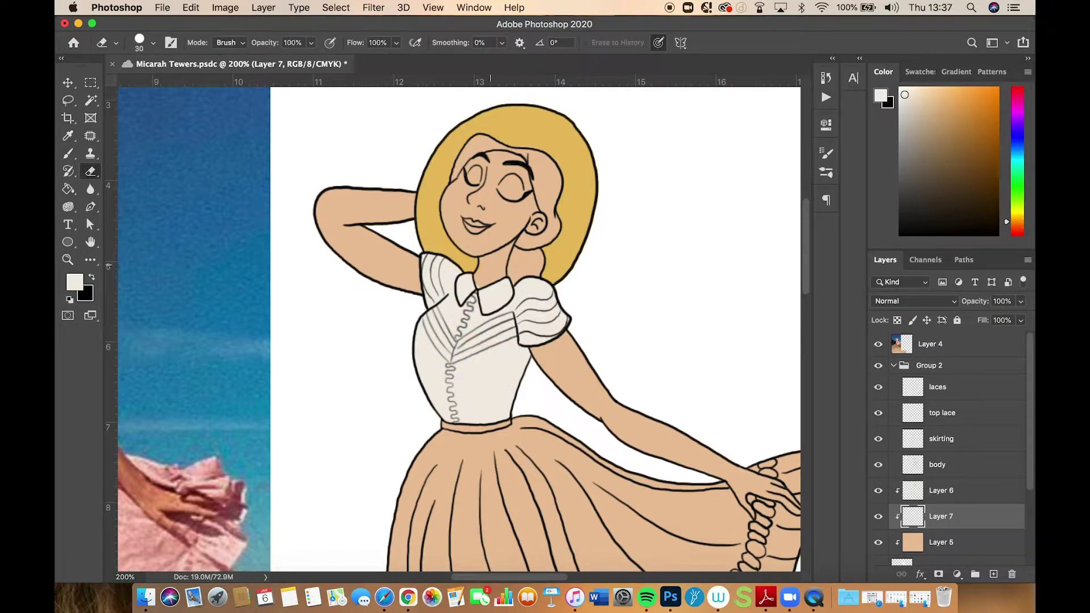
{"action": "right_click", "coordinate": [137, 25]}
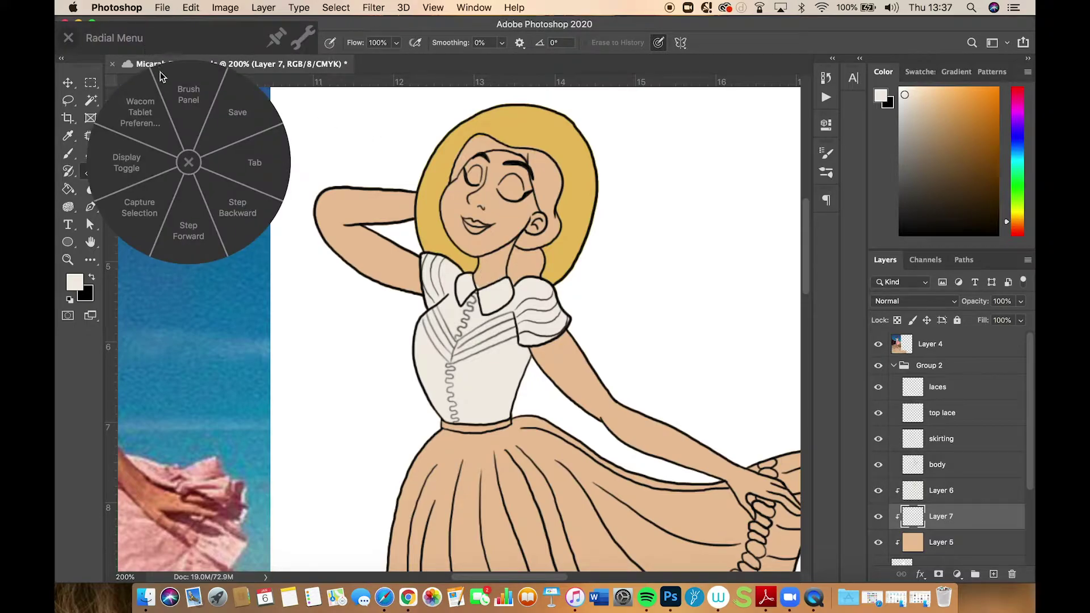
{"action": "left_click", "coordinate": [187, 163]}
{"action": "left_click", "coordinate": [152, 43]}
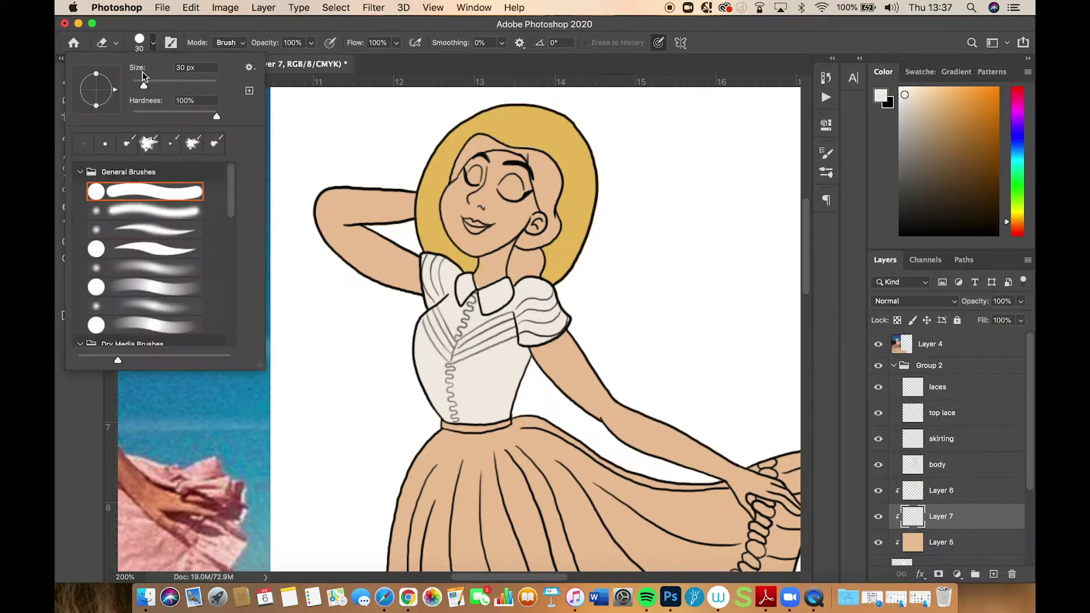
{"action": "left_click", "coordinate": [136, 86]}
{"action": "key", "text": "Return"}
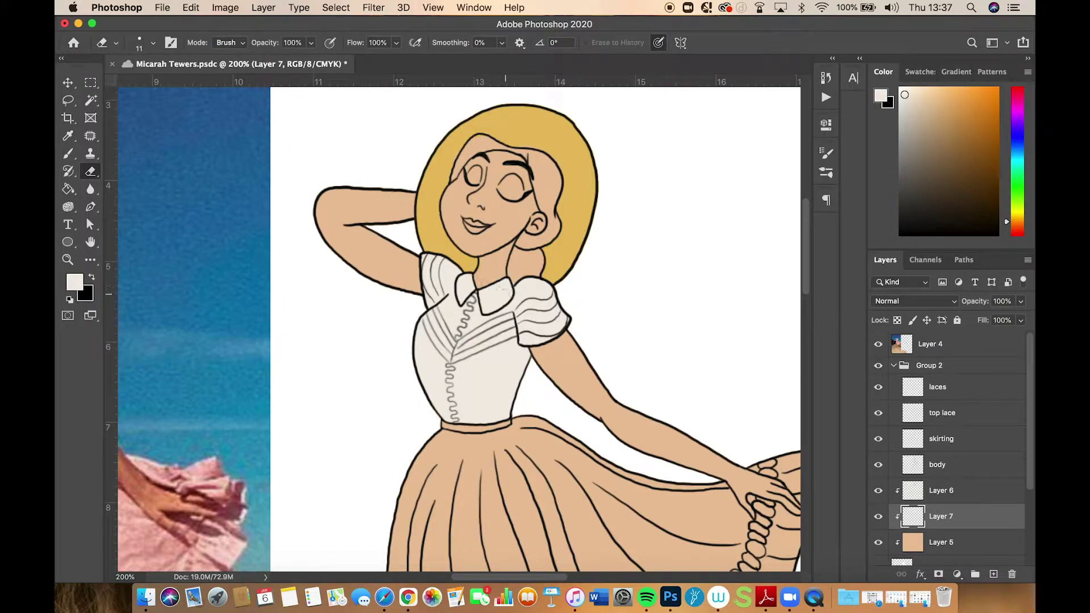
Switch to the Brush tool and set its size to 14 px
{"action": "left_click", "coordinate": [68, 153]}
{"action": "left_click", "coordinate": [146, 42]}
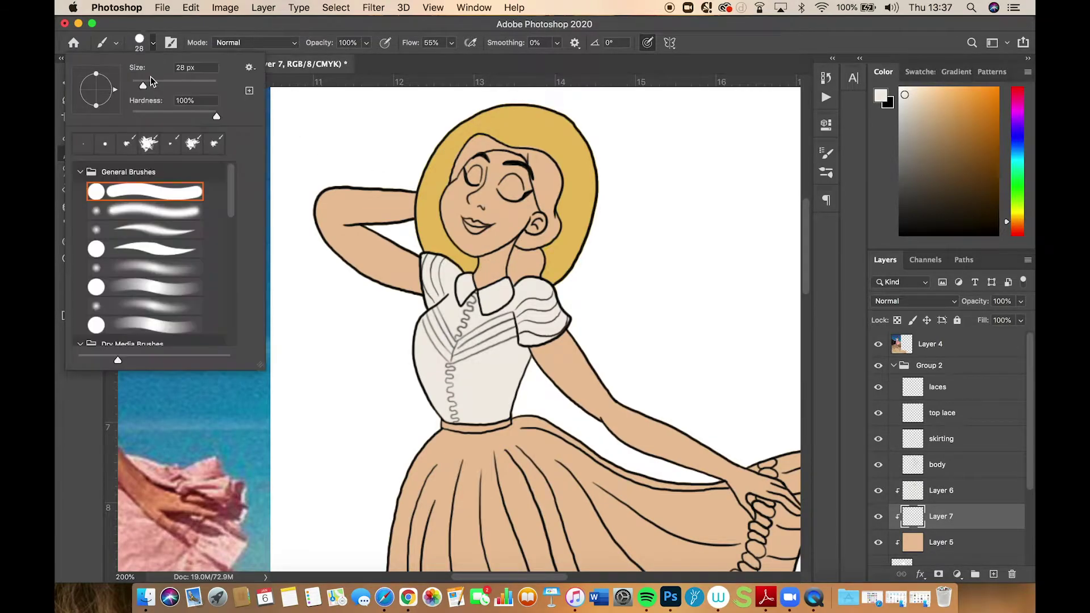
{"action": "left_click", "coordinate": [137, 85]}
{"action": "key", "text": "Return"}
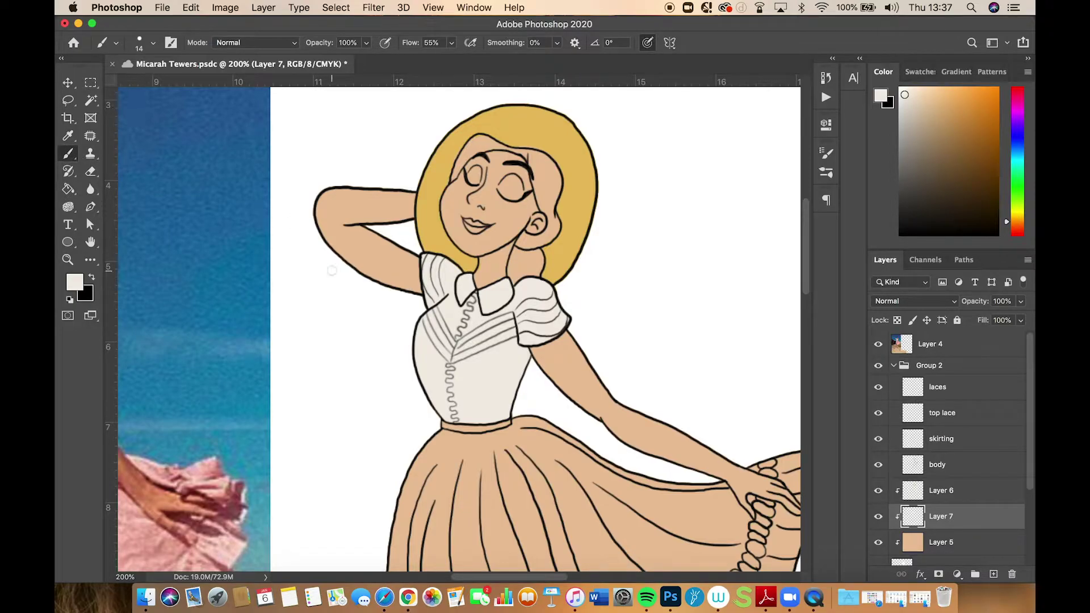
Sample the pink of the woman's skirt in the photo as the foreground colour
{"action": "scroll", "coordinate": [737, 250], "scroll_direction": "down", "scroll_amount": 6}
{"action": "scroll", "coordinate": [737, 250], "scroll_direction": "left", "scroll_amount": 6}
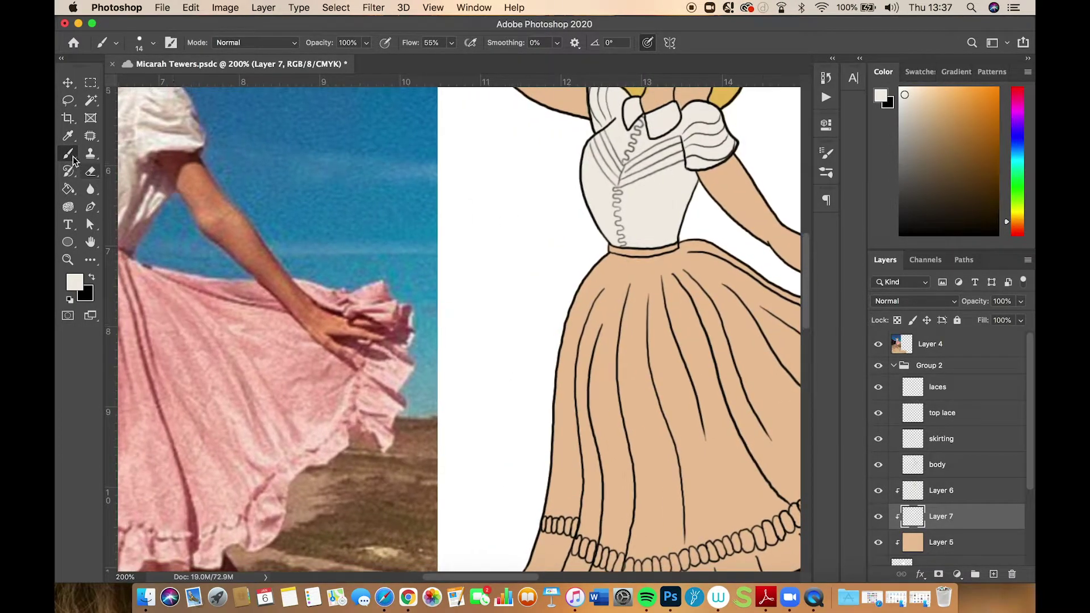
{"action": "left_click", "coordinate": [68, 135]}
{"action": "left_click", "coordinate": [174, 359]}
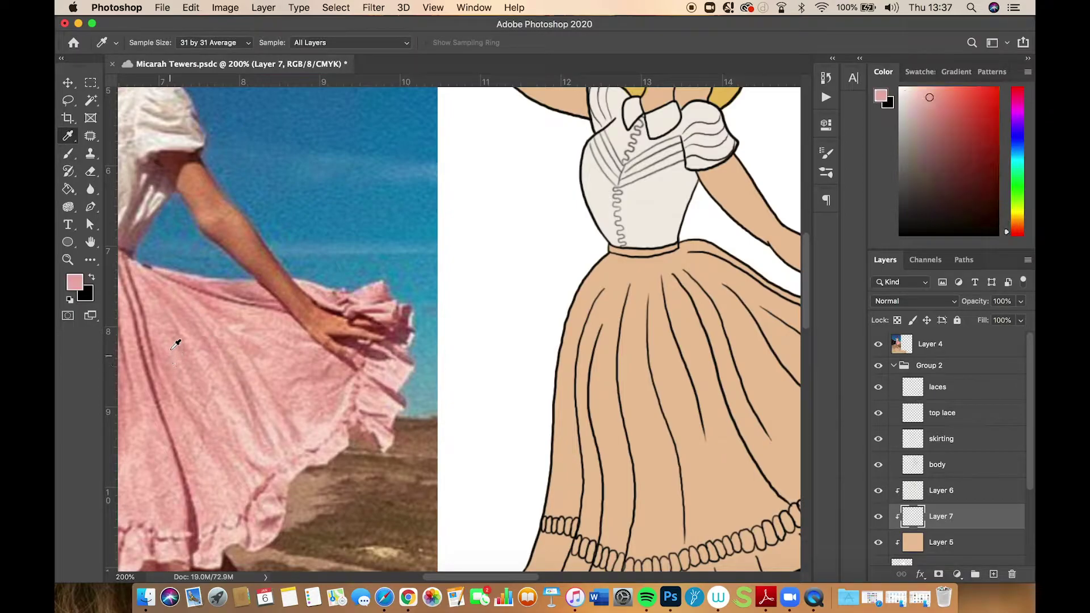
Add a new clipped layer for the skirt and move it below the blouse layer, Layer 7
{"action": "left_click_drag", "start_coordinate": [551, 344], "coordinate": [385, 309]}
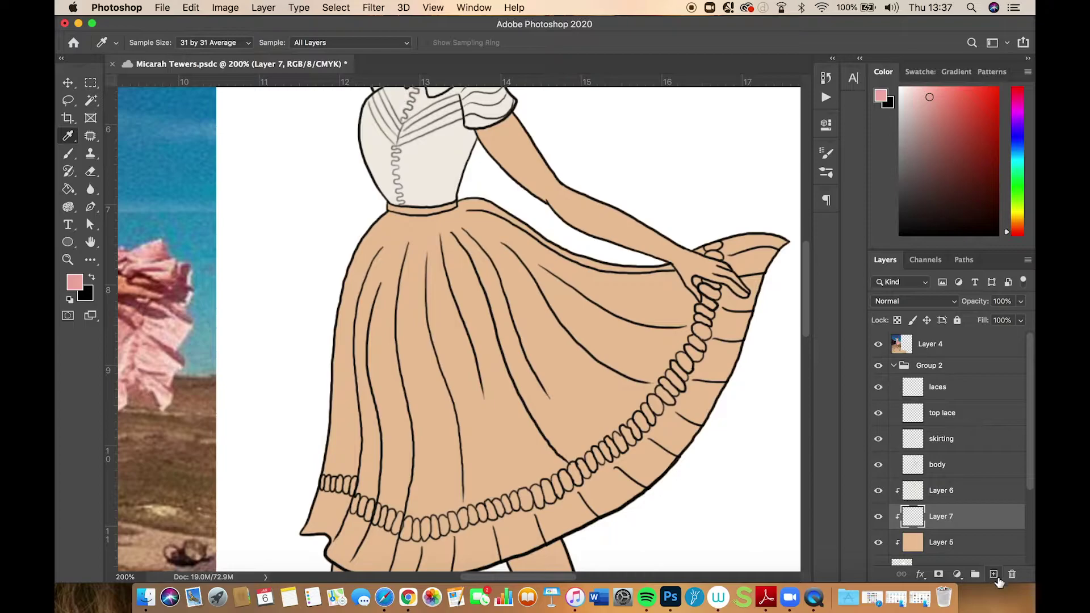
{"action": "left_click", "coordinate": [994, 575]}
{"action": "left_click", "coordinate": [77, 158]}
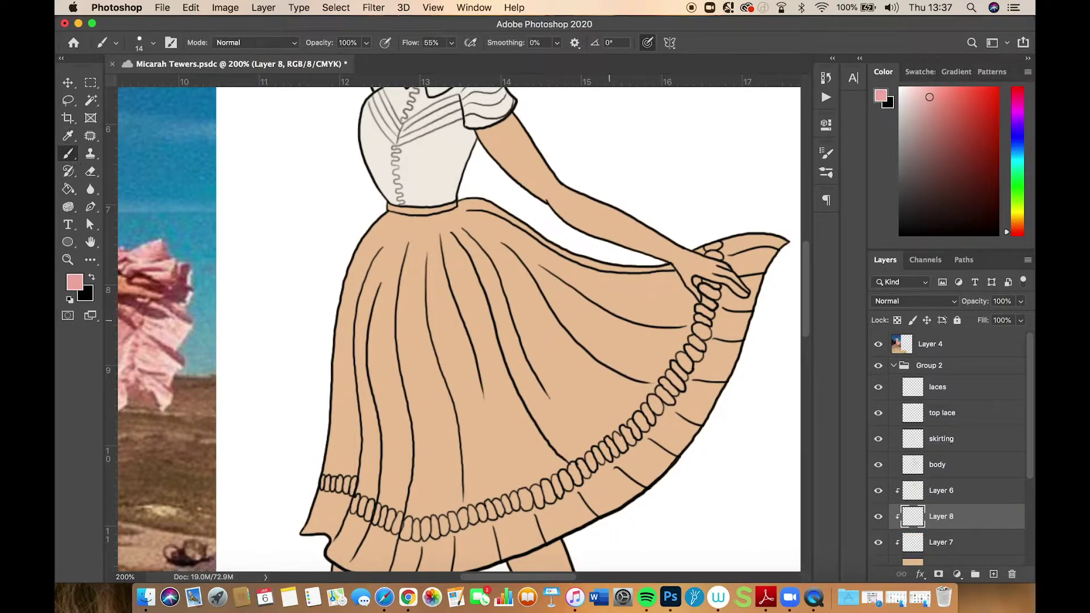
{"action": "left_click_drag", "start_coordinate": [952, 532], "coordinate": [942, 556]}
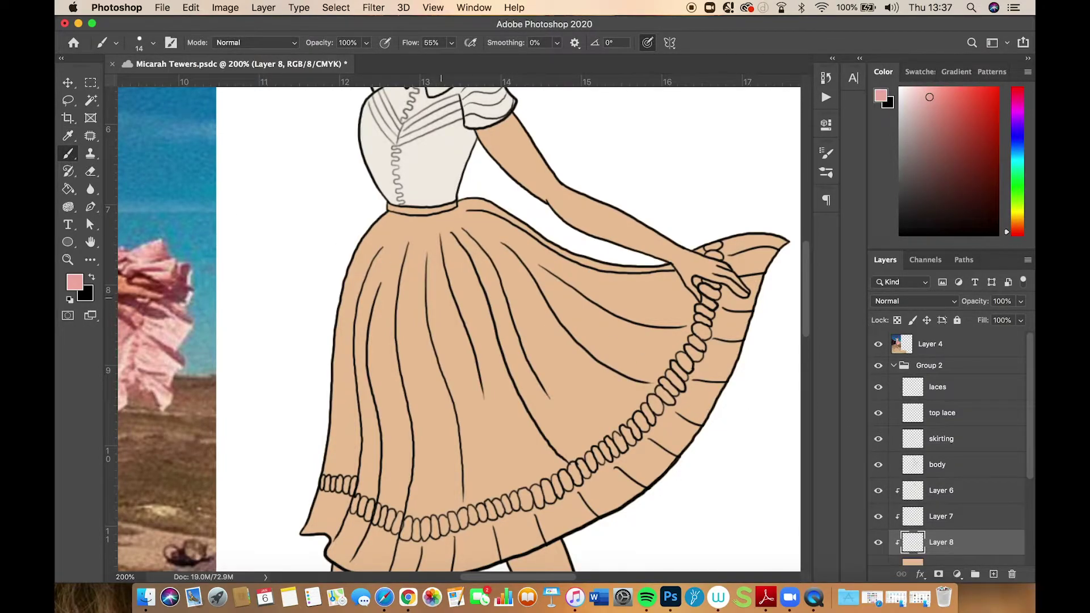
Paint the whole skirt pink with a 78 px brush, including the waistband, the lifted corner and the ruffled hem
{"action": "left_click", "coordinate": [153, 43]}
{"action": "left_click", "coordinate": [164, 85]}
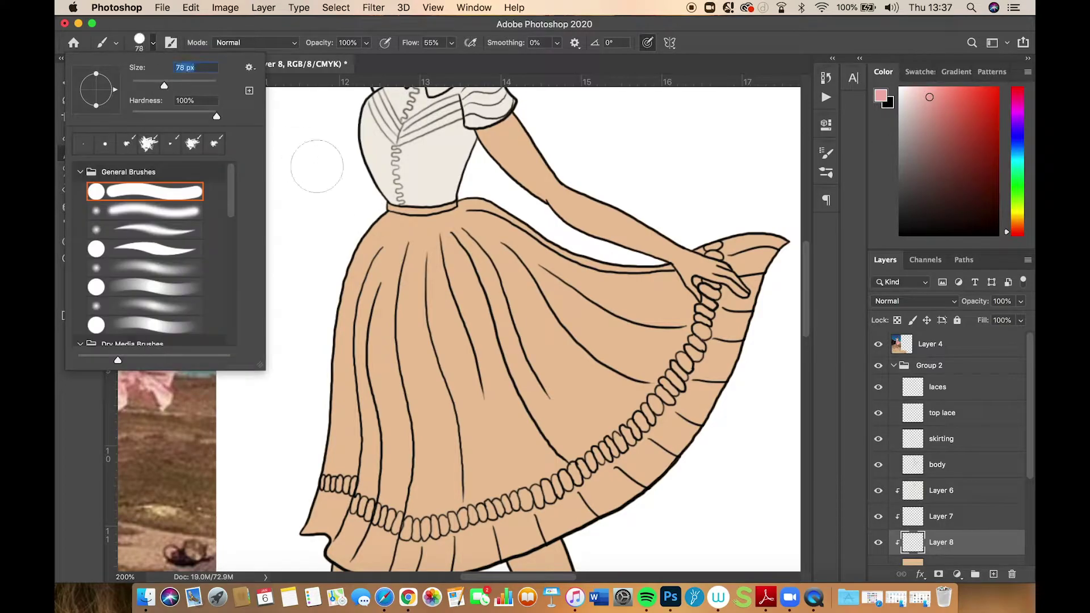
{"action": "left_click", "coordinate": [382, 214]}
{"action": "mouse_move", "coordinate": [386, 216]}
{"action": "left_mouse_down"}
{"action": "mouse_move", "coordinate": [465, 211]}
{"action": "mouse_move", "coordinate": [370, 264]}
{"action": "mouse_move", "coordinate": [335, 471]}
{"action": "mouse_move", "coordinate": [314, 484]}
{"action": "mouse_move", "coordinate": [340, 531]}
{"action": "mouse_move", "coordinate": [372, 480]}
{"action": "mouse_move", "coordinate": [400, 363]}
{"action": "mouse_move", "coordinate": [471, 253]}
{"action": "left_mouse_up"}
{"action": "mouse_move", "coordinate": [456, 385]}
{"action": "left_mouse_down"}
{"action": "mouse_move", "coordinate": [494, 224]}
{"action": "mouse_move", "coordinate": [531, 272]}
{"action": "mouse_move", "coordinate": [659, 298]}
{"action": "mouse_move", "coordinate": [745, 245]}
{"action": "mouse_move", "coordinate": [733, 324]}
{"action": "mouse_move", "coordinate": [670, 409]}
{"action": "mouse_move", "coordinate": [659, 455]}
{"action": "mouse_move", "coordinate": [585, 352]}
{"action": "mouse_move", "coordinate": [528, 386]}
{"action": "mouse_move", "coordinate": [511, 449]}
{"action": "mouse_move", "coordinate": [613, 500]}
{"action": "mouse_move", "coordinate": [653, 482]}
{"action": "left_mouse_up"}
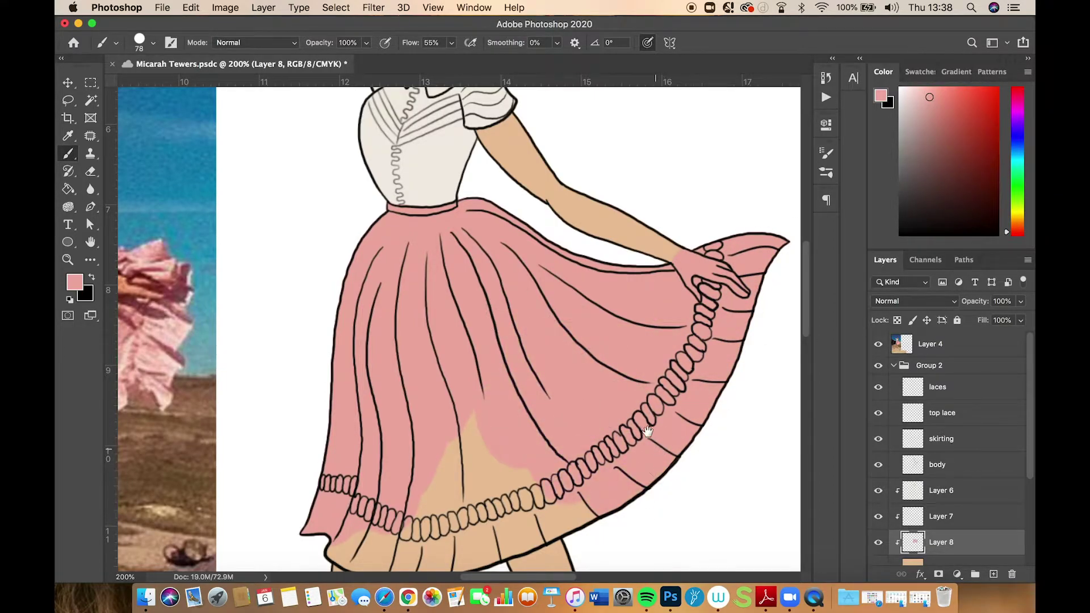
{"action": "scroll", "coordinate": [682, 449], "scroll_direction": "down", "scroll_amount": 5}
{"action": "left_click_drag", "start_coordinate": [348, 458], "coordinate": [378, 466]}
{"action": "mouse_move", "coordinate": [379, 462]}
{"action": "left_mouse_down"}
{"action": "mouse_move", "coordinate": [496, 458]}
{"action": "mouse_move", "coordinate": [572, 414]}
{"action": "mouse_move", "coordinate": [436, 397]}
{"action": "mouse_move", "coordinate": [436, 417]}
{"action": "mouse_move", "coordinate": [466, 340]}
{"action": "left_mouse_up"}
{"action": "left_click_drag", "start_coordinate": [658, 274], "coordinate": [506, 372]}
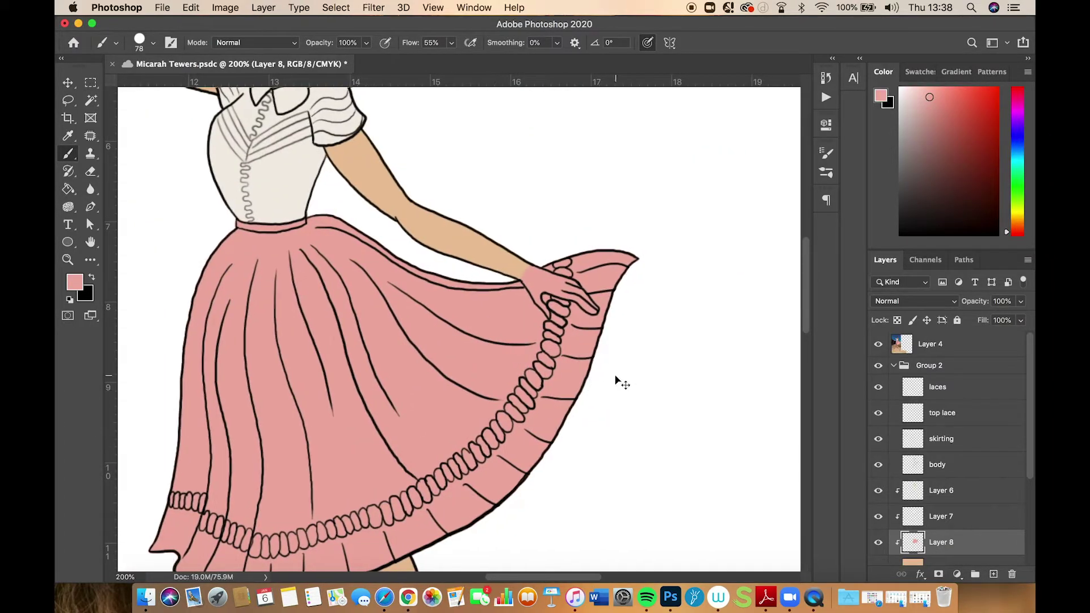
Reduce the brush size to 17 px and erase the pink overspill from the hand holding the skirt with the 11 px Eraser
{"action": "key", "text": "super+equal"}
{"action": "key", "text": "super+equal"}
{"action": "left_click_drag", "start_coordinate": [666, 328], "coordinate": [533, 367]}
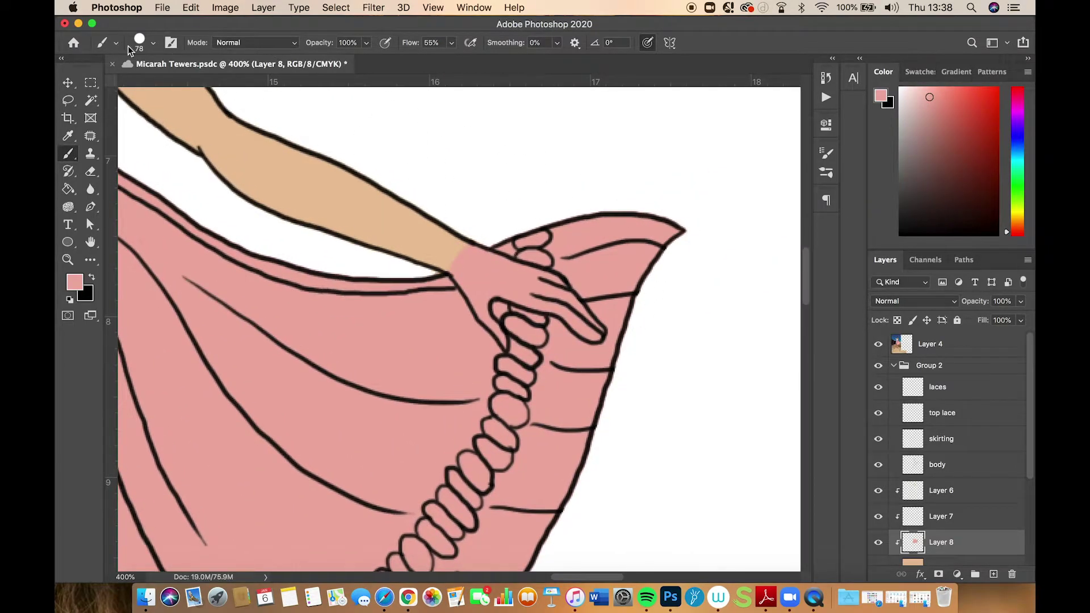
{"action": "left_click", "coordinate": [153, 43]}
{"action": "left_click_drag", "start_coordinate": [147, 83], "coordinate": [142, 85]}
{"action": "key", "text": "Escape"}
{"action": "left_click", "coordinate": [91, 172]}
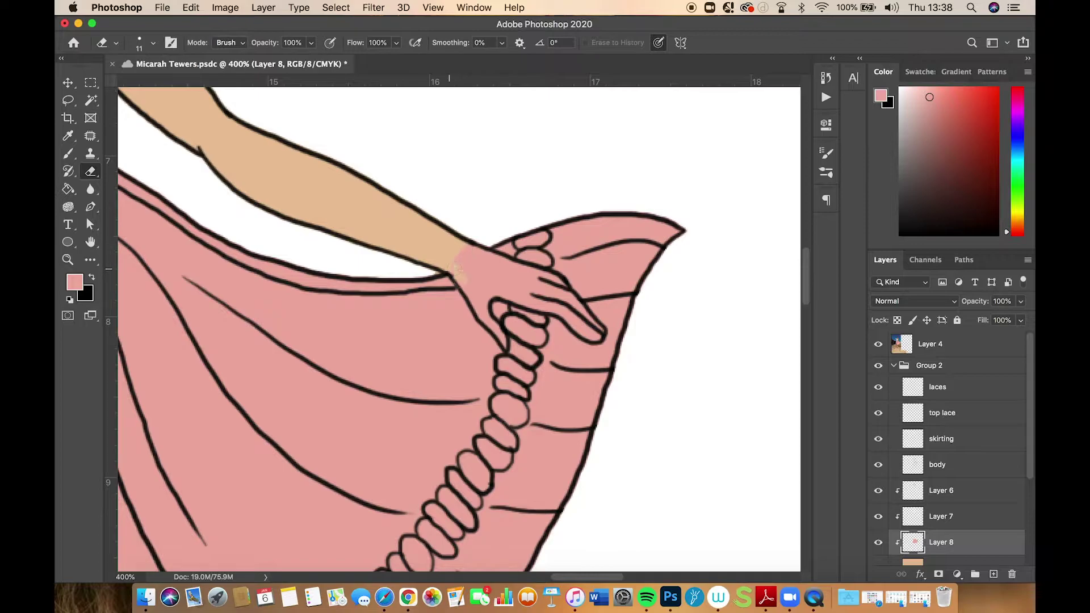
{"action": "mouse_move", "coordinate": [491, 321]}
{"action": "left_mouse_down"}
{"action": "mouse_move", "coordinate": [499, 335]}
{"action": "mouse_move", "coordinate": [490, 294]}
{"action": "mouse_move", "coordinate": [586, 335]}
{"action": "mouse_move", "coordinate": [547, 273]}
{"action": "mouse_move", "coordinate": [476, 256]}
{"action": "mouse_move", "coordinate": [493, 282]}
{"action": "mouse_move", "coordinate": [529, 294]}
{"action": "left_mouse_up"}
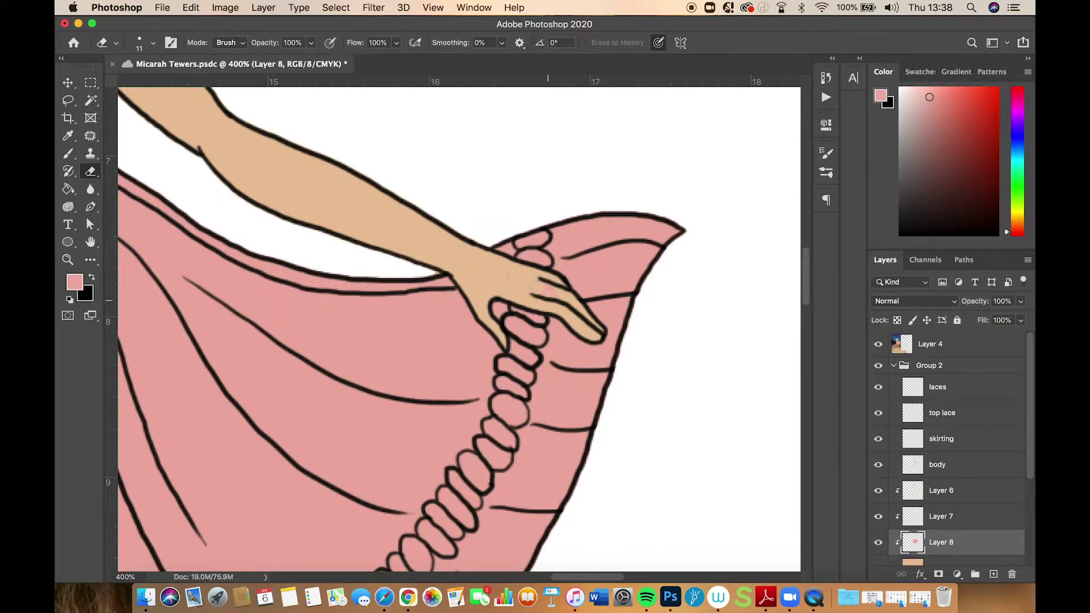
Sample the boot's brown in the photo, darken it slightly, and add a new clipped layer above the pink skirt layer
{"action": "key", "text": "super+minus"}
{"action": "key", "text": "super+minus"}
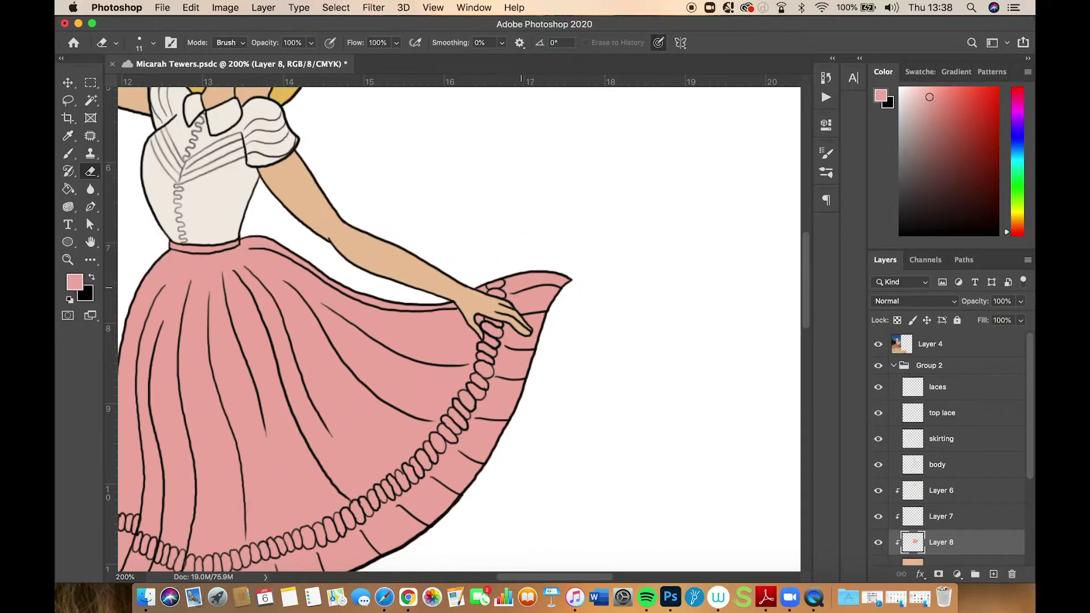
{"action": "left_click_drag", "start_coordinate": [639, 374], "coordinate": [719, 158]}
{"action": "left_click_drag", "start_coordinate": [581, 410], "coordinate": [497, 327]}
{"action": "scroll", "coordinate": [496, 327], "scroll_direction": "left", "scroll_amount": 8}
{"action": "scroll", "coordinate": [496, 327], "scroll_direction": "down", "scroll_amount": 2}
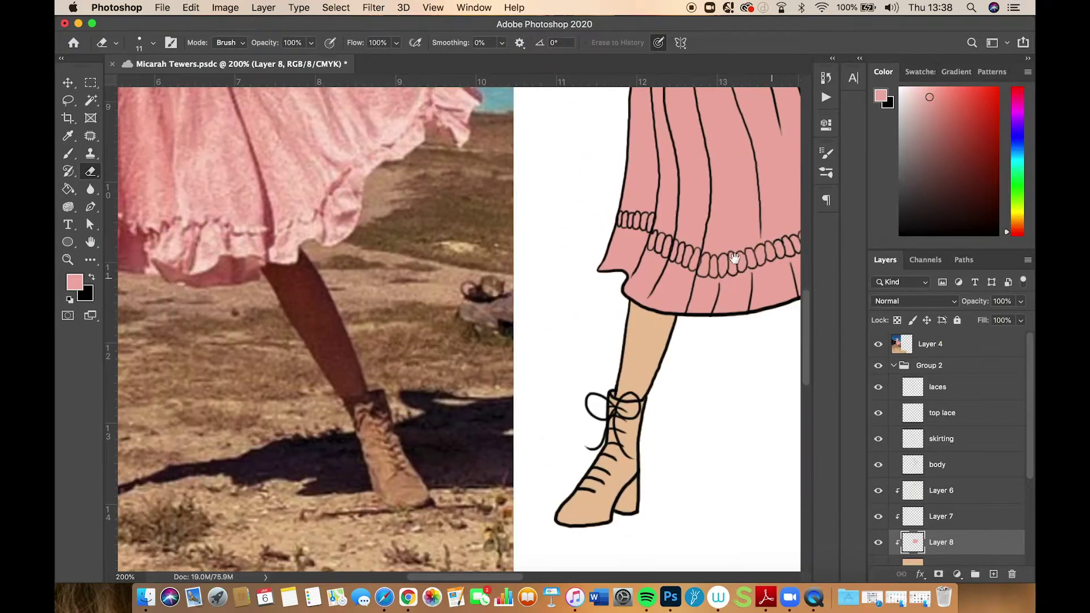
{"action": "left_click", "coordinate": [68, 135]}
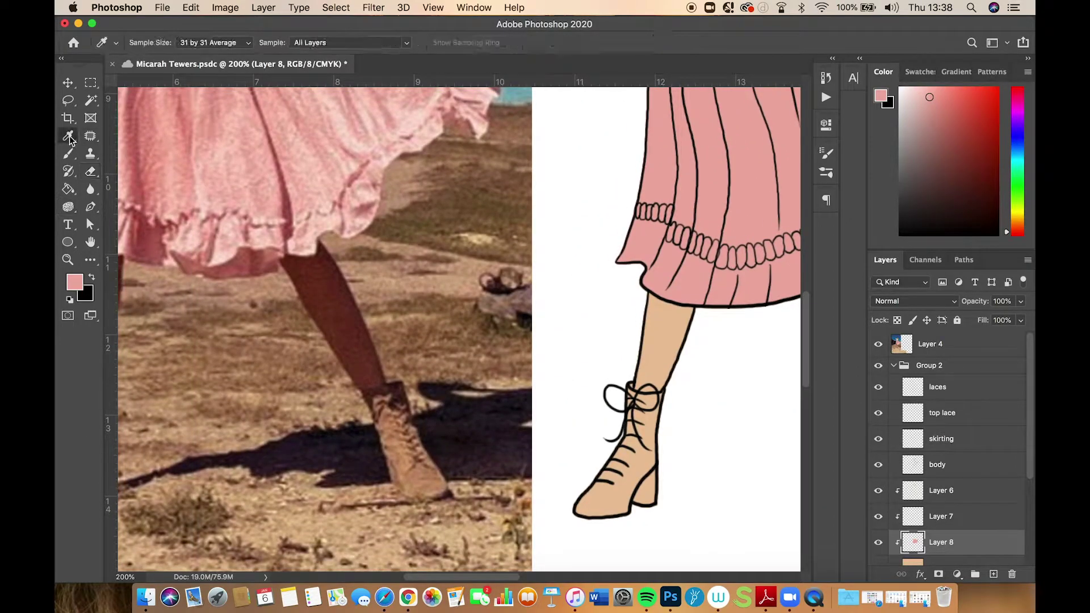
{"action": "left_click", "coordinate": [402, 450]}
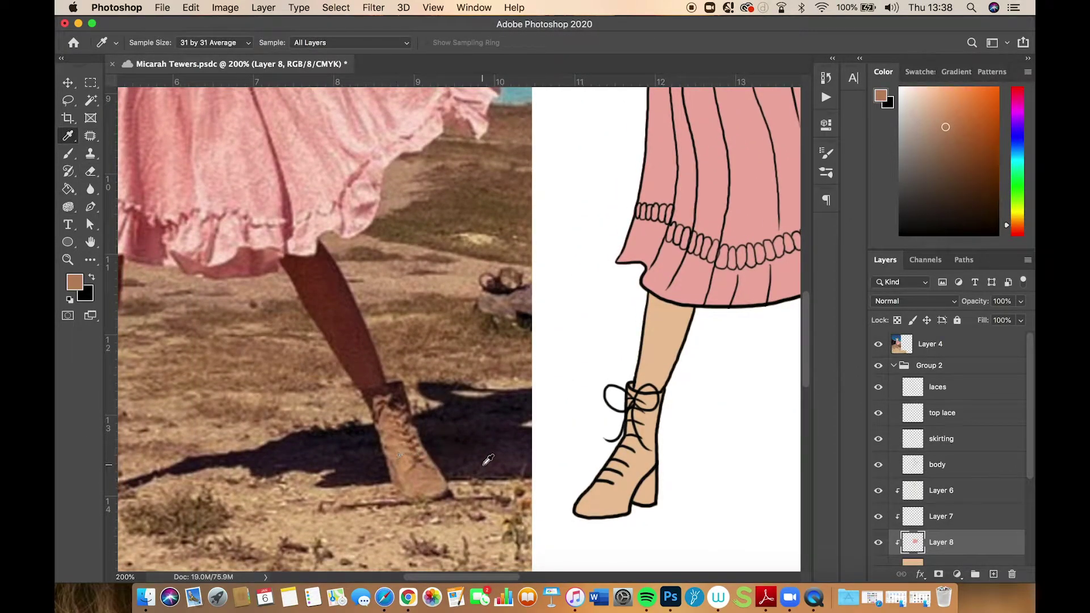
{"action": "left_click", "coordinate": [994, 574]}
{"action": "left_click", "coordinate": [945, 130]}
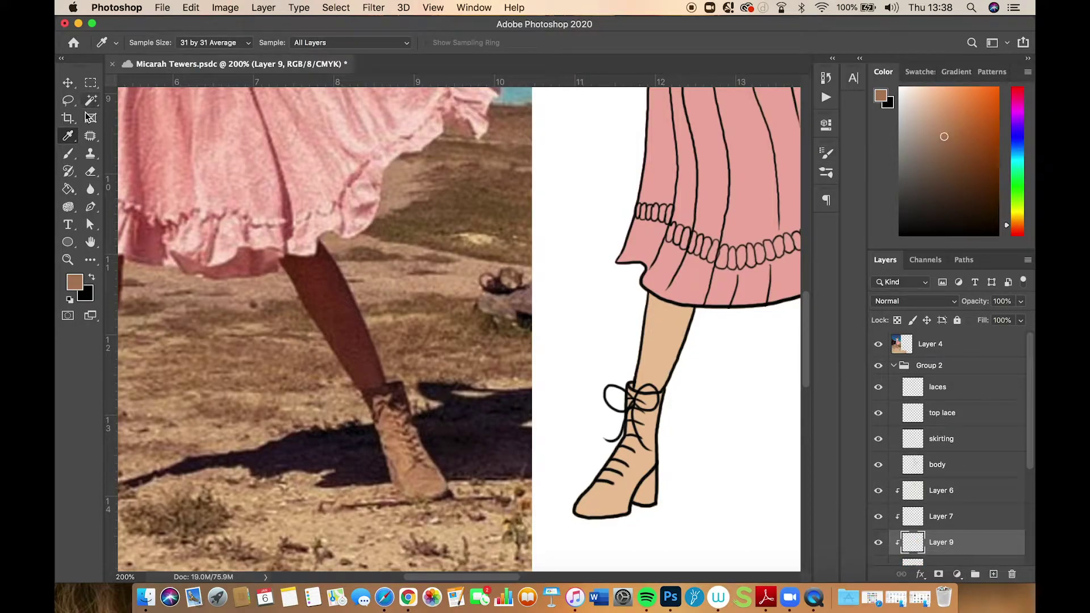
Paint both lace-up boots brown on Layer 9 with the 17 px brush
{"action": "left_click", "coordinate": [69, 153]}
{"action": "scroll", "coordinate": [516, 287], "scroll_direction": "right", "scroll_amount": 3}
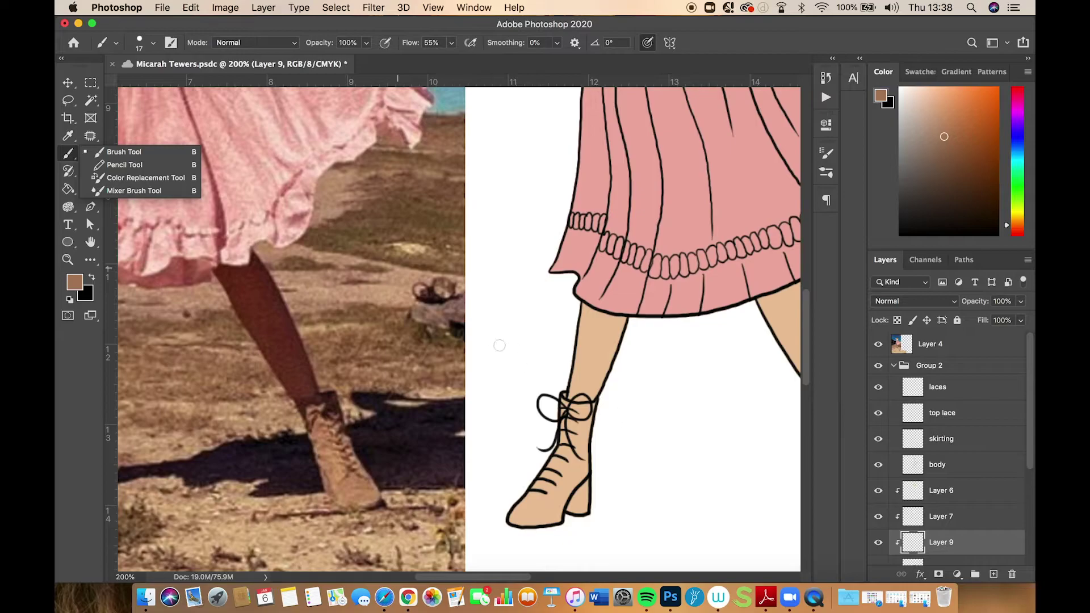
{"action": "mouse_move", "coordinate": [560, 441]}
{"action": "left_mouse_down"}
{"action": "mouse_move", "coordinate": [583, 464]}
{"action": "mouse_move", "coordinate": [567, 415]}
{"action": "mouse_move", "coordinate": [600, 408]}
{"action": "mouse_move", "coordinate": [585, 410]}
{"action": "mouse_move", "coordinate": [513, 530]}
{"action": "left_mouse_up"}
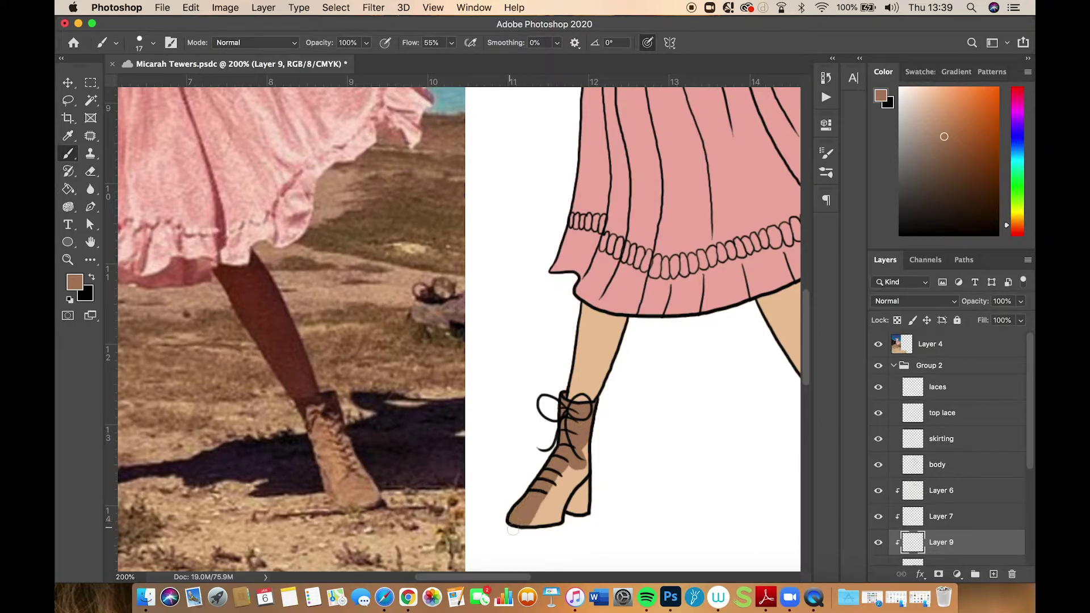
{"action": "mouse_move", "coordinate": [540, 492]}
{"action": "left_mouse_down"}
{"action": "mouse_move", "coordinate": [560, 500]}
{"action": "mouse_move", "coordinate": [573, 459]}
{"action": "mouse_move", "coordinate": [576, 508]}
{"action": "mouse_move", "coordinate": [591, 509]}
{"action": "left_mouse_up"}
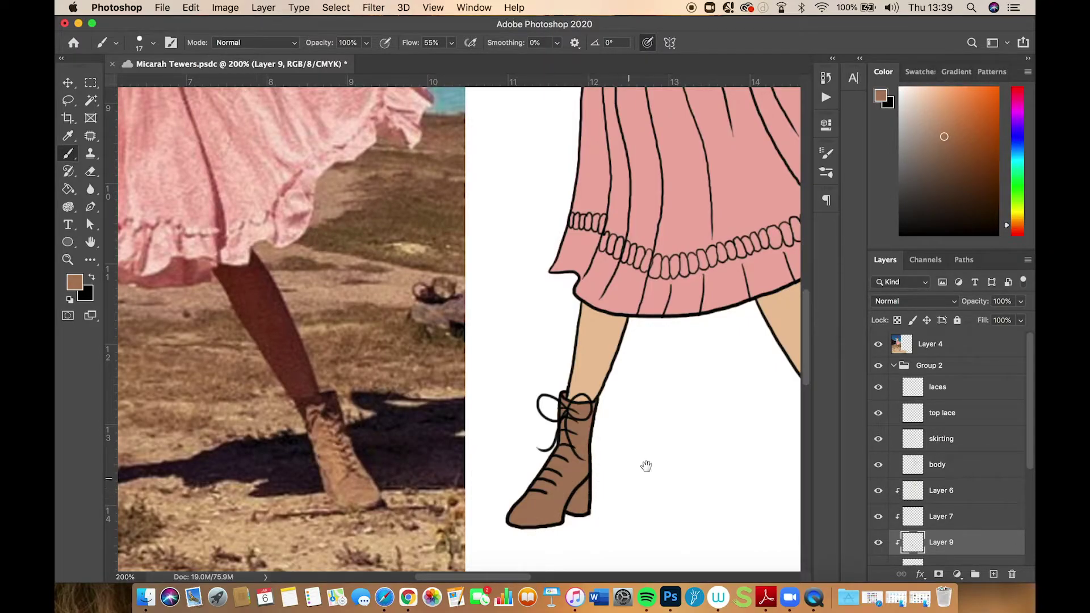
{"action": "mouse_move", "coordinate": [646, 465]}
{"action": "left_mouse_down"}
{"action": "mouse_move", "coordinate": [486, 445]}
{"action": "mouse_move", "coordinate": [331, 454]}
{"action": "left_mouse_up"}
{"action": "mouse_move", "coordinate": [490, 384]}
{"action": "left_mouse_down"}
{"action": "mouse_move", "coordinate": [518, 384]}
{"action": "mouse_move", "coordinate": [531, 364]}
{"action": "mouse_move", "coordinate": [499, 398]}
{"action": "mouse_move", "coordinate": [531, 420]}
{"action": "mouse_move", "coordinate": [509, 459]}
{"action": "mouse_move", "coordinate": [528, 448]}
{"action": "mouse_move", "coordinate": [548, 488]}
{"action": "mouse_move", "coordinate": [562, 468]}
{"action": "mouse_move", "coordinate": [582, 520]}
{"action": "mouse_move", "coordinate": [591, 491]}
{"action": "mouse_move", "coordinate": [559, 517]}
{"action": "left_mouse_up"}
Sample the woman's hair in the photo and adjust the colour to a lighter, pale yellow blonde
{"action": "left_click_drag", "start_coordinate": [461, 264], "coordinate": [528, 403]}
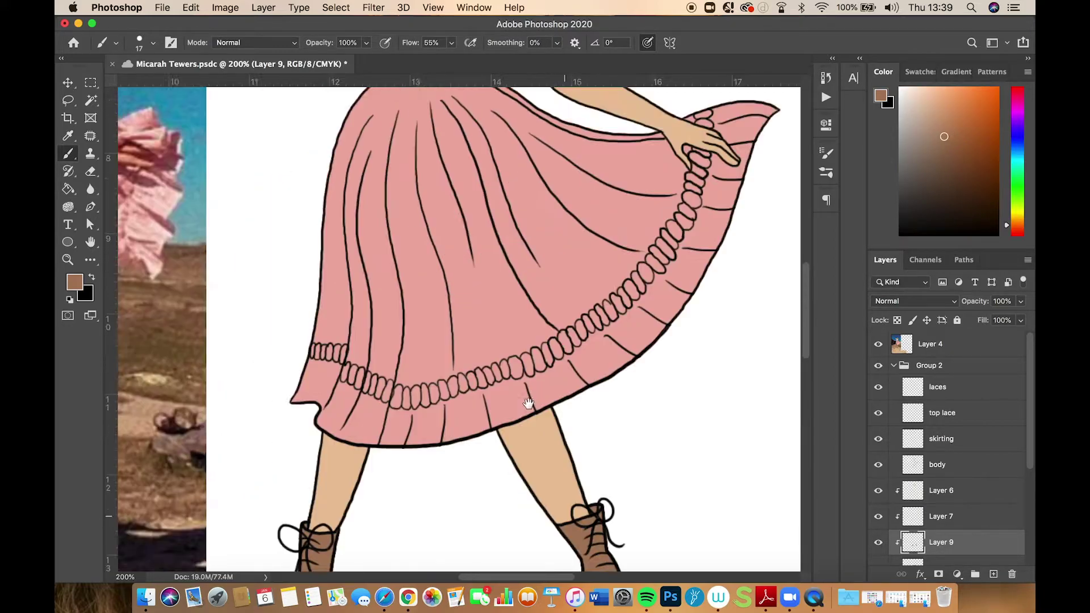
{"action": "left_click_drag", "start_coordinate": [362, 233], "coordinate": [618, 472]}
{"action": "mouse_move", "coordinate": [551, 331]}
{"action": "left_mouse_down"}
{"action": "mouse_move", "coordinate": [635, 453]}
{"action": "mouse_move", "coordinate": [716, 501]}
{"action": "left_mouse_up"}
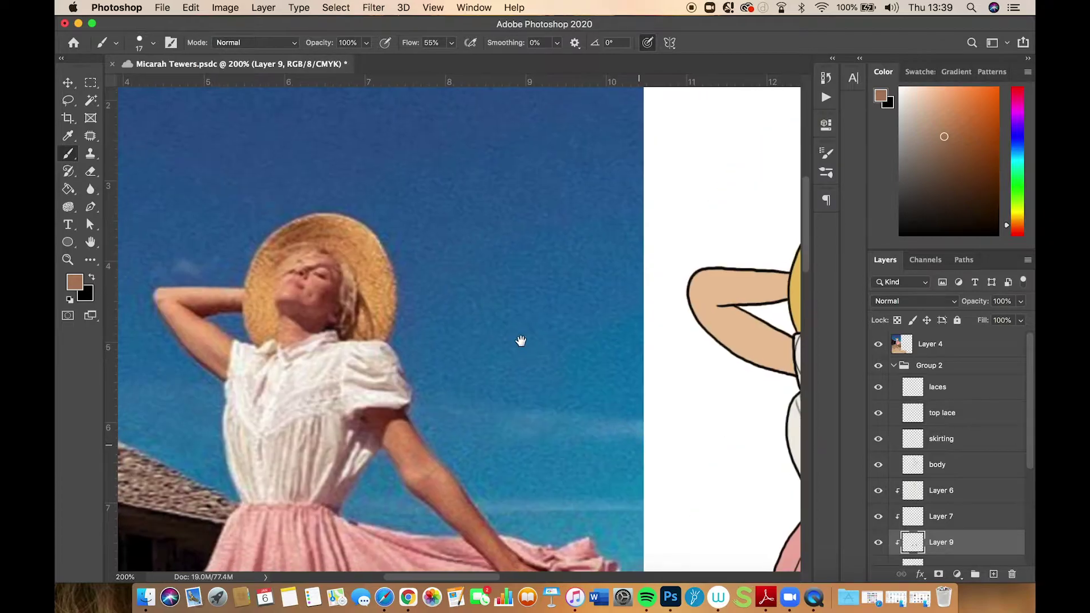
{"action": "key", "text": "i"}
{"action": "left_click", "coordinate": [355, 271]}
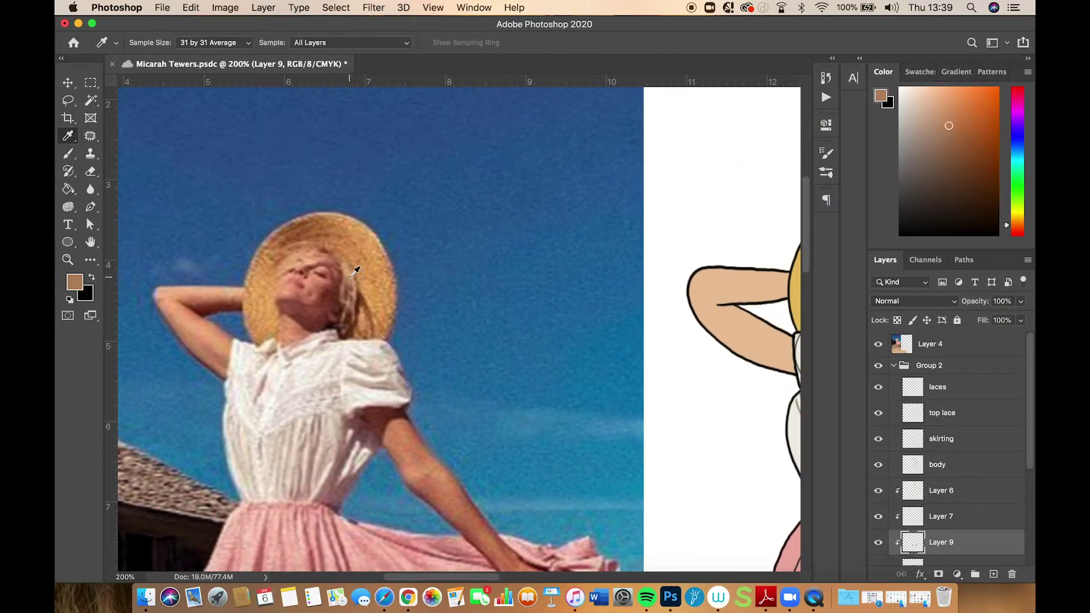
{"action": "left_click_drag", "start_coordinate": [351, 277], "coordinate": [349, 270]}
{"action": "left_click_drag", "start_coordinate": [1010, 225], "coordinate": [1008, 217]}
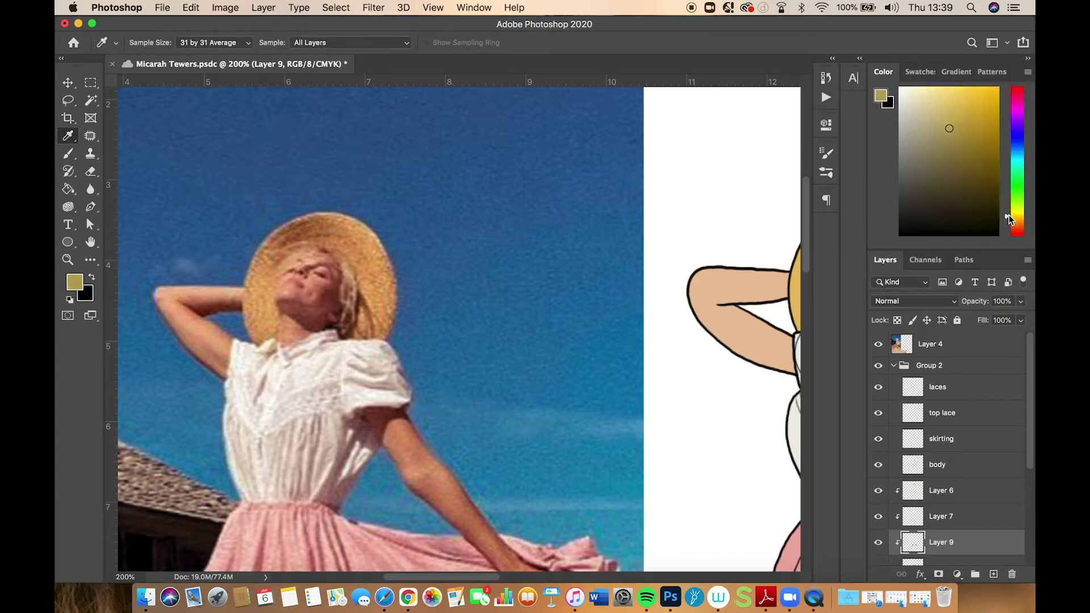
{"action": "left_click_drag", "start_coordinate": [944, 119], "coordinate": [944, 103]}
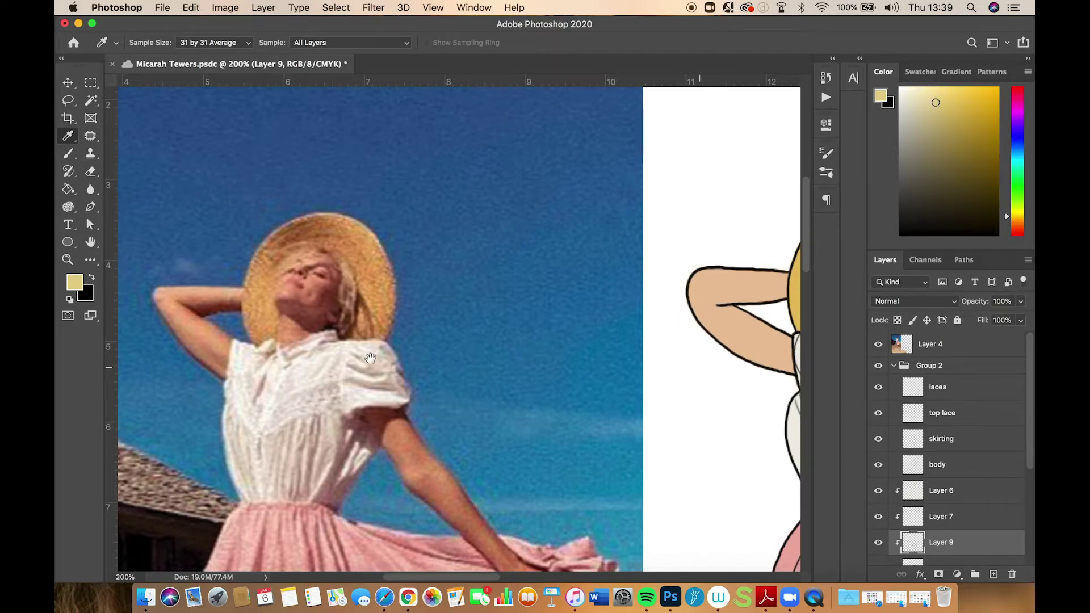
Add a new clipped layer, move it below the skirt layer, Layer 8, and paint the hair pale blonde with the 17 px brush
{"action": "scroll", "coordinate": [370, 359], "scroll_direction": "right", "scroll_amount": 10}
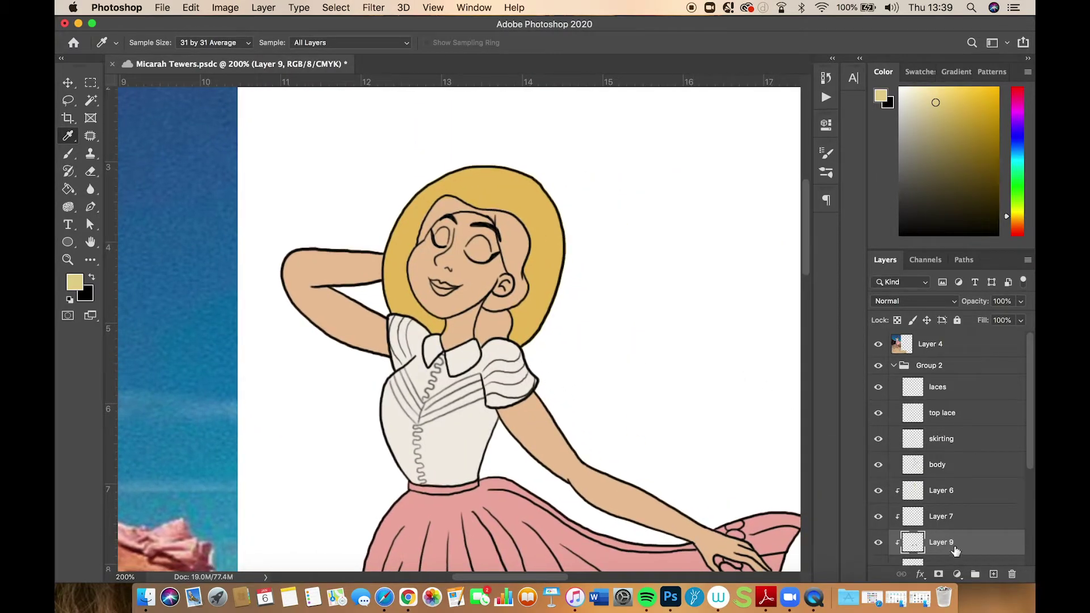
{"action": "left_click", "coordinate": [993, 575]}
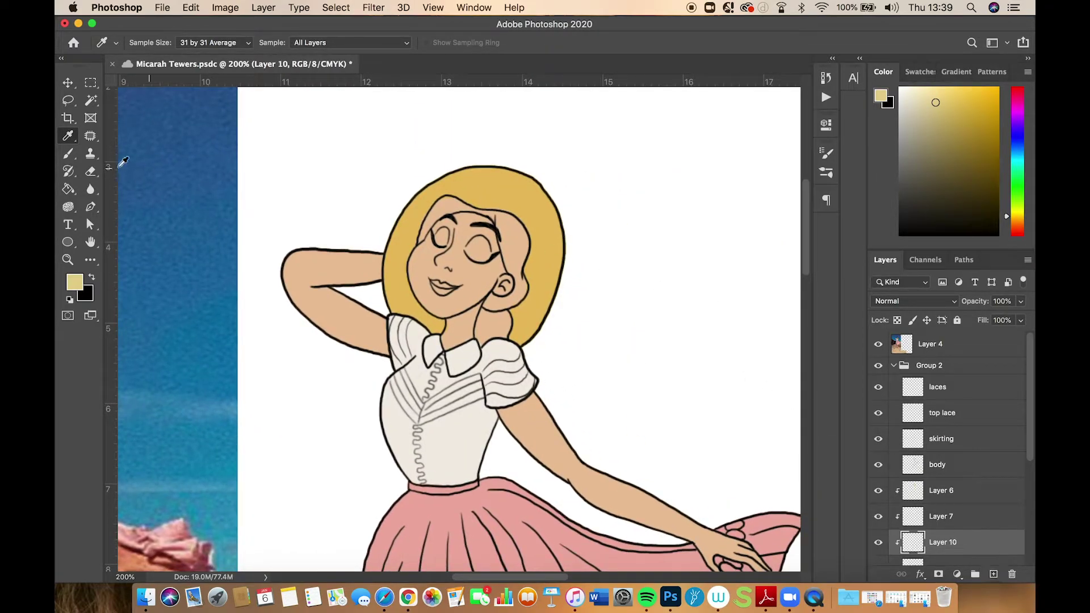
{"action": "left_click", "coordinate": [68, 154]}
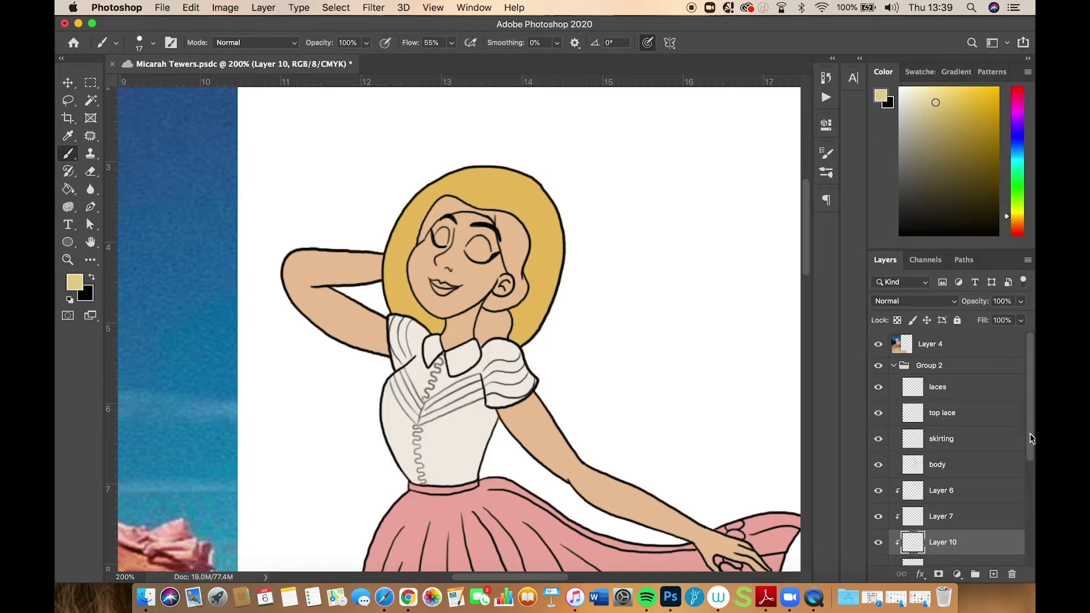
{"action": "left_click_drag", "start_coordinate": [1030, 434], "coordinate": [1026, 463]}
{"action": "left_click_drag", "start_coordinate": [956, 489], "coordinate": [967, 530]}
{"action": "left_click", "coordinate": [880, 543]}
{"action": "left_click", "coordinate": [880, 544]}
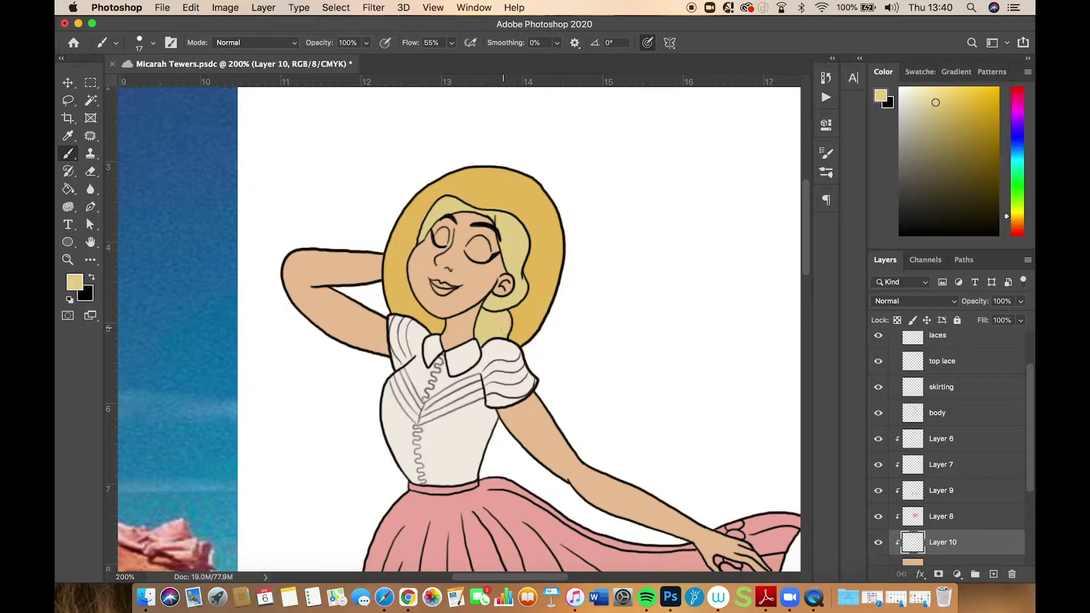
Sample the peach skin tone from the illustrated face and shift its hue towards red for a salmon pink
{"action": "left_click_drag", "start_coordinate": [509, 309], "coordinate": [796, 356]}
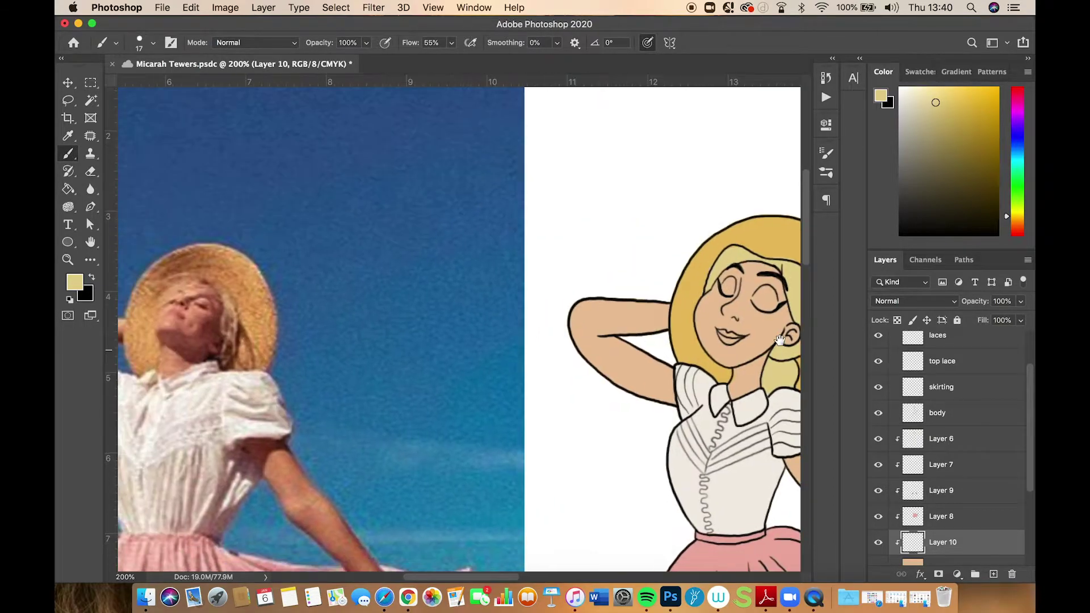
{"action": "left_click", "coordinate": [69, 136]}
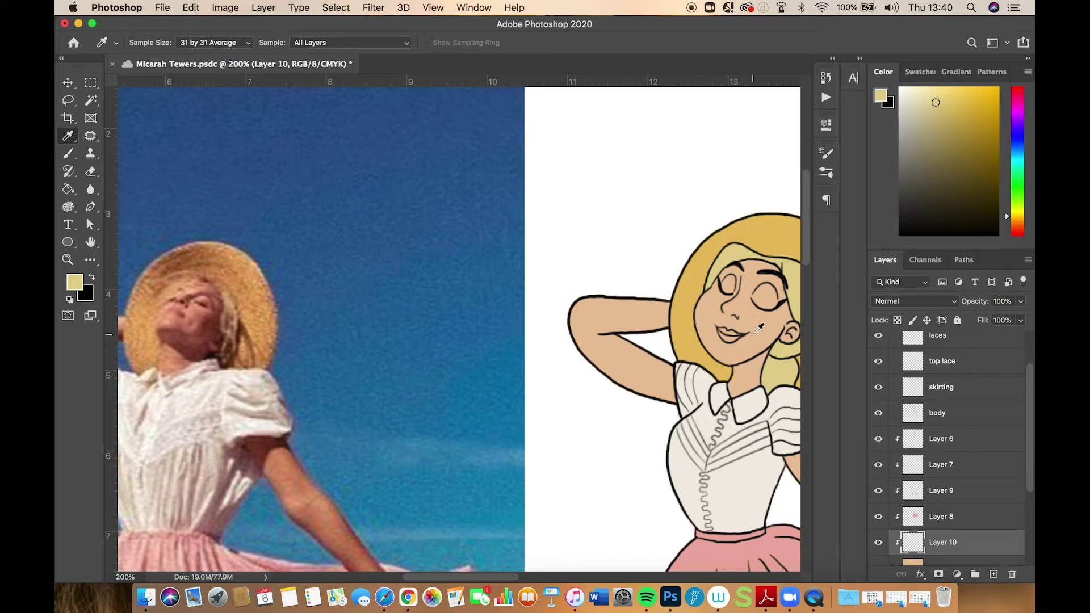
{"action": "left_click", "coordinate": [714, 550]}
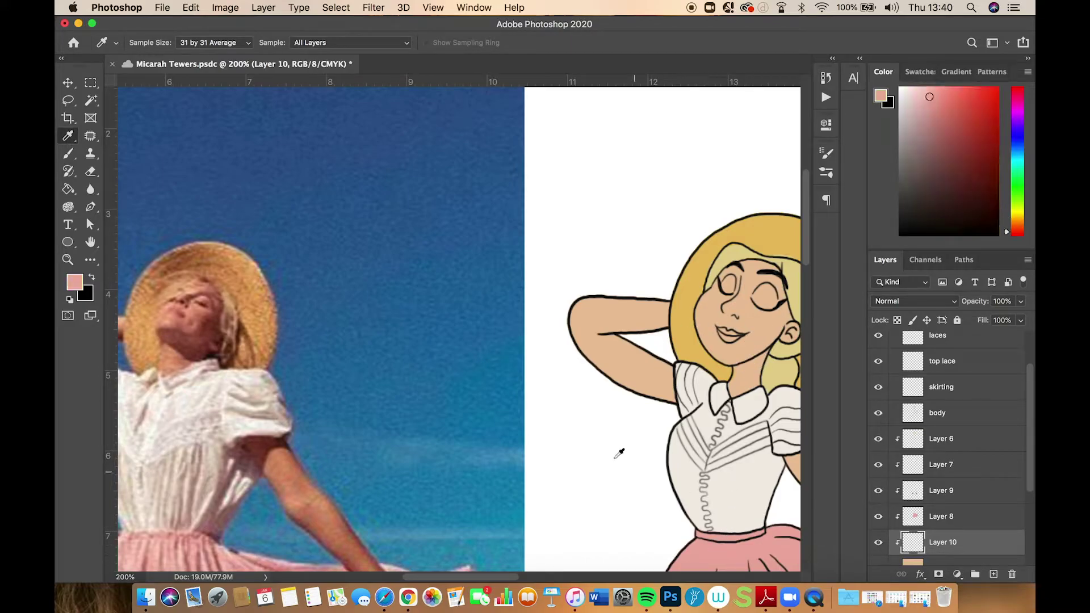
{"action": "left_click", "coordinate": [761, 323]}
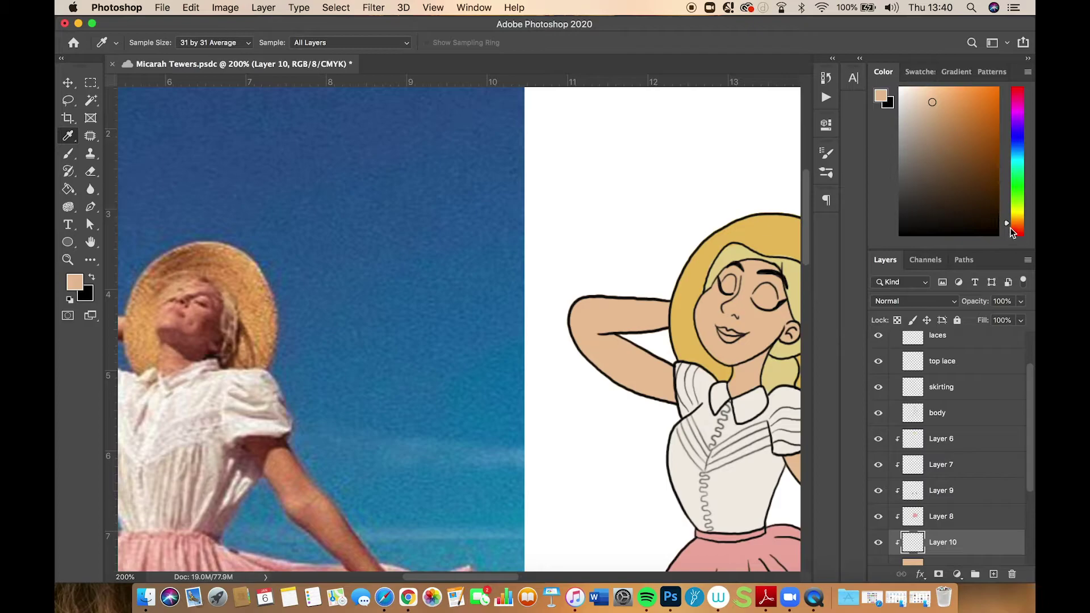
{"action": "left_click_drag", "start_coordinate": [1008, 226], "coordinate": [1009, 235]}
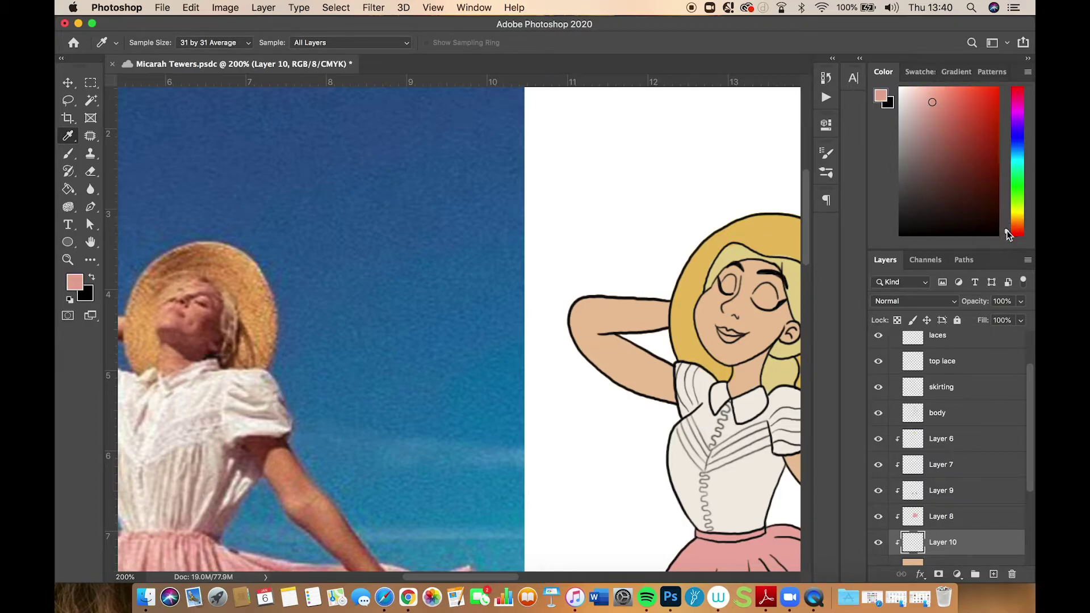
Paint the lips on Layer 10 salmon pink with an 11 px brush and recolour them with a lighter pink
{"action": "left_click_drag", "start_coordinate": [936, 104], "coordinate": [945, 107]}
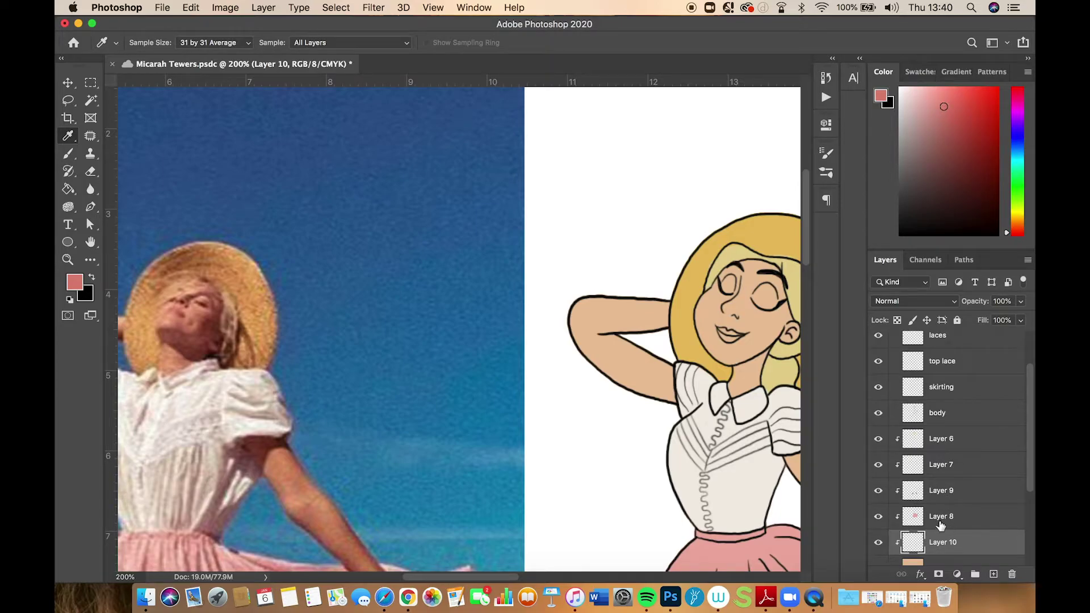
{"action": "left_click", "coordinate": [68, 154]}
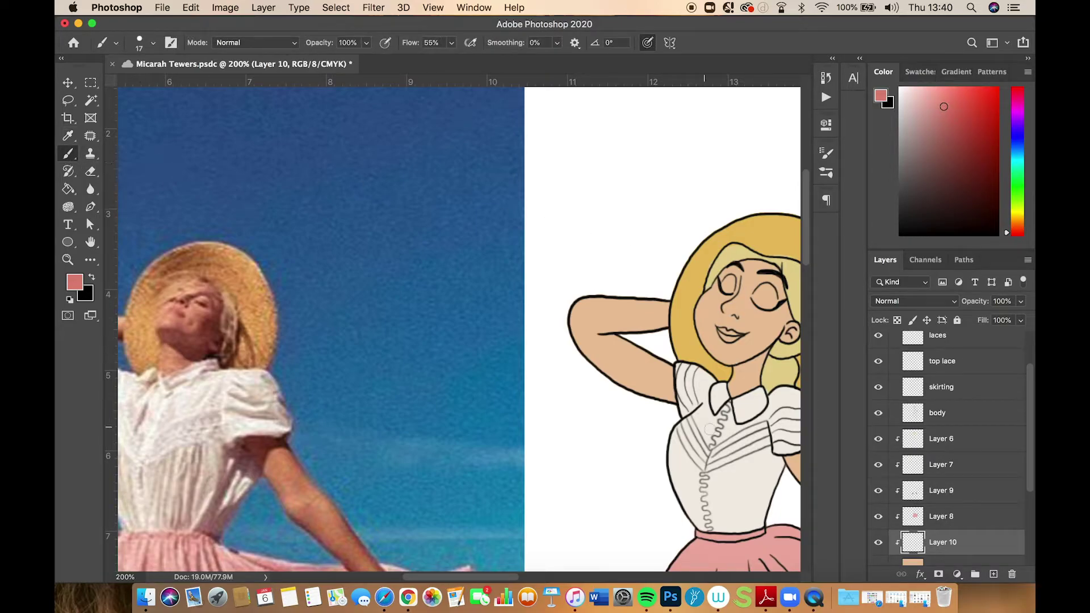
{"action": "left_click_drag", "start_coordinate": [509, 410], "coordinate": [238, 405]}
{"action": "key", "text": "super+equal"}
{"action": "key", "text": "super+equal"}
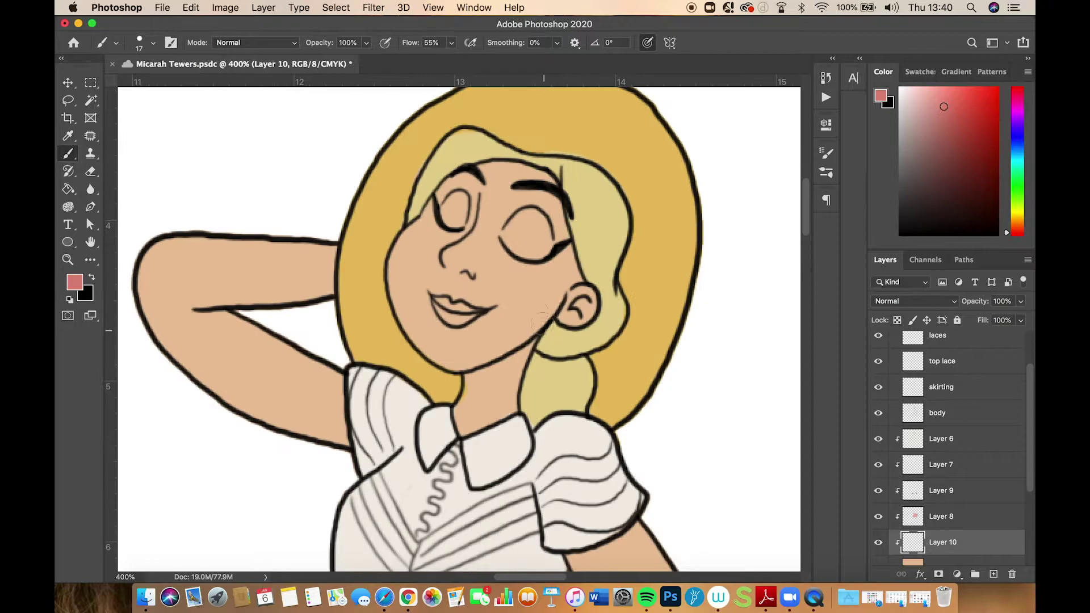
{"action": "left_click", "coordinate": [148, 41]}
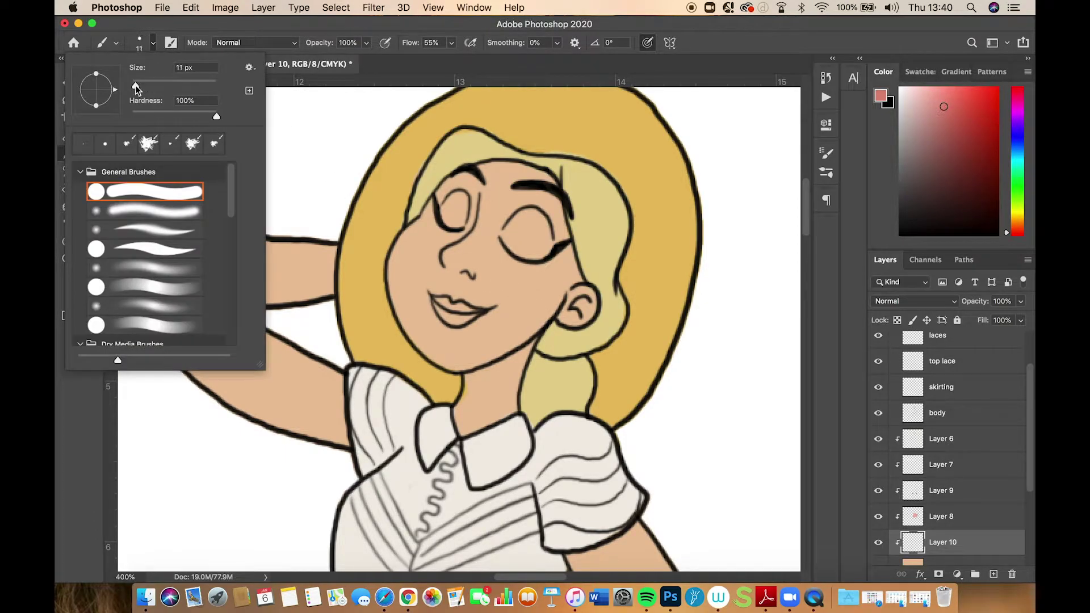
{"action": "left_click", "coordinate": [135, 85]}
{"action": "left_click", "coordinate": [446, 302]}
{"action": "mouse_move", "coordinate": [447, 310]}
{"action": "left_mouse_down"}
{"action": "mouse_move", "coordinate": [440, 304]}
{"action": "mouse_move", "coordinate": [465, 313]}
{"action": "mouse_move", "coordinate": [446, 301]}
{"action": "left_mouse_up"}
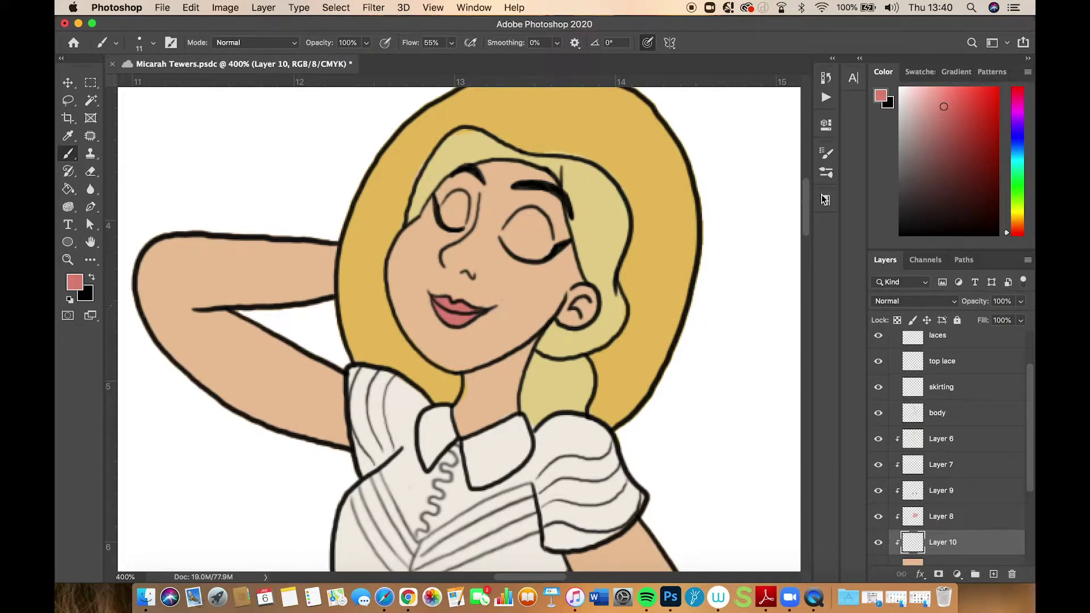
{"action": "left_click", "coordinate": [933, 101]}
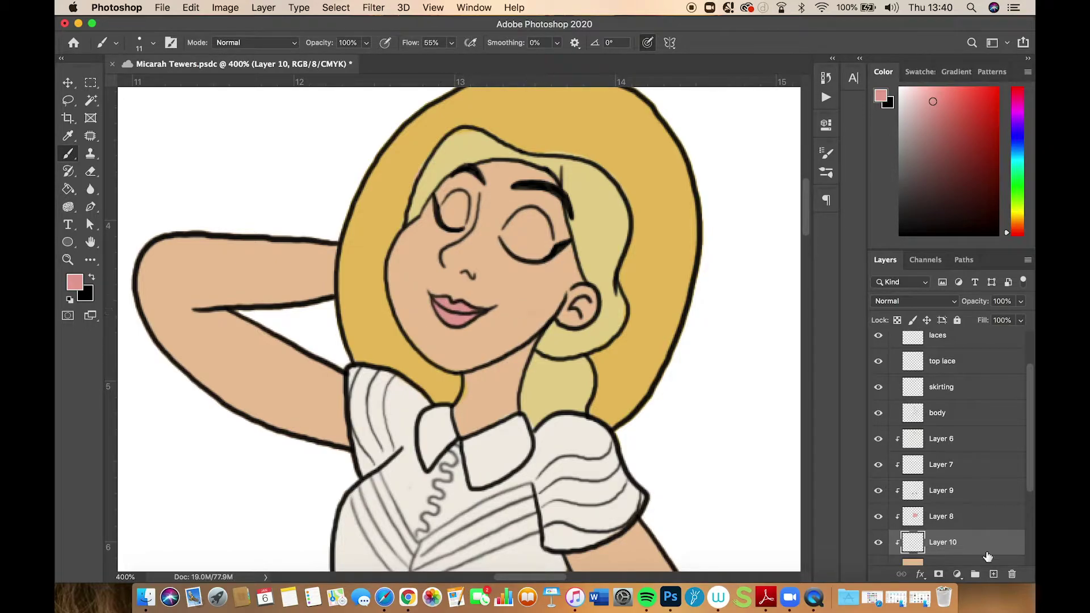
Soften the lips by painting the sampled skin tone over them on a new clipped layer set to 29% opacity
{"action": "left_click", "coordinate": [993, 574]}
{"action": "key", "text": "i"}
{"action": "left_click", "coordinate": [522, 299]}
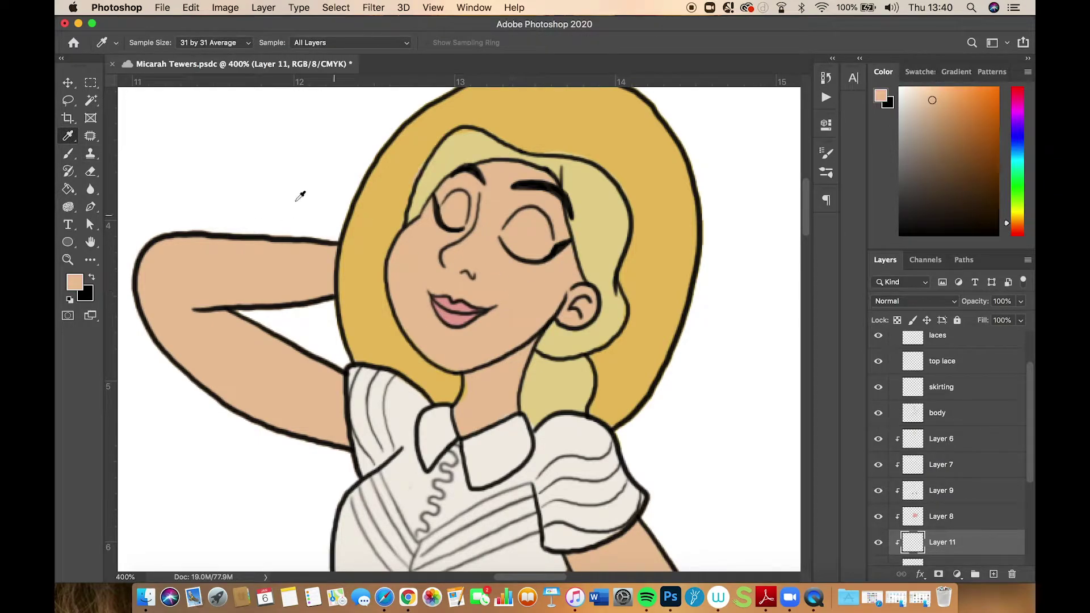
{"action": "key", "text": "b"}
{"action": "left_click_drag", "start_coordinate": [445, 306], "coordinate": [481, 326]}
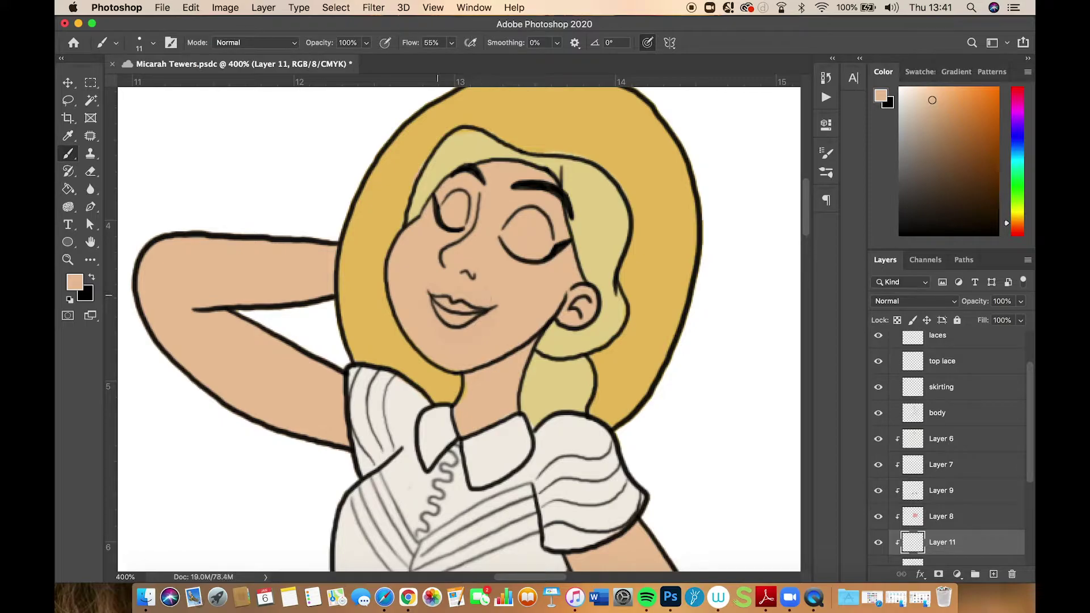
{"action": "left_click", "coordinate": [1021, 320]}
{"action": "left_click_drag", "start_coordinate": [989, 319], "coordinate": [943, 318]}
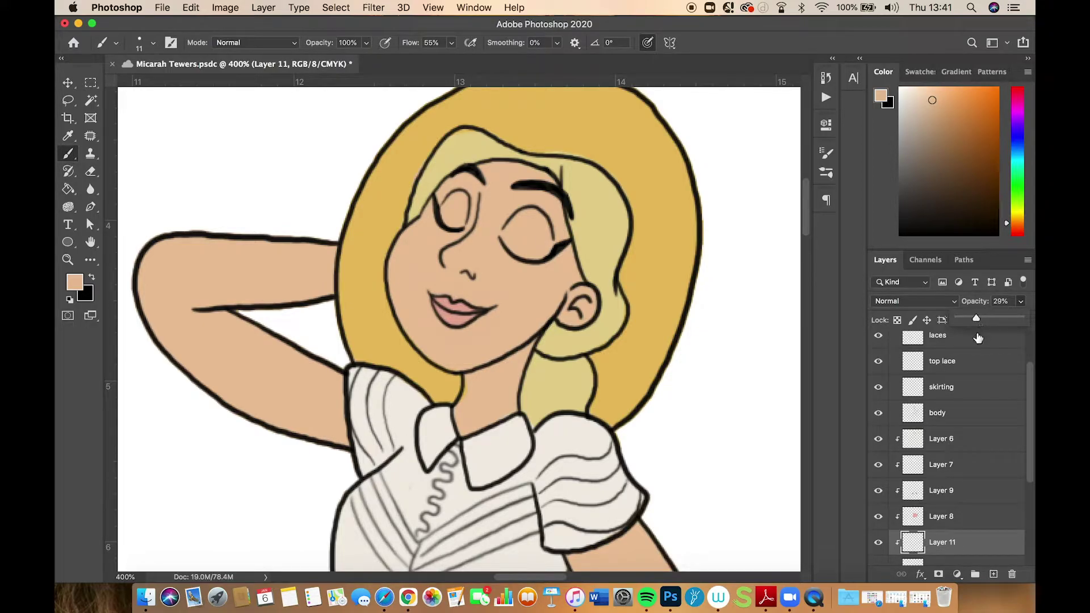
Compare the coloured illustration's face, hat and arms with the reference photo
{"action": "key", "text": "super+minus"}
{"action": "key", "text": "super+minus"}
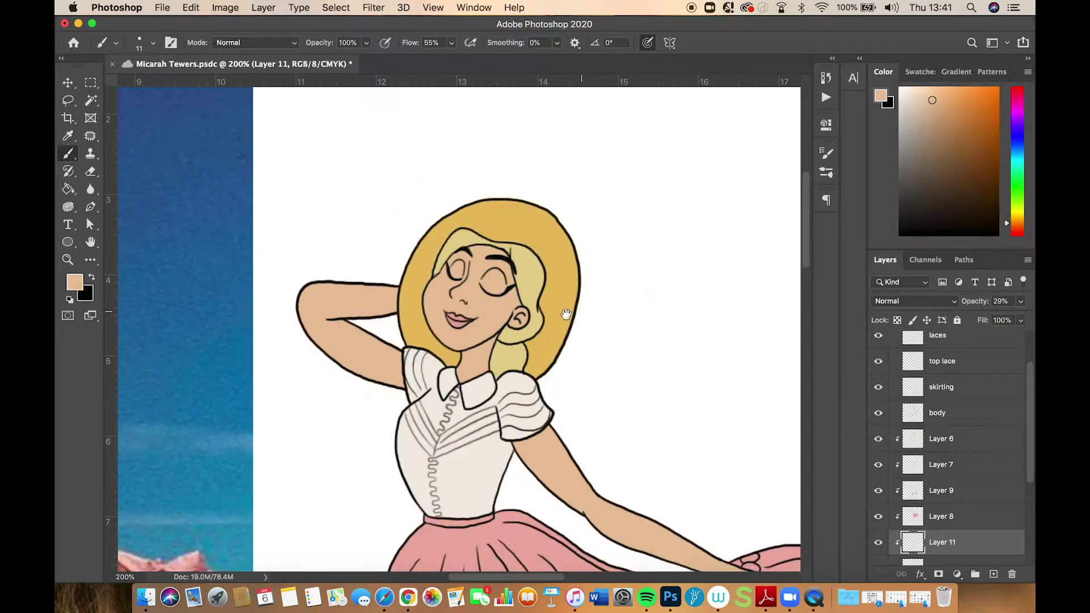
{"action": "scroll", "coordinate": [733, 265], "scroll_direction": "left", "scroll_amount": 10}
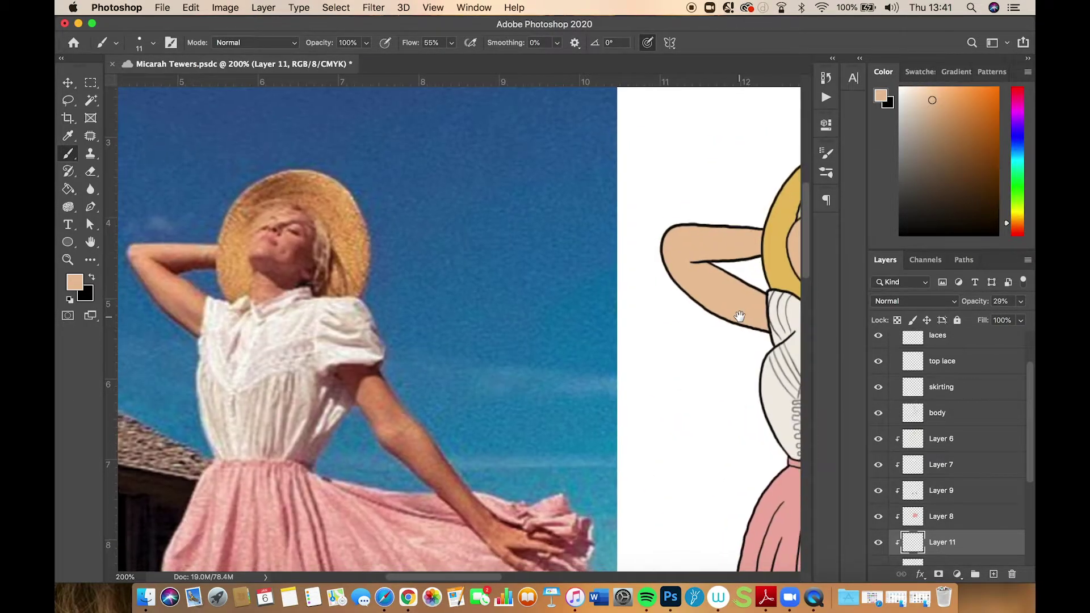
{"action": "scroll", "coordinate": [737, 316], "scroll_direction": "right", "scroll_amount": 1}
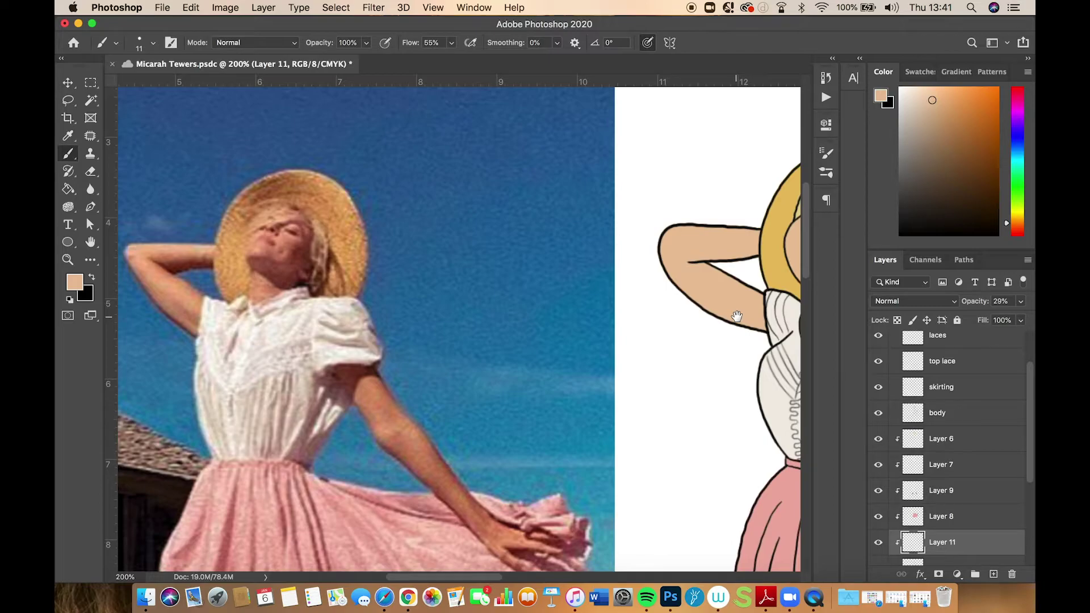
{"action": "left_click_drag", "start_coordinate": [737, 317], "coordinate": [733, 316]}
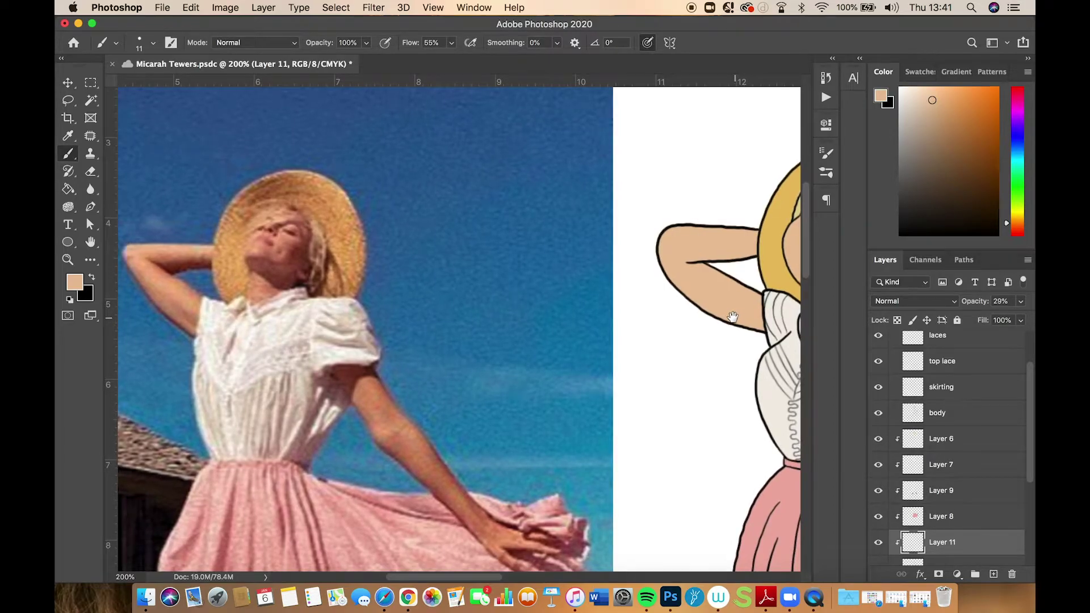
{"action": "scroll", "coordinate": [732, 317], "scroll_direction": "right", "scroll_amount": 10}
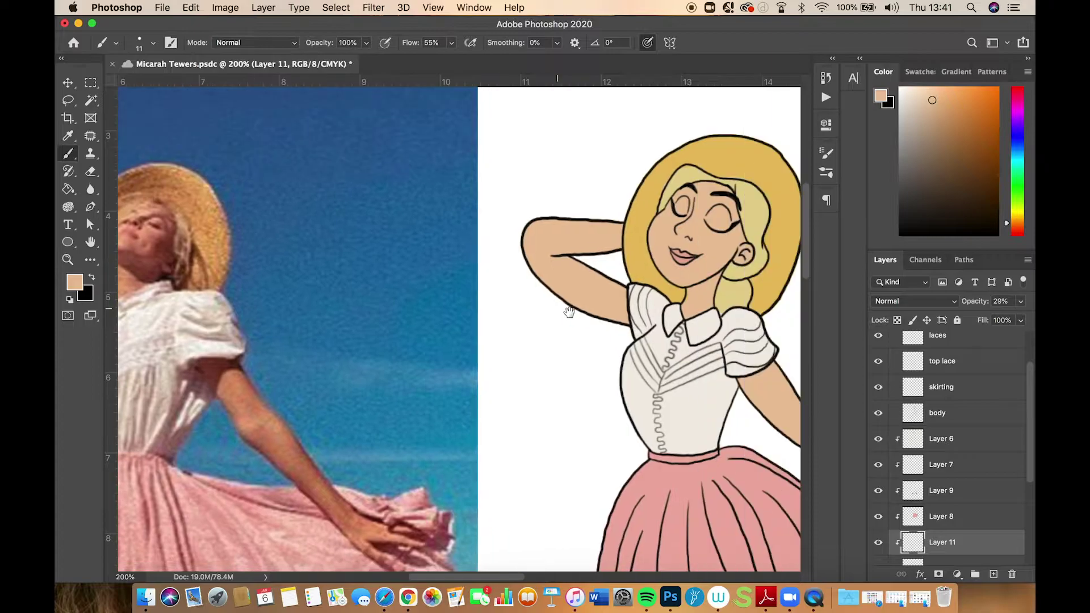
{"action": "left_click_drag", "start_coordinate": [569, 313], "coordinate": [636, 337]}
{"action": "scroll", "coordinate": [639, 337], "scroll_direction": "right", "scroll_amount": 2}
{"action": "left_click_drag", "start_coordinate": [636, 337], "coordinate": [495, 326]}
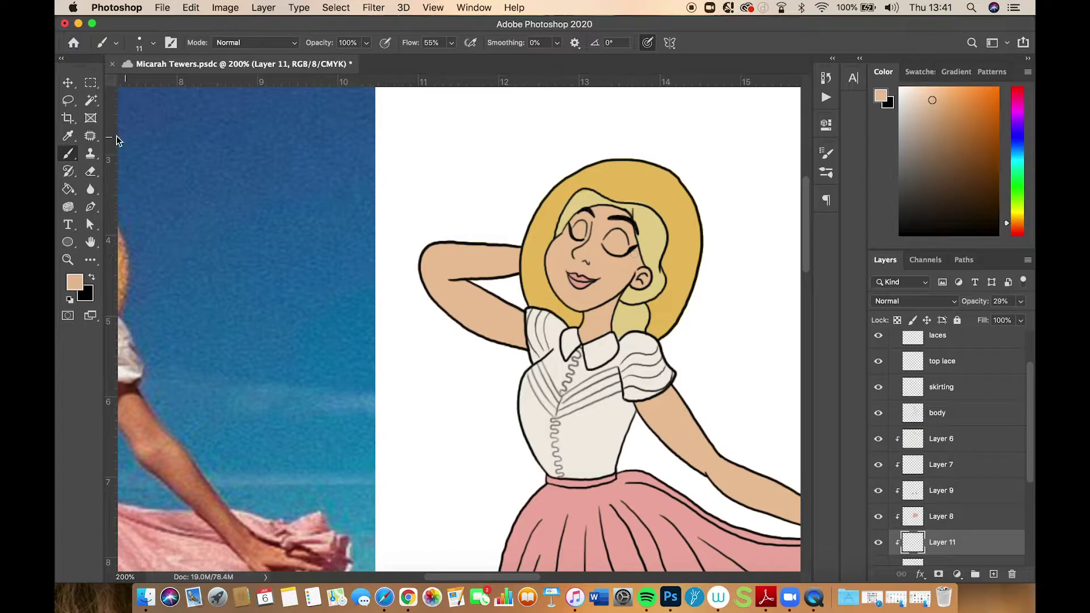
Sample the skin tone from the illustrated face with the Eyedropper
{"action": "left_click", "coordinate": [69, 135]}
{"action": "right_click", "coordinate": [591, 281]}
{"action": "left_click", "coordinate": [608, 278]}
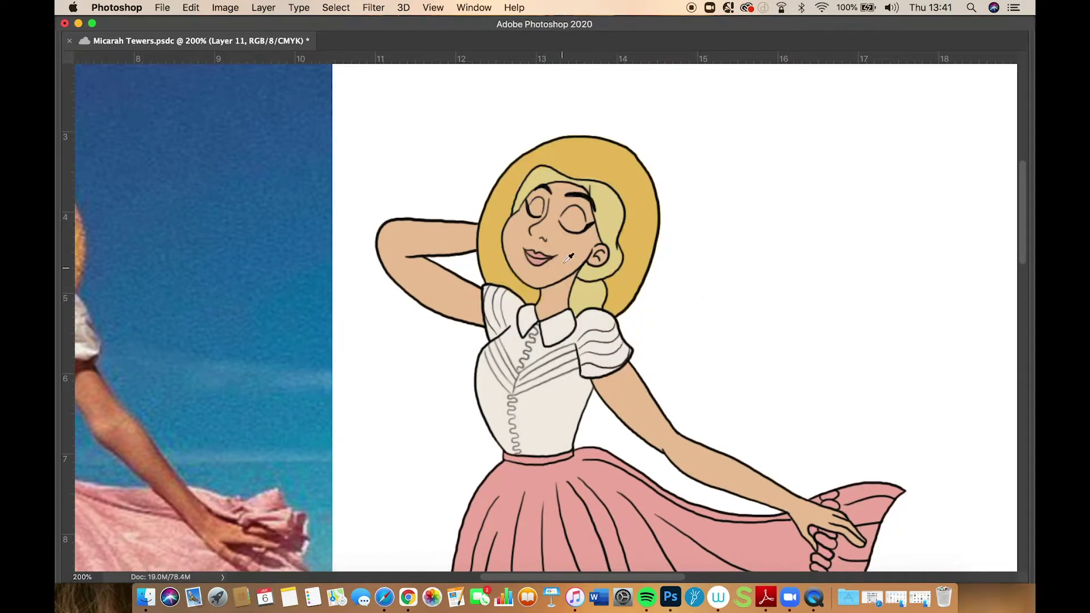
Restore the hidden panels by switching to the Painting workspace and back to Essentials (Default)
{"action": "left_click", "coordinate": [436, 8]}
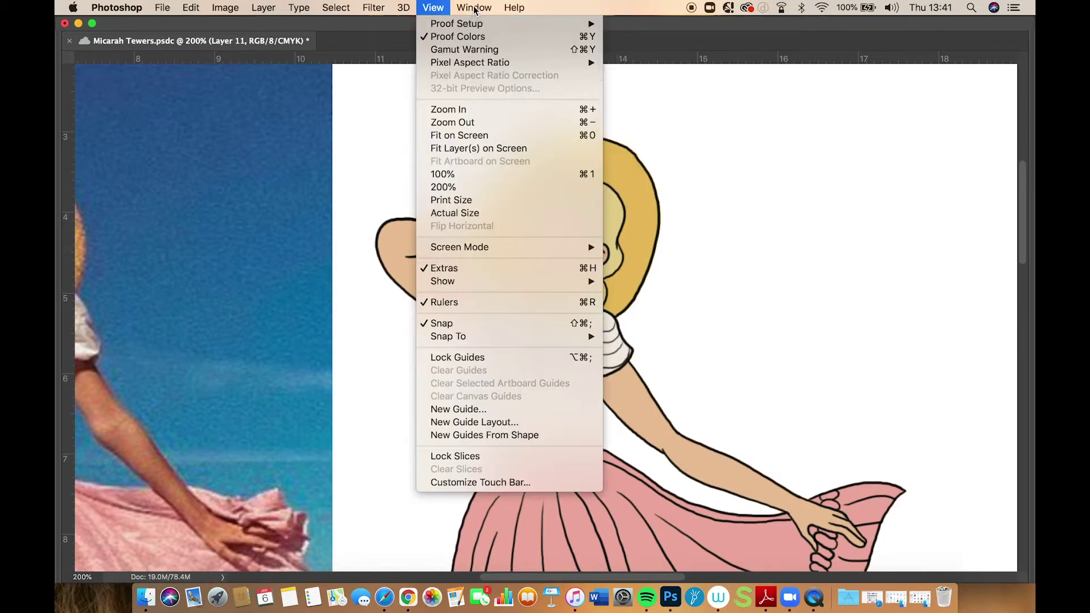
{"action": "mouse_move", "coordinate": [475, 8]}
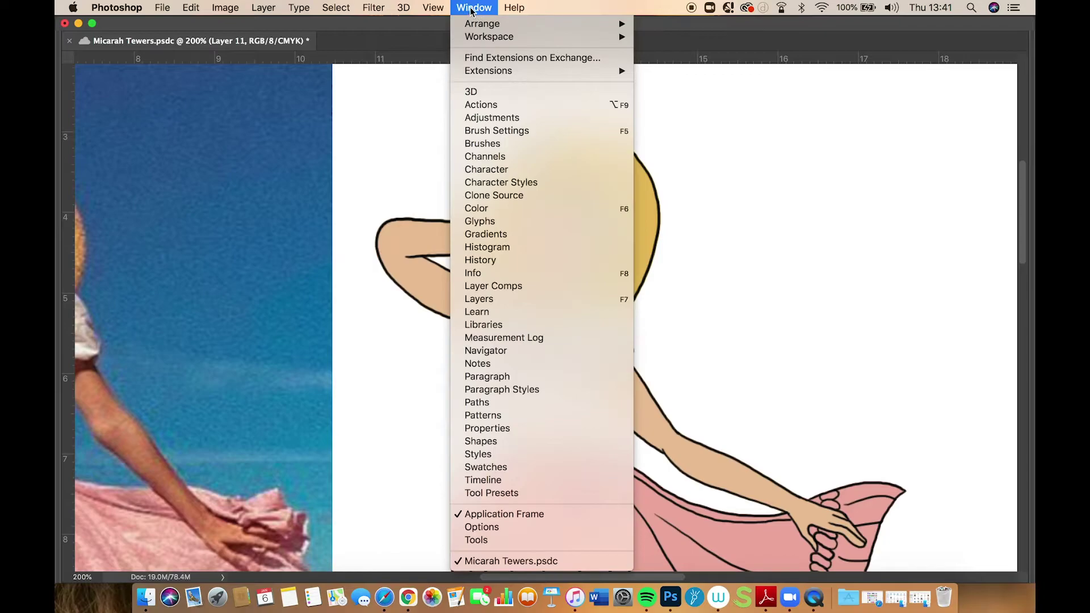
{"action": "mouse_move", "coordinate": [571, 41]}
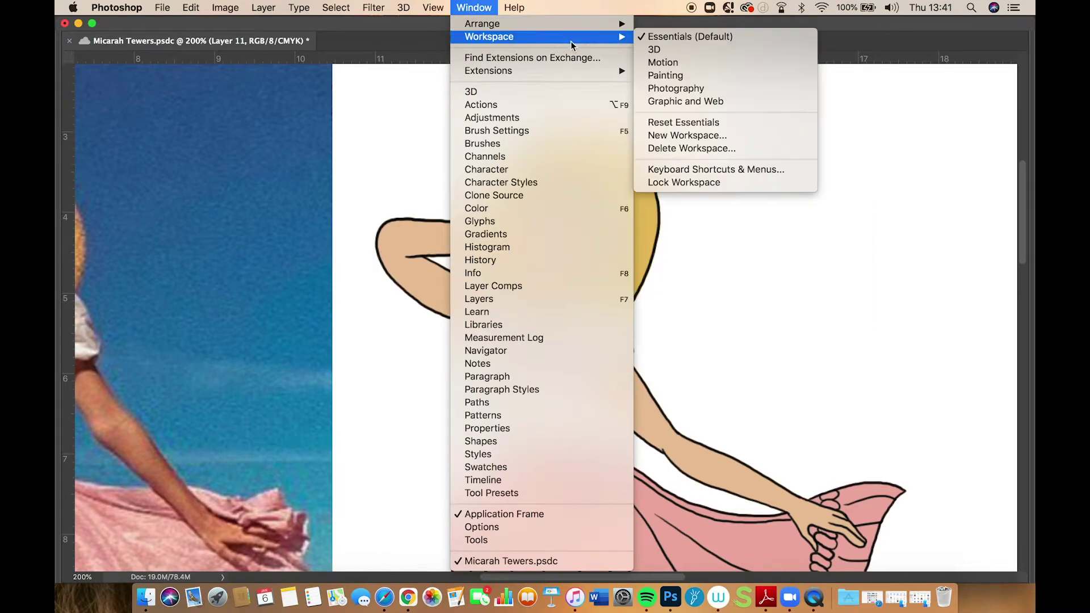
{"action": "left_click", "coordinate": [674, 39]}
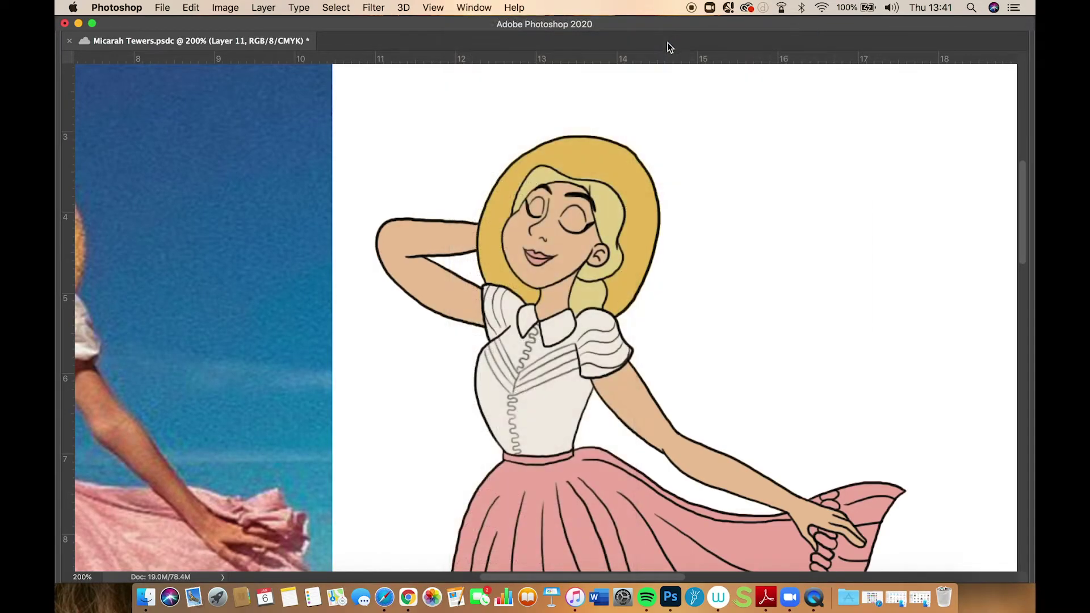
{"action": "left_click", "coordinate": [474, 8]}
{"action": "mouse_move", "coordinate": [578, 39]}
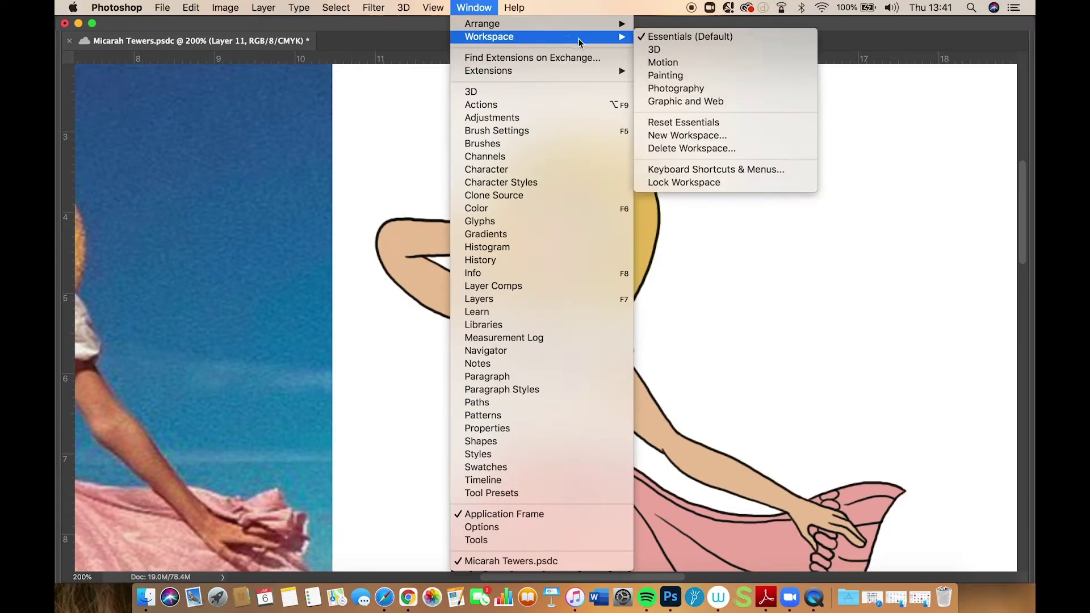
{"action": "left_click", "coordinate": [652, 81]}
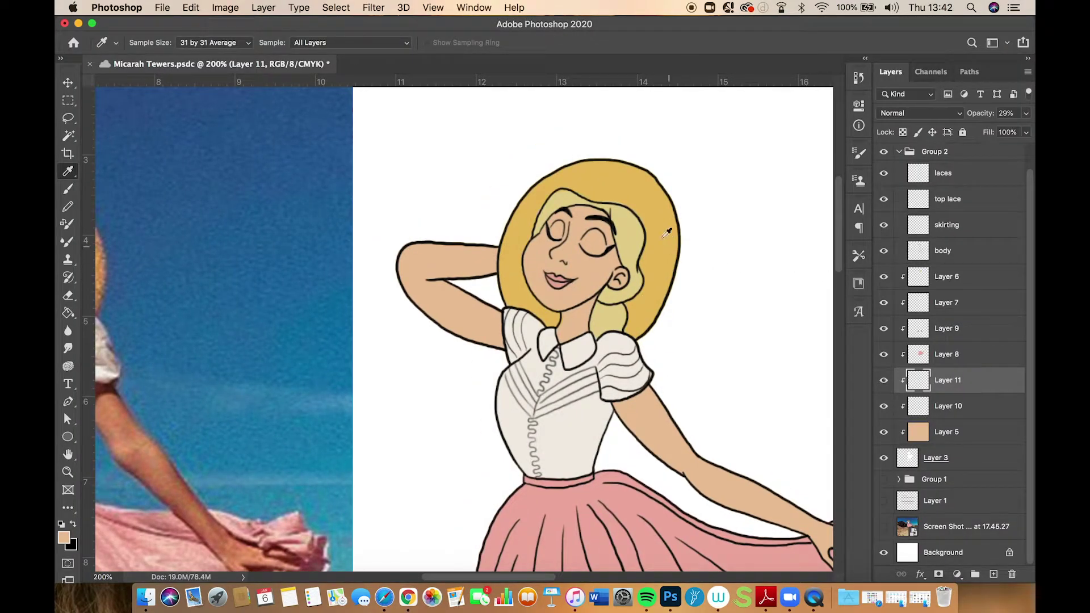
{"action": "left_click", "coordinate": [469, 8]}
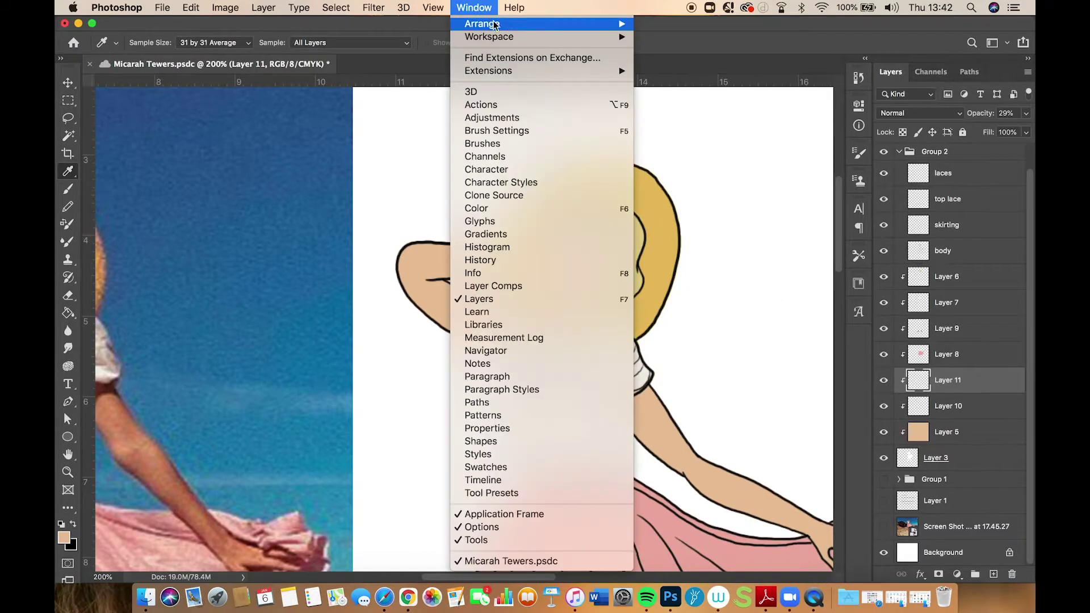
{"action": "mouse_move", "coordinate": [568, 36]}
{"action": "left_click", "coordinate": [660, 42]}
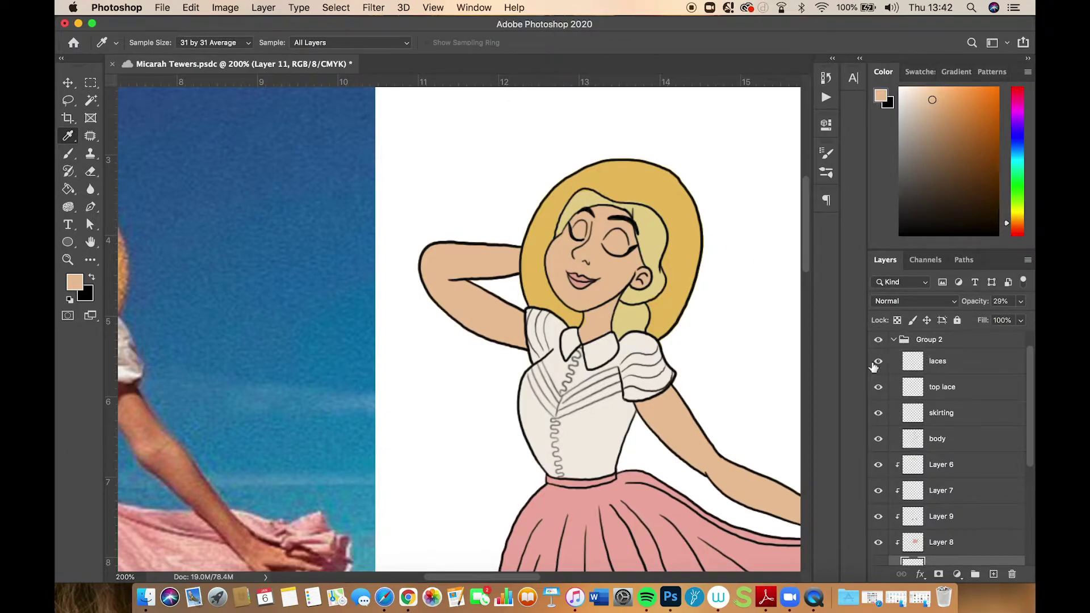
Check which area of the face Layer 11 covers using Free Transform bounds
{"action": "left_click_drag", "start_coordinate": [1028, 436], "coordinate": [1024, 474]}
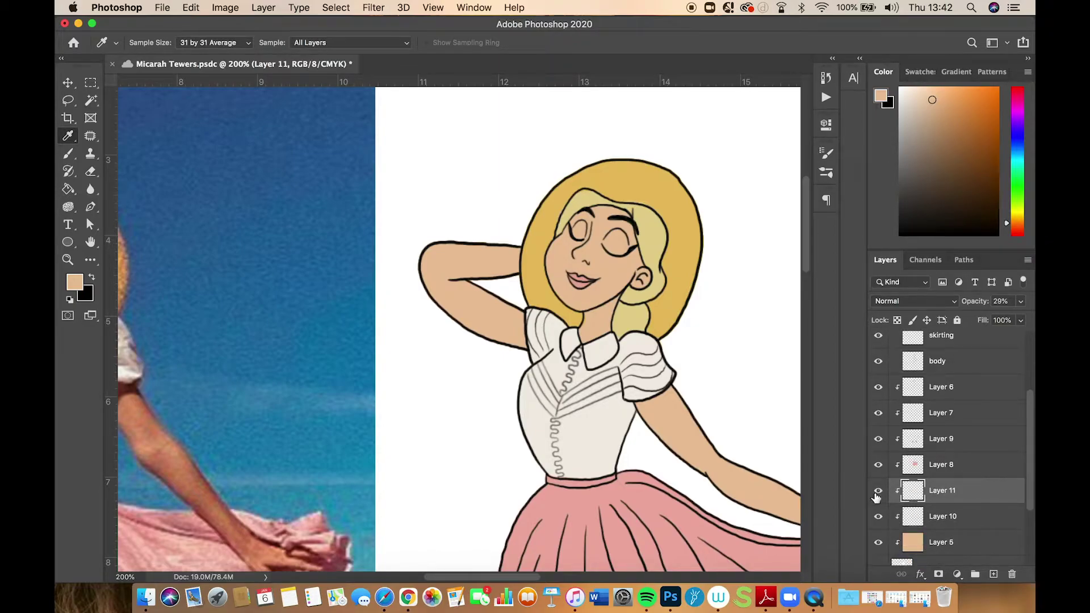
{"action": "key", "text": "super+t"}
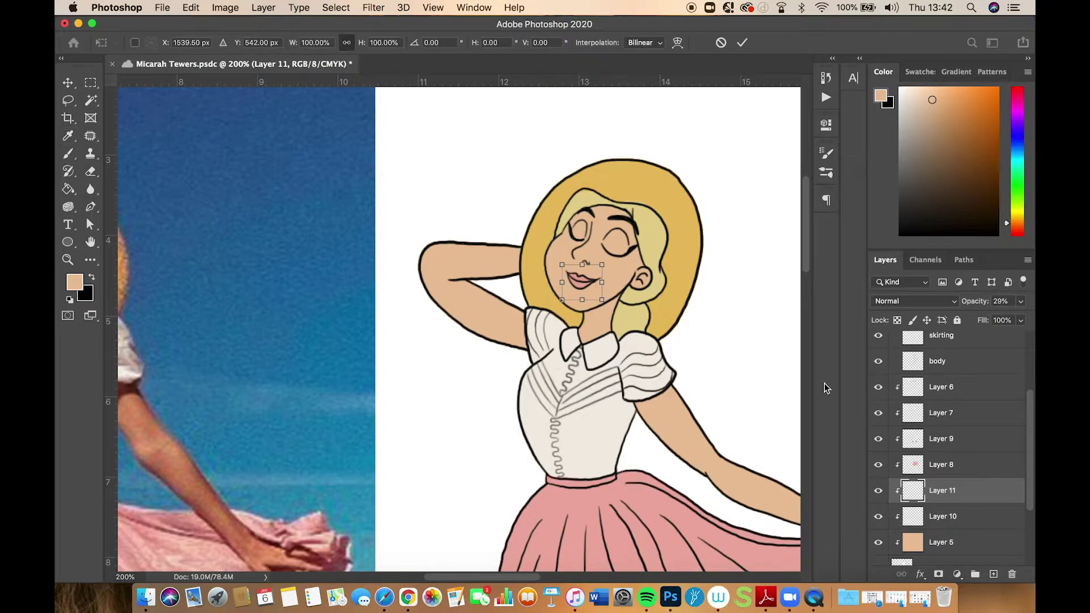
{"action": "key", "text": "Return"}
{"action": "key", "text": "i"}
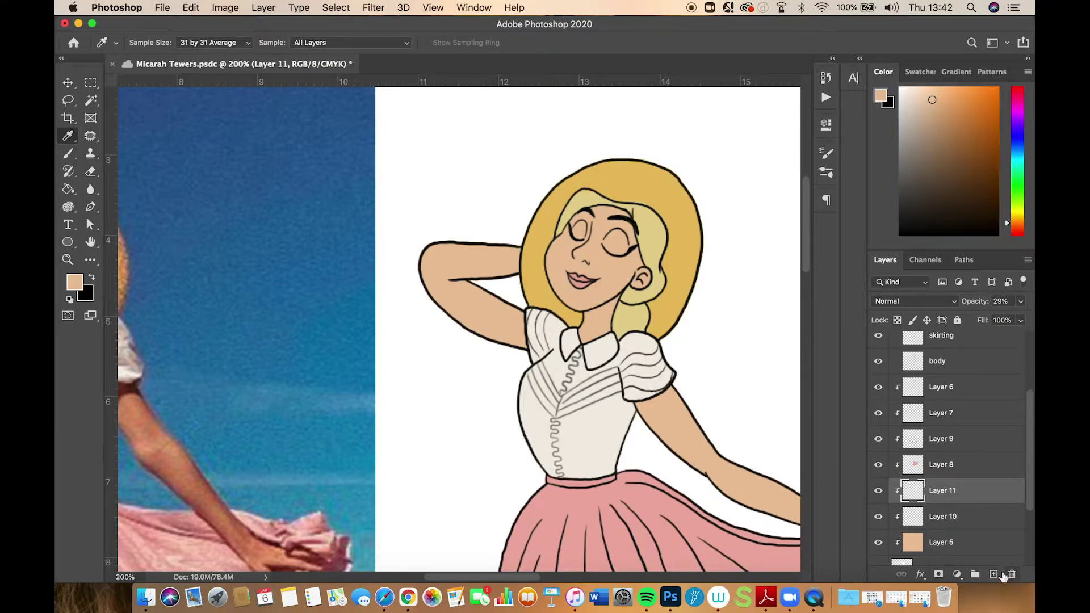
Add a clipped layer above Layer 11 and paint both eyelids in a darker tan skin tone with the 11 px brush
{"action": "left_click", "coordinate": [994, 575]}
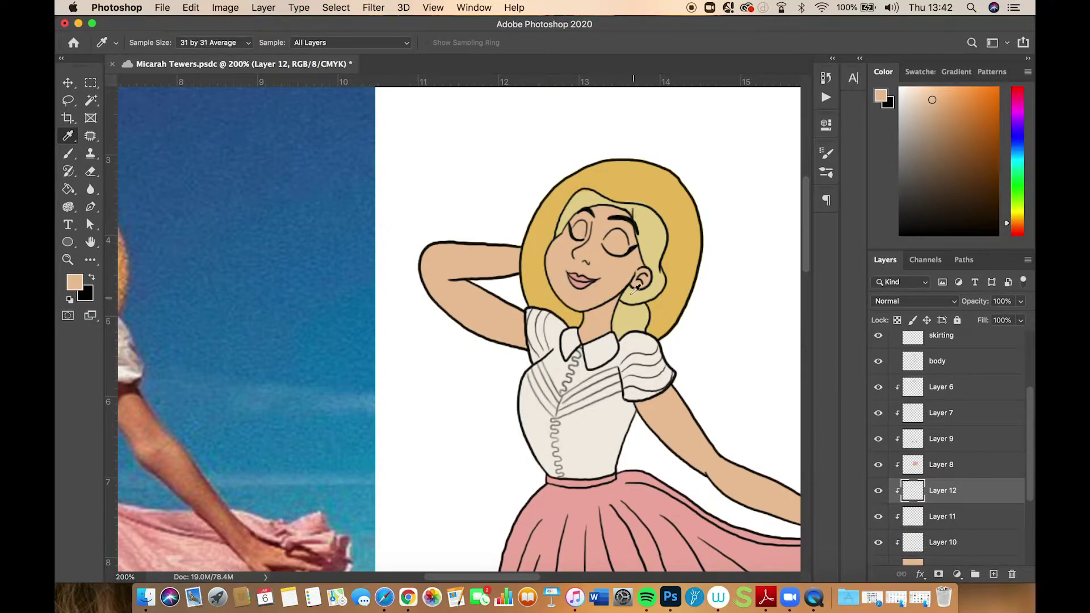
{"action": "left_click", "coordinate": [935, 115]}
{"action": "left_click", "coordinate": [69, 153]}
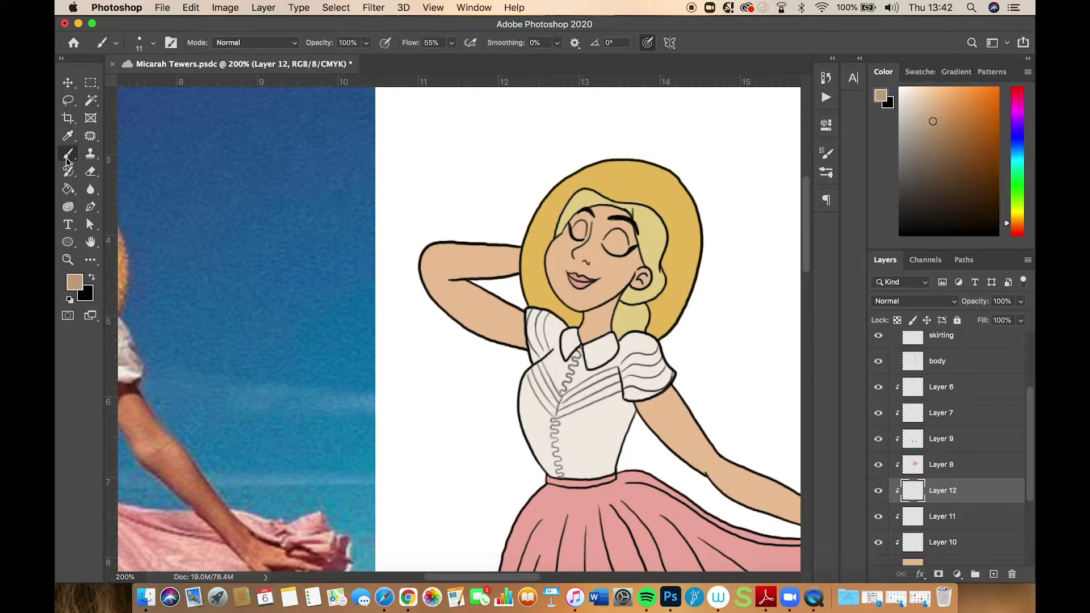
{"action": "key", "text": "super+plus"}
{"action": "key", "text": "super+plus"}
{"action": "left_click_drag", "start_coordinate": [711, 199], "coordinate": [482, 318]}
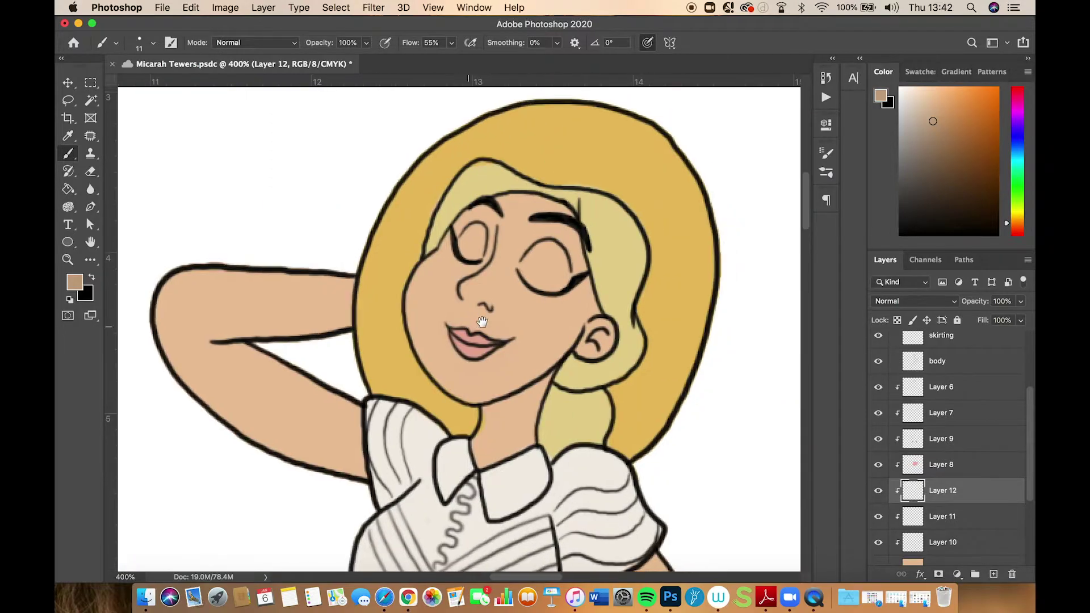
{"action": "mouse_move", "coordinate": [527, 267]}
{"action": "left_mouse_down"}
{"action": "mouse_move", "coordinate": [540, 244]}
{"action": "mouse_move", "coordinate": [557, 249]}
{"action": "mouse_move", "coordinate": [563, 275]}
{"action": "mouse_move", "coordinate": [548, 289]}
{"action": "mouse_move", "coordinate": [529, 279]}
{"action": "mouse_move", "coordinate": [547, 255]}
{"action": "left_mouse_up"}
{"action": "mouse_move", "coordinate": [454, 250]}
{"action": "left_mouse_down"}
{"action": "mouse_move", "coordinate": [471, 231]}
{"action": "mouse_move", "coordinate": [480, 250]}
{"action": "mouse_move", "coordinate": [464, 248]}
{"action": "left_mouse_up"}
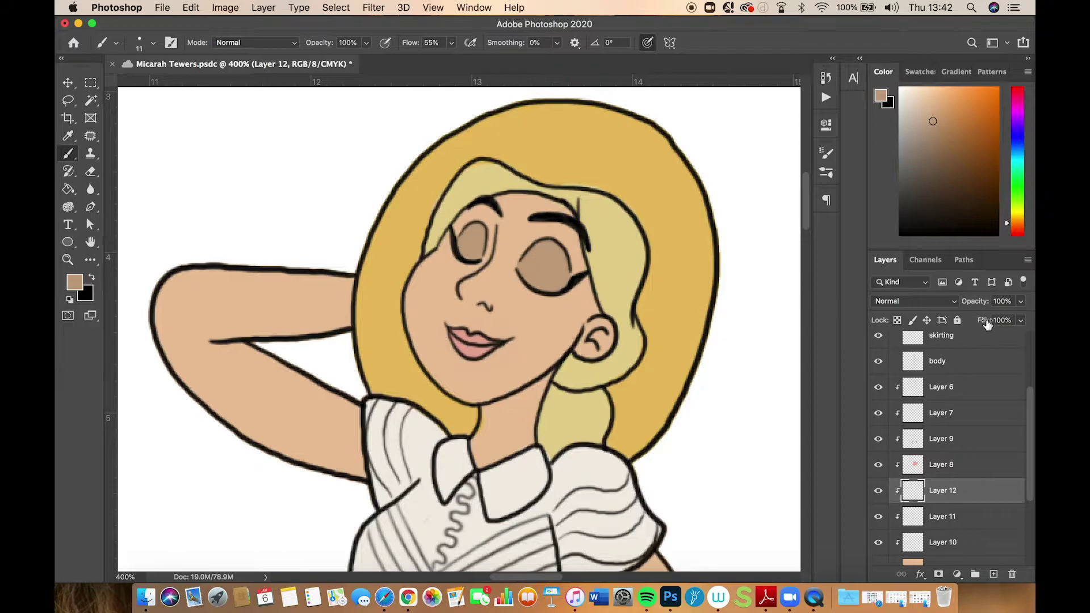
Lower the eyelid layer's opacity to 50% and save the document
{"action": "left_click_drag", "start_coordinate": [1024, 303], "coordinate": [990, 321]}
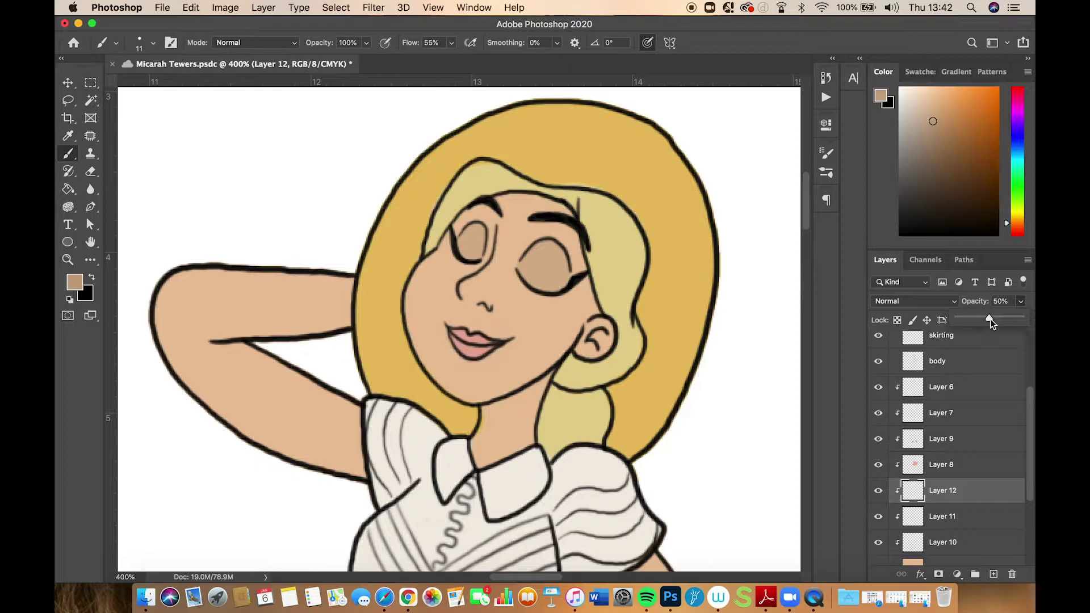
{"action": "key", "text": "super+minus"}
{"action": "key", "text": "super+minus"}
{"action": "key", "text": "super+minus"}
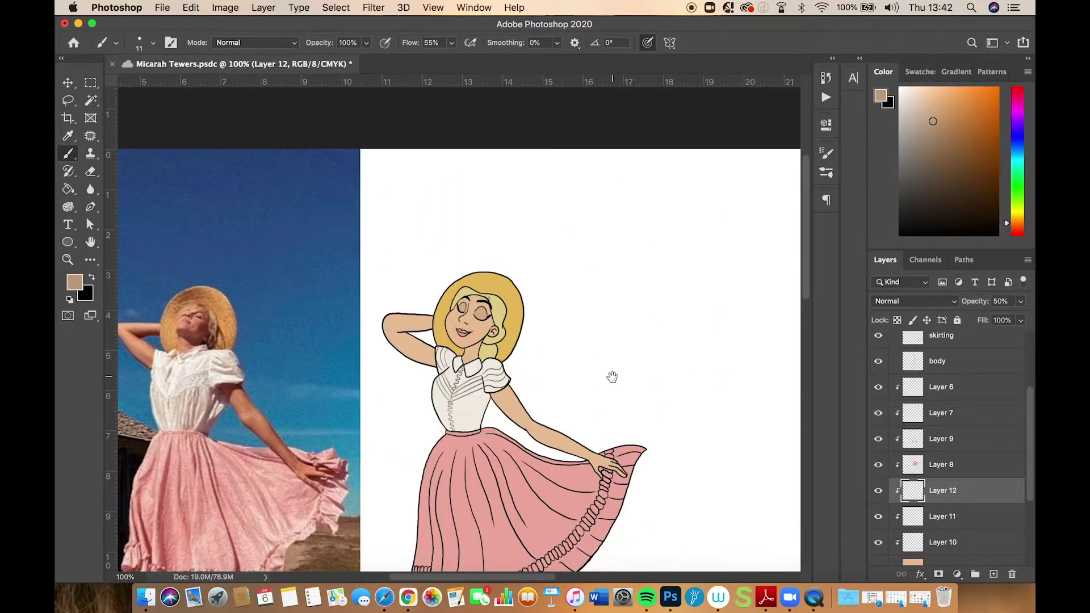
{"action": "mouse_move", "coordinate": [621, 285]}
{"action": "left_mouse_down"}
{"action": "mouse_move", "coordinate": [633, 231]}
{"action": "mouse_move", "coordinate": [657, 228]}
{"action": "left_mouse_up"}
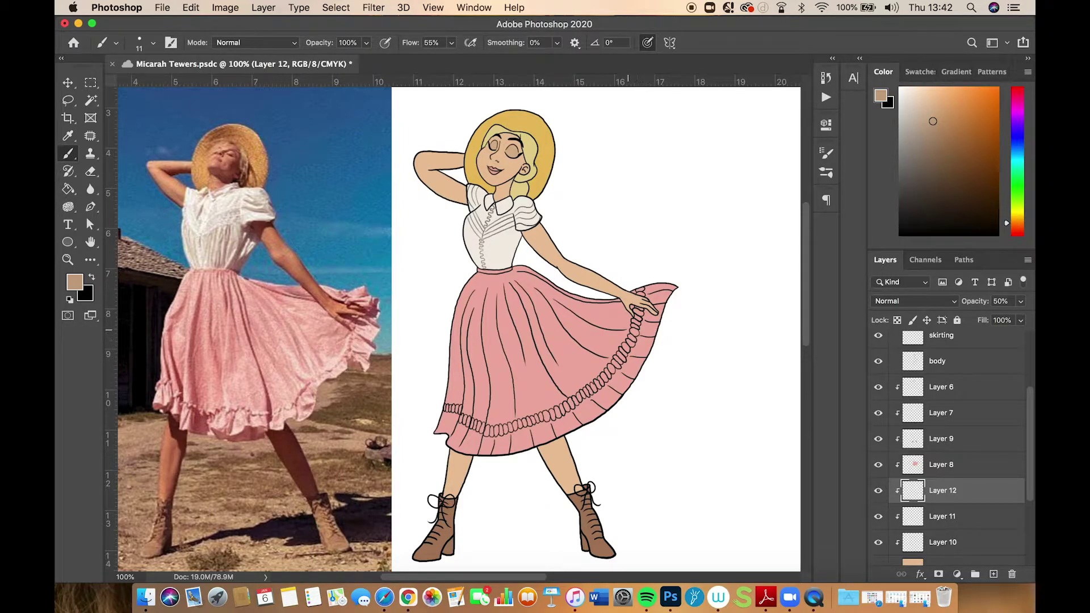
{"action": "key", "text": "super+s"}
{"action": "left_click_drag", "start_coordinate": [1029, 444], "coordinate": [1015, 388]}
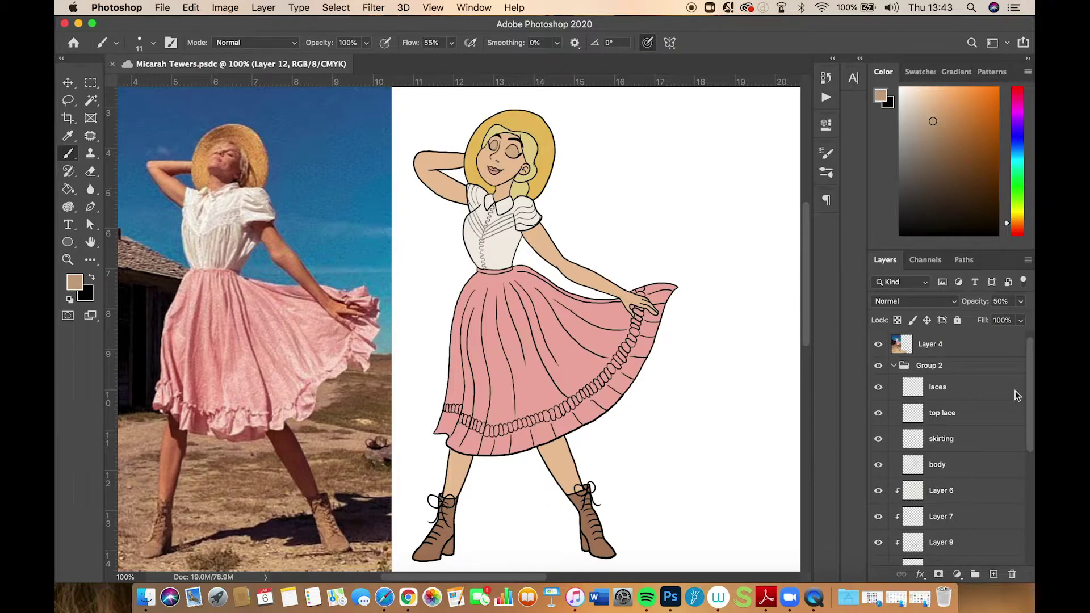
Identify the skirt colour layer by toggling layer visibility, and add a new clipped layer directly above Layer 8
{"action": "scroll", "coordinate": [1015, 391], "scroll_direction": "down", "scroll_amount": 1}
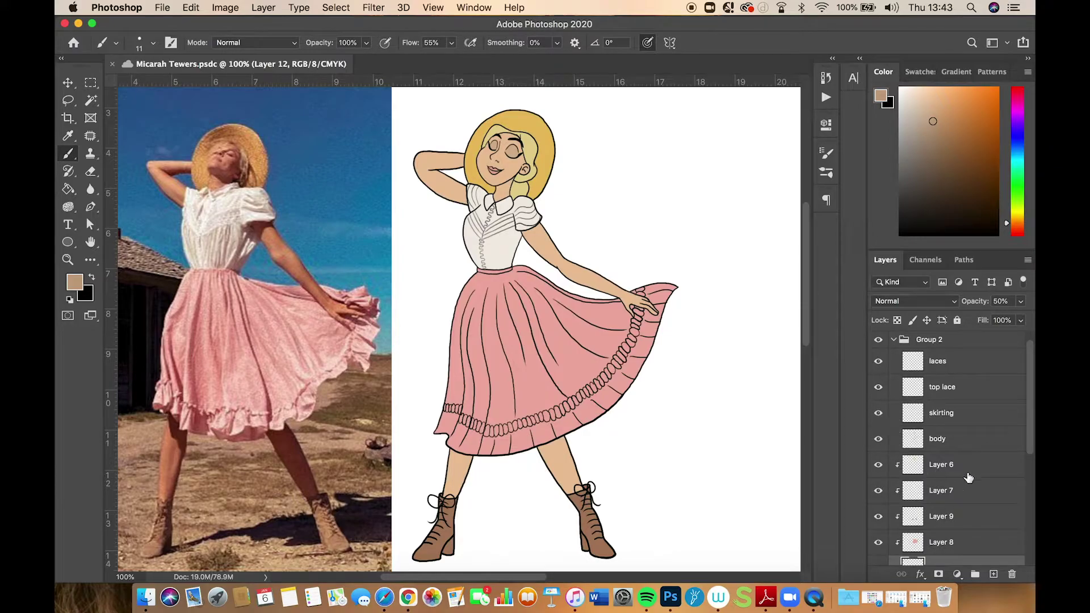
{"action": "scroll", "coordinate": [1032, 433], "scroll_direction": "down", "scroll_amount": 2}
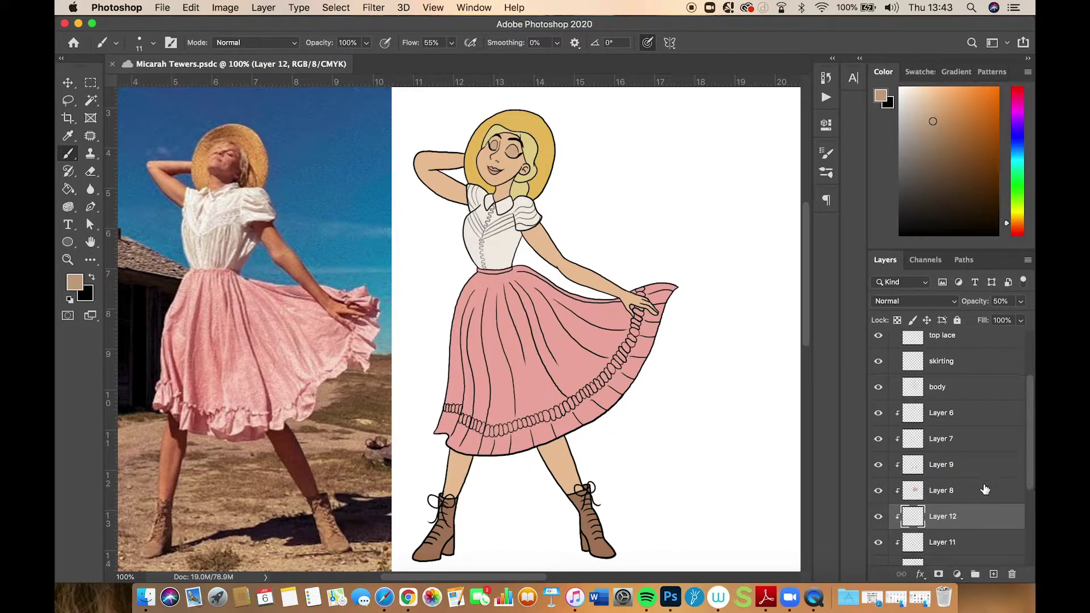
{"action": "left_click", "coordinate": [880, 492]}
{"action": "left_click", "coordinate": [882, 492]}
{"action": "left_click", "coordinate": [940, 492]}
{"action": "left_click", "coordinate": [879, 466]}
{"action": "left_click", "coordinate": [879, 467]}
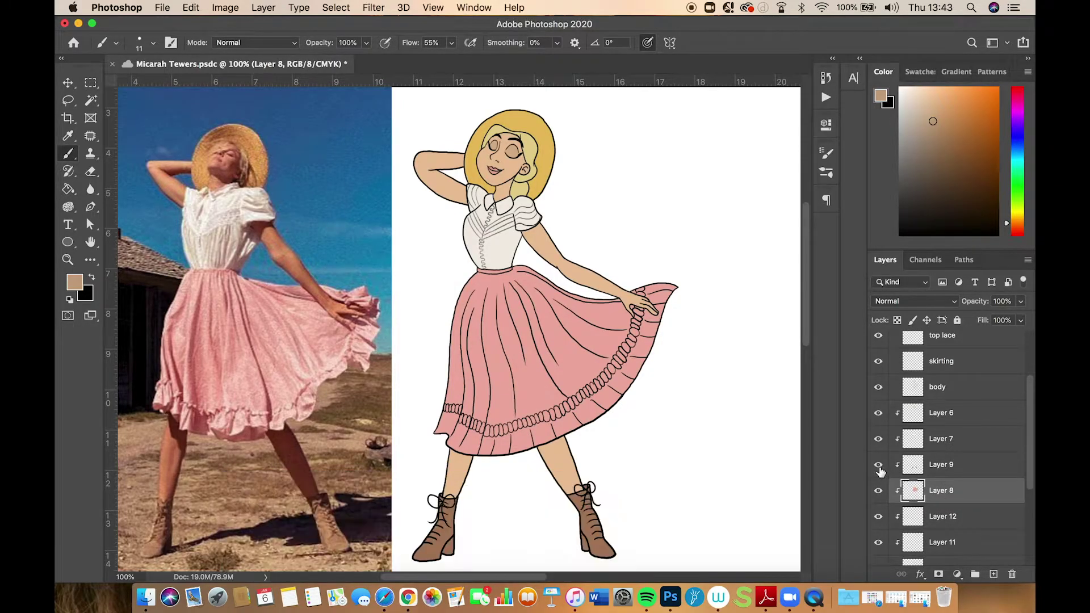
{"action": "left_click", "coordinate": [879, 440]}
{"action": "left_click", "coordinate": [879, 441]}
{"action": "left_click", "coordinate": [994, 575]}
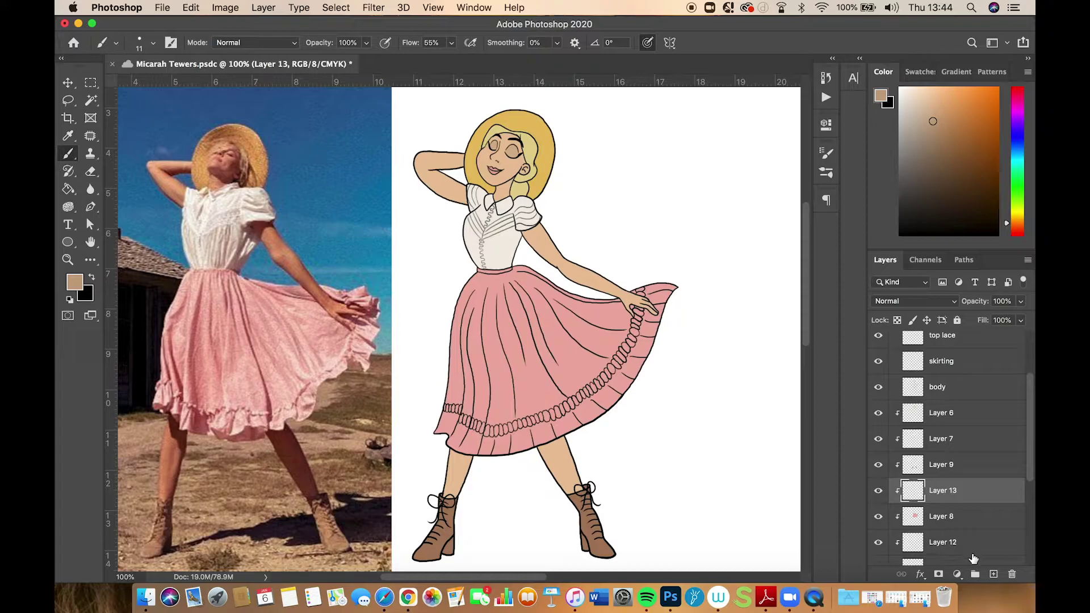
{"action": "left_click", "coordinate": [936, 518], "text": "shift"}
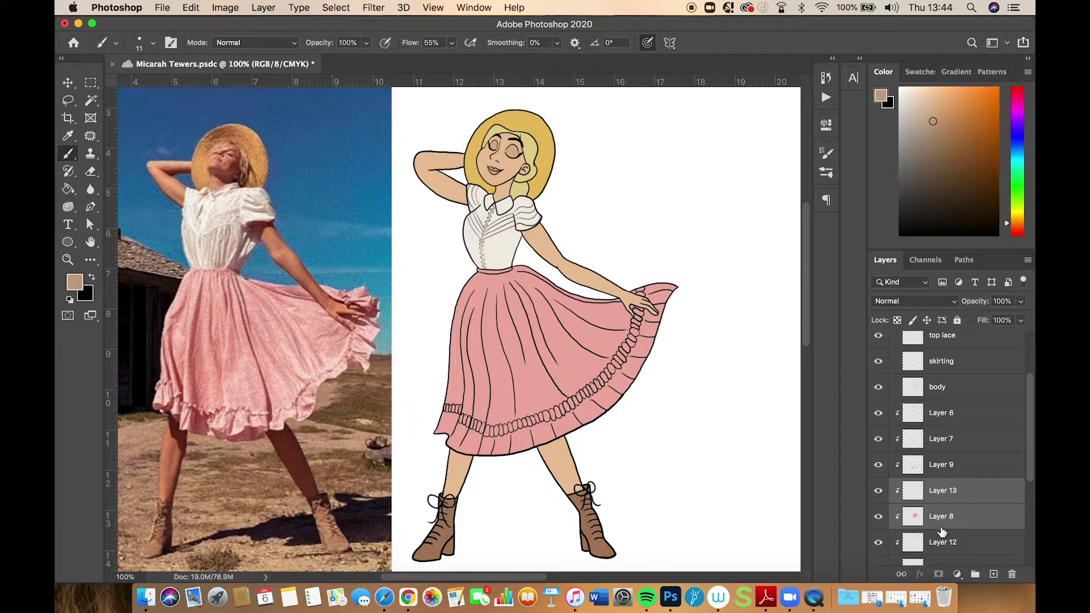
{"action": "left_click", "coordinate": [944, 498]}
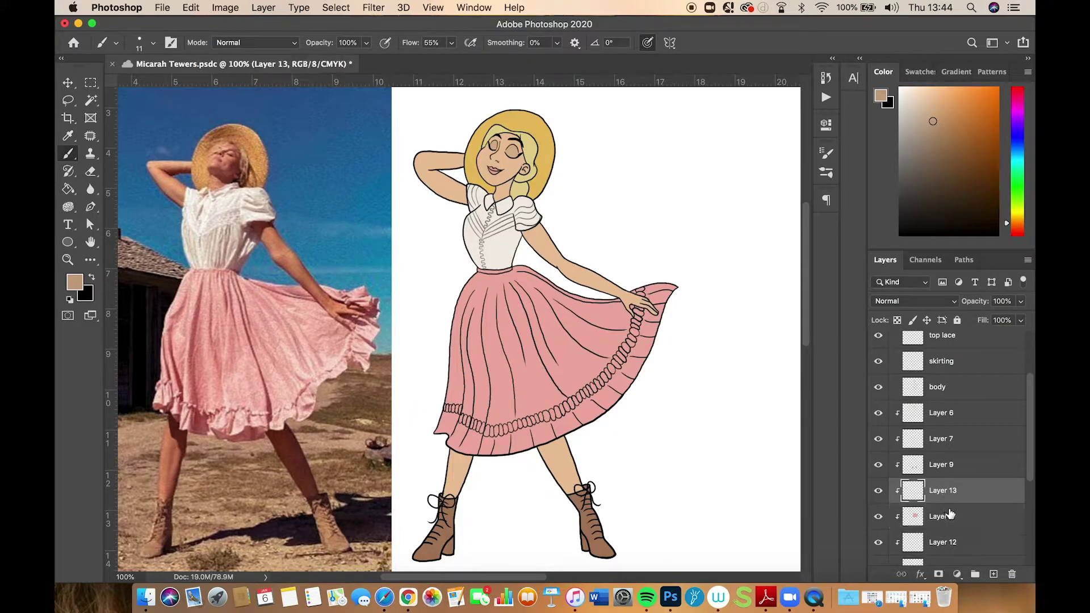
Sample the skirt's pink from the drawing and shift it to a darker, more saturated rose as the brush colour
{"action": "left_click", "coordinate": [68, 136]}
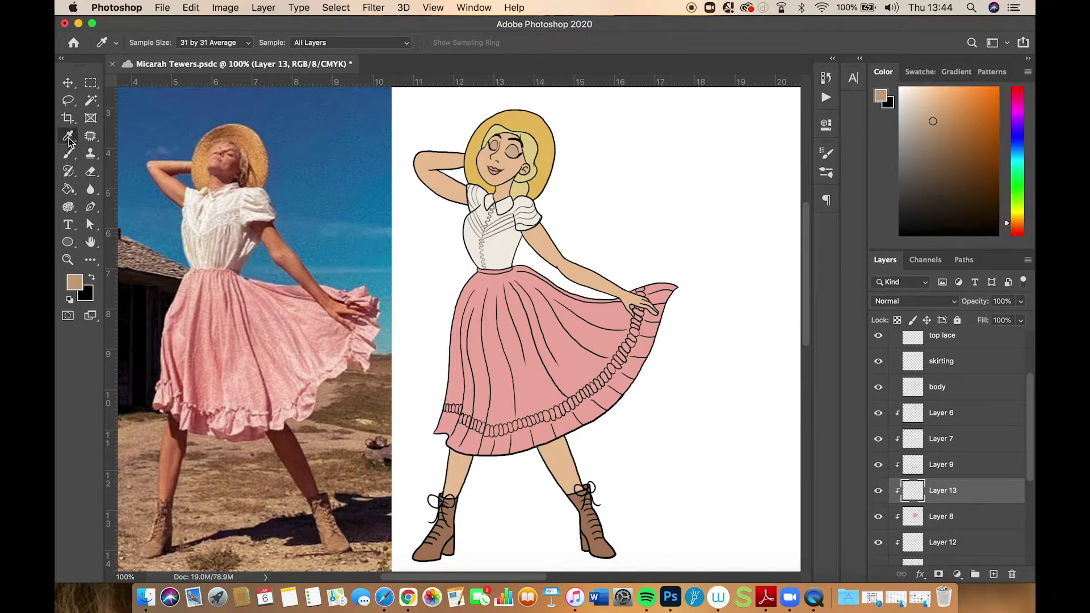
{"action": "left_click", "coordinate": [547, 400]}
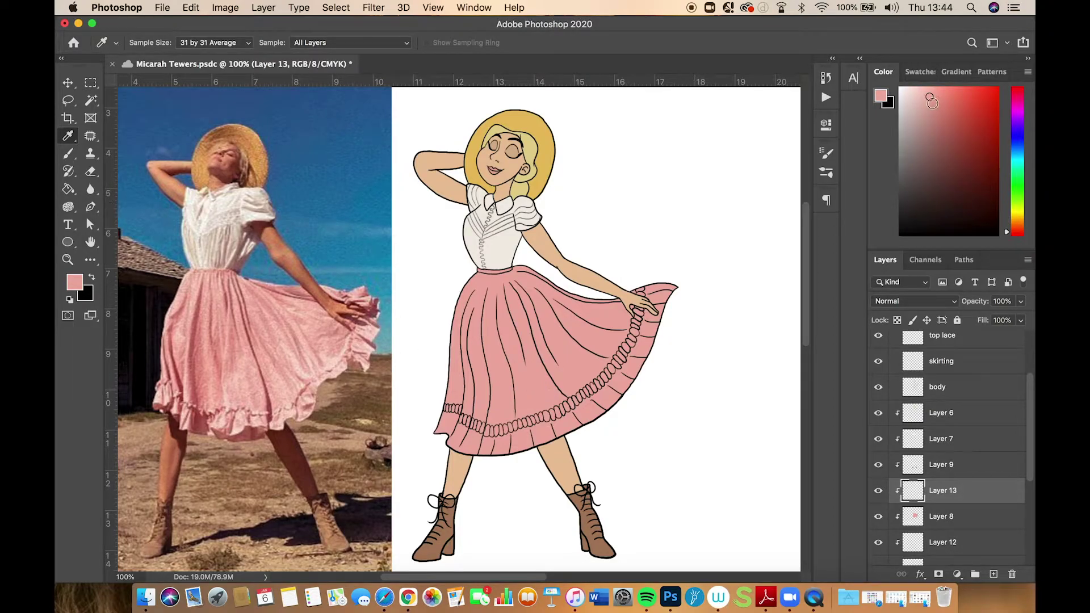
{"action": "left_click_drag", "start_coordinate": [932, 102], "coordinate": [941, 115]}
{"action": "left_click", "coordinate": [68, 154]}
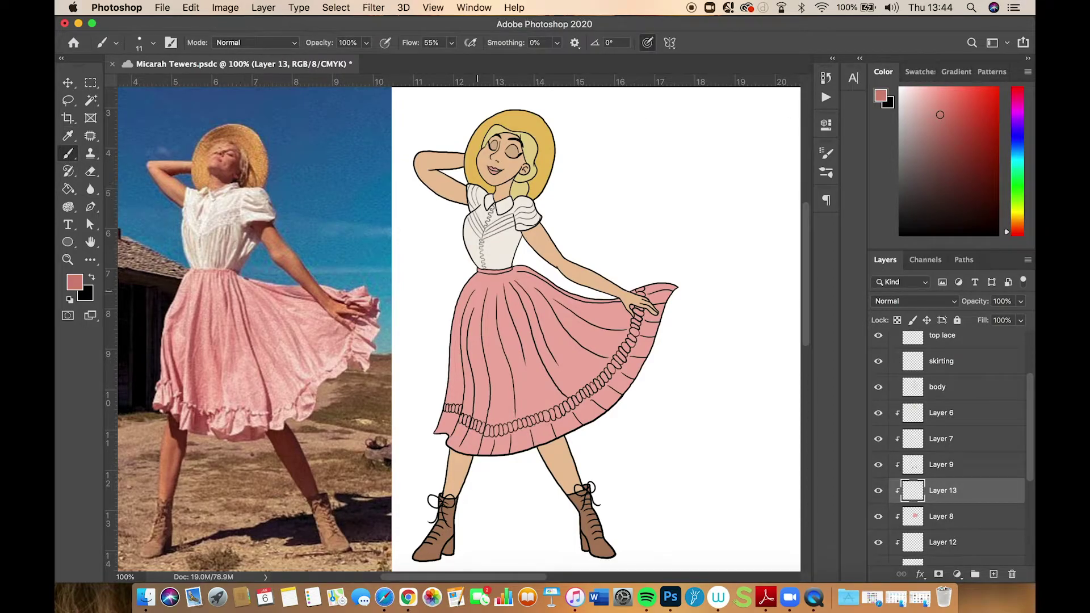
Switch the brush to the soft round preset with tapered strokes, 11 px at 0% hardness
{"action": "key", "text": "super+equal"}
{"action": "left_click_drag", "start_coordinate": [497, 360], "coordinate": [755, 342]}
{"action": "key", "text": "super+minus"}
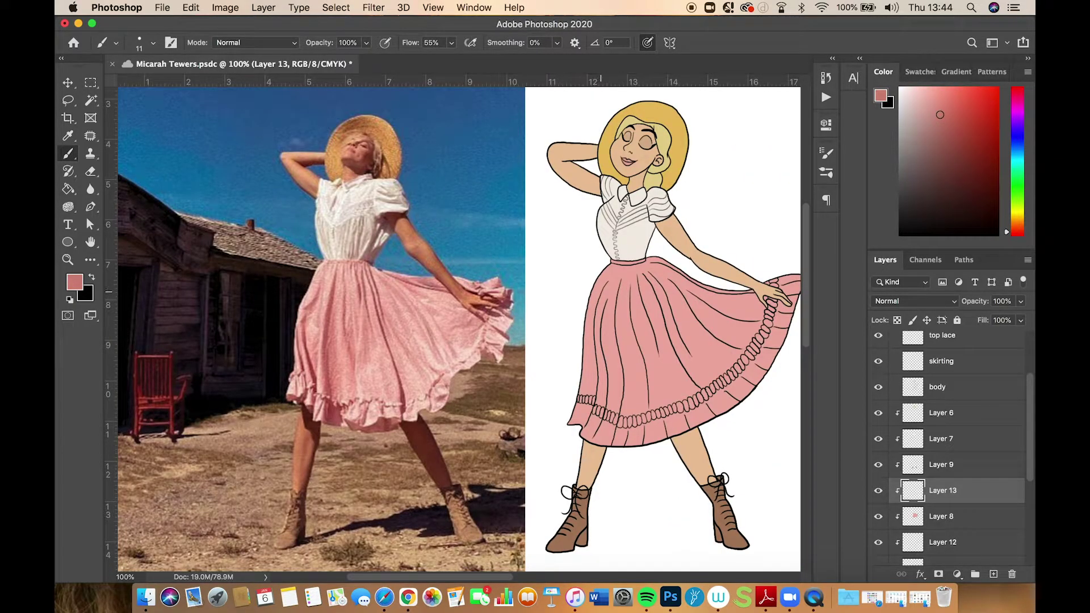
{"action": "left_click", "coordinate": [152, 43]}
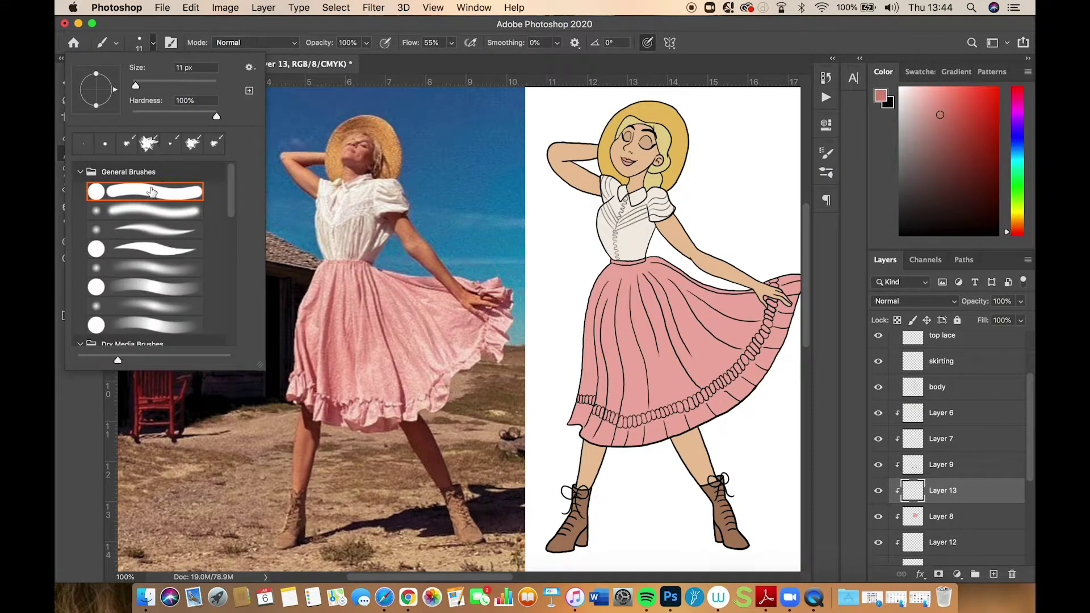
{"action": "left_click", "coordinate": [148, 214]}
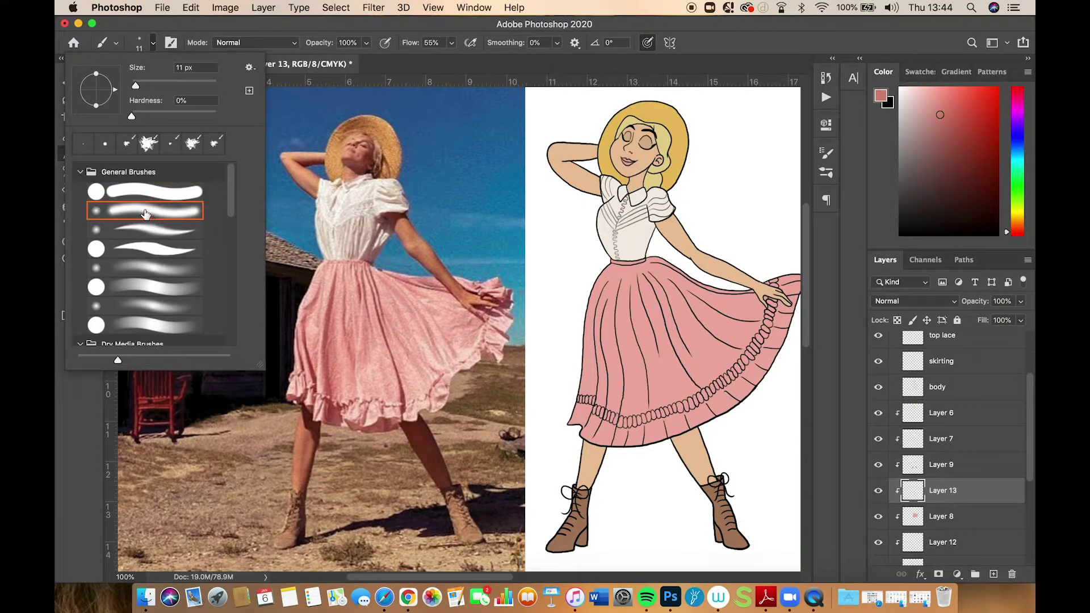
{"action": "left_click", "coordinate": [138, 230]}
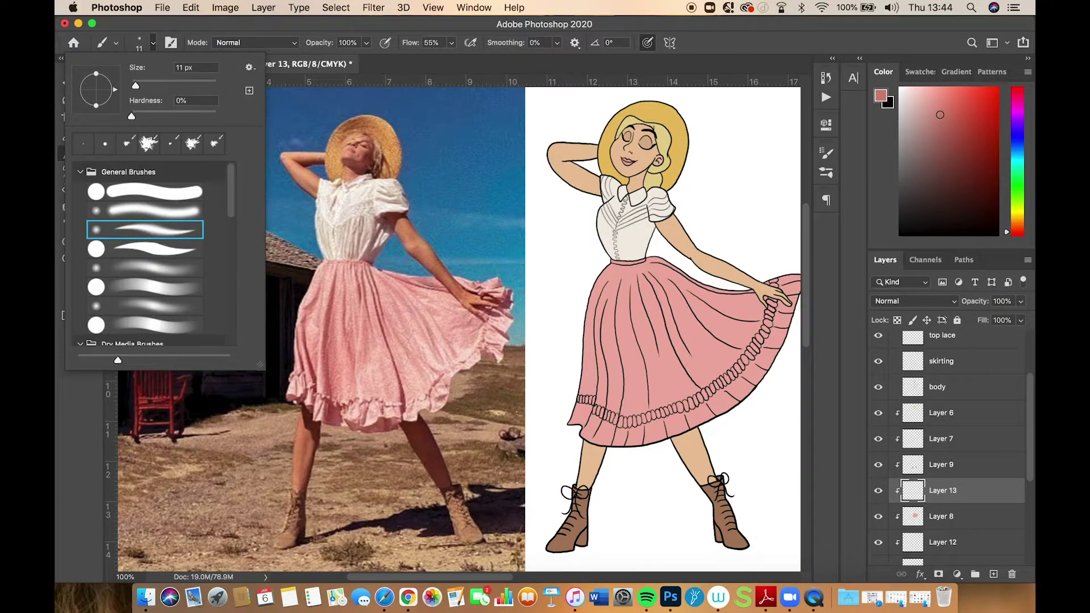
{"action": "mouse_move", "coordinate": [606, 342]}
{"action": "left_mouse_down"}
{"action": "mouse_move", "coordinate": [607, 318]}
{"action": "mouse_move", "coordinate": [620, 364]}
{"action": "mouse_move", "coordinate": [640, 378]}
{"action": "left_mouse_up"}
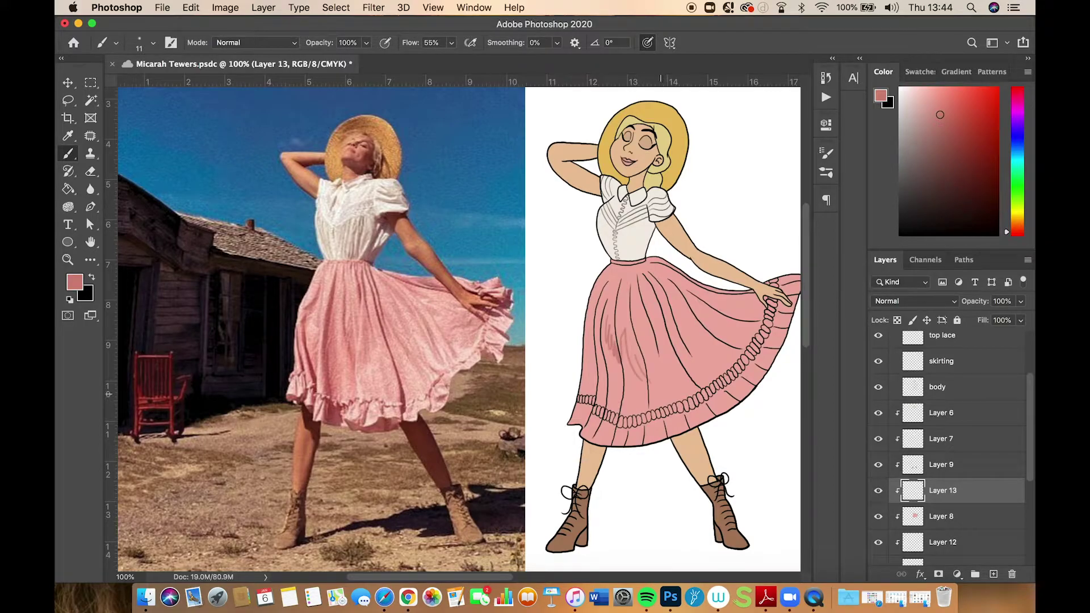
{"action": "key", "text": "super+z"}
{"action": "key", "text": "super+z"}
{"action": "key", "text": "super+z"}
Set the brush size to 19 px and try a shading stroke on the skirt, undoing it
{"action": "left_click", "coordinate": [152, 43]}
{"action": "left_click_drag", "start_coordinate": [135, 85], "coordinate": [138, 85]}
{"action": "left_click_drag", "start_coordinate": [626, 314], "coordinate": [628, 401]}
{"action": "key", "text": "super+z"}
{"action": "key", "text": "super+z"}
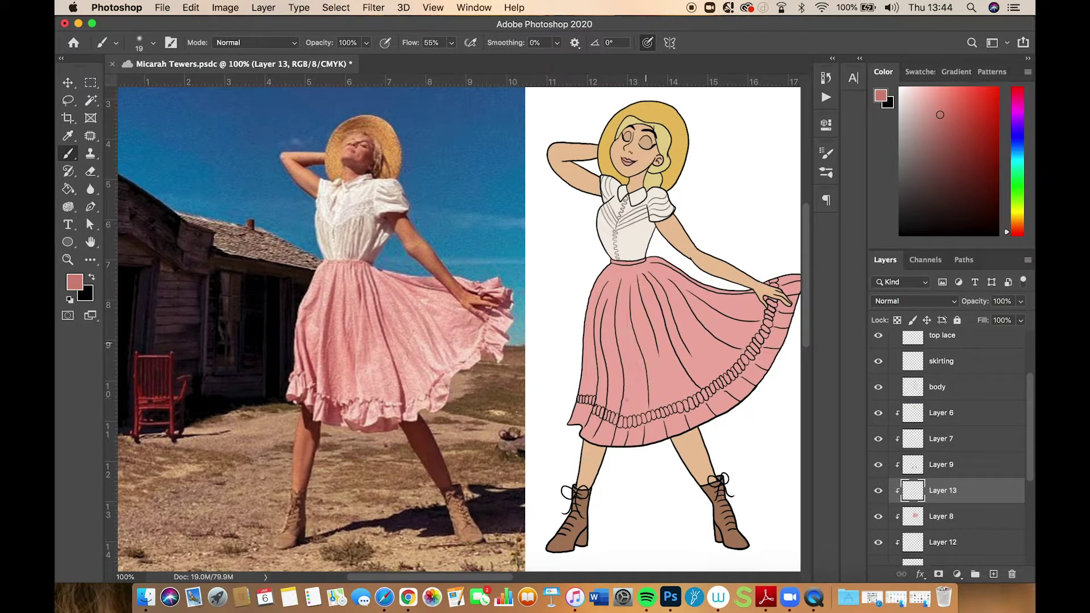
Paint darker rose shading on the clipped layer along the leftmost folds of the skirt, from the waist down to the ruffle
{"action": "scroll", "coordinate": [590, 246], "scroll_direction": "down", "scroll_amount": 2}
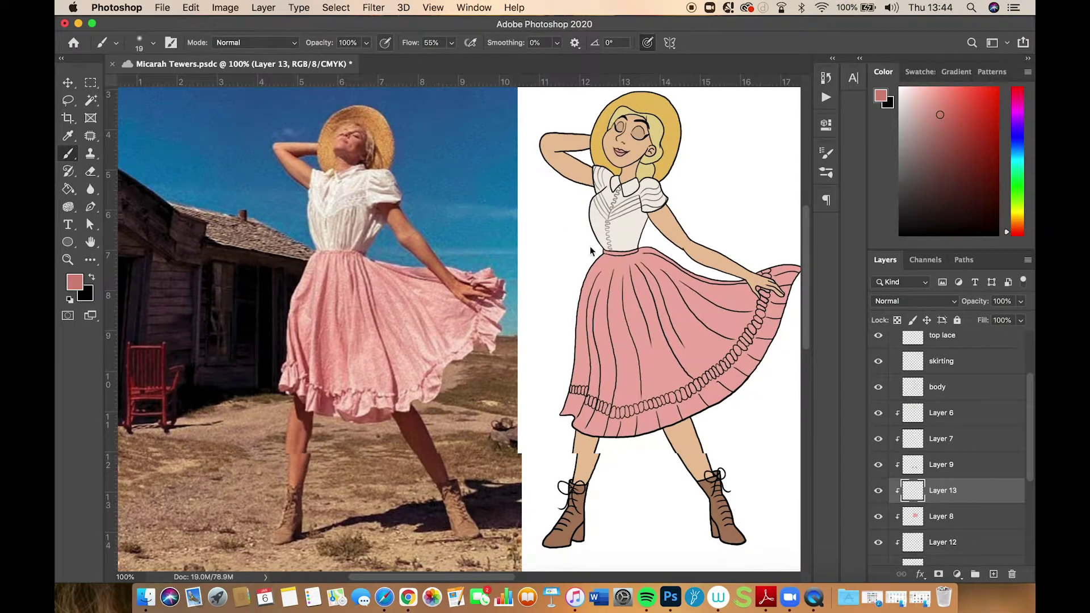
{"action": "left_click_drag", "start_coordinate": [622, 311], "coordinate": [621, 319]}
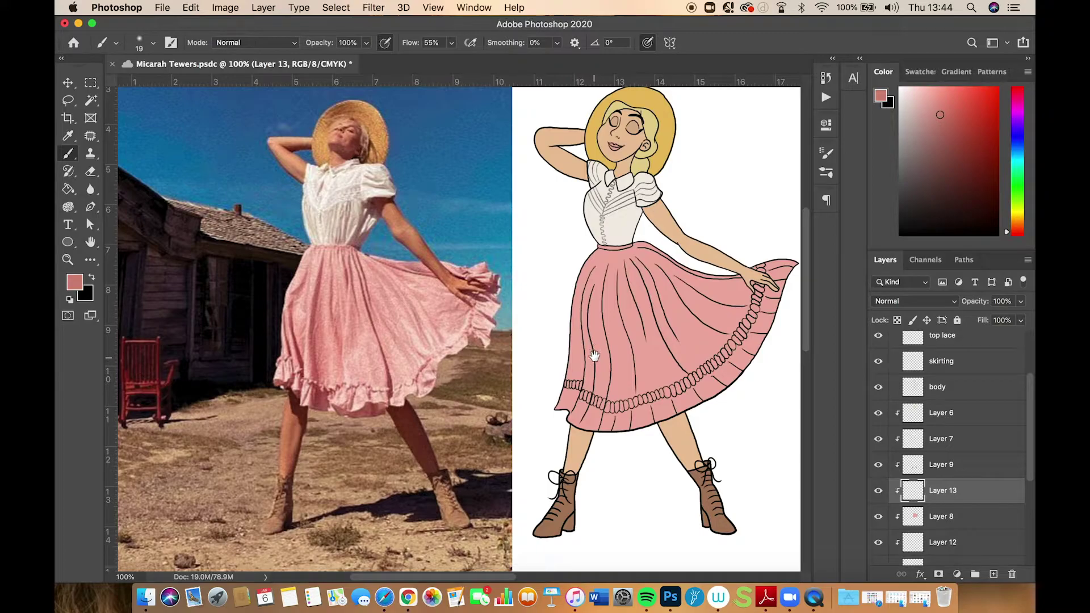
{"action": "left_click_drag", "start_coordinate": [589, 334], "coordinate": [541, 306]}
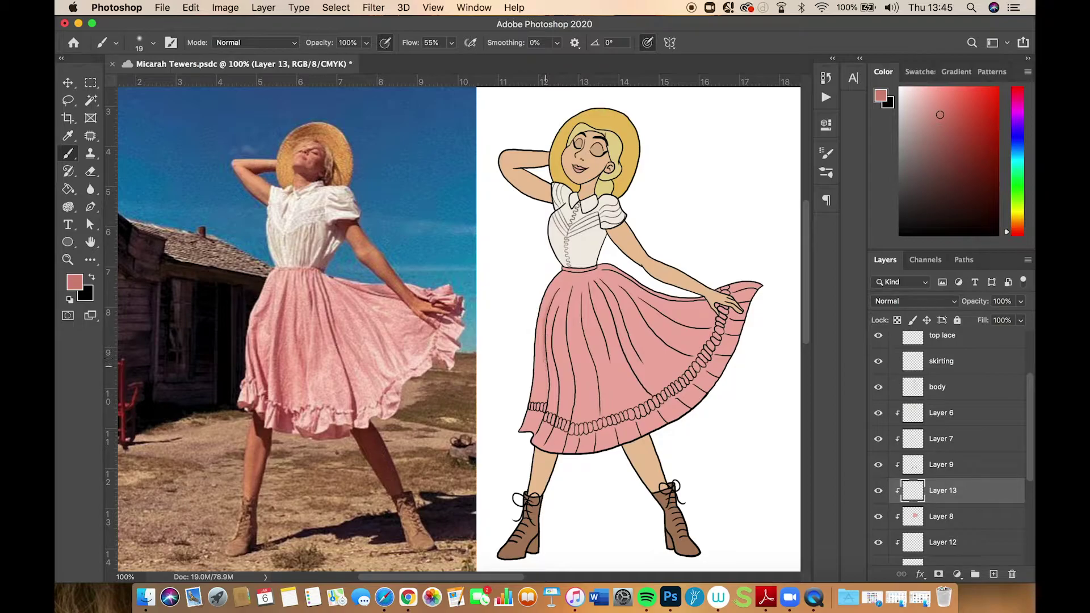
{"action": "left_click_drag", "start_coordinate": [546, 393], "coordinate": [543, 403]}
{"action": "left_click_drag", "start_coordinate": [542, 355], "coordinate": [542, 324]}
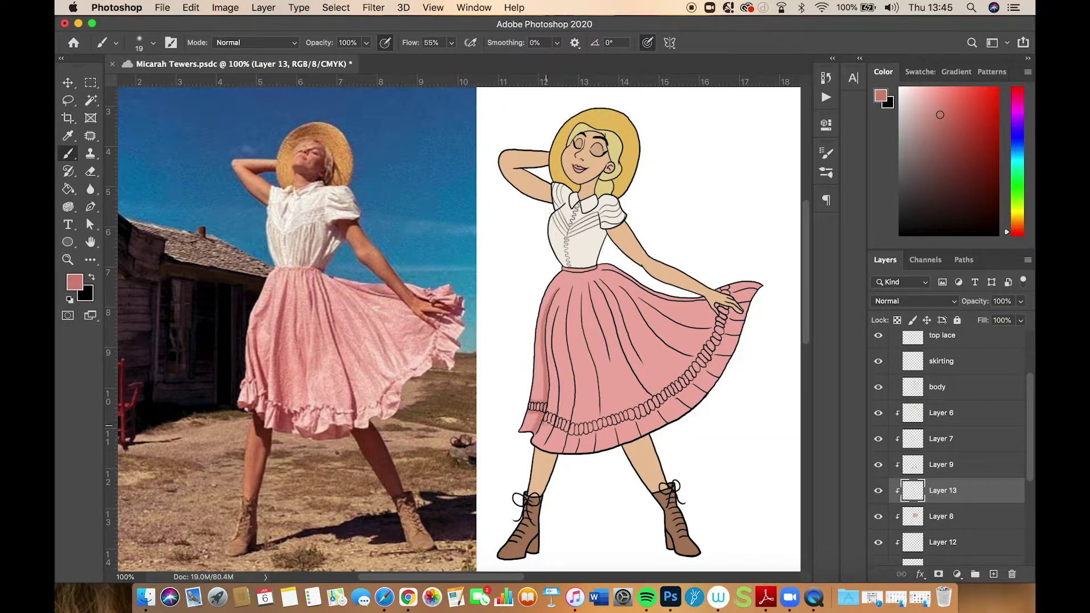
{"action": "left_click", "coordinate": [549, 427]}
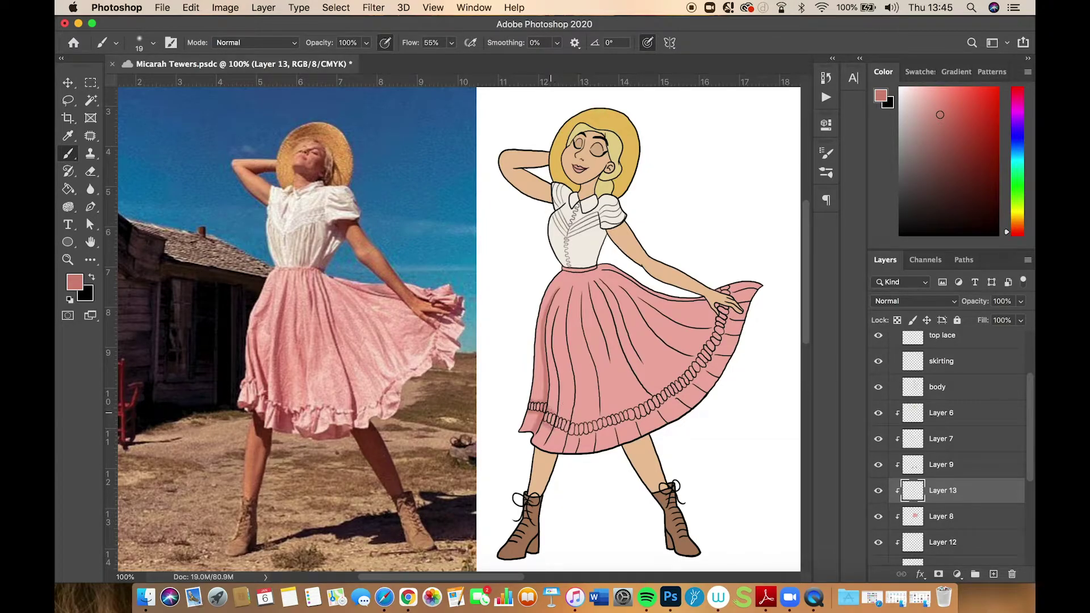
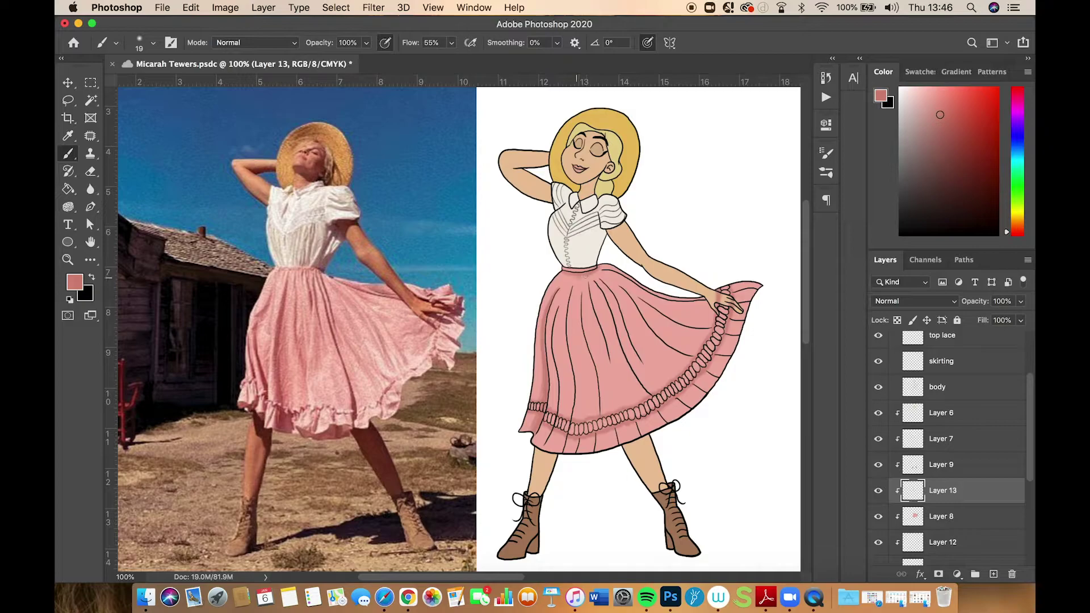
Undo the last shading strokes and paint darker rose shading along the long fold left of the skirt's centre, from waist to ruffle
{"action": "key", "text": "super+z"}
{"action": "key", "text": "super+z"}
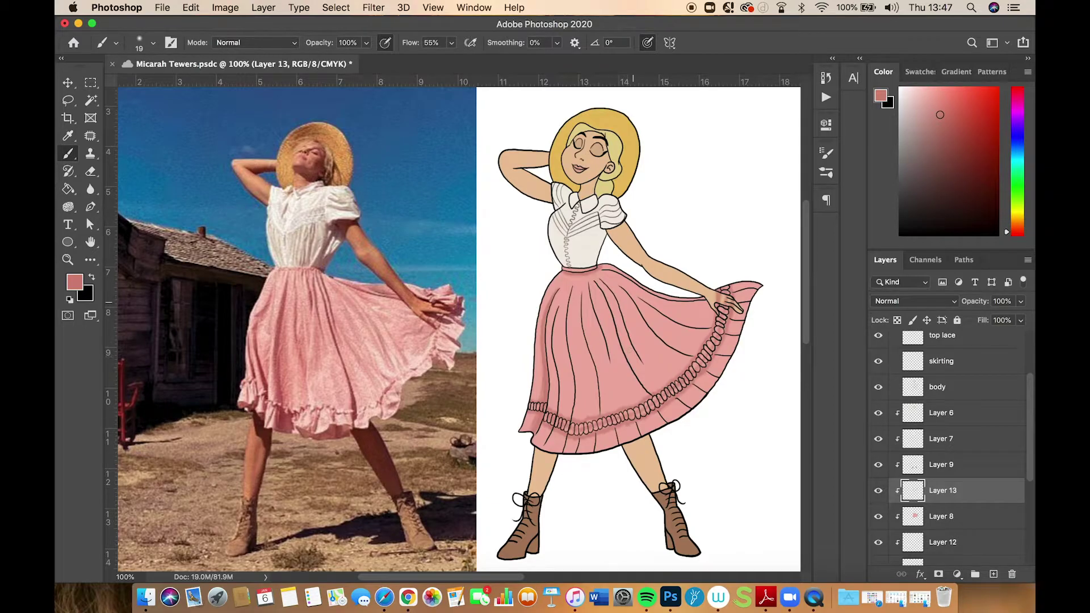
{"action": "key", "text": "super+equal"}
{"action": "mouse_move", "coordinate": [655, 336]}
{"action": "left_mouse_down"}
{"action": "mouse_move", "coordinate": [682, 335]}
{"action": "mouse_move", "coordinate": [677, 349]}
{"action": "left_mouse_up"}
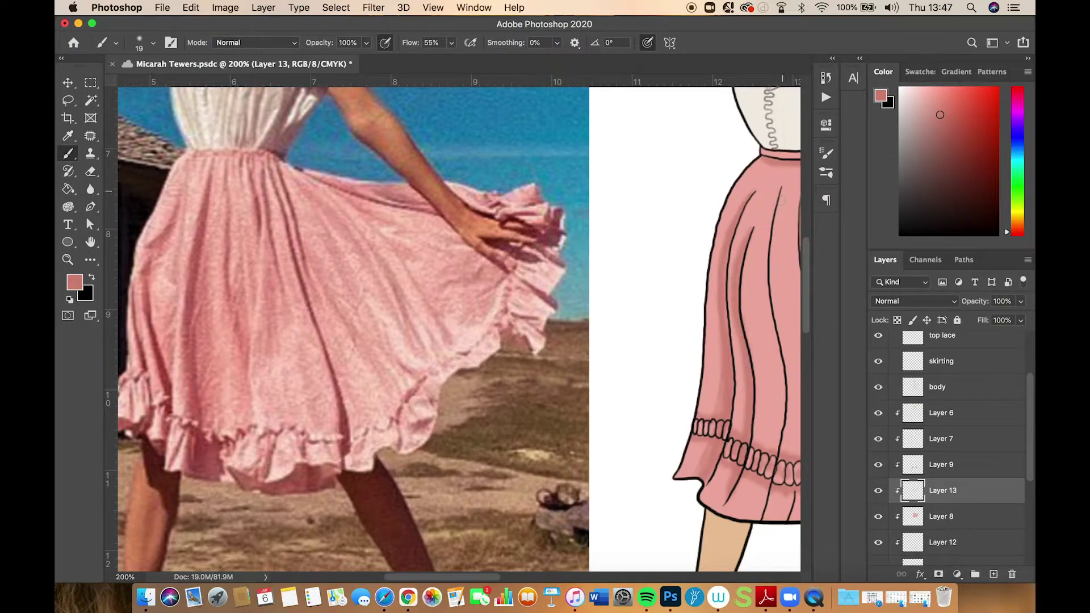
{"action": "mouse_move", "coordinate": [782, 193]}
{"action": "left_mouse_down"}
{"action": "mouse_move", "coordinate": [775, 310]}
{"action": "mouse_move", "coordinate": [796, 372]}
{"action": "mouse_move", "coordinate": [784, 438]}
{"action": "left_mouse_up"}
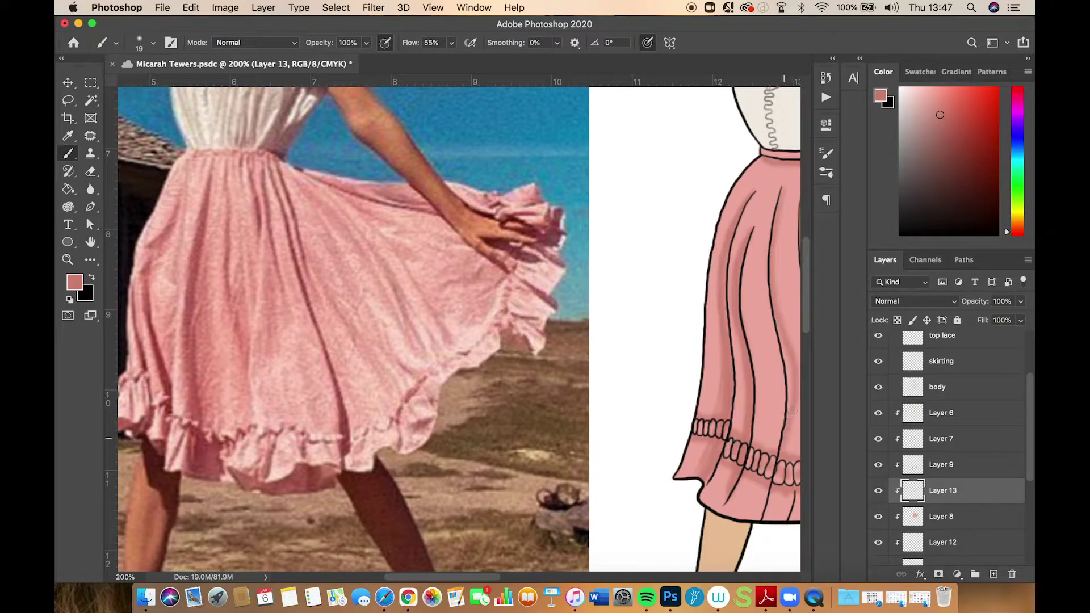
{"action": "key", "text": "super+z"}
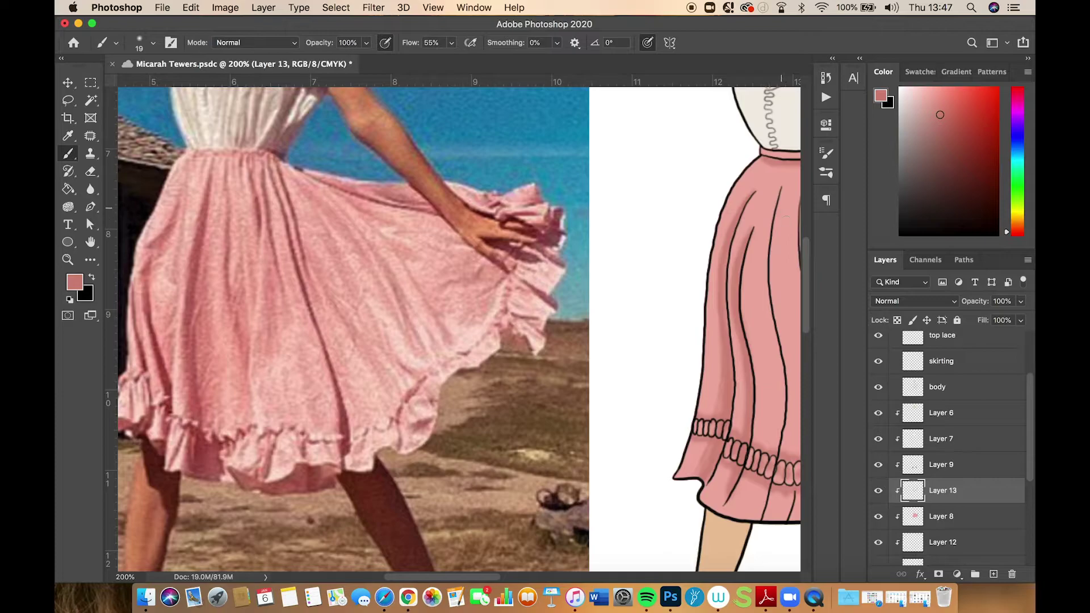
{"action": "mouse_move", "coordinate": [782, 203]}
{"action": "left_mouse_down"}
{"action": "mouse_move", "coordinate": [777, 277]}
{"action": "mouse_move", "coordinate": [795, 398]}
{"action": "mouse_move", "coordinate": [781, 457]}
{"action": "mouse_move", "coordinate": [792, 414]}
{"action": "mouse_move", "coordinate": [772, 271]}
{"action": "mouse_move", "coordinate": [779, 207]}
{"action": "left_mouse_up"}
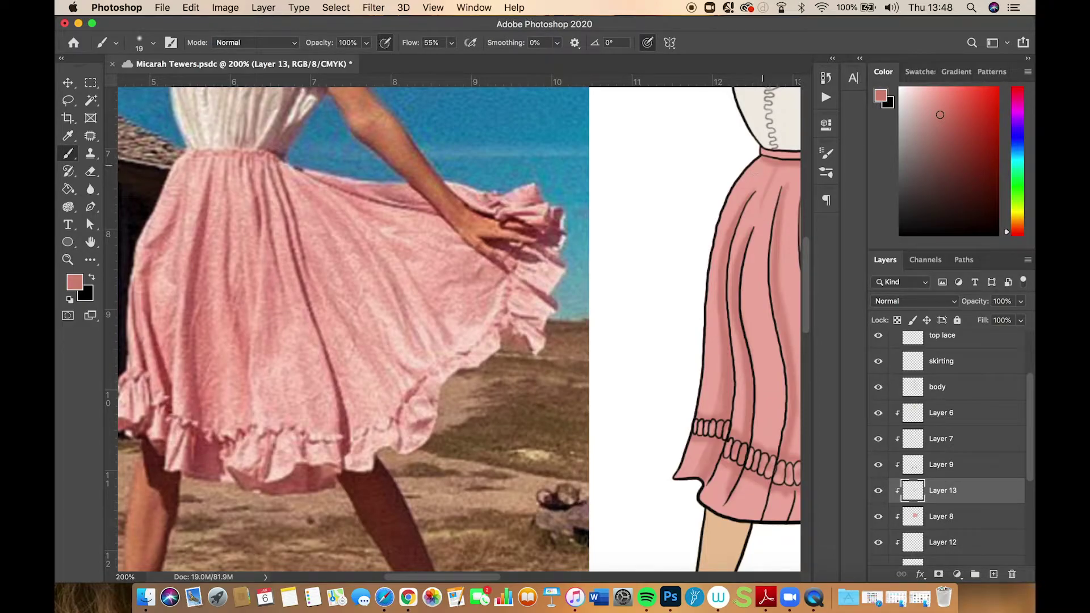
Add short rose shading strokes fanning down from the waistband into the gathers of the skirt, undoing stray ones
{"action": "mouse_move", "coordinate": [741, 193]}
{"action": "left_mouse_down"}
{"action": "mouse_move", "coordinate": [749, 177]}
{"action": "mouse_move", "coordinate": [772, 198]}
{"action": "left_mouse_up"}
{"action": "key", "text": "super+z"}
{"action": "key", "text": "super+z"}
{"action": "left_click_drag", "start_coordinate": [769, 206], "coordinate": [615, 232]}
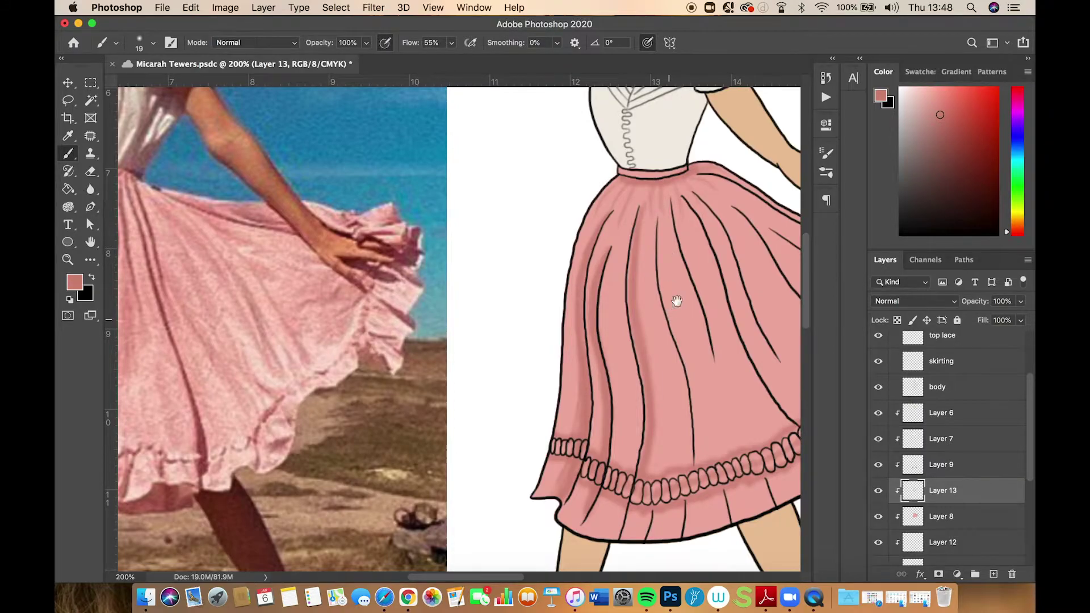
{"action": "left_click_drag", "start_coordinate": [674, 299], "coordinate": [756, 289]}
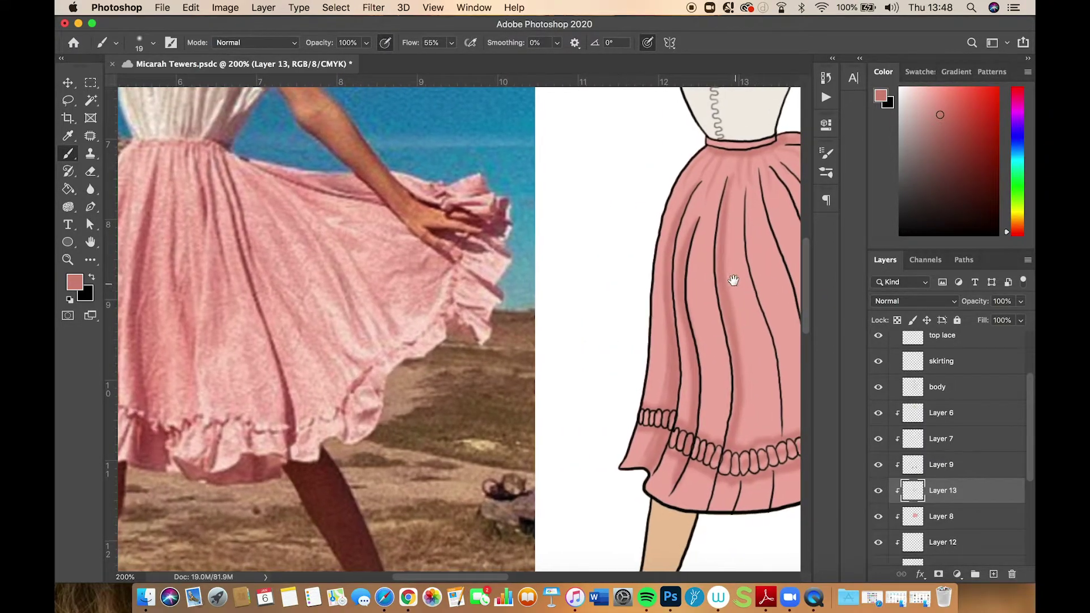
Shade along the skirt's central long fold and the shorter fold beside it with the same rose
{"action": "mouse_move", "coordinate": [750, 208]}
{"action": "left_mouse_down"}
{"action": "mouse_move", "coordinate": [748, 248]}
{"action": "mouse_move", "coordinate": [777, 328]}
{"action": "mouse_move", "coordinate": [786, 428]}
{"action": "left_mouse_up"}
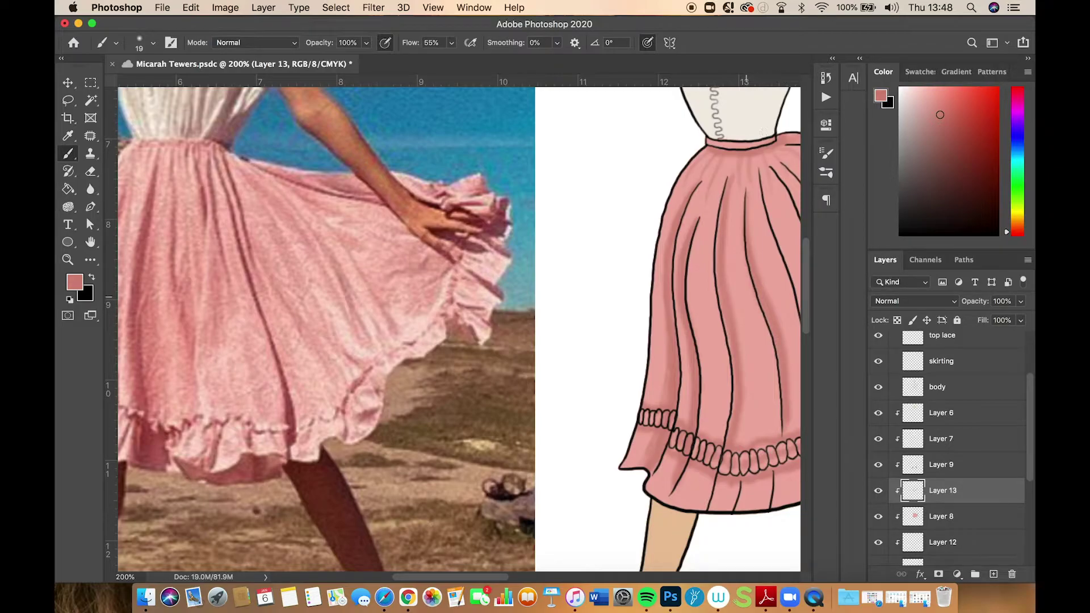
{"action": "scroll", "coordinate": [655, 311], "scroll_direction": "right", "scroll_amount": 5}
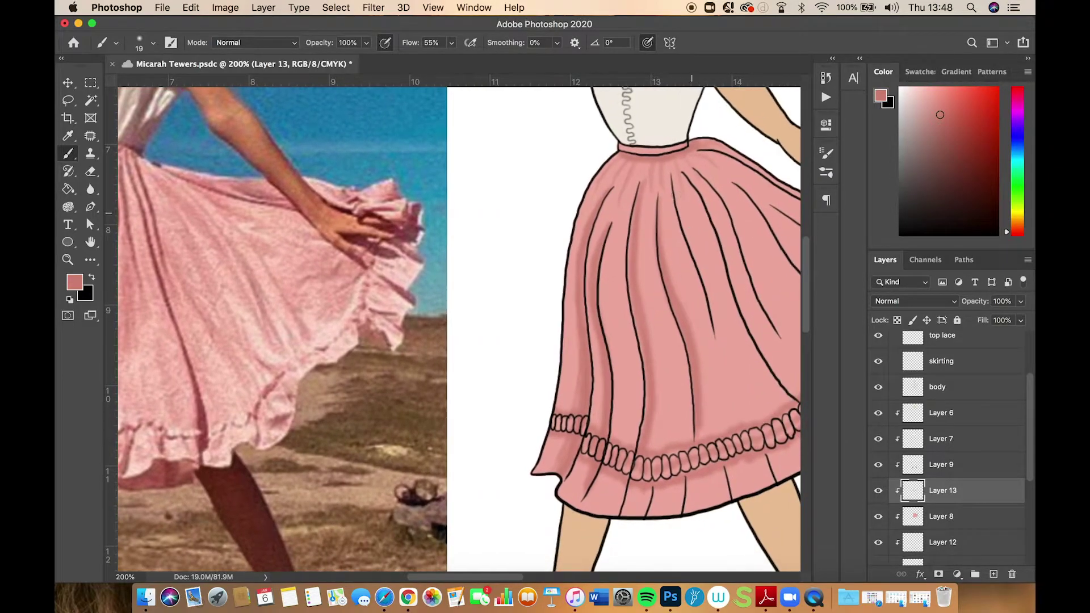
{"action": "left_click_drag", "start_coordinate": [715, 231], "coordinate": [757, 236]}
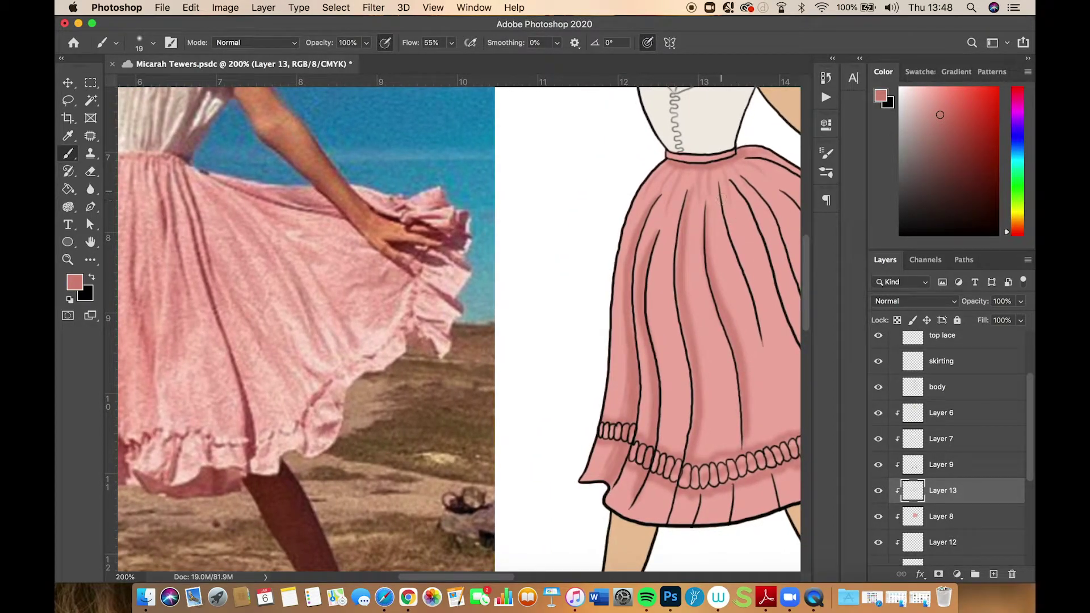
{"action": "left_click_drag", "start_coordinate": [722, 191], "coordinate": [761, 343]}
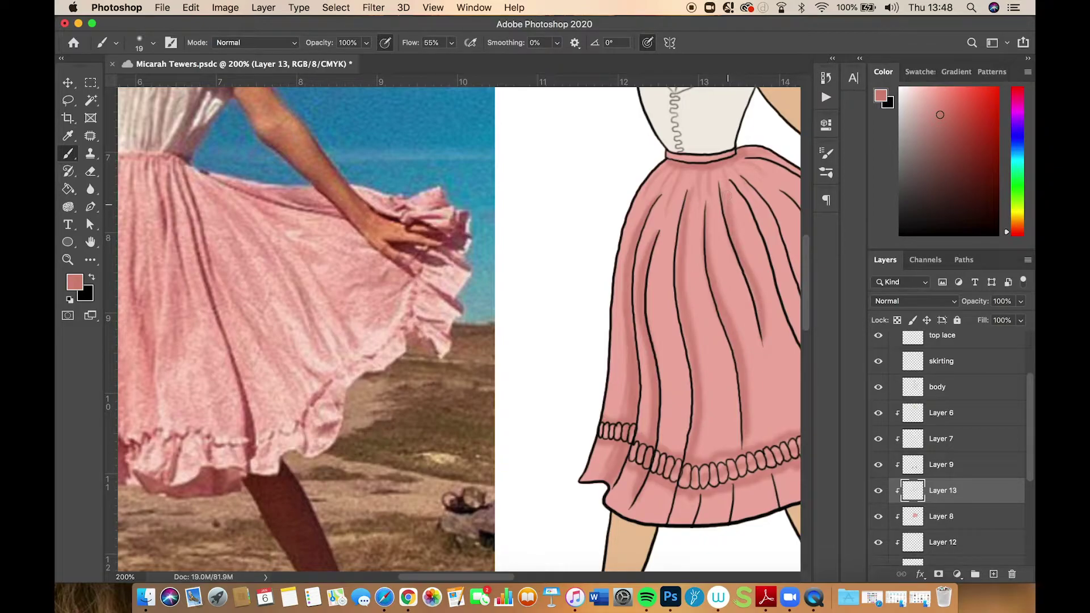
{"action": "key", "text": "super+z"}
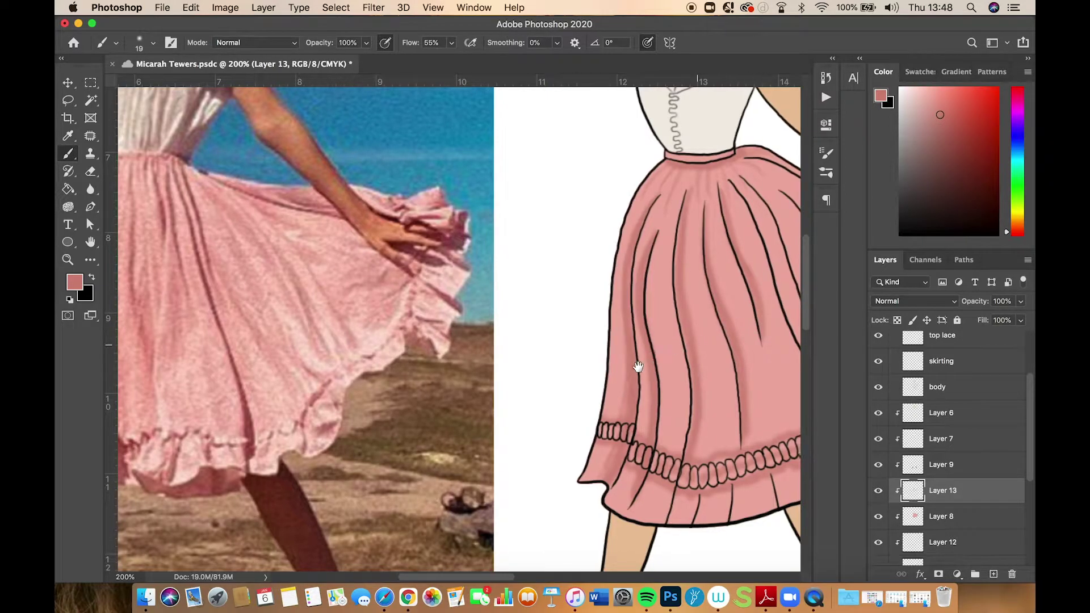
Paint rose shading along the two folds right of the skirt's centre, including the long one reaching the ruffle
{"action": "left_click_drag", "start_coordinate": [714, 342], "coordinate": [648, 267]}
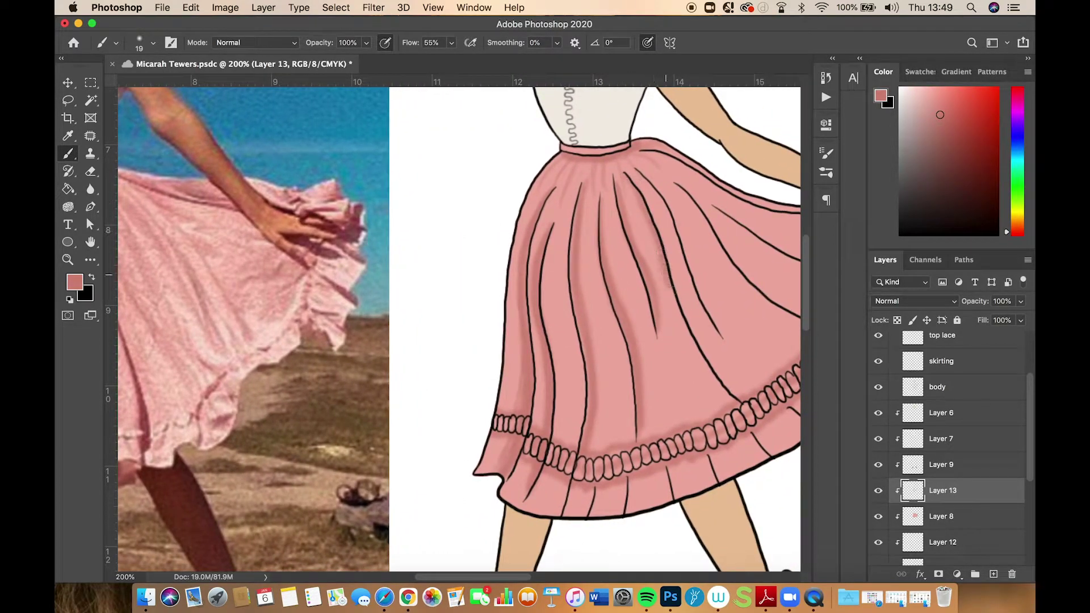
{"action": "left_click_drag", "start_coordinate": [666, 275], "coordinate": [726, 399]}
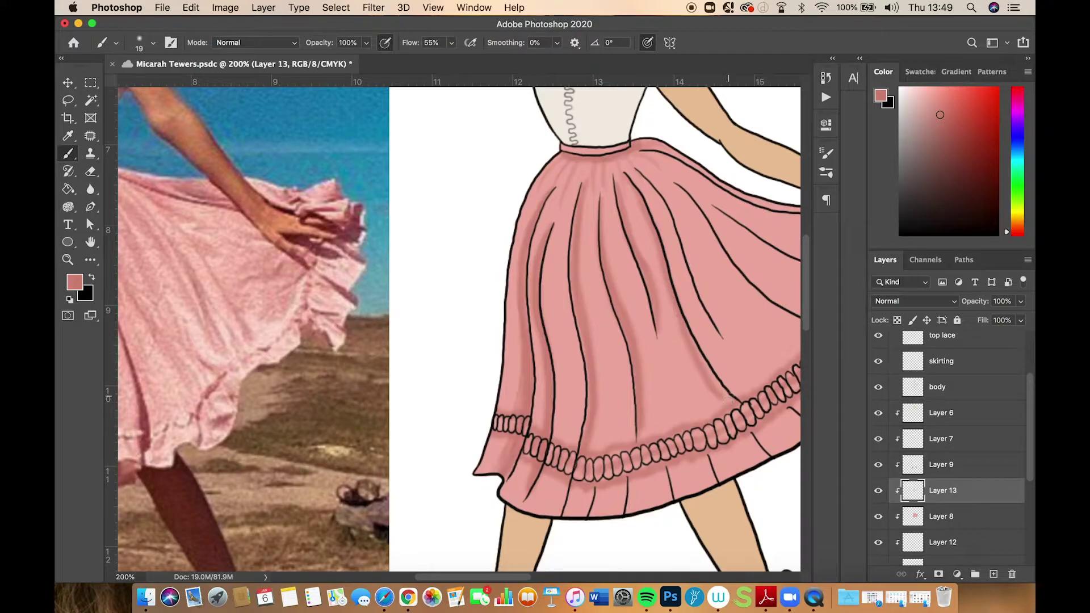
{"action": "left_click_drag", "start_coordinate": [684, 311], "coordinate": [670, 272]}
{"action": "key", "text": "super+z"}
{"action": "left_click_drag", "start_coordinate": [628, 181], "coordinate": [659, 251]}
{"action": "left_click_drag", "start_coordinate": [676, 310], "coordinate": [723, 389]}
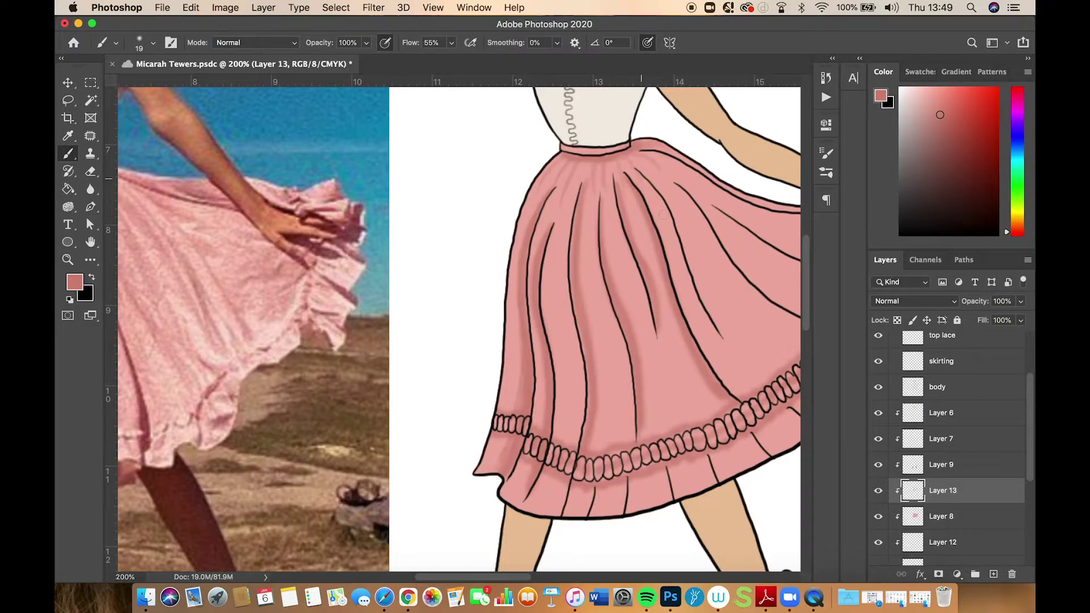
{"action": "mouse_move", "coordinate": [635, 171]}
{"action": "left_mouse_down"}
{"action": "mouse_move", "coordinate": [719, 338]}
{"action": "mouse_move", "coordinate": [664, 203]}
{"action": "left_mouse_up"}
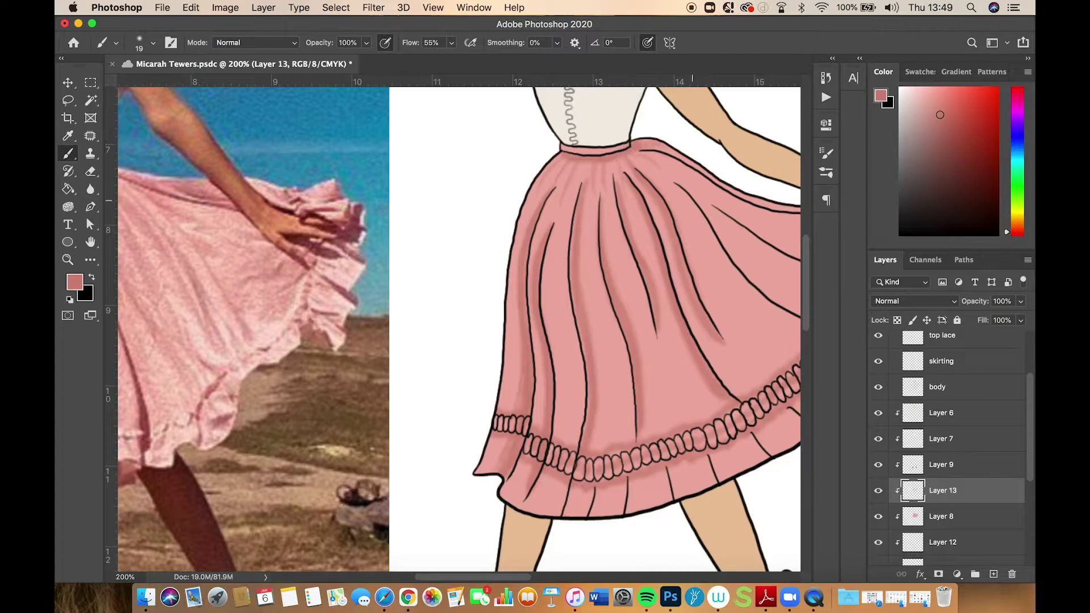
Shade beneath the two sweeping folds leading to the lifted hem and along the skirt's upper edge below the arm
{"action": "left_click_drag", "start_coordinate": [637, 318], "coordinate": [513, 318]}
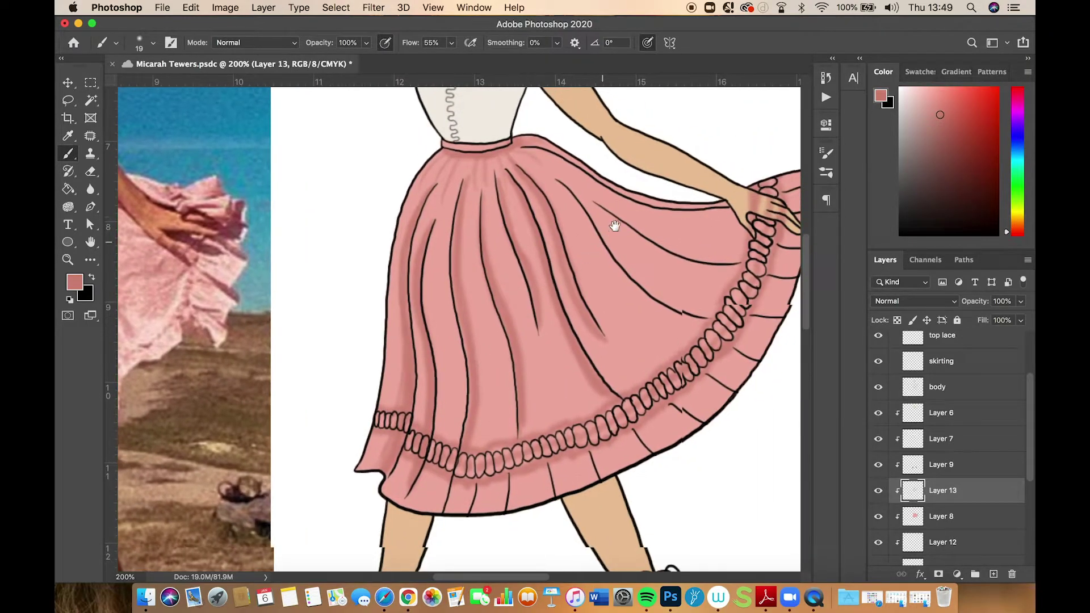
{"action": "mouse_move", "coordinate": [556, 185]}
{"action": "left_mouse_down"}
{"action": "mouse_move", "coordinate": [641, 298]}
{"action": "mouse_move", "coordinate": [706, 325]}
{"action": "mouse_move", "coordinate": [667, 313]}
{"action": "left_mouse_up"}
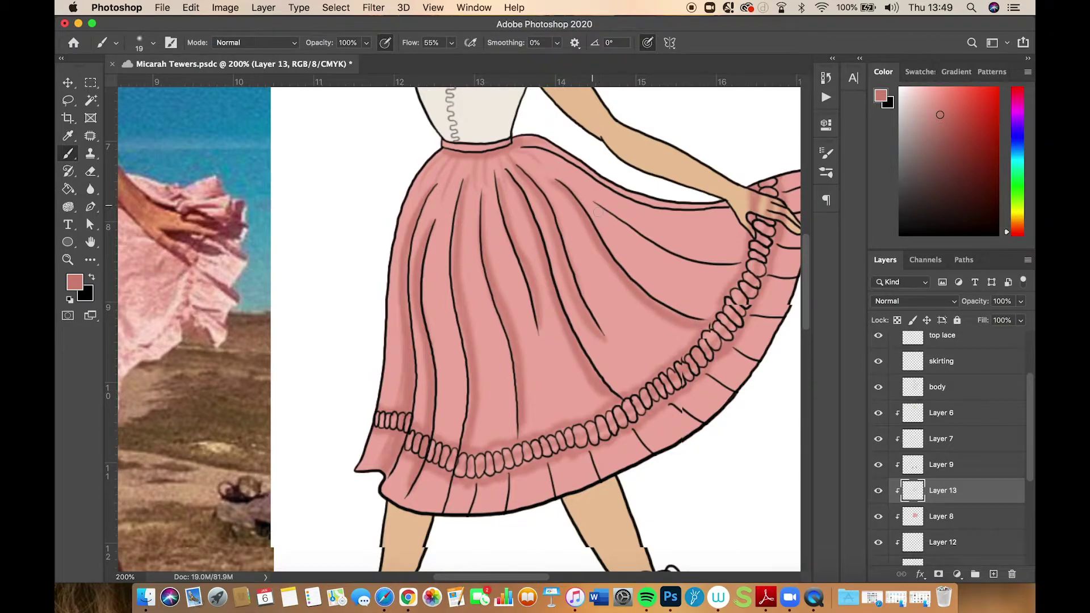
{"action": "mouse_move", "coordinate": [600, 212]}
{"action": "left_mouse_down"}
{"action": "mouse_move", "coordinate": [694, 267]}
{"action": "mouse_move", "coordinate": [723, 270]}
{"action": "left_mouse_up"}
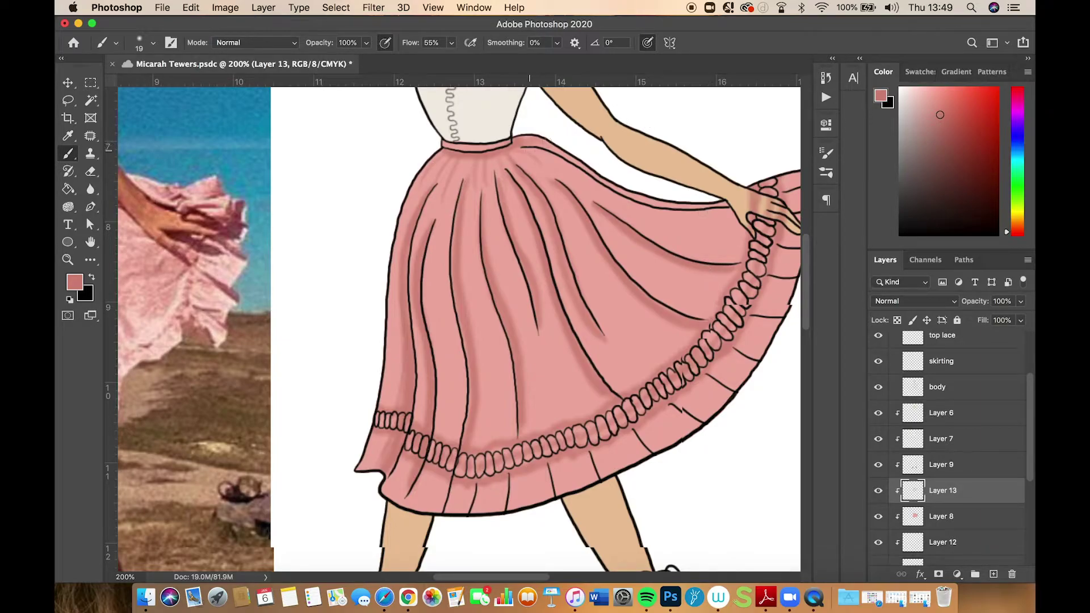
{"action": "mouse_move", "coordinate": [523, 148]}
{"action": "left_mouse_down"}
{"action": "mouse_move", "coordinate": [629, 205]}
{"action": "mouse_move", "coordinate": [707, 217]}
{"action": "mouse_move", "coordinate": [733, 209]}
{"action": "left_mouse_up"}
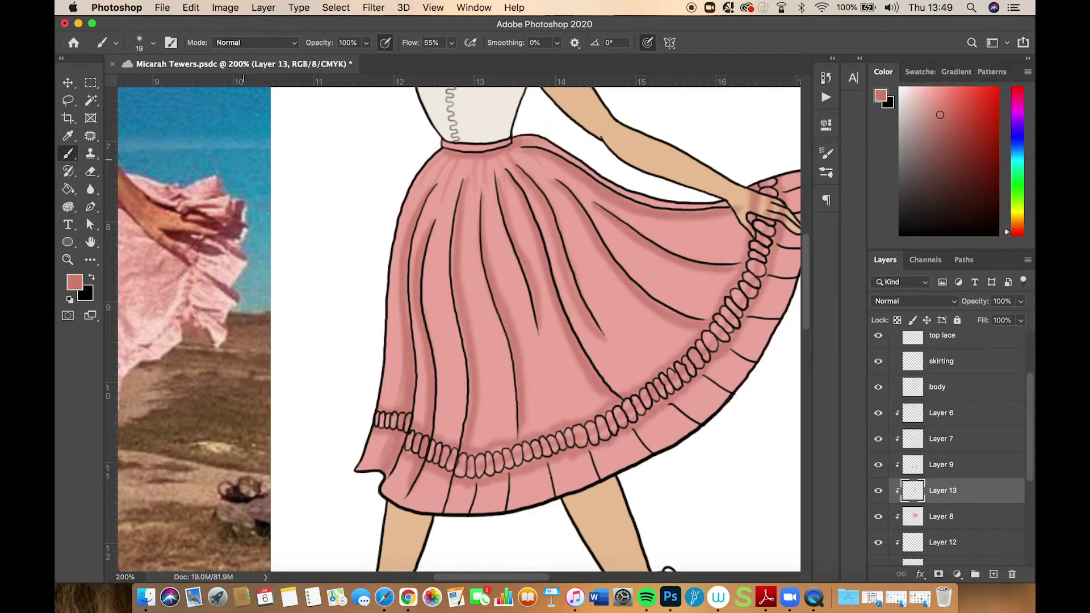
Erase the rose shading that spills over the hand holding the skirt
{"action": "left_click", "coordinate": [90, 171]}
{"action": "left_click_drag", "start_coordinate": [650, 272], "coordinate": [475, 296]}
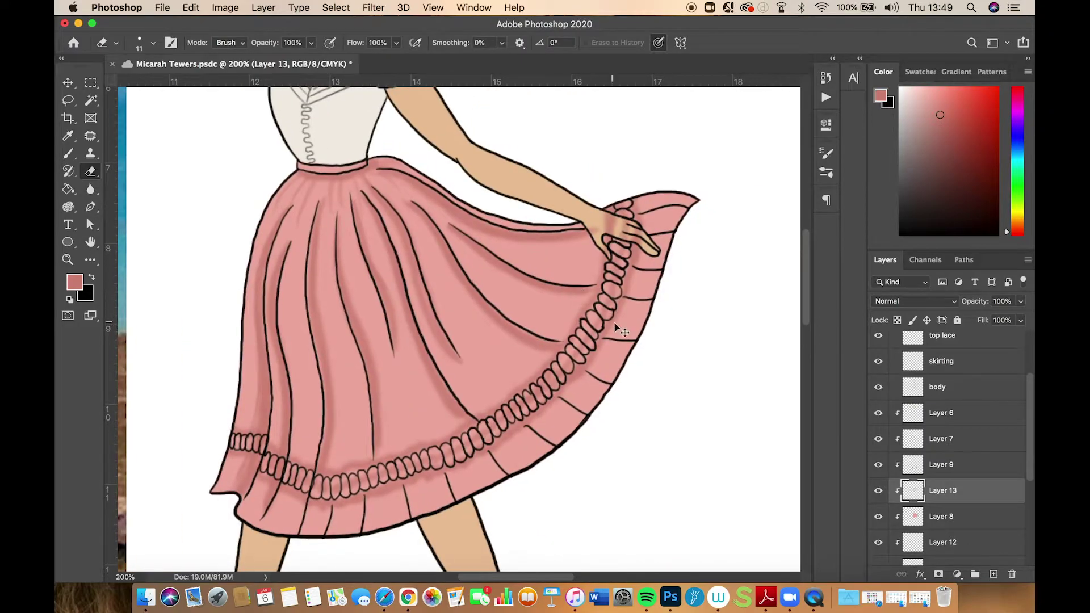
{"action": "key", "text": "super+plus"}
{"action": "left_click_drag", "start_coordinate": [540, 314], "coordinate": [317, 452]}
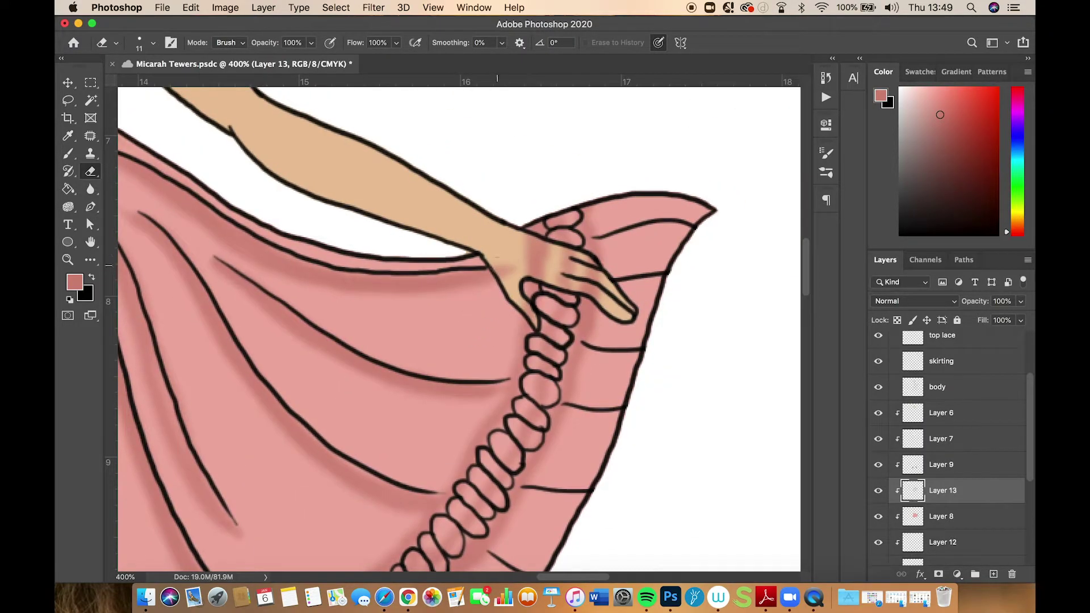
{"action": "left_click_drag", "start_coordinate": [498, 270], "coordinate": [534, 318]}
{"action": "mouse_move", "coordinate": [522, 270]}
{"action": "left_mouse_down"}
{"action": "mouse_move", "coordinate": [599, 298]}
{"action": "mouse_move", "coordinate": [591, 267]}
{"action": "mouse_move", "coordinate": [537, 244]}
{"action": "mouse_move", "coordinate": [569, 268]}
{"action": "left_mouse_up"}
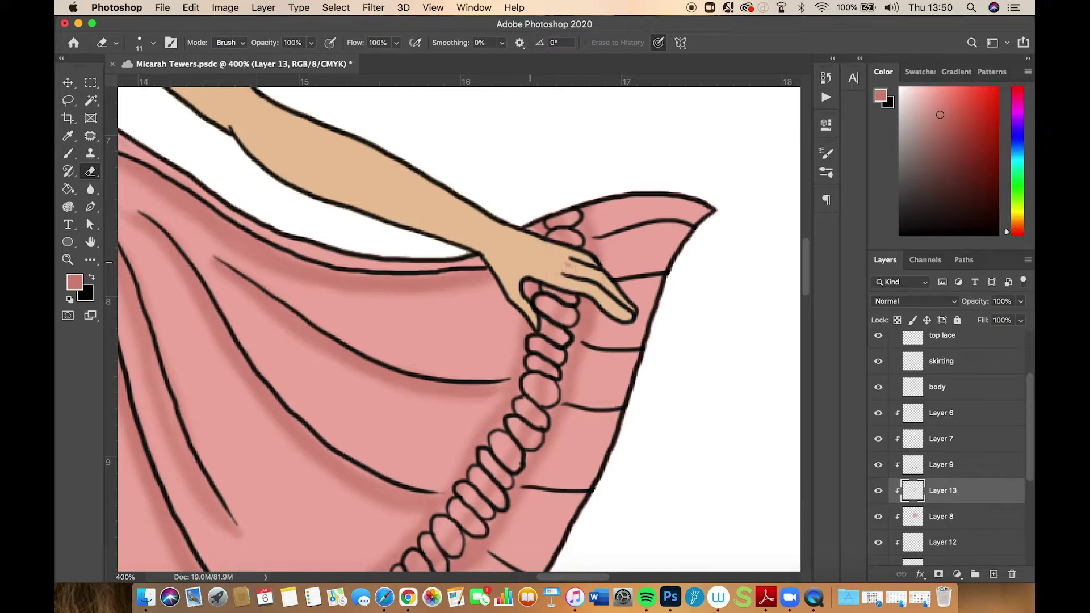
{"action": "key", "text": "super+minus"}
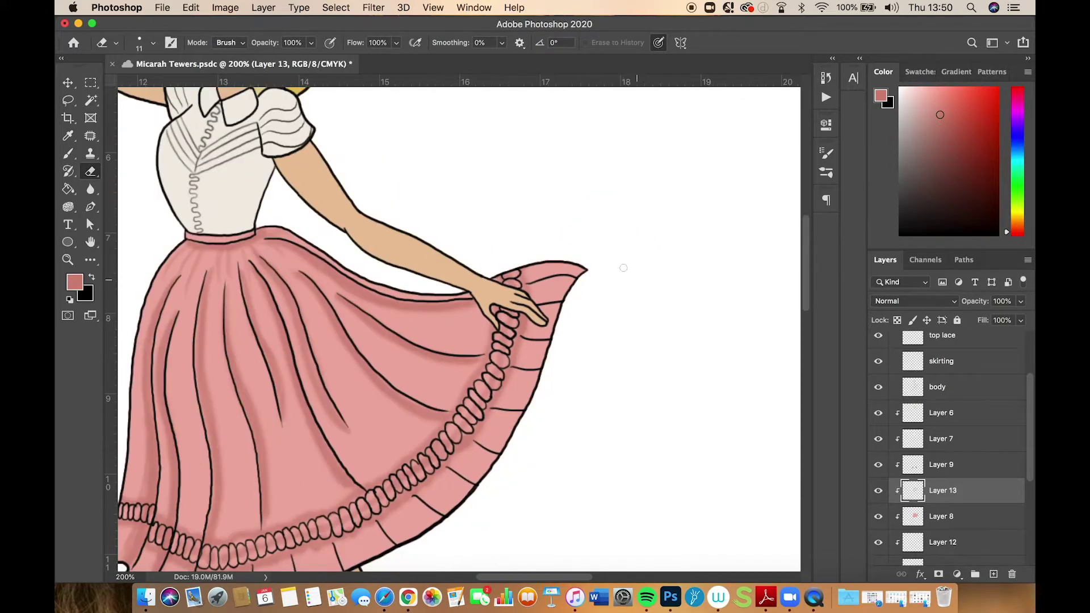
Toggle the visibility of Layer 13 repeatedly to compare the skirt with and without the fold shading
{"action": "left_click_drag", "start_coordinate": [543, 310], "coordinate": [713, 240]}
{"action": "left_click_drag", "start_coordinate": [472, 374], "coordinate": [702, 323]}
{"action": "scroll", "coordinate": [494, 343], "scroll_direction": "left", "scroll_amount": 2}
{"action": "scroll", "coordinate": [462, 343], "scroll_direction": "right", "scroll_amount": 8}
{"action": "scroll", "coordinate": [462, 343], "scroll_direction": "up", "scroll_amount": 2}
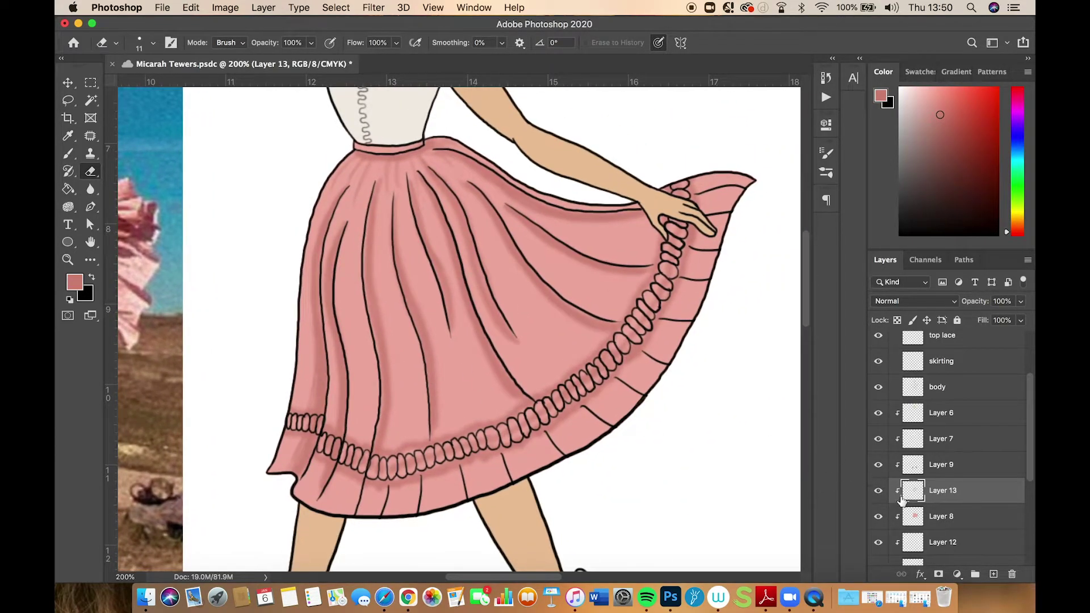
{"action": "left_click", "coordinate": [878, 492]}
{"action": "left_click", "coordinate": [879, 491]}
{"action": "left_click", "coordinate": [880, 492]}
{"action": "left_click", "coordinate": [879, 491]}
{"action": "left_click", "coordinate": [880, 493]}
{"action": "left_click", "coordinate": [880, 493]}
{"action": "left_click", "coordinate": [879, 492]}
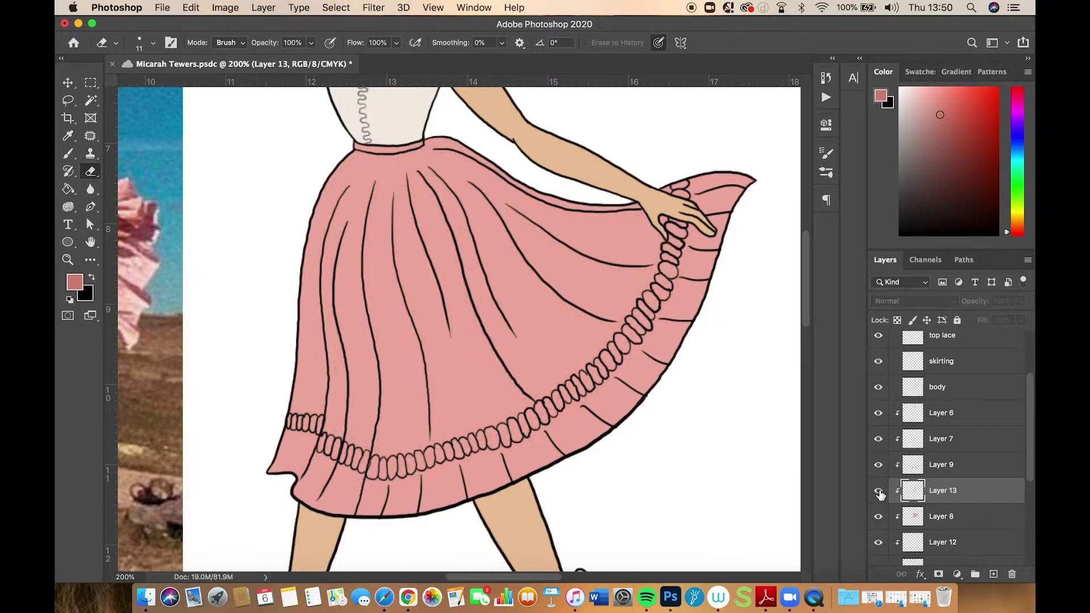
{"action": "left_click", "coordinate": [879, 492]}
Switch back to the brush and shade beside each fold line in the ruffle below the trim, from the lower hem up to the lifted corner
{"action": "left_click", "coordinate": [70, 157]}
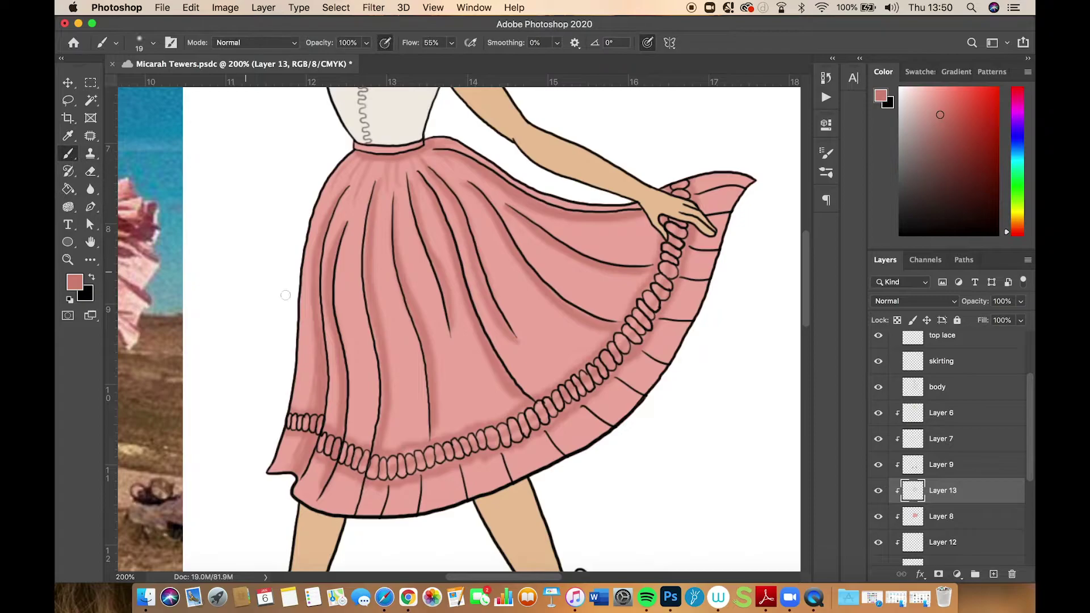
{"action": "mouse_move", "coordinate": [518, 364]}
{"action": "left_mouse_down"}
{"action": "mouse_move", "coordinate": [616, 314]}
{"action": "mouse_move", "coordinate": [819, 338]}
{"action": "mouse_move", "coordinate": [579, 325]}
{"action": "left_mouse_up"}
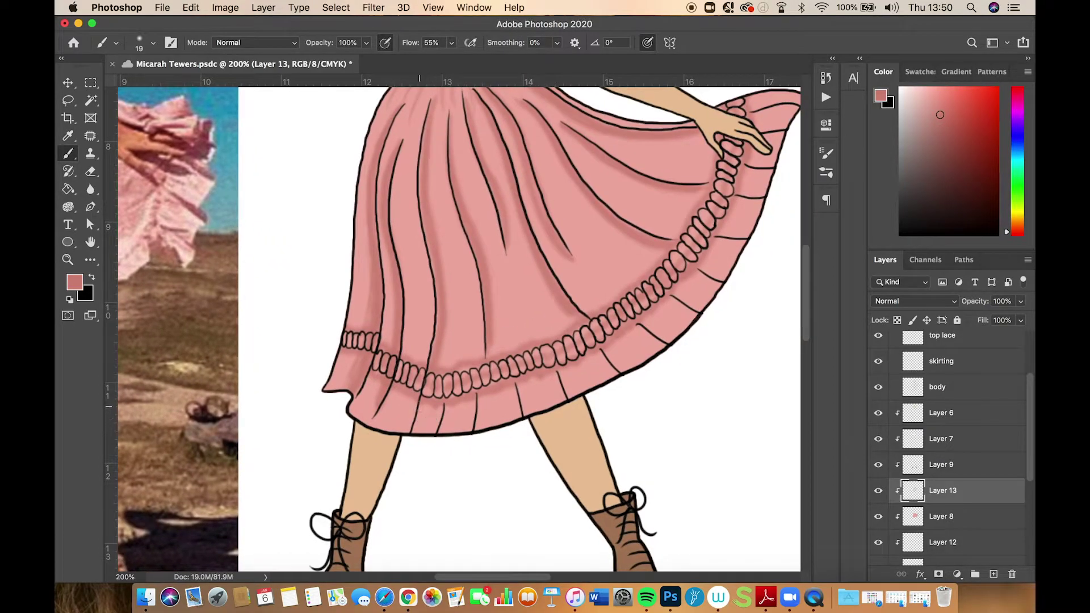
{"action": "left_click_drag", "start_coordinate": [420, 407], "coordinate": [422, 423]}
{"action": "left_click_drag", "start_coordinate": [447, 407], "coordinate": [443, 435]}
{"action": "mouse_move", "coordinate": [481, 402]}
{"action": "left_mouse_down"}
{"action": "mouse_move", "coordinate": [479, 441]}
{"action": "mouse_move", "coordinate": [477, 429]}
{"action": "left_mouse_up"}
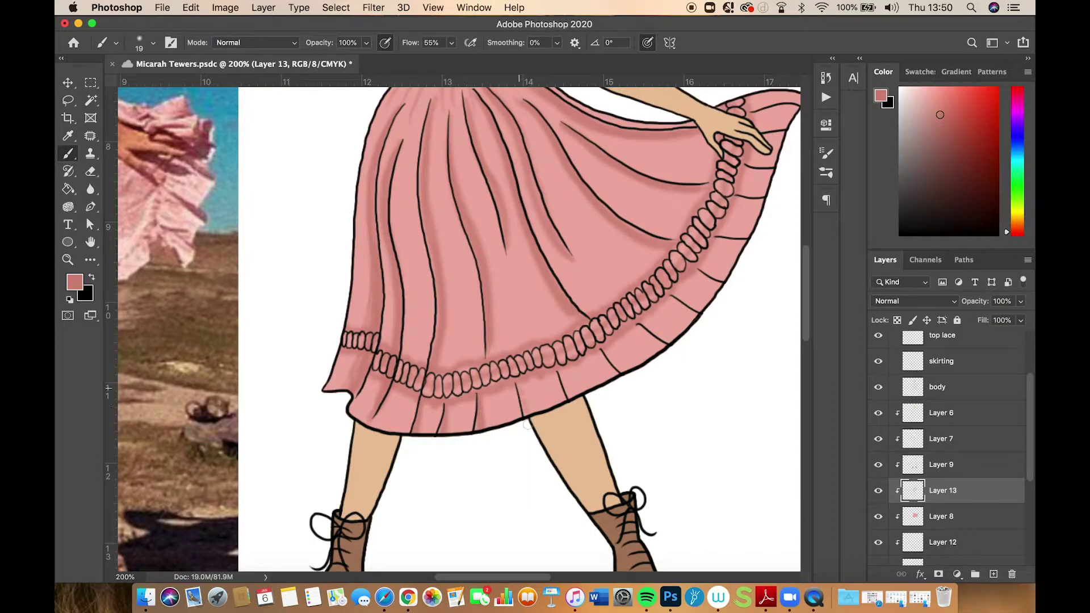
{"action": "left_click_drag", "start_coordinate": [561, 377], "coordinate": [564, 381]}
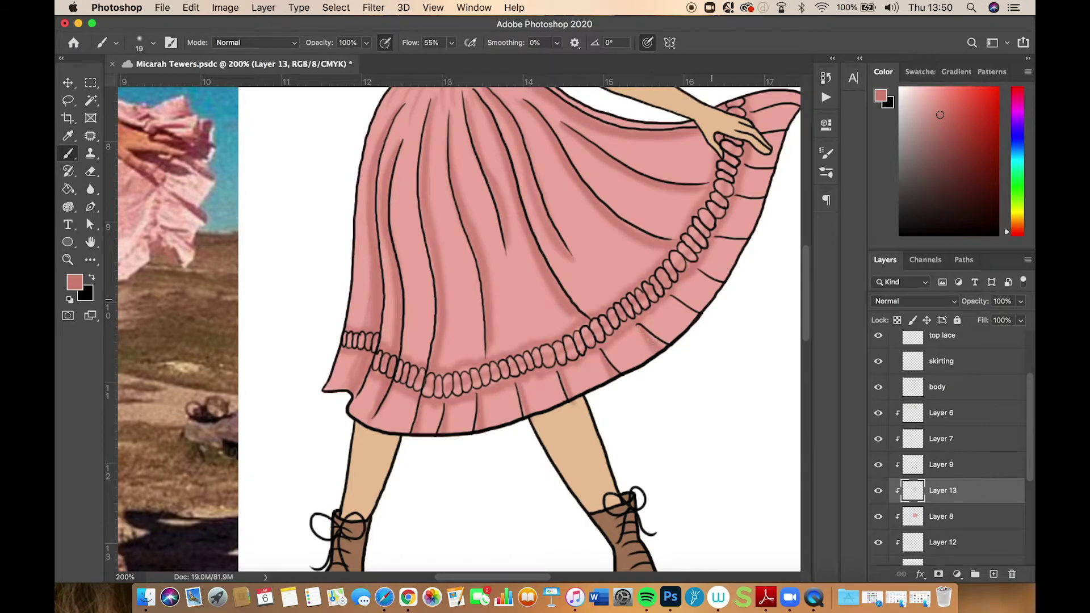
{"action": "left_click_drag", "start_coordinate": [680, 304], "coordinate": [695, 319]}
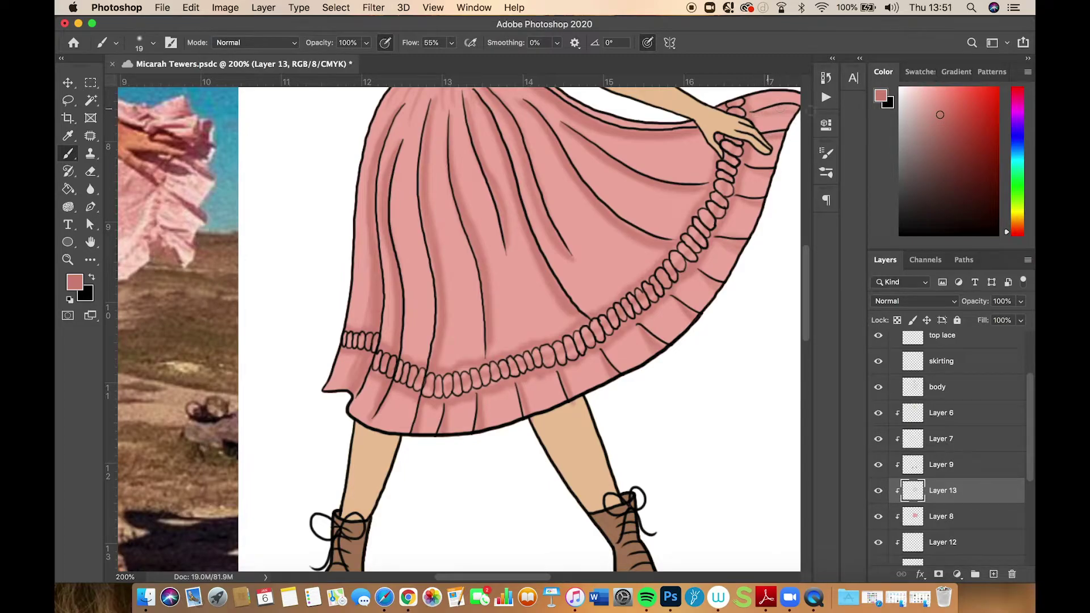
{"action": "scroll", "coordinate": [780, 128], "scroll_direction": "up", "scroll_amount": 3}
{"action": "scroll", "coordinate": [780, 128], "scroll_direction": "right", "scroll_amount": 3}
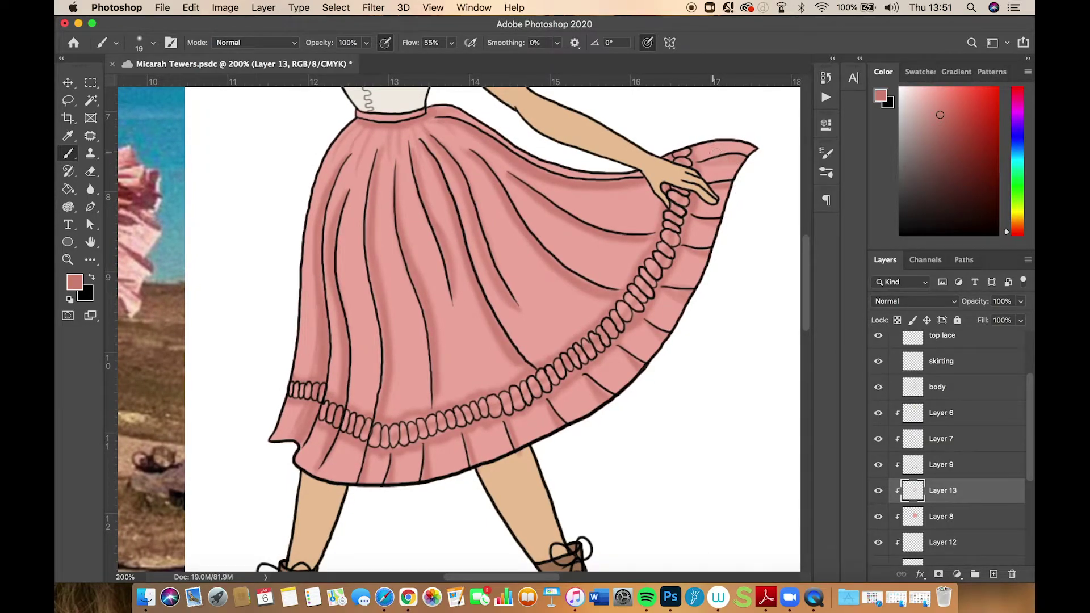
{"action": "left_click_drag", "start_coordinate": [710, 143], "coordinate": [761, 155]}
Examine the skirt folds and ruffle in the reference photo against the shaded drawing
{"action": "left_click_drag", "start_coordinate": [643, 276], "coordinate": [670, 440]}
{"action": "scroll", "coordinate": [670, 440], "scroll_direction": "up", "scroll_amount": 4}
{"action": "scroll", "coordinate": [669, 440], "scroll_direction": "left", "scroll_amount": 2}
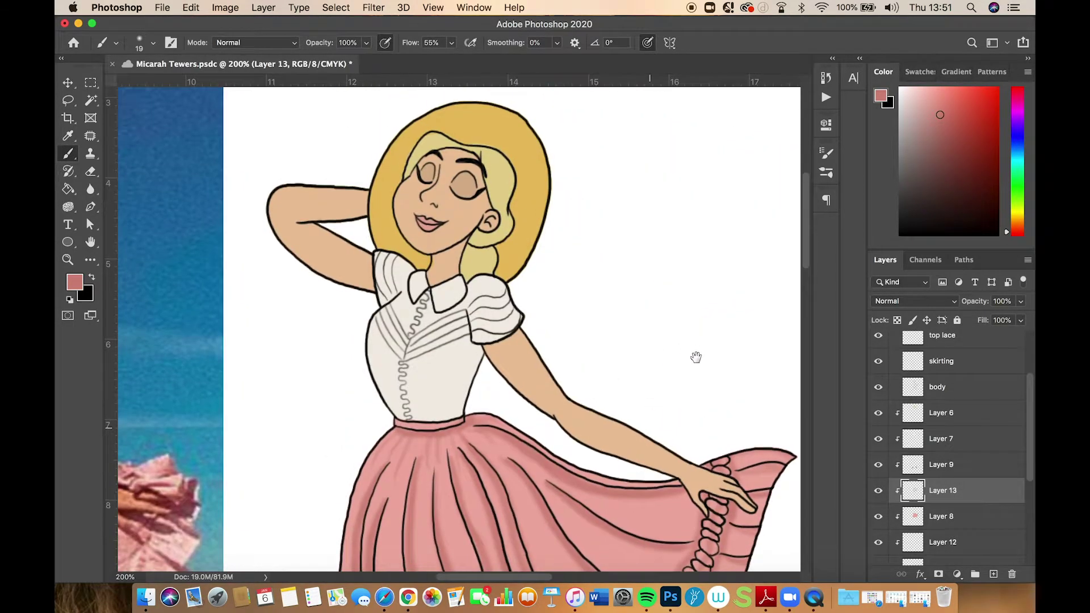
{"action": "scroll", "coordinate": [605, 349], "scroll_direction": "down", "scroll_amount": 5}
{"action": "scroll", "coordinate": [605, 349], "scroll_direction": "left", "scroll_amount": 6}
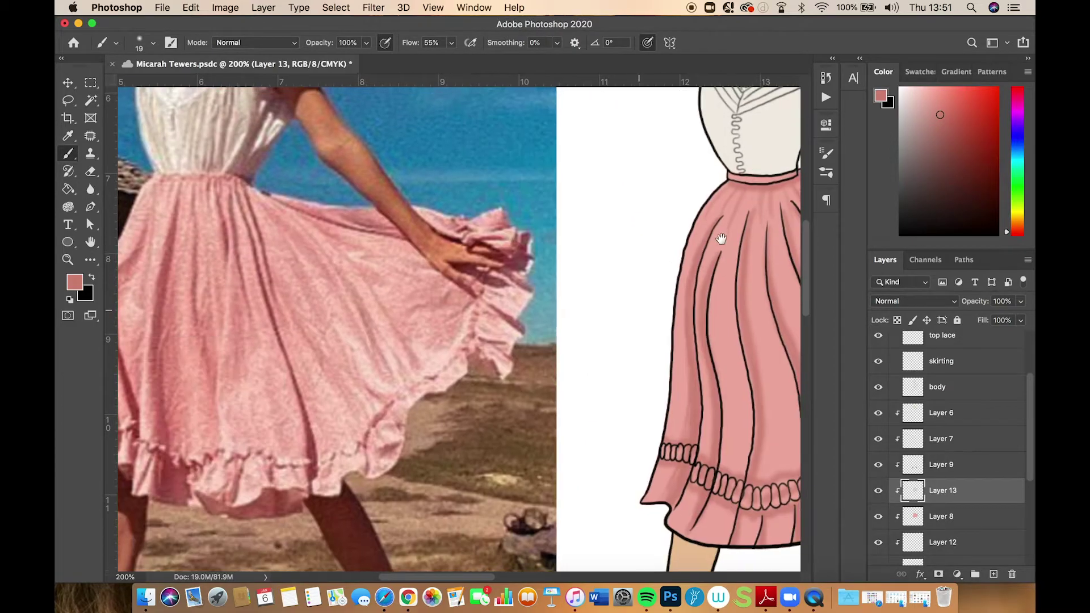
{"action": "scroll", "coordinate": [749, 246], "scroll_direction": "left", "scroll_amount": 2}
{"action": "scroll", "coordinate": [748, 247], "scroll_direction": "up", "scroll_amount": 1}
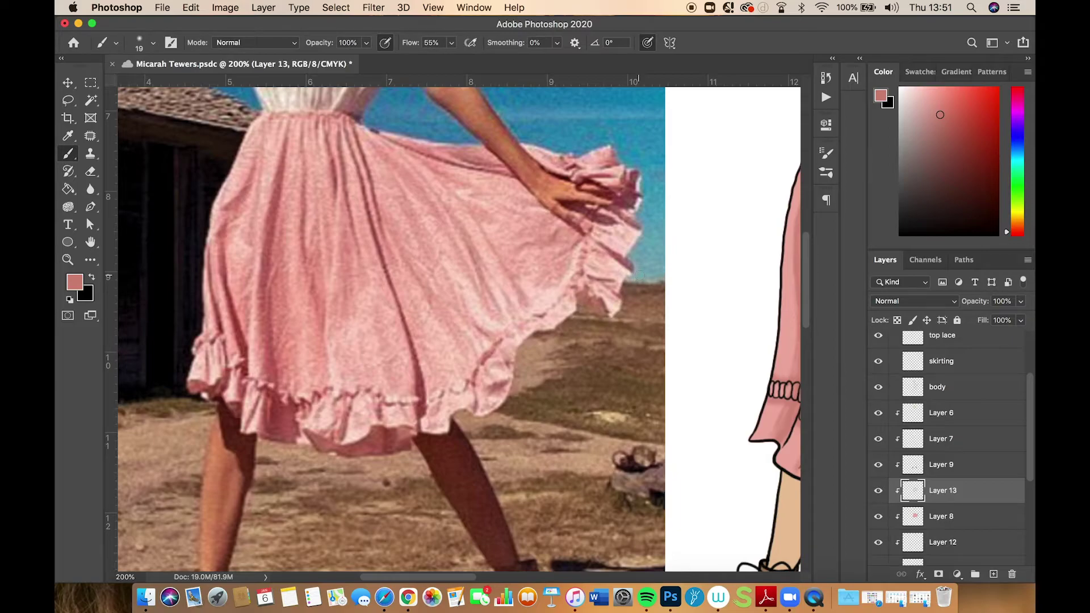
Examine the fold and ruffle shading across the drawn skirt, from the waistband to the lifted corner
{"action": "left_click_drag", "start_coordinate": [703, 416], "coordinate": [367, 431]}
{"action": "scroll", "coordinate": [644, 396], "scroll_direction": "right", "scroll_amount": 8}
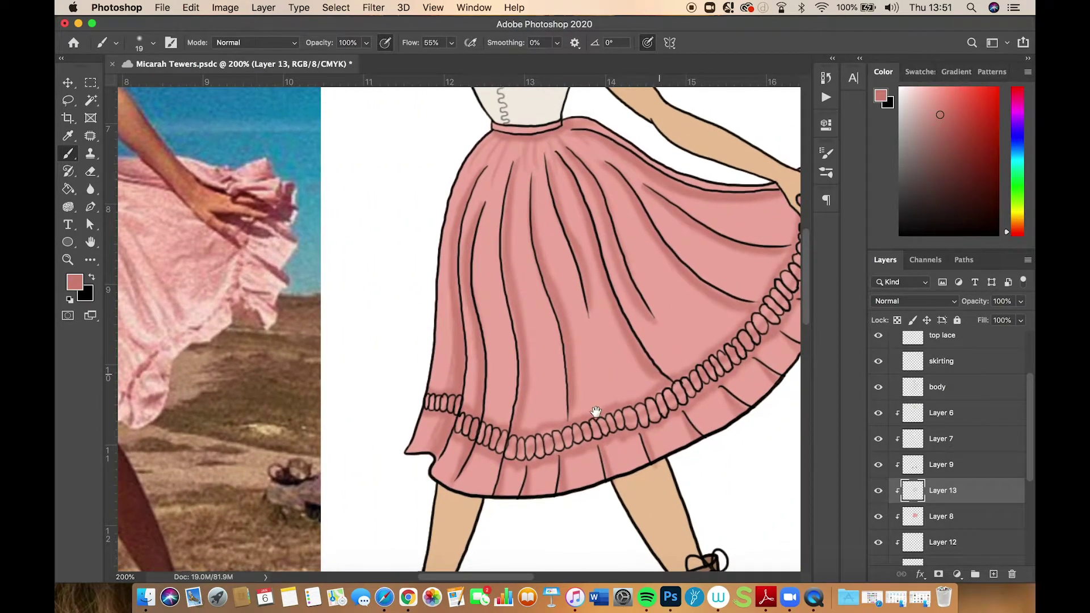
{"action": "scroll", "coordinate": [548, 430], "scroll_direction": "up", "scroll_amount": 3}
{"action": "scroll", "coordinate": [548, 430], "scroll_direction": "down", "scroll_amount": 3}
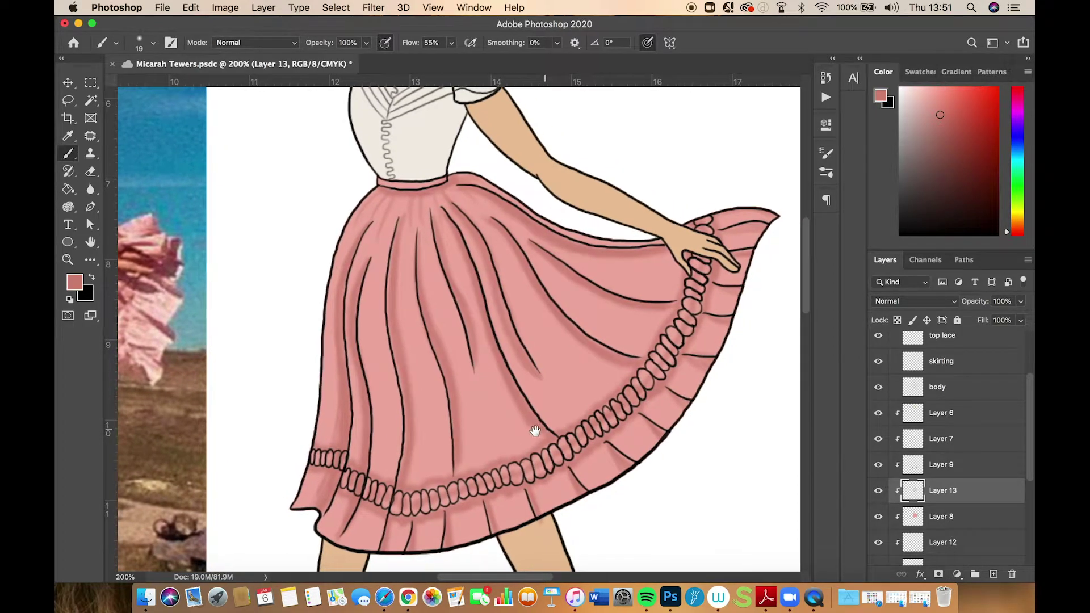
{"action": "scroll", "coordinate": [556, 375], "scroll_direction": "left", "scroll_amount": 2}
{"action": "scroll", "coordinate": [556, 374], "scroll_direction": "down", "scroll_amount": 1}
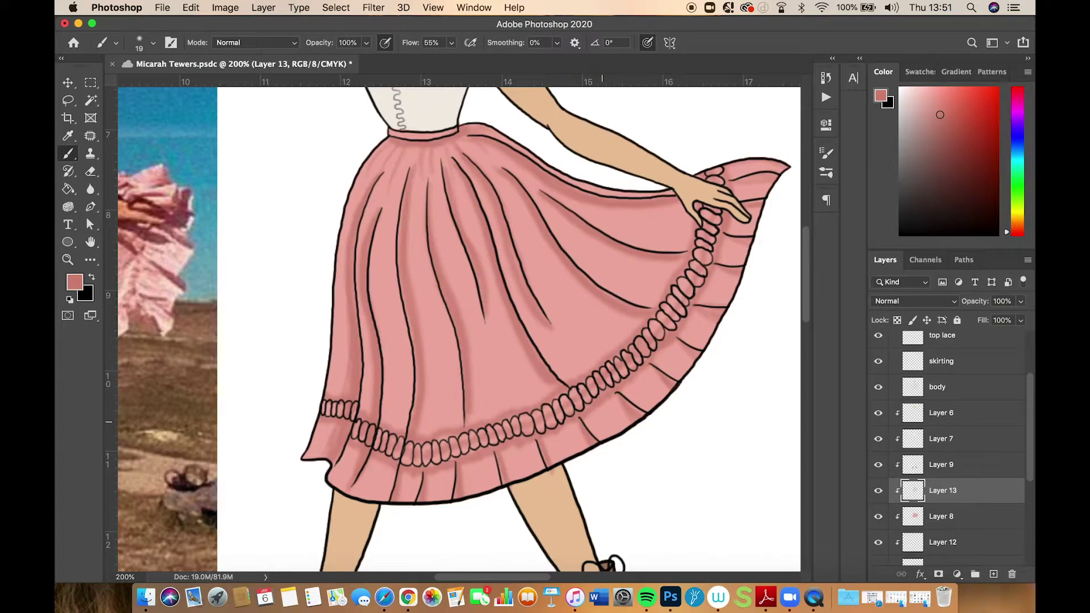
{"action": "scroll", "coordinate": [571, 387], "scroll_direction": "up", "scroll_amount": 3}
{"action": "scroll", "coordinate": [572, 387], "scroll_direction": "right", "scroll_amount": 2}
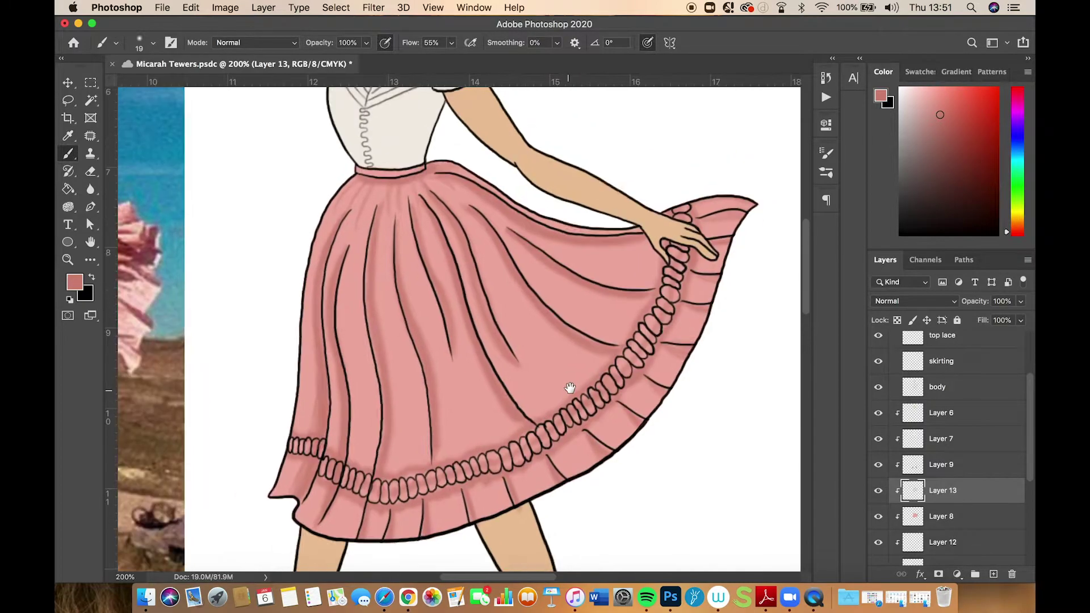
Soften the rose fold shading on the skirt using the Blur tool at a size of 83 px
{"action": "left_click", "coordinate": [91, 189]}
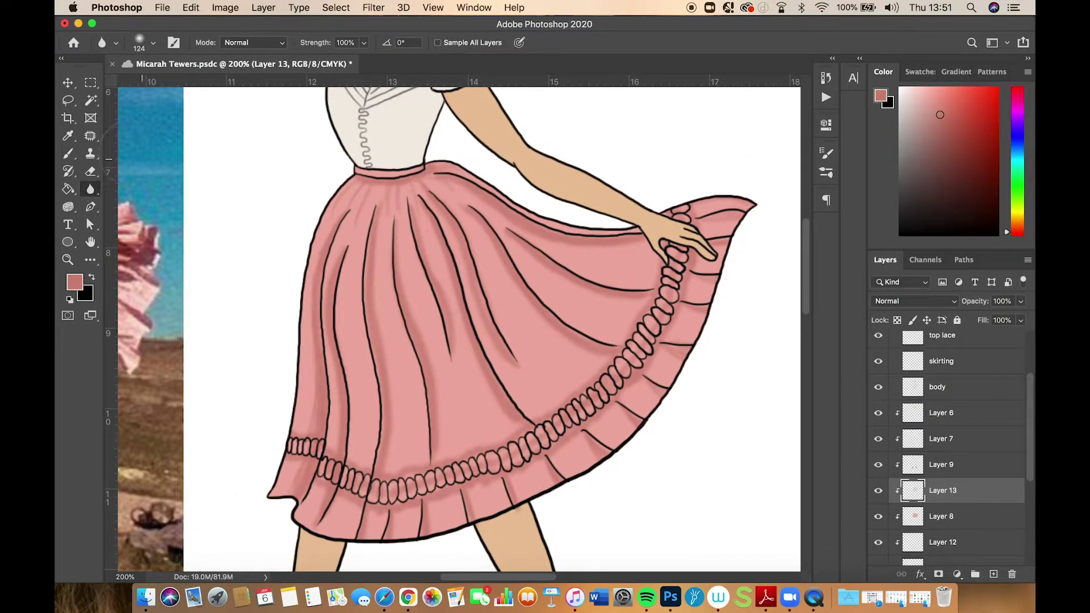
{"action": "left_click", "coordinate": [153, 43]}
{"action": "left_click_drag", "start_coordinate": [176, 85], "coordinate": [166, 86]}
{"action": "key", "text": "Return"}
{"action": "left_click", "coordinate": [90, 170]}
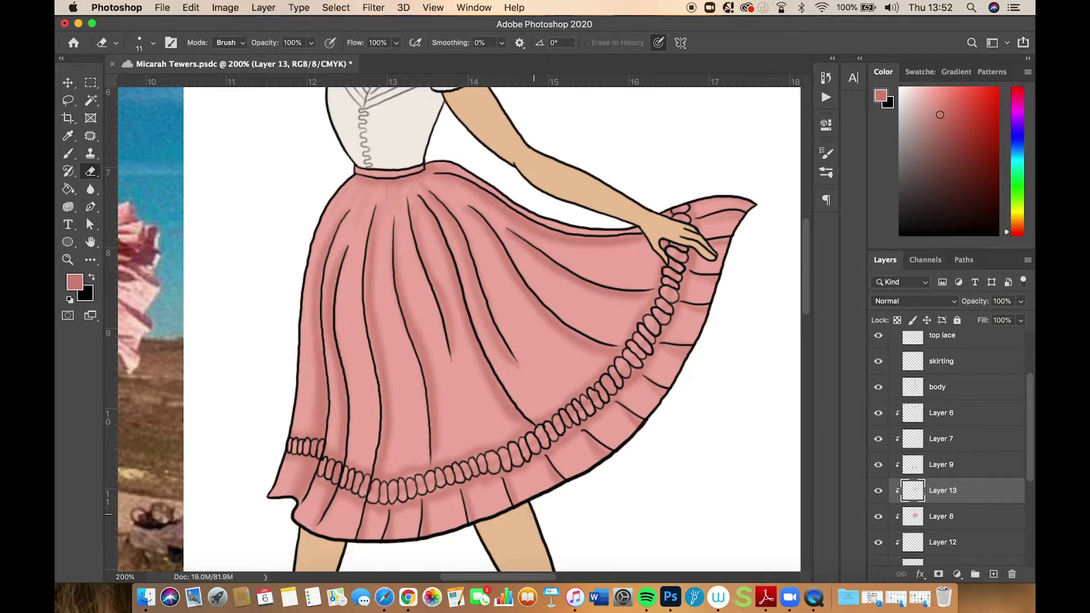
Add a clipped layer above Layer 13 and mix a pale pink highlight colour from a sample of the drawn skirt
{"action": "left_click_drag", "start_coordinate": [756, 489], "coordinate": [700, 431]}
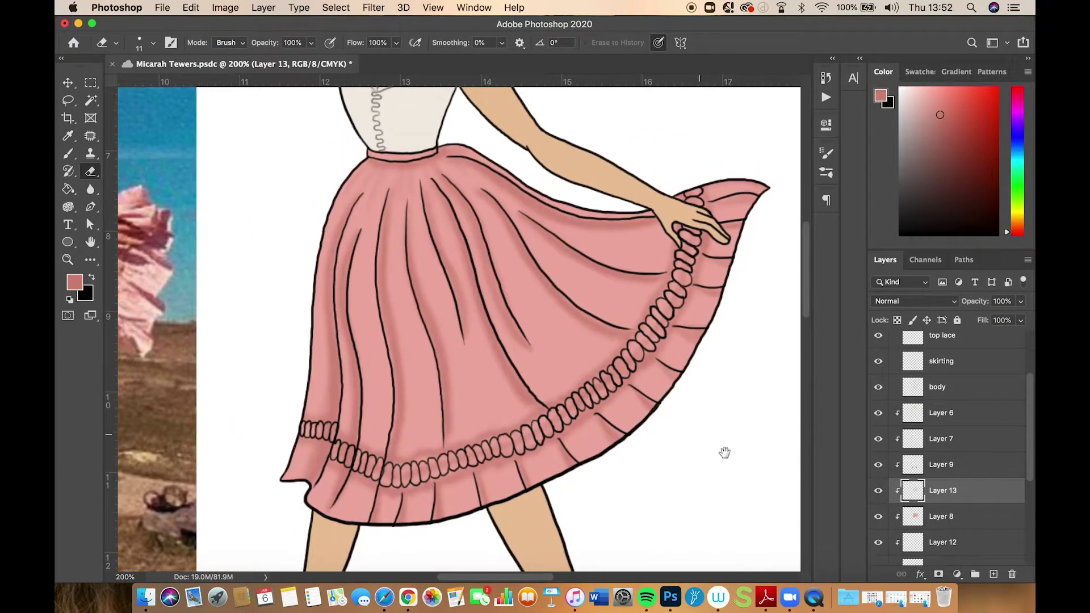
{"action": "key", "text": "super+minus"}
{"action": "scroll", "coordinate": [699, 429], "scroll_direction": "left", "scroll_amount": 3}
{"action": "scroll", "coordinate": [700, 429], "scroll_direction": "up", "scroll_amount": 2}
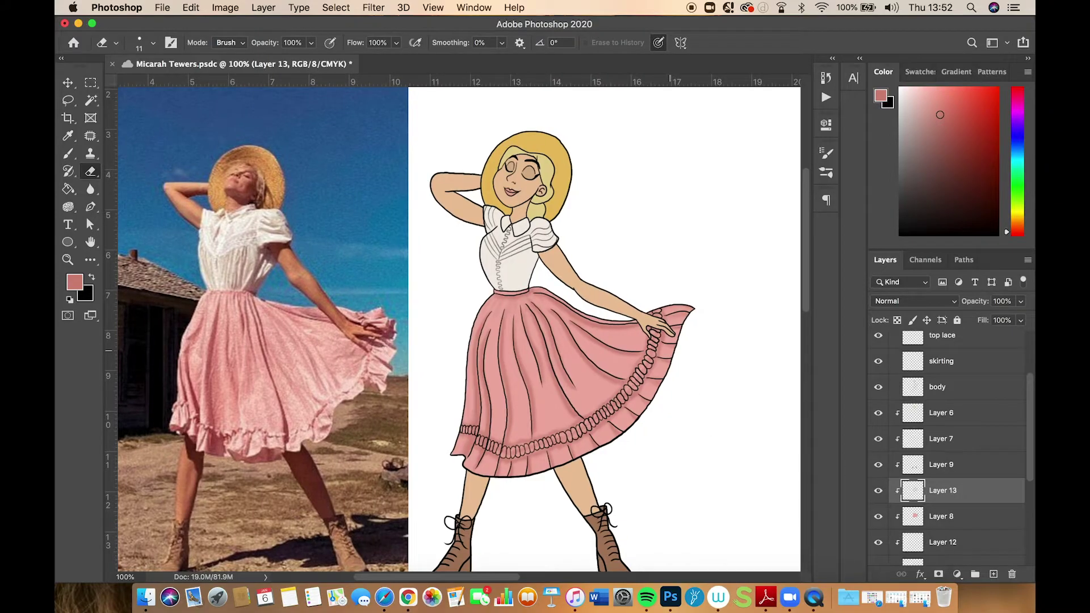
{"action": "left_click", "coordinate": [993, 574]}
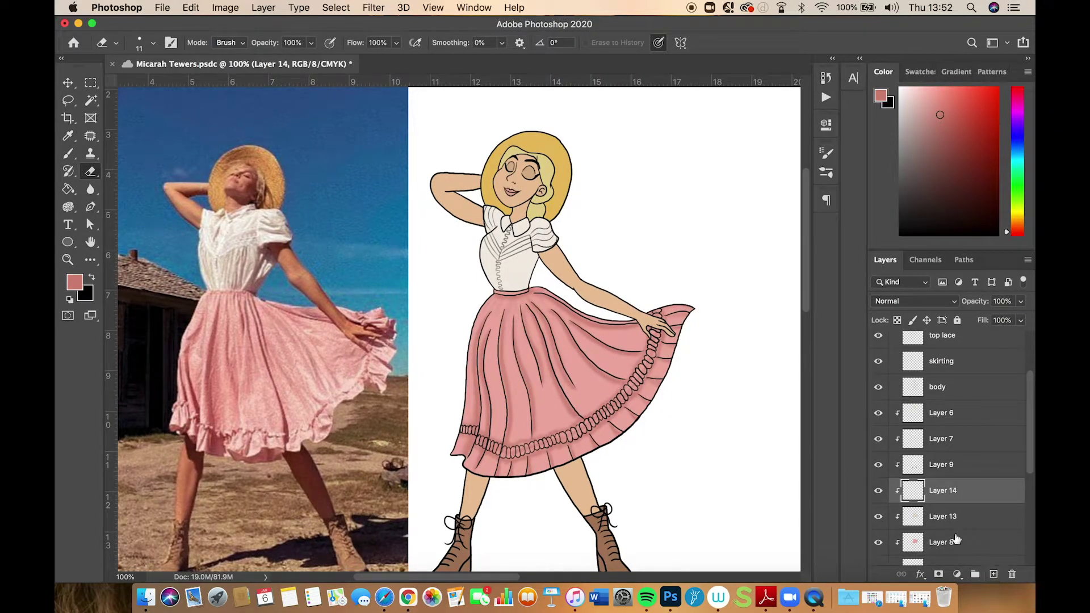
{"action": "left_click", "coordinate": [68, 136]}
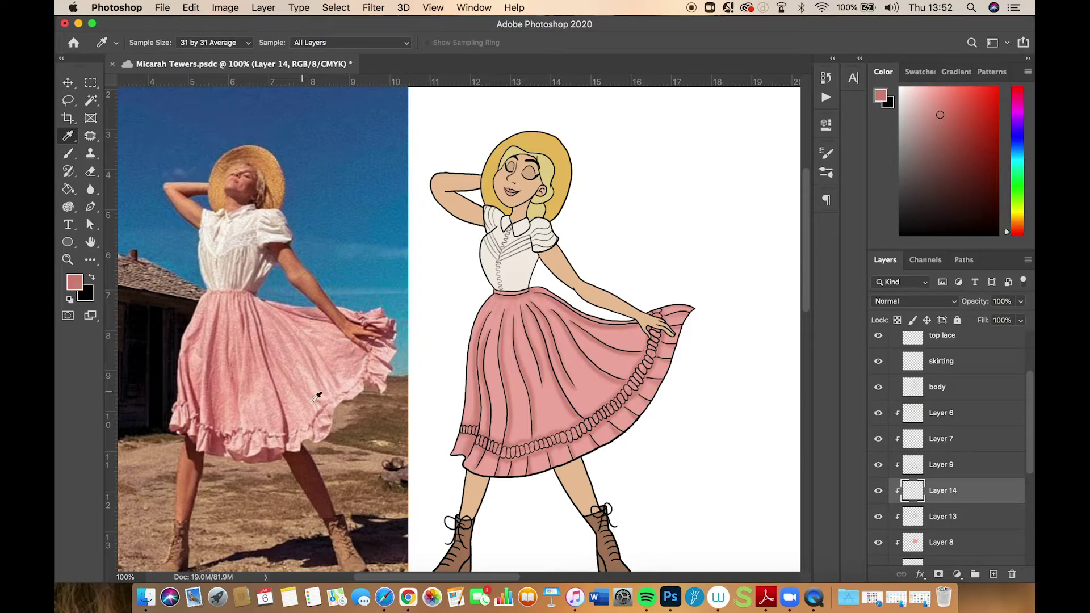
{"action": "left_click", "coordinate": [602, 383]}
{"action": "left_click_drag", "start_coordinate": [929, 98], "coordinate": [919, 91]}
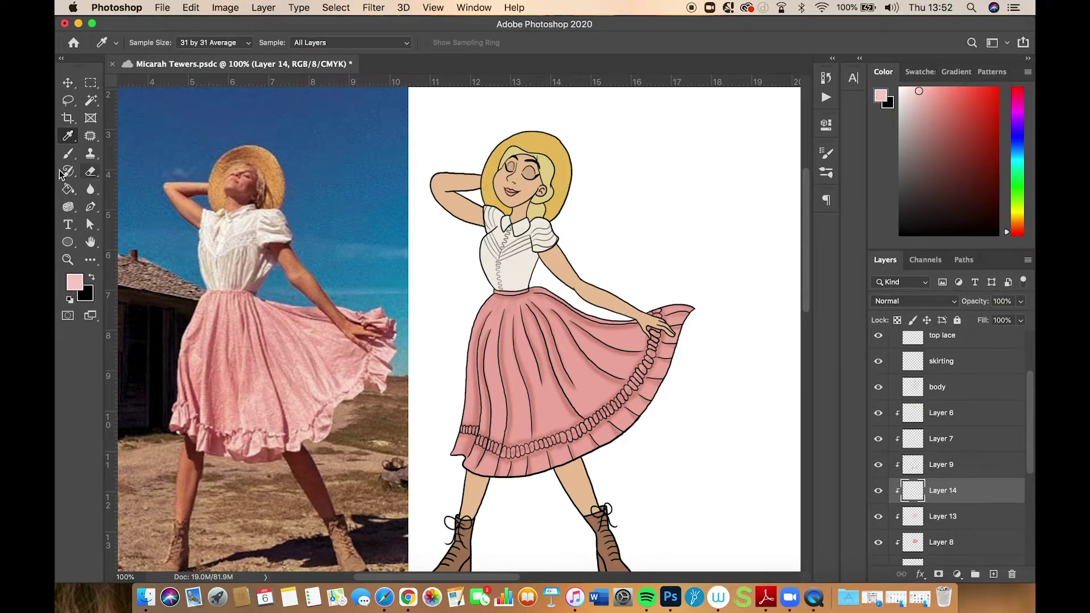
Brush soft pale pink highlights between the fold lines on the skirt's left side and along the ruffle pleats
{"action": "left_click", "coordinate": [63, 155]}
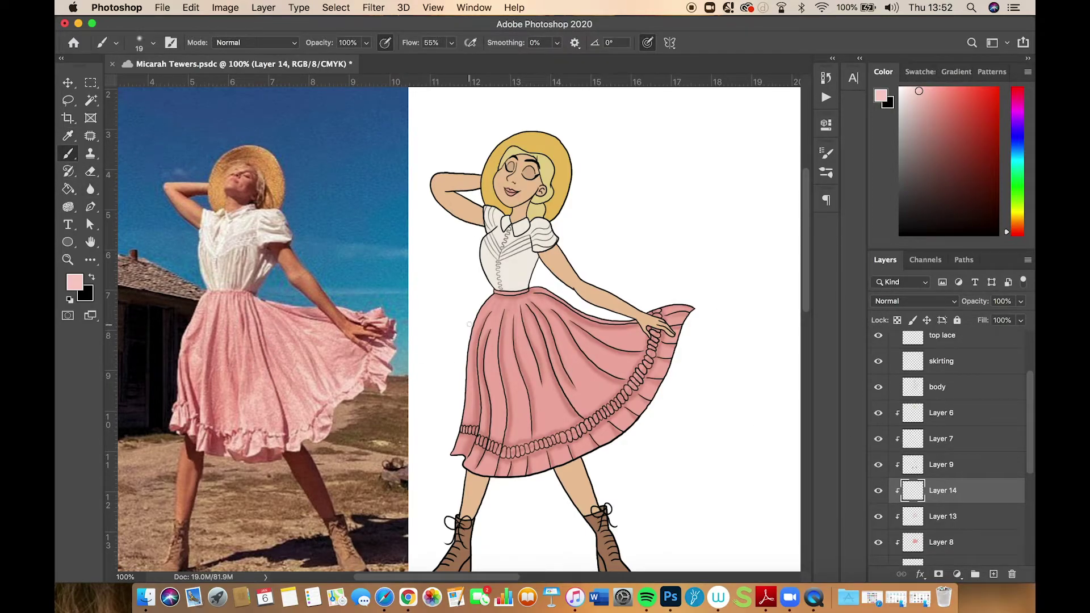
{"action": "left_click", "coordinate": [153, 43]}
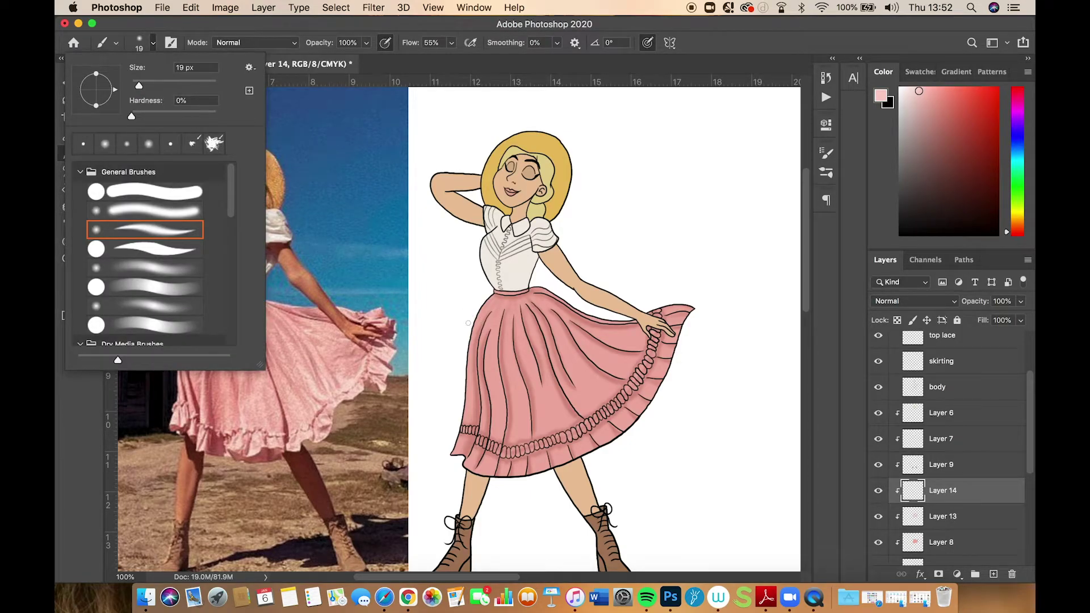
{"action": "left_click_drag", "start_coordinate": [472, 324], "coordinate": [472, 335]}
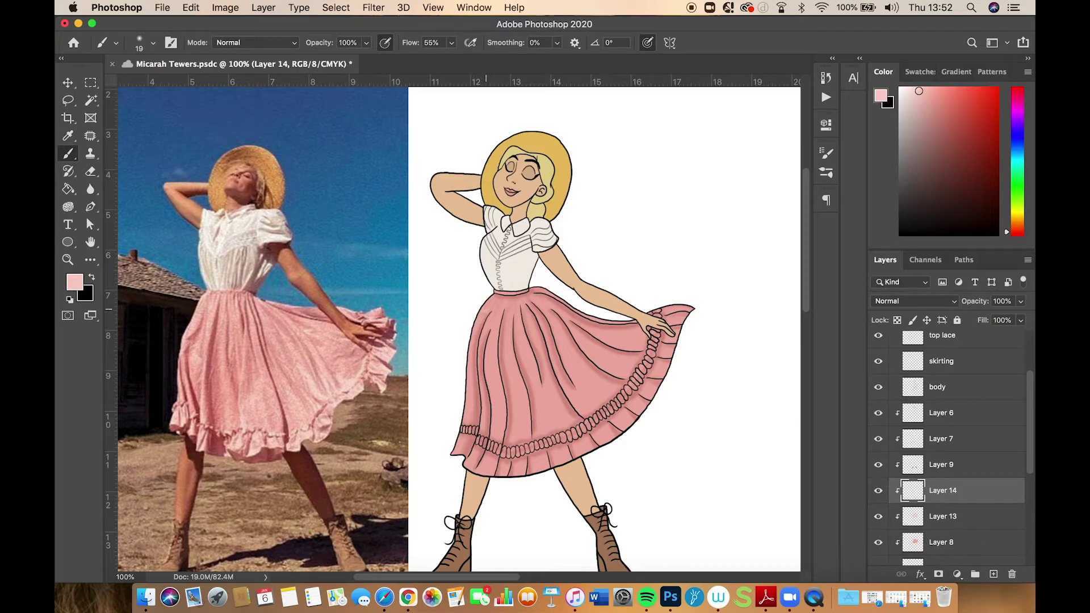
{"action": "left_click_drag", "start_coordinate": [486, 311], "coordinate": [472, 368]}
{"action": "left_click_drag", "start_coordinate": [485, 308], "coordinate": [470, 352]}
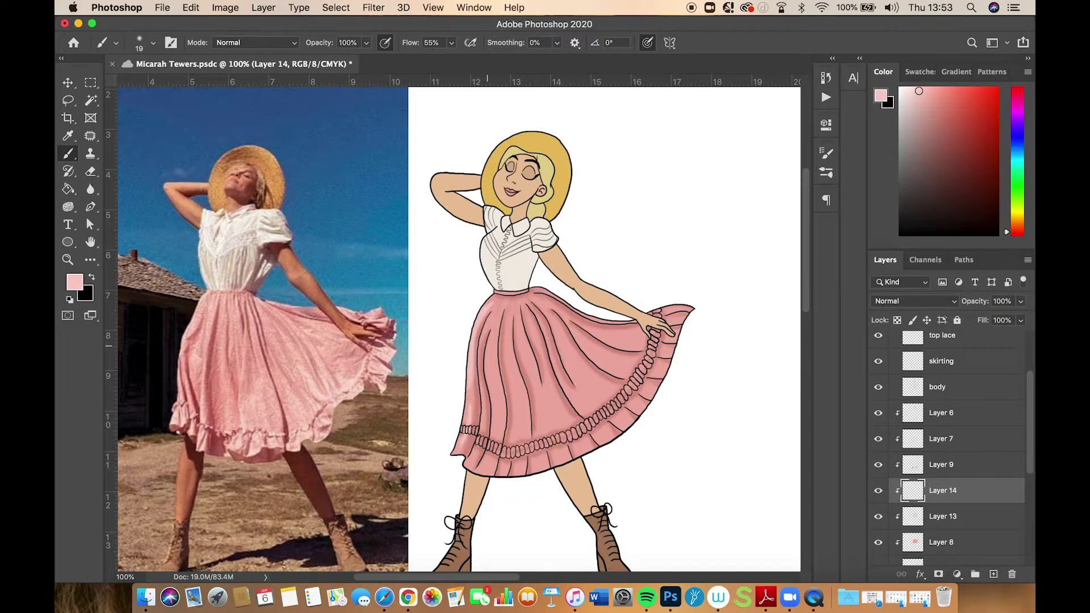
{"action": "left_click_drag", "start_coordinate": [485, 326], "coordinate": [475, 441]}
{"action": "left_click_drag", "start_coordinate": [497, 330], "coordinate": [500, 440]}
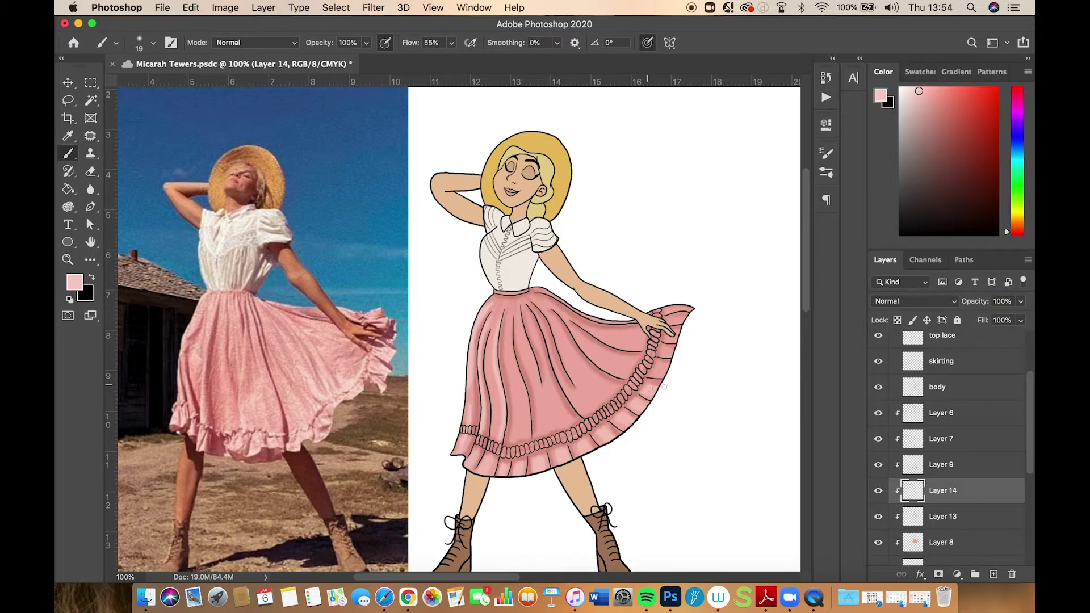
{"action": "left_click_drag", "start_coordinate": [654, 370], "coordinate": [662, 370]}
Highlight the skirt's central folds and the folds sweeping toward the hand in pale pink, and save the document
{"action": "left_click_drag", "start_coordinate": [509, 336], "coordinate": [528, 426]}
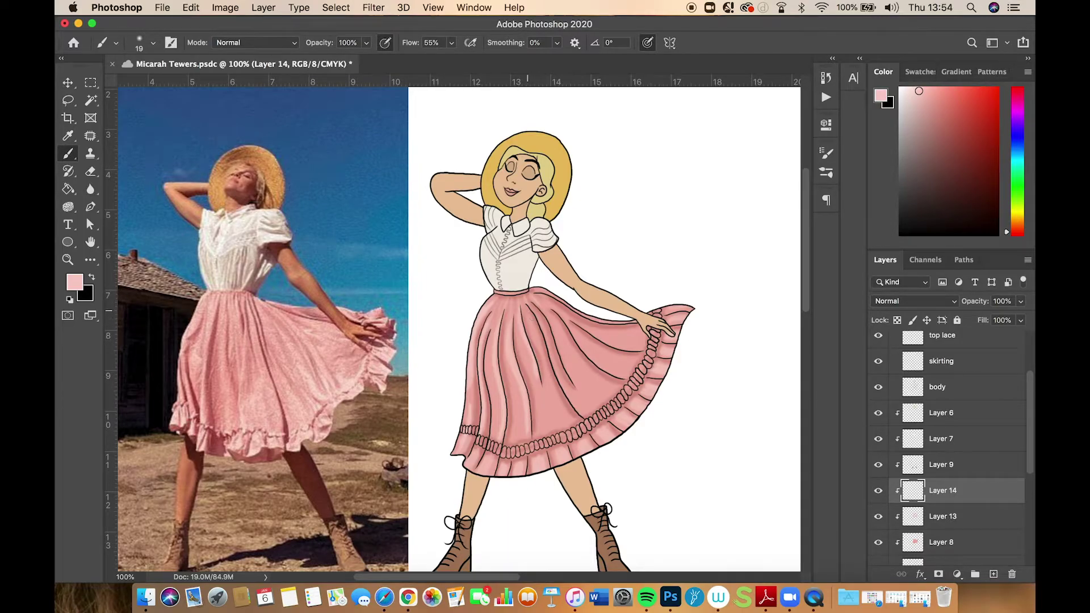
{"action": "left_click_drag", "start_coordinate": [530, 313], "coordinate": [573, 423]}
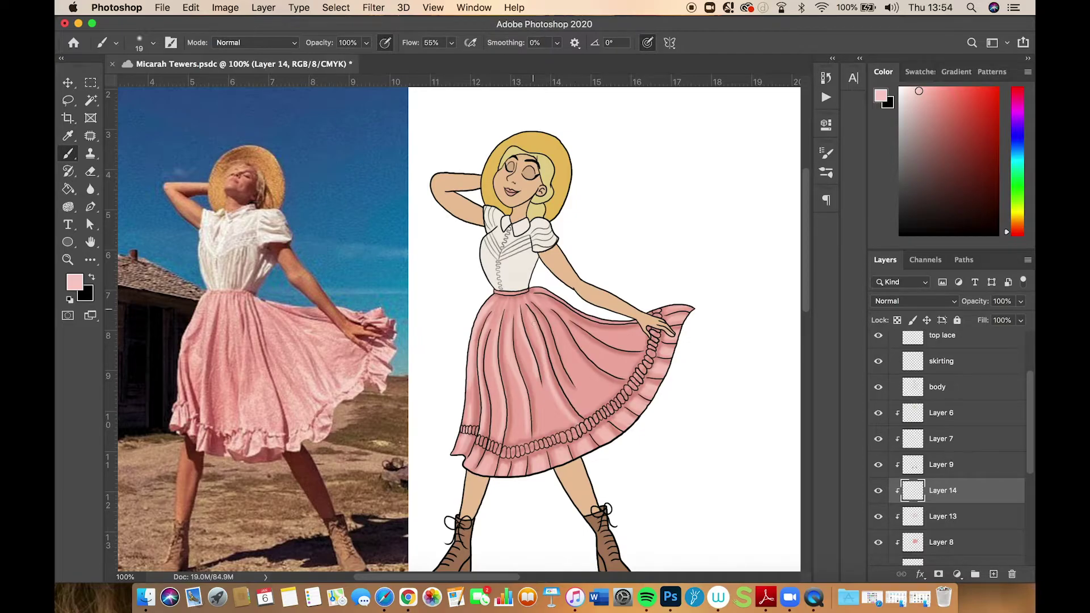
{"action": "left_click_drag", "start_coordinate": [532, 308], "coordinate": [562, 385]}
{"action": "key", "text": "super+s"}
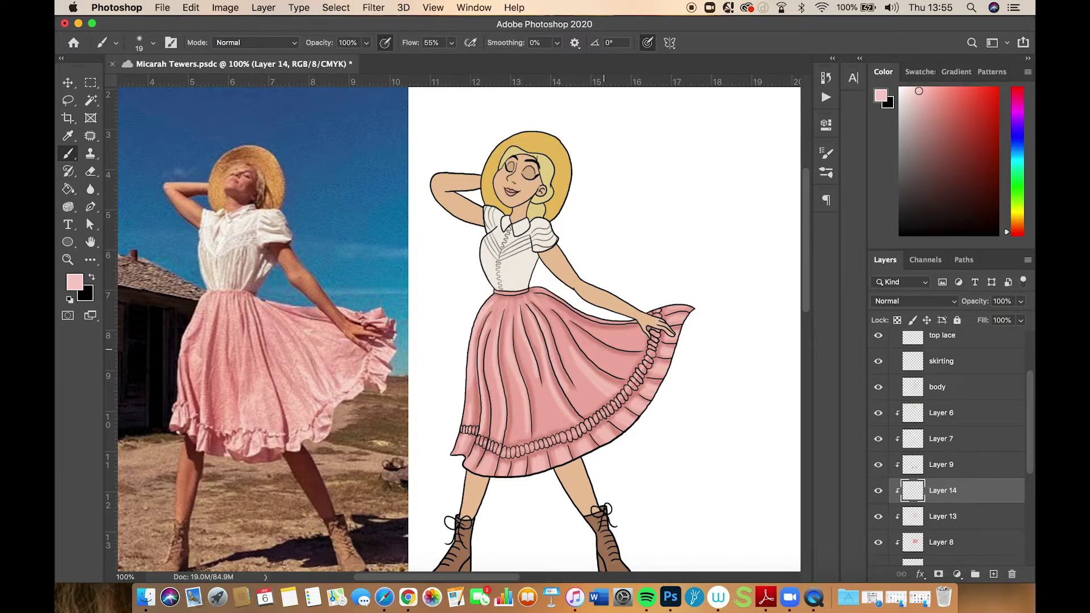
{"action": "mouse_move", "coordinate": [574, 323]}
{"action": "left_mouse_down"}
{"action": "mouse_move", "coordinate": [606, 344]}
{"action": "mouse_move", "coordinate": [634, 344]}
{"action": "mouse_move", "coordinate": [565, 318]}
{"action": "left_mouse_up"}
{"action": "left_click_drag", "start_coordinate": [561, 312], "coordinate": [579, 321]}
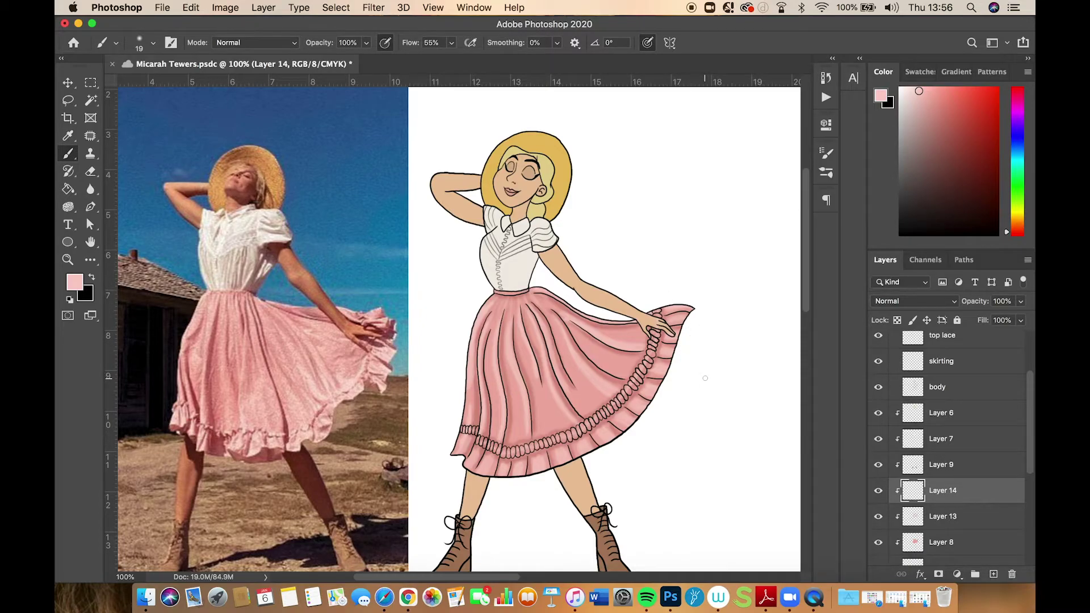
Blend the pale pink highlights into the skirt's folds and ruffle with the Smudge tool
{"action": "key", "text": "e"}
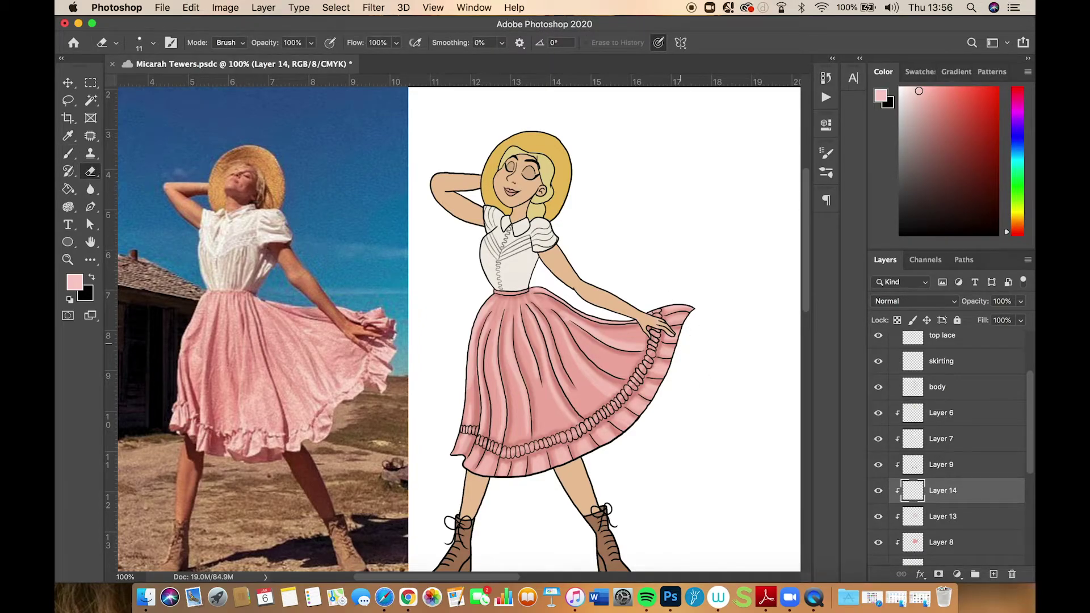
{"action": "key", "text": "super+plus"}
{"action": "left_click_drag", "start_coordinate": [694, 372], "coordinate": [355, 377]}
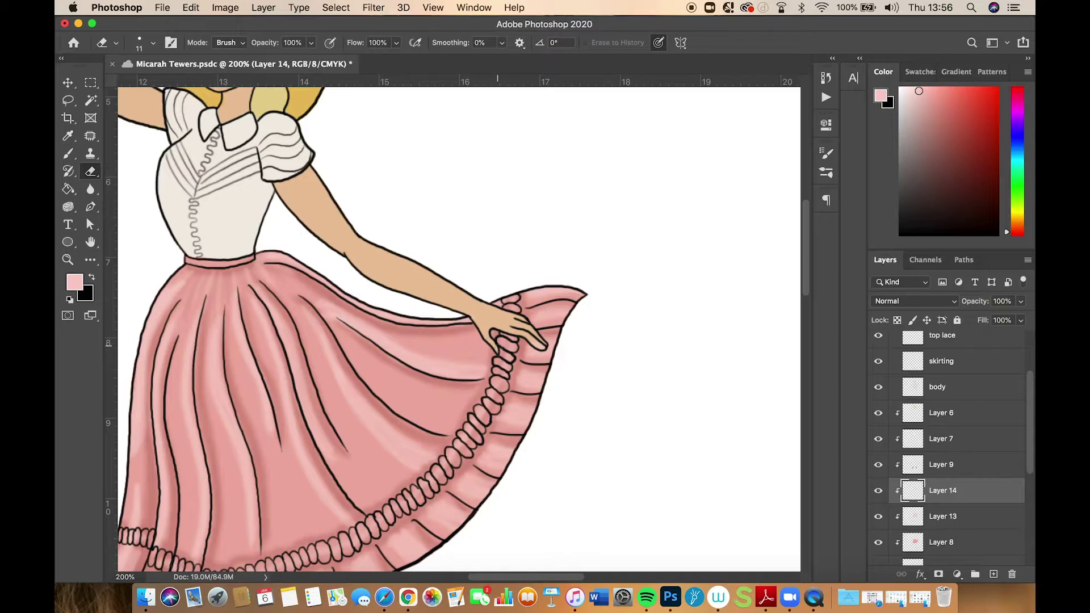
{"action": "mouse_move", "coordinate": [500, 353]}
{"action": "left_mouse_down"}
{"action": "mouse_move", "coordinate": [511, 336]}
{"action": "mouse_move", "coordinate": [573, 311]}
{"action": "mouse_move", "coordinate": [605, 237]}
{"action": "mouse_move", "coordinate": [637, 231]}
{"action": "mouse_move", "coordinate": [645, 245]}
{"action": "left_mouse_up"}
{"action": "key", "text": "super+minus"}
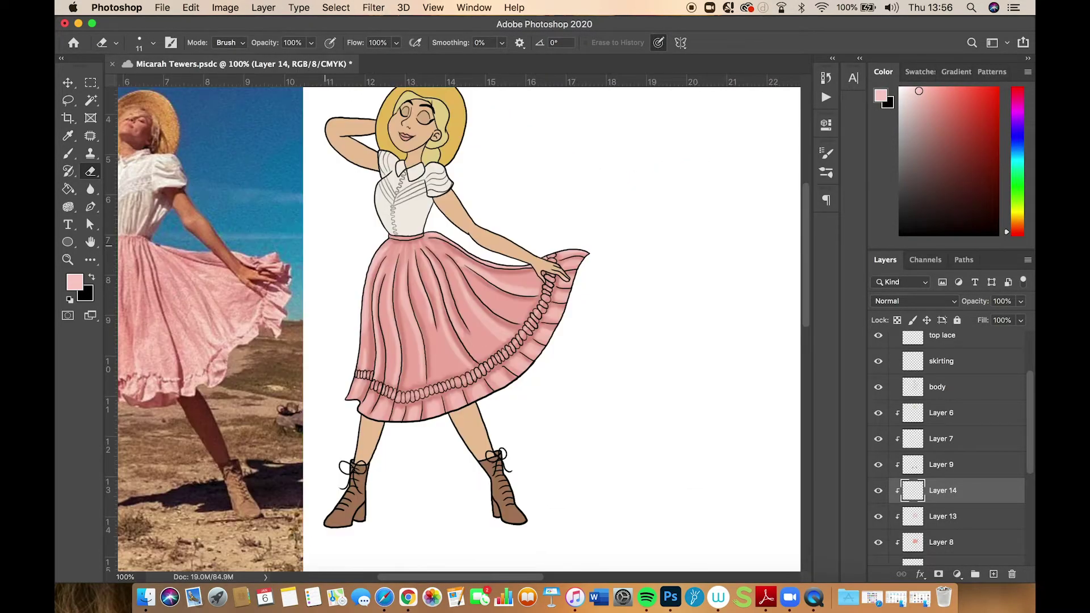
{"action": "left_click", "coordinate": [94, 193]}
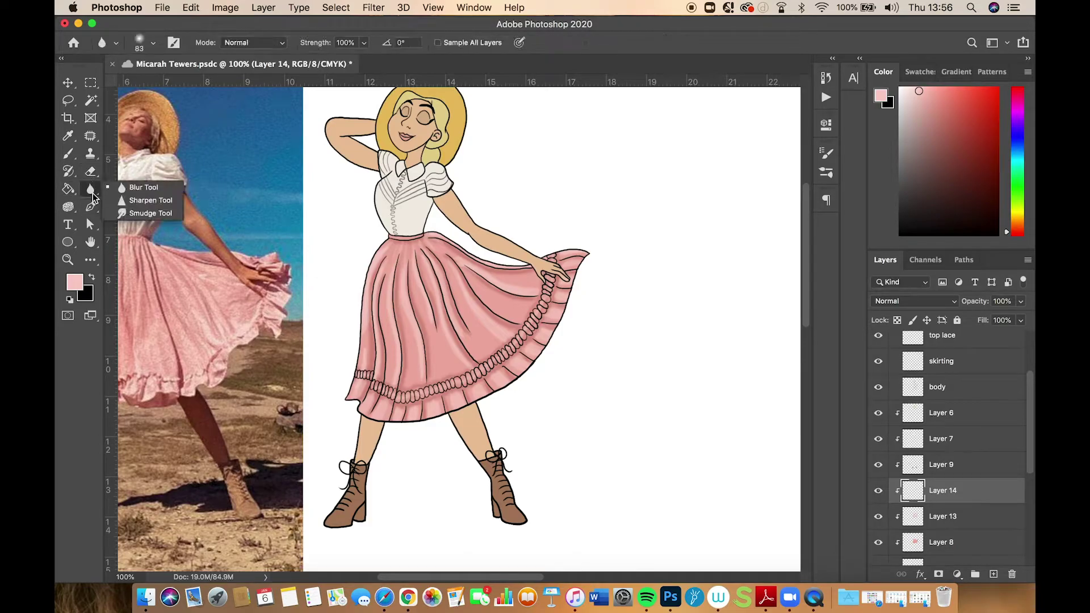
{"action": "left_click", "coordinate": [131, 214]}
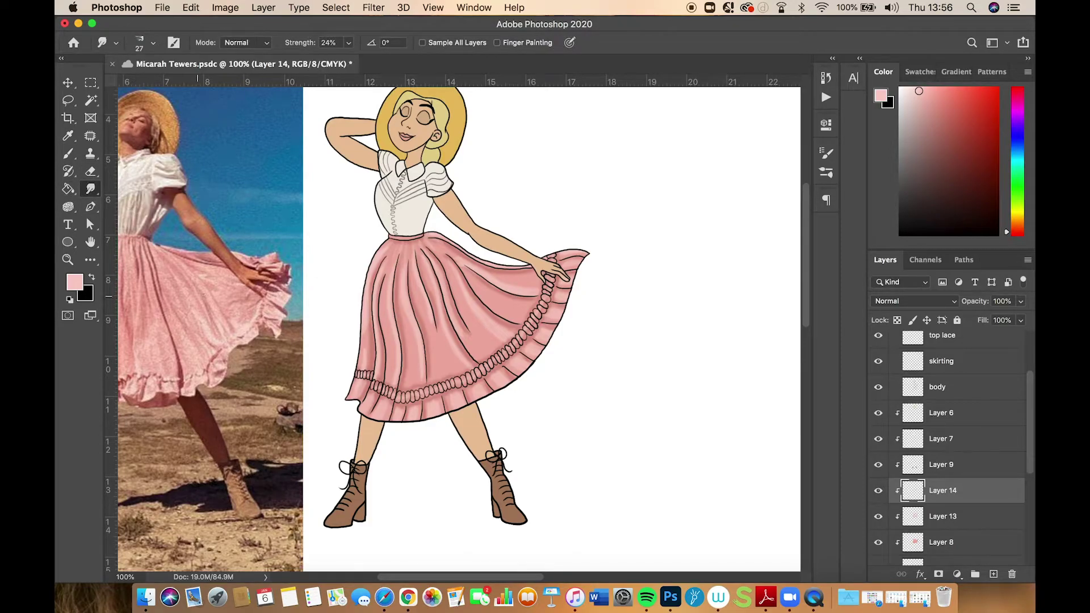
{"action": "key", "text": "super+equal"}
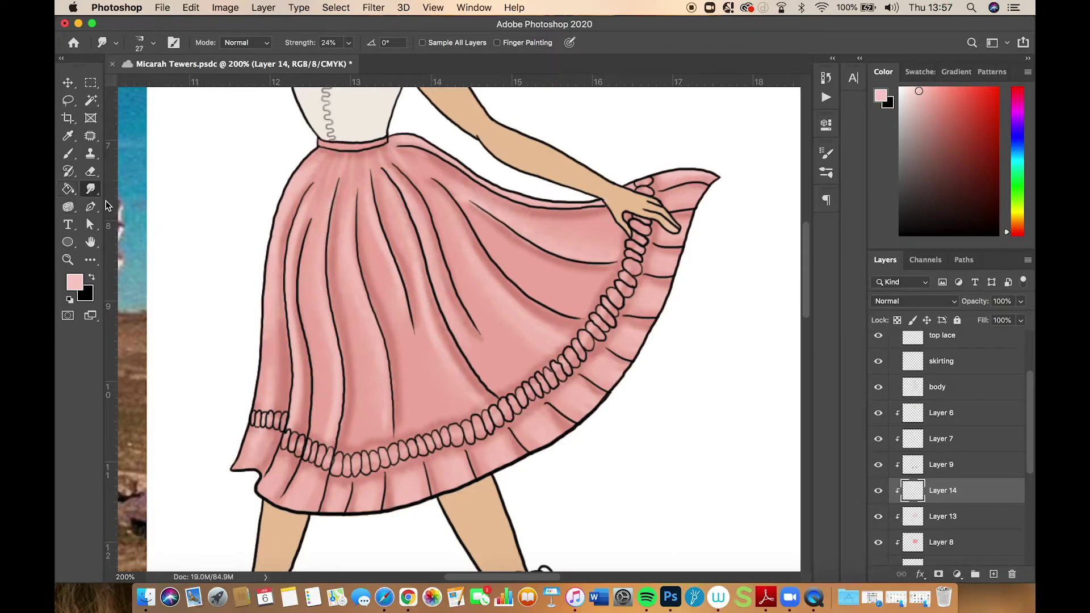
Soften the blended highlights across the skirt and ruffle with the Blur tool
{"action": "right_click", "coordinate": [91, 189]}
{"action": "left_click", "coordinate": [140, 186]}
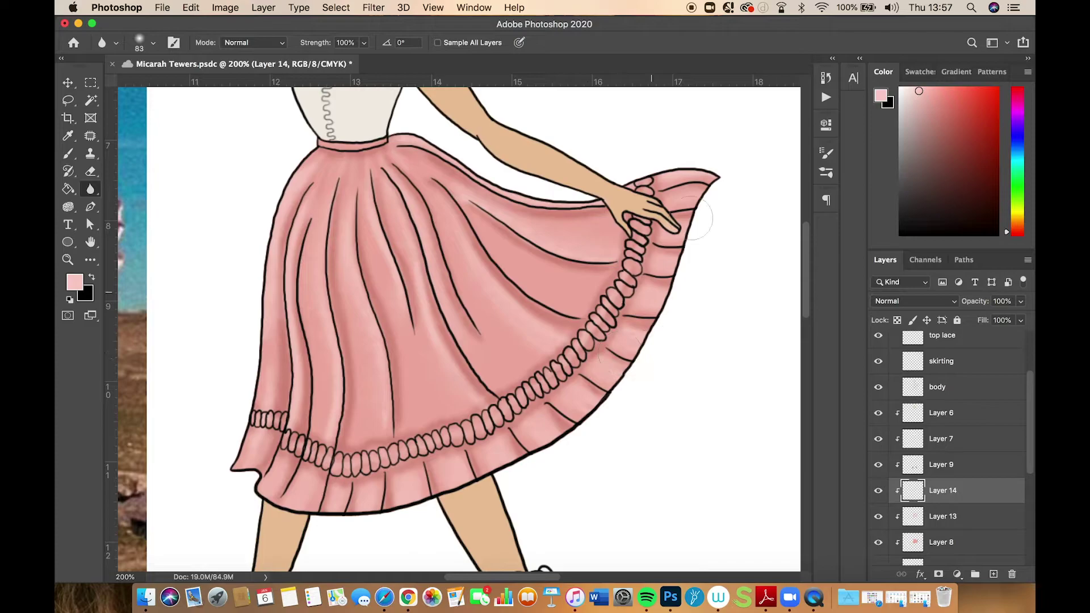
{"action": "key", "text": "super+minus"}
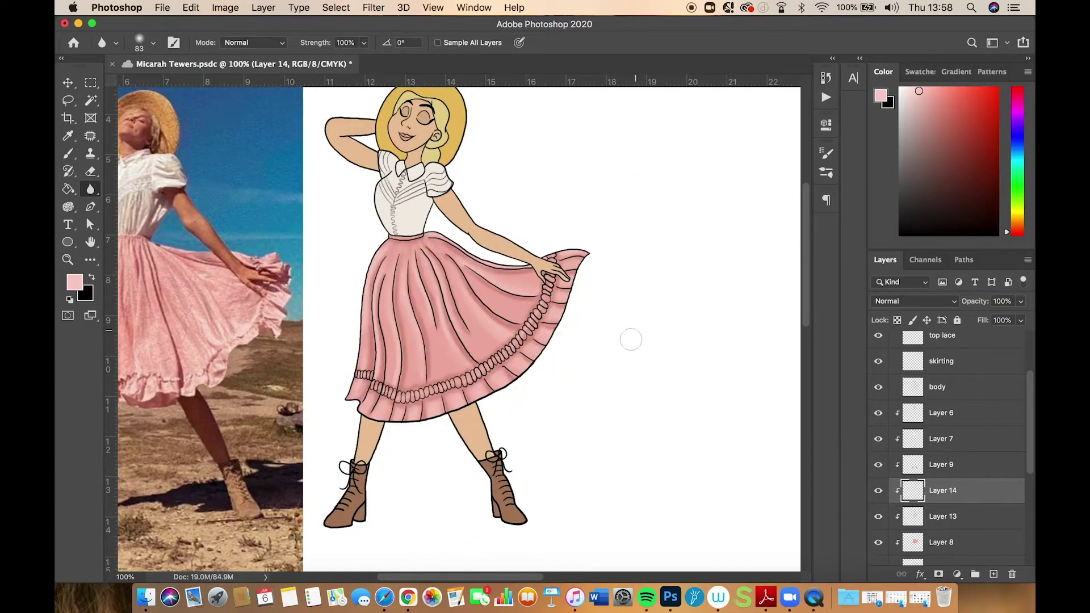
Toggle the visibility of Layer 14 and Layer 13 to compare the skirt with and without its highlights and shading
{"action": "left_click_drag", "start_coordinate": [603, 342], "coordinate": [667, 356]}
{"action": "scroll", "coordinate": [698, 363], "scroll_direction": "left", "scroll_amount": 1}
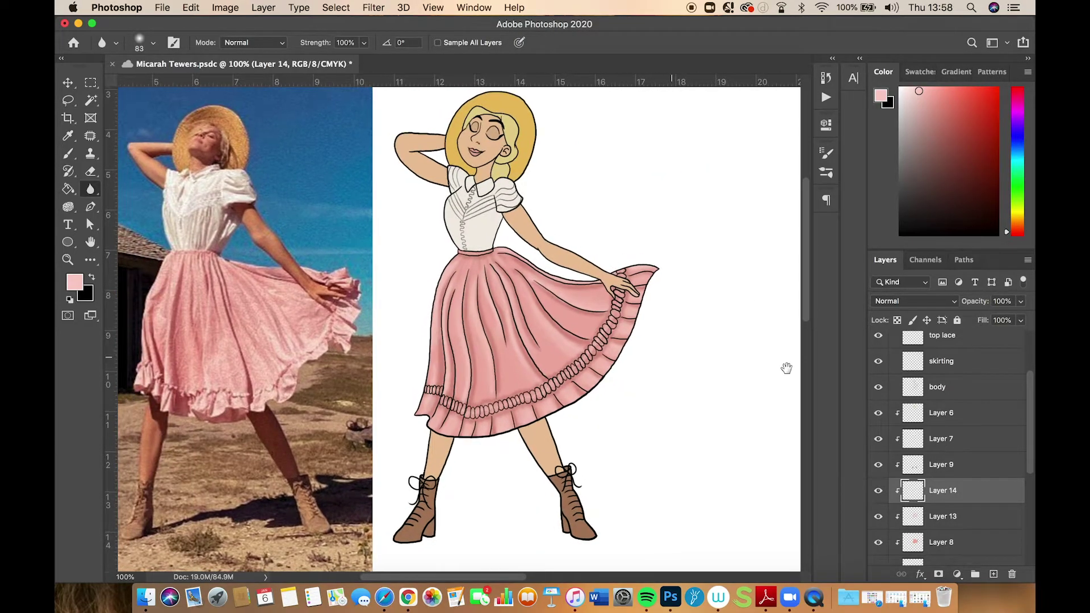
{"action": "left_click", "coordinate": [879, 492]}
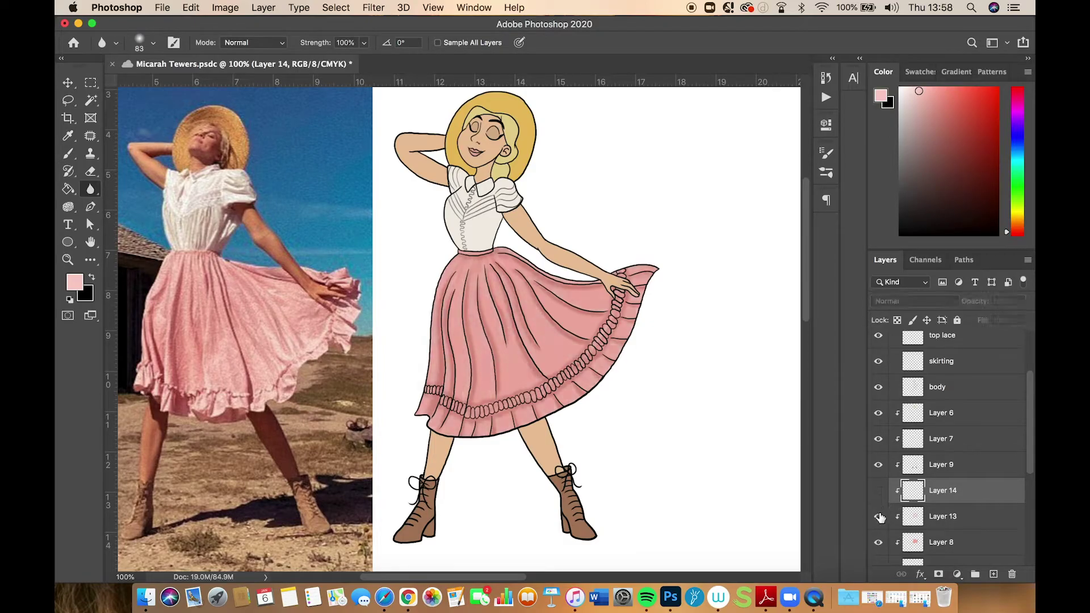
{"action": "left_click", "coordinate": [880, 516]}
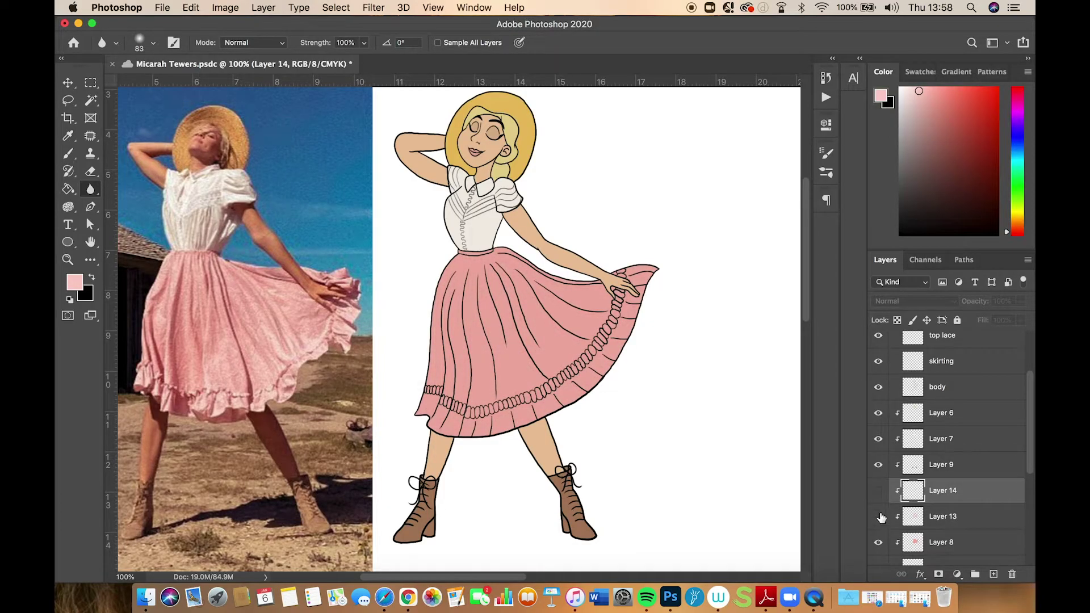
{"action": "left_click", "coordinate": [880, 517]}
{"action": "left_click", "coordinate": [880, 492]}
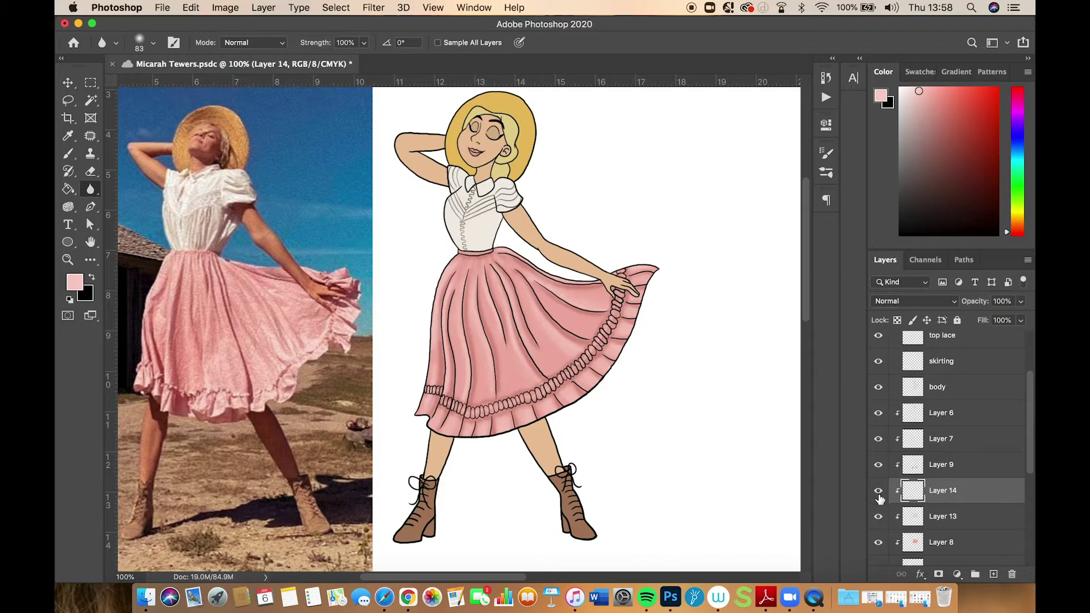
{"action": "left_click", "coordinate": [879, 494]}
{"action": "left_click", "coordinate": [879, 494]}
Toggle Layer 6 to identify its artwork and rename the layer as hat
{"action": "left_click", "coordinate": [879, 415]}
{"action": "left_click", "coordinate": [879, 415]}
{"action": "left_click", "coordinate": [940, 420]}
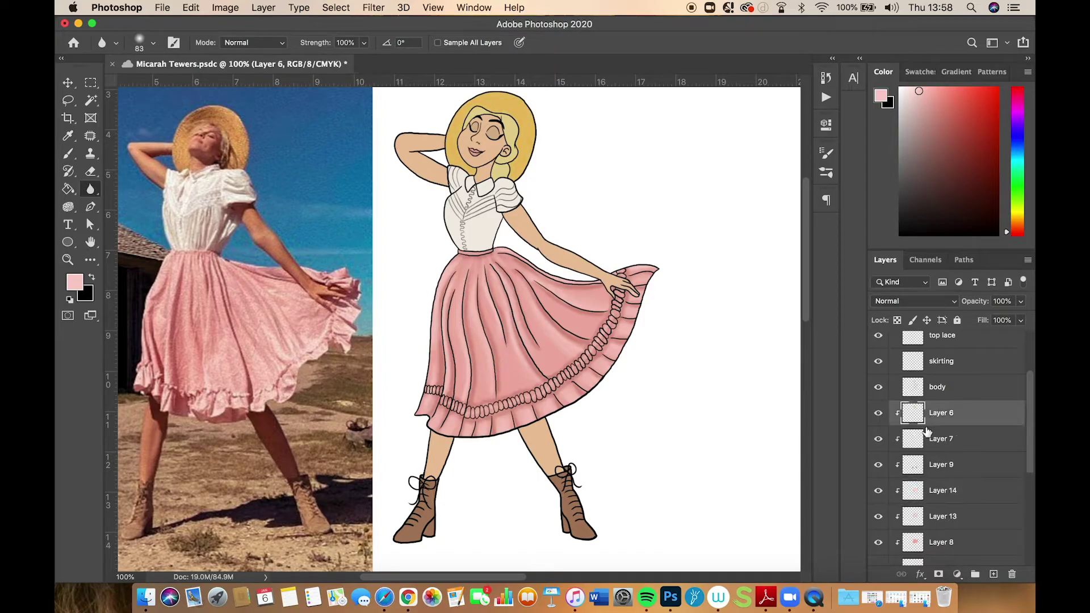
{"action": "left_click", "coordinate": [879, 415]}
{"action": "left_click", "coordinate": [881, 416]}
{"action": "double_click", "coordinate": [941, 414]}
{"action": "key", "text": "BackSpace"}
{"action": "type", "text": "hat"}
Toggle Layer 7 to identify its artwork and rename the layer as top
{"action": "left_click", "coordinate": [956, 441]}
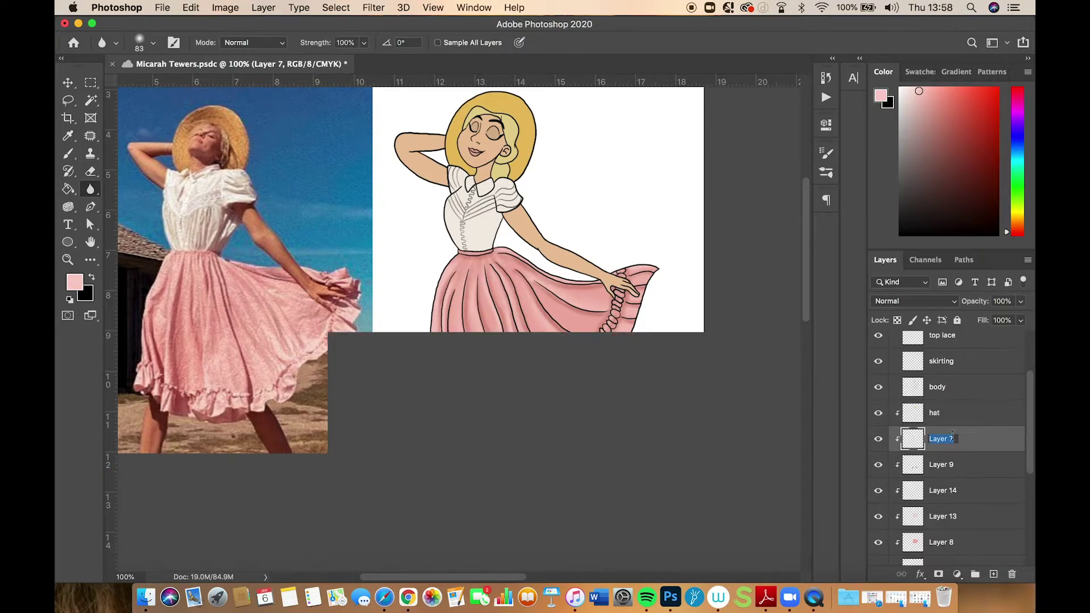
{"action": "left_click", "coordinate": [880, 439]}
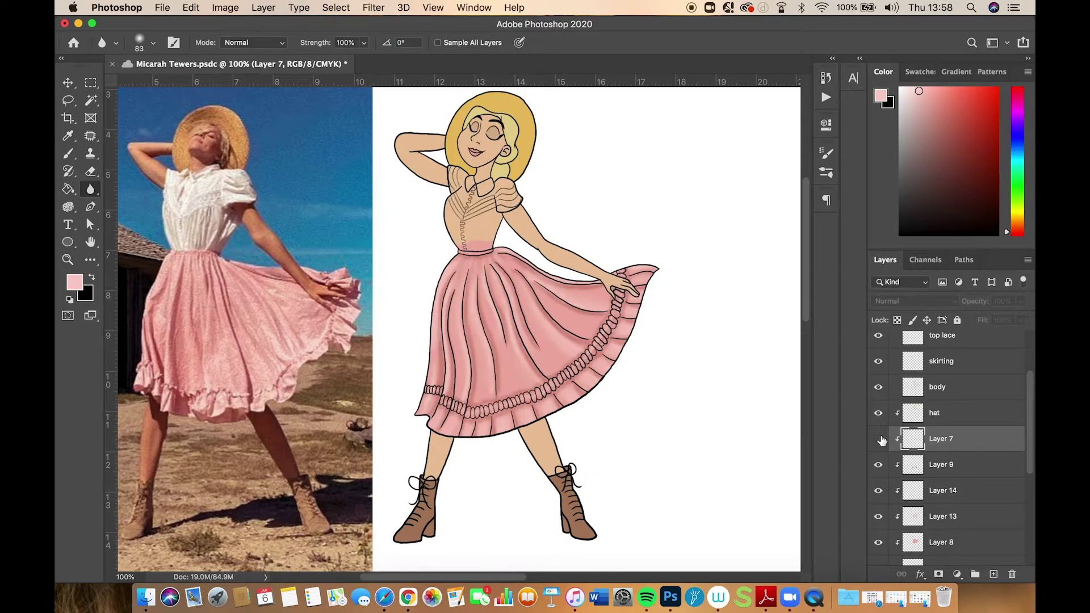
{"action": "left_click", "coordinate": [879, 439]}
{"action": "double_click", "coordinate": [940, 438]}
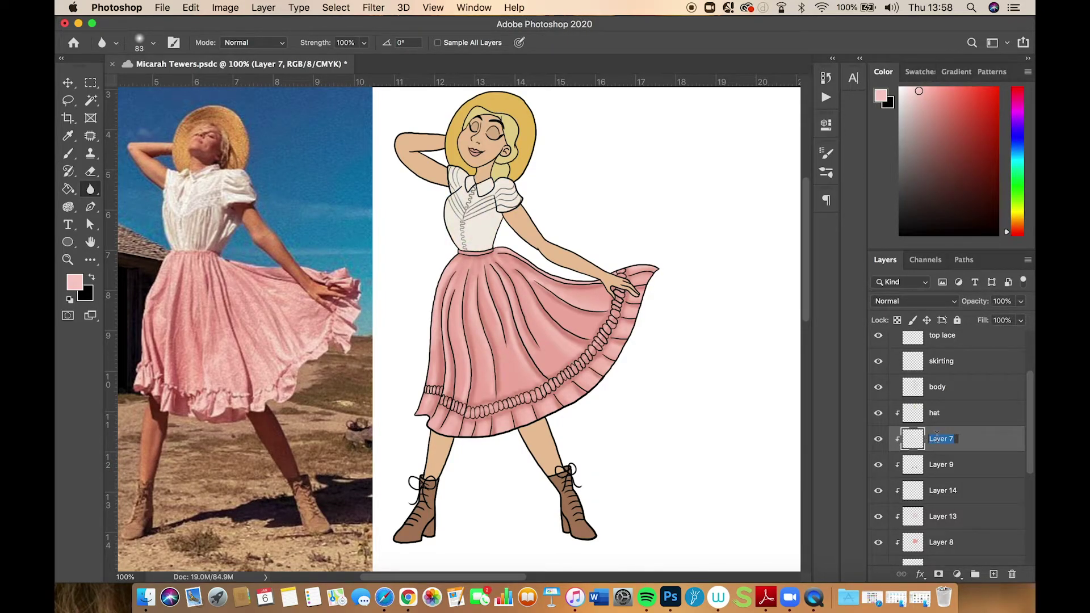
{"action": "type", "text": "top"}
{"action": "key", "text": "Return"}
Toggle Layer 9 to identify its artwork and rename the layer as shoes, leaving it visible
{"action": "left_click", "coordinate": [879, 466]}
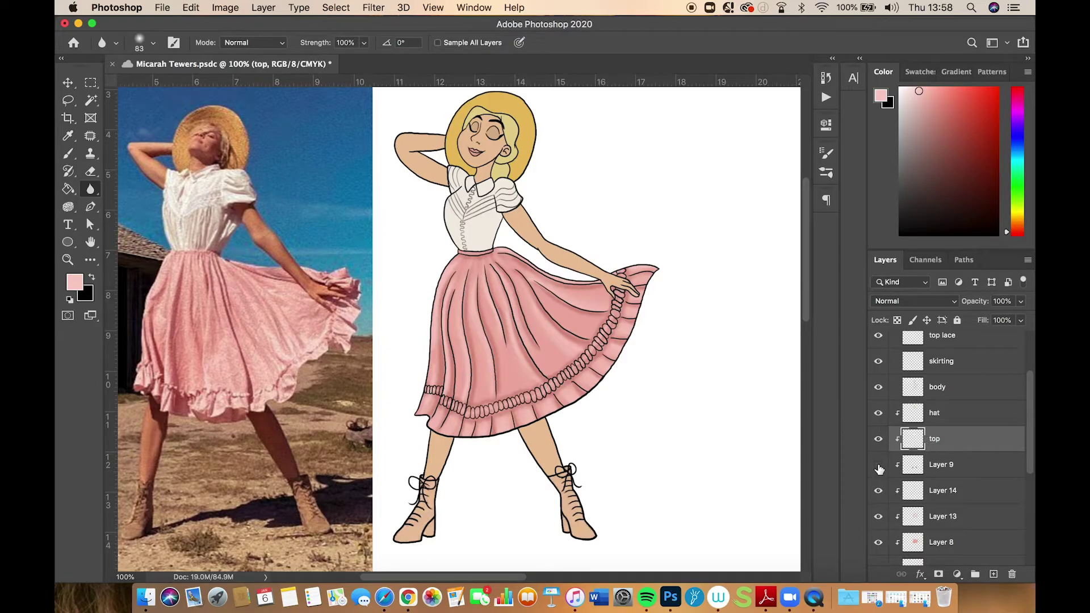
{"action": "left_click", "coordinate": [941, 465]}
{"action": "double_click", "coordinate": [941, 465]}
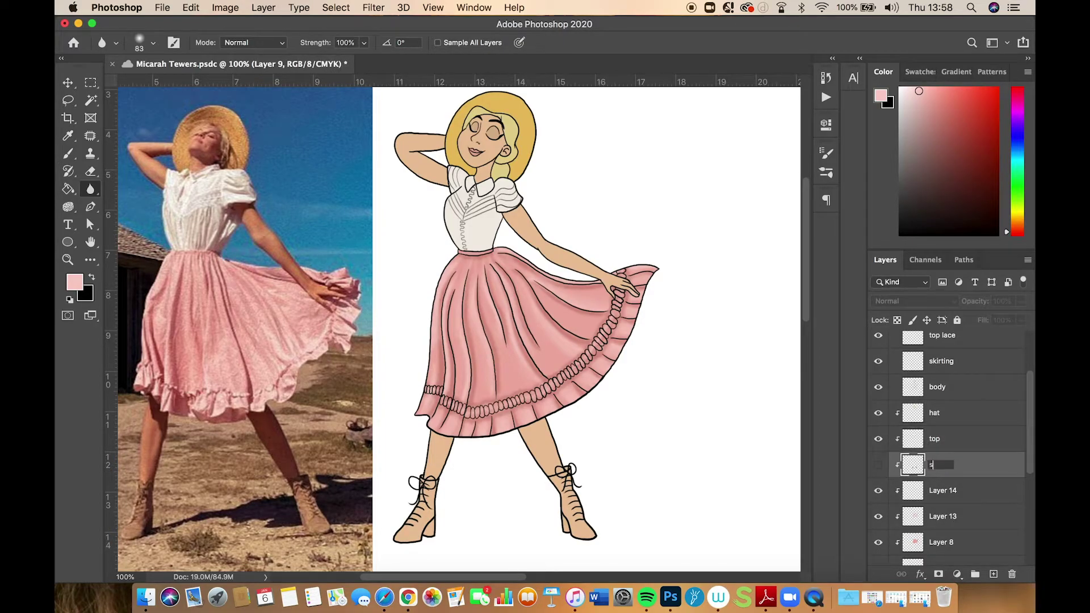
{"action": "key", "text": "Return"}
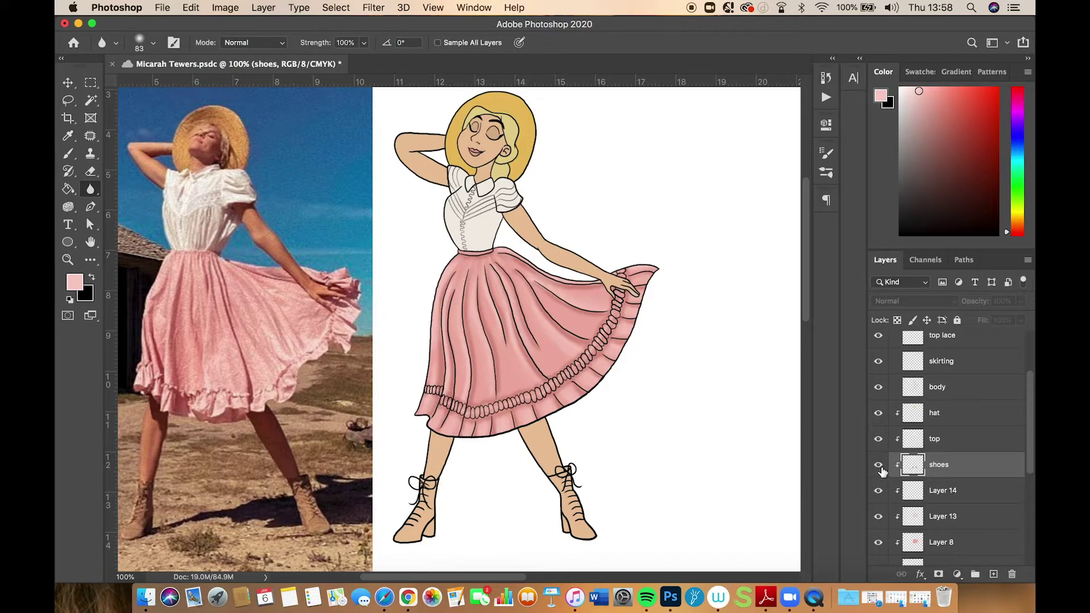
{"action": "left_click", "coordinate": [879, 466]}
Rename the skirt highlight layer, Layer 14, as skirt hl and the skirt shading layer, Layer 13, as skirt shad
{"action": "left_click", "coordinate": [882, 496]}
{"action": "left_click", "coordinate": [881, 498]}
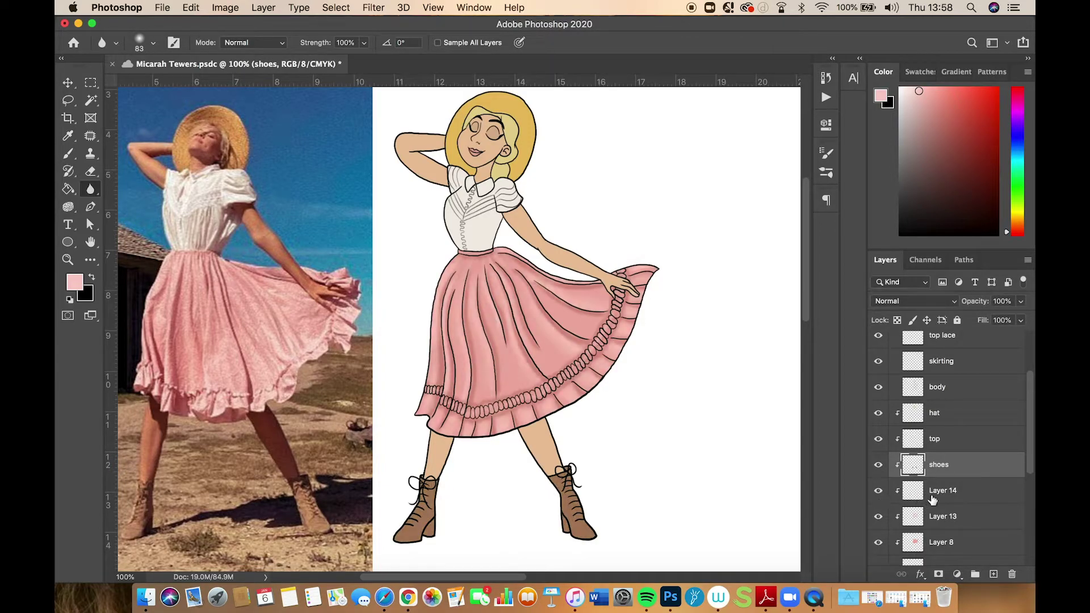
{"action": "double_click", "coordinate": [932, 494]}
{"action": "key", "text": "BackSpace"}
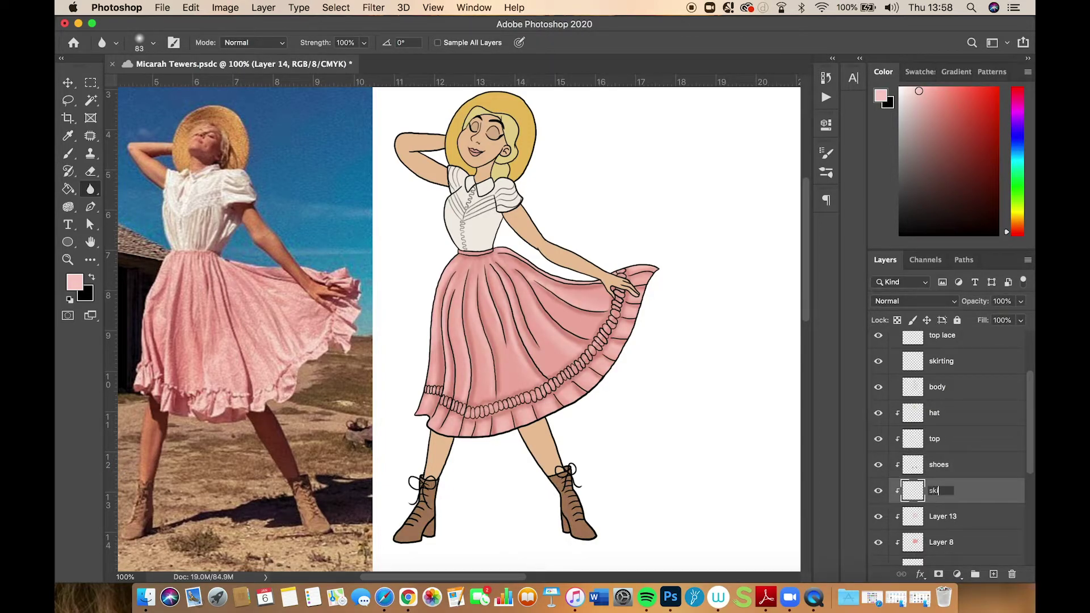
{"action": "type", "text": "skirt hl"}
{"action": "double_click", "coordinate": [941, 517]}
{"action": "type", "text": "skirt"}
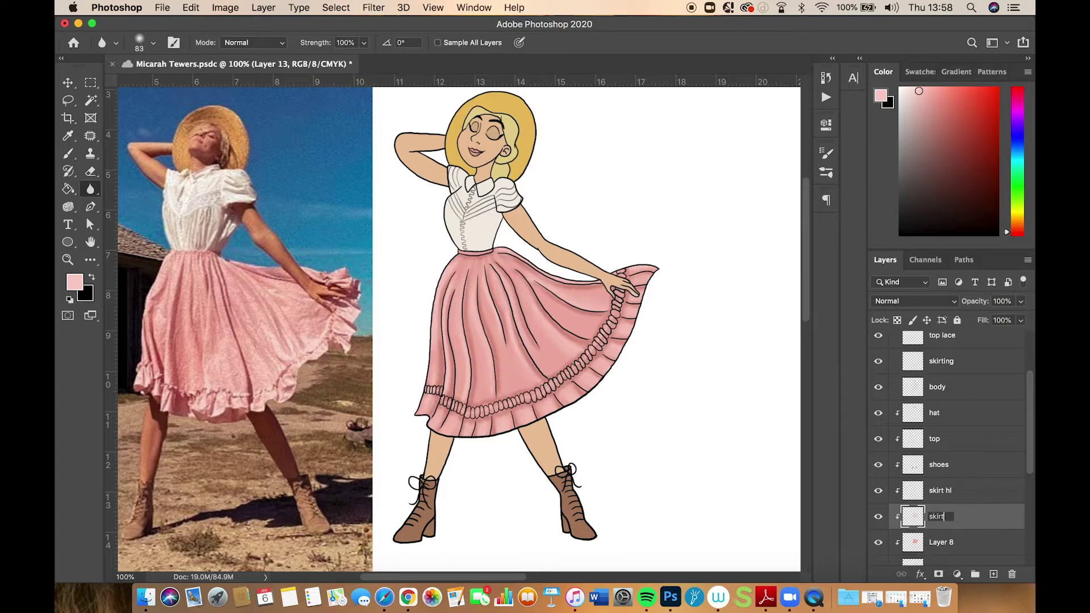
{"action": "type", "text": " shad"}
{"action": "key", "text": "Return"}
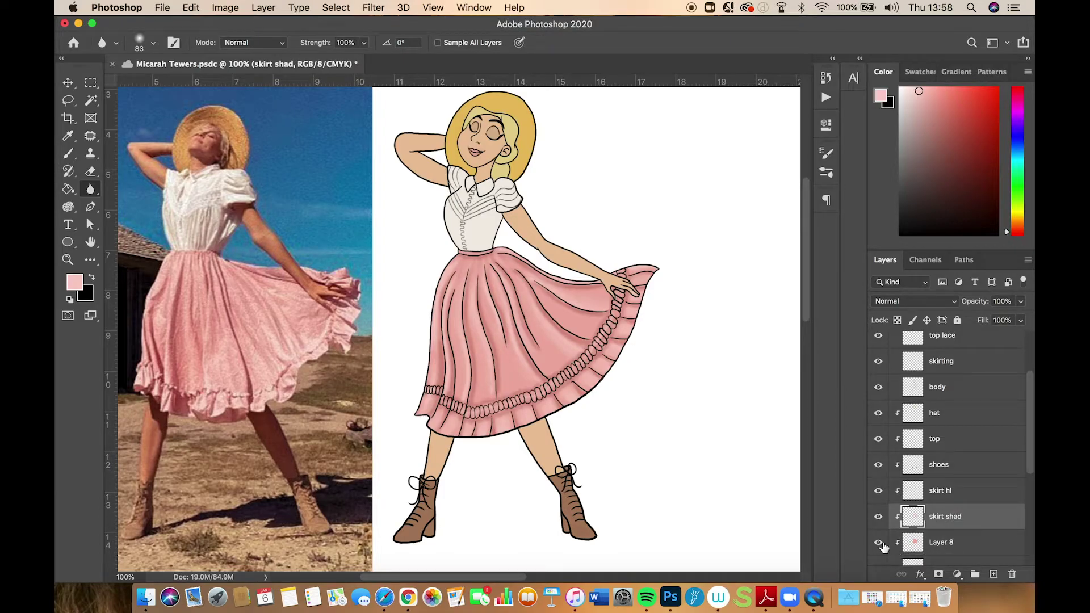
Toggle Layer 8 to identify its artwork and rename the layer as skirt
{"action": "left_click", "coordinate": [881, 544]}
{"action": "left_click", "coordinate": [880, 544]}
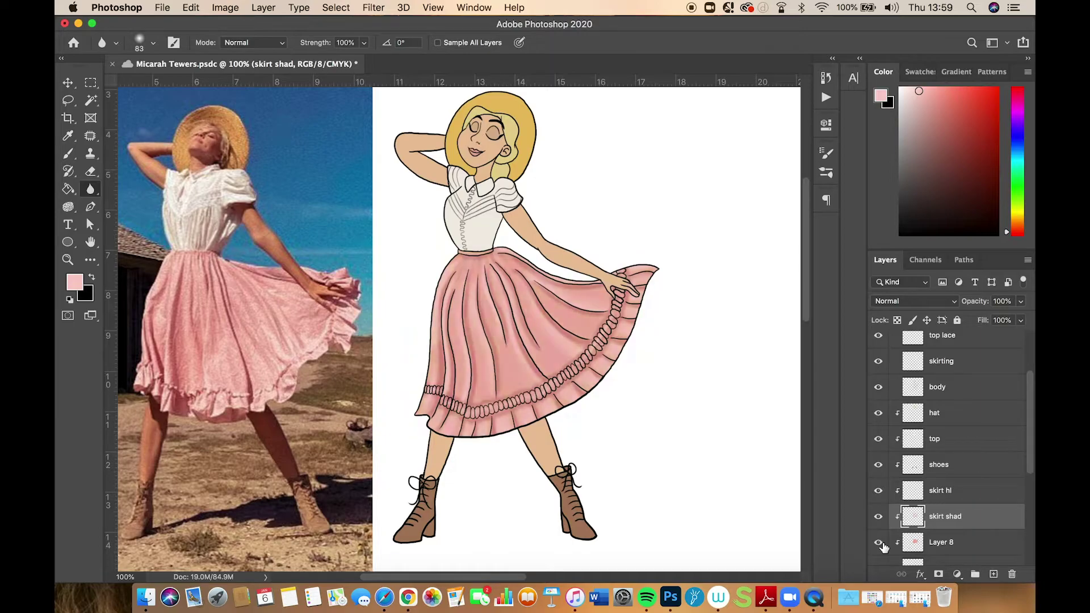
{"action": "double_click", "coordinate": [951, 544]}
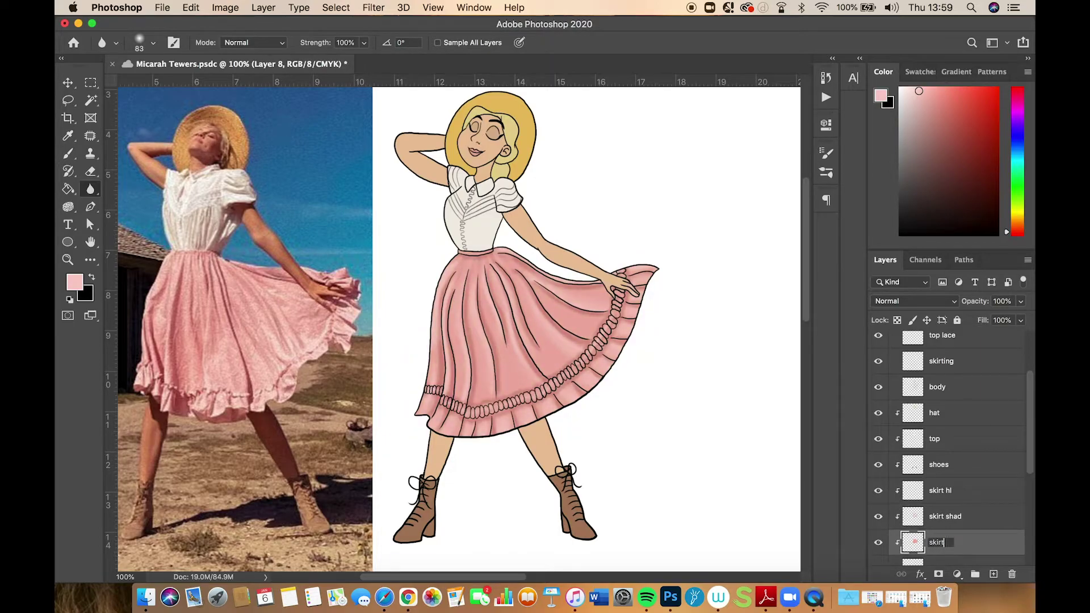
{"action": "key", "text": "Return"}
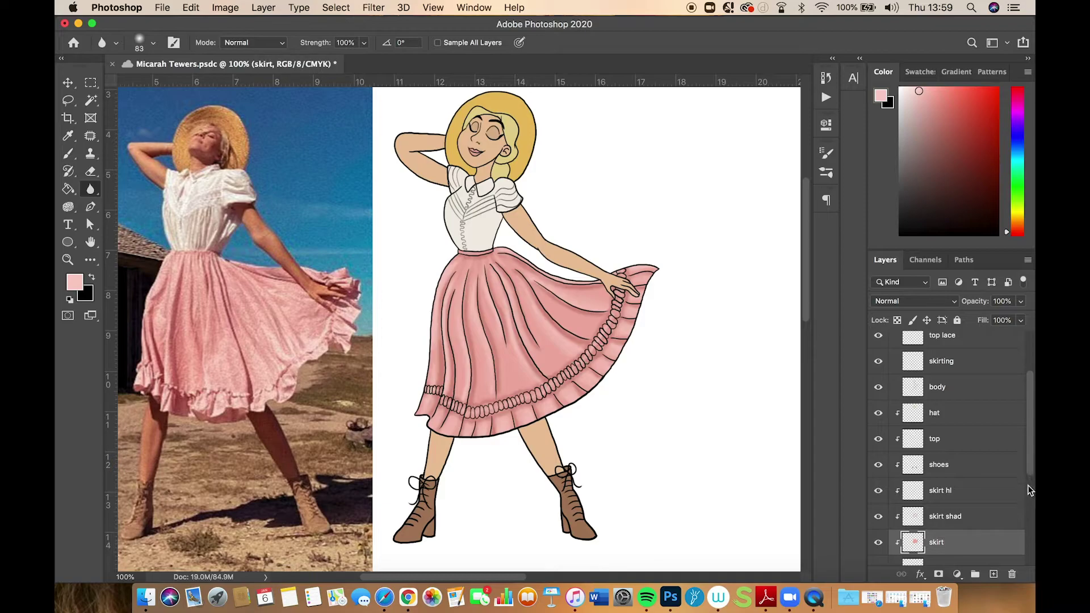
Toggle Layer 12 to identify its artwork and rename the layer as eyes
{"action": "scroll", "coordinate": [1030, 487], "scroll_direction": "down", "scroll_amount": 2}
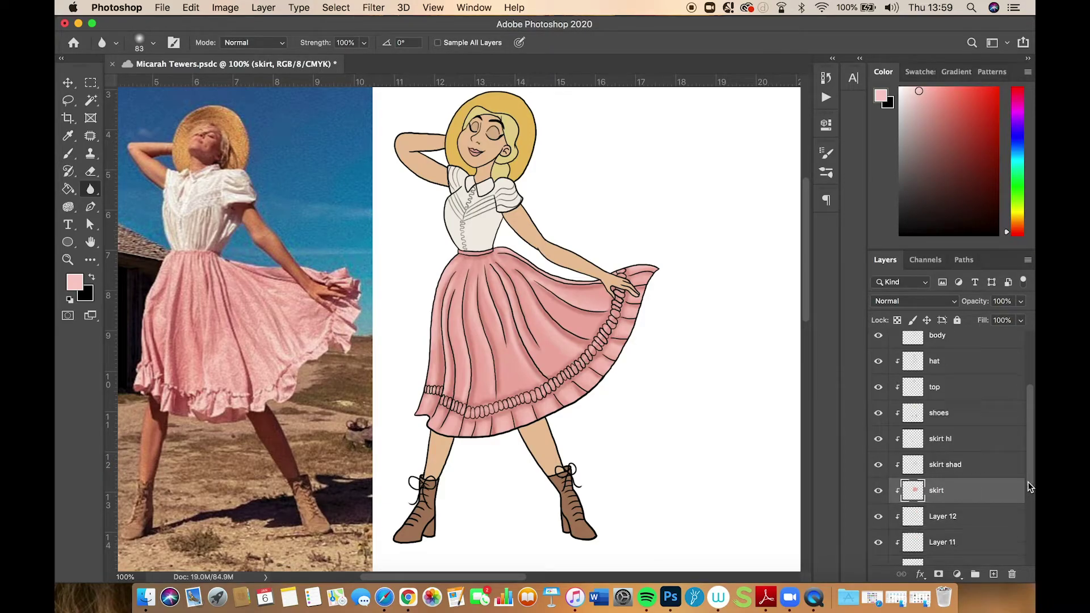
{"action": "left_click", "coordinate": [880, 517]}
{"action": "left_click", "coordinate": [879, 518]}
{"action": "left_click", "coordinate": [940, 518]}
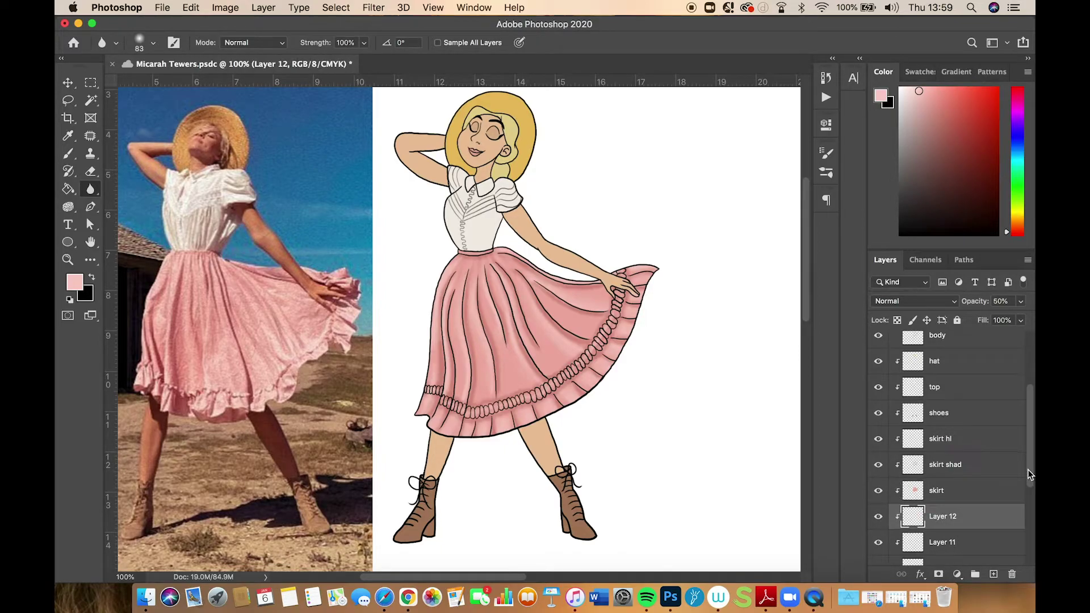
{"action": "left_click_drag", "start_coordinate": [1029, 475], "coordinate": [1030, 502]}
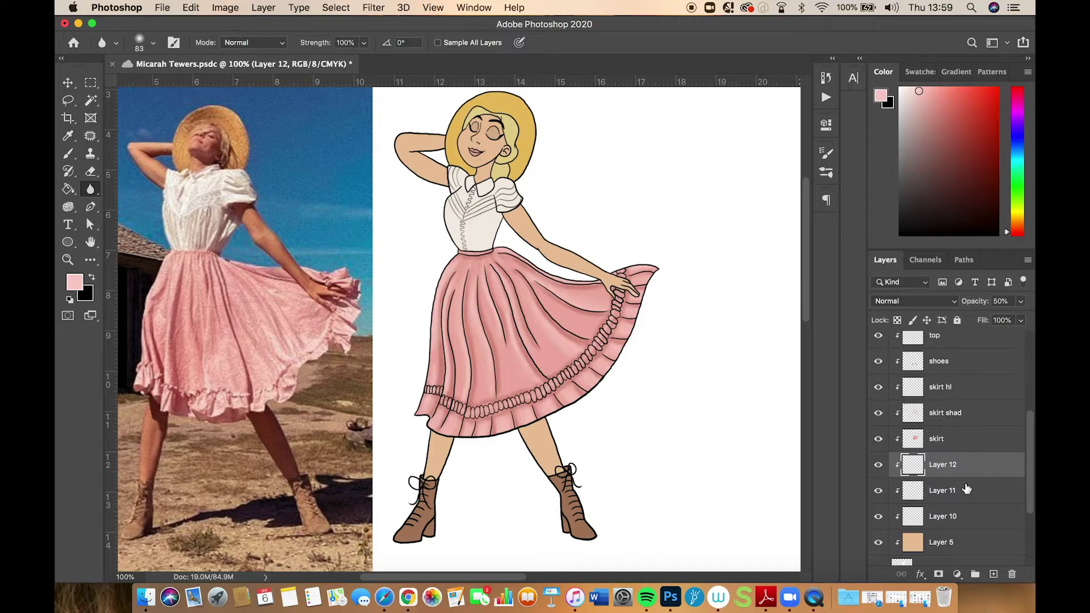
{"action": "left_click", "coordinate": [880, 465]}
{"action": "left_click", "coordinate": [879, 465]}
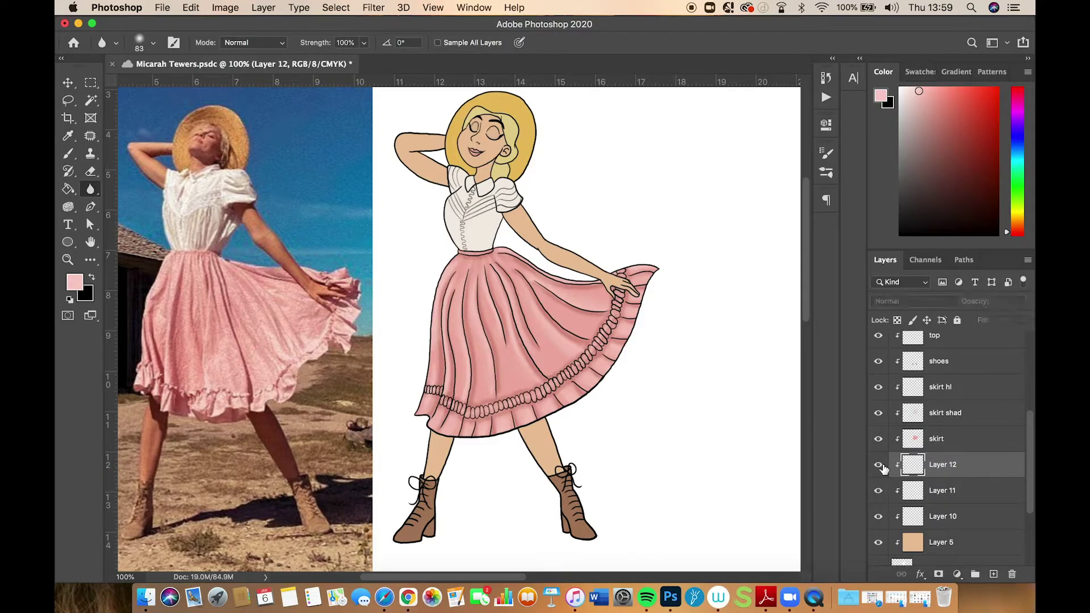
{"action": "double_click", "coordinate": [943, 465]}
{"action": "type", "text": "e"}
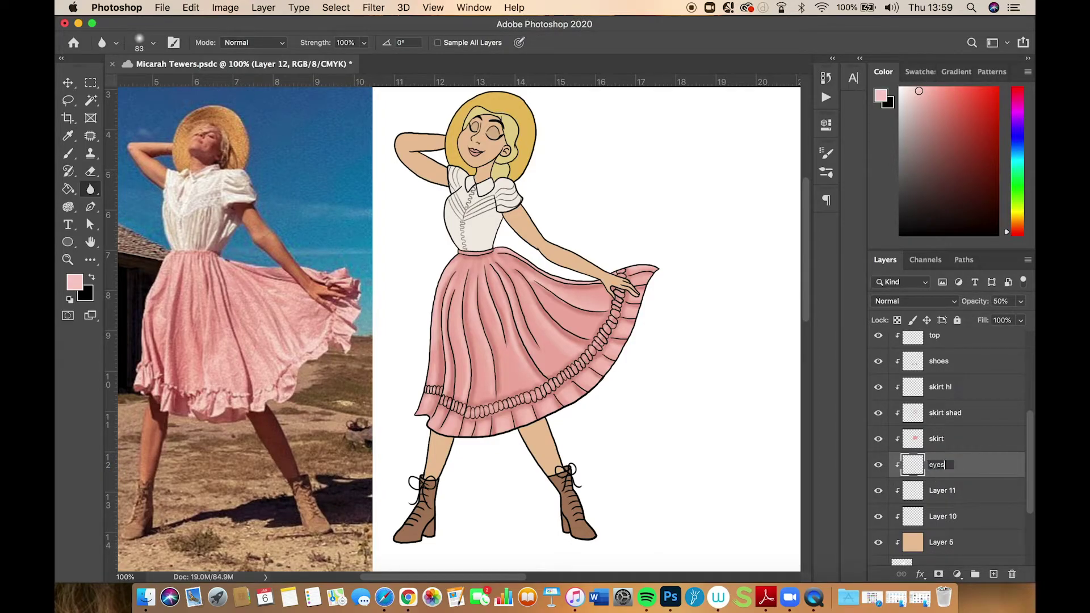
{"action": "type", "text": "yes"}
{"action": "key", "text": "Return"}
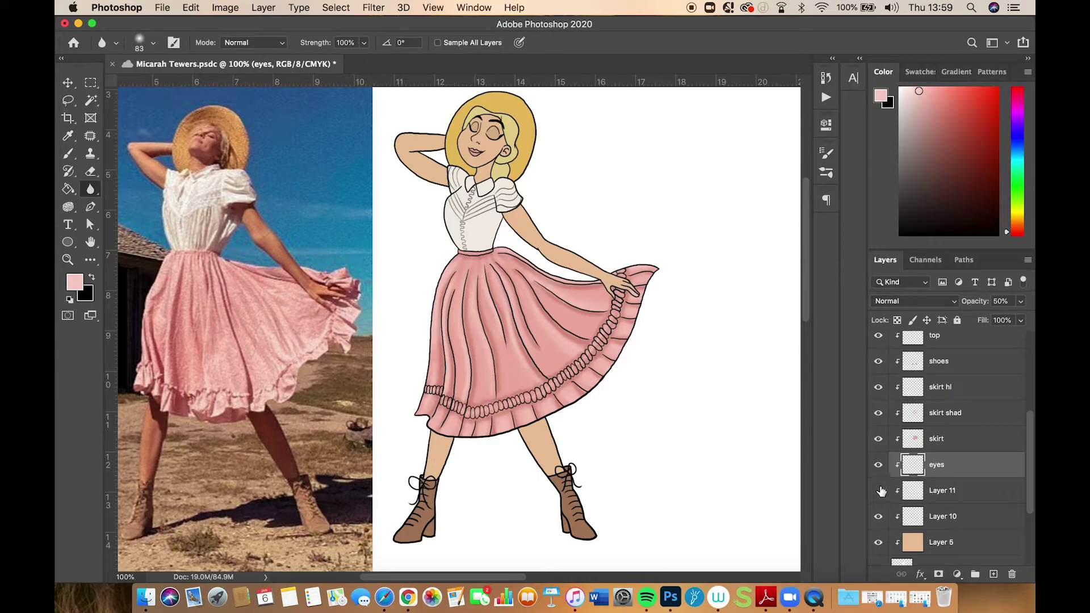
Merge Layer 11 and Layer 10 into one layer and rename it as lips
{"action": "left_click", "coordinate": [943, 491]}
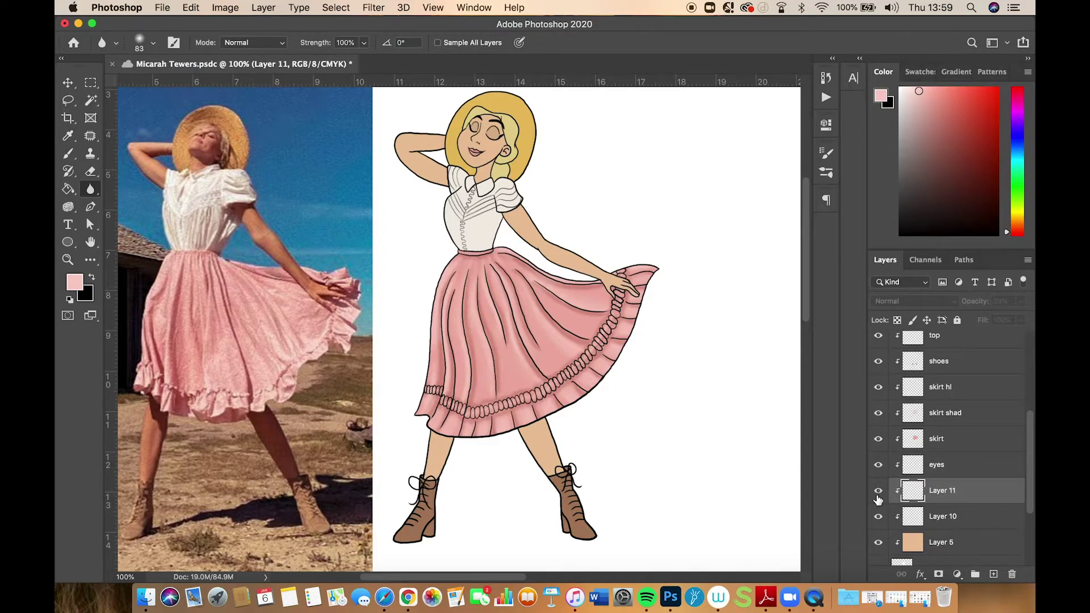
{"action": "left_click", "coordinate": [926, 516], "text": "shift"}
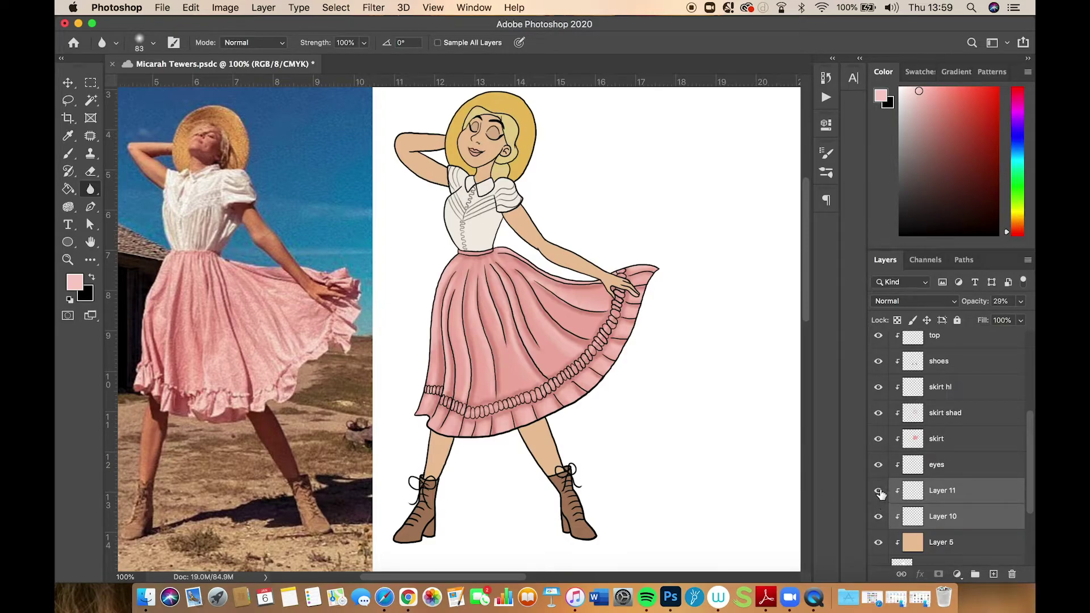
{"action": "right_click", "coordinate": [940, 521]}
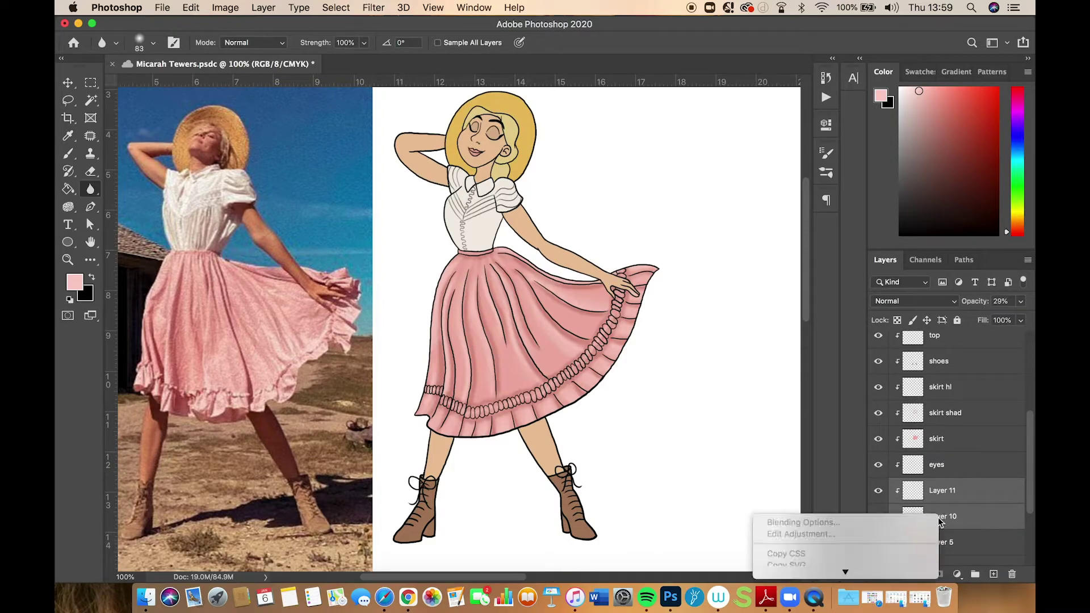
{"action": "mouse_move", "coordinate": [870, 576]}
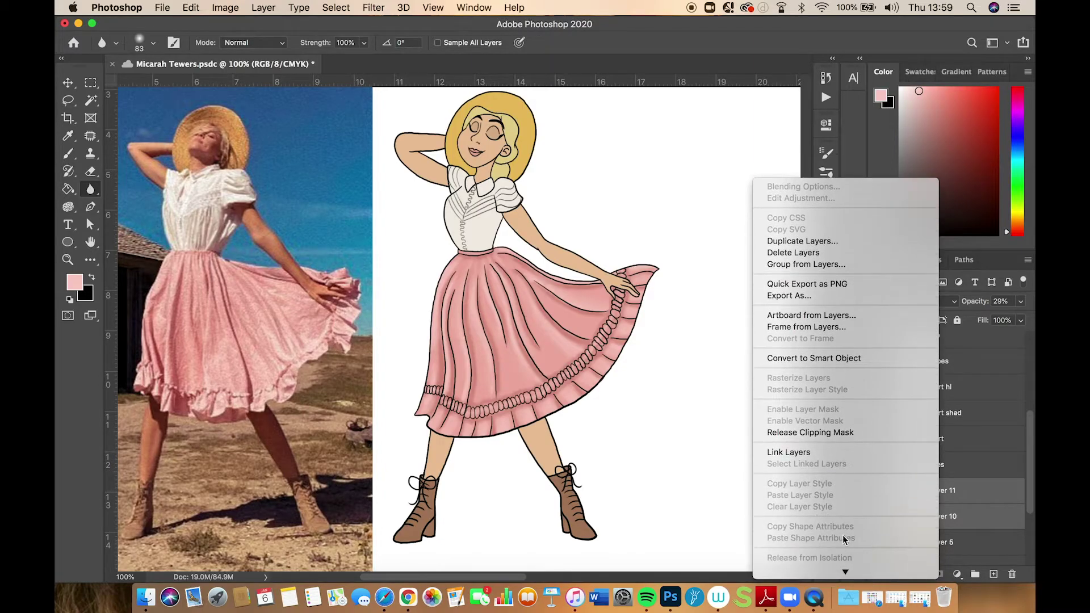
{"action": "left_click", "coordinate": [826, 493]}
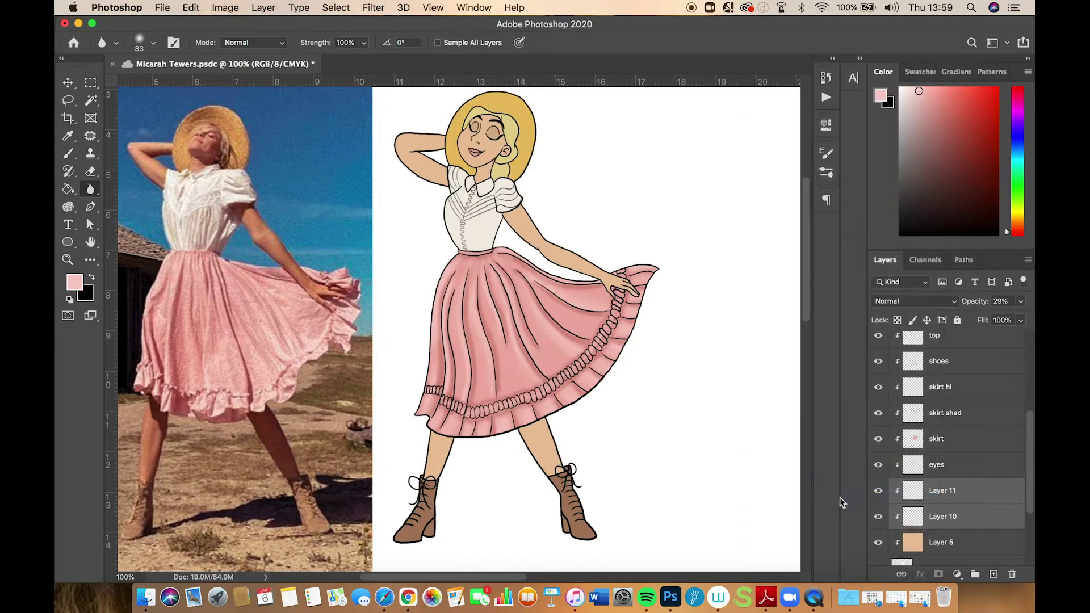
{"action": "double_click", "coordinate": [944, 491]}
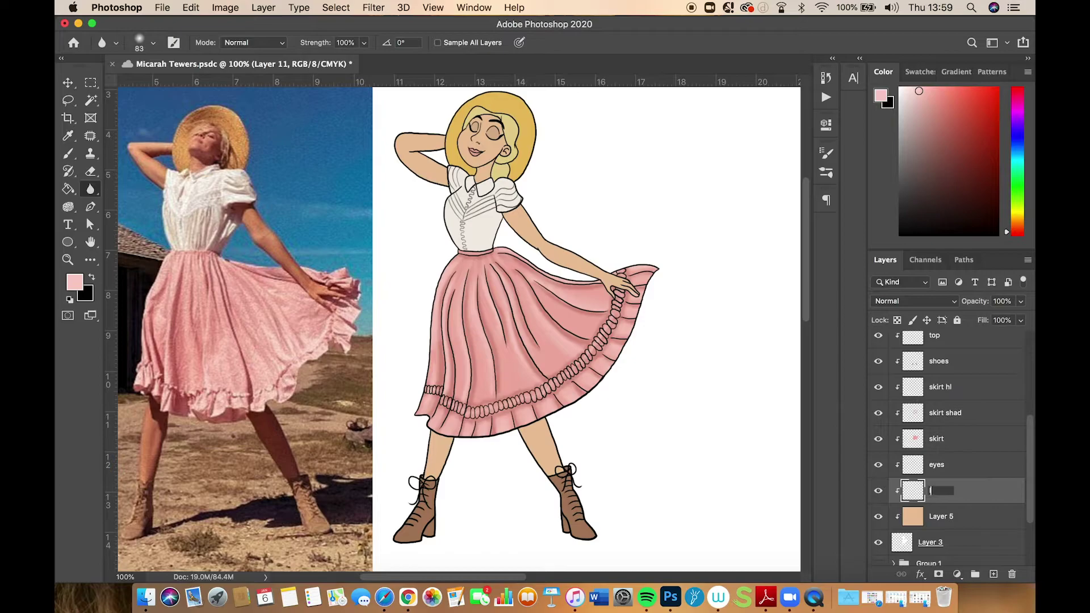
{"action": "key", "text": "Return"}
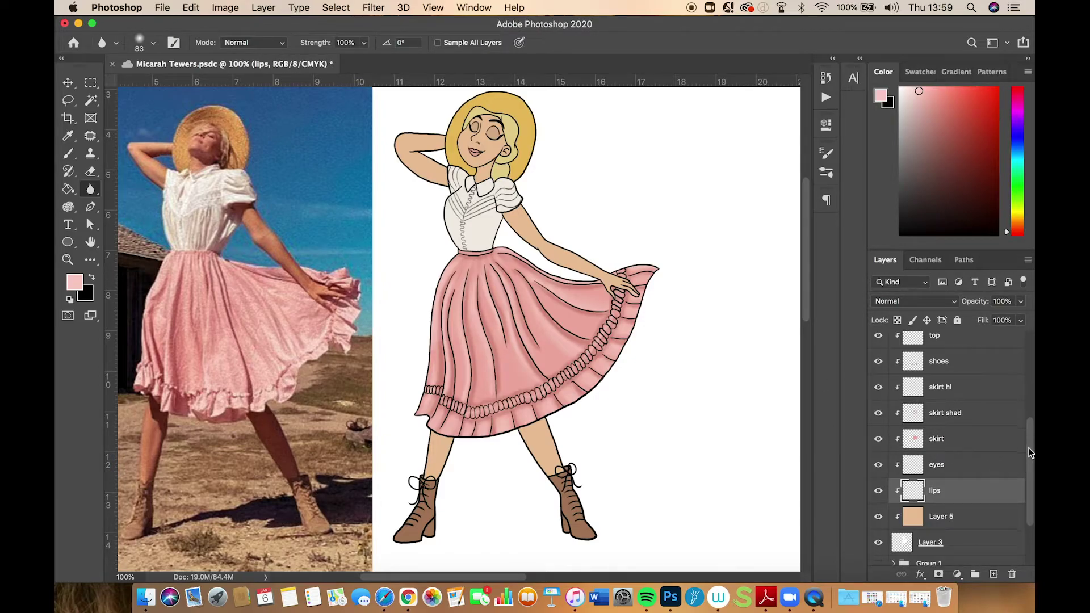
Add a new clipped layer directly above the top layer and name it top shad
{"action": "left_click_drag", "start_coordinate": [1029, 449], "coordinate": [1031, 412]}
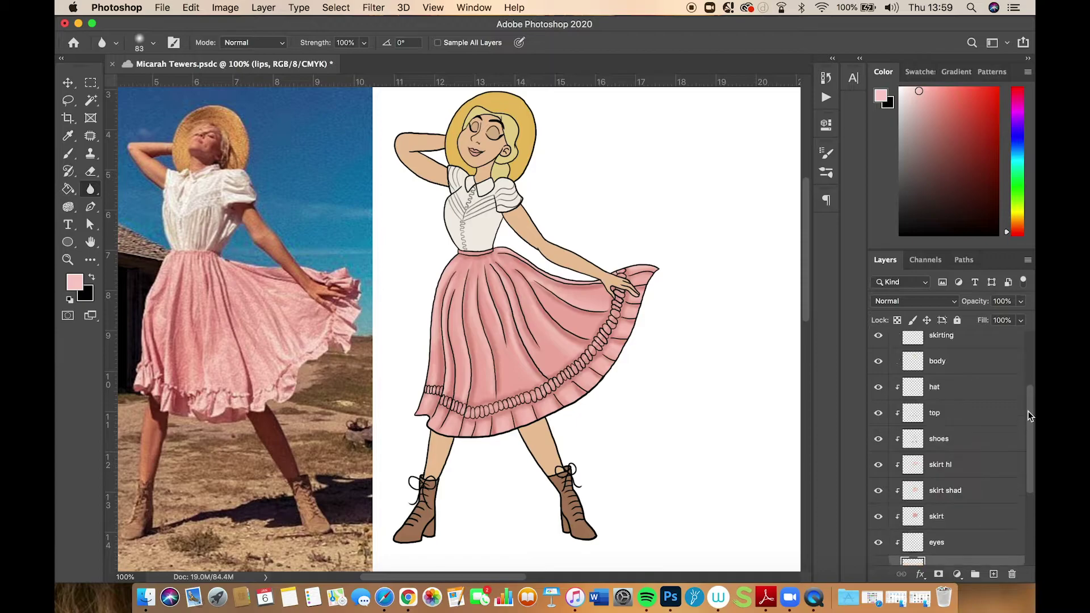
{"action": "left_click", "coordinate": [975, 426]}
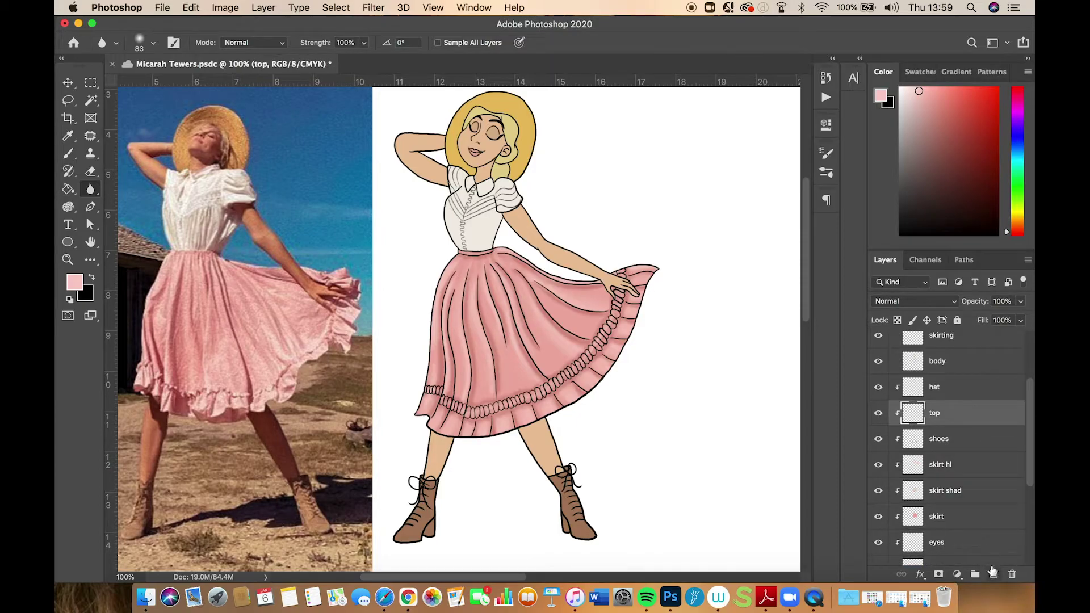
{"action": "left_click", "coordinate": [994, 574]}
{"action": "right_click", "coordinate": [934, 417]}
{"action": "left_click", "coordinate": [957, 418]}
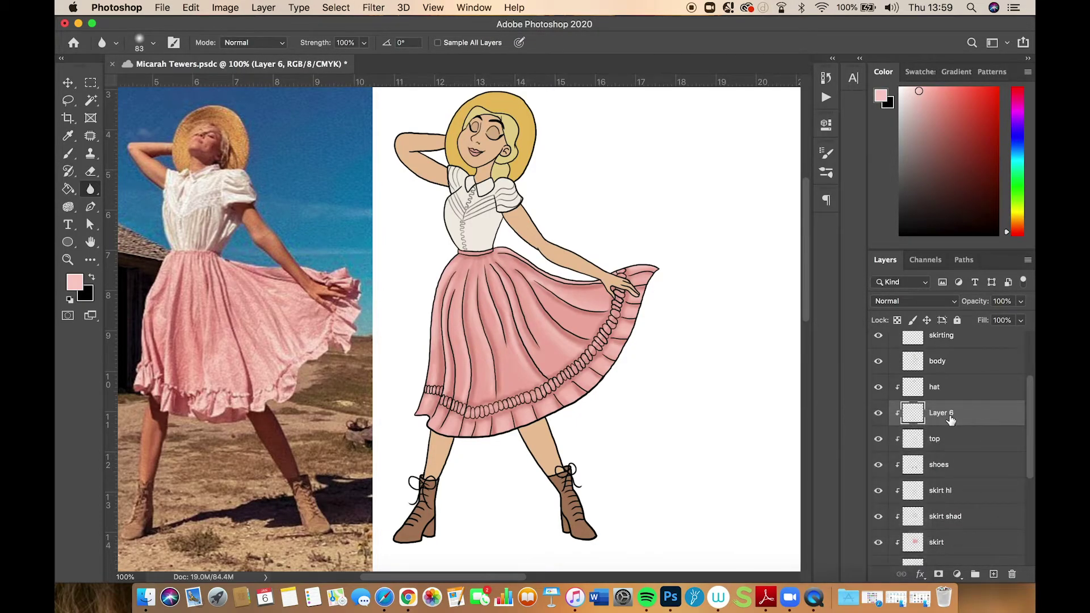
{"action": "double_click", "coordinate": [959, 423]}
{"action": "key", "text": "BackSpace"}
{"action": "type", "text": "top shad"}
{"action": "key", "text": "Return"}
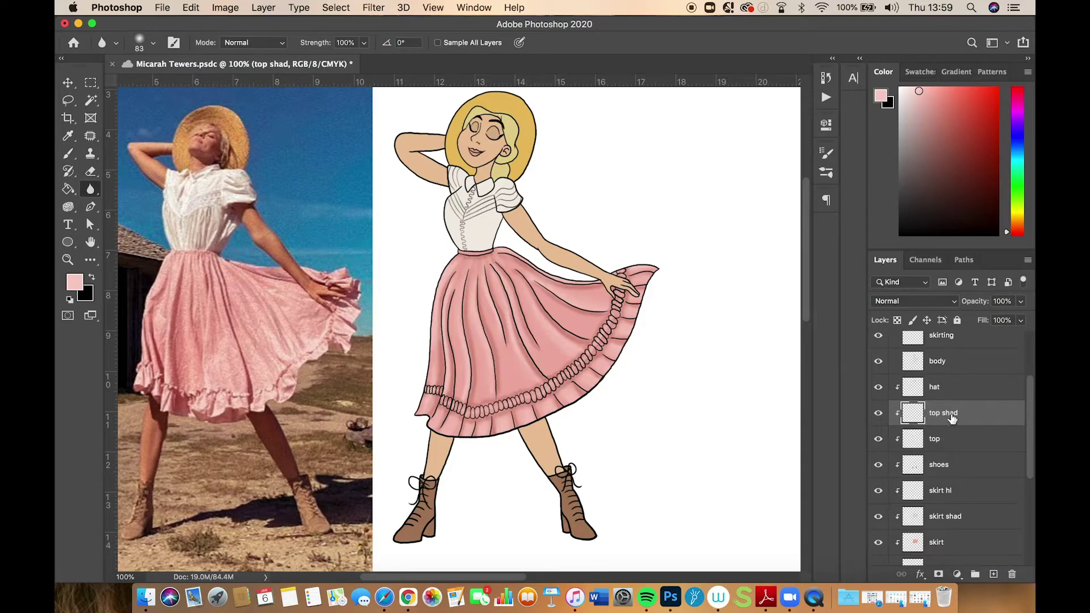
Sample the illustrated blouse's off-white colour and darken it to a light grey for the shading
{"action": "left_click", "coordinate": [71, 136]}
{"action": "left_click_drag", "start_coordinate": [574, 297], "coordinate": [613, 314]}
{"action": "key", "text": "super+plus"}
{"action": "key", "text": "super+plus"}
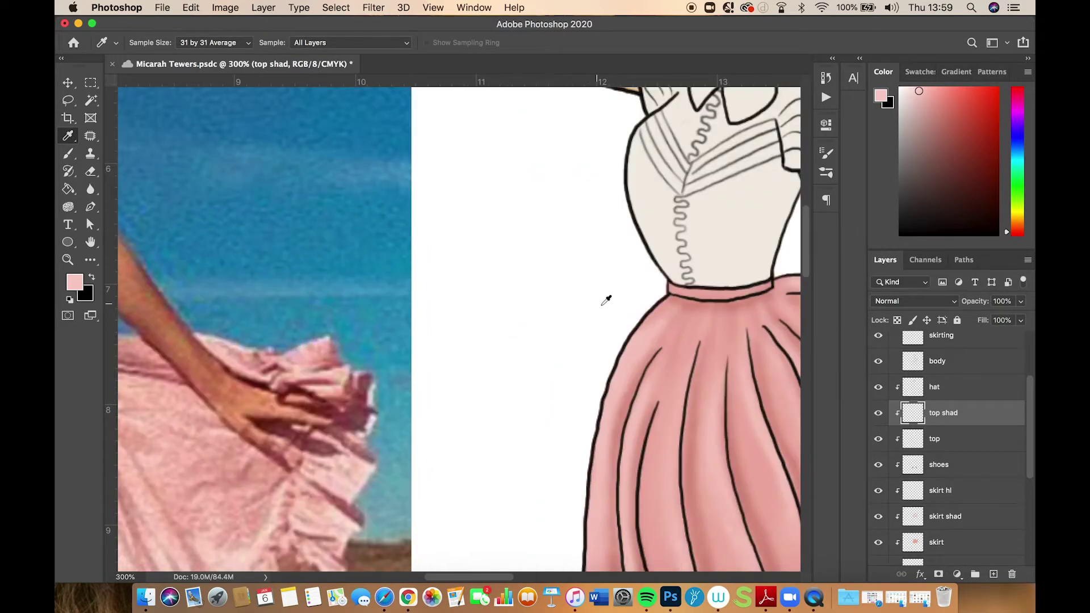
{"action": "key", "text": "super+minus"}
{"action": "scroll", "coordinate": [555, 287], "scroll_direction": "left", "scroll_amount": 5}
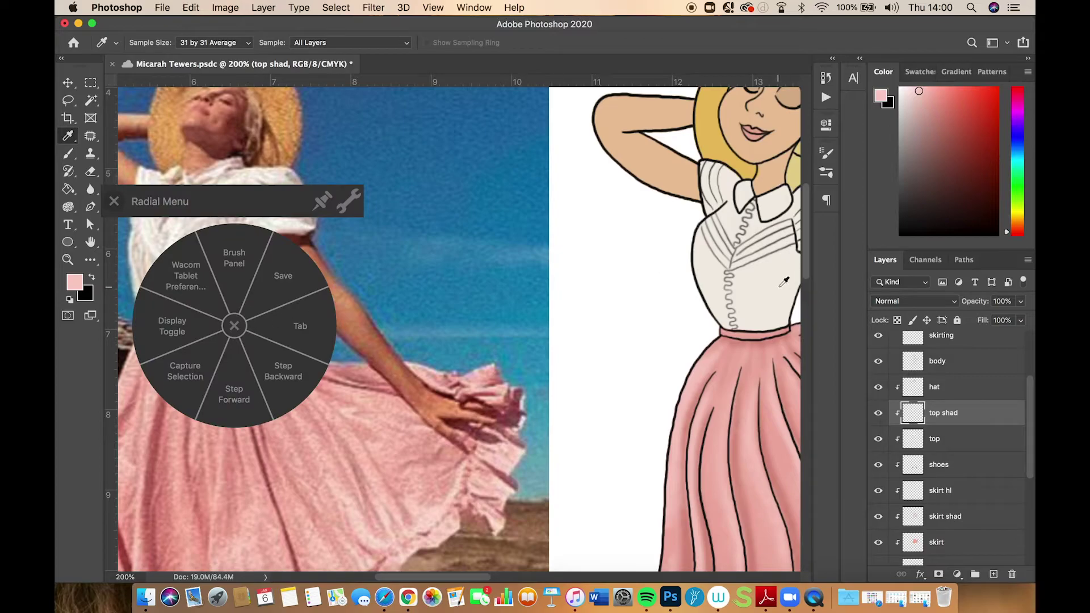
{"action": "left_click", "coordinate": [784, 282]}
{"action": "left_click_drag", "start_coordinate": [907, 95], "coordinate": [904, 117]}
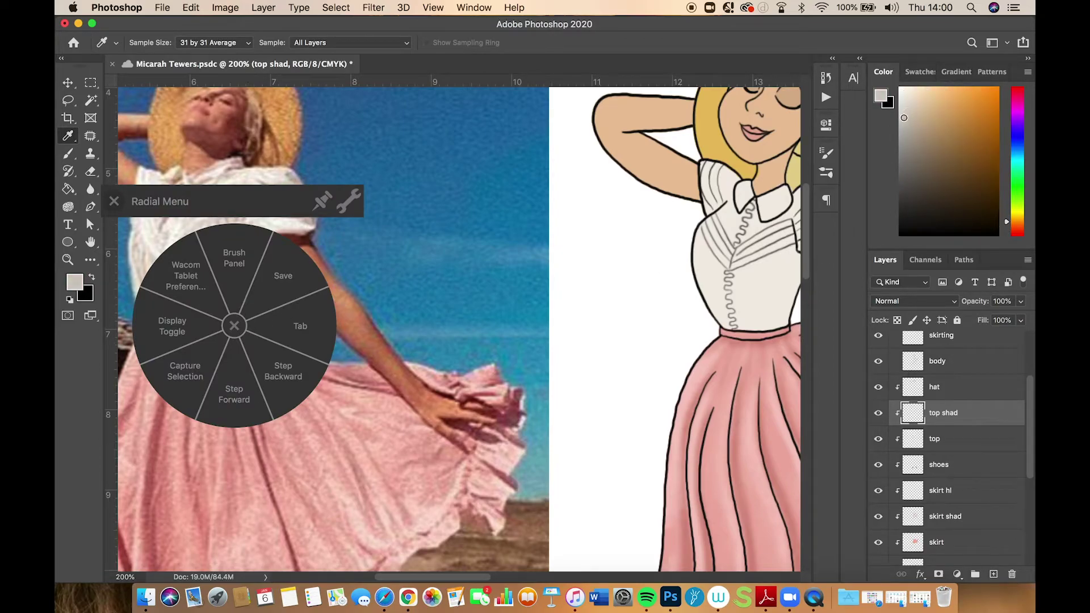
Paint thin light grey fold shading down the blouse's bodice on the top shad layer with a soft 19 px brush
{"action": "left_click", "coordinate": [69, 155]}
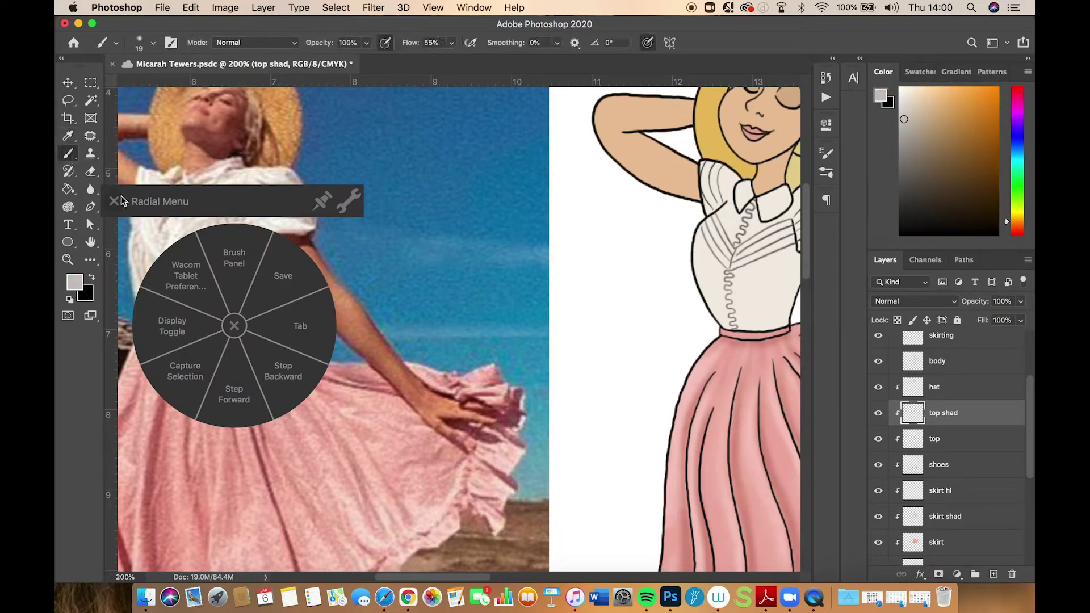
{"action": "left_click", "coordinate": [236, 327]}
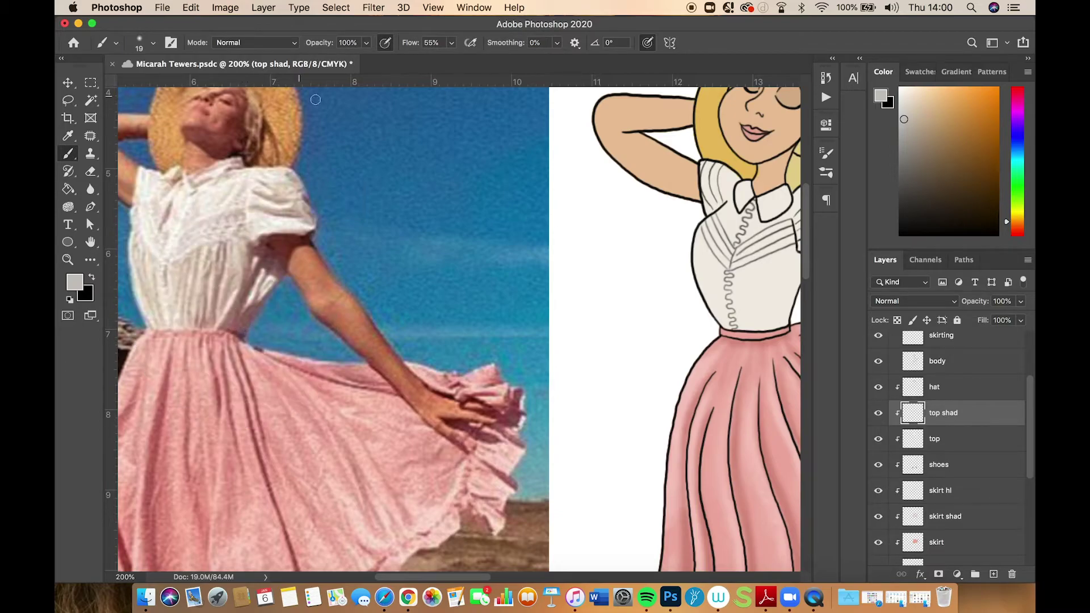
{"action": "left_click", "coordinate": [153, 47]}
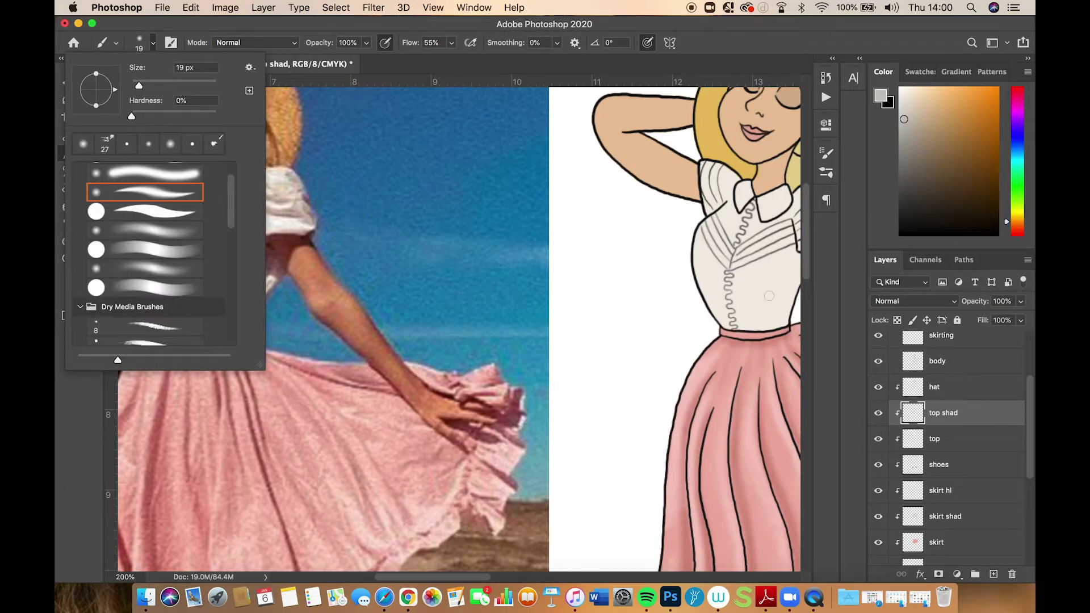
{"action": "left_click", "coordinate": [755, 333]}
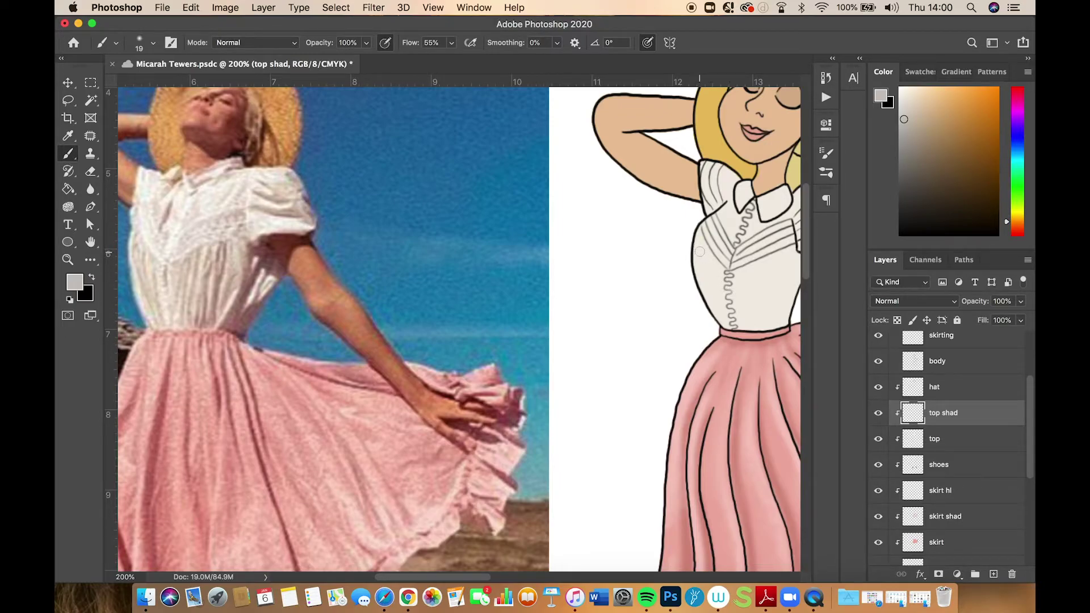
{"action": "mouse_move", "coordinate": [699, 249]}
{"action": "left_mouse_down"}
{"action": "mouse_move", "coordinate": [700, 286]}
{"action": "mouse_move", "coordinate": [722, 323]}
{"action": "left_mouse_up"}
{"action": "key", "text": "super+z"}
{"action": "left_click_drag", "start_coordinate": [708, 260], "coordinate": [719, 316]}
{"action": "left_click_drag", "start_coordinate": [717, 272], "coordinate": [726, 294]}
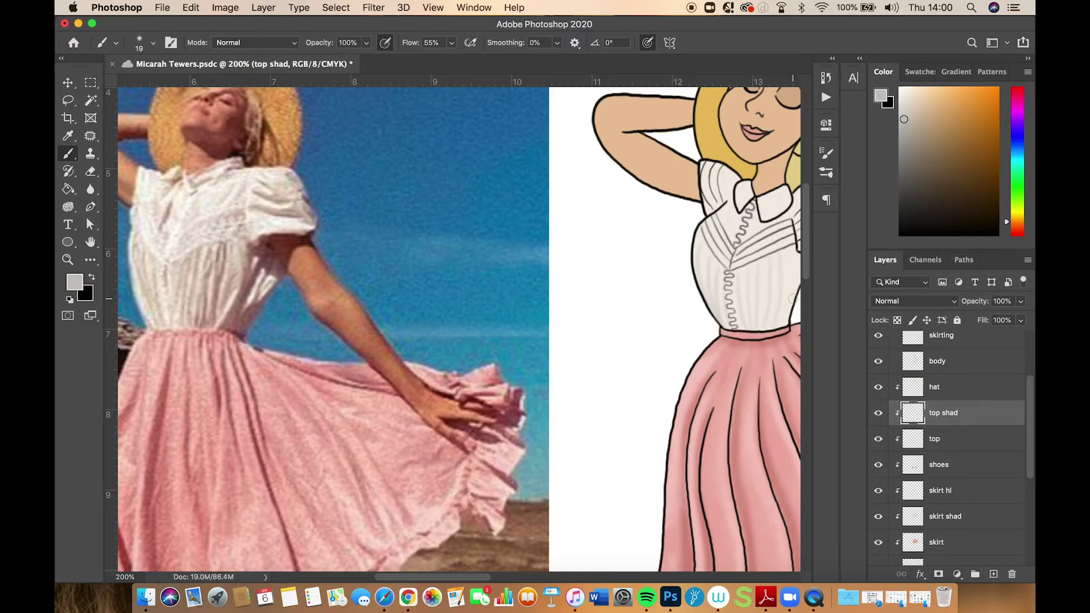
{"action": "key", "text": "super+z"}
{"action": "key", "text": "super+z"}
{"action": "left_click_drag", "start_coordinate": [766, 326], "coordinate": [775, 308]}
{"action": "mouse_move", "coordinate": [773, 308]}
{"action": "left_mouse_down"}
{"action": "mouse_move", "coordinate": [714, 325]}
{"action": "mouse_move", "coordinate": [764, 325]}
{"action": "left_mouse_up"}
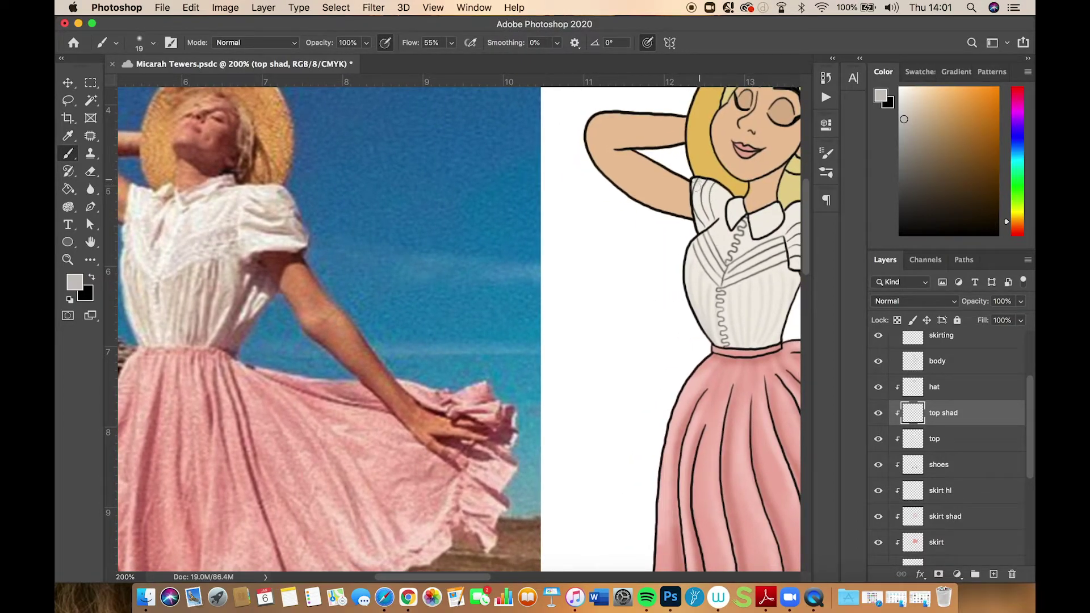
Paint light grey shading along the sleeve pleats, under the collar and along the blouse's yoke pleats on the top shad layer
{"action": "mouse_move", "coordinate": [696, 185]}
{"action": "left_mouse_down"}
{"action": "mouse_move", "coordinate": [696, 213]}
{"action": "mouse_move", "coordinate": [707, 189]}
{"action": "mouse_move", "coordinate": [703, 211]}
{"action": "mouse_move", "coordinate": [725, 209]}
{"action": "left_mouse_up"}
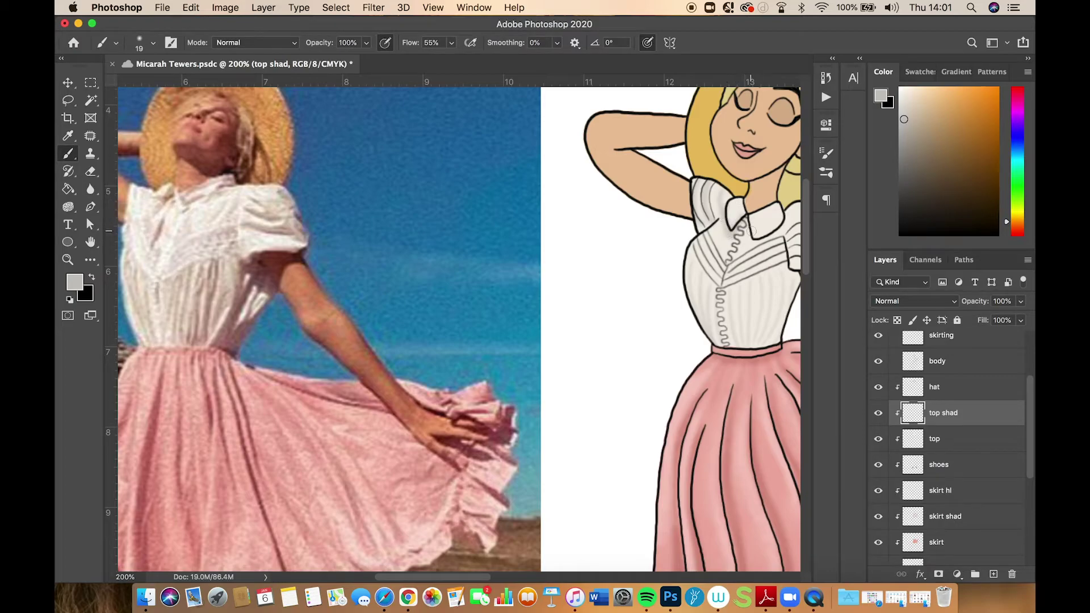
{"action": "mouse_move", "coordinate": [747, 221]}
{"action": "left_mouse_down"}
{"action": "mouse_move", "coordinate": [746, 246]}
{"action": "mouse_move", "coordinate": [776, 232]}
{"action": "left_mouse_up"}
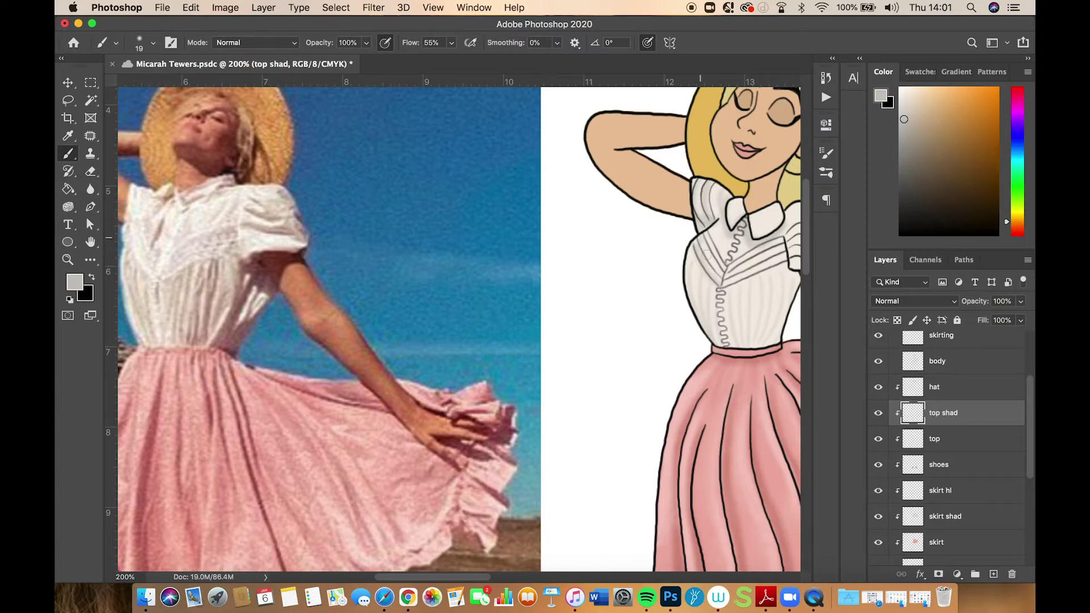
{"action": "mouse_move", "coordinate": [706, 254]}
{"action": "left_mouse_down"}
{"action": "mouse_move", "coordinate": [705, 241]}
{"action": "mouse_move", "coordinate": [788, 239]}
{"action": "left_mouse_up"}
{"action": "left_click_drag", "start_coordinate": [737, 271], "coordinate": [782, 251]}
{"action": "left_click_drag", "start_coordinate": [728, 282], "coordinate": [789, 260]}
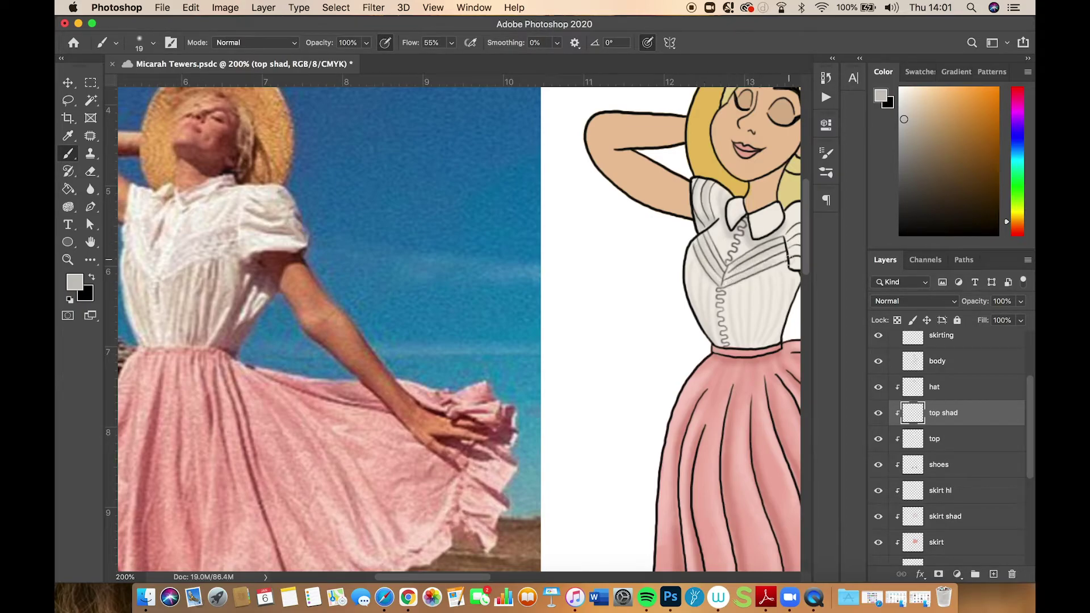
{"action": "scroll", "coordinate": [758, 279], "scroll_direction": "right", "scroll_amount": 5}
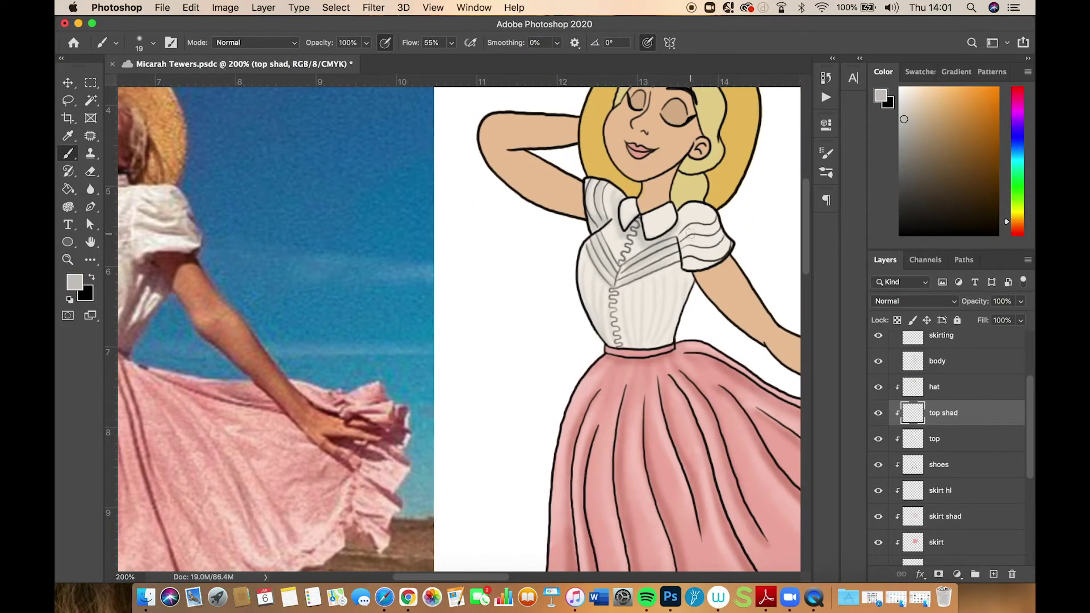
{"action": "mouse_move", "coordinate": [682, 235]}
{"action": "left_mouse_down"}
{"action": "mouse_move", "coordinate": [715, 217]}
{"action": "mouse_move", "coordinate": [696, 242]}
{"action": "mouse_move", "coordinate": [713, 239]}
{"action": "left_mouse_up"}
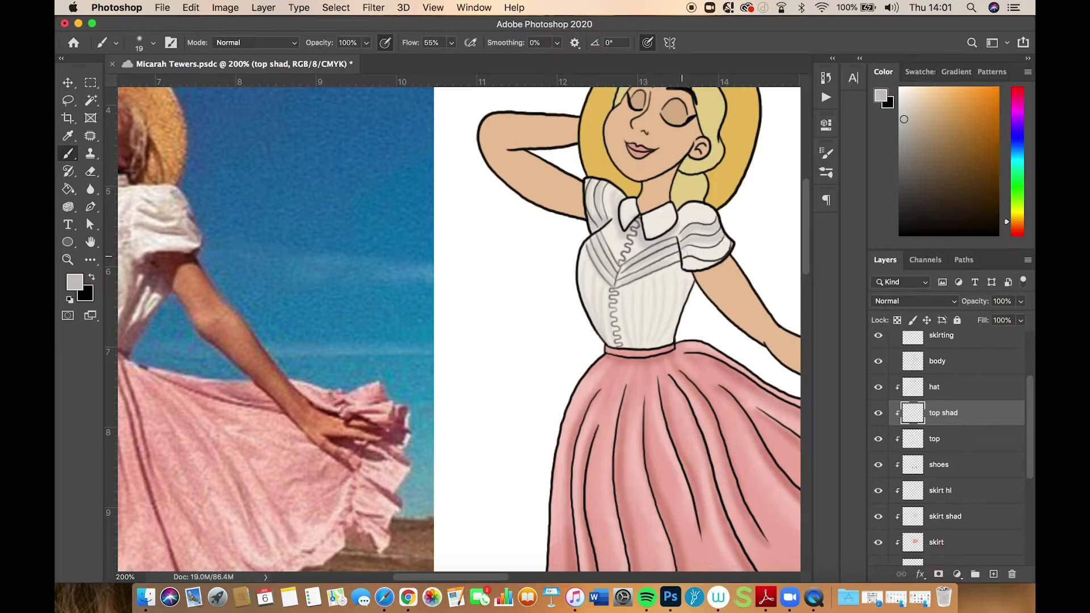
{"action": "mouse_move", "coordinate": [682, 256]}
{"action": "left_mouse_down"}
{"action": "mouse_move", "coordinate": [726, 241]}
{"action": "mouse_move", "coordinate": [703, 264]}
{"action": "mouse_move", "coordinate": [725, 259]}
{"action": "left_mouse_up"}
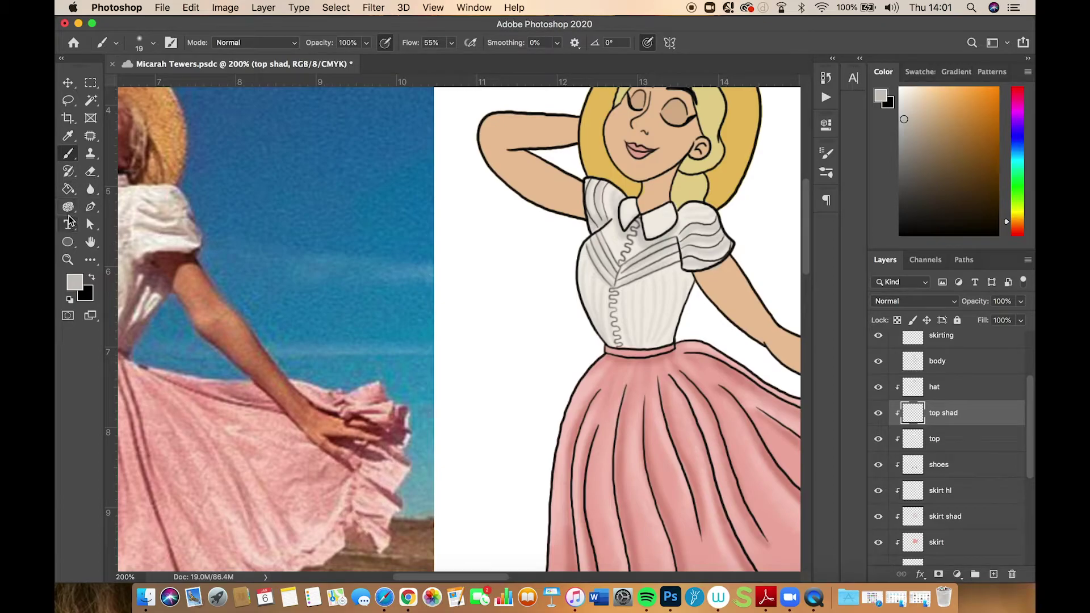
Soften the light grey bodice, yoke and sleeve shading with the 83 px Blur tool
{"action": "left_click", "coordinate": [90, 189]}
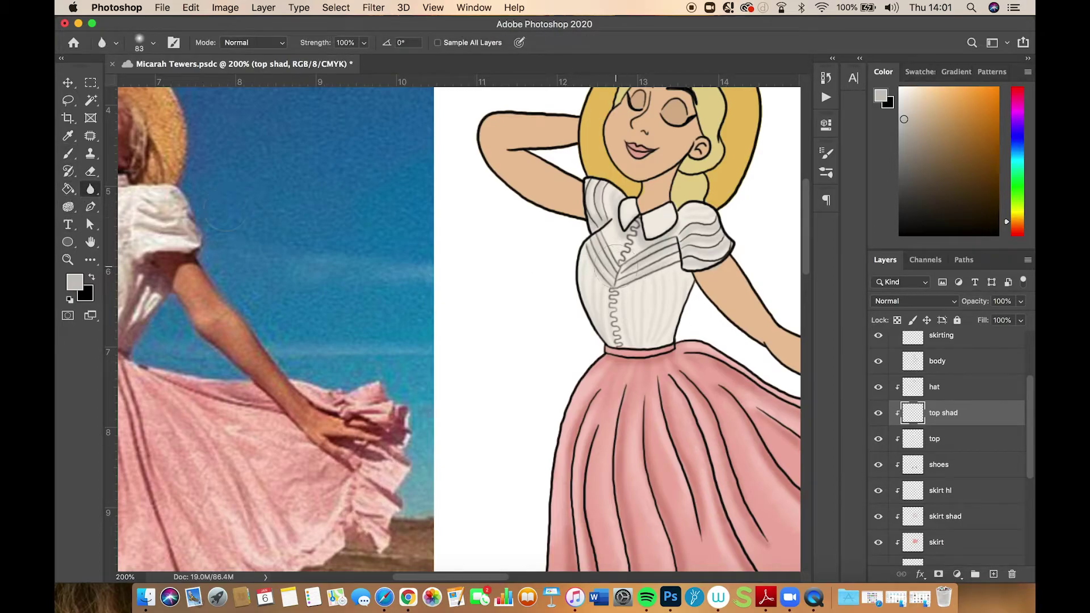
{"action": "mouse_move", "coordinate": [616, 267]}
{"action": "left_mouse_down"}
{"action": "mouse_move", "coordinate": [611, 314]}
{"action": "mouse_move", "coordinate": [594, 288]}
{"action": "mouse_move", "coordinate": [594, 262]}
{"action": "mouse_move", "coordinate": [608, 325]}
{"action": "mouse_move", "coordinate": [614, 285]}
{"action": "mouse_move", "coordinate": [645, 342]}
{"action": "mouse_move", "coordinate": [665, 288]}
{"action": "mouse_move", "coordinate": [673, 282]}
{"action": "mouse_move", "coordinate": [673, 337]}
{"action": "mouse_move", "coordinate": [690, 299]}
{"action": "left_mouse_up"}
{"action": "mouse_move", "coordinate": [699, 263]}
{"action": "left_mouse_down"}
{"action": "mouse_move", "coordinate": [668, 244]}
{"action": "mouse_move", "coordinate": [627, 274]}
{"action": "mouse_move", "coordinate": [603, 241]}
{"action": "mouse_move", "coordinate": [621, 227]}
{"action": "mouse_move", "coordinate": [641, 233]}
{"action": "left_mouse_up"}
{"action": "left_click", "coordinate": [90, 171]}
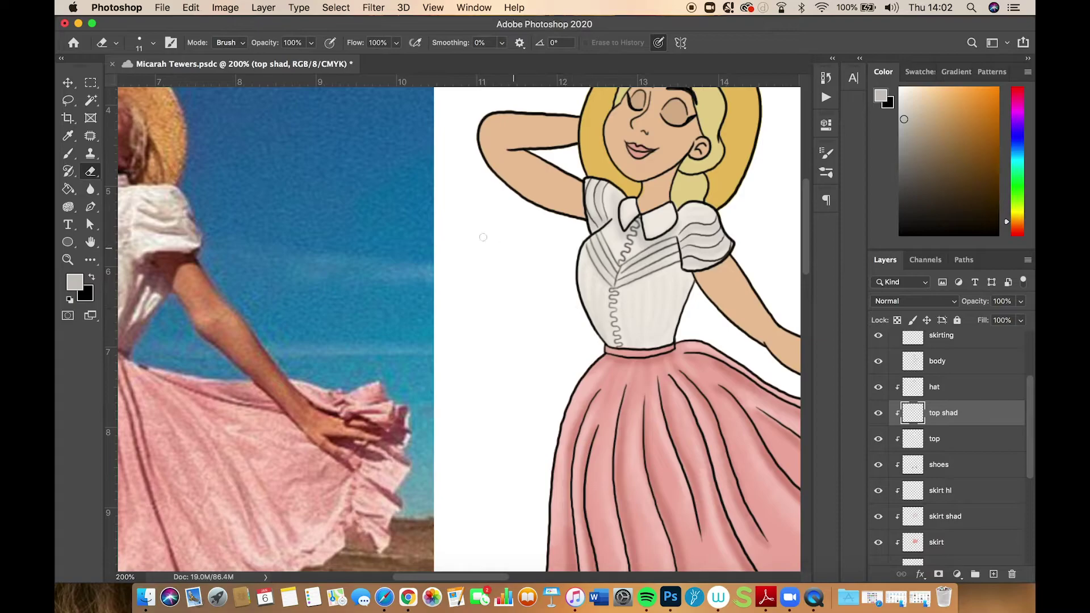
Add a new clipped layer above top shad and choose a darker grey for painting
{"action": "left_click", "coordinate": [68, 154]}
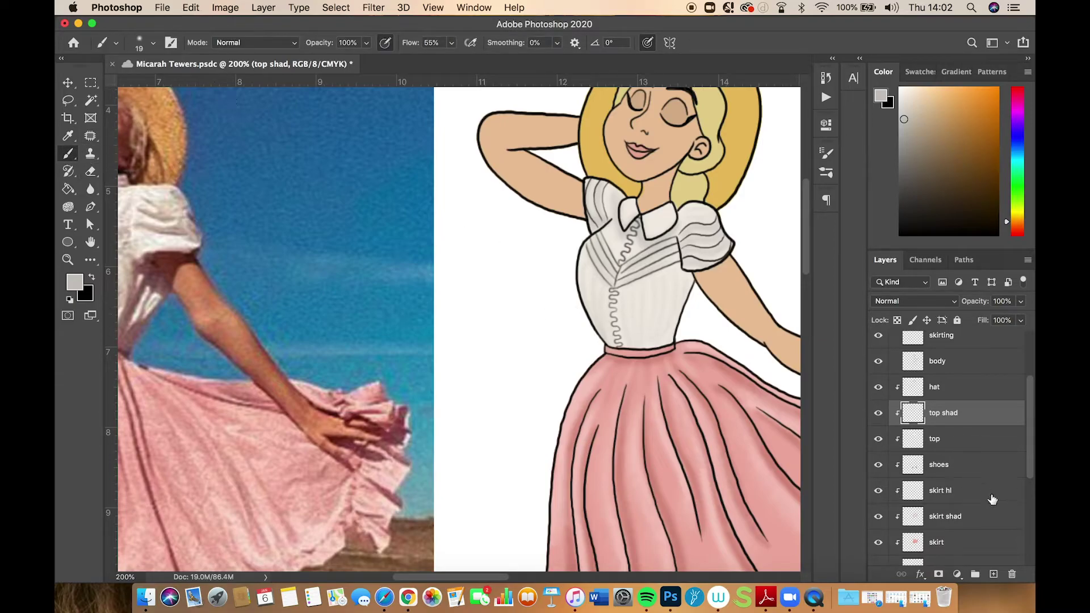
{"action": "left_click", "coordinate": [994, 574]}
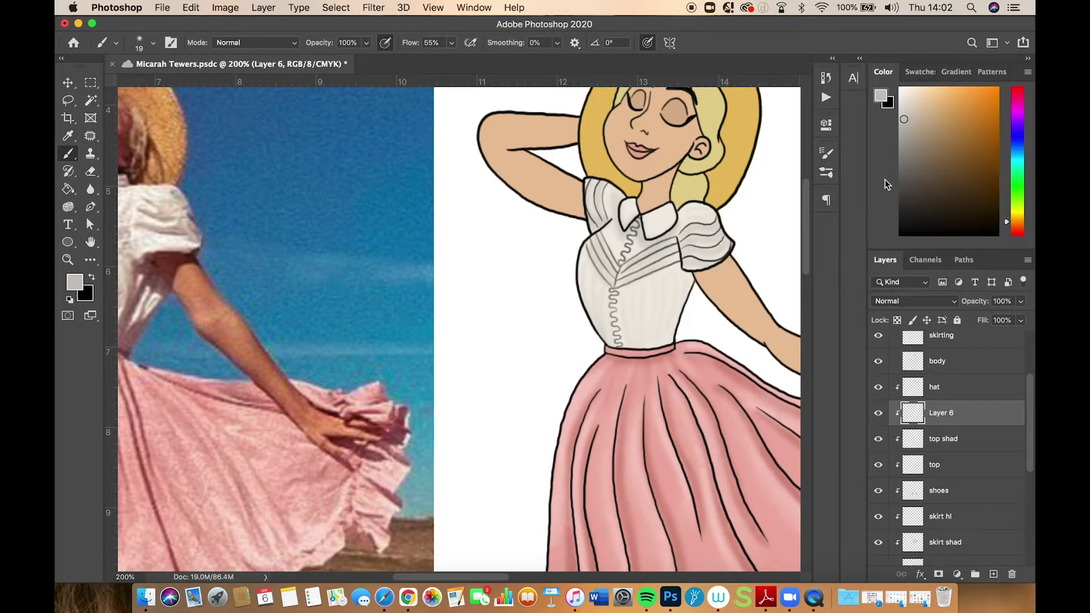
{"action": "left_click_drag", "start_coordinate": [906, 137], "coordinate": [903, 149]}
{"action": "left_click", "coordinate": [900, 165]}
Paint darker grey shadows under the sleeve, down the bodice's side and beneath the collar with the soft 19 px brush
{"action": "mouse_move", "coordinate": [617, 325]}
{"action": "left_mouse_down"}
{"action": "mouse_move", "coordinate": [744, 326]}
{"action": "mouse_move", "coordinate": [668, 325]}
{"action": "left_mouse_up"}
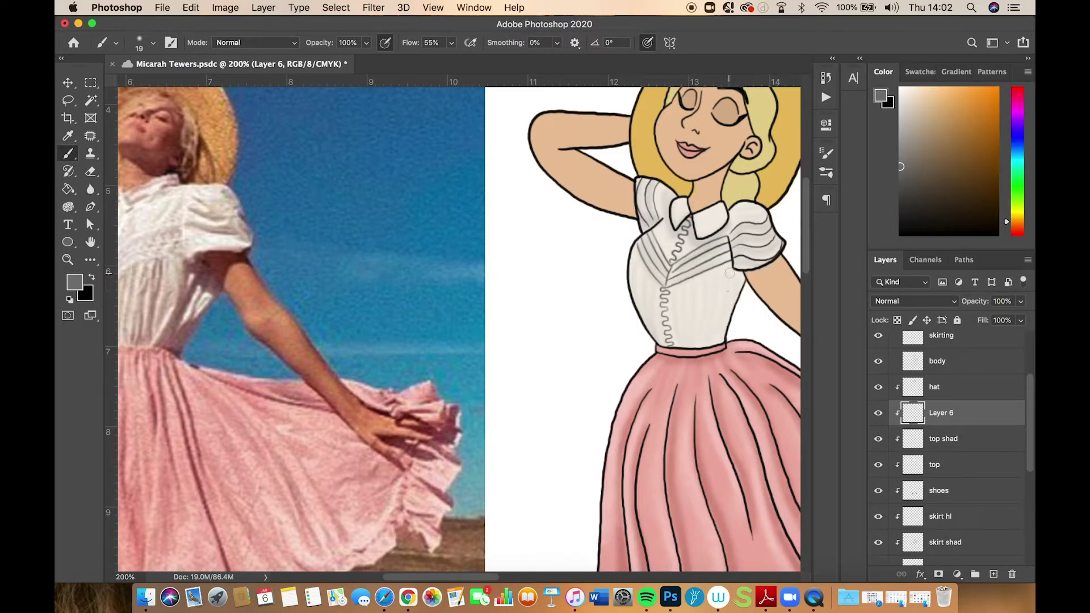
{"action": "mouse_move", "coordinate": [732, 262]}
{"action": "left_mouse_down"}
{"action": "mouse_move", "coordinate": [711, 347]}
{"action": "mouse_move", "coordinate": [734, 287]}
{"action": "mouse_move", "coordinate": [725, 338]}
{"action": "mouse_move", "coordinate": [744, 272]}
{"action": "left_mouse_up"}
{"action": "left_click_drag", "start_coordinate": [727, 261], "coordinate": [726, 268]}
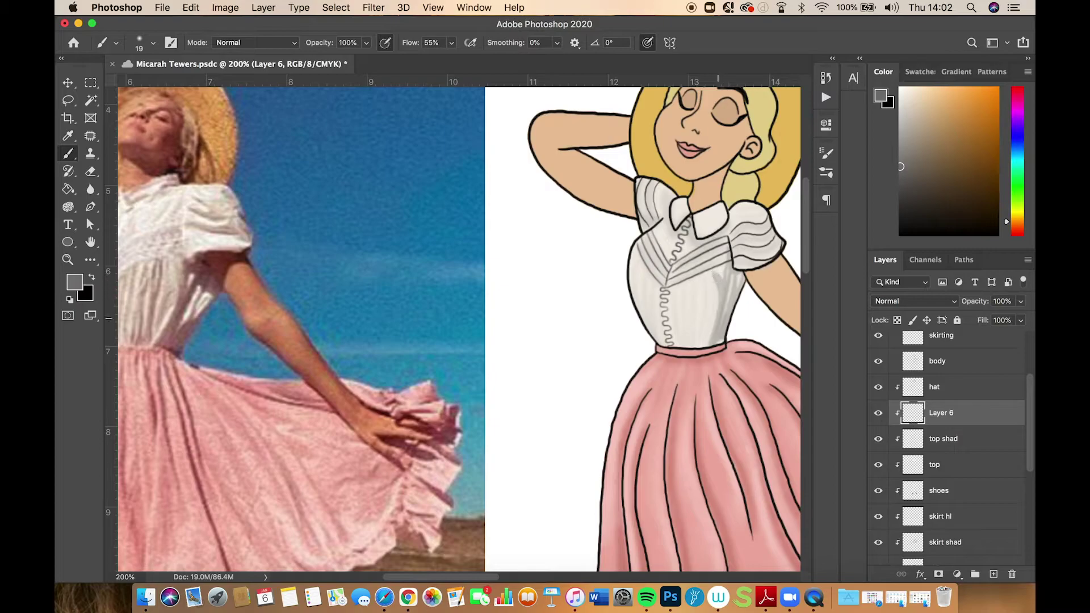
{"action": "left_click_drag", "start_coordinate": [722, 340], "coordinate": [729, 332]}
{"action": "mouse_move", "coordinate": [690, 218]}
{"action": "left_mouse_down"}
{"action": "mouse_move", "coordinate": [672, 228]}
{"action": "mouse_move", "coordinate": [674, 198]}
{"action": "mouse_move", "coordinate": [694, 241]}
{"action": "mouse_move", "coordinate": [721, 224]}
{"action": "mouse_move", "coordinate": [708, 221]}
{"action": "left_mouse_up"}
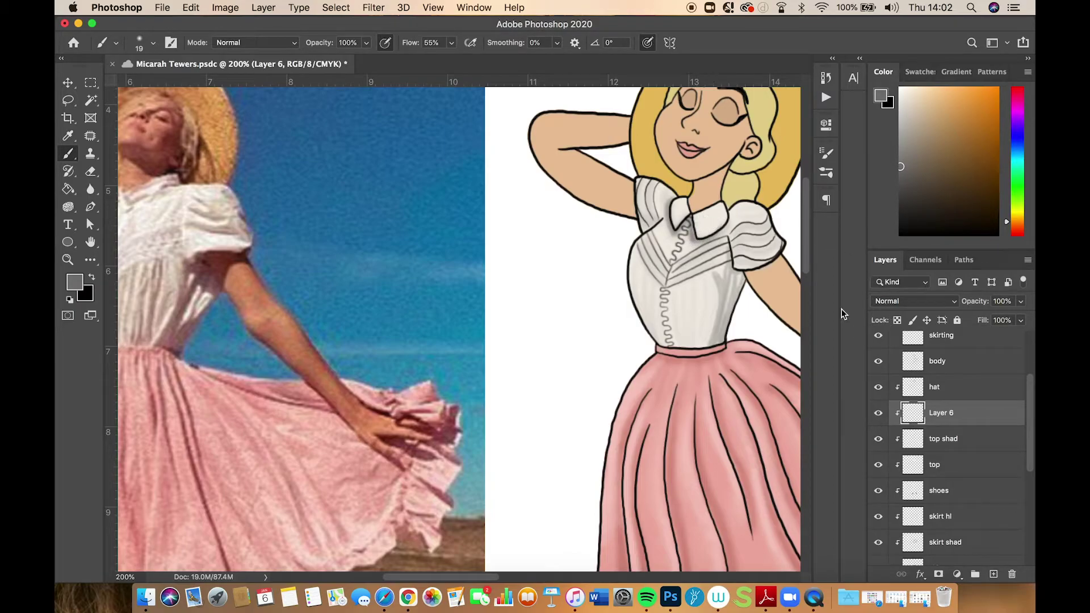
Blend the darker bodice shadows with the 83 px Blur tool and save the document
{"action": "left_click", "coordinate": [91, 191]}
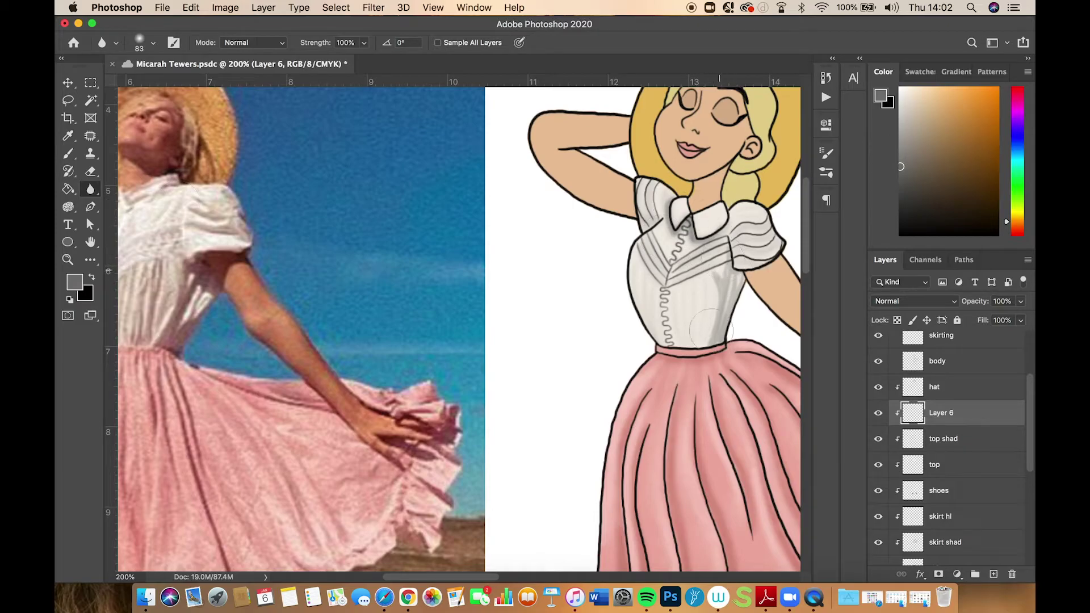
{"action": "mouse_move", "coordinate": [712, 330]}
{"action": "left_mouse_down"}
{"action": "mouse_move", "coordinate": [732, 321]}
{"action": "mouse_move", "coordinate": [740, 222]}
{"action": "mouse_move", "coordinate": [753, 318]}
{"action": "left_mouse_up"}
{"action": "key", "text": "cmd+s"}
Erase the grey shading that spills onto the collar with a soft 11 px Eraser
{"action": "left_click", "coordinate": [91, 171]}
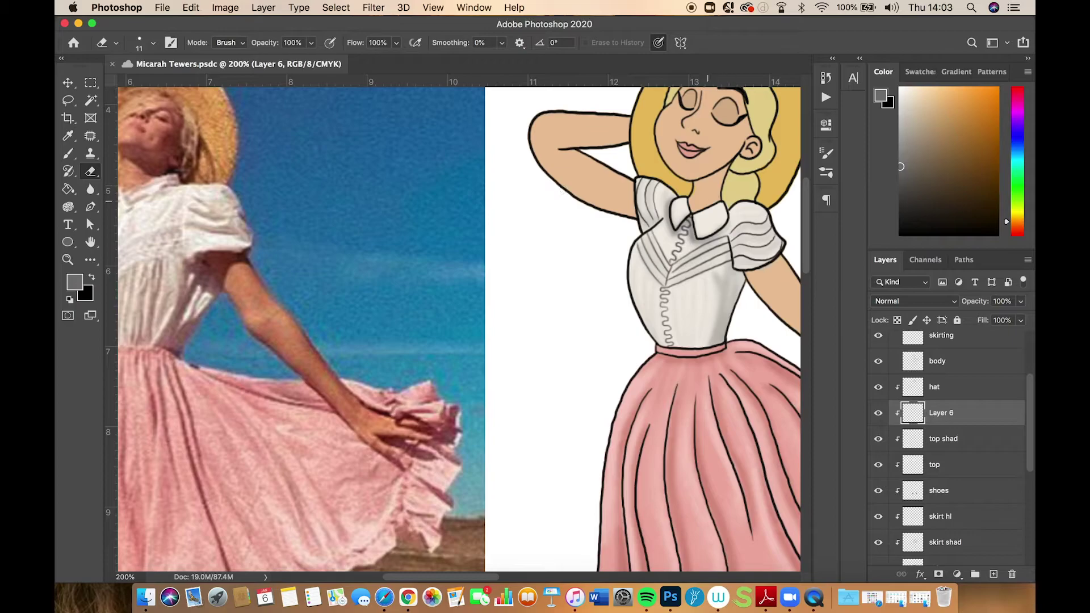
{"action": "left_click_drag", "start_coordinate": [679, 211], "coordinate": [675, 208]}
{"action": "scroll", "coordinate": [734, 264], "scroll_direction": "up", "scroll_amount": 1}
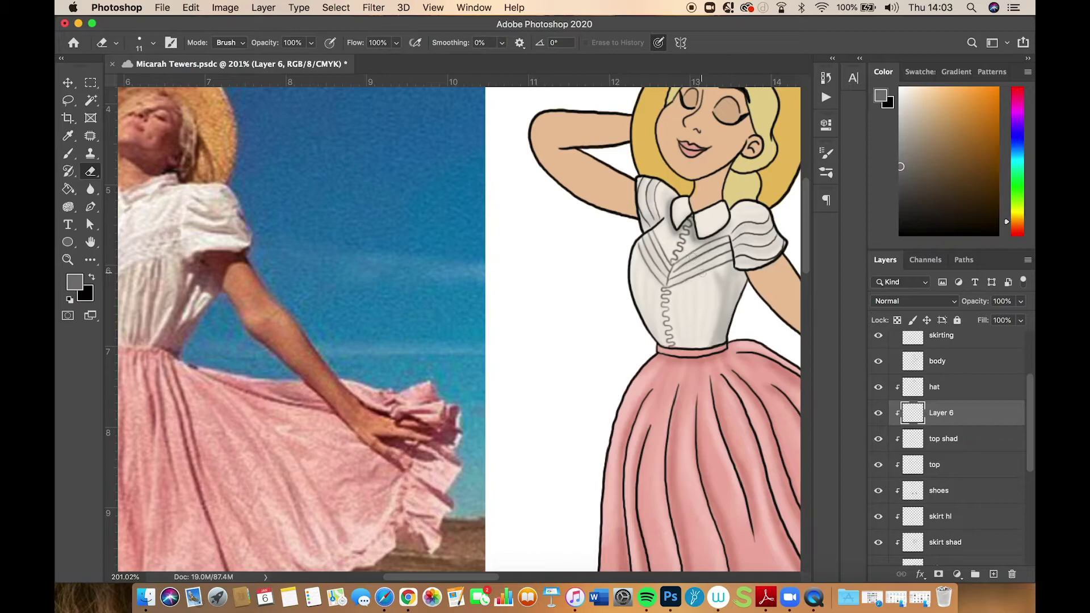
Try to trim the darker shading beneath the sleeve with a soft 11 px Eraser
{"action": "left_click_drag", "start_coordinate": [731, 276], "coordinate": [732, 278]}
{"action": "key", "text": "super+z"}
{"action": "left_click", "coordinate": [153, 43]}
{"action": "left_click", "coordinate": [158, 212]}
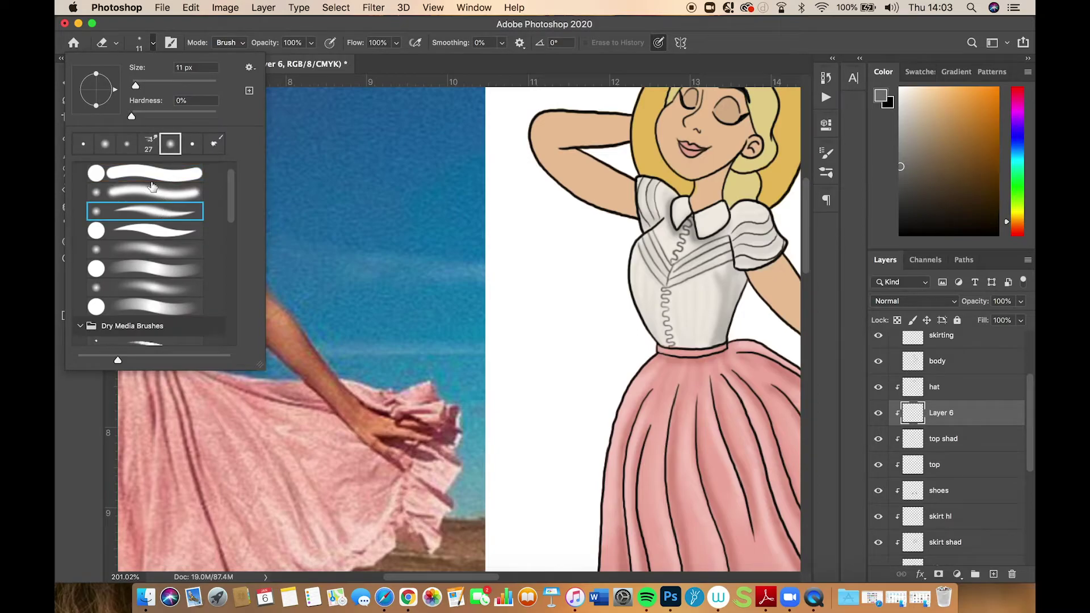
{"action": "left_click_drag", "start_coordinate": [732, 276], "coordinate": [734, 291]}
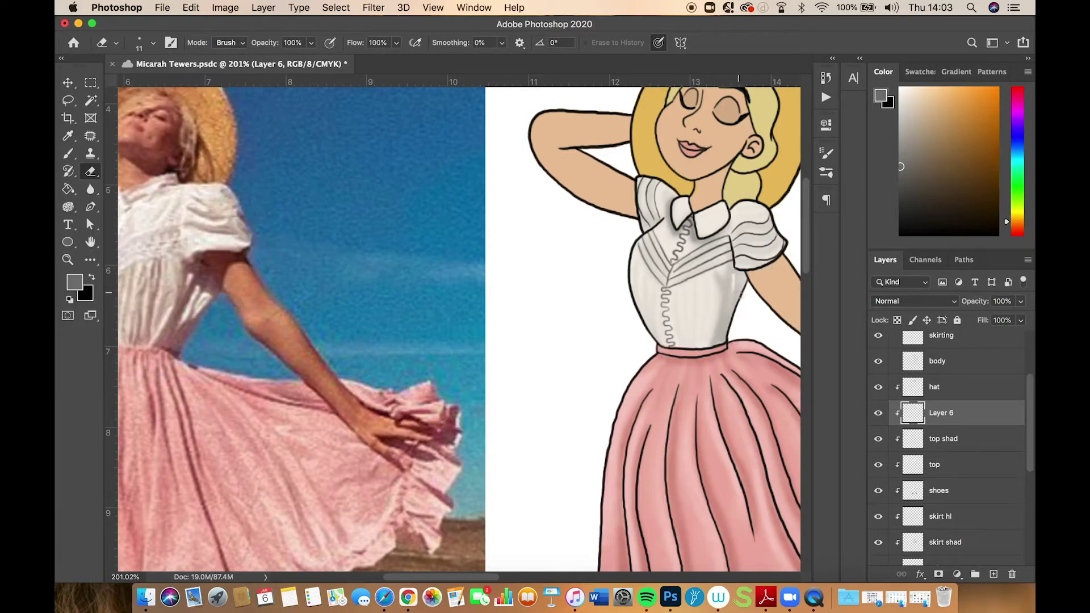
{"action": "key", "text": "super+z"}
{"action": "mouse_move", "coordinate": [735, 293]}
{"action": "left_mouse_down"}
{"action": "mouse_move", "coordinate": [726, 327]}
{"action": "mouse_move", "coordinate": [731, 314]}
{"action": "left_mouse_up"}
{"action": "key", "text": "super+z"}
Select the Blur tool and lower the opacity of Layer 6 to 48%
{"action": "left_click", "coordinate": [90, 189]}
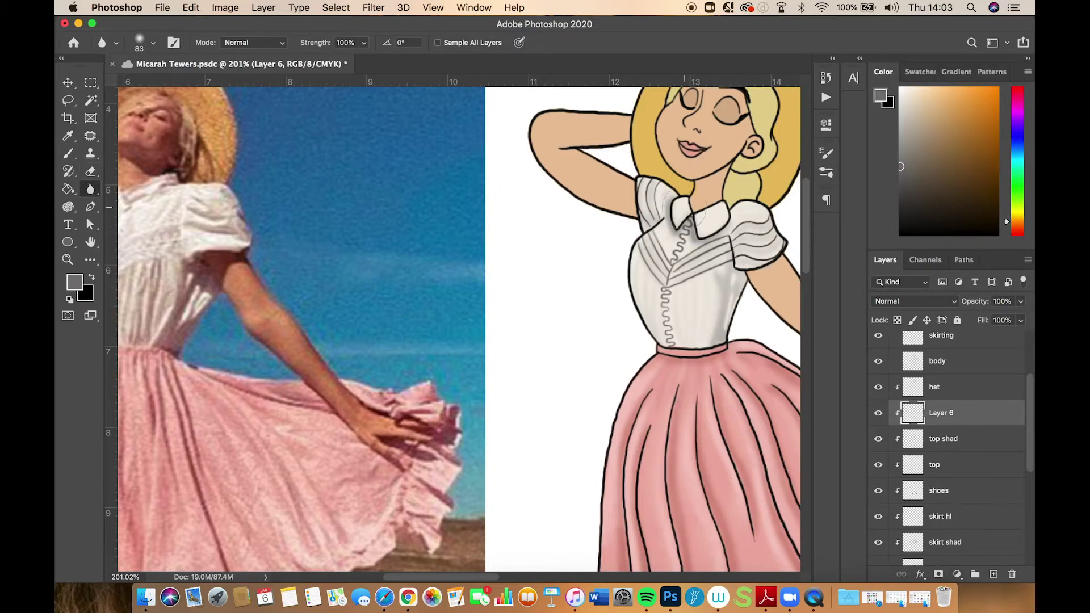
{"action": "left_click", "coordinate": [1021, 301]}
{"action": "mouse_move", "coordinate": [1022, 317]}
{"action": "left_mouse_down"}
{"action": "mouse_move", "coordinate": [977, 321]}
{"action": "mouse_move", "coordinate": [988, 316]}
{"action": "left_mouse_up"}
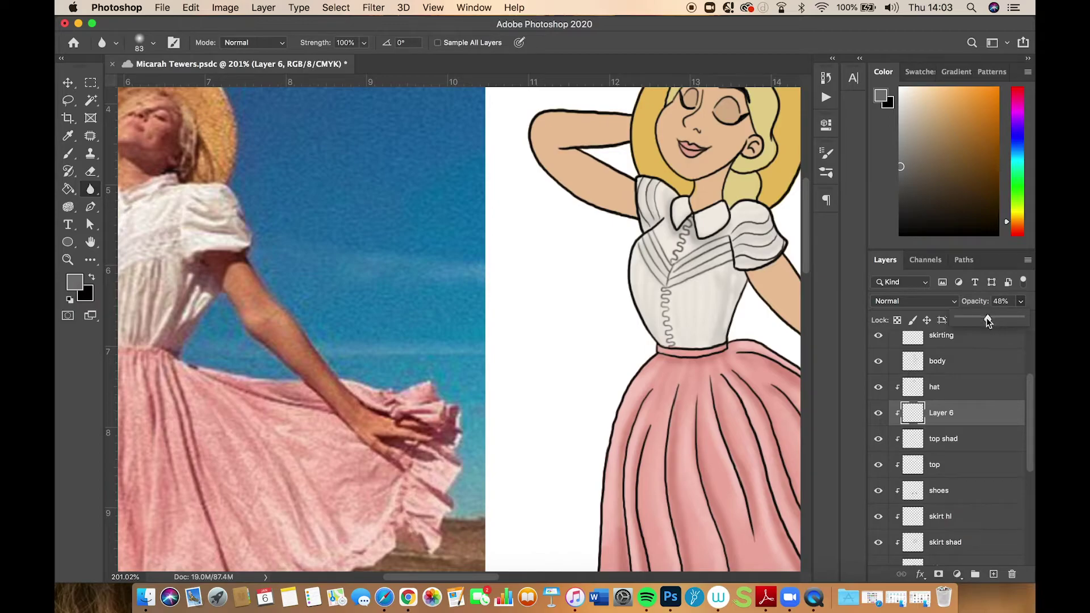
Lower the top shad layer's opacity to slightly below 73%
{"action": "left_click", "coordinate": [934, 443]}
{"action": "left_click", "coordinate": [1020, 320]}
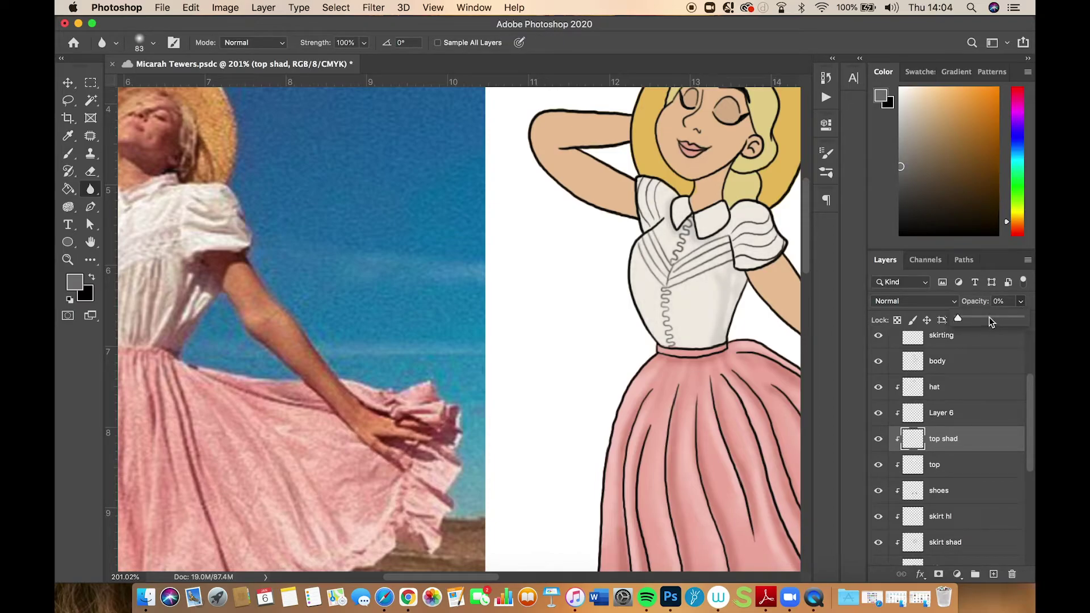
{"action": "left_click", "coordinate": [990, 318]}
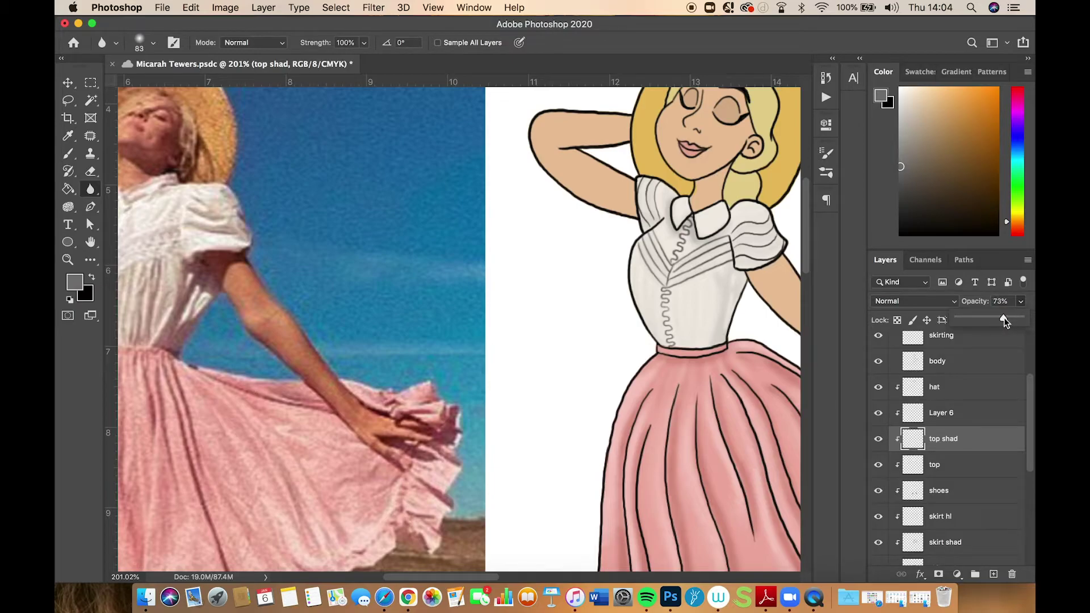
{"action": "left_click_drag", "start_coordinate": [1004, 319], "coordinate": [1001, 318]}
Add a new clipped layer directly above top shad and choose a hard-edged tapering 19 px brush
{"action": "left_click", "coordinate": [993, 575]}
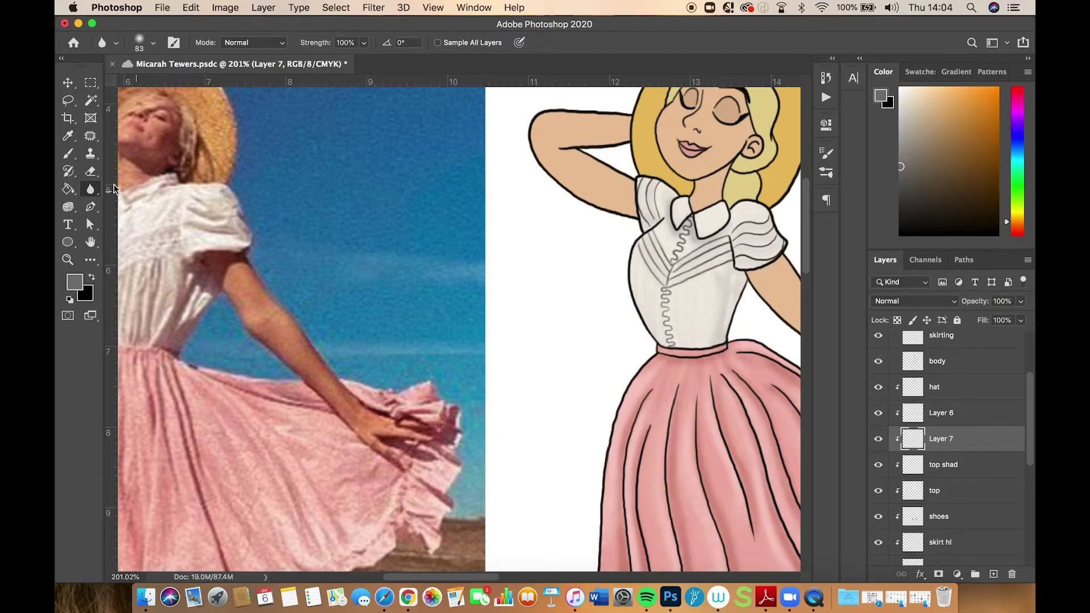
{"action": "left_click", "coordinate": [68, 153]}
{"action": "left_click", "coordinate": [153, 42]}
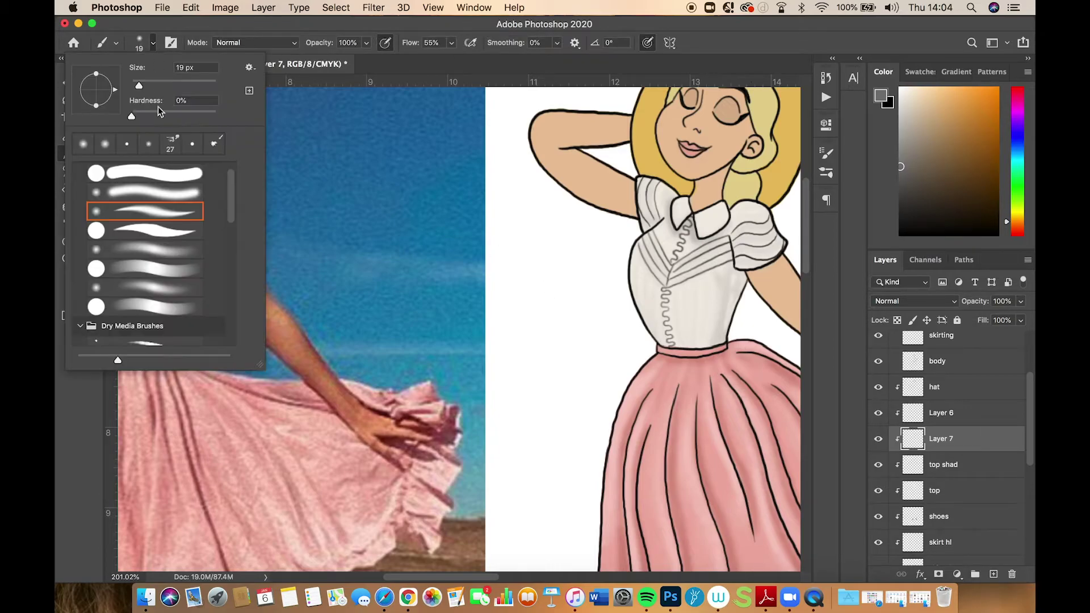
{"action": "left_click", "coordinate": [175, 234]}
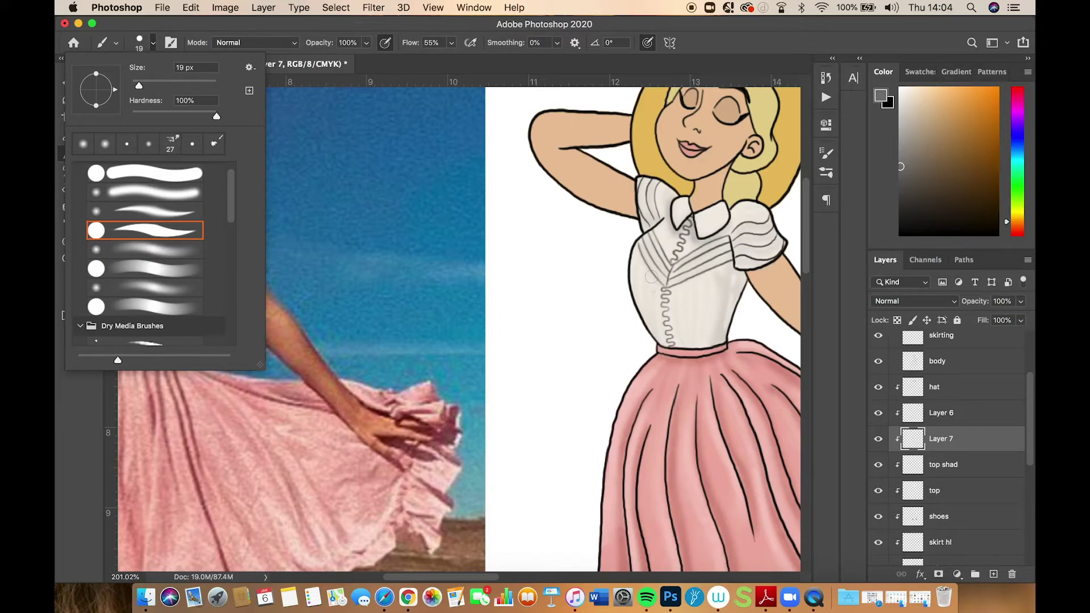
{"action": "left_click_drag", "start_coordinate": [651, 278], "coordinate": [655, 320]}
{"action": "key", "text": "super+z"}
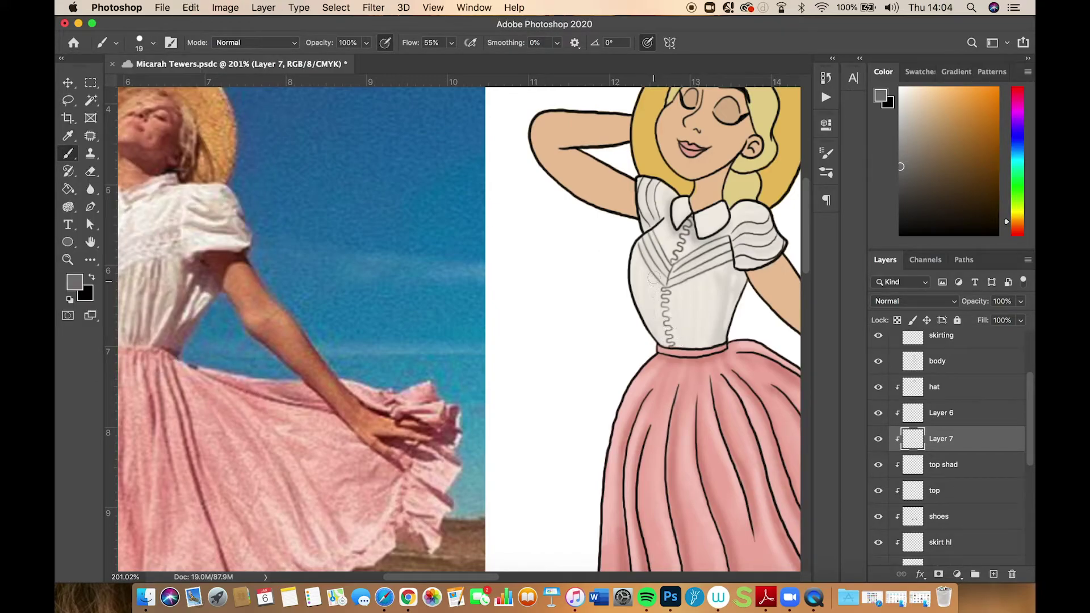
{"action": "left_click_drag", "start_coordinate": [663, 334], "coordinate": [718, 330]}
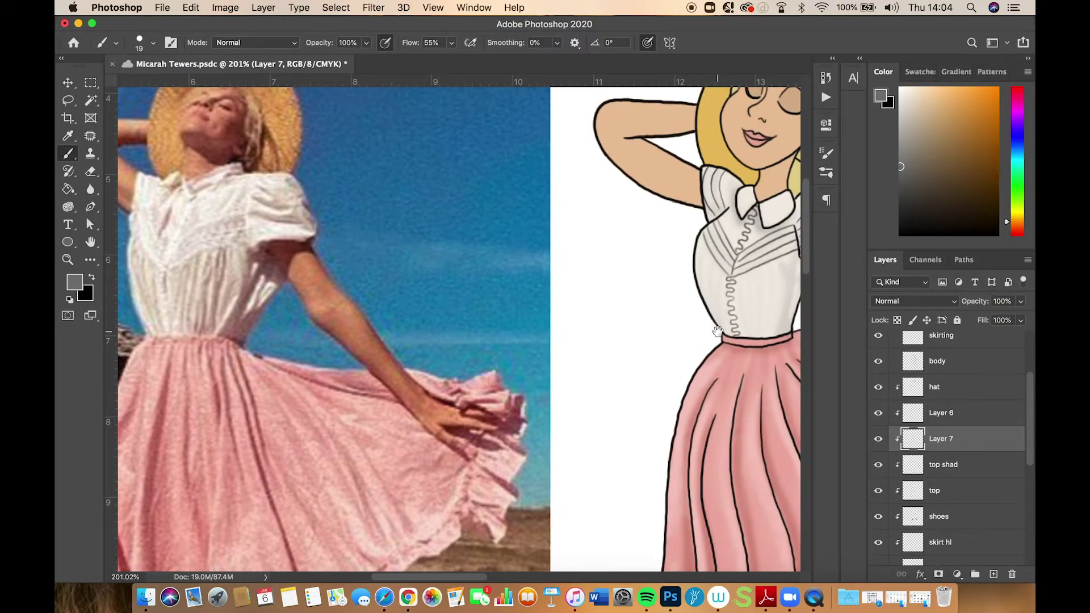
{"action": "scroll", "coordinate": [706, 328], "scroll_direction": "right", "scroll_amount": 3}
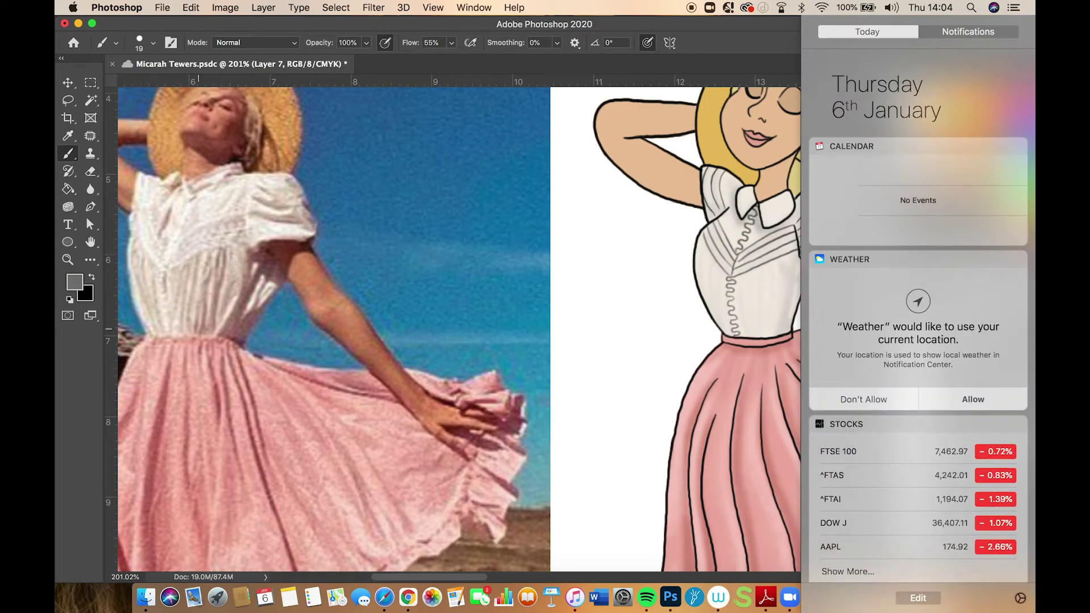
{"action": "left_click", "coordinate": [231, 338]}
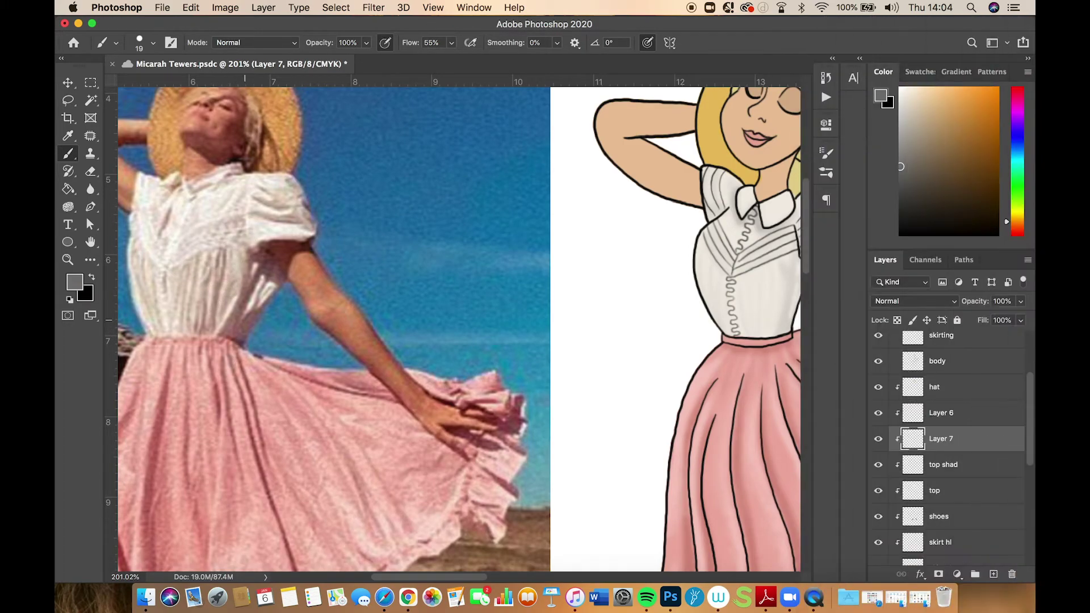
{"action": "key", "text": "super+z"}
Paint thin grey vertical fold lines across the blouse's bodice on Layer 7 with the hard 19 px brush
{"action": "left_click_drag", "start_coordinate": [717, 274], "coordinate": [727, 326]}
{"action": "mouse_move", "coordinate": [710, 269]}
{"action": "left_mouse_down"}
{"action": "mouse_move", "coordinate": [718, 313]}
{"action": "mouse_move", "coordinate": [705, 256]}
{"action": "mouse_move", "coordinate": [727, 341]}
{"action": "left_mouse_up"}
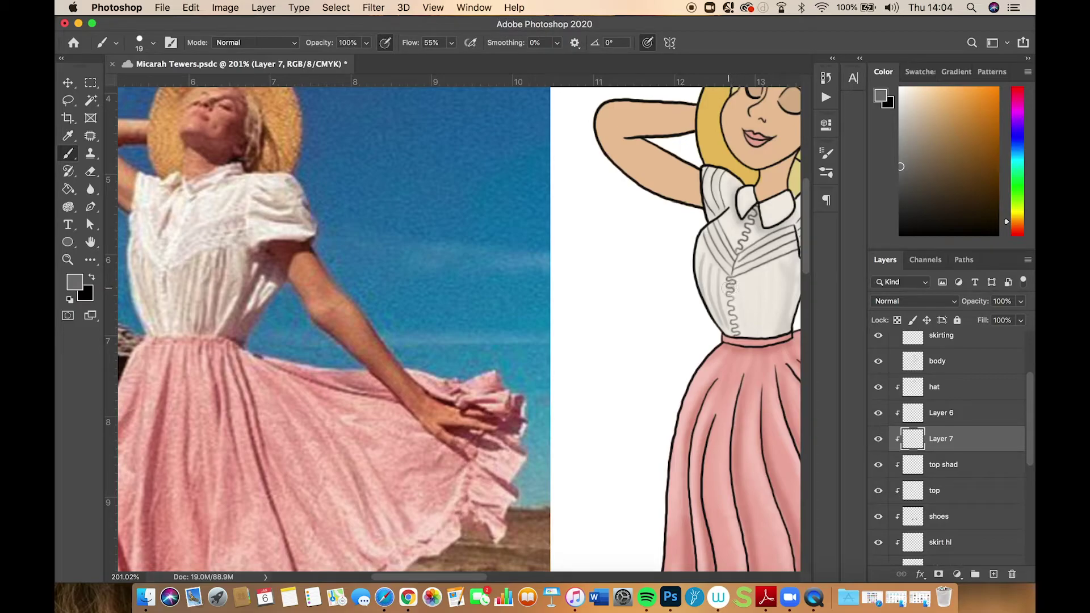
{"action": "left_click_drag", "start_coordinate": [730, 298], "coordinate": [741, 331]}
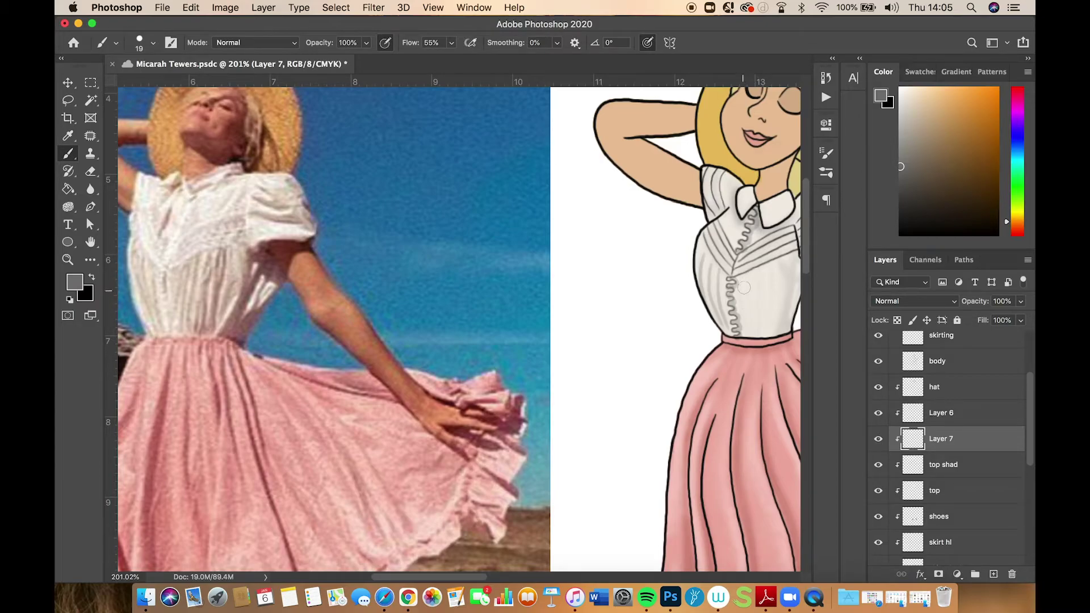
{"action": "left_click_drag", "start_coordinate": [748, 277], "coordinate": [756, 325]}
{"action": "key", "text": "super+z"}
{"action": "left_click_drag", "start_coordinate": [765, 273], "coordinate": [765, 325]}
{"action": "mouse_move", "coordinate": [773, 262]}
{"action": "left_mouse_down"}
{"action": "mouse_move", "coordinate": [781, 323]}
{"action": "mouse_move", "coordinate": [790, 312]}
{"action": "mouse_move", "coordinate": [771, 331]}
{"action": "mouse_move", "coordinate": [770, 261]}
{"action": "left_mouse_up"}
{"action": "key", "text": "super+z"}
{"action": "scroll", "coordinate": [779, 306], "scroll_direction": "right", "scroll_amount": 3}
{"action": "scroll", "coordinate": [778, 307], "scroll_direction": "up", "scroll_amount": 1}
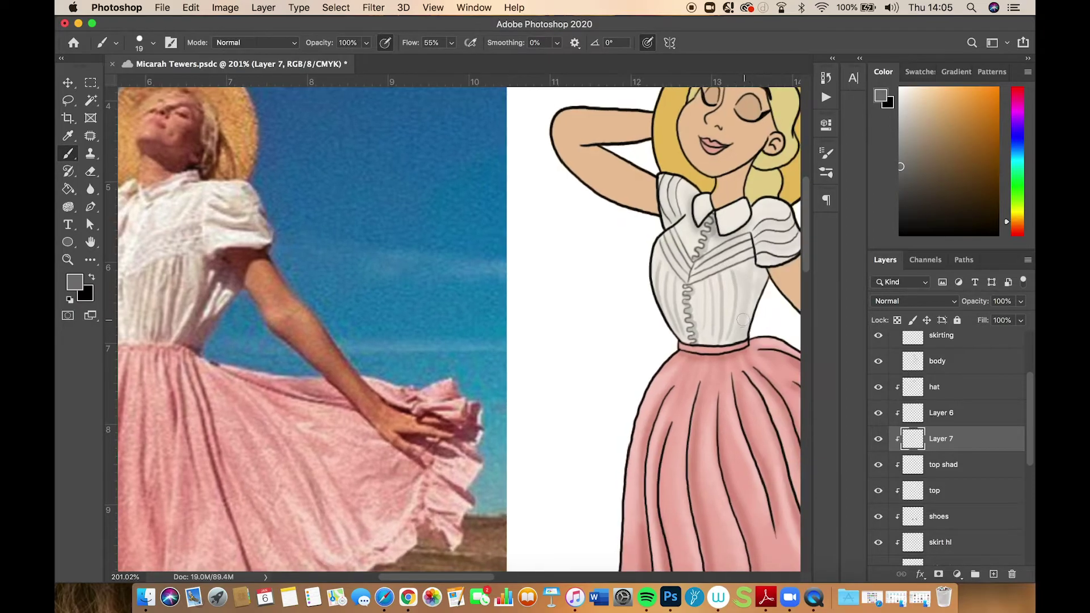
{"action": "mouse_move", "coordinate": [751, 285]}
{"action": "left_mouse_down"}
{"action": "mouse_move", "coordinate": [744, 327]}
{"action": "mouse_move", "coordinate": [759, 273]}
{"action": "mouse_move", "coordinate": [759, 297]}
{"action": "left_mouse_up"}
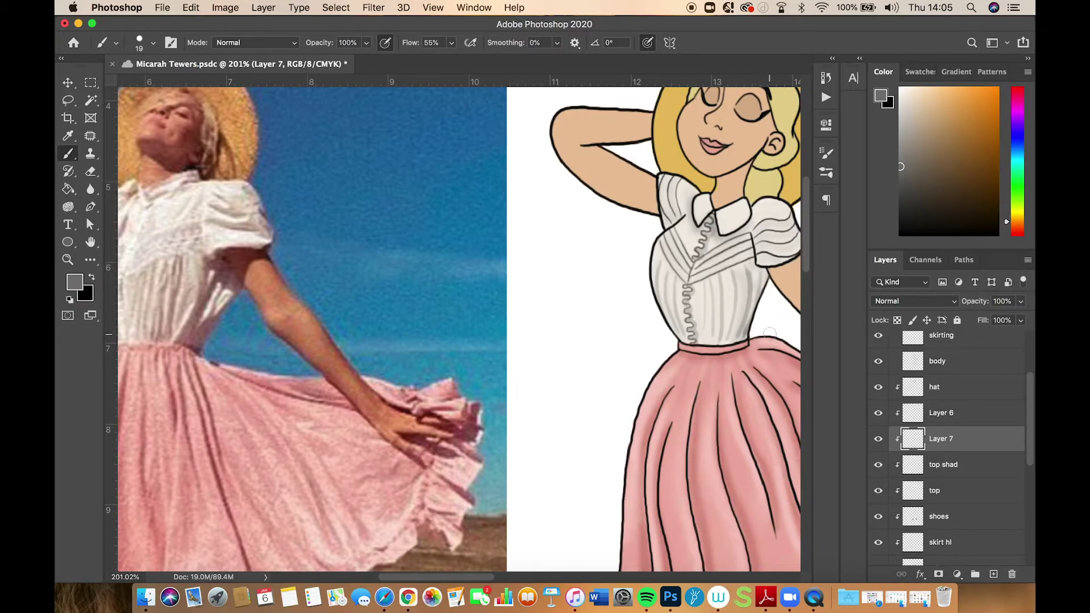
Switch to the Blur tool and reduce the opacity of Layer 7's blouse folds to 60%
{"action": "left_click", "coordinate": [90, 189]}
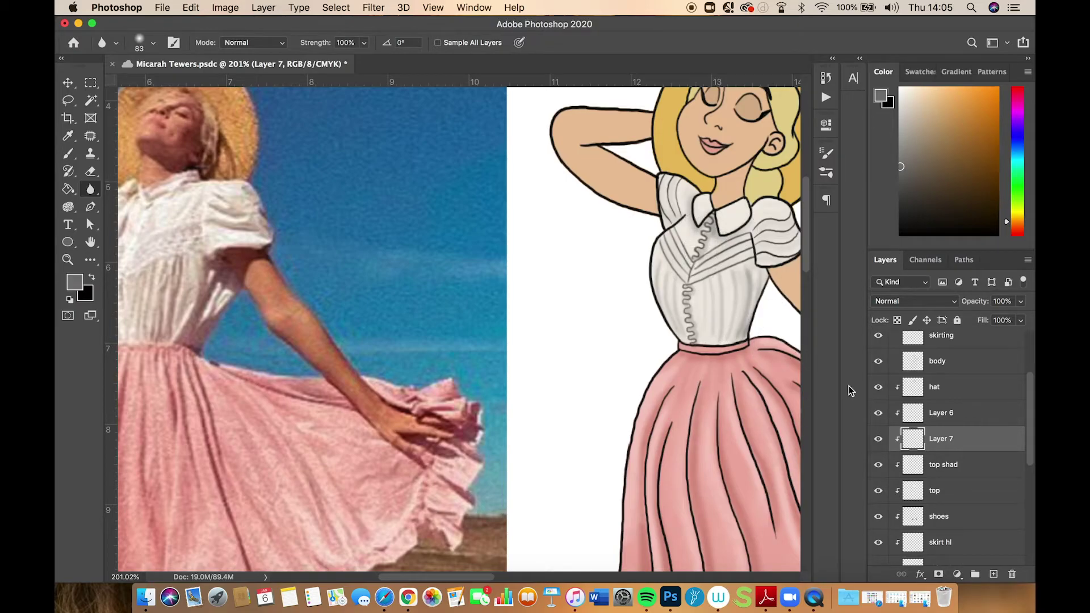
{"action": "left_click", "coordinate": [1021, 301]}
{"action": "left_click_drag", "start_coordinate": [1019, 318], "coordinate": [912, 346]}
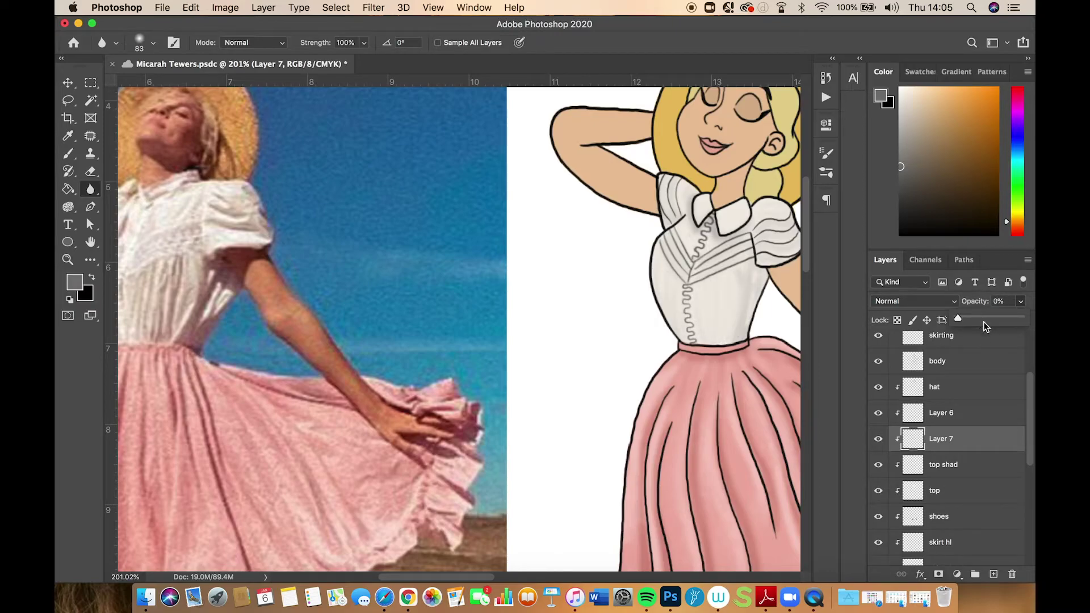
{"action": "left_click_drag", "start_coordinate": [995, 317], "coordinate": [1000, 317]}
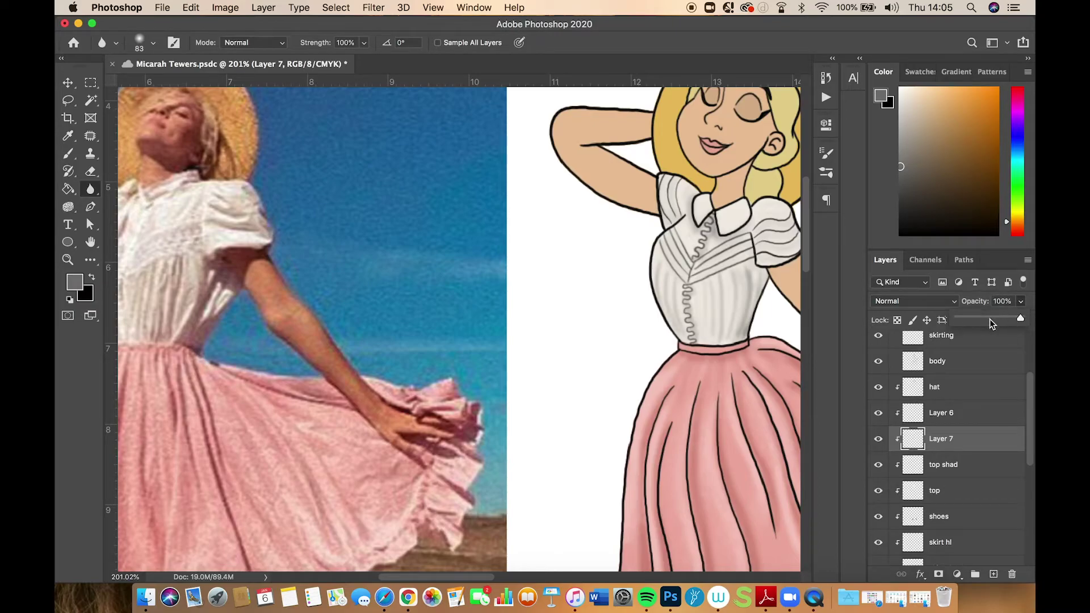
{"action": "key", "text": "super+minus"}
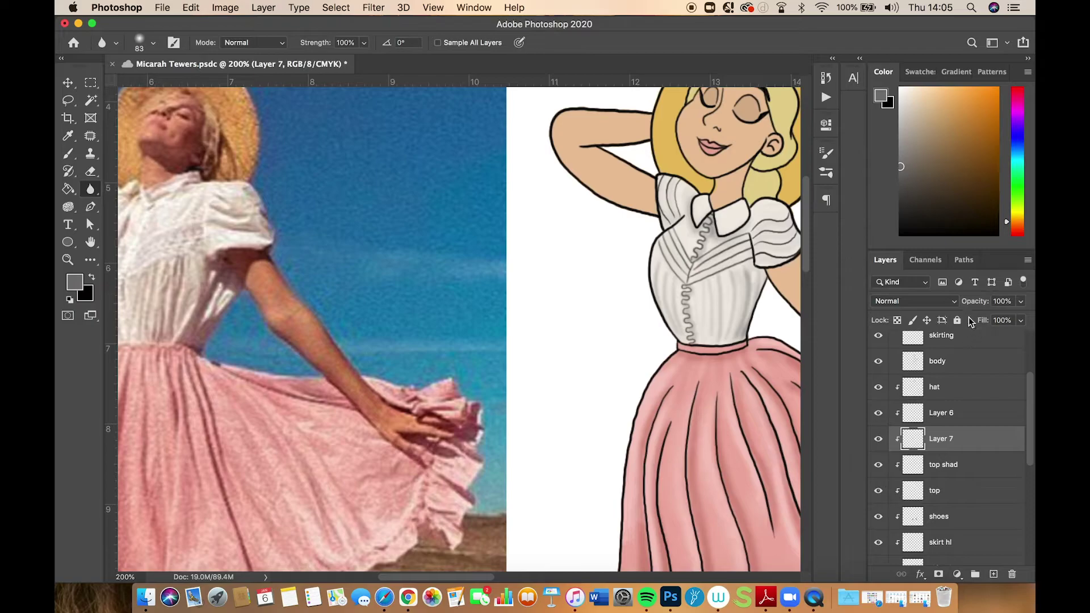
{"action": "left_click", "coordinate": [1021, 301]}
{"action": "left_click_drag", "start_coordinate": [976, 321], "coordinate": [990, 322]}
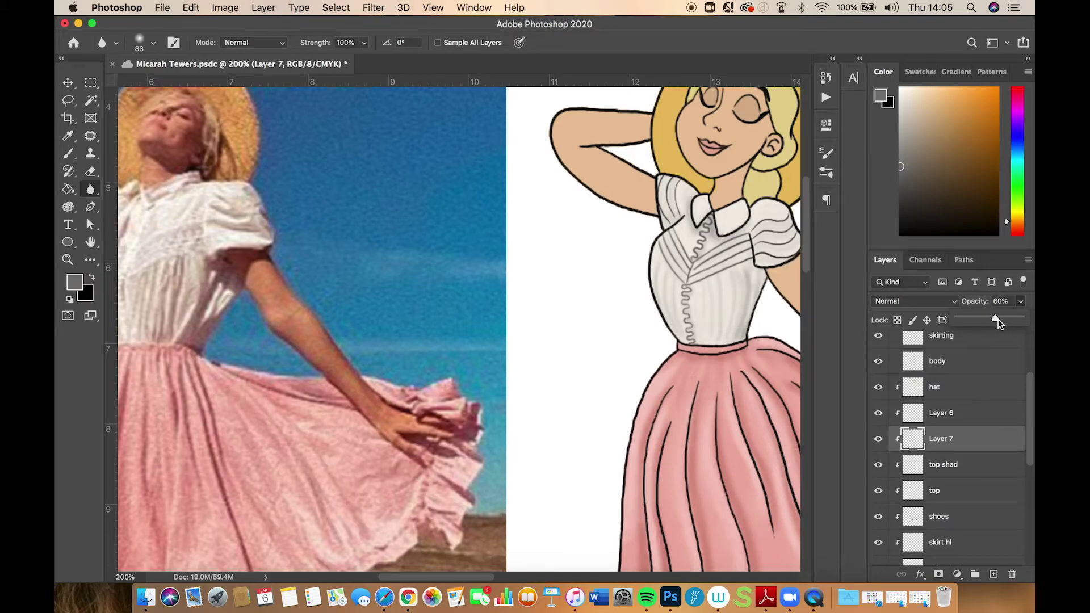
{"action": "key", "text": "super+minus"}
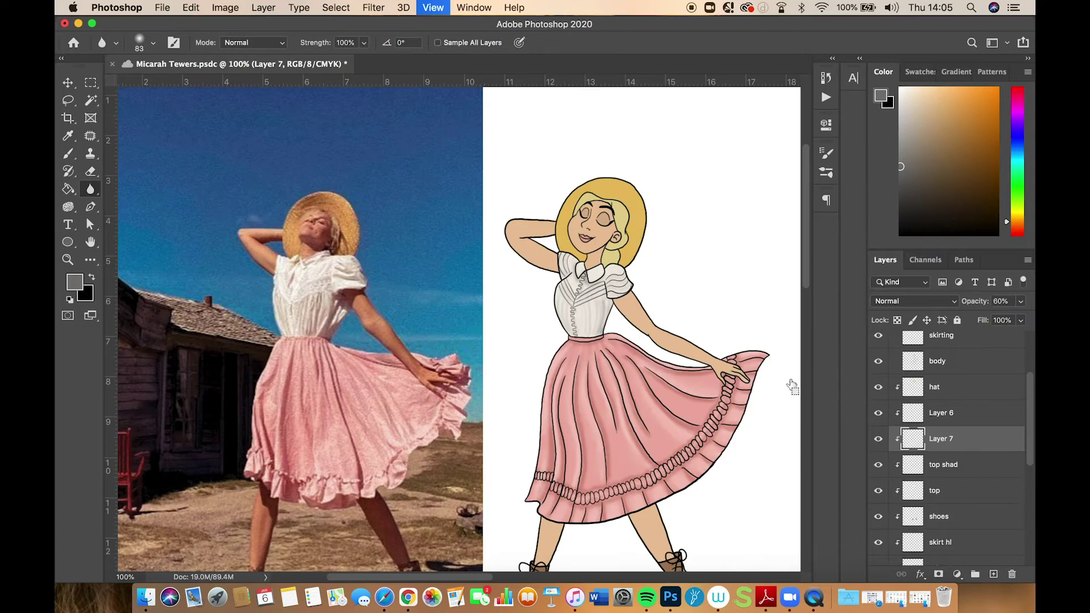
{"action": "key", "text": "super+minus"}
{"action": "key", "text": "super+equal"}
{"action": "key", "text": "super+equal"}
{"action": "key", "text": "super+equal"}
{"action": "key", "text": "super+minus"}
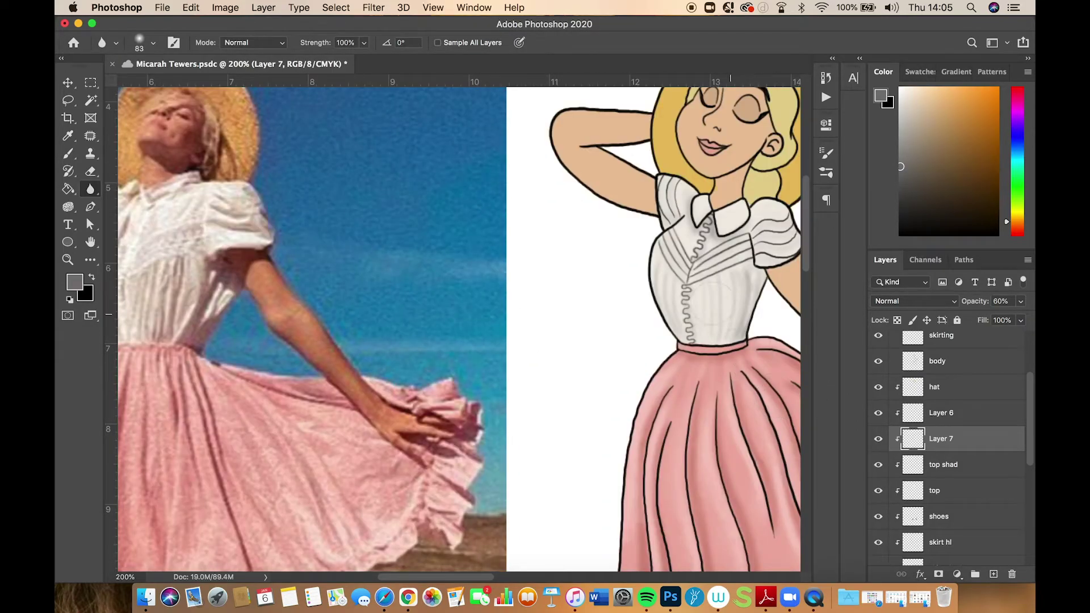
{"action": "left_click_drag", "start_coordinate": [727, 294], "coordinate": [705, 307]}
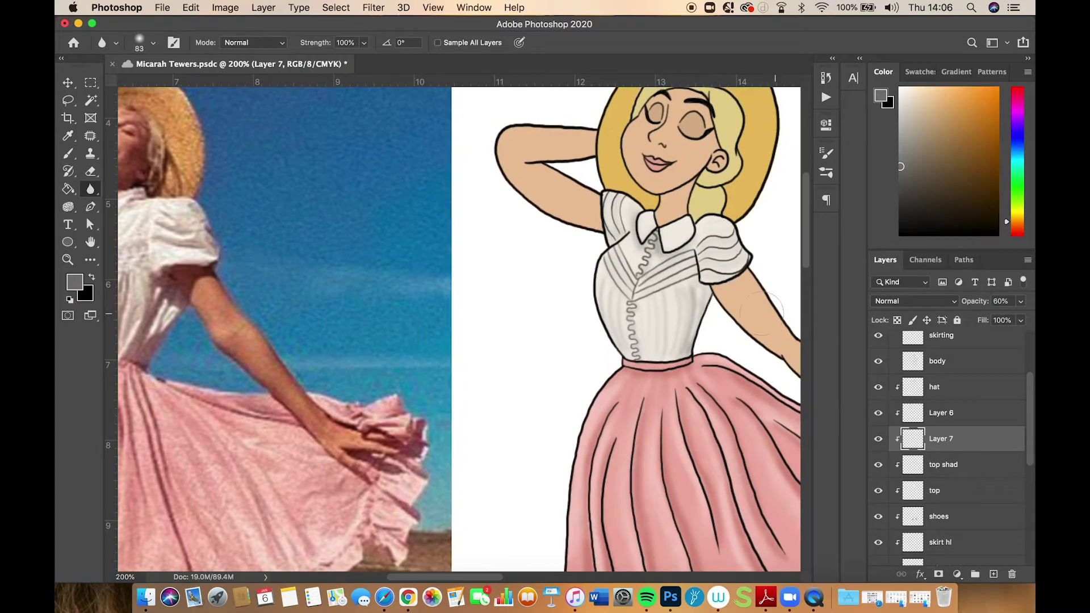
{"action": "left_click", "coordinate": [68, 153]}
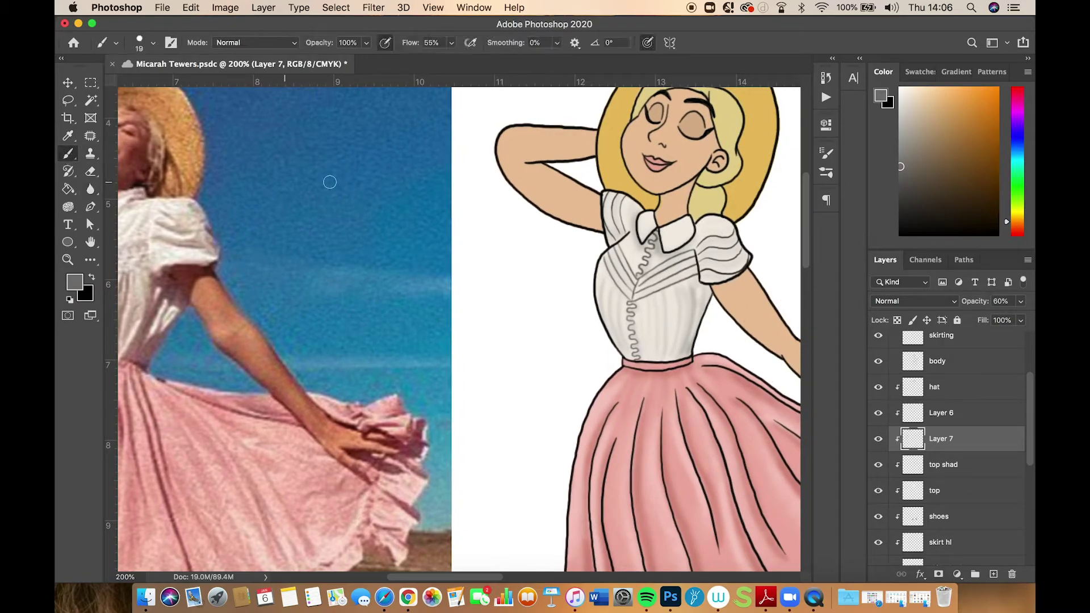
{"action": "left_click_drag", "start_coordinate": [649, 216], "coordinate": [650, 229]}
{"action": "key", "text": "super+z"}
{"action": "left_click_drag", "start_coordinate": [663, 229], "coordinate": [688, 215]}
{"action": "key", "text": "super+z"}
{"action": "key", "text": "super+z"}
Paint grey shadows under the neck on both collar flaps on the top shad layer with the 19 px brush
{"action": "left_click", "coordinate": [942, 467]}
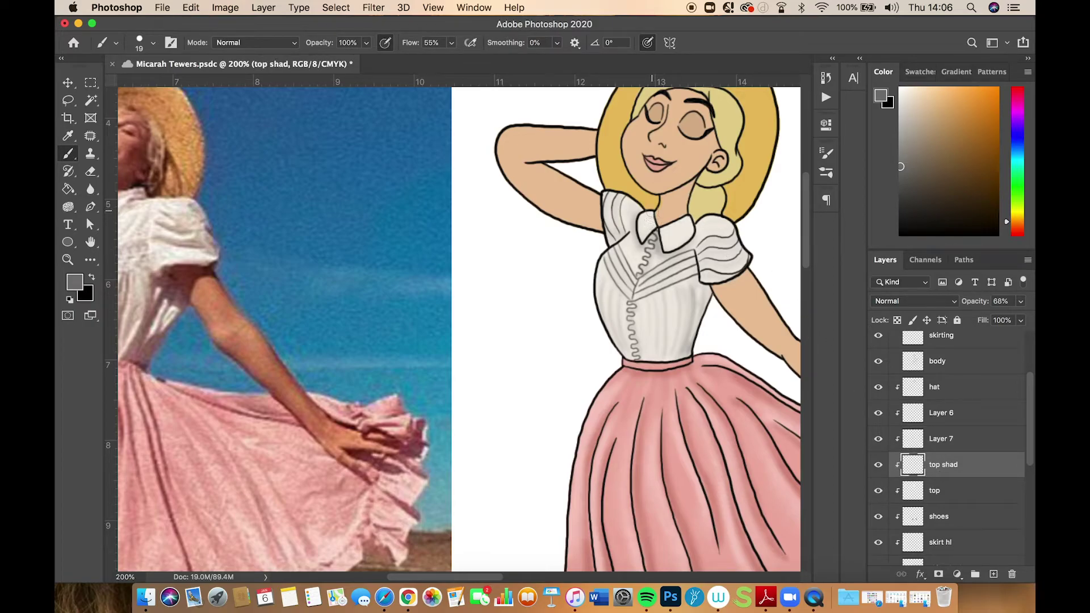
{"action": "left_click_drag", "start_coordinate": [650, 216], "coordinate": [658, 216]}
{"action": "left_click_drag", "start_coordinate": [687, 222], "coordinate": [672, 225]}
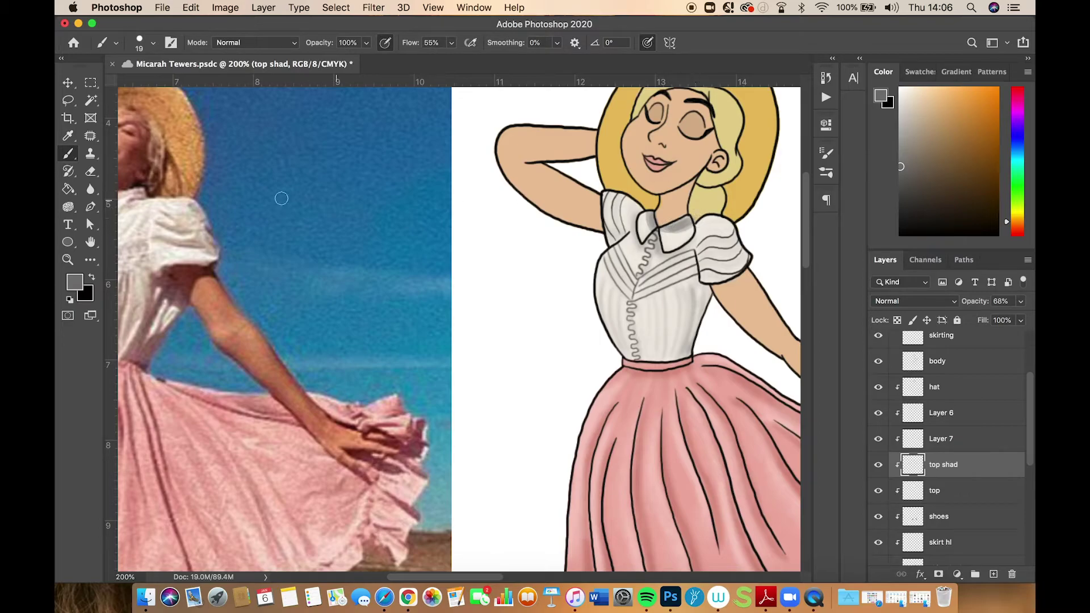
Soften the collar shadows on top shad with a soft 30 px eraser at 0% hardness
{"action": "key", "text": "e"}
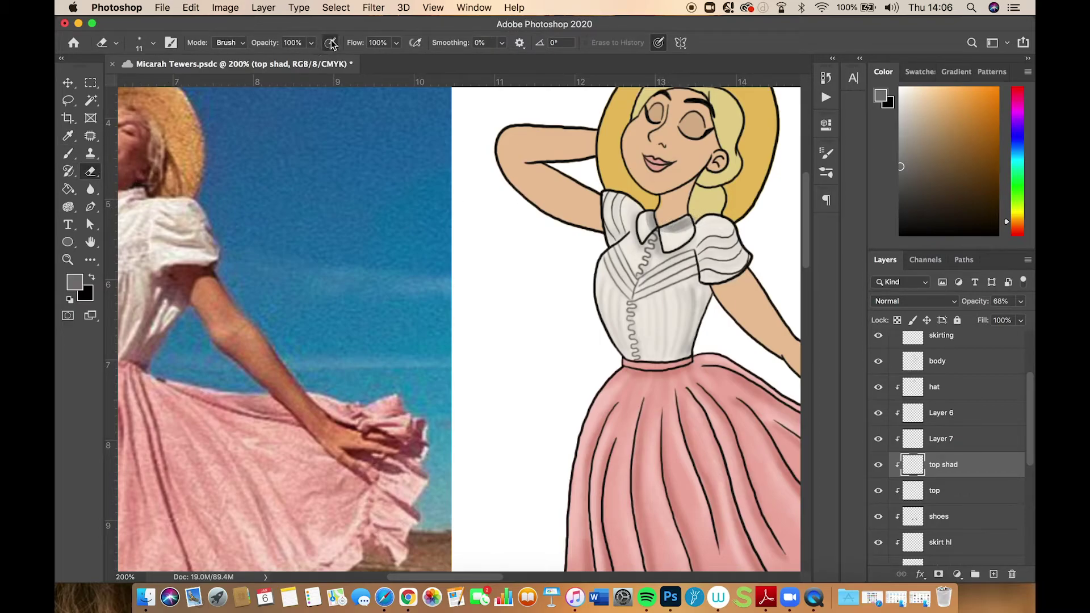
{"action": "left_click", "coordinate": [153, 42]}
{"action": "left_click_drag", "start_coordinate": [135, 81], "coordinate": [144, 83]}
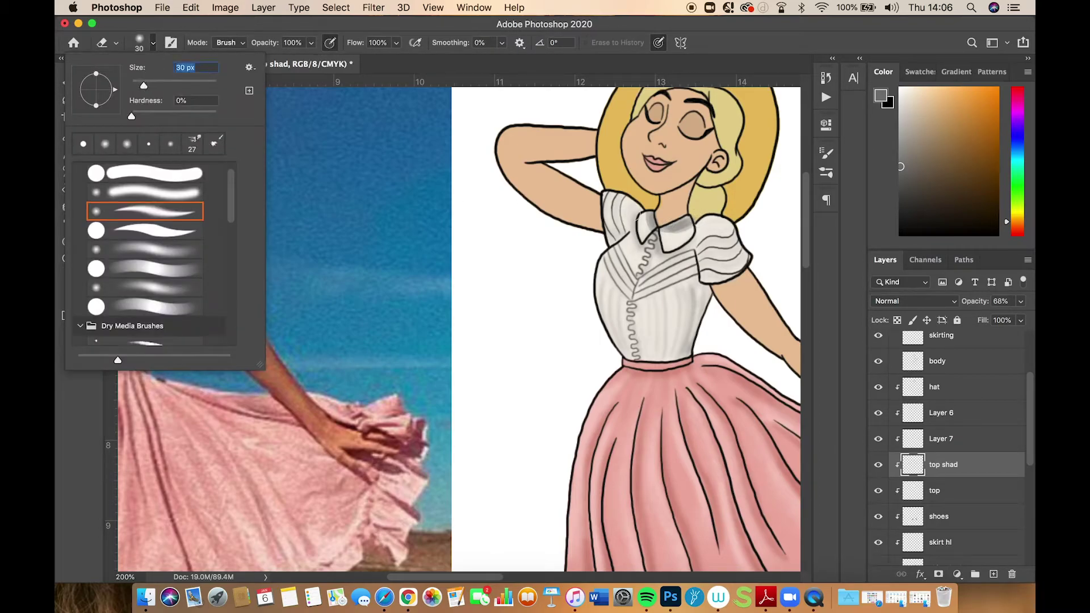
{"action": "left_click_drag", "start_coordinate": [647, 226], "coordinate": [651, 220]}
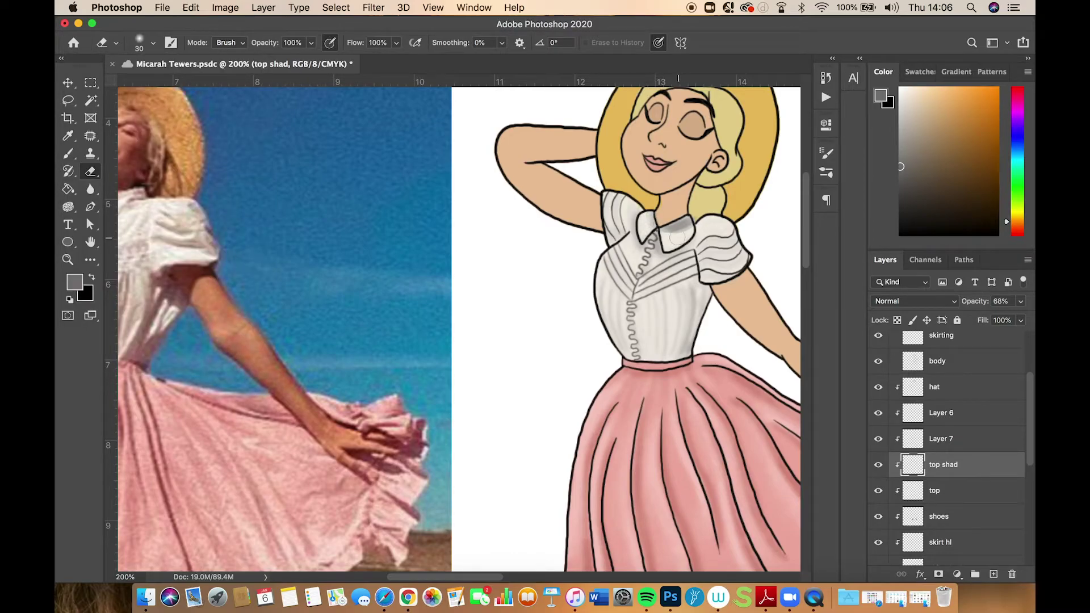
{"action": "mouse_move", "coordinate": [665, 234]}
{"action": "left_mouse_down"}
{"action": "mouse_move", "coordinate": [699, 220]}
{"action": "mouse_move", "coordinate": [684, 223]}
{"action": "left_mouse_up"}
Review the whole figure and toggle the laces layer's visibility to check which line art it holds
{"action": "key", "text": "super+minus"}
{"action": "key", "text": "super+minus"}
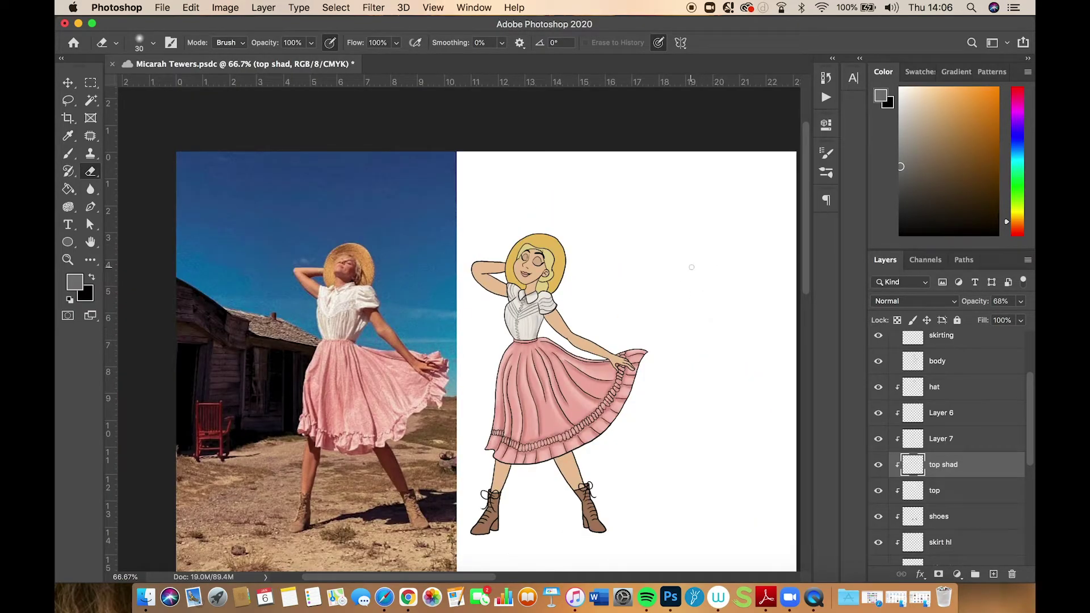
{"action": "key", "text": "super+plus"}
{"action": "key", "text": "super+plus"}
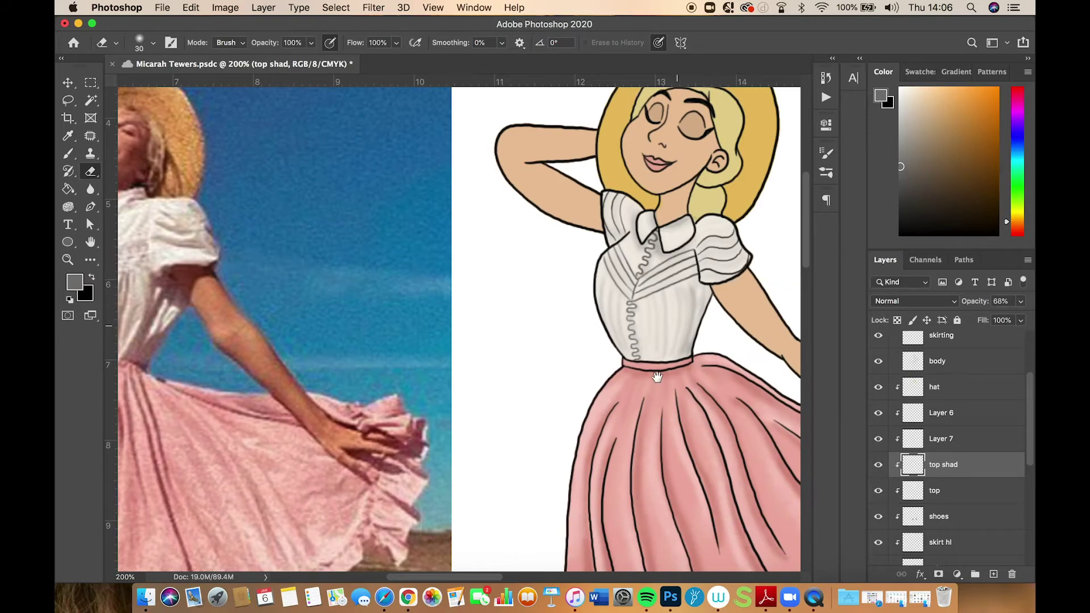
{"action": "mouse_move", "coordinate": [661, 322]}
{"action": "left_mouse_down"}
{"action": "mouse_move", "coordinate": [618, 402]}
{"action": "mouse_move", "coordinate": [596, 397]}
{"action": "mouse_move", "coordinate": [638, 397]}
{"action": "left_mouse_up"}
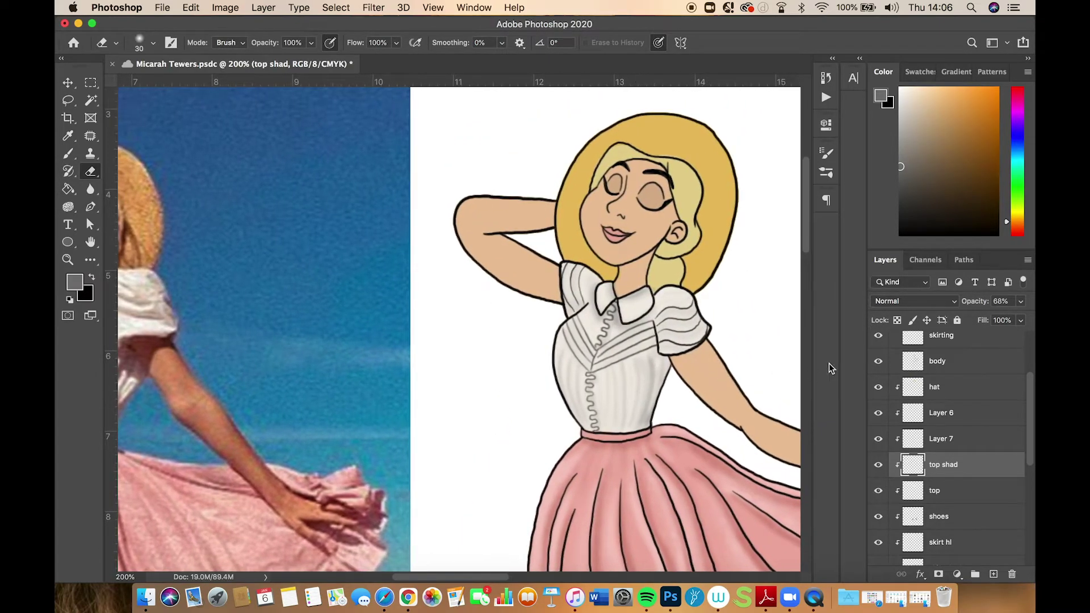
{"action": "left_click_drag", "start_coordinate": [1033, 390], "coordinate": [1027, 348]}
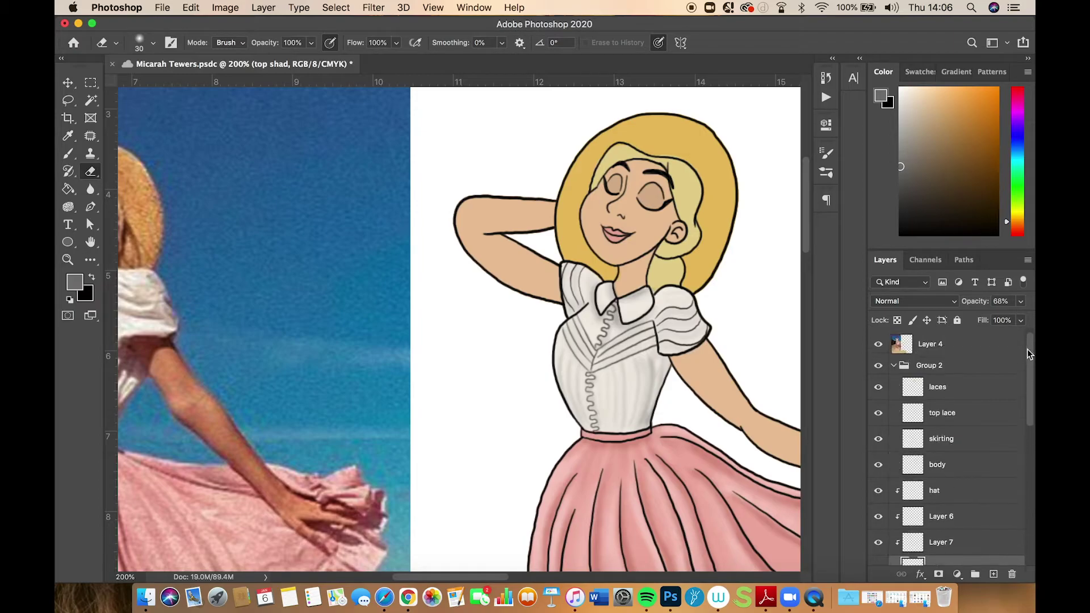
{"action": "left_click", "coordinate": [881, 393]}
{"action": "left_click", "coordinate": [936, 393]}
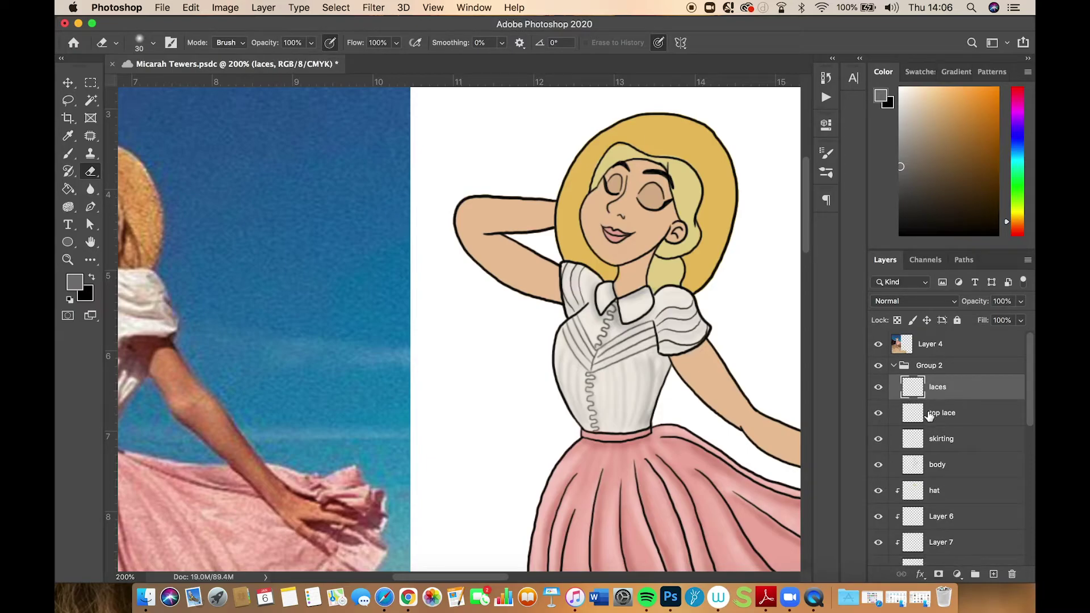
{"action": "left_click", "coordinate": [879, 389]}
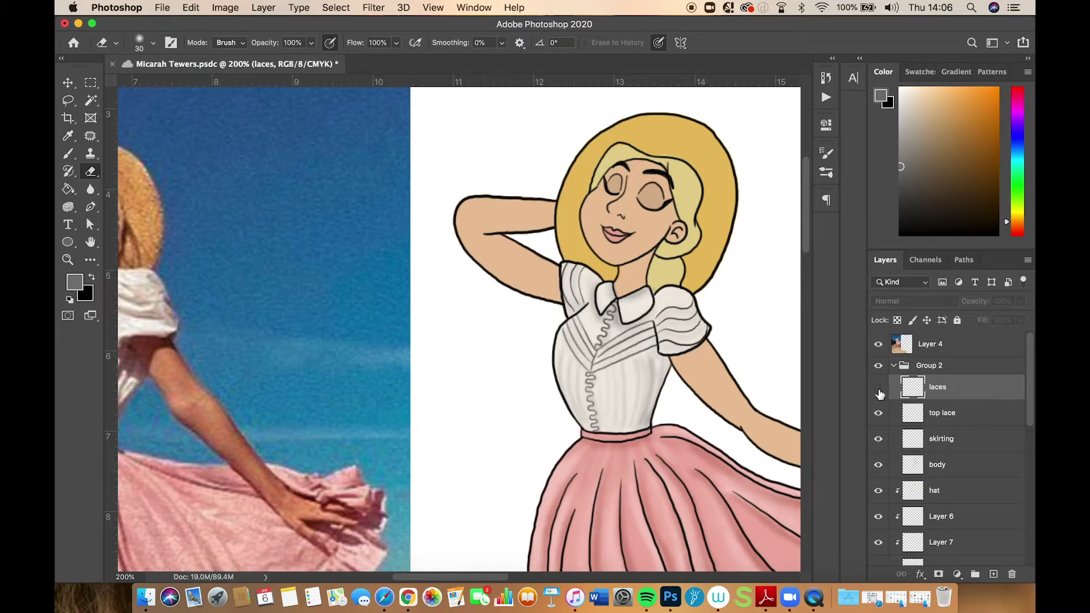
{"action": "left_click", "coordinate": [879, 391]}
Add a new layer between laces and top lace and clip it to the top lace layer
{"action": "left_click", "coordinate": [994, 575]}
{"action": "right_click", "coordinate": [944, 392]}
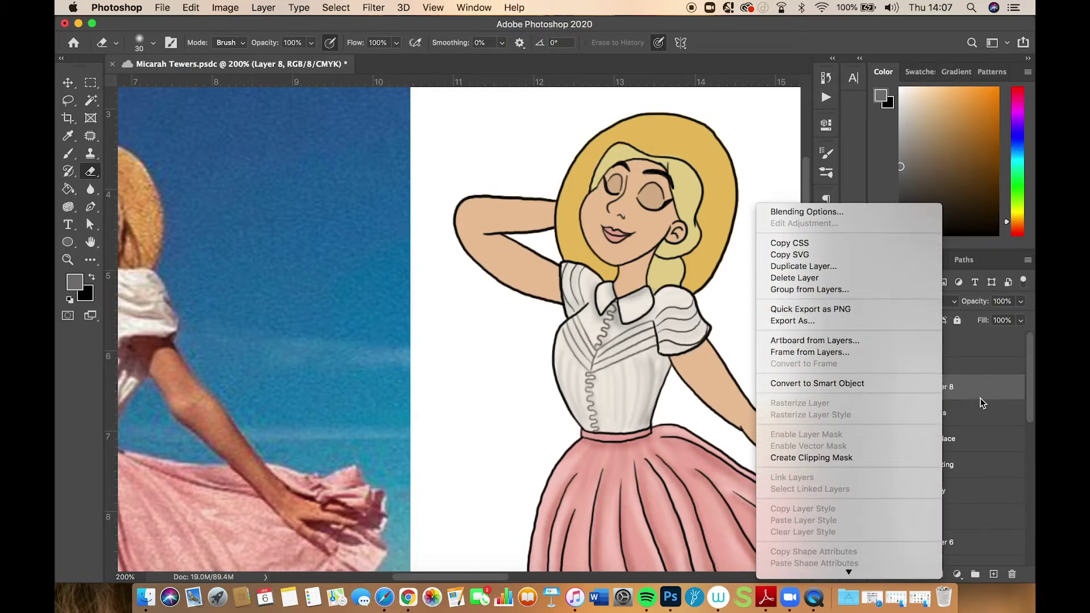
{"action": "left_click", "coordinate": [949, 395]}
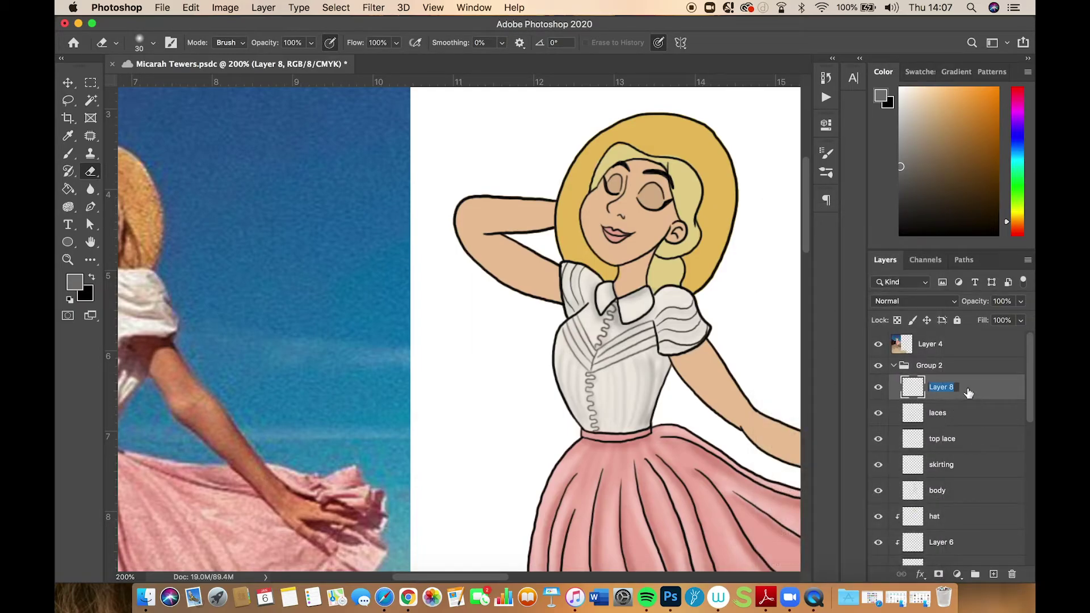
{"action": "left_click_drag", "start_coordinate": [958, 393], "coordinate": [950, 423]}
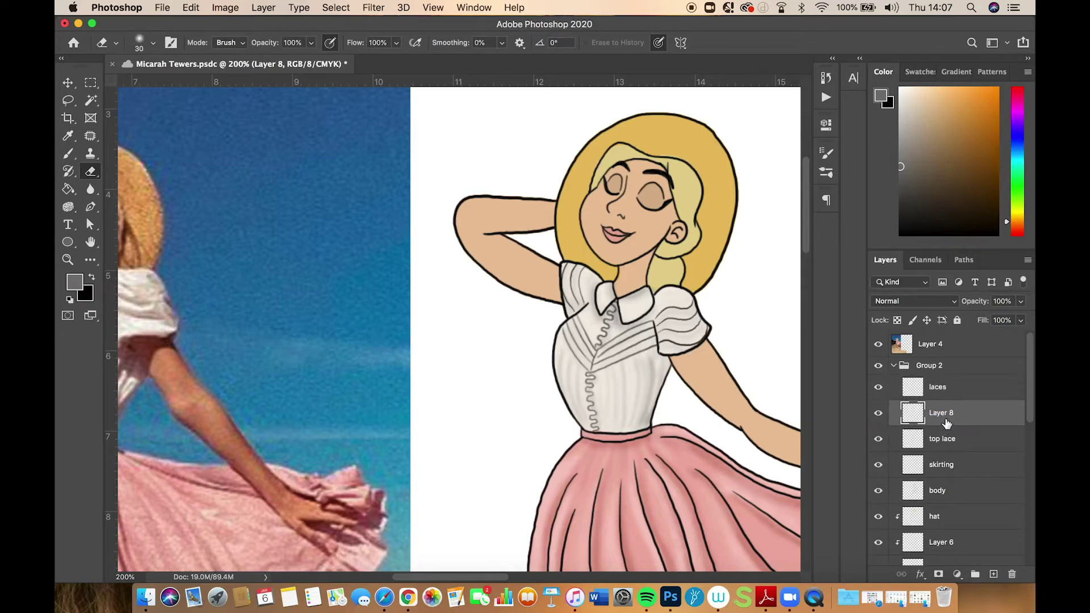
{"action": "right_click", "coordinate": [947, 420]}
{"action": "mouse_move", "coordinate": [853, 569]}
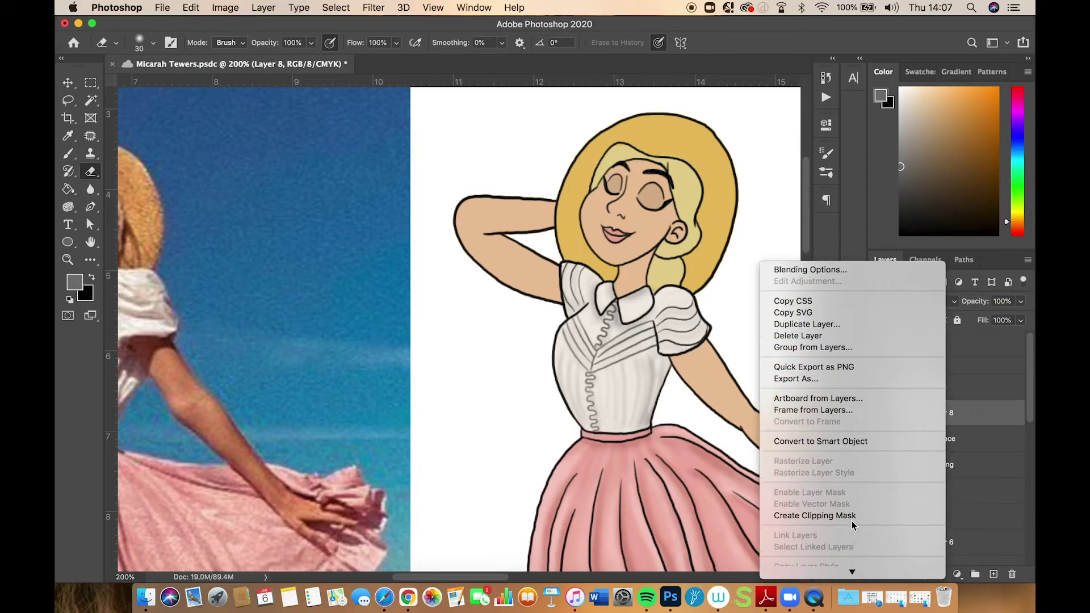
{"action": "left_click", "coordinate": [860, 515]}
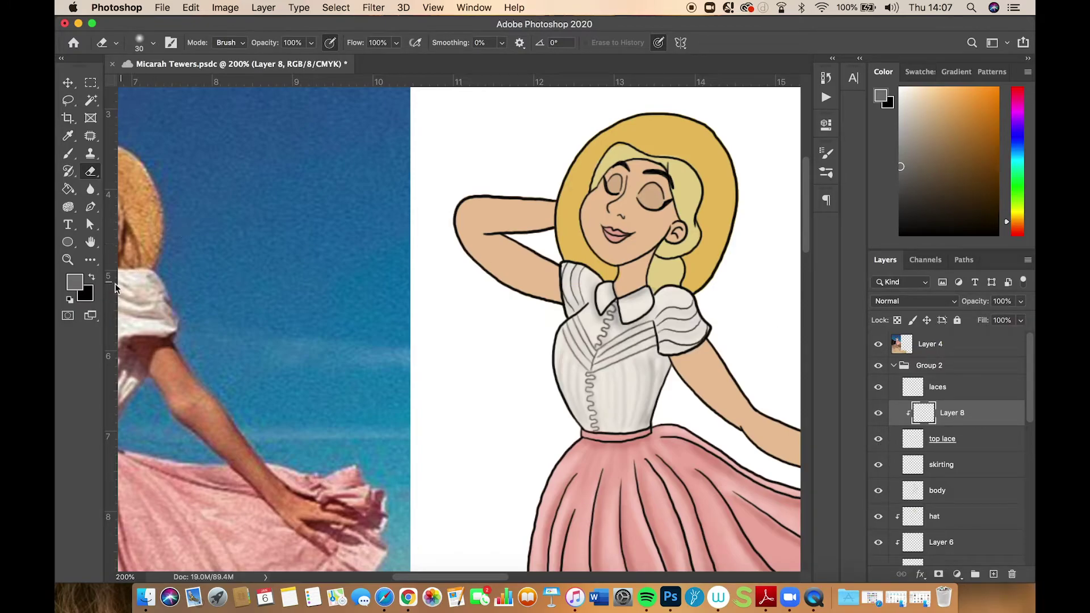
Try recolouring the blouse's lace lines by filling Layer 8 with dark grey, then with a very pale grey after sampling the reference blouse
{"action": "left_click", "coordinate": [67, 189]}
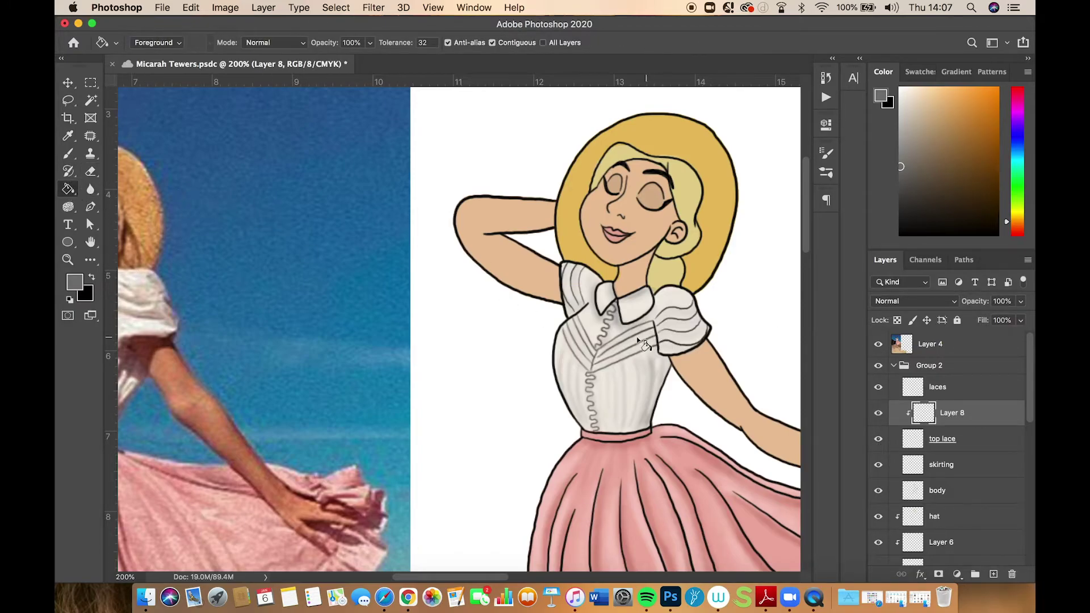
{"action": "left_click", "coordinate": [623, 369]}
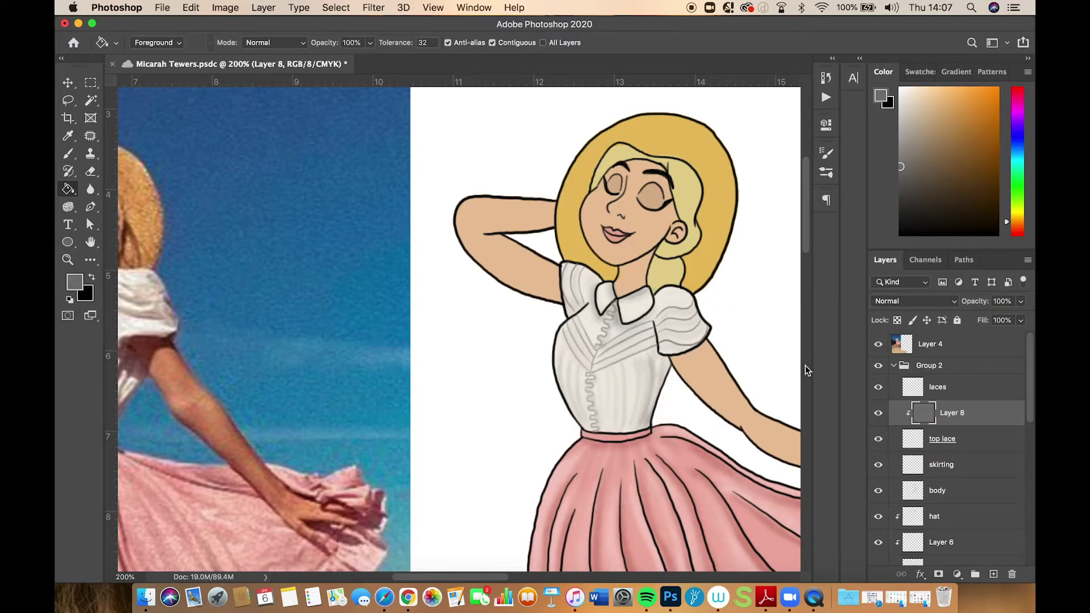
{"action": "left_click", "coordinate": [910, 97]}
{"action": "left_click", "coordinate": [68, 136]}
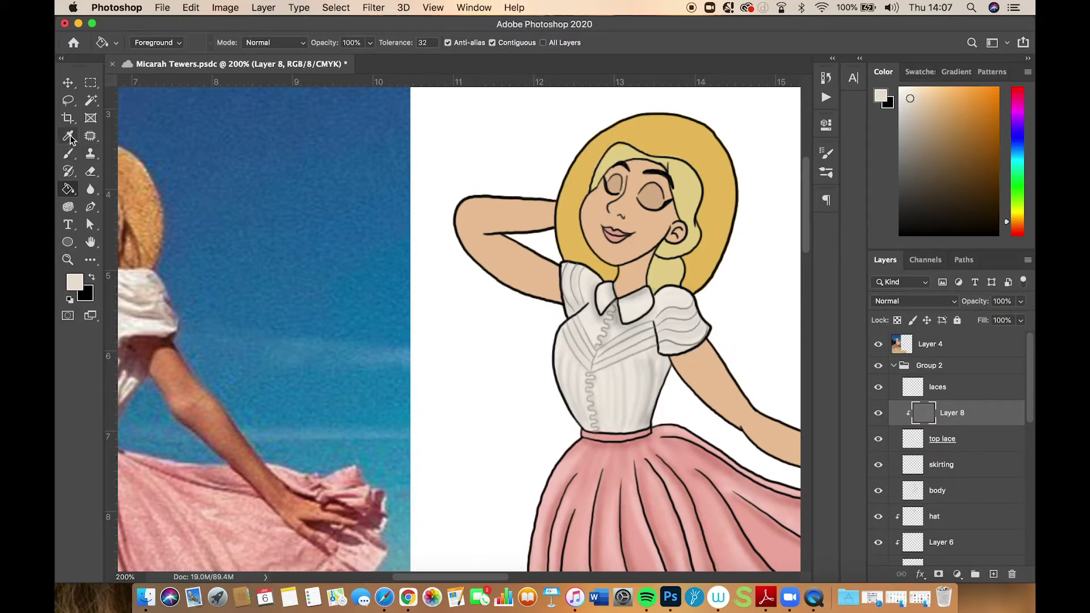
{"action": "left_click", "coordinate": [136, 319]}
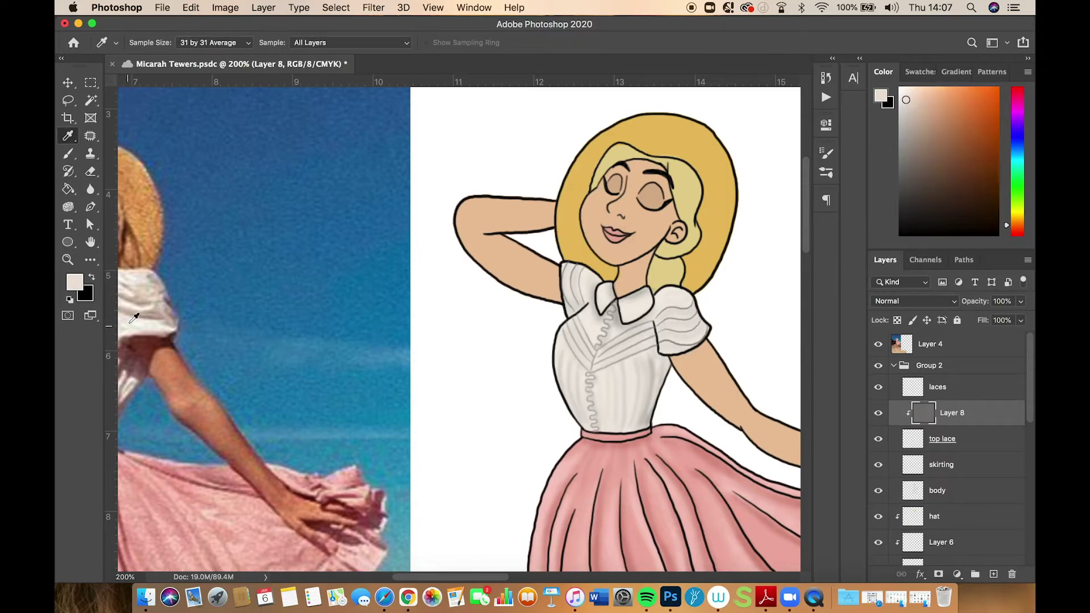
{"action": "left_click", "coordinate": [75, 285]}
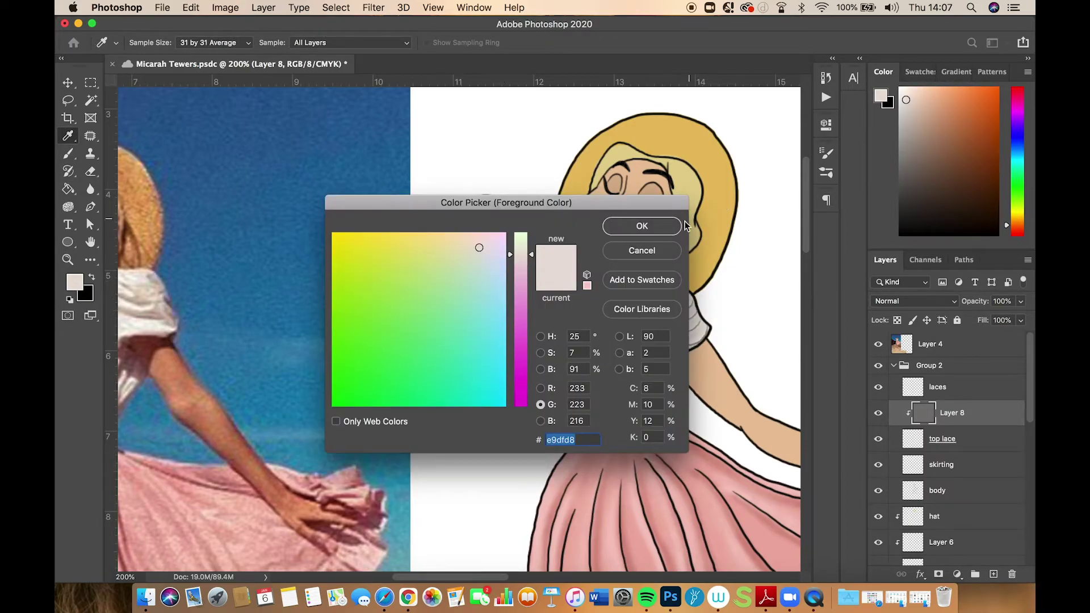
{"action": "left_click", "coordinate": [658, 226]}
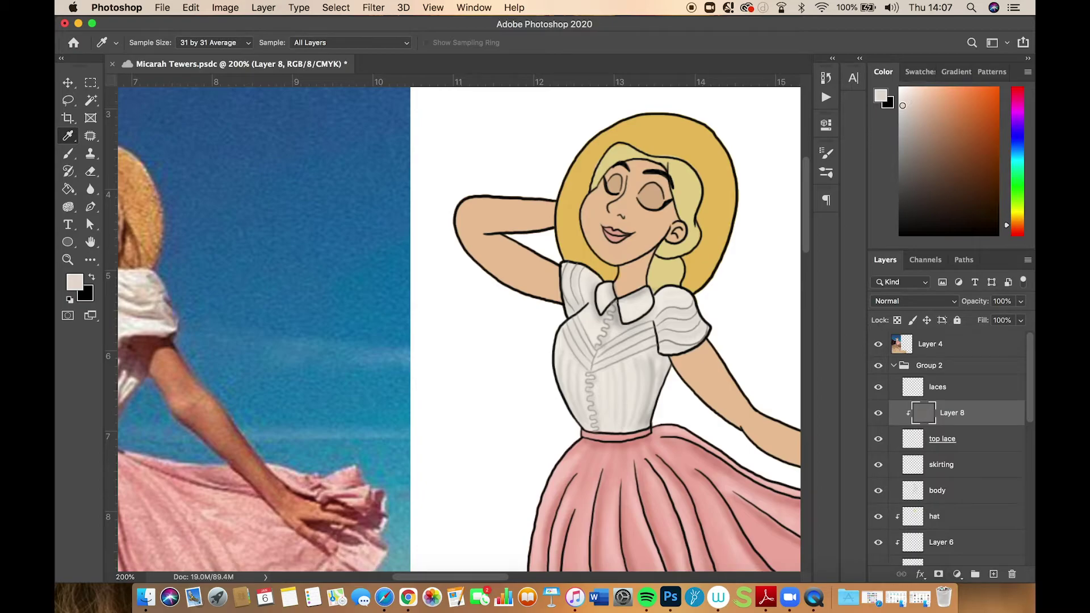
{"action": "left_click", "coordinate": [69, 190]}
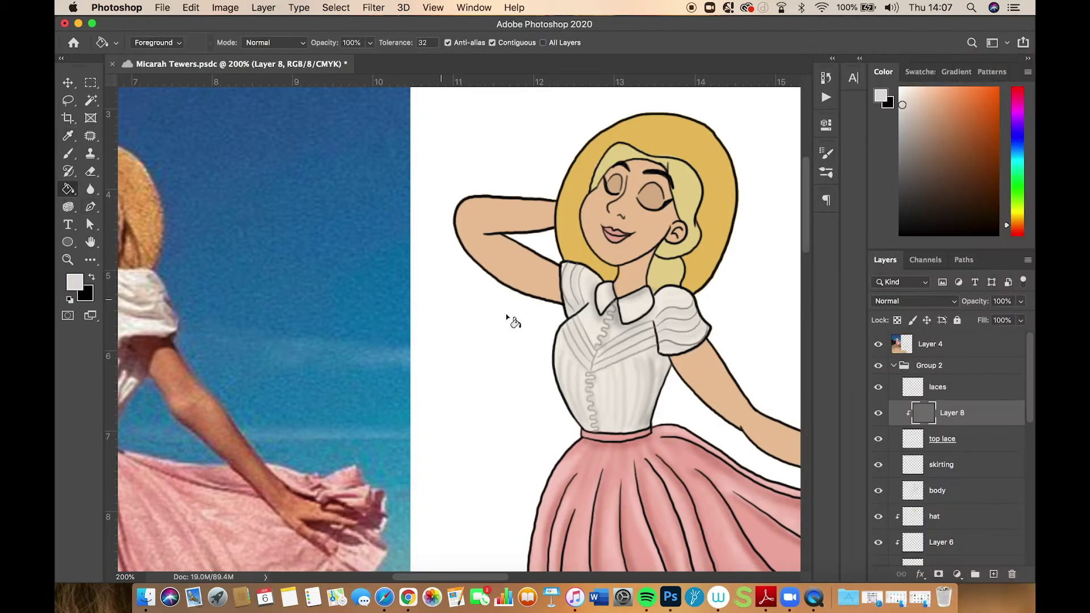
{"action": "left_click", "coordinate": [598, 363]}
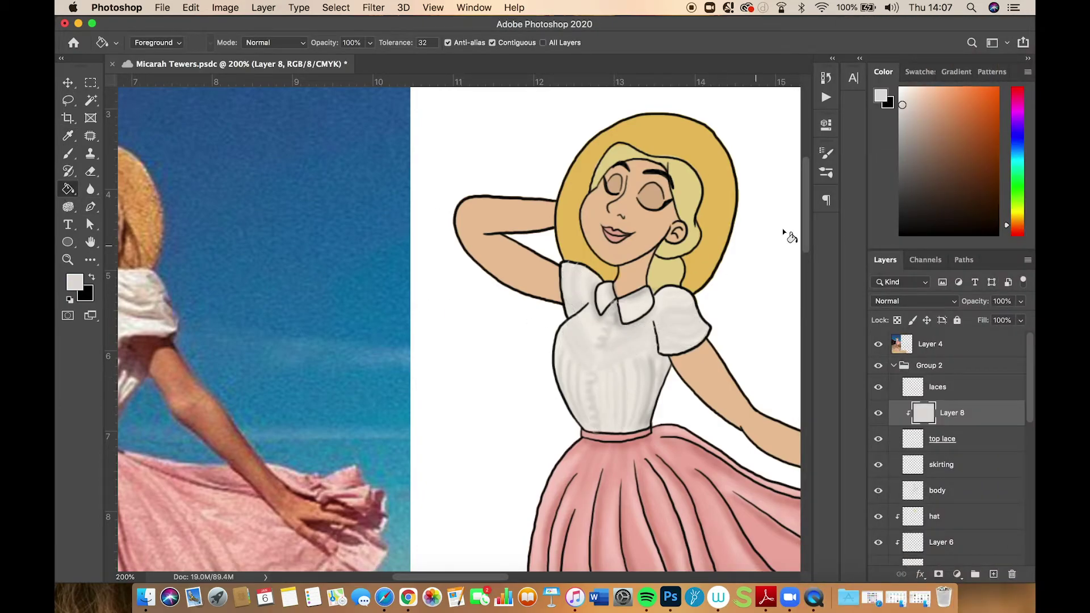
Refill Layer 8 with progressively darker greys, ending on a medium light grey for the blouse's lace lines
{"action": "left_click", "coordinate": [907, 107]}
{"action": "left_click", "coordinate": [604, 346]}
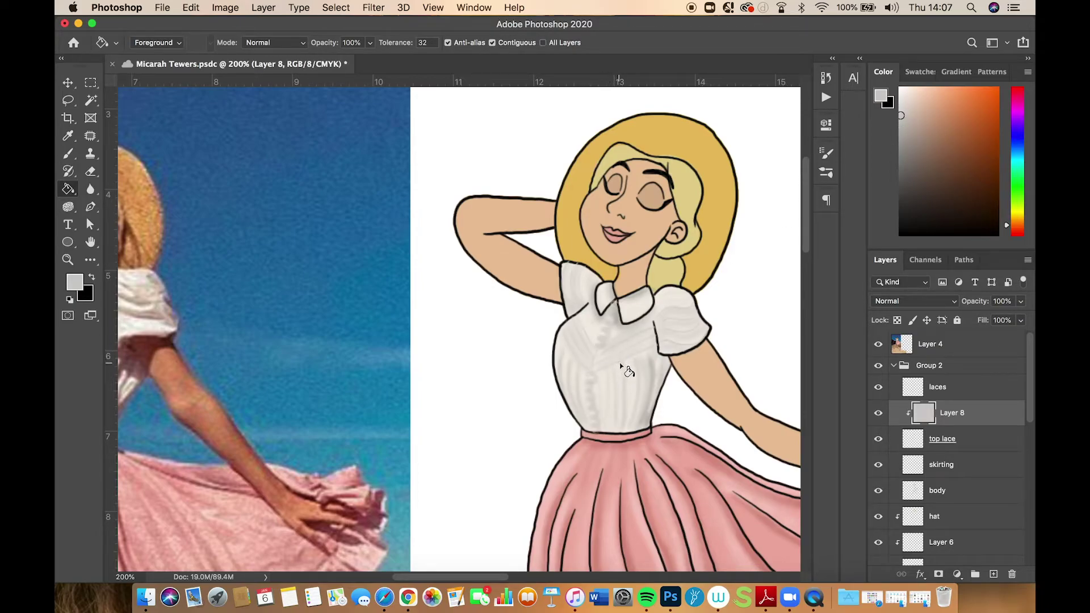
{"action": "left_click_drag", "start_coordinate": [902, 119], "coordinate": [900, 132]}
{"action": "left_click", "coordinate": [625, 357]}
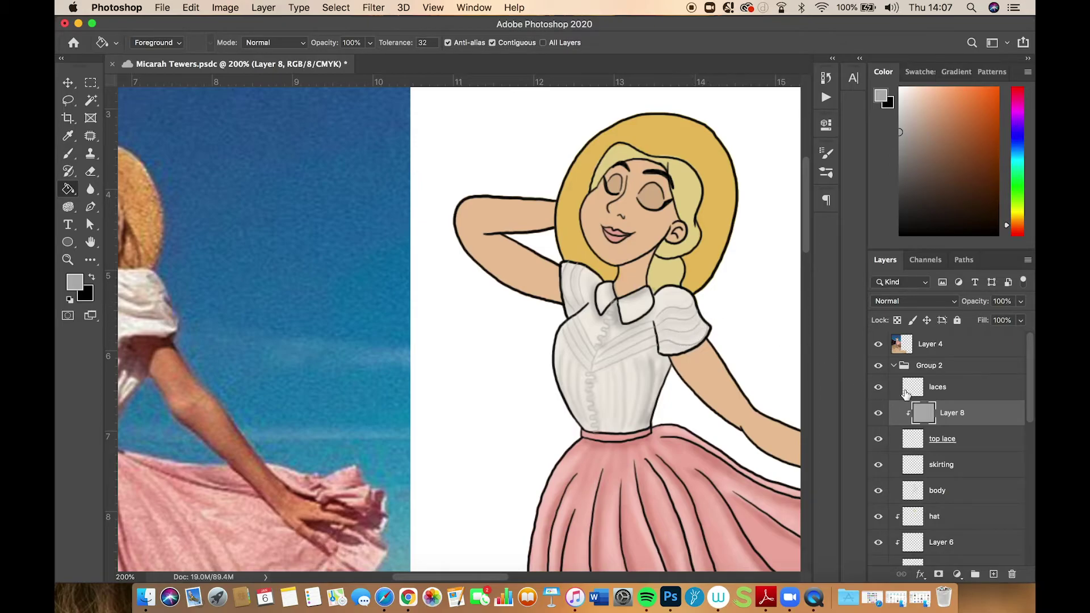
Move the body line-art layer above Layer 8, directly below laces, and check the skirting layer's visibility
{"action": "left_click", "coordinate": [947, 492]}
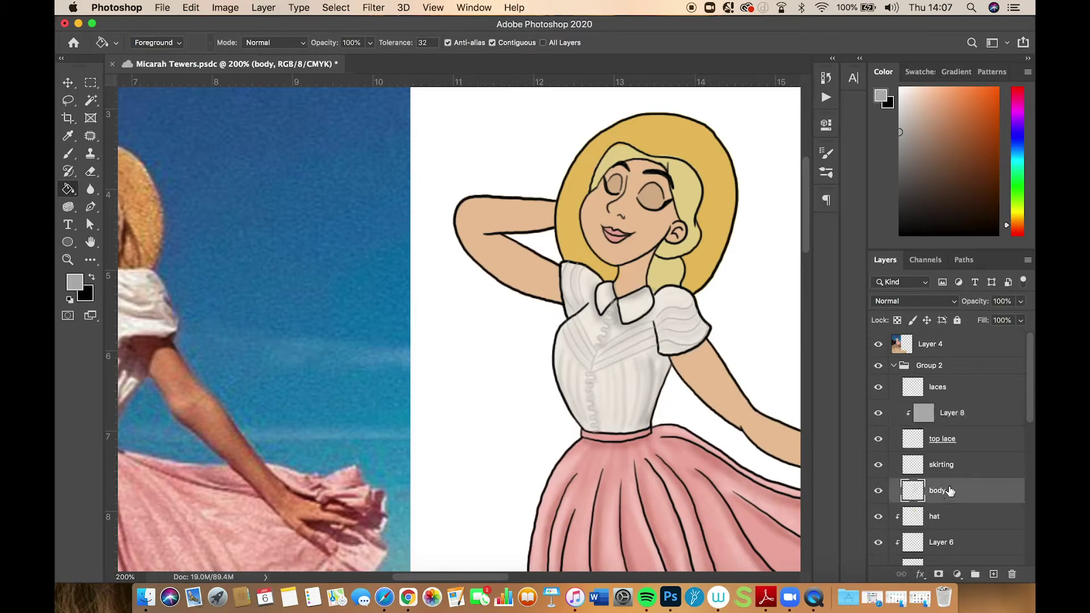
{"action": "left_click_drag", "start_coordinate": [945, 491], "coordinate": [954, 411]}
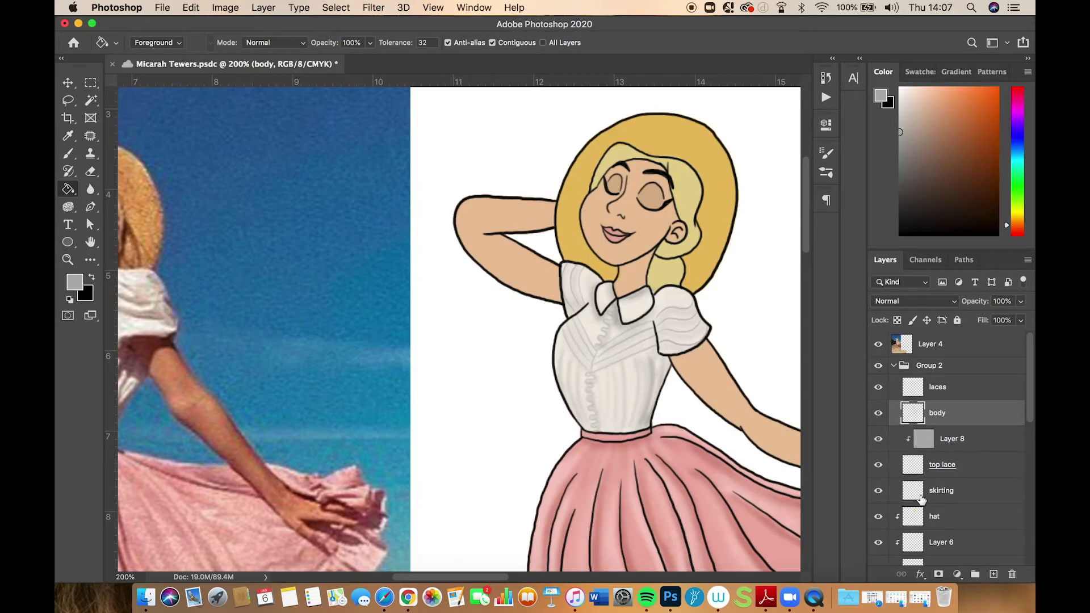
{"action": "left_click", "coordinate": [880, 492]}
Sample the straw colour from the reference hat and the drawn hat's yellow, and lighten it to a pale cream foreground colour
{"action": "mouse_move", "coordinate": [803, 249]}
{"action": "left_mouse_down"}
{"action": "mouse_move", "coordinate": [807, 333]}
{"action": "mouse_move", "coordinate": [803, 288]}
{"action": "left_mouse_up"}
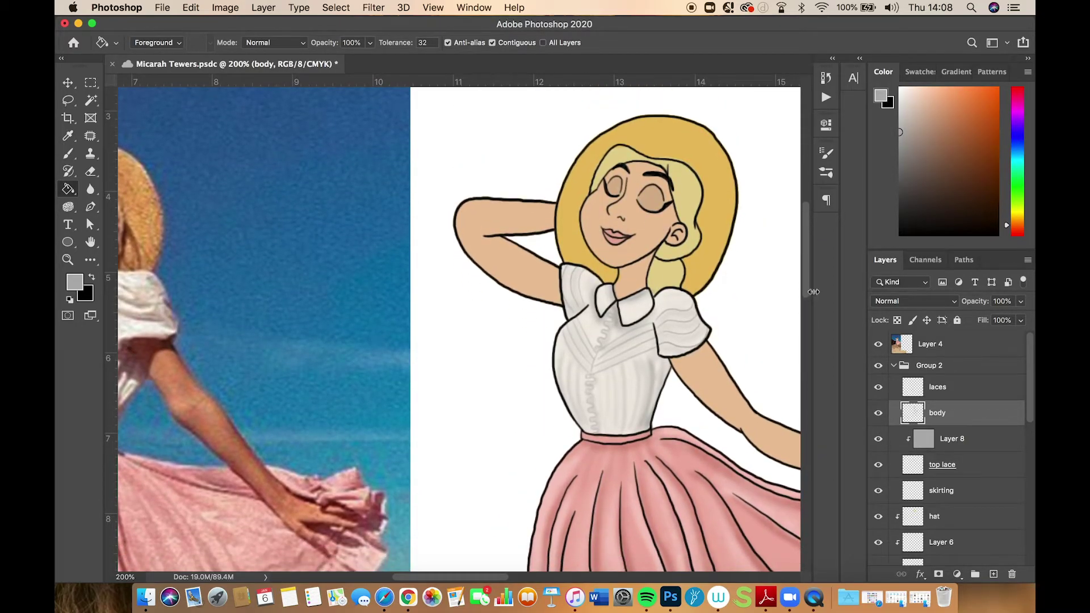
{"action": "left_click_drag", "start_coordinate": [644, 331], "coordinate": [750, 330]}
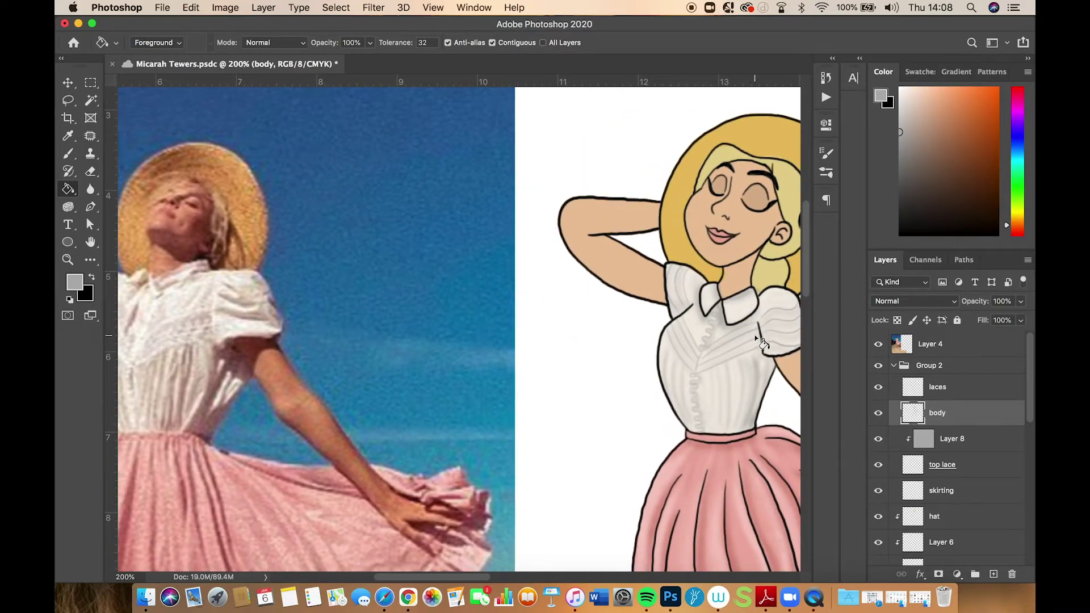
{"action": "left_click", "coordinate": [68, 136]}
{"action": "left_click", "coordinate": [223, 182]}
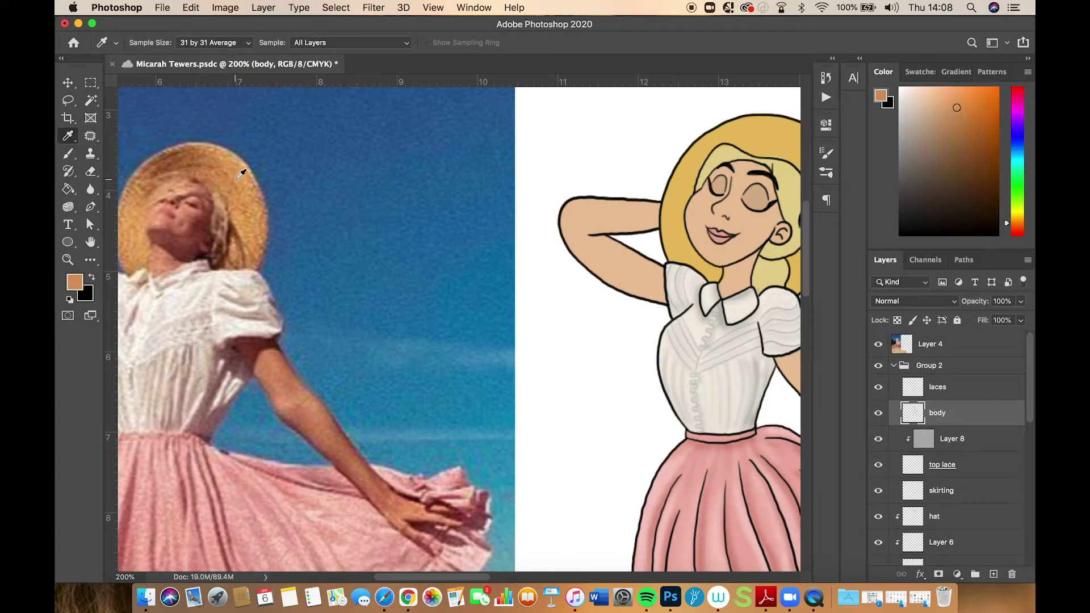
{"action": "left_click", "coordinate": [782, 124]}
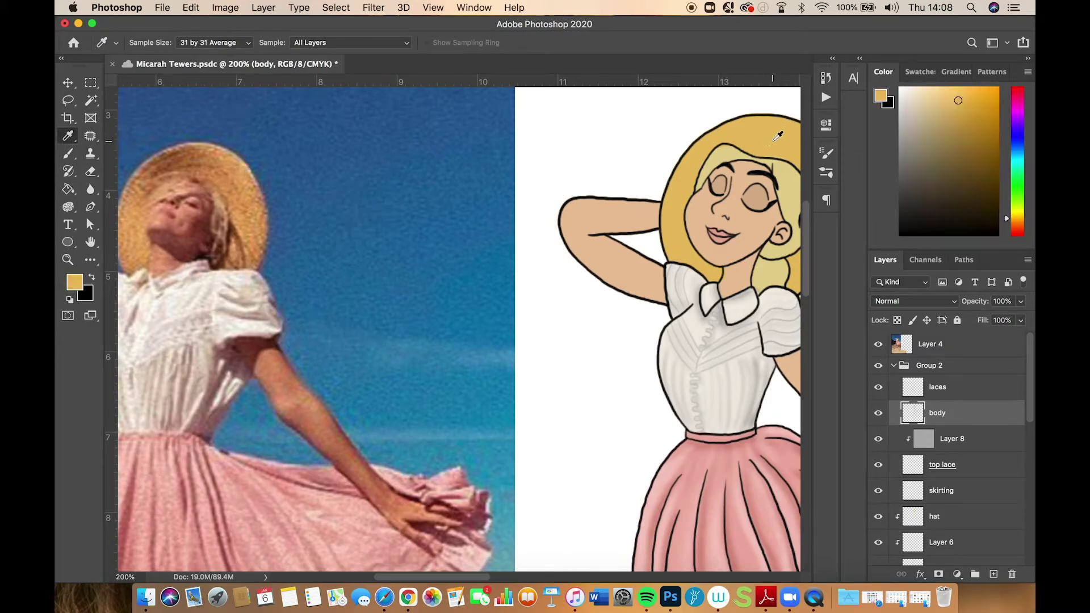
{"action": "left_click", "coordinate": [924, 95]}
Set up the Brush tool with the hard, tapered round tip at 100% hardness
{"action": "left_click", "coordinate": [68, 153]}
{"action": "left_click", "coordinate": [141, 50]}
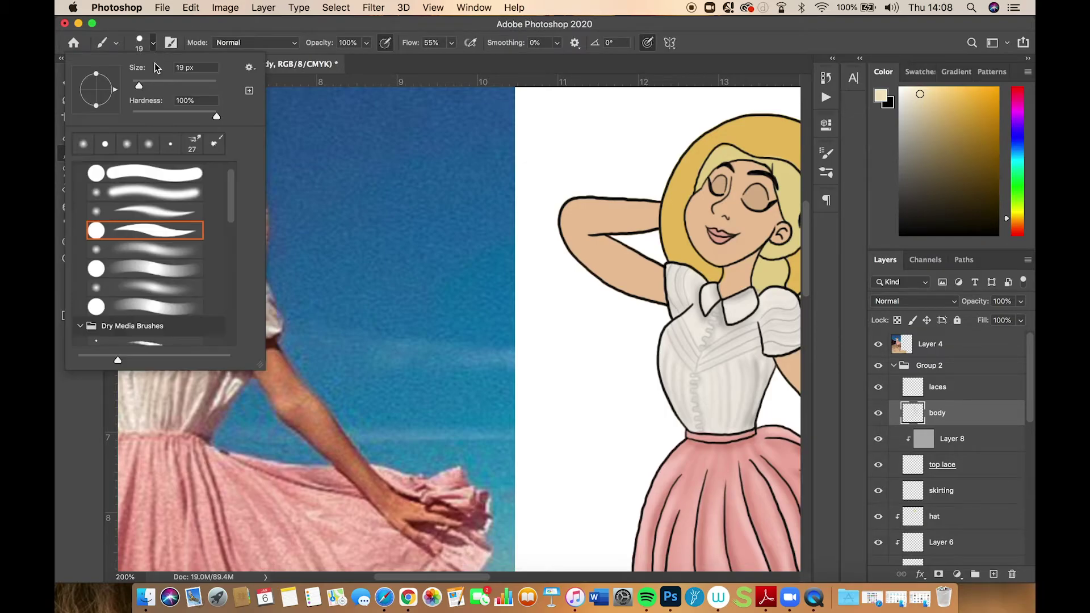
{"action": "left_click", "coordinate": [144, 212]}
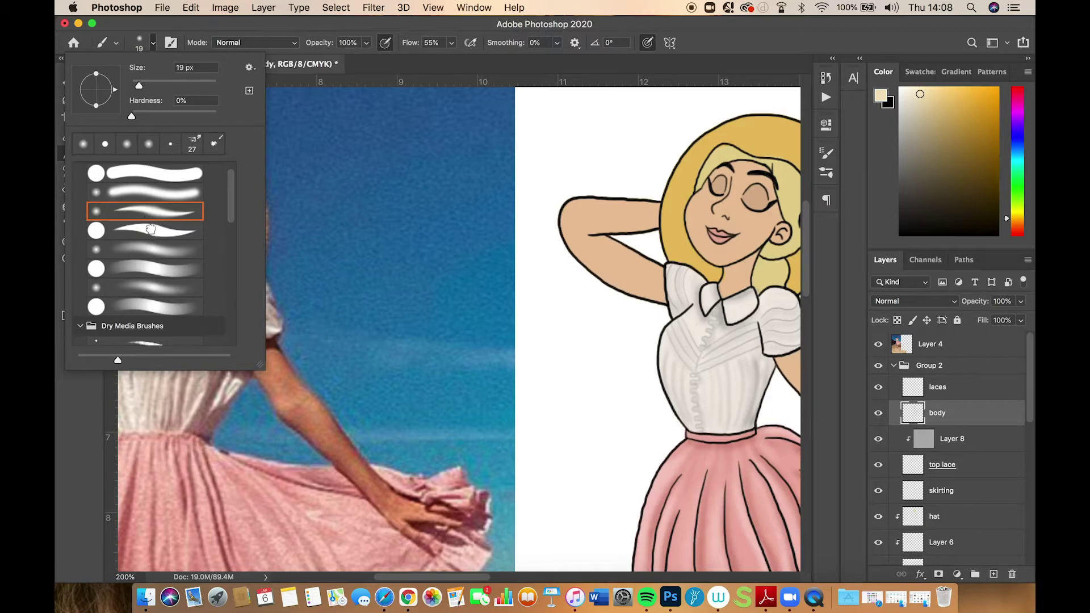
{"action": "left_click", "coordinate": [153, 232]}
Add a new layer directly above the hat layer and toggle the hat layer's visibility to check what it holds
{"action": "left_click_drag", "start_coordinate": [1031, 416], "coordinate": [1018, 499]}
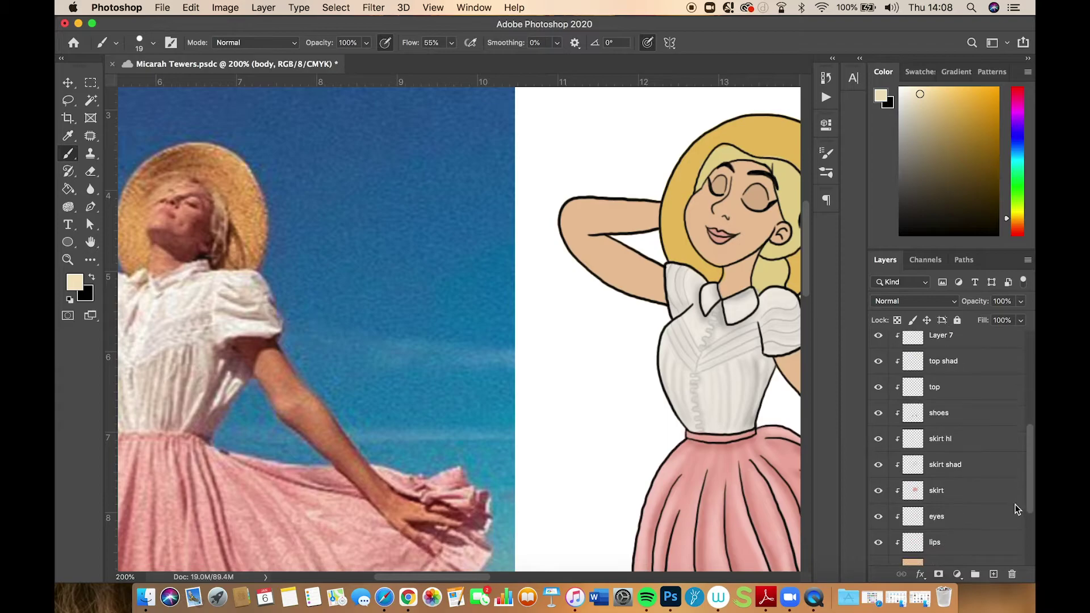
{"action": "scroll", "coordinate": [1014, 509], "scroll_direction": "down", "scroll_amount": 1}
{"action": "scroll", "coordinate": [1013, 511], "scroll_direction": "up", "scroll_amount": 3}
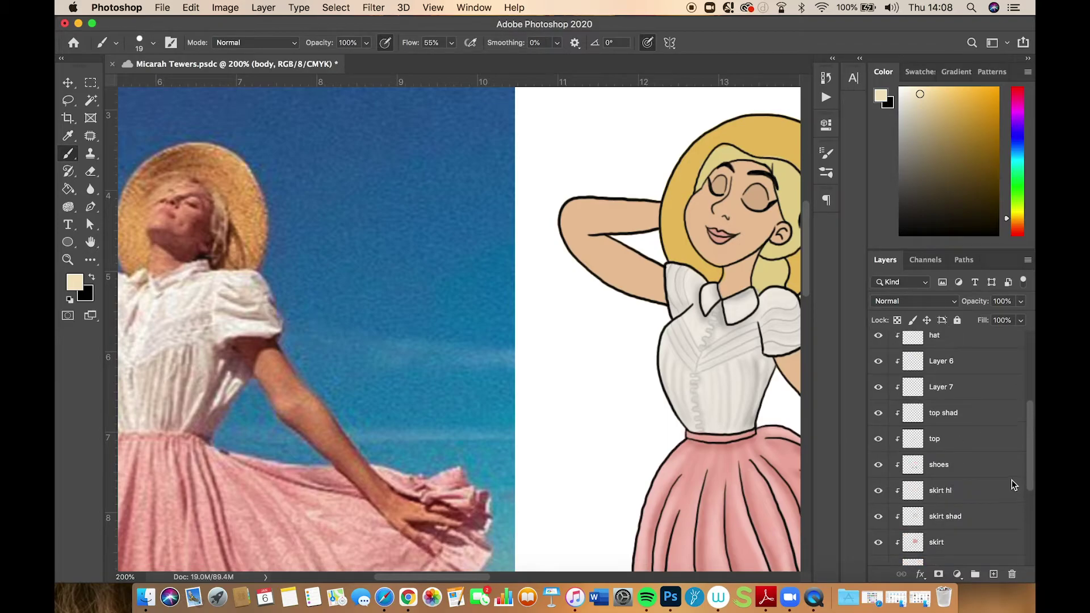
{"action": "scroll", "coordinate": [1012, 480], "scroll_direction": "up", "scroll_amount": 1}
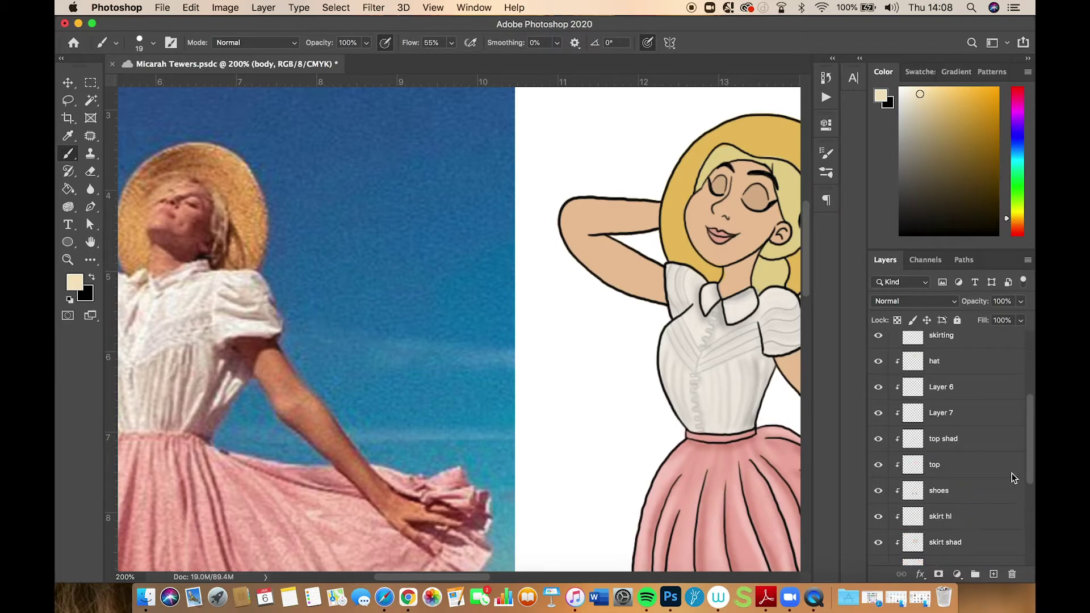
{"action": "left_click", "coordinate": [960, 368]}
{"action": "left_click", "coordinate": [994, 574]}
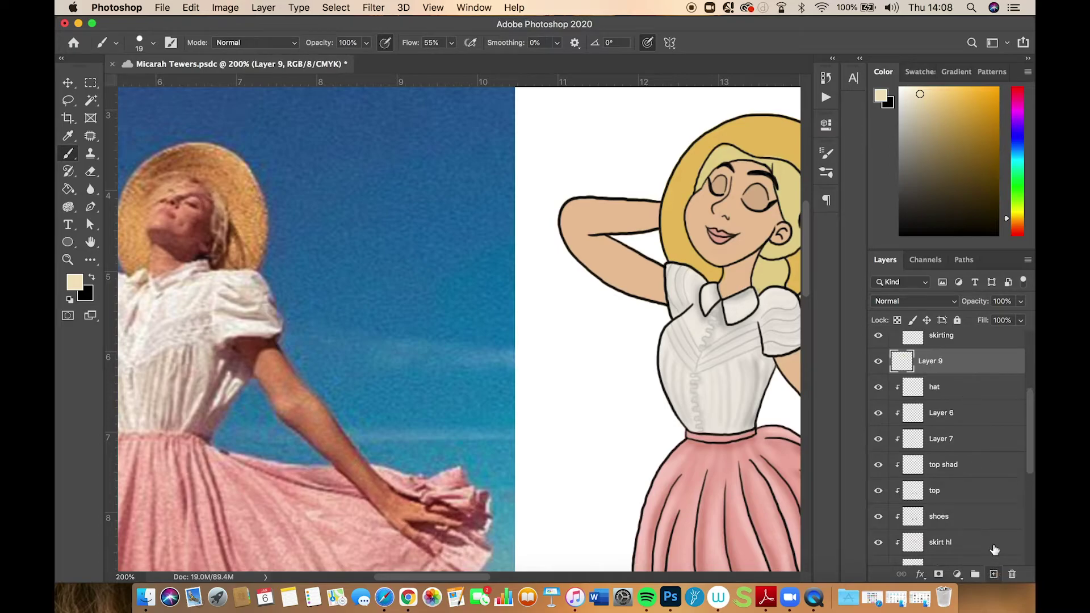
{"action": "left_click", "coordinate": [878, 387]}
{"action": "left_click", "coordinate": [879, 387]}
{"action": "key", "text": "super+z"}
Try a cream straw stroke on the hat brim with the brush size at 7 px, and undo it
{"action": "left_click", "coordinate": [153, 43]}
{"action": "left_click_drag", "start_coordinate": [136, 85], "coordinate": [134, 84]}
{"action": "key", "text": "Return"}
{"action": "left_click_drag", "start_coordinate": [677, 223], "coordinate": [678, 234]}
{"action": "key", "text": "super+z"}
{"action": "key", "text": "super+z"}
{"action": "key", "text": "super+z"}
Reduce the brush size to 4 px and undo the test strokes on the hat
{"action": "left_click", "coordinate": [140, 45]}
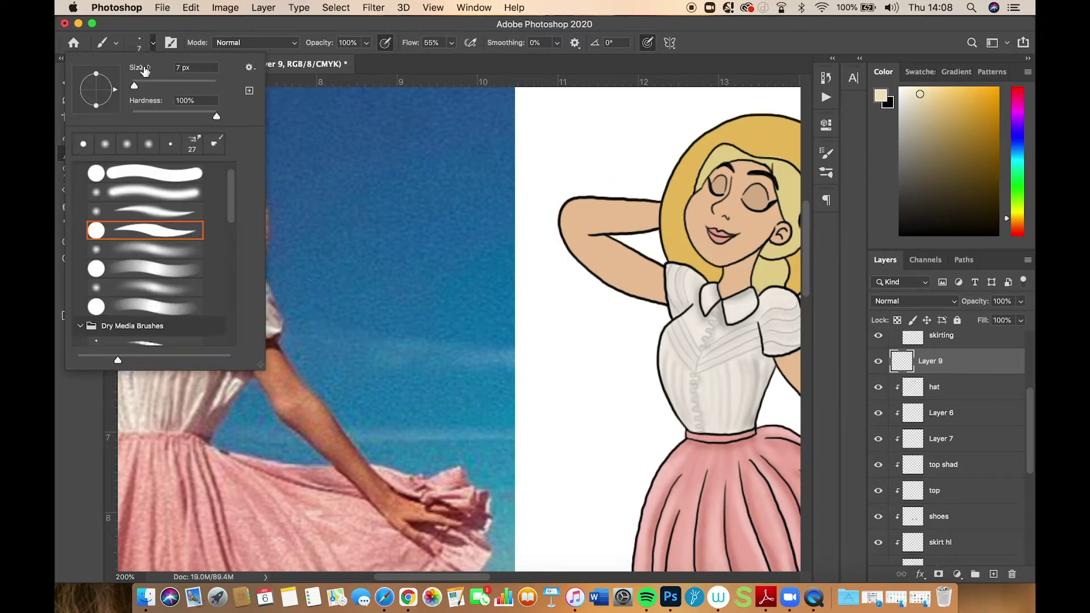
{"action": "left_click_drag", "start_coordinate": [135, 85], "coordinate": [134, 86]}
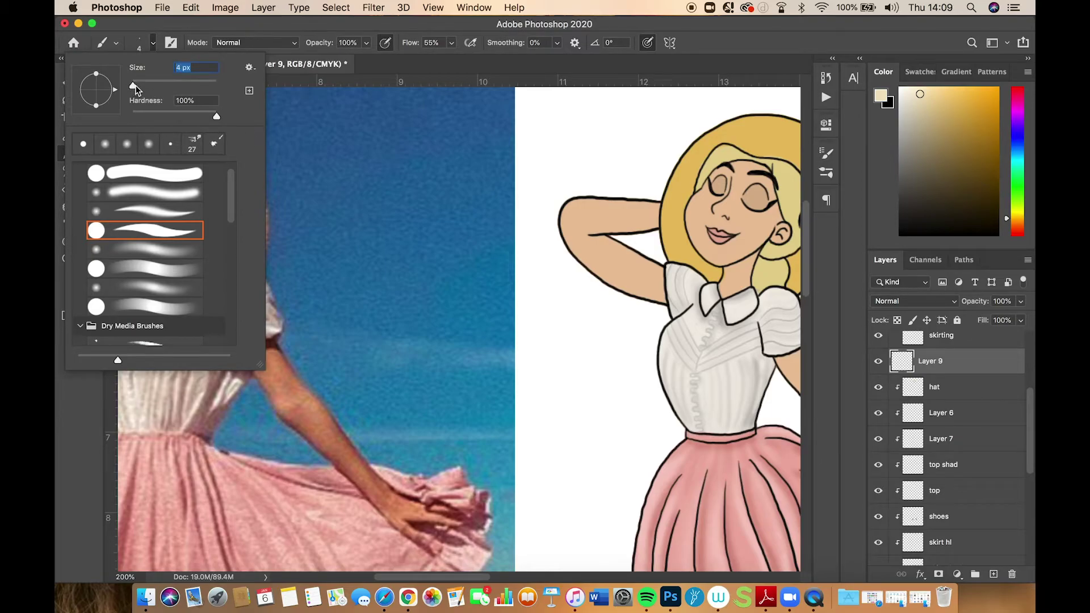
{"action": "key", "text": "Return"}
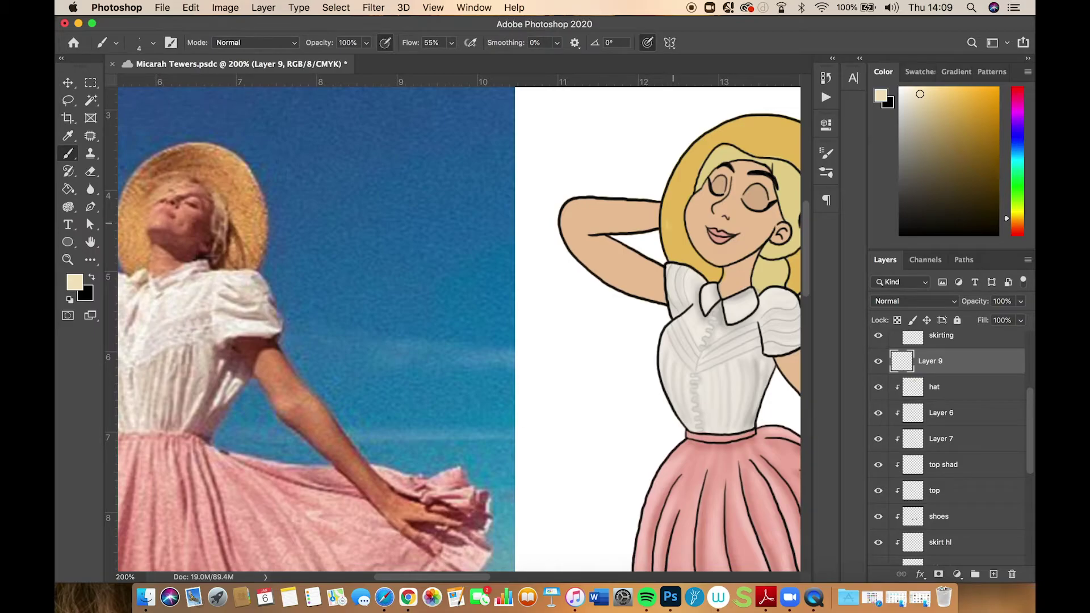
{"action": "key", "text": "super+z"}
{"action": "key", "text": "super+z"}
Paint rows of short cream straw-texture strokes on Layer 9 along the hat brim, from beside the neck up around to above the hair
{"action": "left_click_drag", "start_coordinate": [560, 233], "coordinate": [659, 307]}
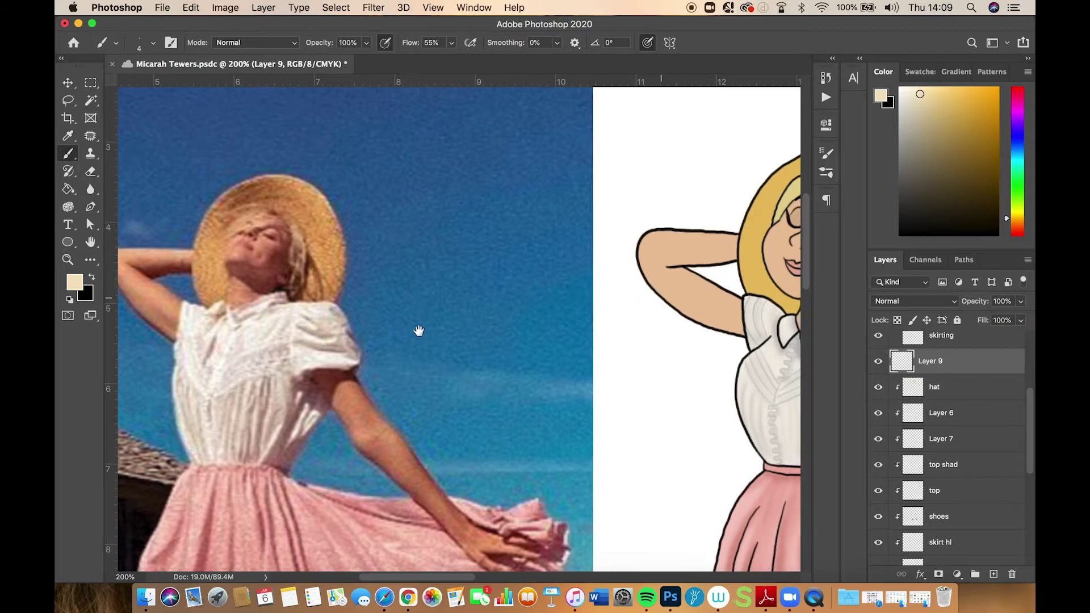
{"action": "left_click_drag", "start_coordinate": [419, 328], "coordinate": [330, 336]}
{"action": "key", "text": "super+plus"}
{"action": "key", "text": "super+plus"}
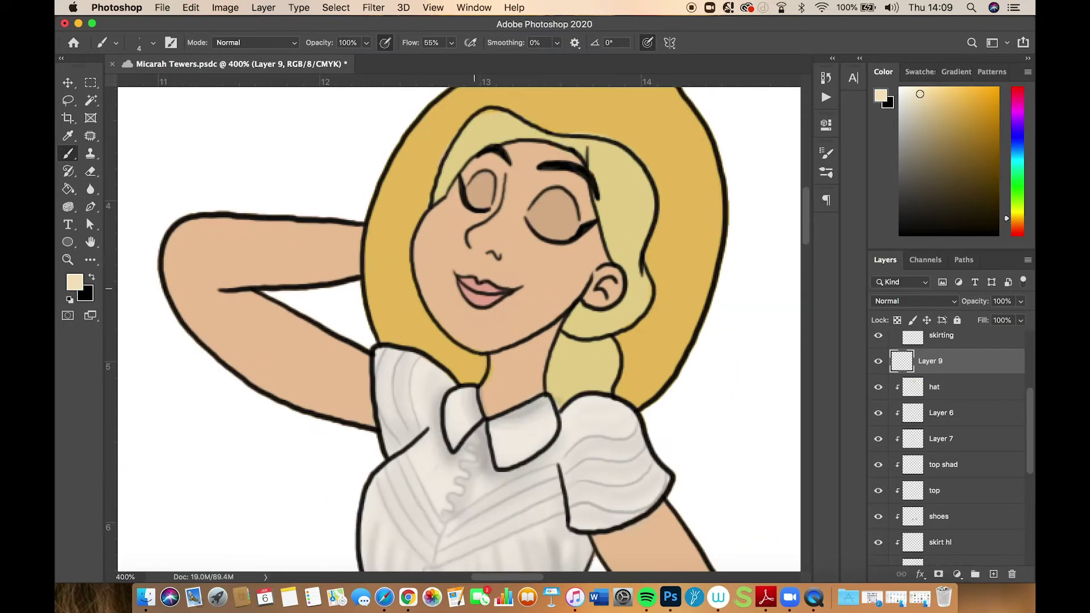
{"action": "left_click_drag", "start_coordinate": [654, 332], "coordinate": [637, 423]}
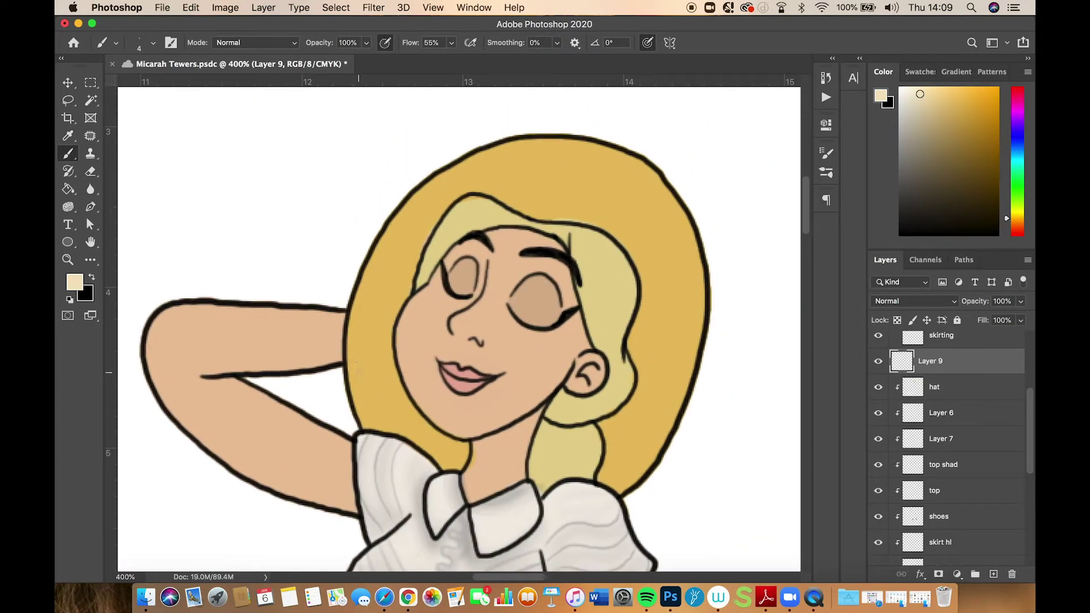
{"action": "left_click_drag", "start_coordinate": [358, 372], "coordinate": [380, 358]}
{"action": "left_click_drag", "start_coordinate": [465, 188], "coordinate": [442, 178]}
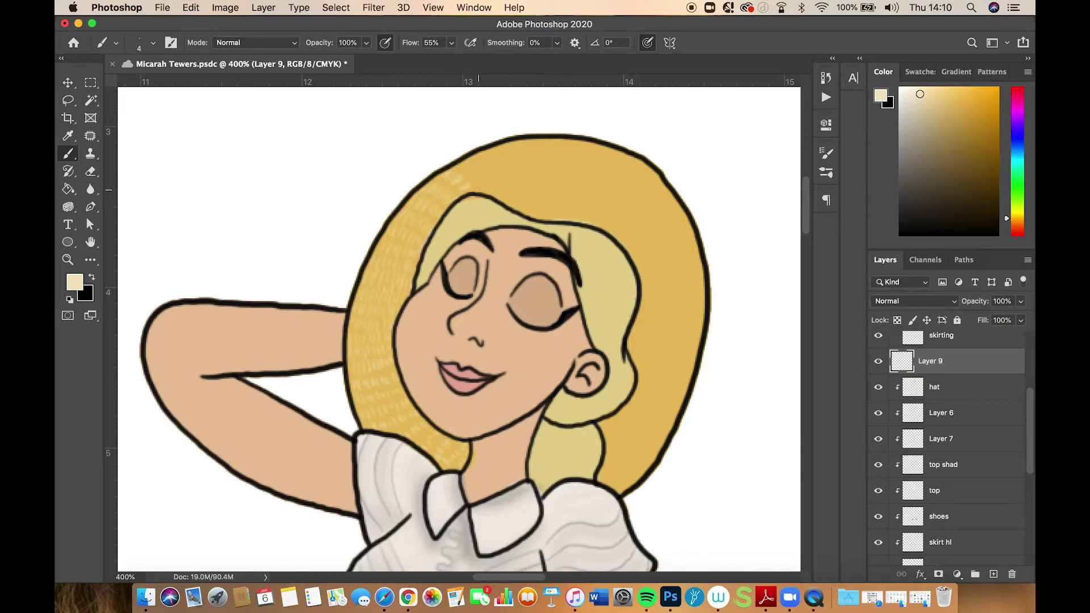
{"action": "left_click_drag", "start_coordinate": [485, 183], "coordinate": [466, 162]}
{"action": "mouse_move", "coordinate": [493, 196]}
{"action": "left_mouse_down"}
{"action": "mouse_move", "coordinate": [504, 181]}
{"action": "mouse_move", "coordinate": [493, 172]}
{"action": "left_mouse_up"}
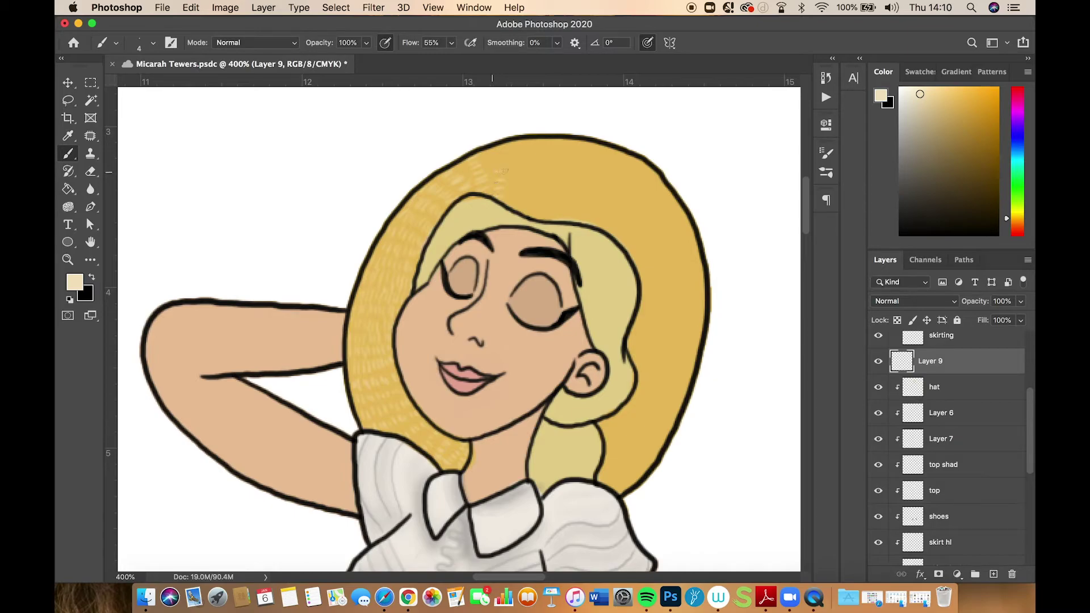
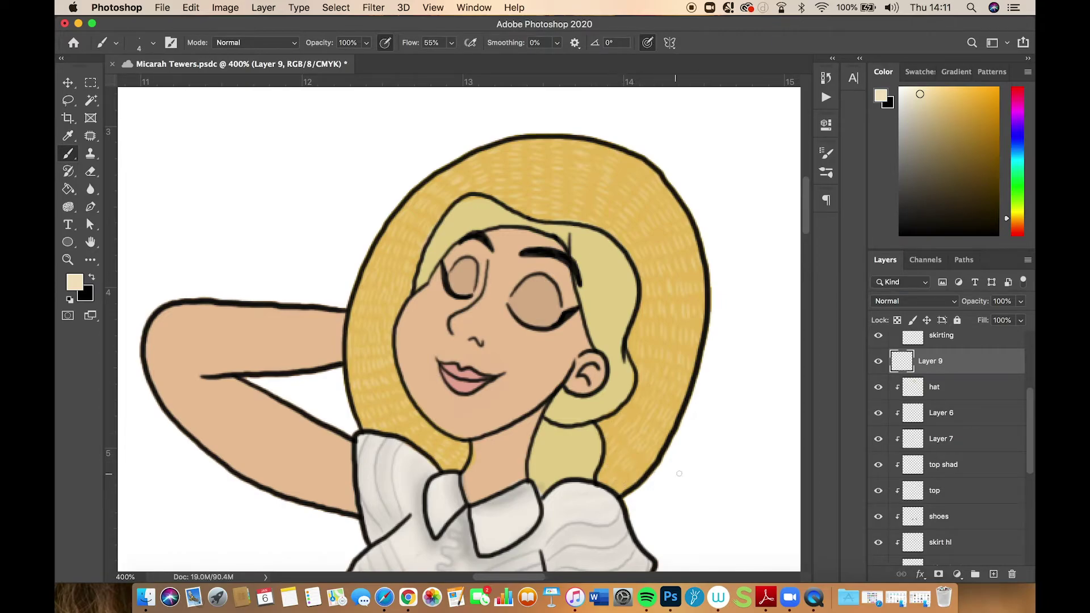
Examine the straw texture against the whole figure and toggle the hat and Layer 9 layers' visibility to compare them
{"action": "mouse_move", "coordinate": [938, 363]}
{"action": "left_mouse_down"}
{"action": "mouse_move", "coordinate": [949, 387]}
{"action": "mouse_move", "coordinate": [941, 361]}
{"action": "left_mouse_up"}
{"action": "left_click_drag", "start_coordinate": [1031, 406], "coordinate": [1031, 382]}
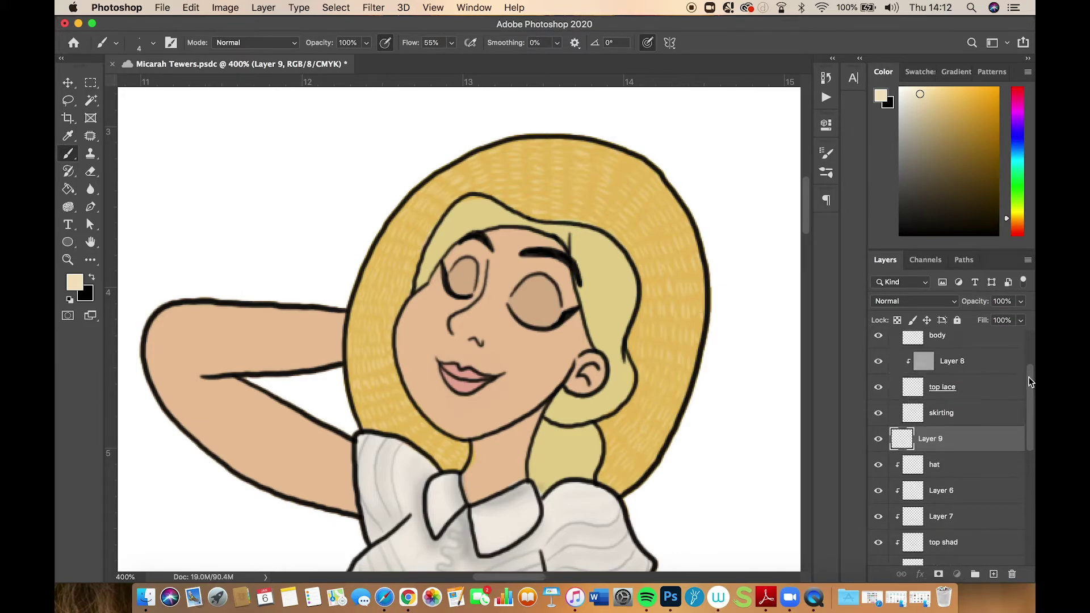
{"action": "scroll", "coordinate": [1025, 374], "scroll_direction": "up", "scroll_amount": 1}
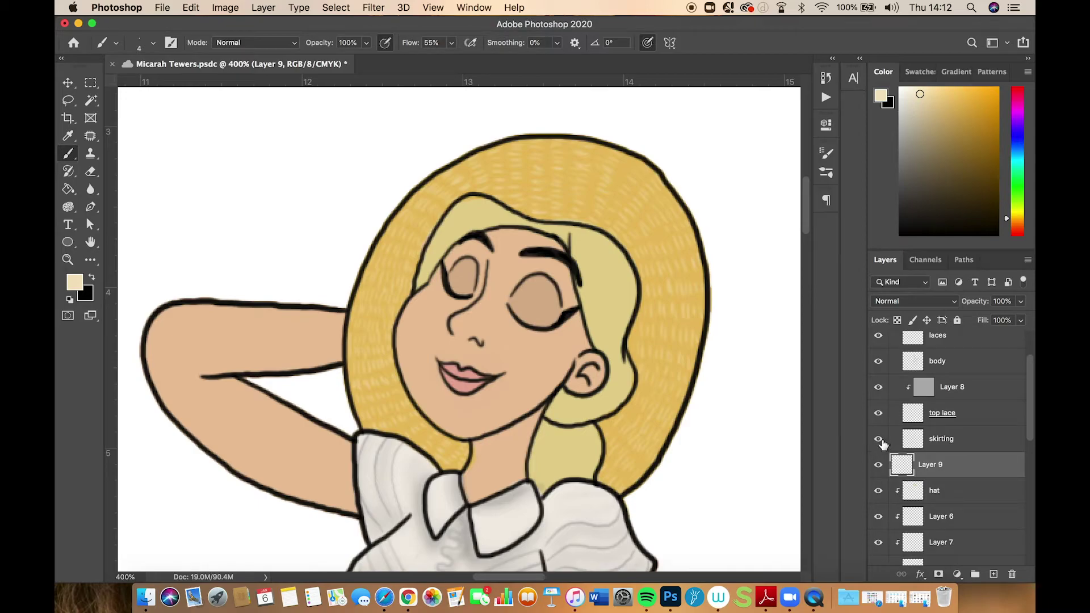
{"action": "key", "text": "super+minus"}
{"action": "key", "text": "super+minus"}
{"action": "key", "text": "super+minus"}
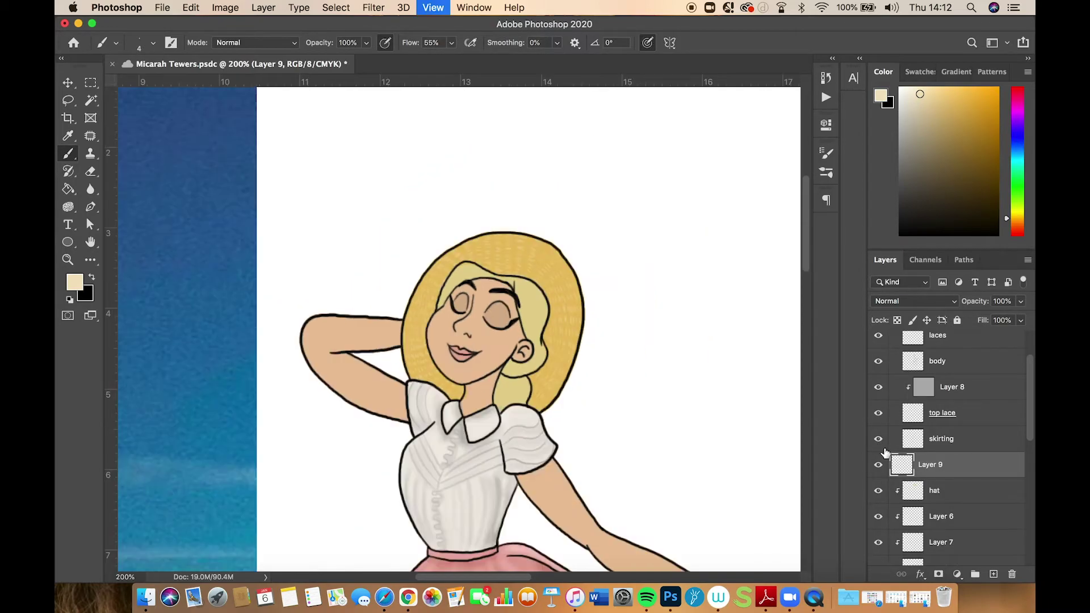
{"action": "scroll", "coordinate": [736, 458], "scroll_direction": "down", "scroll_amount": 3}
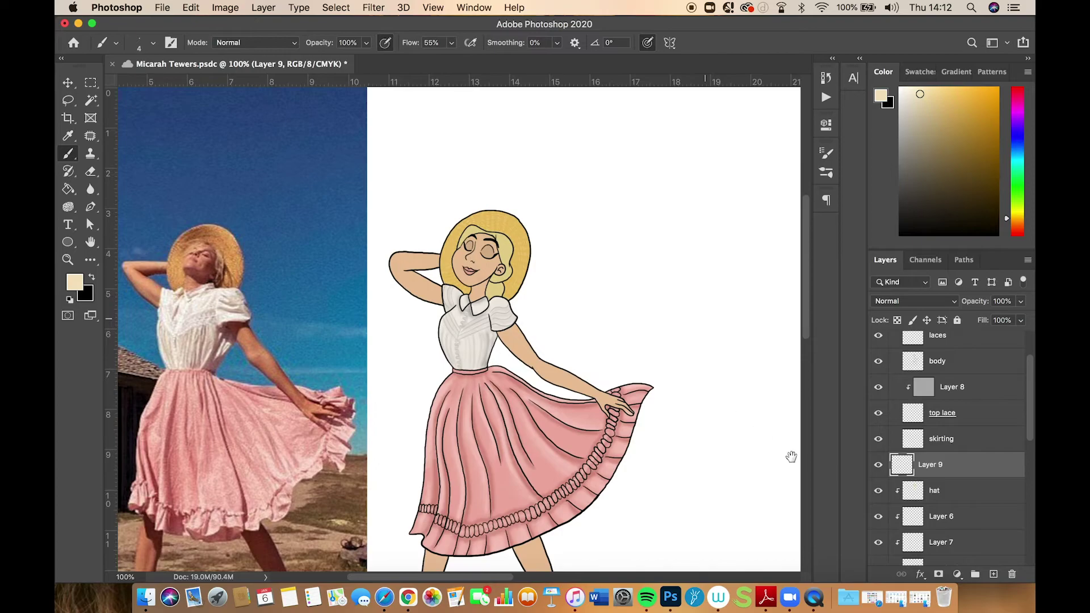
{"action": "left_click", "coordinate": [879, 492]}
{"action": "left_click", "coordinate": [878, 492]}
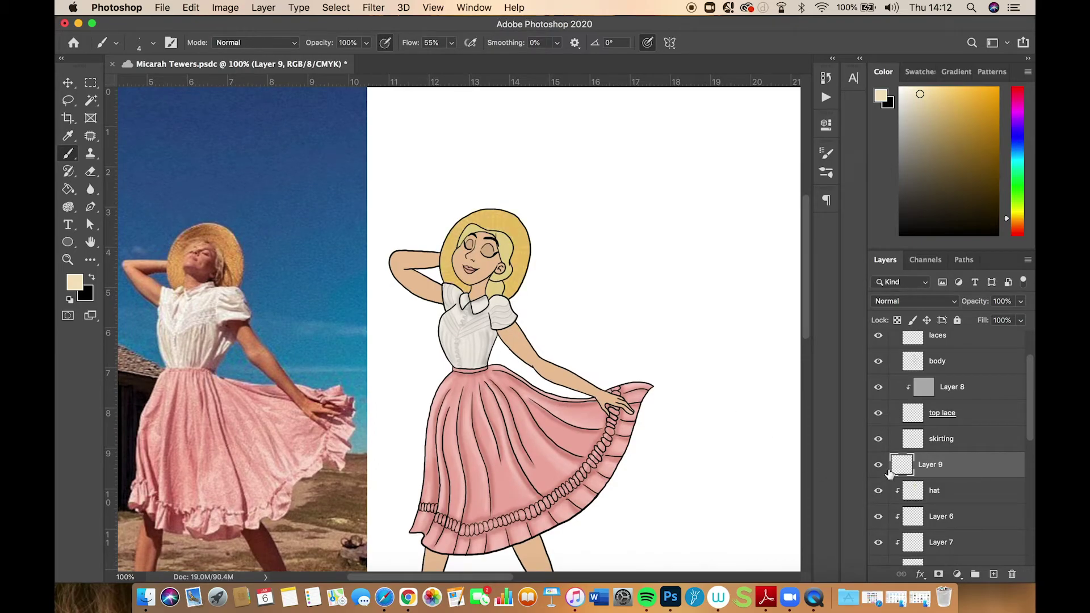
{"action": "left_click", "coordinate": [880, 441]}
{"action": "left_click", "coordinate": [877, 468]}
{"action": "left_click", "coordinate": [877, 468]}
Try moving Layer 9 below the hat layer, and undo the reordering
{"action": "mouse_move", "coordinate": [923, 473]}
{"action": "left_mouse_down"}
{"action": "mouse_move", "coordinate": [927, 493]}
{"action": "mouse_move", "coordinate": [938, 461]}
{"action": "mouse_move", "coordinate": [943, 469]}
{"action": "left_mouse_up"}
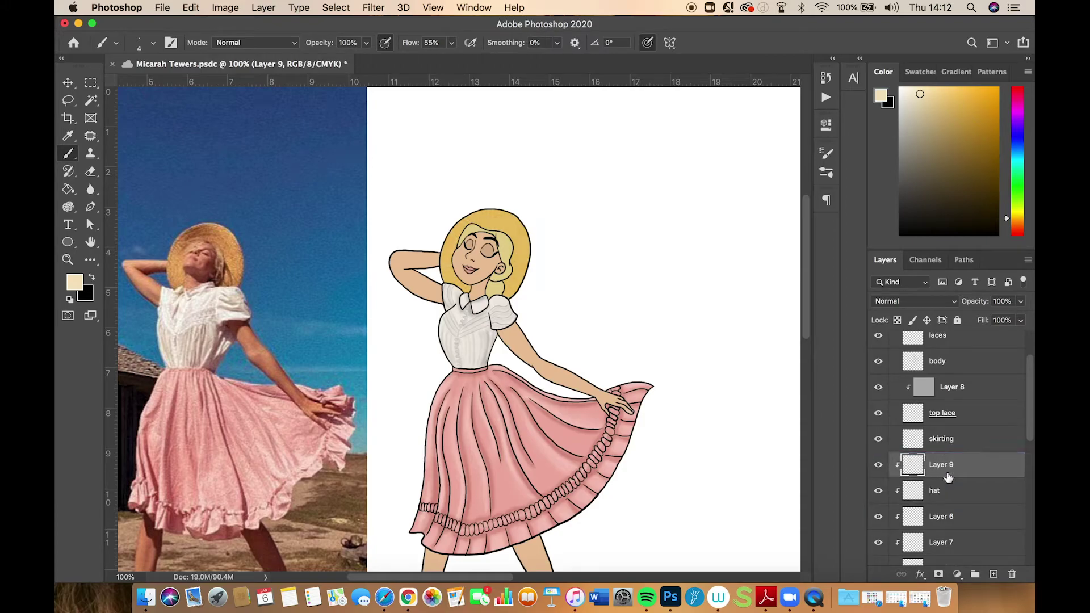
{"action": "key", "text": "super+bracketleft"}
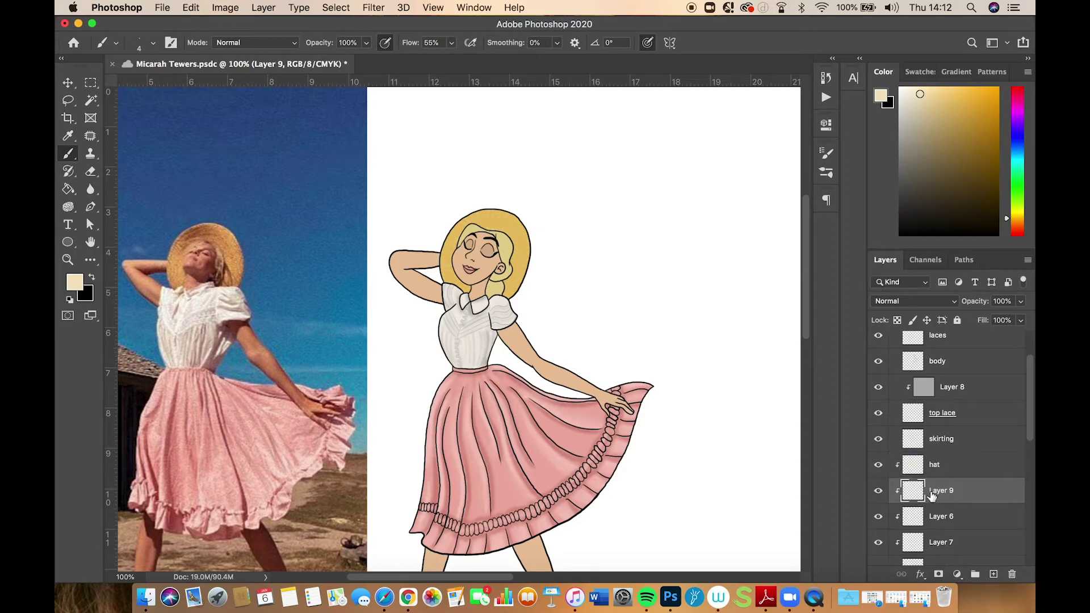
{"action": "key", "text": "super+z"}
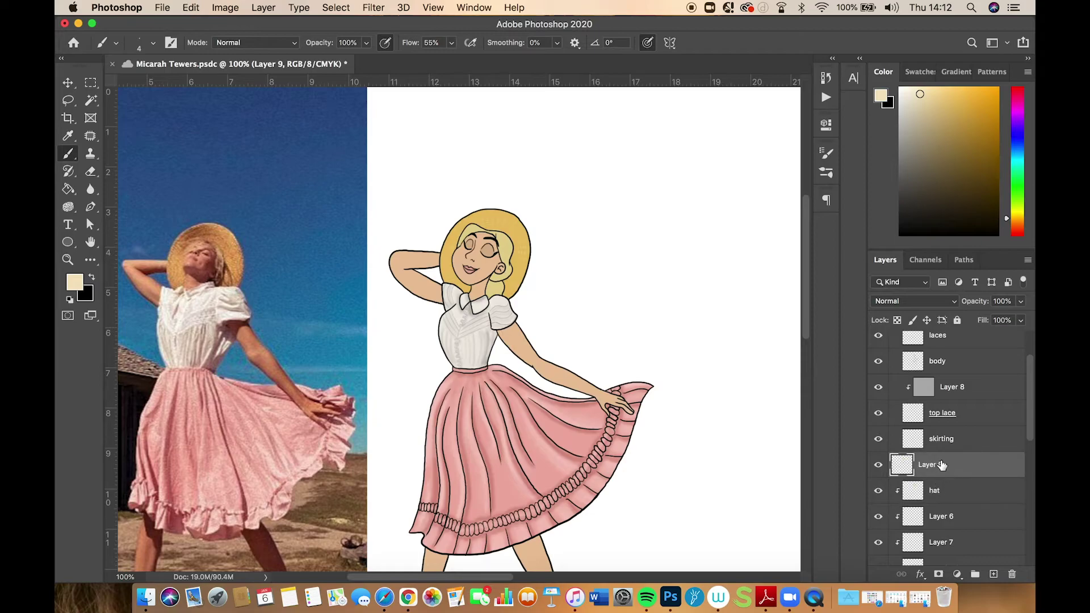
Duplicate Layer 9 and add a new layer above the copy, clipped to it as a clipping mask
{"action": "left_click_drag", "start_coordinate": [943, 465], "coordinate": [994, 574]}
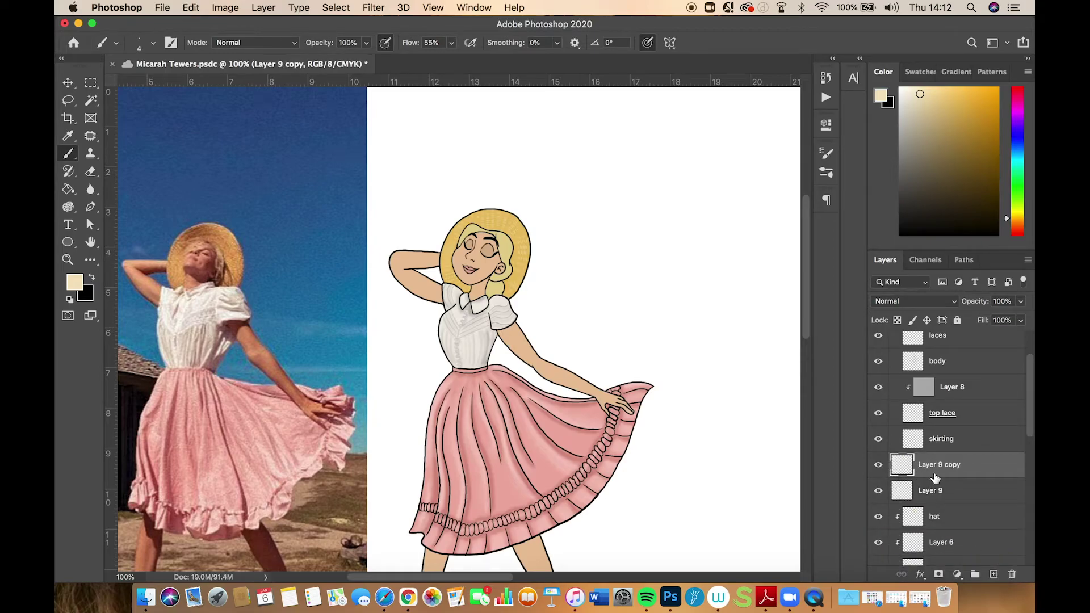
{"action": "left_click", "coordinate": [994, 575]}
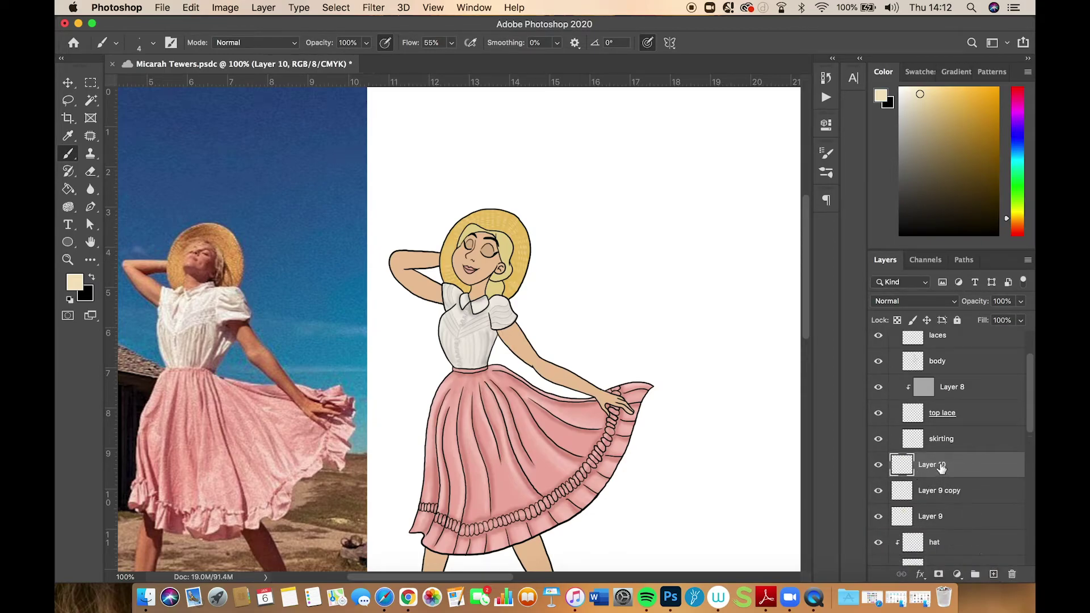
{"action": "right_click", "coordinate": [942, 465]}
{"action": "mouse_move", "coordinate": [854, 576]}
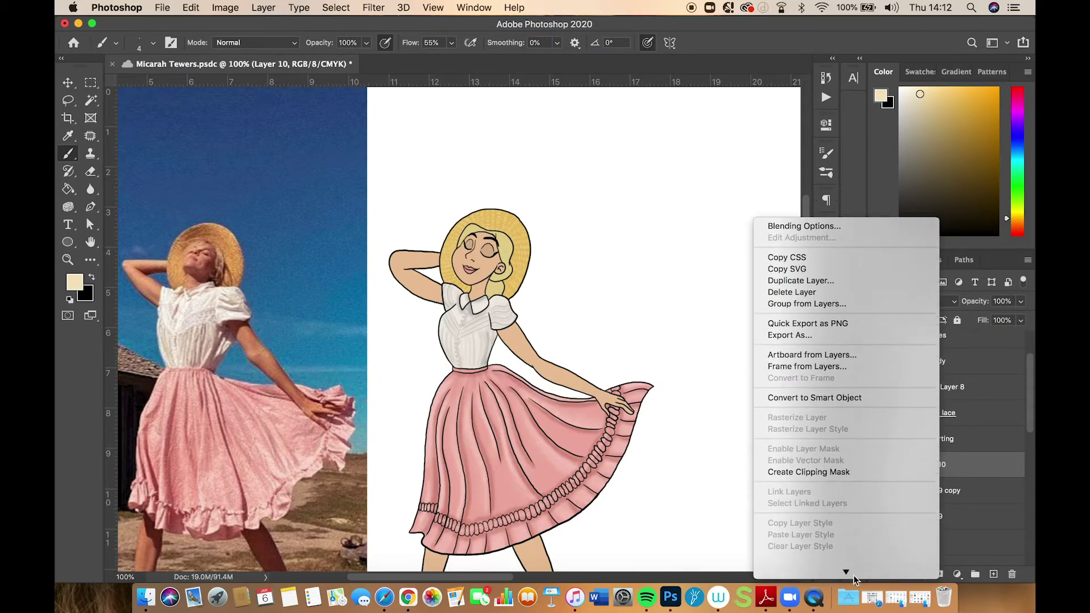
{"action": "left_click", "coordinate": [849, 441]}
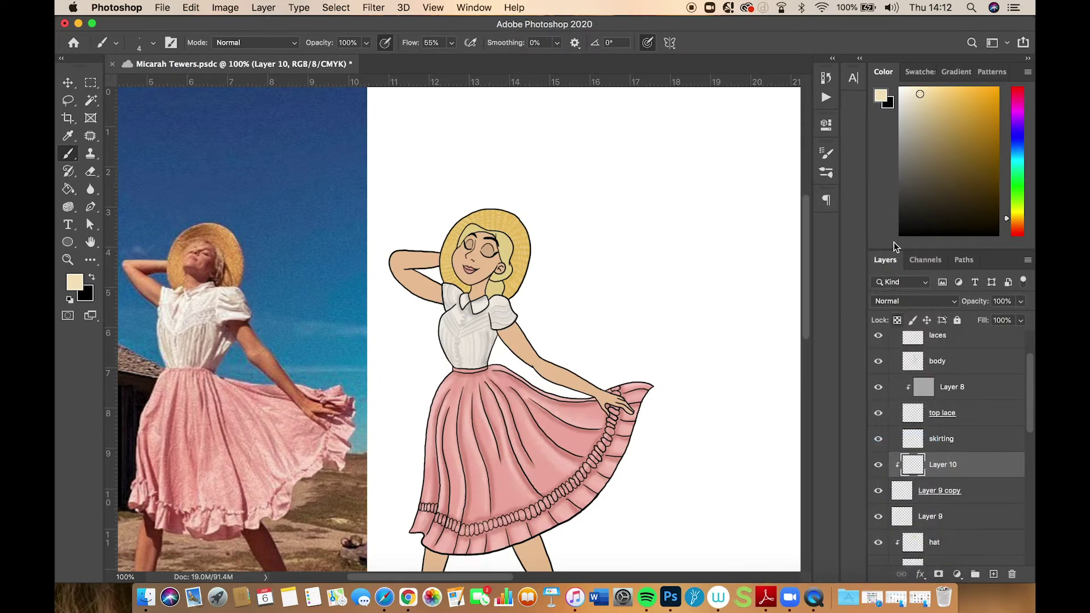
Choose a muted reddish brown and fill the clipped Layer 10 with it to recolour the copied straw strokes
{"action": "left_click", "coordinate": [928, 130]}
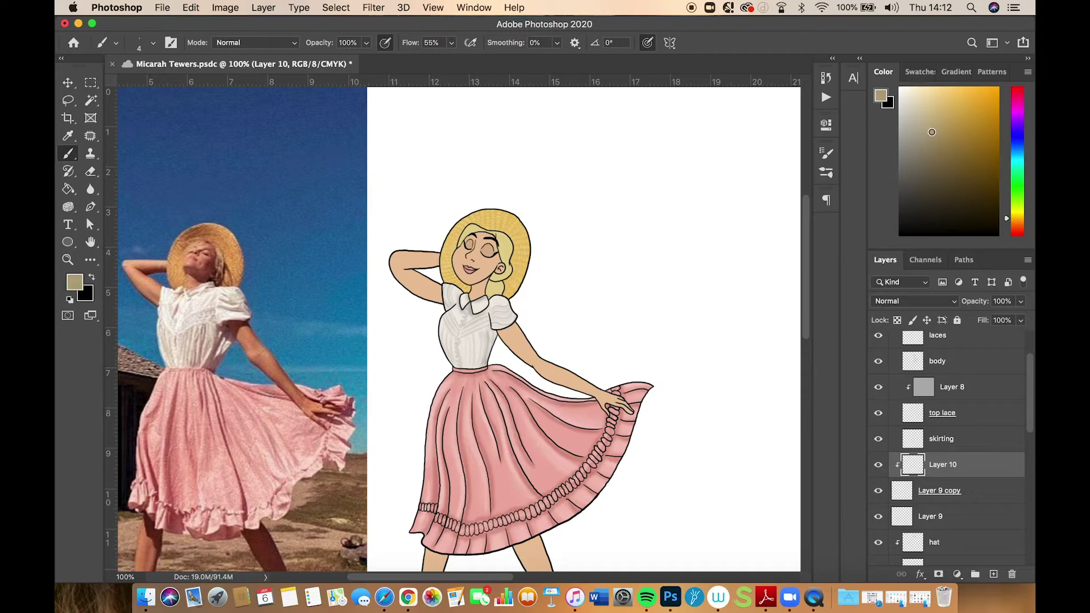
{"action": "left_click_drag", "start_coordinate": [931, 133], "coordinate": [939, 140]}
{"action": "left_click", "coordinate": [1016, 226]}
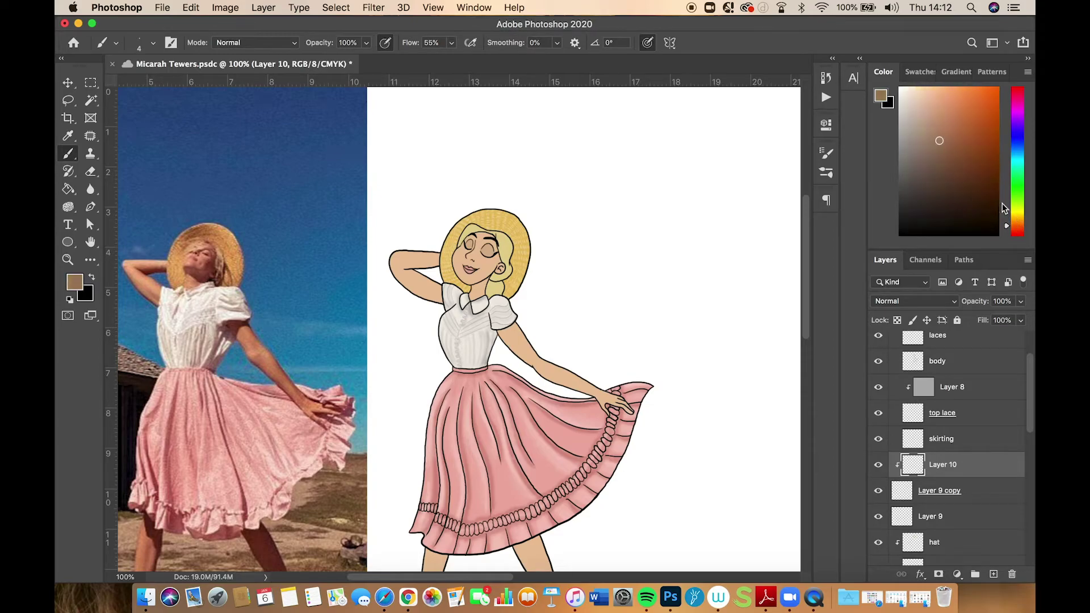
{"action": "left_click", "coordinate": [69, 189]}
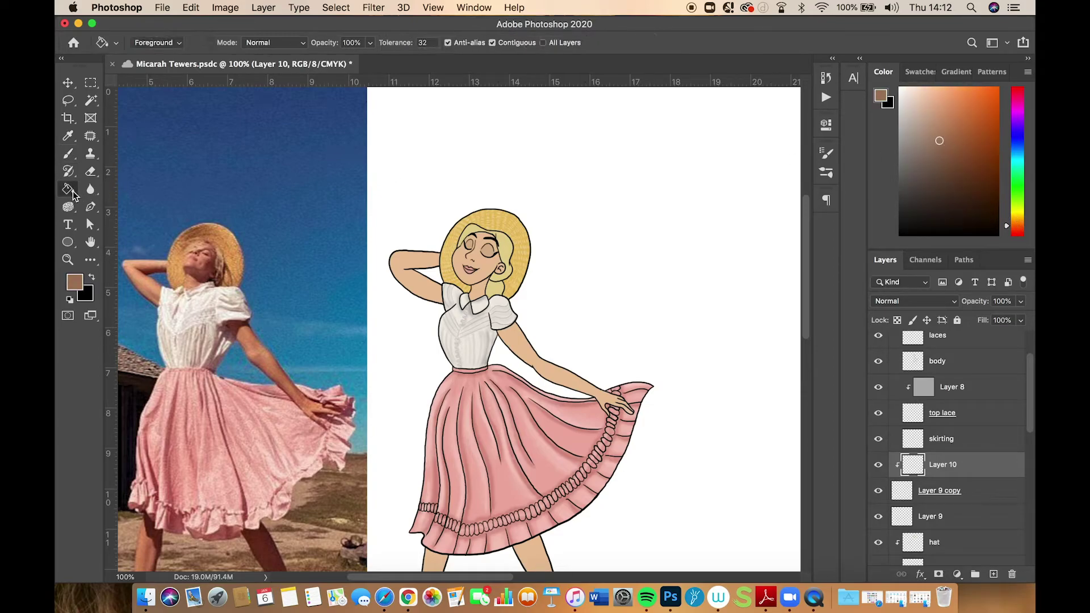
{"action": "left_click", "coordinate": [504, 247]}
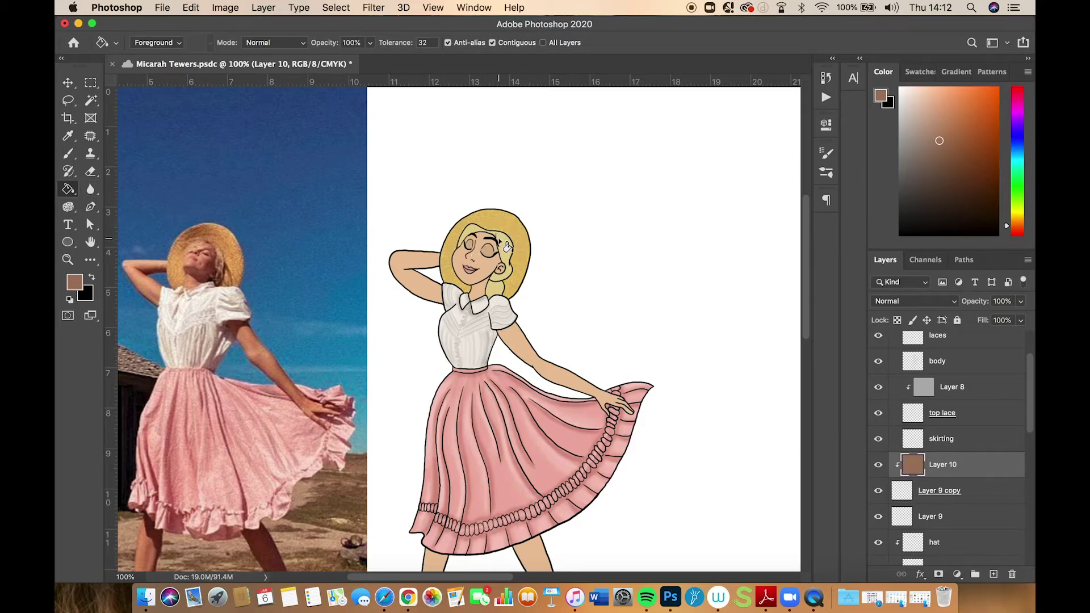
Merge Layer 10 with Layer 9 copy into a single layer of brown straw strokes and save the document
{"action": "key", "text": "super+equal"}
{"action": "key", "text": "super+equal"}
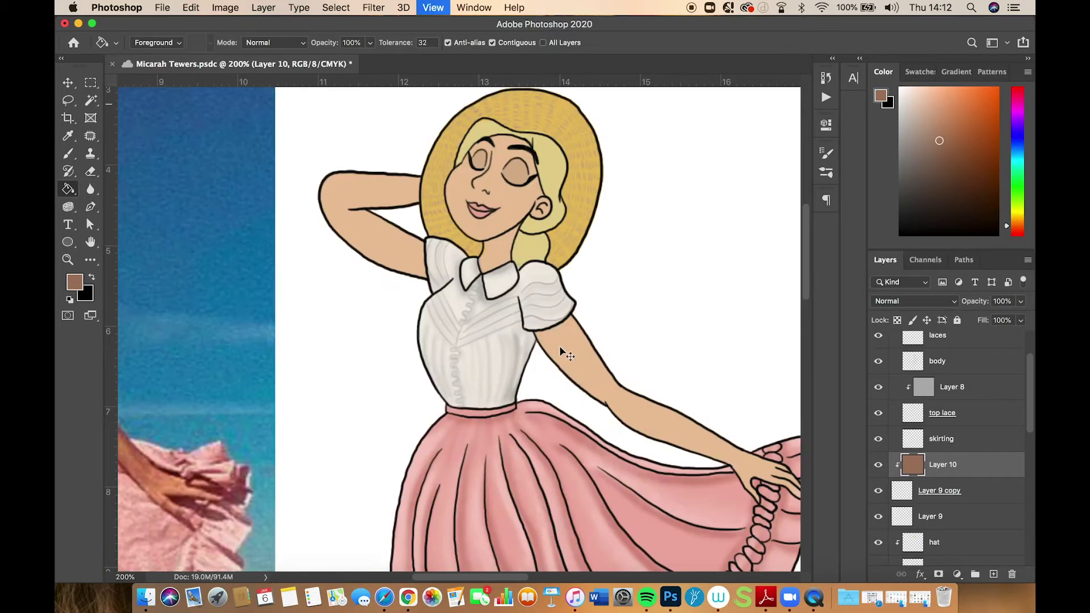
{"action": "left_click_drag", "start_coordinate": [576, 233], "coordinate": [530, 398]}
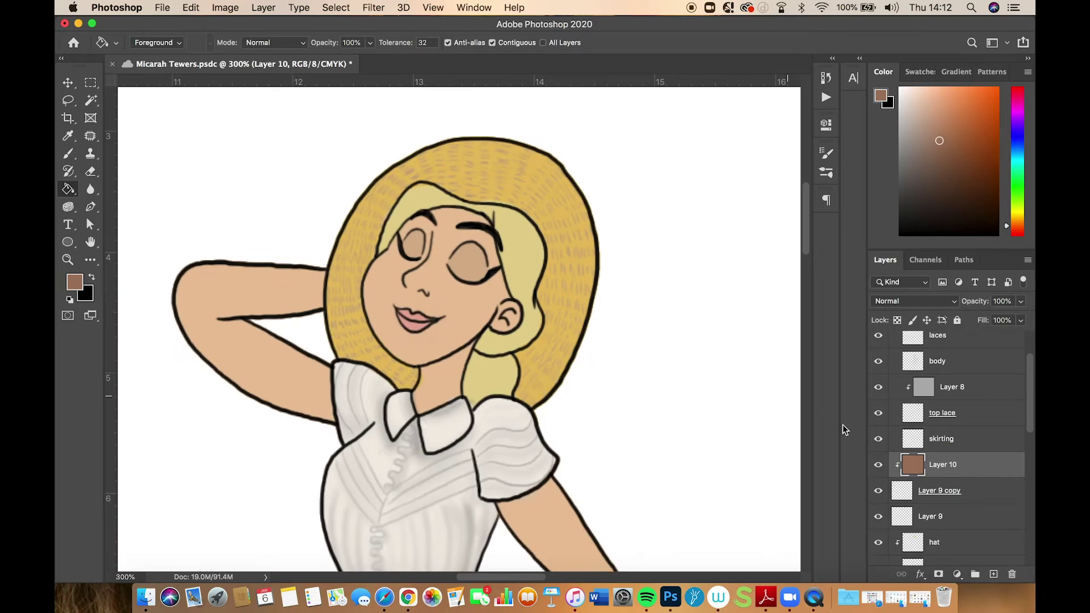
{"action": "left_click", "coordinate": [937, 492], "text": "shift"}
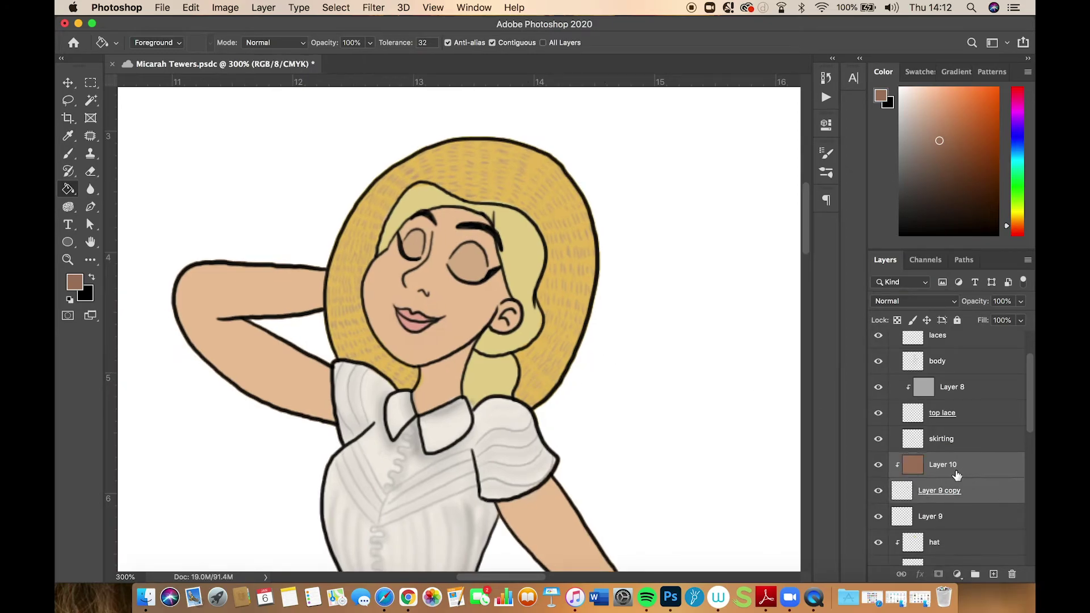
{"action": "right_click", "coordinate": [942, 490]}
{"action": "mouse_move", "coordinate": [863, 574]}
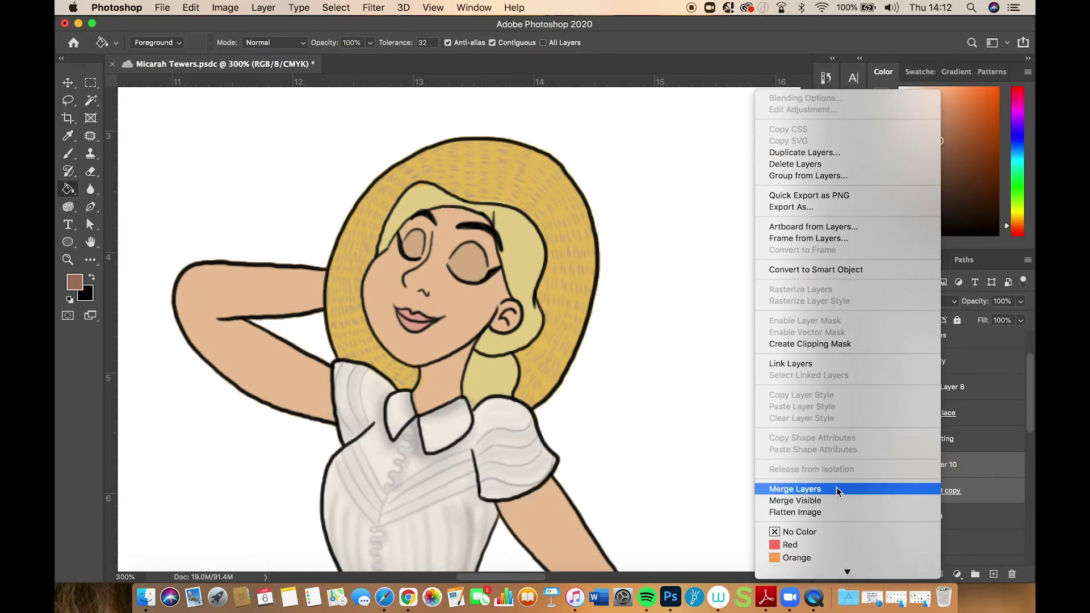
{"action": "left_click", "coordinate": [839, 490]}
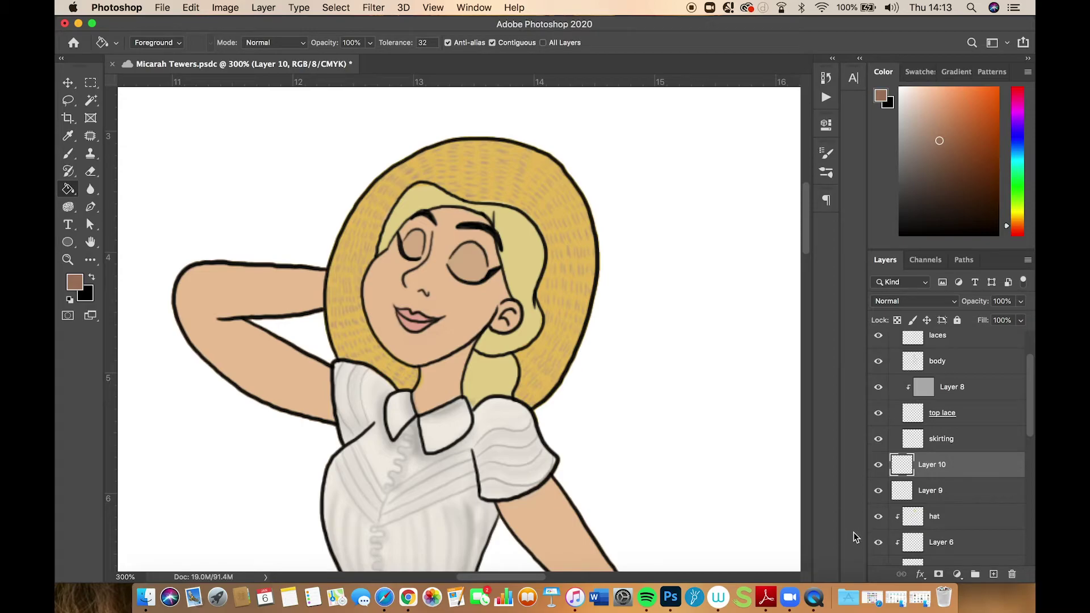
{"action": "key", "text": "super+s"}
Turn off Auto-Select, shift the brown strokes on Layer 10 slightly away from the cream ones, and place Layer 10 below Layer 9
{"action": "left_click", "coordinate": [68, 83]}
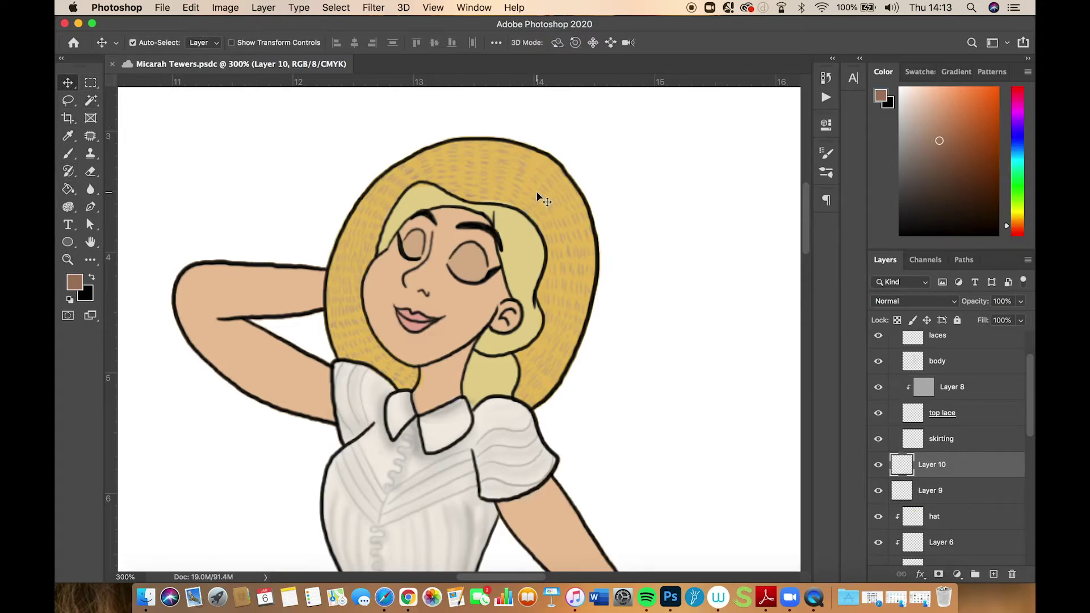
{"action": "left_click_drag", "start_coordinate": [536, 193], "coordinate": [536, 199]}
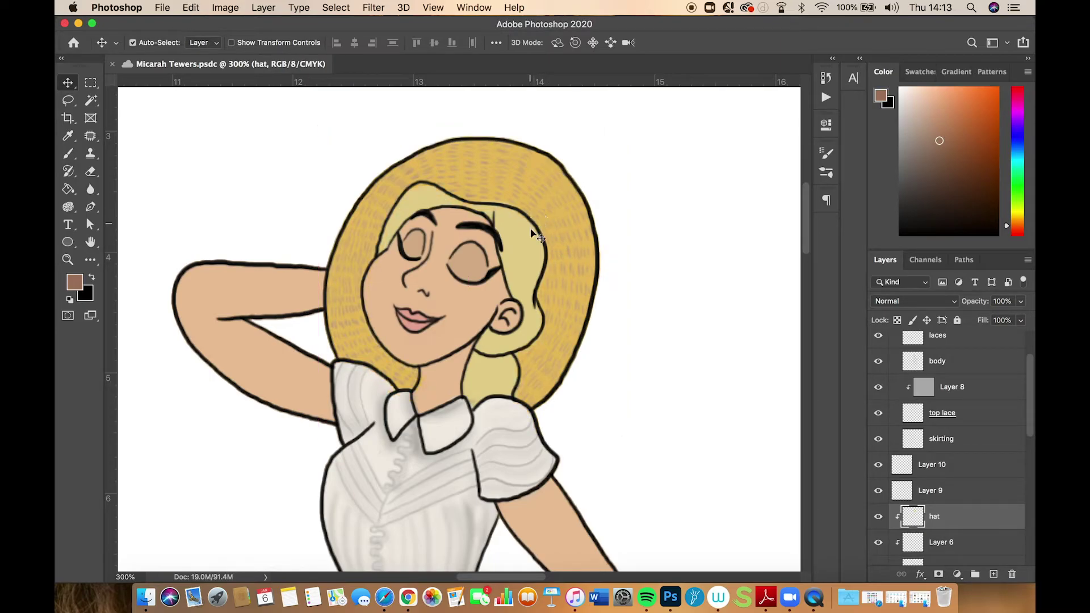
{"action": "left_click", "coordinate": [926, 467]}
{"action": "left_click", "coordinate": [136, 43]}
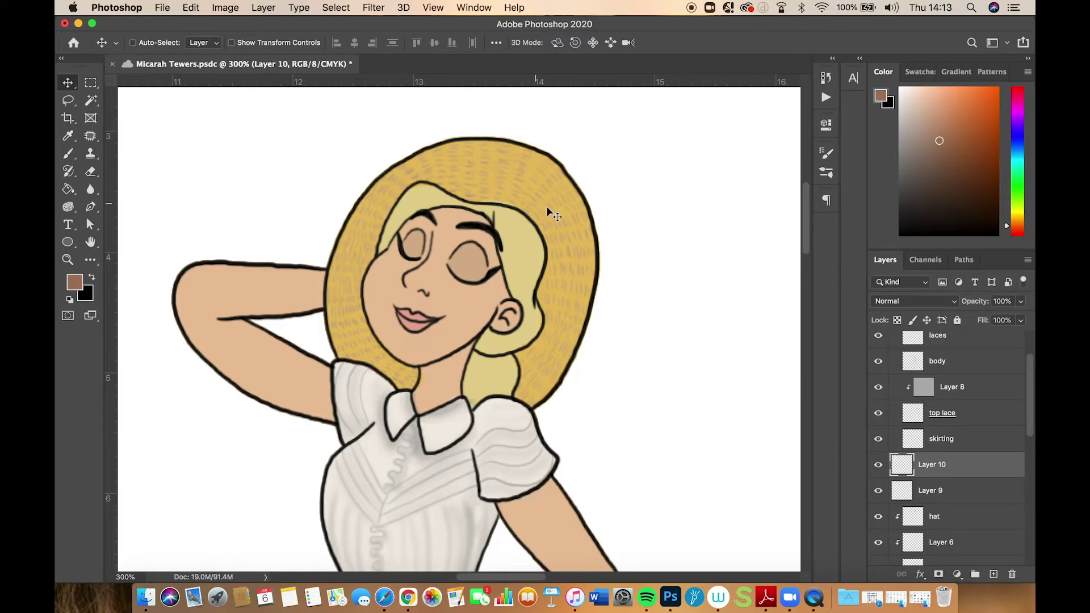
{"action": "left_click_drag", "start_coordinate": [558, 207], "coordinate": [569, 212]}
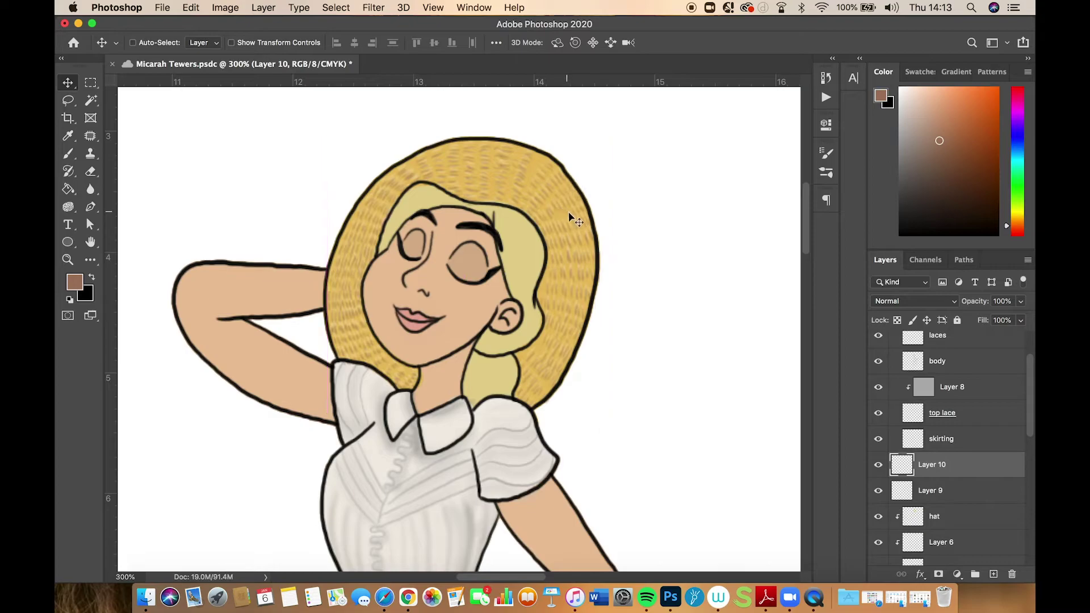
{"action": "left_click_drag", "start_coordinate": [932, 470], "coordinate": [948, 509]}
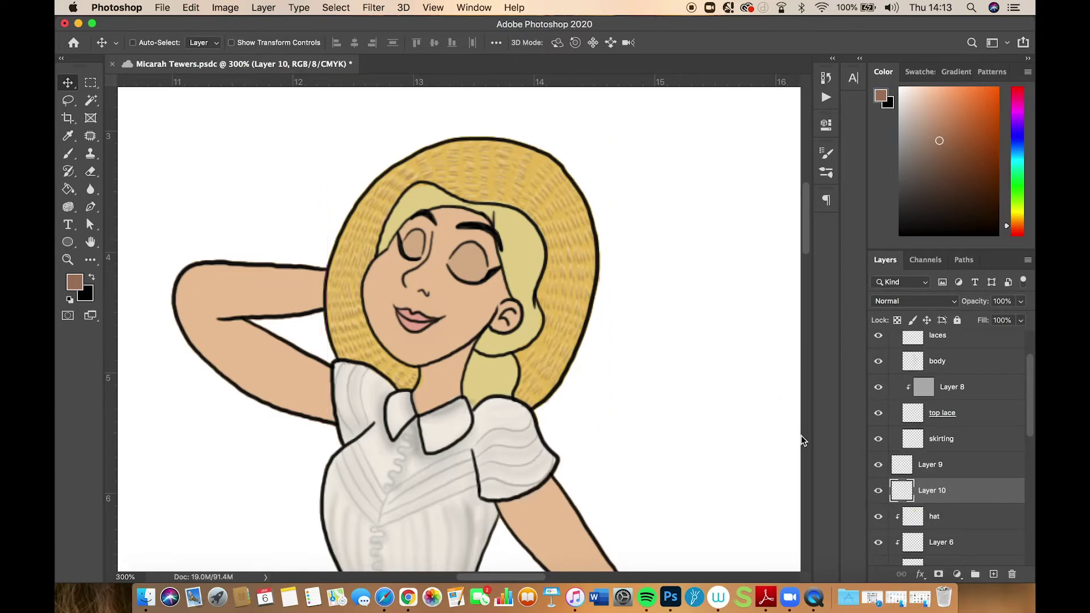
Compare the whole coloured figure and its hat texture with the reference photo
{"action": "key", "text": "super+1"}
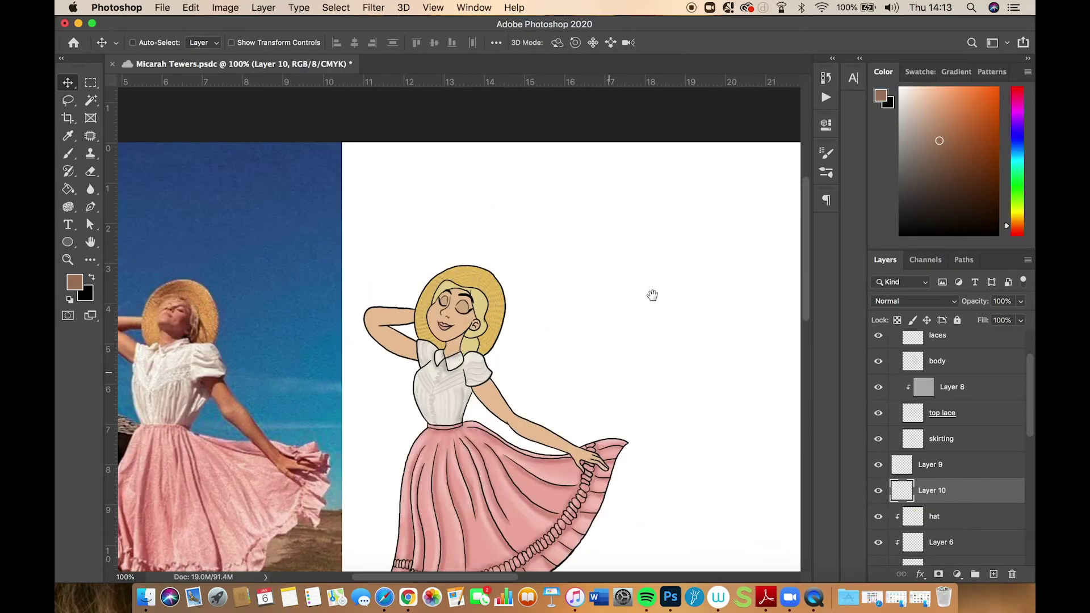
{"action": "scroll", "coordinate": [652, 295], "scroll_direction": "down", "scroll_amount": 5}
{"action": "scroll", "coordinate": [652, 295], "scroll_direction": "left", "scroll_amount": 4}
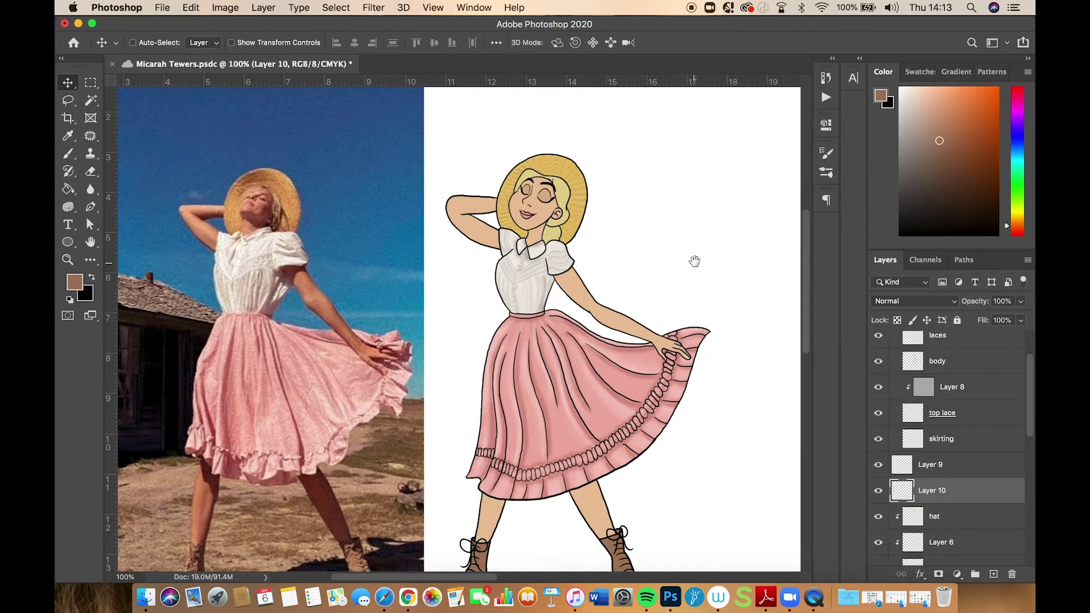
{"action": "scroll", "coordinate": [695, 262], "scroll_direction": "left", "scroll_amount": 1}
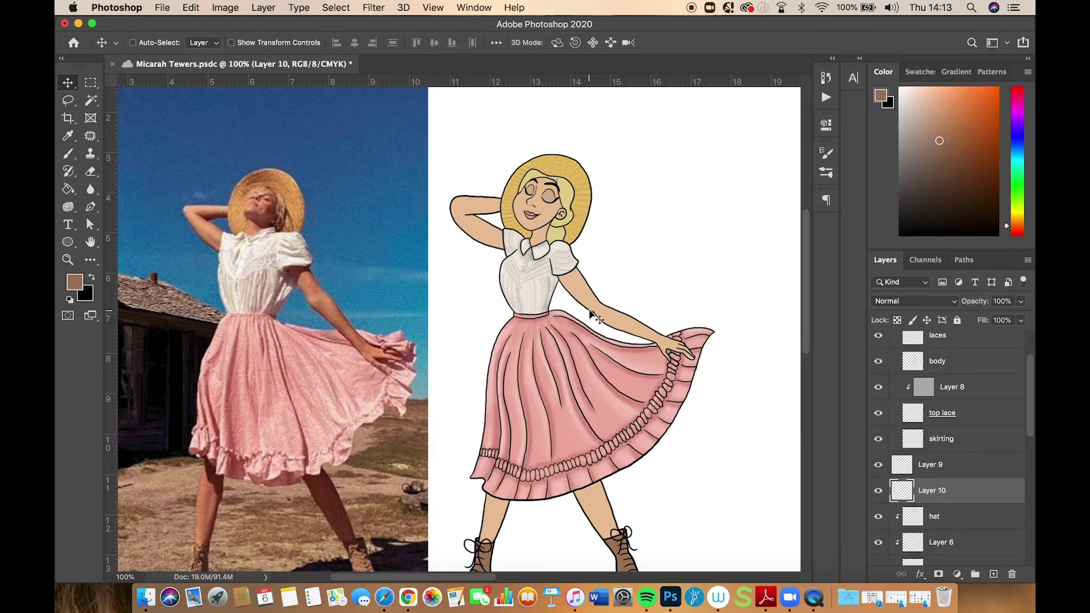
{"action": "scroll", "coordinate": [590, 313], "scroll_direction": "right", "scroll_amount": 3}
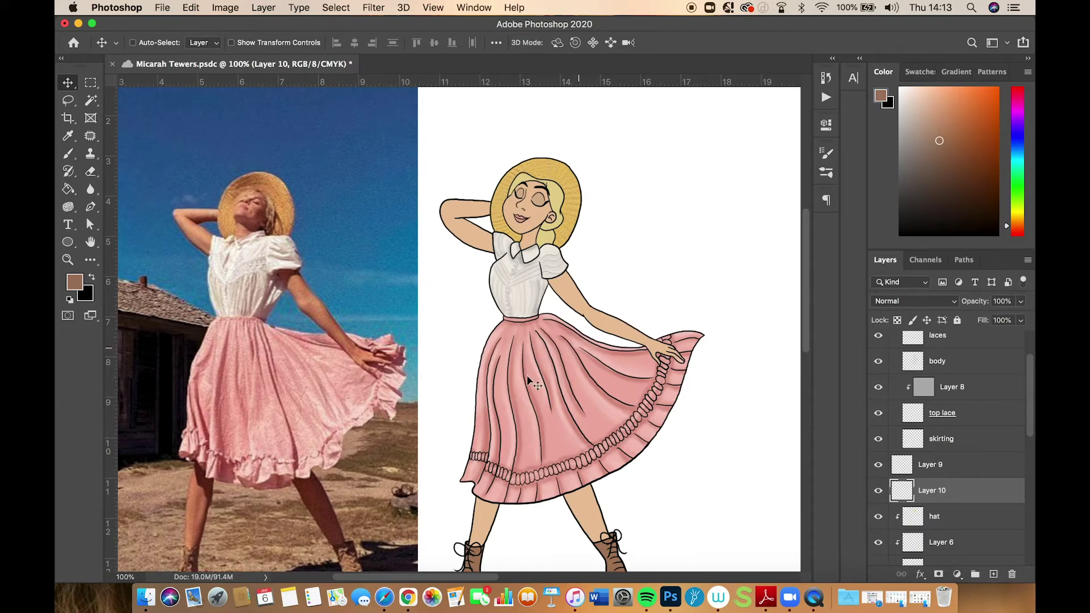
{"action": "scroll", "coordinate": [554, 286], "scroll_direction": "right", "scroll_amount": 2}
{"action": "right_click", "coordinate": [544, 292]}
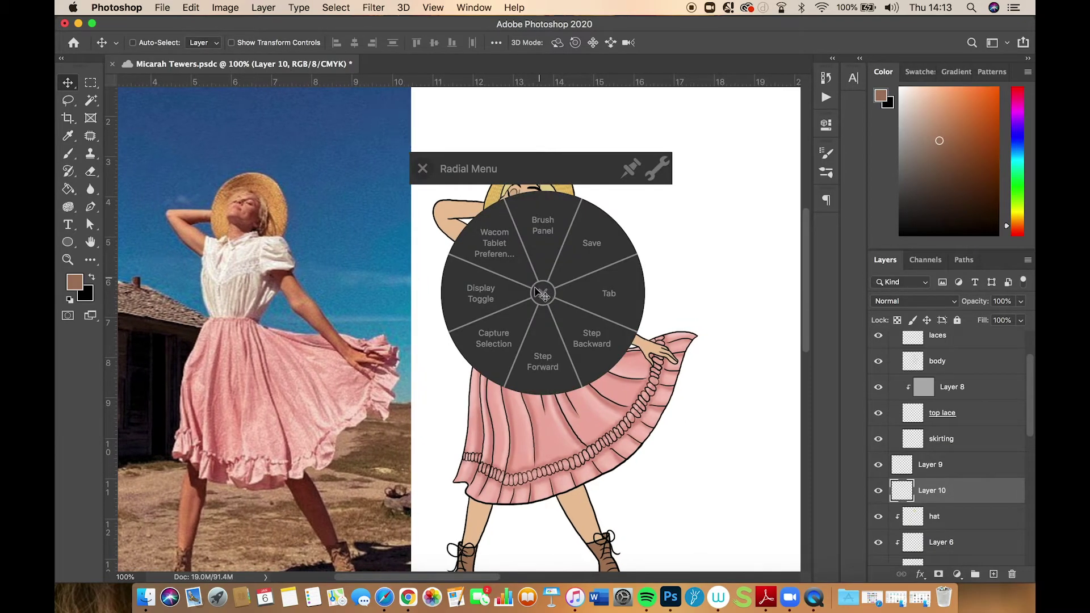
{"action": "left_click", "coordinate": [544, 295]}
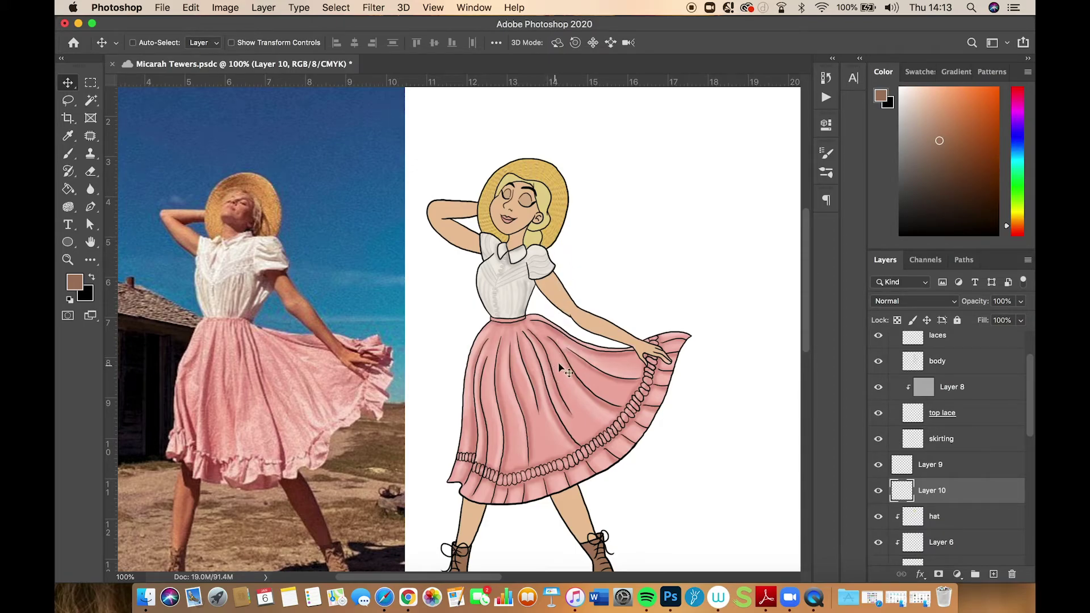
Sample the light brown from the toe of the boot in the reference photo as the foreground colour
{"action": "left_click_drag", "start_coordinate": [585, 391], "coordinate": [645, 249]}
{"action": "key", "text": "super+equal"}
{"action": "key", "text": "super+equal"}
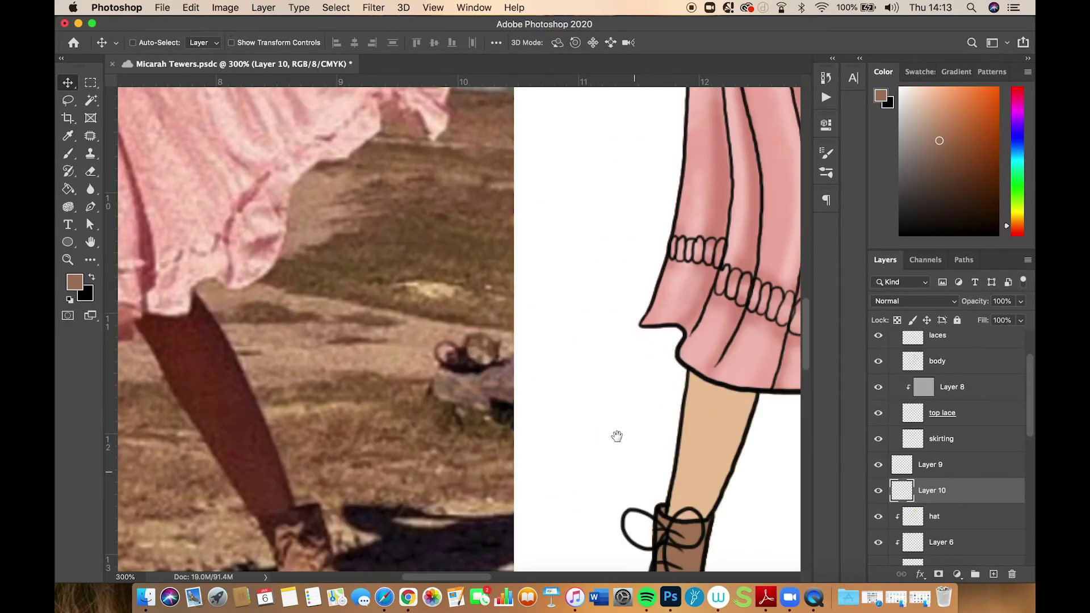
{"action": "left_click_drag", "start_coordinate": [617, 436], "coordinate": [625, 267]}
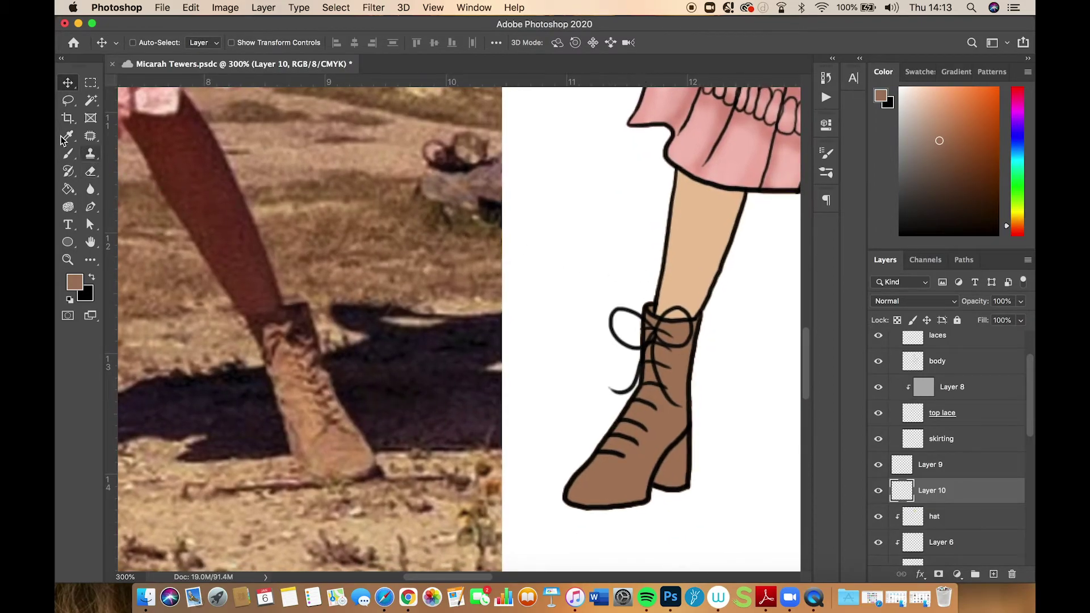
{"action": "left_click", "coordinate": [63, 137]}
{"action": "left_click", "coordinate": [342, 449]}
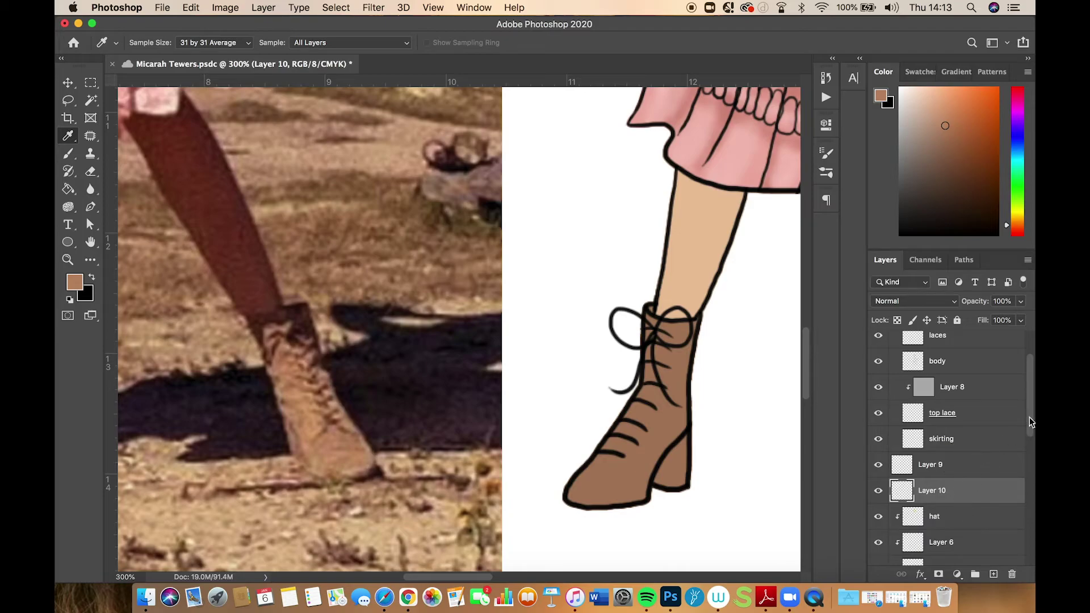
Rename Layer 10 as "hat ch shad" and Layer 9 as "hat ch light"
{"action": "left_click_drag", "start_coordinate": [1030, 418], "coordinate": [1024, 434]}
{"action": "double_click", "coordinate": [938, 438]}
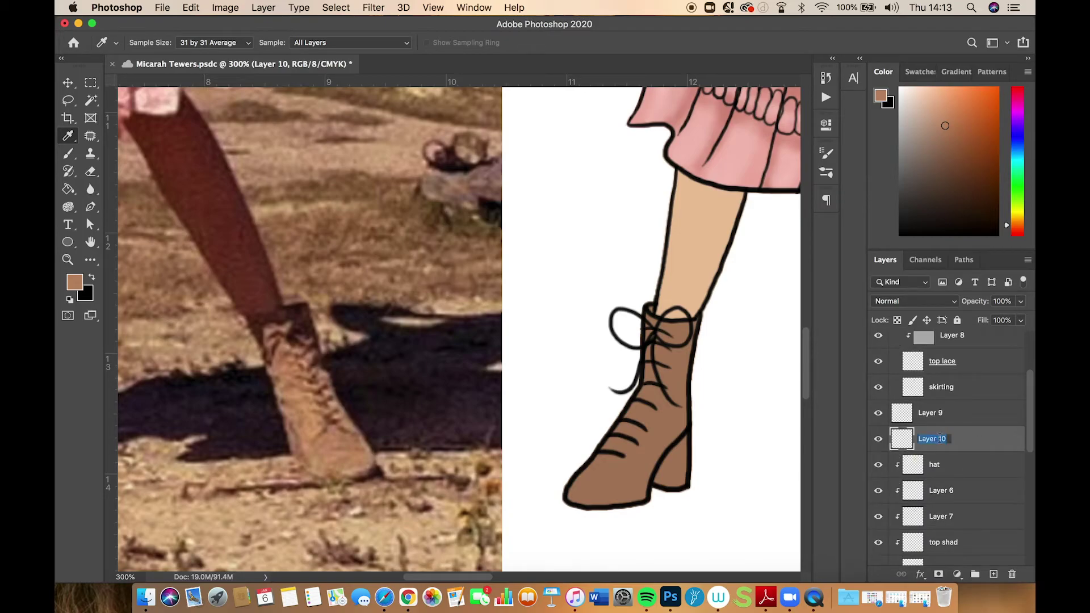
{"action": "key", "text": "BackSpace"}
{"action": "double_click", "coordinate": [938, 413]}
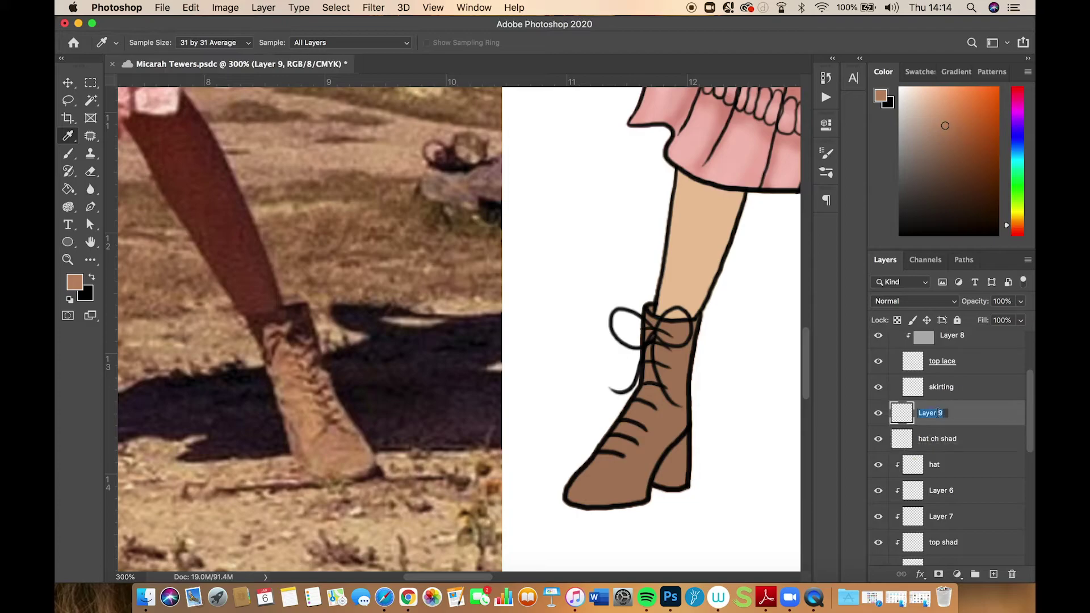
{"action": "type", "text": "hat ch light"}
{"action": "key", "text": "Return"}
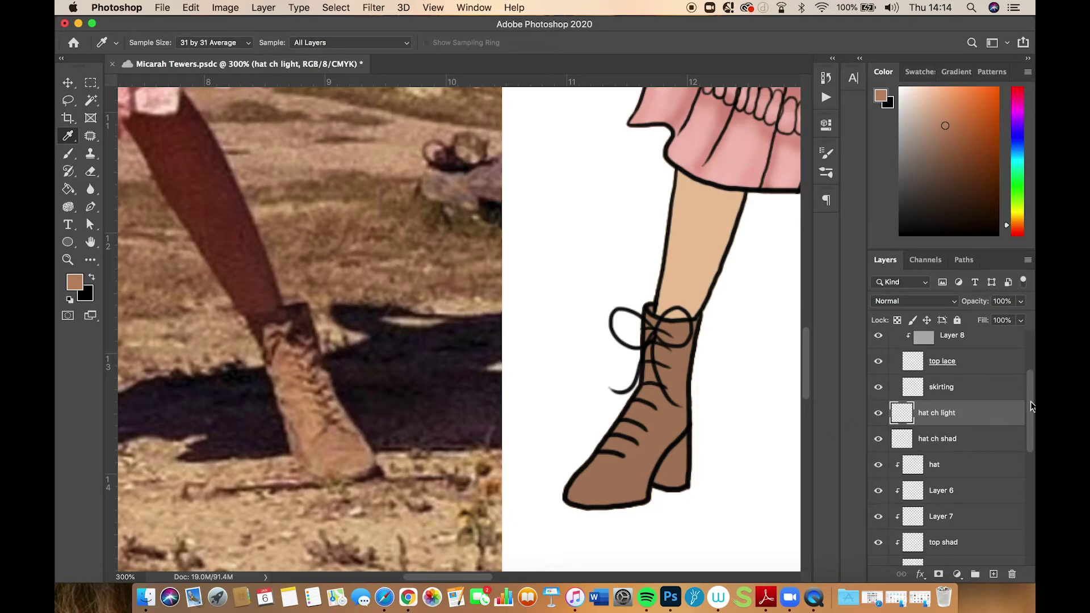
Add a new clipped layer directly above the shoes layer and switch to the Brush tool
{"action": "left_click_drag", "start_coordinate": [1031, 402], "coordinate": [1013, 468]}
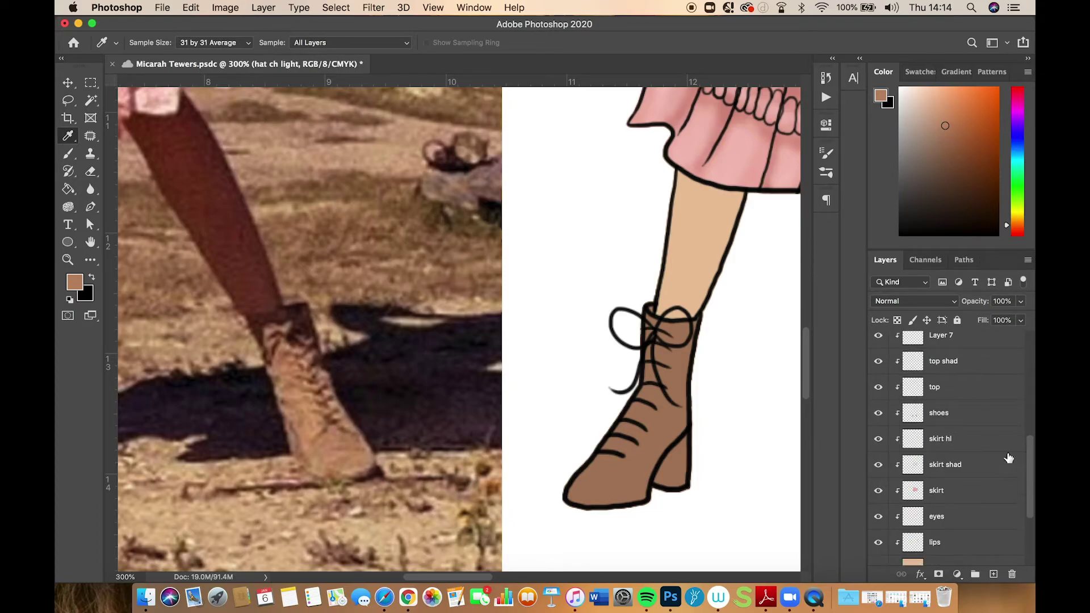
{"action": "left_click", "coordinate": [940, 413]}
{"action": "left_click", "coordinate": [995, 574]}
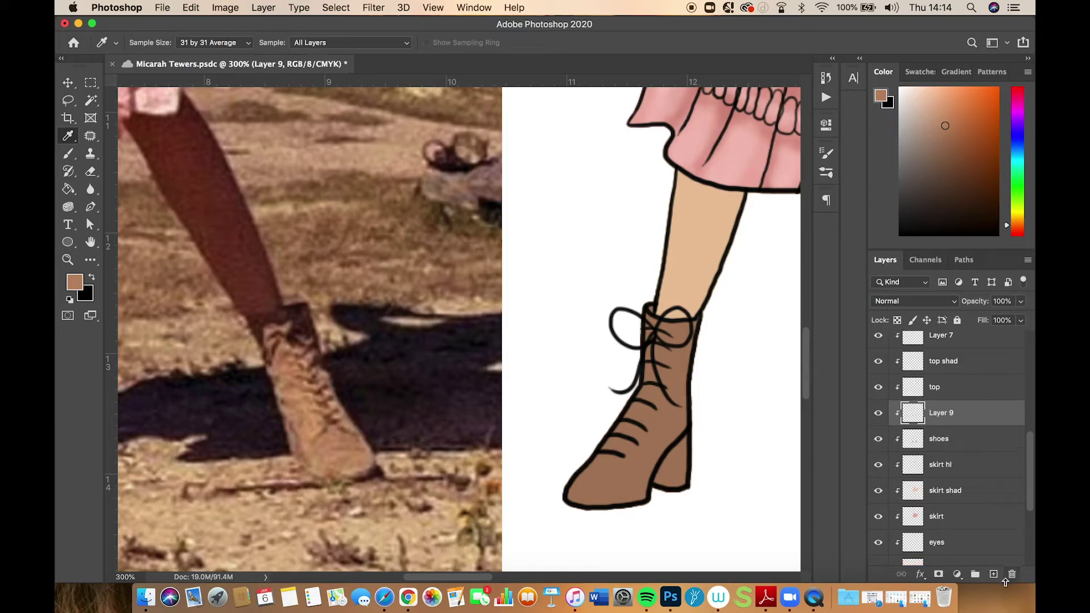
{"action": "key", "text": "b"}
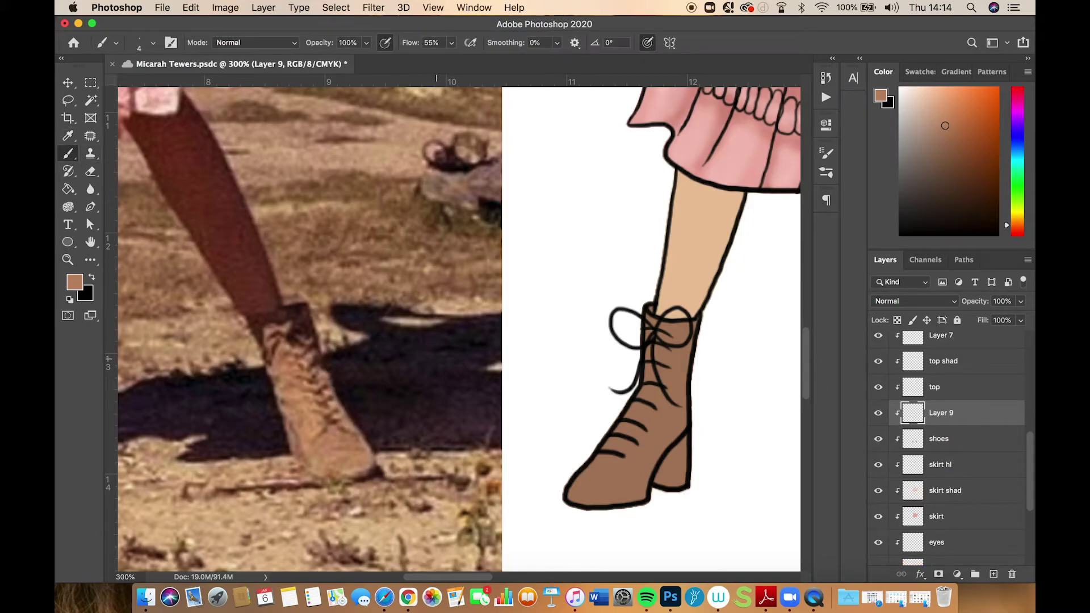
Sample the dark reddish brown from the shaded back of the boot in the reference photo as the foreground colour
{"action": "left_click_drag", "start_coordinate": [399, 405], "coordinate": [633, 343]}
{"action": "left_click_drag", "start_coordinate": [293, 373], "coordinate": [576, 379]}
{"action": "mouse_move", "coordinate": [415, 387]}
{"action": "left_mouse_down"}
{"action": "mouse_move", "coordinate": [625, 399]}
{"action": "mouse_move", "coordinate": [575, 403]}
{"action": "left_mouse_up"}
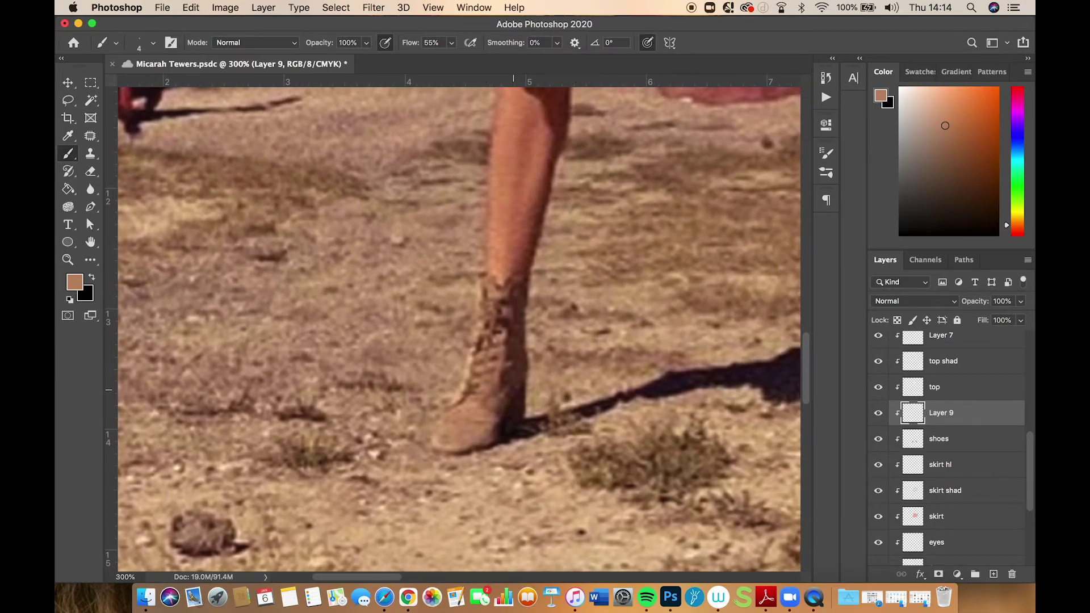
{"action": "left_click", "coordinate": [67, 136]}
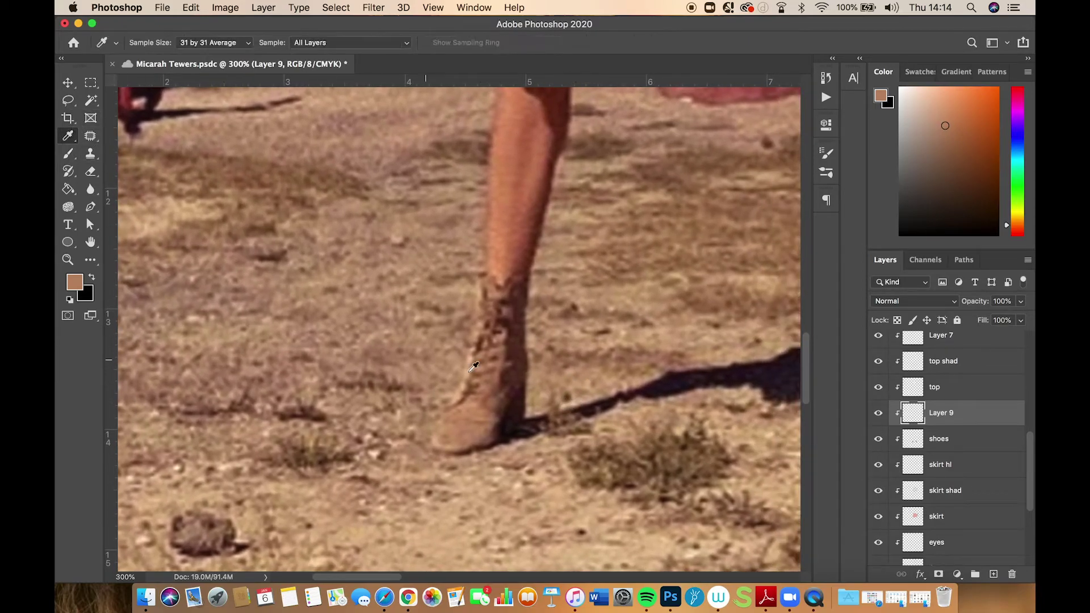
{"action": "left_click", "coordinate": [523, 370]}
Paint the heels of both illustrated boots dark brown on Layer 9 with a soft 22 px brush
{"action": "left_click_drag", "start_coordinate": [629, 426], "coordinate": [258, 426]}
{"action": "left_click_drag", "start_coordinate": [756, 414], "coordinate": [331, 414]}
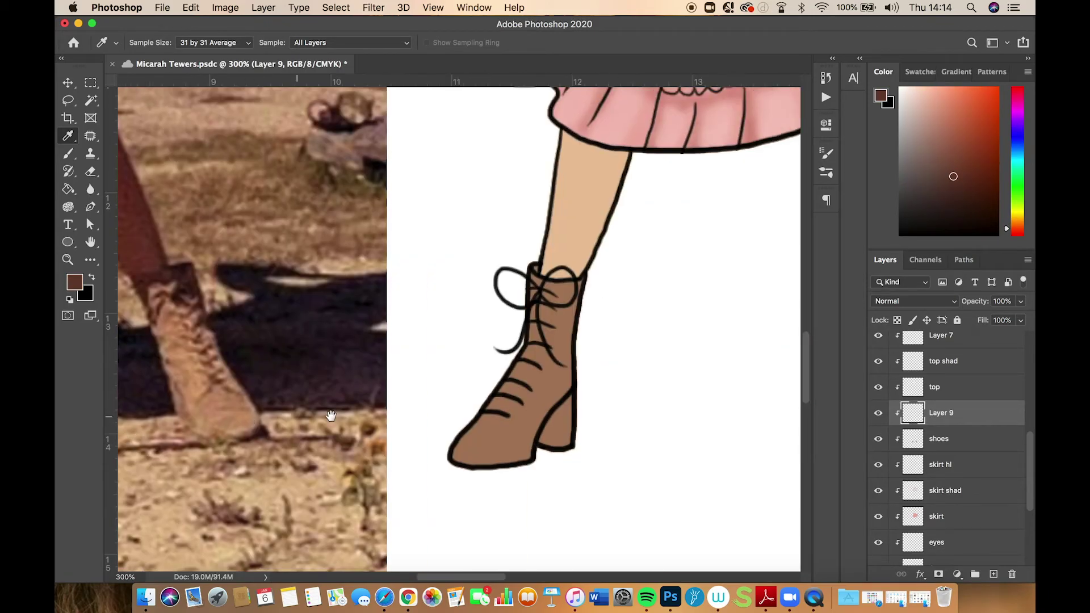
{"action": "left_click_drag", "start_coordinate": [435, 421], "coordinate": [352, 411]}
{"action": "scroll", "coordinate": [352, 411], "scroll_direction": "right", "scroll_amount": 3}
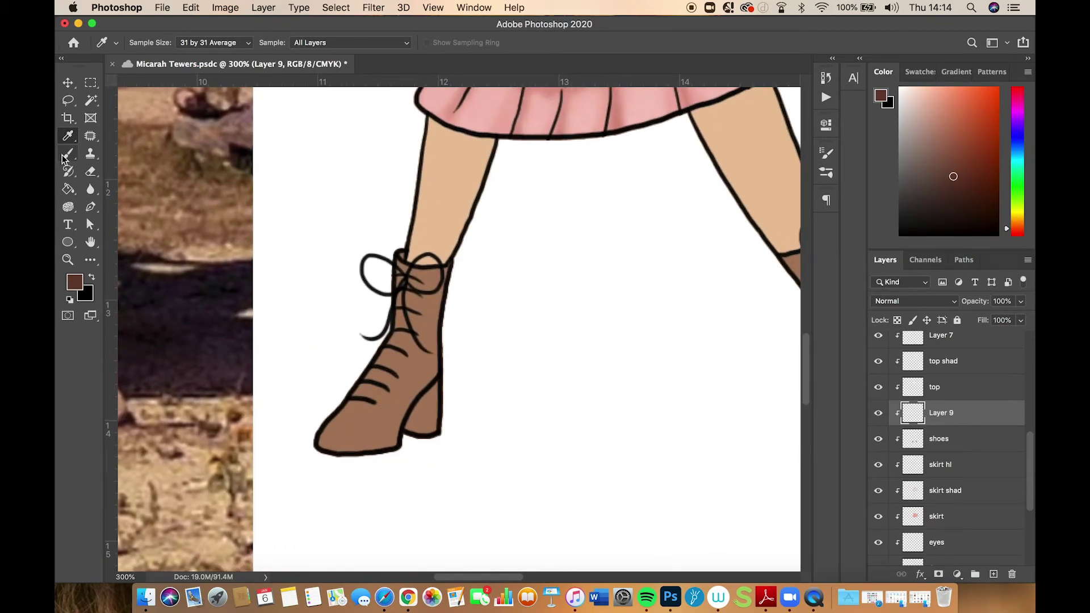
{"action": "left_click", "coordinate": [69, 157]}
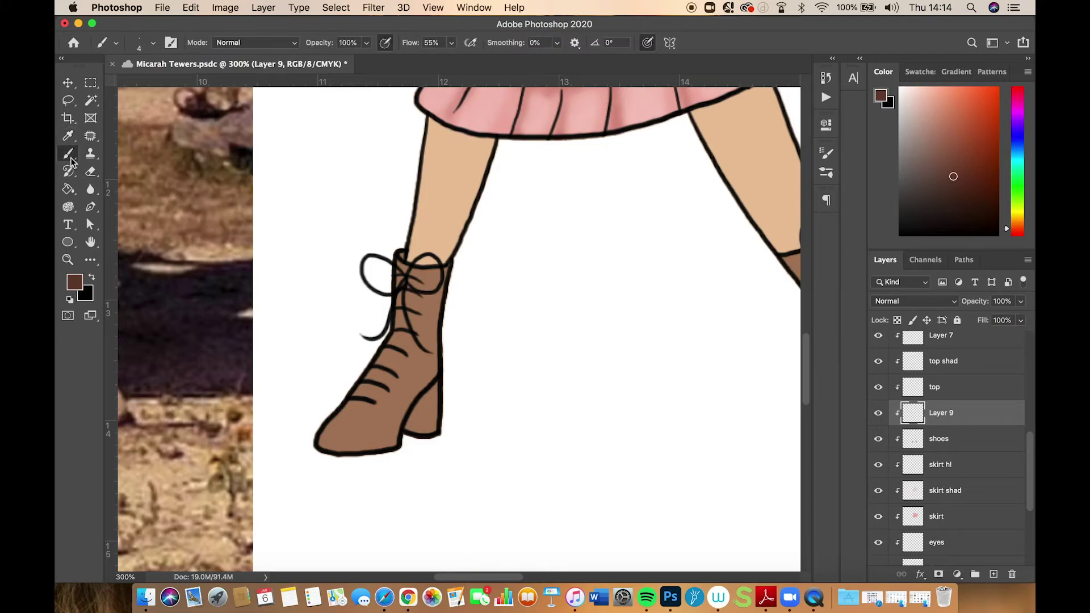
{"action": "left_click", "coordinate": [152, 45]}
{"action": "left_click", "coordinate": [149, 211]}
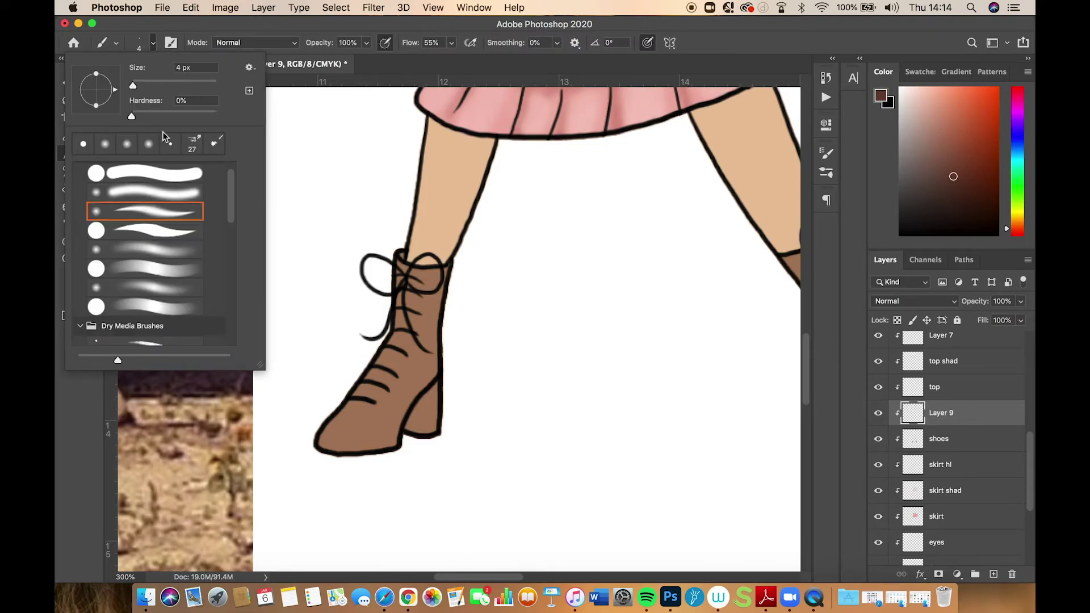
{"action": "left_click", "coordinate": [142, 83]}
{"action": "mouse_move", "coordinate": [411, 416]}
{"action": "left_mouse_down"}
{"action": "mouse_move", "coordinate": [417, 429]}
{"action": "mouse_move", "coordinate": [434, 392]}
{"action": "mouse_move", "coordinate": [430, 409]}
{"action": "left_mouse_up"}
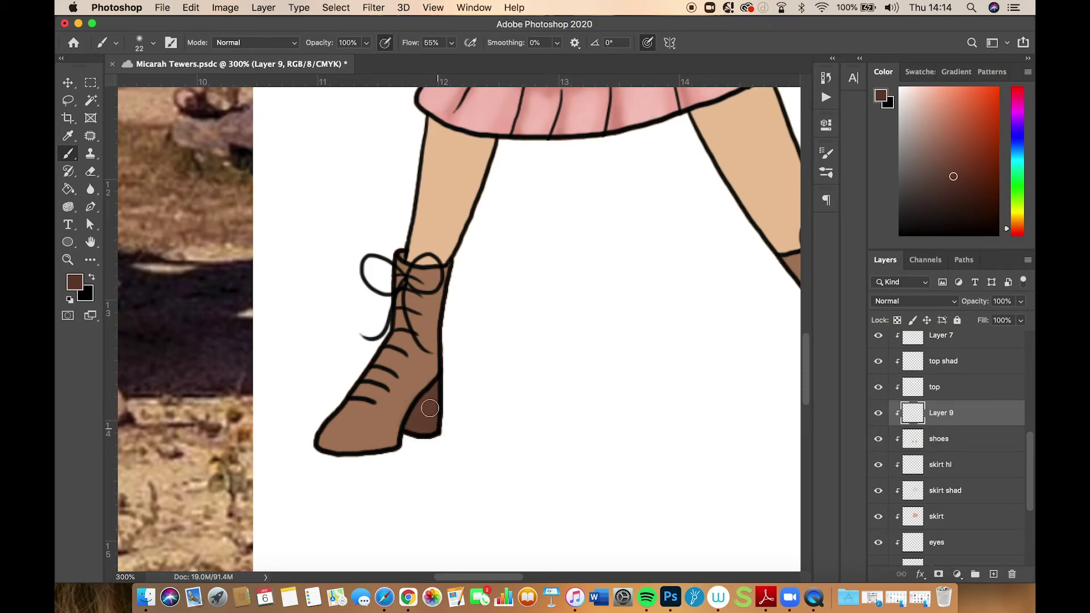
{"action": "mouse_move", "coordinate": [543, 448]}
{"action": "left_mouse_down"}
{"action": "mouse_move", "coordinate": [317, 450]}
{"action": "mouse_move", "coordinate": [652, 458]}
{"action": "mouse_move", "coordinate": [774, 448]}
{"action": "mouse_move", "coordinate": [239, 458]}
{"action": "left_mouse_up"}
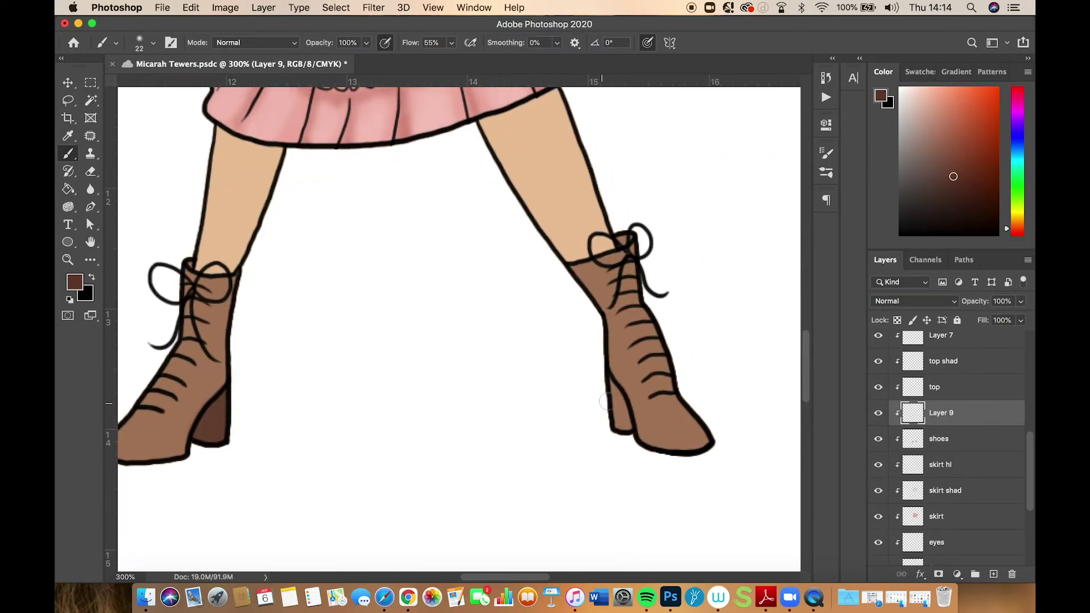
{"action": "mouse_move", "coordinate": [620, 420]}
{"action": "left_mouse_down"}
{"action": "mouse_move", "coordinate": [612, 375]}
{"action": "mouse_move", "coordinate": [642, 411]}
{"action": "mouse_move", "coordinate": [615, 403]}
{"action": "mouse_move", "coordinate": [610, 387]}
{"action": "mouse_move", "coordinate": [624, 431]}
{"action": "mouse_move", "coordinate": [626, 419]}
{"action": "left_mouse_up"}
{"action": "key", "text": "super+z"}
Paint the inner top openings of both boots, behind the lace bows, with the same dark brown
{"action": "left_click_drag", "start_coordinate": [527, 396], "coordinate": [652, 402]}
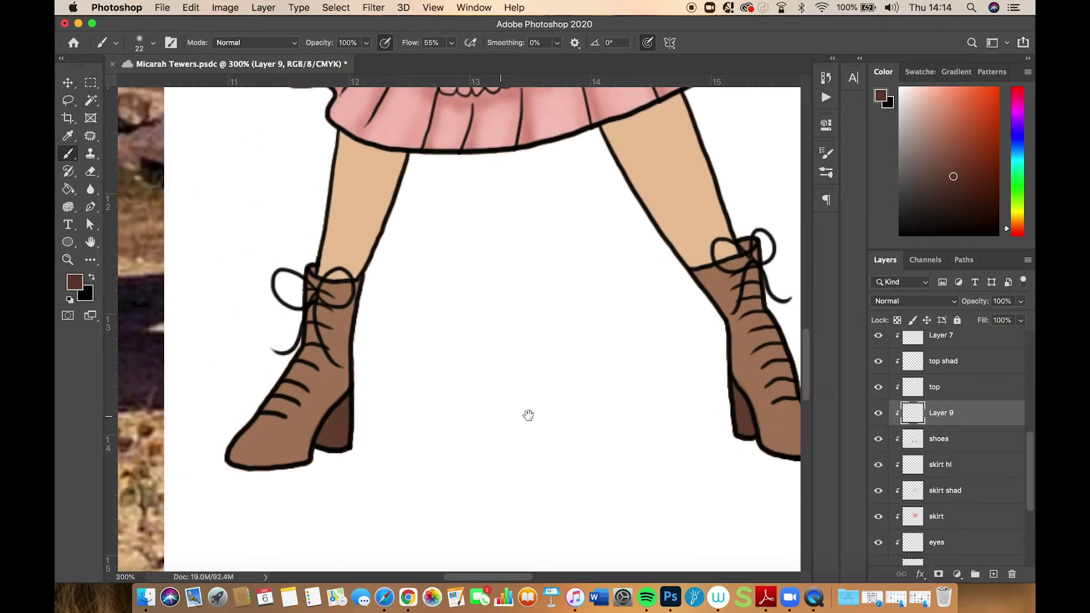
{"action": "left_click_drag", "start_coordinate": [529, 415], "coordinate": [607, 417]}
{"action": "left_click_drag", "start_coordinate": [390, 269], "coordinate": [392, 272]}
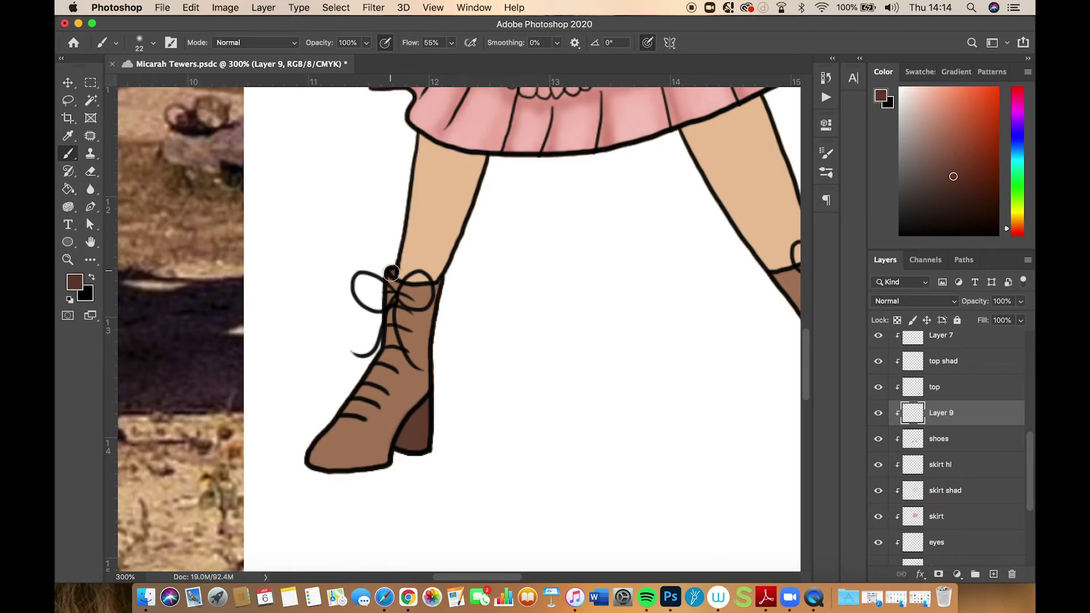
{"action": "left_click_drag", "start_coordinate": [642, 333], "coordinate": [321, 368]}
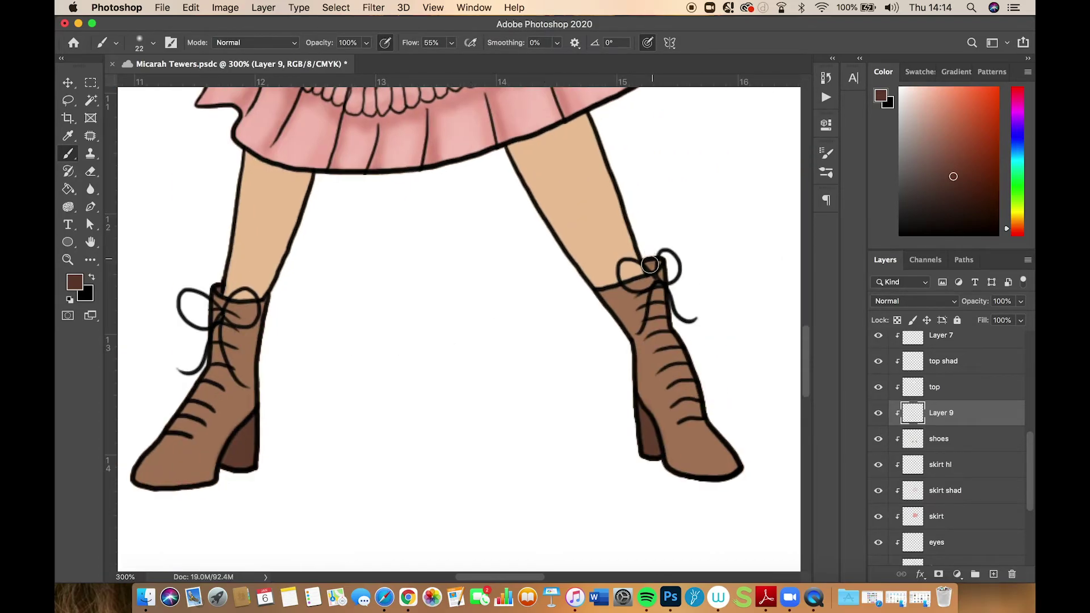
{"action": "left_click_drag", "start_coordinate": [650, 266], "coordinate": [657, 263]}
Following the reference photo, brush soft dark brown shading along the lacing of both boots from the instep to the ankle
{"action": "scroll", "coordinate": [525, 361], "scroll_direction": "left", "scroll_amount": 10}
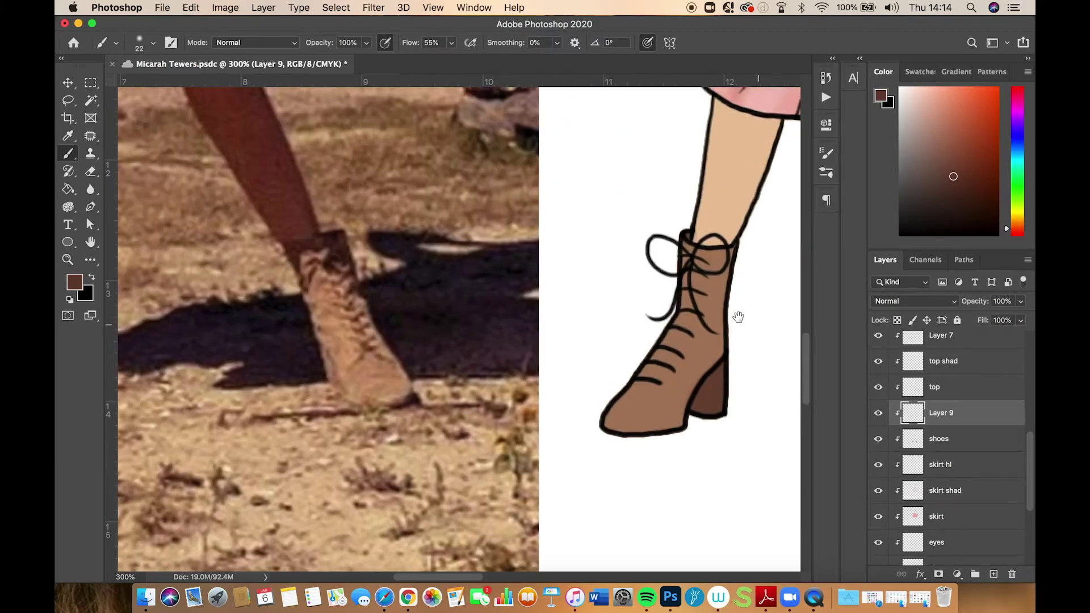
{"action": "scroll", "coordinate": [739, 317], "scroll_direction": "left", "scroll_amount": 20}
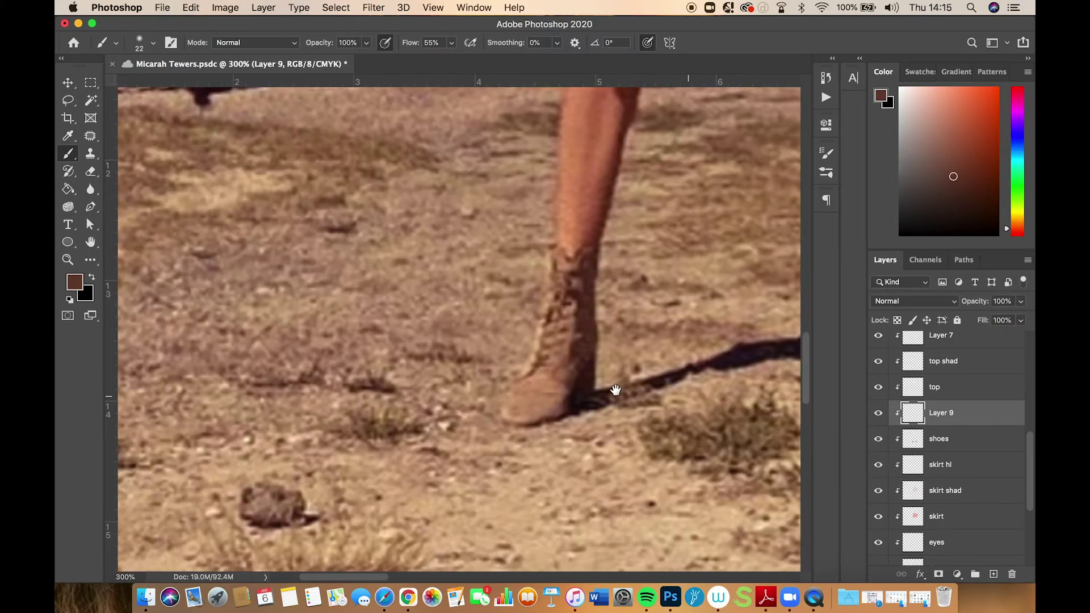
{"action": "left_click_drag", "start_coordinate": [616, 390], "coordinate": [266, 426]}
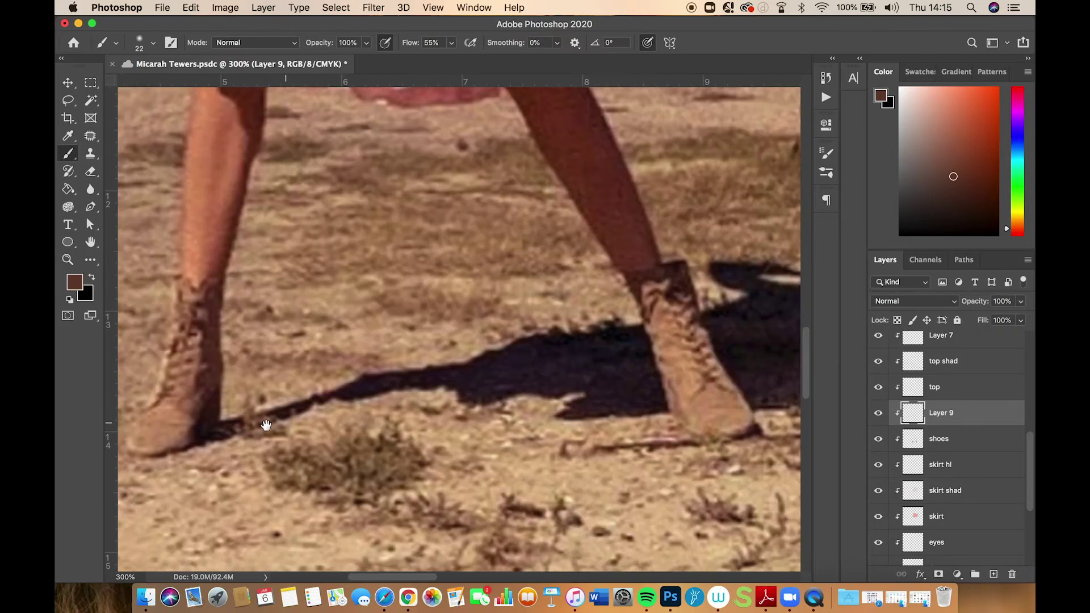
{"action": "left_click_drag", "start_coordinate": [596, 433], "coordinate": [335, 382]}
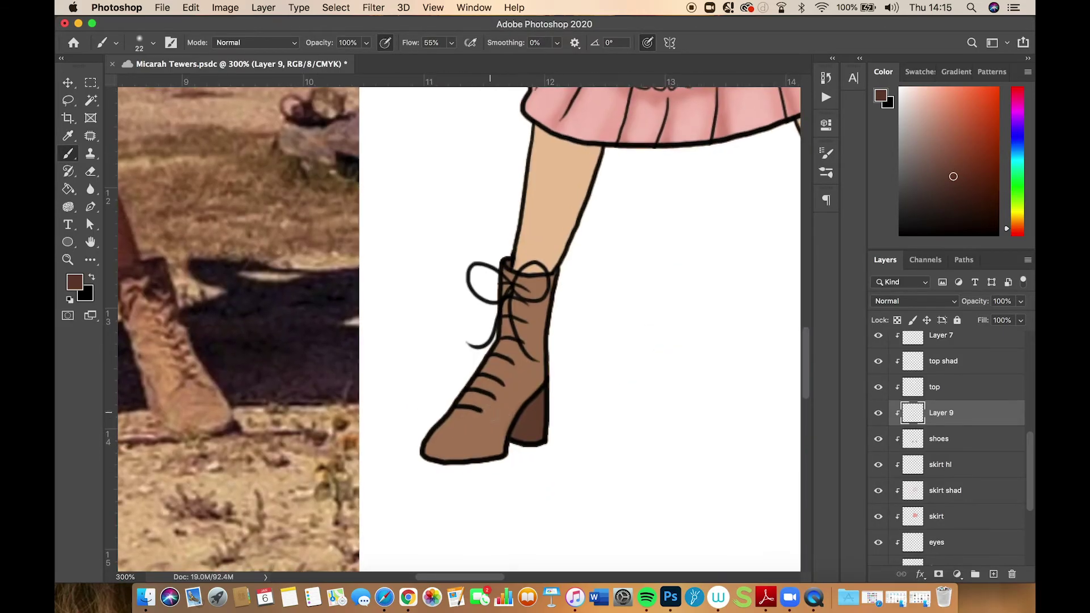
{"action": "left_click_drag", "start_coordinate": [482, 428], "coordinate": [530, 278]}
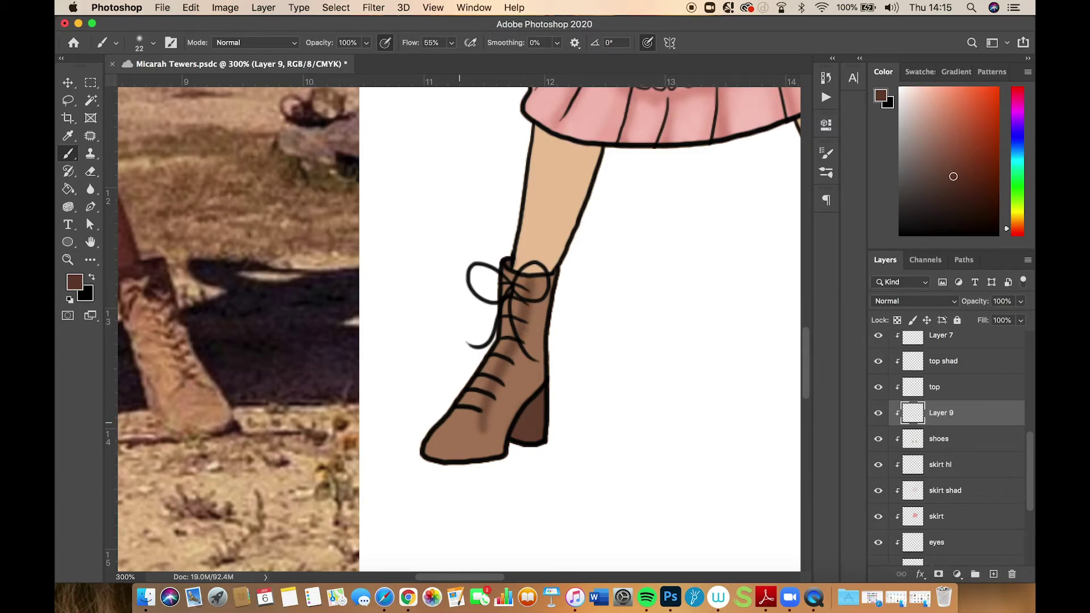
{"action": "mouse_move", "coordinate": [446, 418]}
{"action": "left_mouse_down"}
{"action": "mouse_move", "coordinate": [496, 334]}
{"action": "mouse_move", "coordinate": [507, 271]}
{"action": "left_mouse_up"}
{"action": "left_click_drag", "start_coordinate": [703, 402], "coordinate": [378, 386]}
{"action": "left_click_drag", "start_coordinate": [649, 405], "coordinate": [637, 321]}
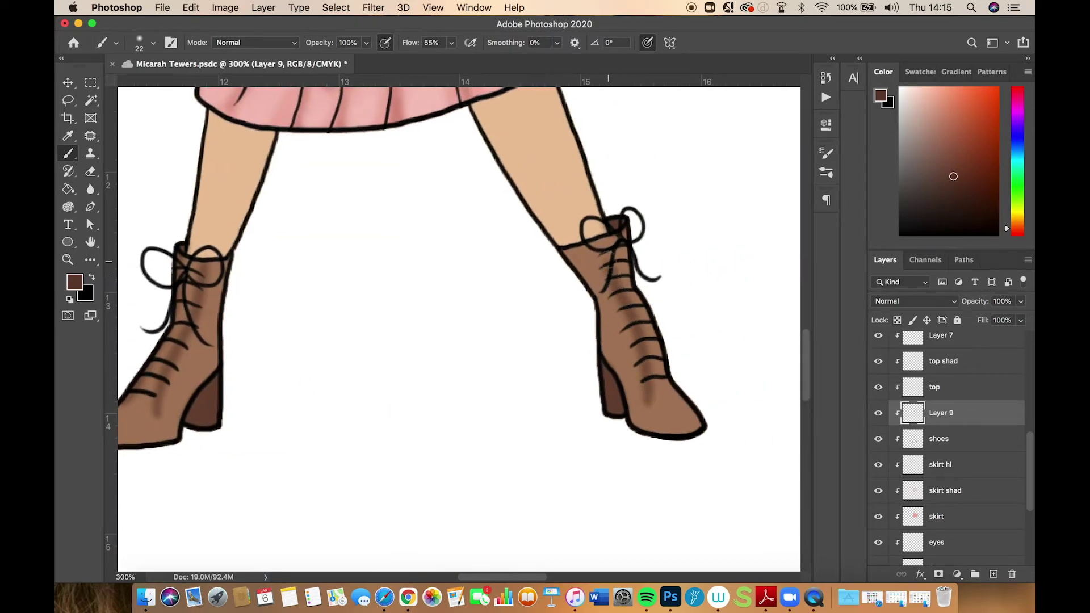
{"action": "left_click_drag", "start_coordinate": [609, 262], "coordinate": [606, 234]}
{"action": "mouse_move", "coordinate": [675, 383]}
{"action": "left_mouse_down"}
{"action": "mouse_move", "coordinate": [629, 262]}
{"action": "mouse_move", "coordinate": [649, 235]}
{"action": "left_mouse_up"}
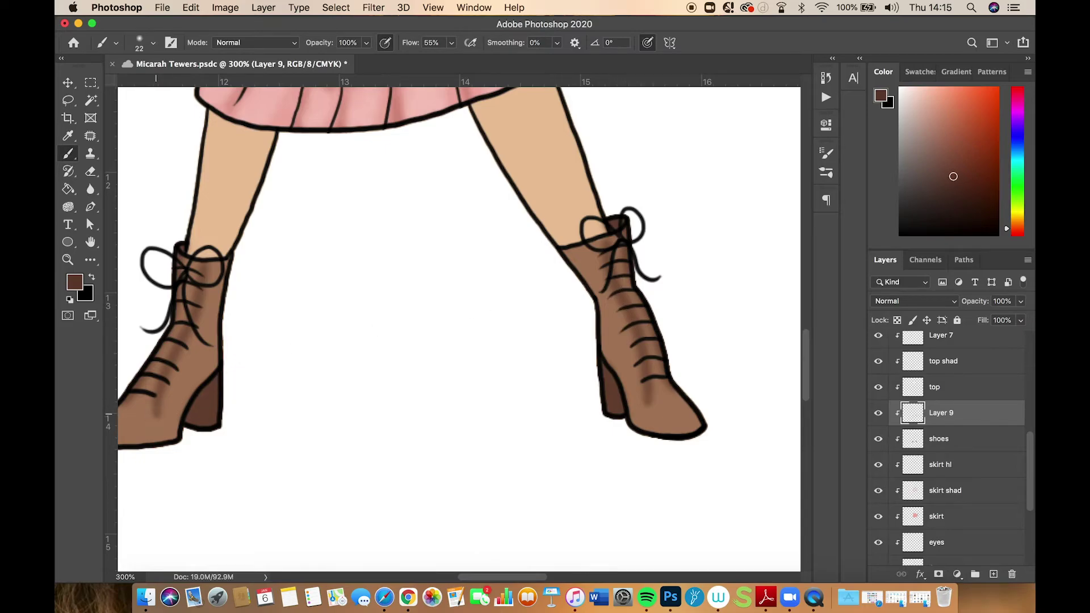
{"action": "mouse_move", "coordinate": [127, 394]}
{"action": "left_mouse_down"}
{"action": "mouse_move", "coordinate": [150, 384]}
{"action": "mouse_move", "coordinate": [148, 406]}
{"action": "mouse_move", "coordinate": [127, 393]}
{"action": "mouse_move", "coordinate": [153, 395]}
{"action": "mouse_move", "coordinate": [149, 372]}
{"action": "mouse_move", "coordinate": [178, 331]}
{"action": "mouse_move", "coordinate": [192, 268]}
{"action": "left_mouse_up"}
{"action": "mouse_move", "coordinate": [655, 375]}
{"action": "left_mouse_down"}
{"action": "mouse_move", "coordinate": [677, 392]}
{"action": "mouse_move", "coordinate": [656, 378]}
{"action": "mouse_move", "coordinate": [646, 326]}
{"action": "mouse_move", "coordinate": [609, 247]}
{"action": "mouse_move", "coordinate": [636, 258]}
{"action": "left_mouse_up"}
{"action": "key", "text": "super+minus"}
{"action": "key", "text": "super+minus"}
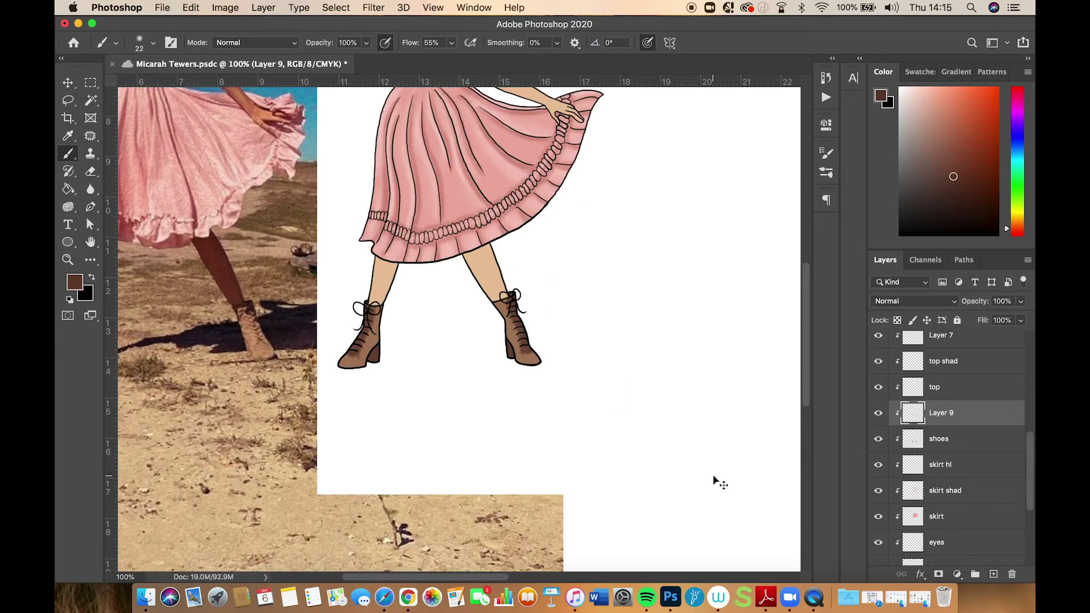
{"action": "key", "text": "super+z"}
{"action": "key", "text": "super+z"}
{"action": "key", "text": "super+plus"}
{"action": "key", "text": "super+plus"}
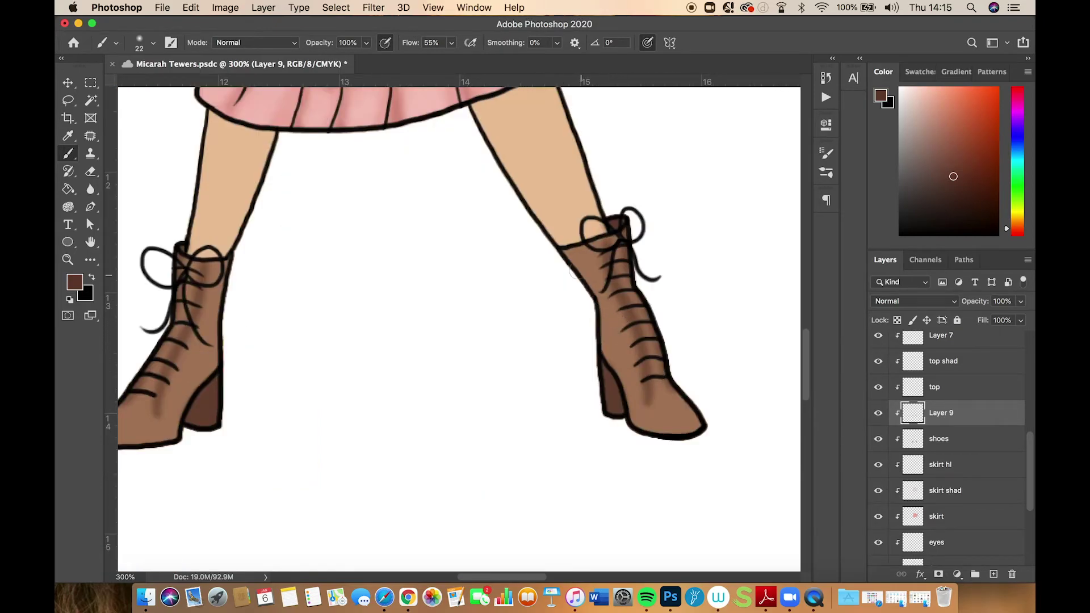
Add a layer above Layer 9, shade the right boot dark brown just below its upper edge, and switch to the Eraser
{"action": "left_click", "coordinate": [994, 574]}
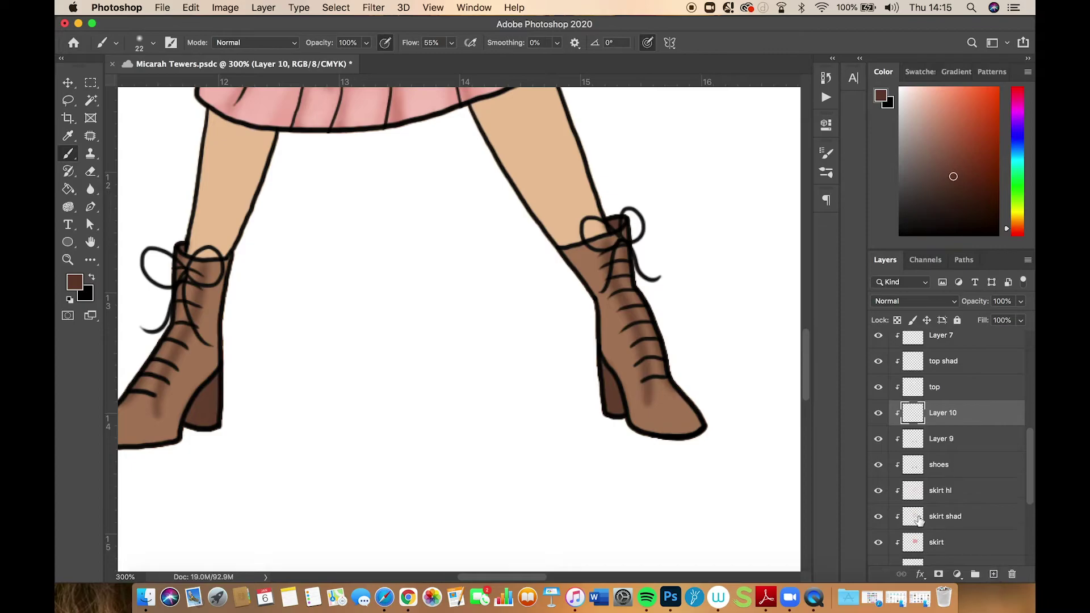
{"action": "scroll", "coordinate": [455, 430], "scroll_direction": "left", "scroll_amount": 10}
{"action": "left_click_drag", "start_coordinate": [455, 431], "coordinate": [572, 433]}
{"action": "scroll", "coordinate": [570, 433], "scroll_direction": "right", "scroll_amount": 15}
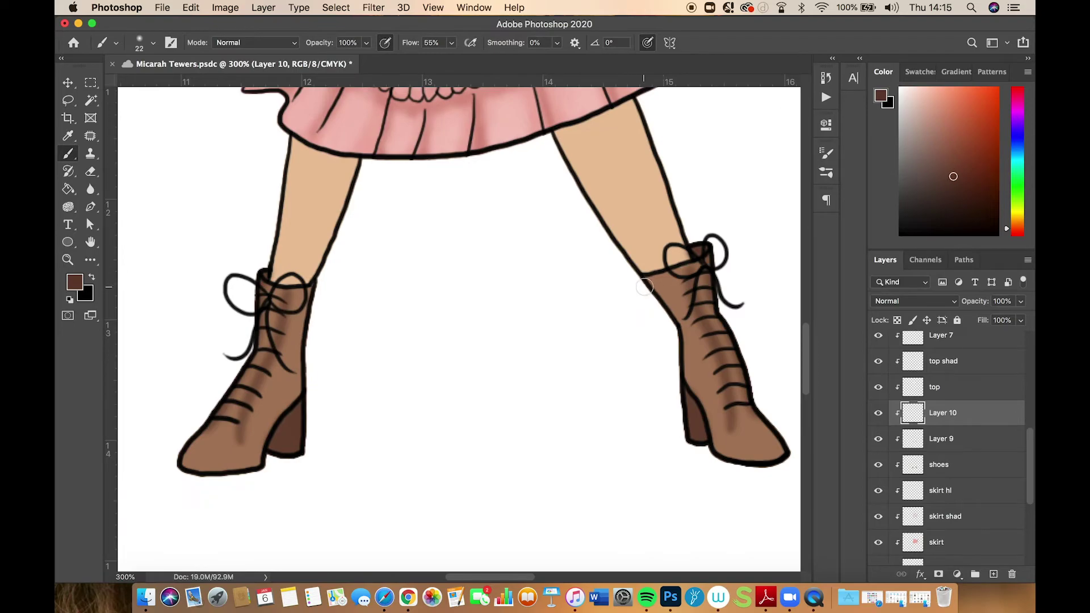
{"action": "mouse_move", "coordinate": [645, 288]}
{"action": "left_mouse_down"}
{"action": "mouse_move", "coordinate": [674, 268]}
{"action": "mouse_move", "coordinate": [715, 286]}
{"action": "mouse_move", "coordinate": [723, 268]}
{"action": "mouse_move", "coordinate": [712, 289]}
{"action": "mouse_move", "coordinate": [673, 274]}
{"action": "mouse_move", "coordinate": [651, 289]}
{"action": "mouse_move", "coordinate": [683, 275]}
{"action": "mouse_move", "coordinate": [713, 293]}
{"action": "mouse_move", "coordinate": [705, 268]}
{"action": "mouse_move", "coordinate": [656, 282]}
{"action": "mouse_move", "coordinate": [671, 260]}
{"action": "mouse_move", "coordinate": [636, 263]}
{"action": "mouse_move", "coordinate": [676, 254]}
{"action": "left_mouse_up"}
{"action": "left_click", "coordinate": [90, 171]}
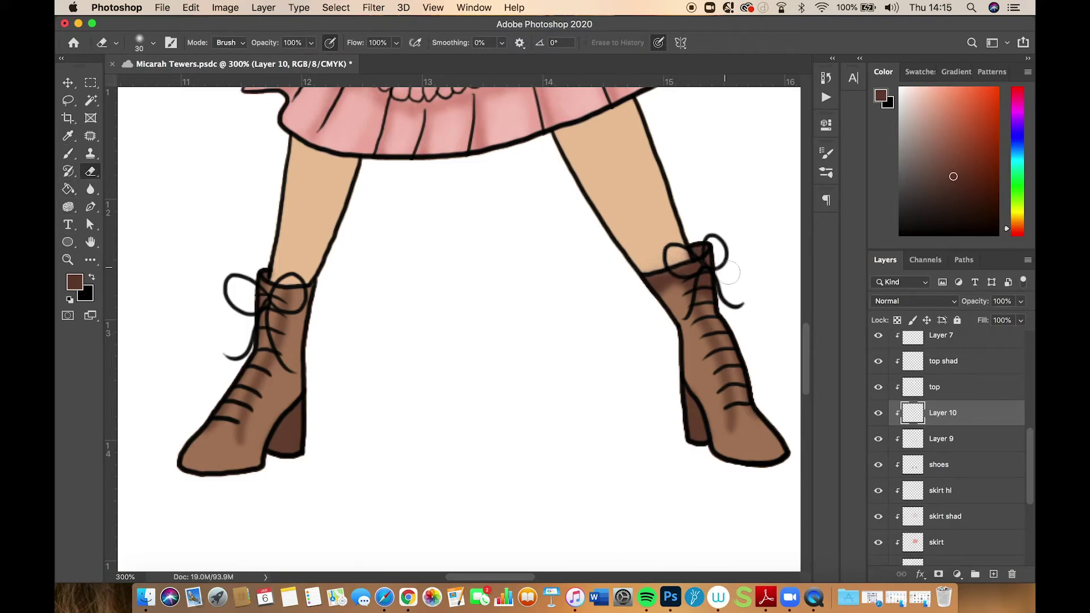
Following the reference photo, brush dark brown shading over the back, ankle and shaft of the left illustrated boot on Layer 10
{"action": "left_click", "coordinate": [68, 155]}
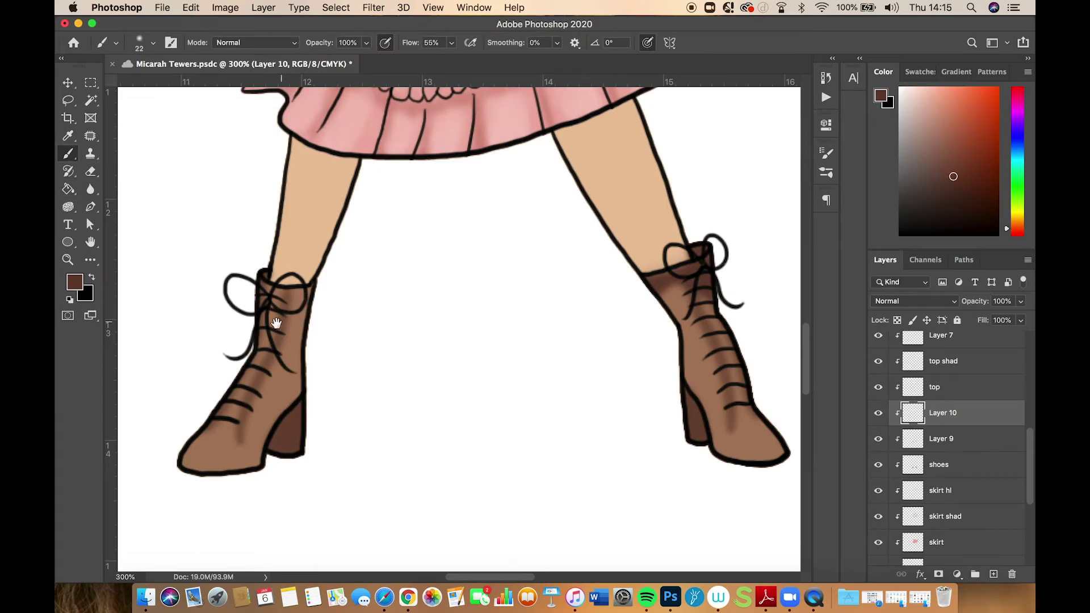
{"action": "left_click_drag", "start_coordinate": [276, 323], "coordinate": [513, 291]}
{"action": "left_click_drag", "start_coordinate": [324, 347], "coordinate": [555, 289]}
{"action": "left_click_drag", "start_coordinate": [455, 332], "coordinate": [592, 289]}
{"action": "left_click_drag", "start_coordinate": [547, 377], "coordinate": [677, 417]}
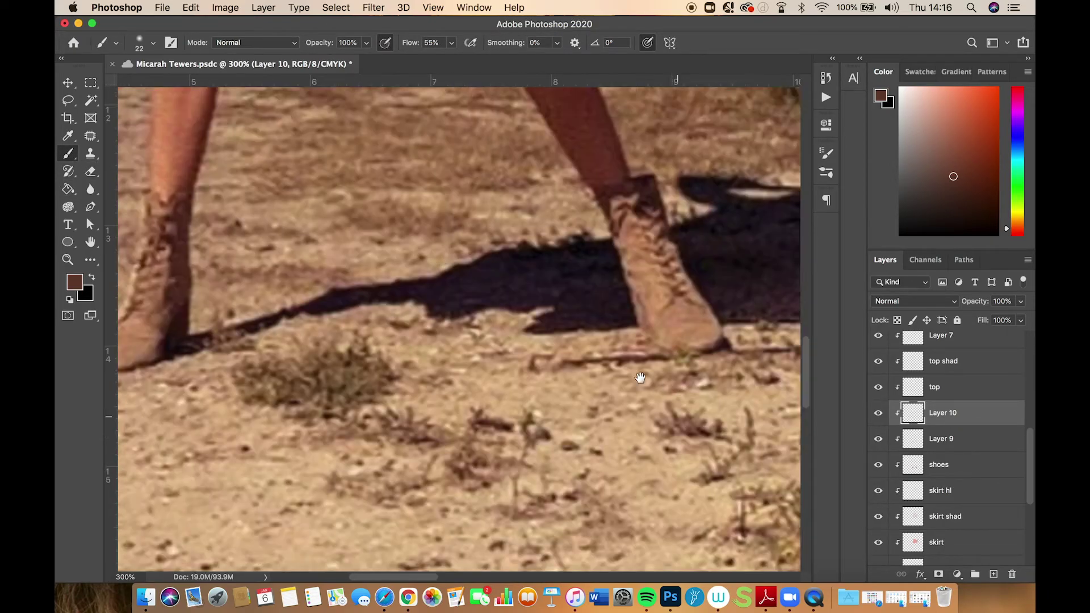
{"action": "left_click_drag", "start_coordinate": [483, 355], "coordinate": [593, 373]}
{"action": "left_click_drag", "start_coordinate": [481, 387], "coordinate": [387, 392]}
{"action": "left_click_drag", "start_coordinate": [508, 366], "coordinate": [387, 395]}
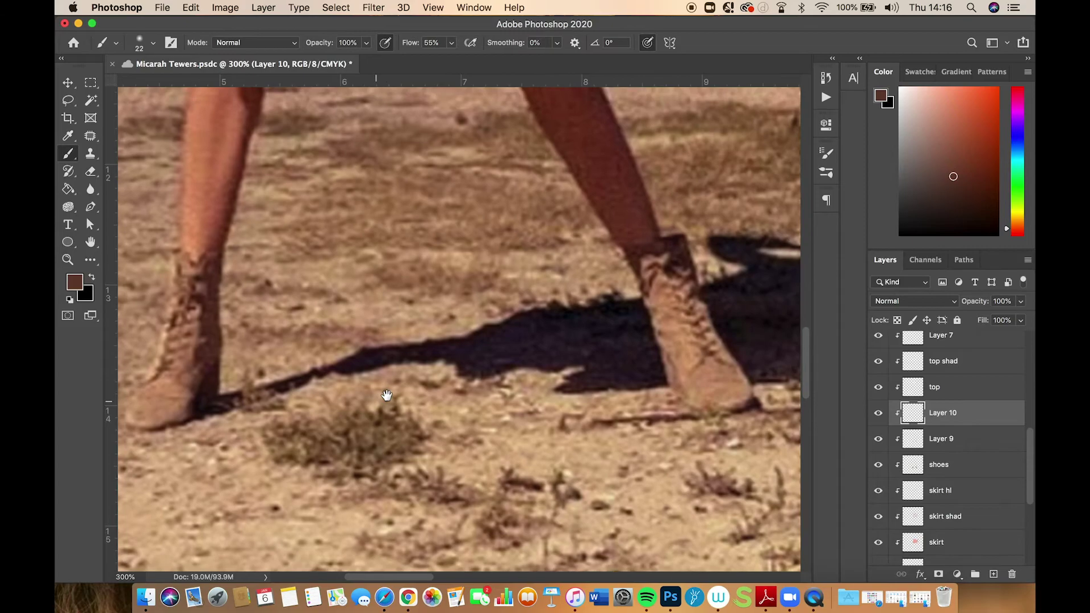
{"action": "scroll", "coordinate": [384, 396], "scroll_direction": "right", "scroll_amount": 6}
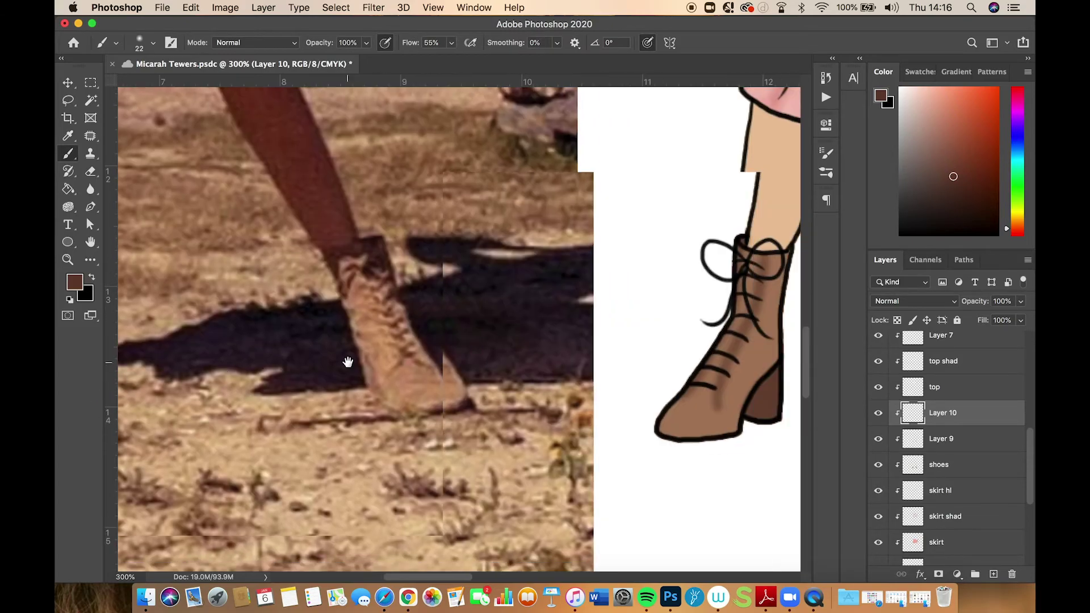
{"action": "mouse_move", "coordinate": [761, 284]}
{"action": "left_mouse_down"}
{"action": "mouse_move", "coordinate": [768, 258]}
{"action": "mouse_move", "coordinate": [761, 324]}
{"action": "mouse_move", "coordinate": [776, 336]}
{"action": "left_mouse_up"}
{"action": "key", "text": "super+minus"}
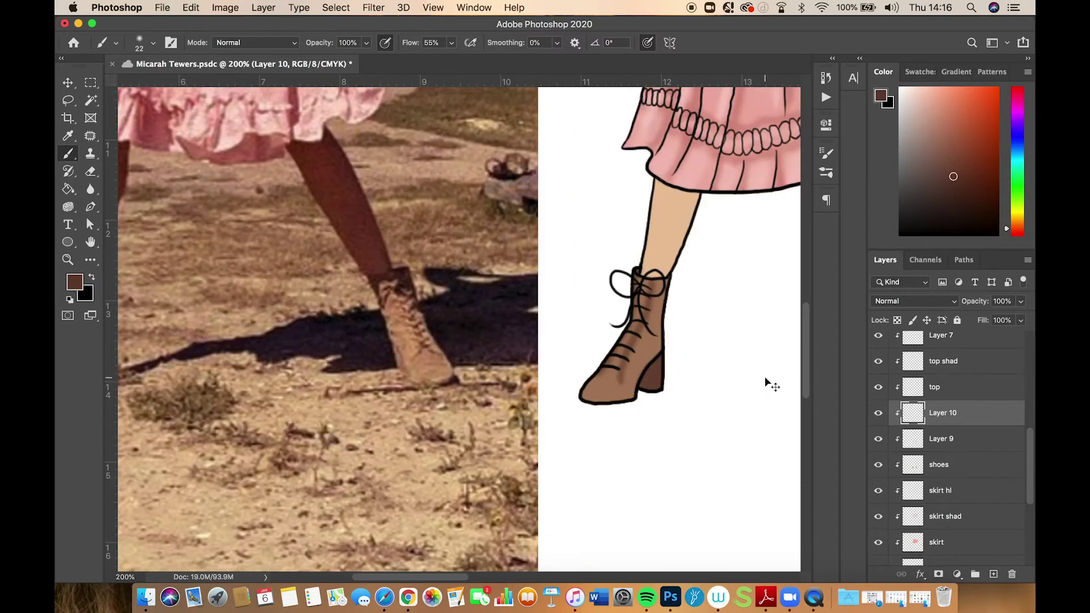
{"action": "key", "text": "super+plus"}
{"action": "mouse_move", "coordinate": [761, 255]}
{"action": "left_mouse_down"}
{"action": "mouse_move", "coordinate": [746, 338]}
{"action": "mouse_move", "coordinate": [711, 412]}
{"action": "mouse_move", "coordinate": [715, 431]}
{"action": "mouse_move", "coordinate": [730, 379]}
{"action": "mouse_move", "coordinate": [760, 337]}
{"action": "mouse_move", "coordinate": [767, 268]}
{"action": "mouse_move", "coordinate": [721, 366]}
{"action": "mouse_move", "coordinate": [713, 425]}
{"action": "mouse_move", "coordinate": [750, 267]}
{"action": "mouse_move", "coordinate": [769, 242]}
{"action": "left_mouse_up"}
{"action": "left_click", "coordinate": [93, 172]}
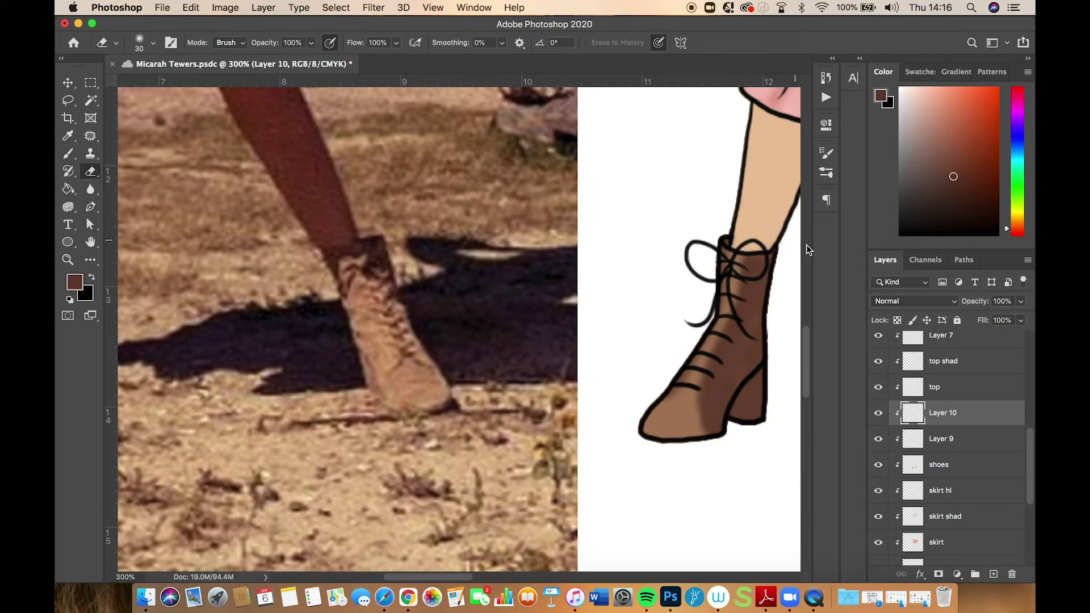
Lower Layer 10's opacity to 52% and soften its boot shading with the 83 px Blur tool
{"action": "left_click", "coordinate": [1020, 301]}
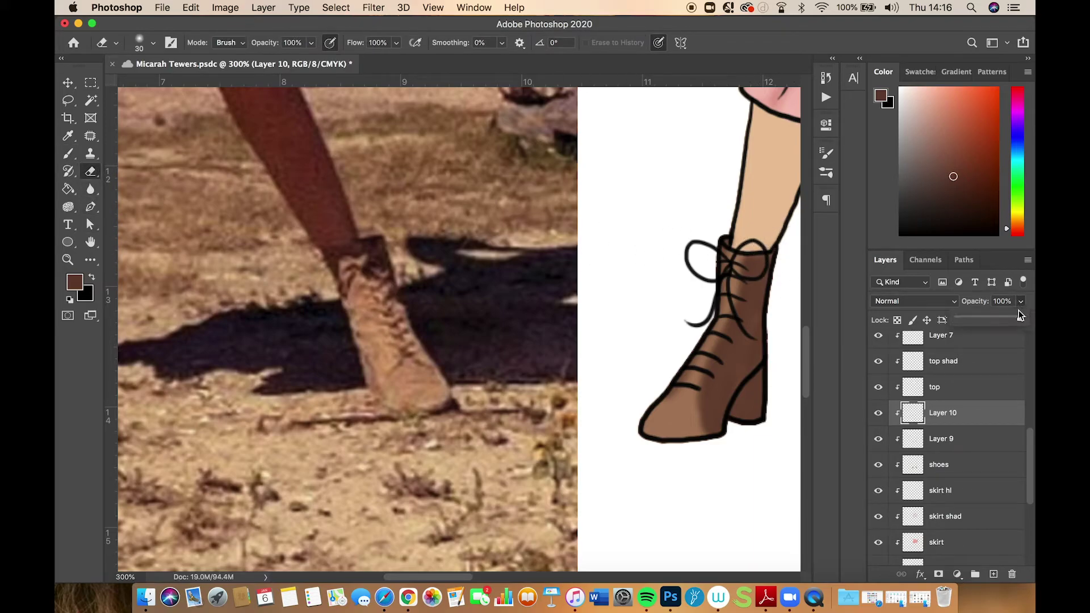
{"action": "mouse_move", "coordinate": [992, 316]}
{"action": "left_mouse_down"}
{"action": "mouse_move", "coordinate": [982, 316]}
{"action": "mouse_move", "coordinate": [992, 315]}
{"action": "left_mouse_up"}
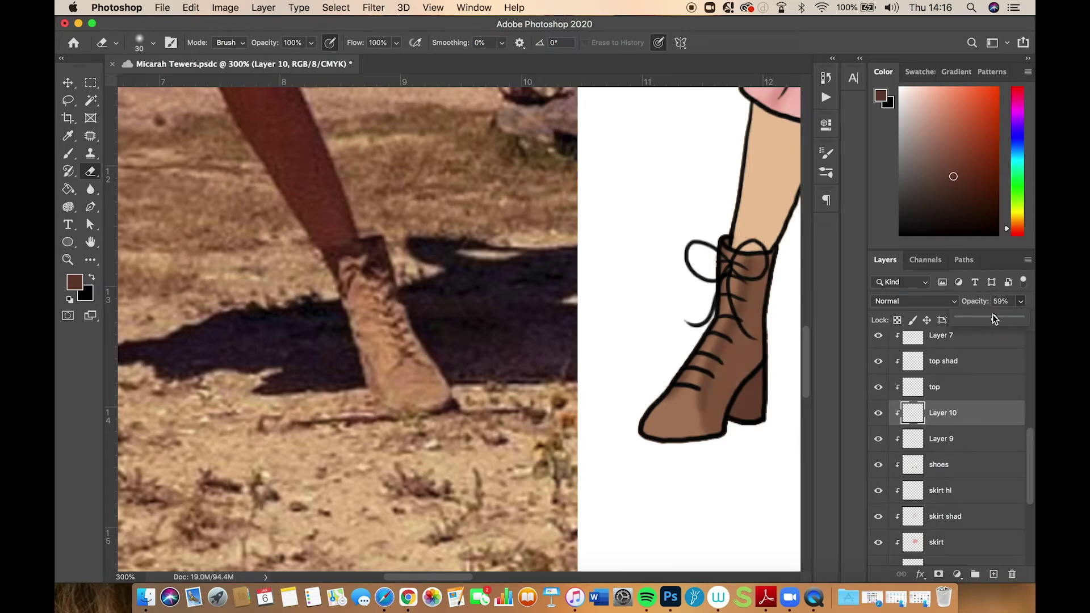
{"action": "left_click", "coordinate": [90, 190]}
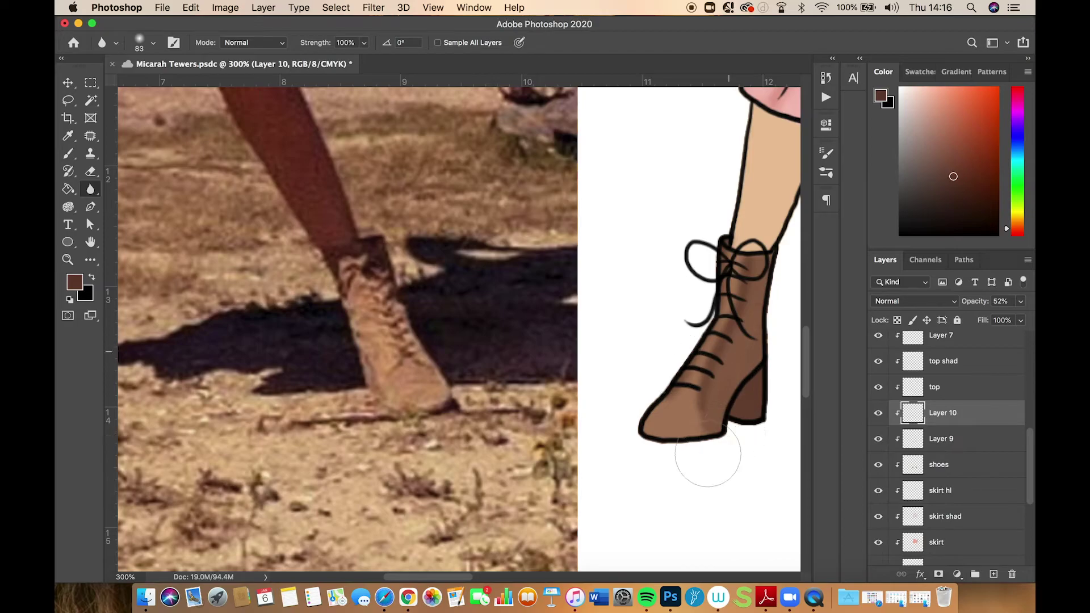
{"action": "left_click_drag", "start_coordinate": [680, 409], "coordinate": [195, 428]}
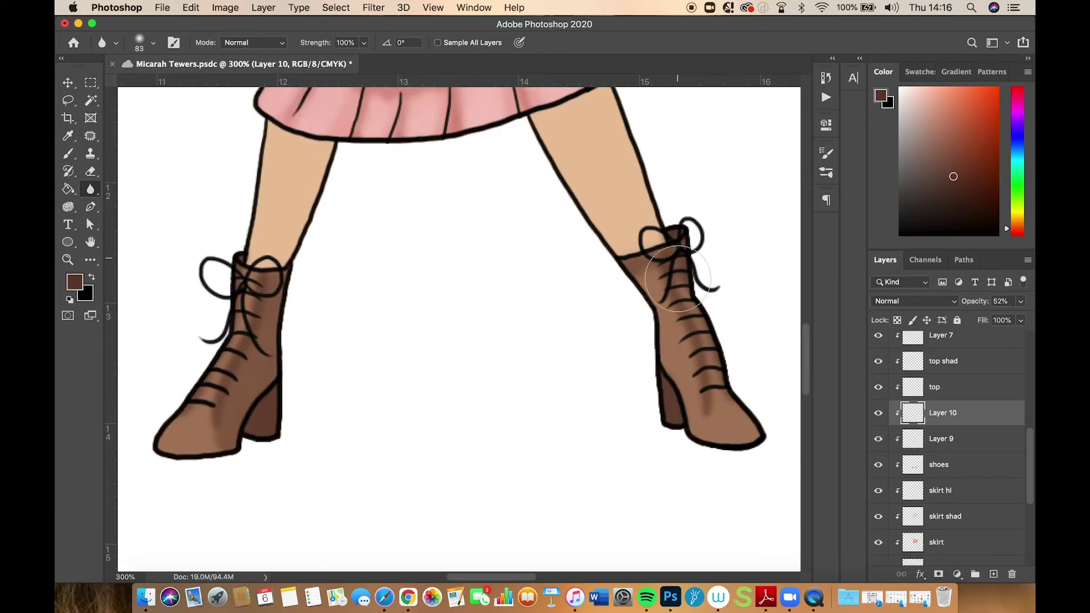
Blur the Layer 9 shading on both boots around the instep and toe
{"action": "left_click", "coordinate": [945, 439]}
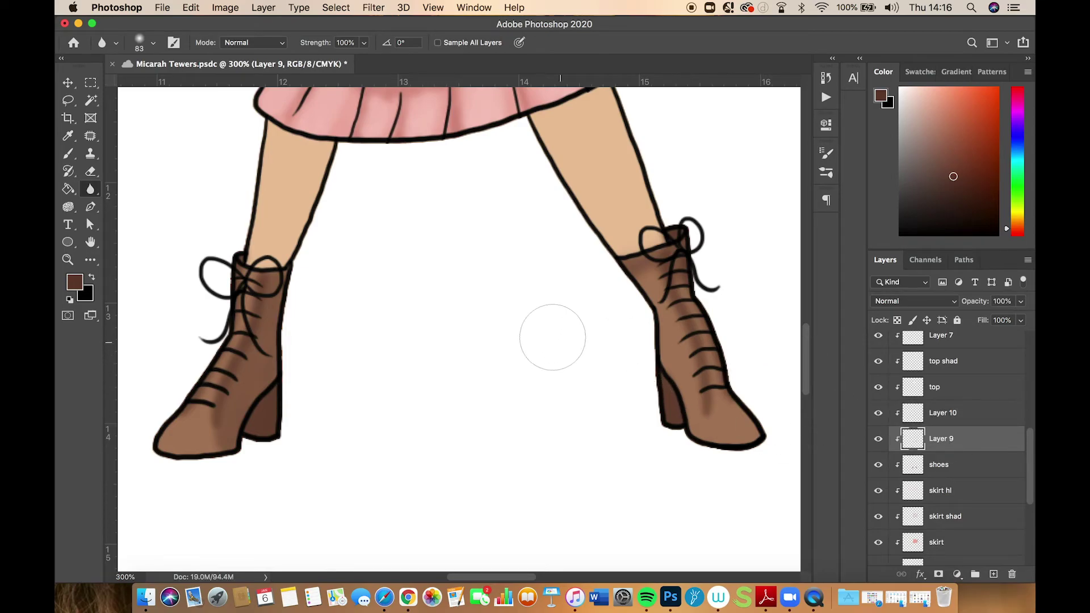
{"action": "mouse_move", "coordinate": [224, 451]}
{"action": "left_mouse_down"}
{"action": "mouse_move", "coordinate": [259, 334]}
{"action": "mouse_move", "coordinate": [250, 324]}
{"action": "mouse_move", "coordinate": [226, 420]}
{"action": "left_mouse_up"}
{"action": "mouse_move", "coordinate": [691, 411]}
{"action": "left_mouse_down"}
{"action": "mouse_move", "coordinate": [698, 344]}
{"action": "mouse_move", "coordinate": [661, 259]}
{"action": "mouse_move", "coordinate": [689, 355]}
{"action": "mouse_move", "coordinate": [691, 428]}
{"action": "mouse_move", "coordinate": [704, 380]}
{"action": "mouse_move", "coordinate": [735, 398]}
{"action": "mouse_move", "coordinate": [697, 395]}
{"action": "mouse_move", "coordinate": [742, 431]}
{"action": "left_mouse_up"}
Rename Layer 9 as "shado shoe 1" and Layer 10 as "shadow shoe 2"
{"action": "double_click", "coordinate": [948, 440]}
{"action": "key", "text": "BackSpace"}
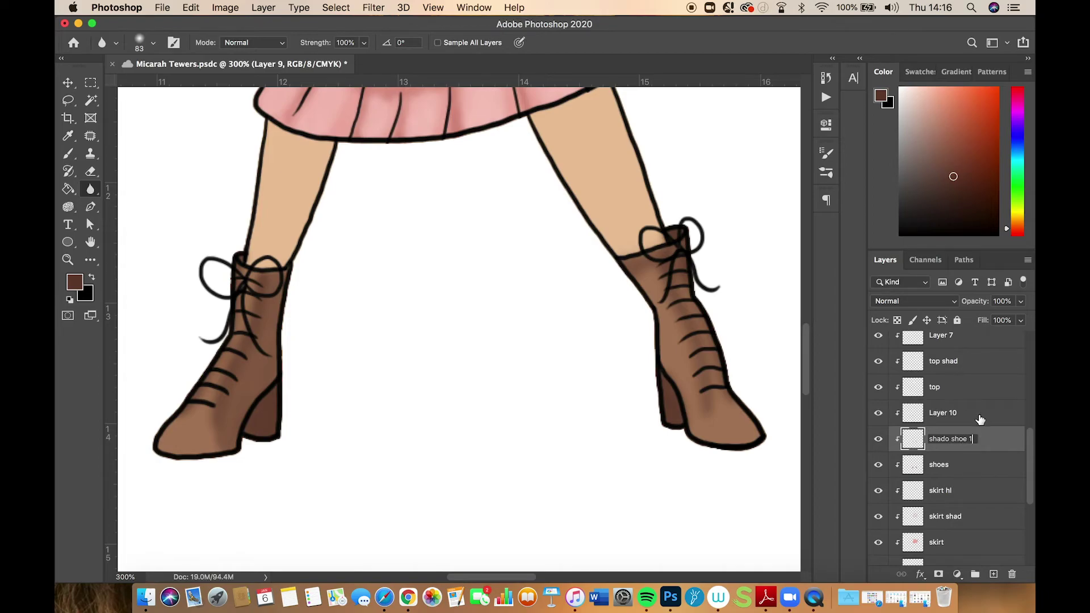
{"action": "double_click", "coordinate": [946, 414]}
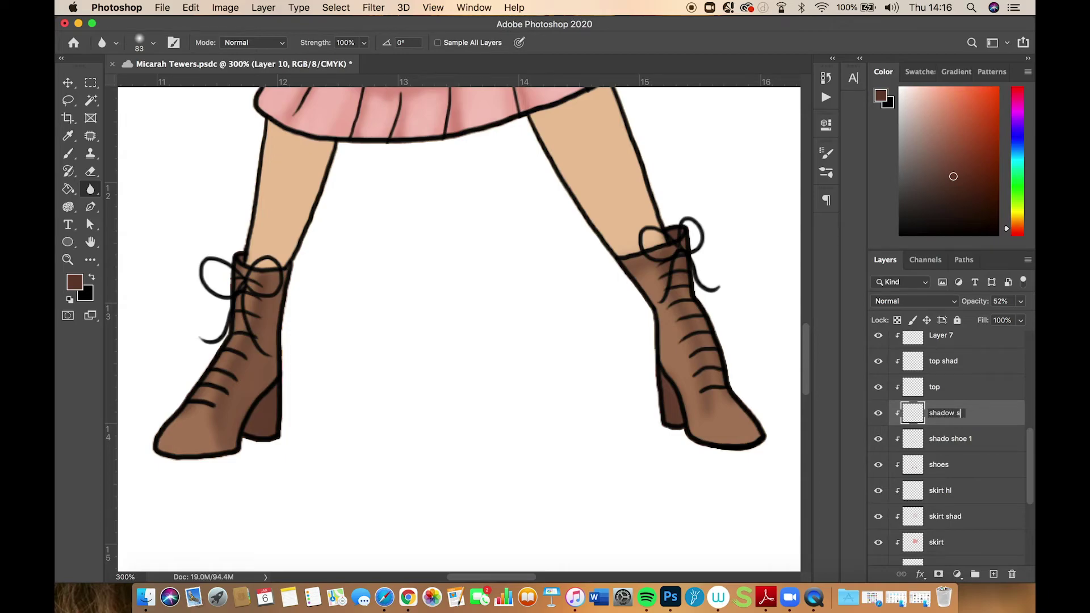
{"action": "type", "text": "shadow shoe 2"}
{"action": "key", "text": "Return"}
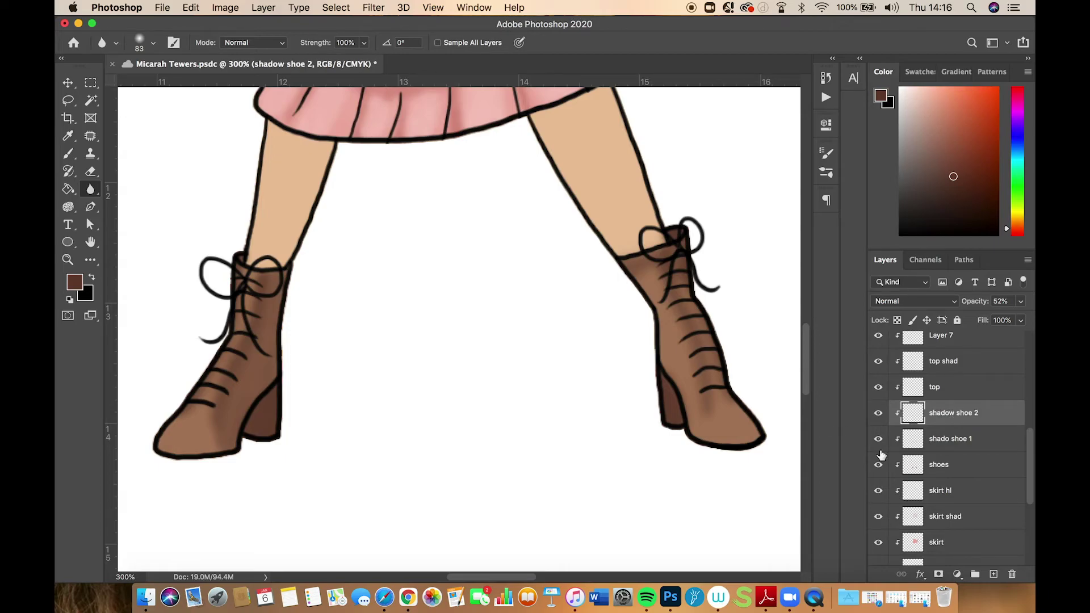
Add one layer above shadow shoe 2 and mix a lighter tan brush colour from the brown sampled on the left boot's toe
{"action": "left_click", "coordinate": [995, 574]}
{"action": "left_click", "coordinate": [995, 574]}
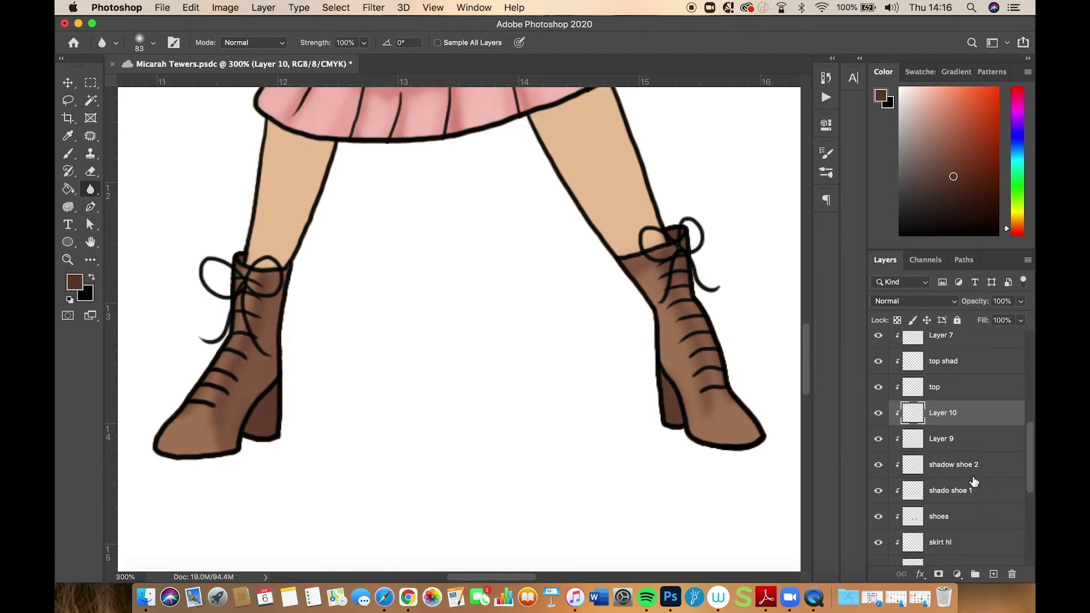
{"action": "key", "text": "super+z"}
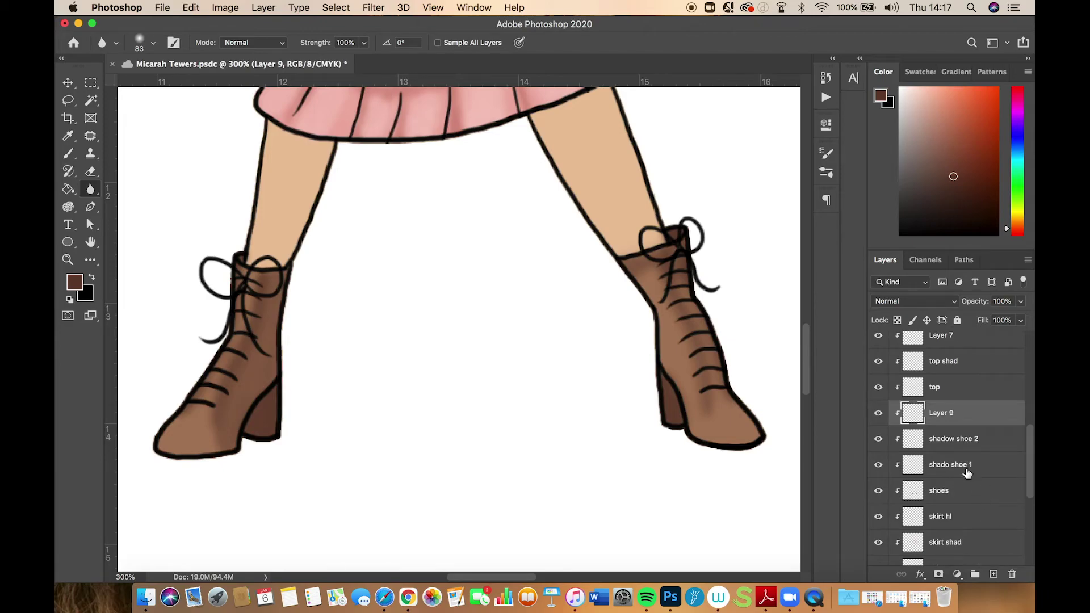
{"action": "left_click", "coordinate": [74, 142]}
{"action": "right_click", "coordinate": [247, 423]}
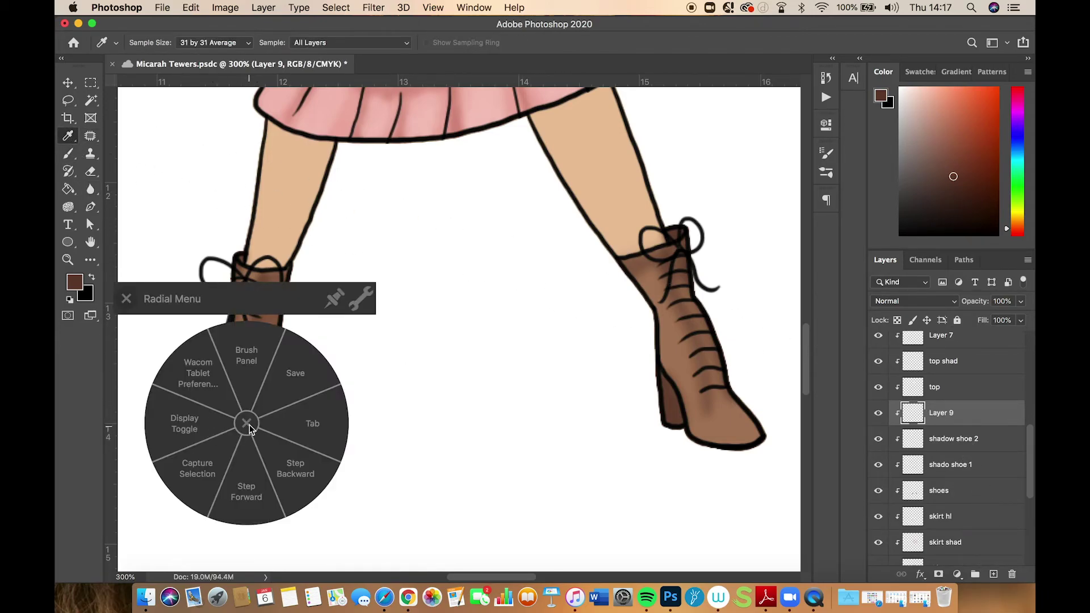
{"action": "left_click", "coordinate": [246, 425]}
{"action": "left_click", "coordinate": [206, 435]}
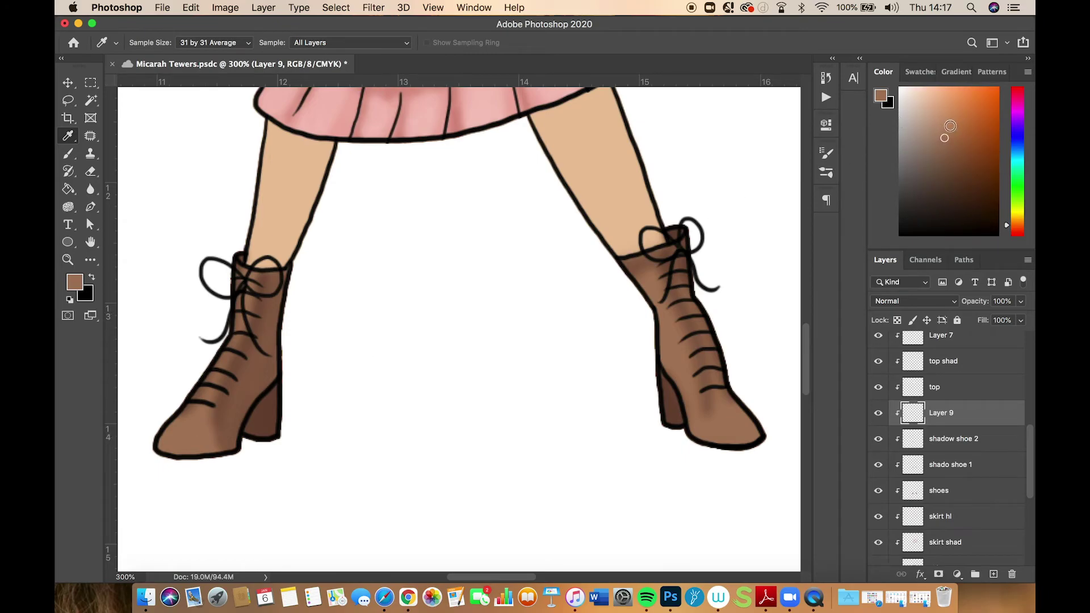
{"action": "left_click_drag", "start_coordinate": [950, 125], "coordinate": [942, 112]}
{"action": "key", "text": "b"}
Following the reference photo, brush light tan highlights on the left boot's toe and along its laced front with the 22 px brush
{"action": "left_click_drag", "start_coordinate": [270, 376], "coordinate": [687, 363]}
{"action": "left_click_drag", "start_coordinate": [525, 382], "coordinate": [771, 367]}
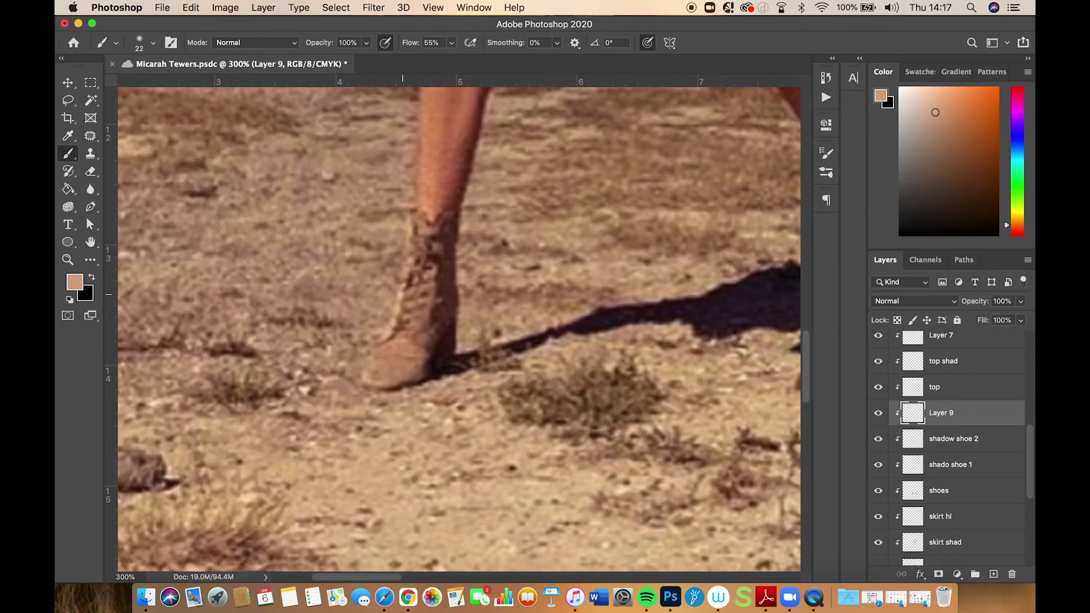
{"action": "left_click_drag", "start_coordinate": [520, 404], "coordinate": [155, 433]}
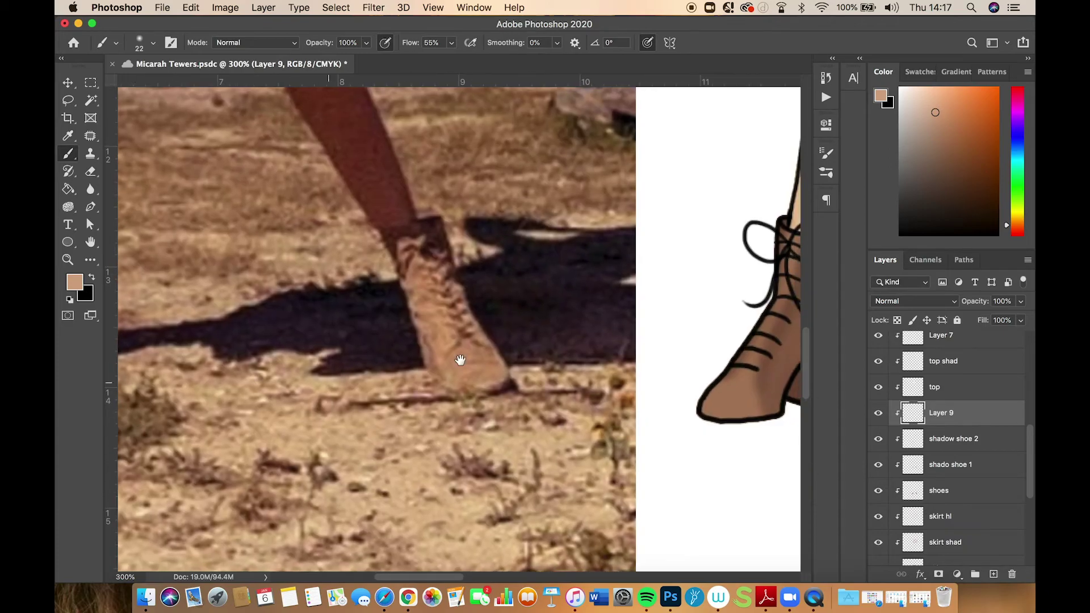
{"action": "mouse_move", "coordinate": [704, 412]}
{"action": "left_mouse_down"}
{"action": "mouse_move", "coordinate": [729, 418]}
{"action": "mouse_move", "coordinate": [701, 402]}
{"action": "mouse_move", "coordinate": [746, 417]}
{"action": "mouse_move", "coordinate": [706, 392]}
{"action": "mouse_move", "coordinate": [723, 406]}
{"action": "mouse_move", "coordinate": [627, 394]}
{"action": "left_mouse_up"}
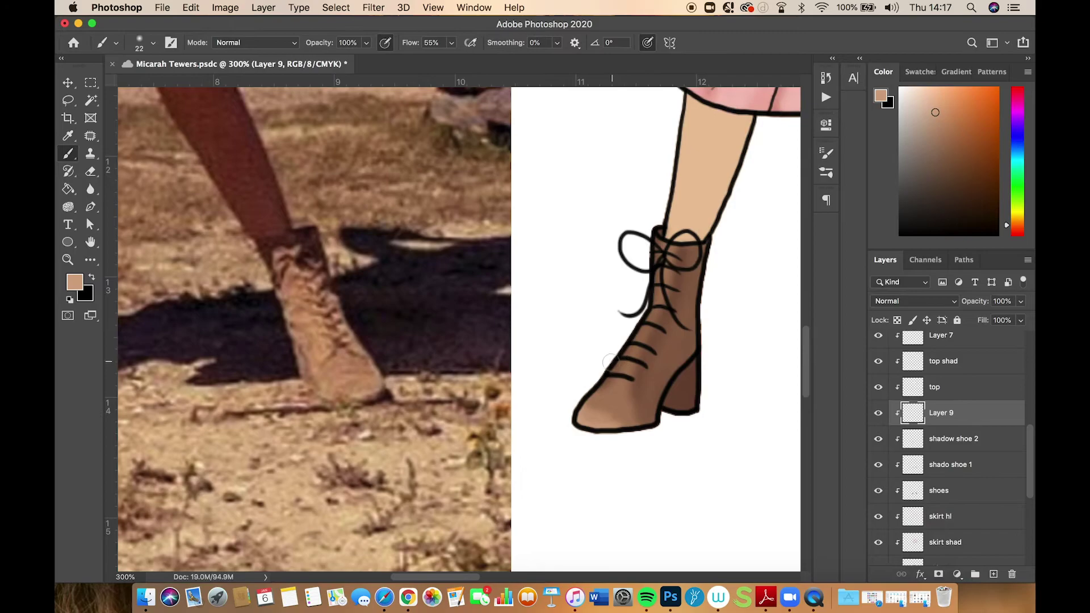
{"action": "mouse_move", "coordinate": [625, 353]}
{"action": "left_mouse_down"}
{"action": "mouse_move", "coordinate": [653, 231]}
{"action": "mouse_move", "coordinate": [636, 331]}
{"action": "left_mouse_up"}
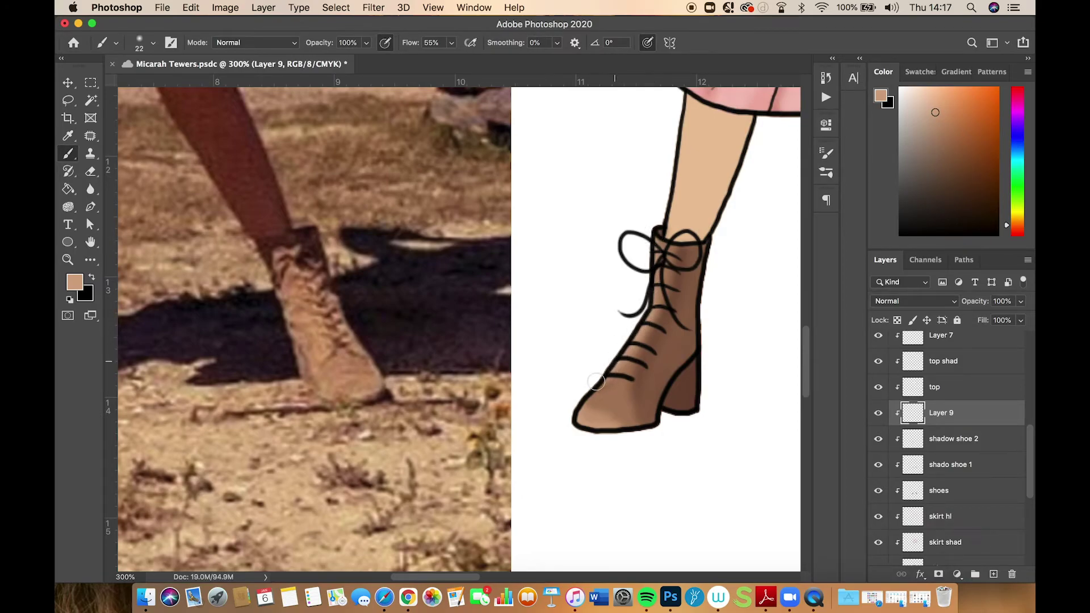
{"action": "mouse_move", "coordinate": [579, 408]}
{"action": "left_mouse_down"}
{"action": "mouse_move", "coordinate": [648, 439]}
{"action": "mouse_move", "coordinate": [703, 444]}
{"action": "mouse_move", "coordinate": [614, 438]}
{"action": "left_mouse_up"}
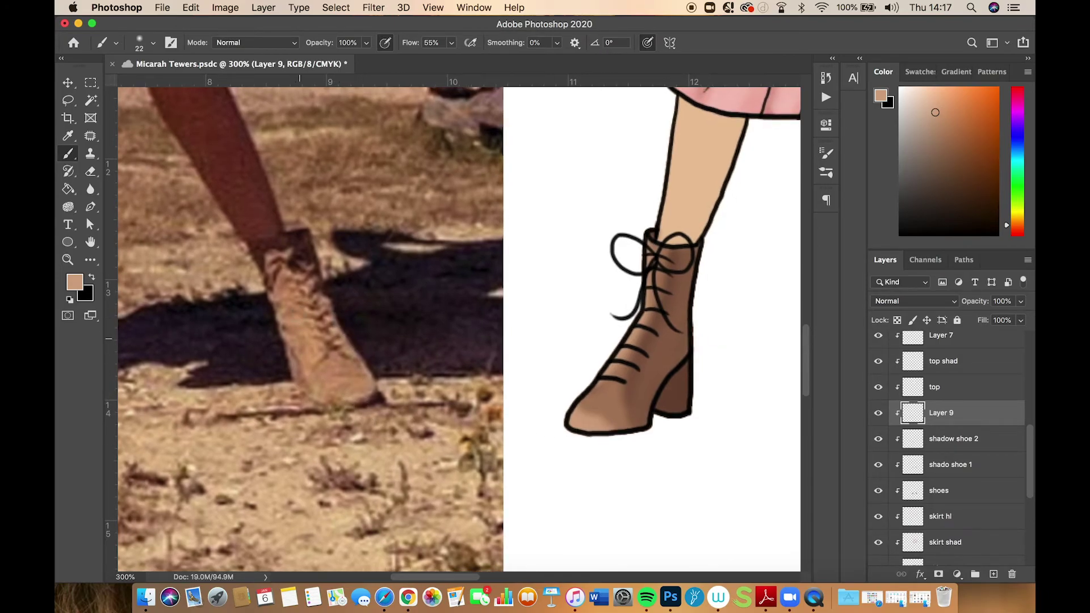
Brush matching light tan highlights along the right boot's laced front edge, toe and inner side
{"action": "left_click_drag", "start_coordinate": [617, 417], "coordinate": [180, 446]}
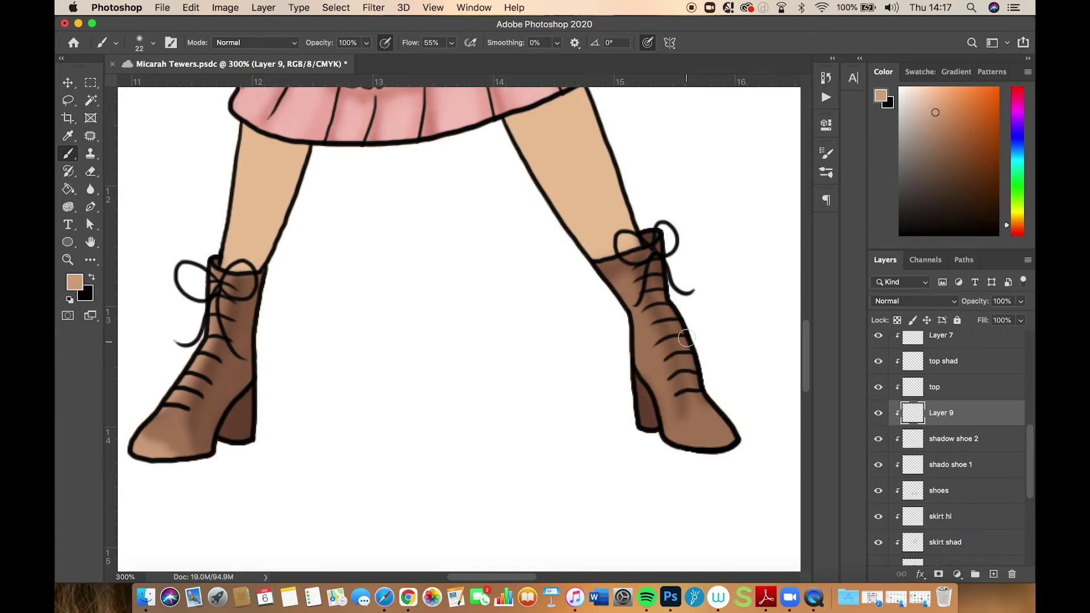
{"action": "mouse_move", "coordinate": [672, 314]}
{"action": "left_mouse_down"}
{"action": "mouse_move", "coordinate": [696, 384]}
{"action": "mouse_move", "coordinate": [727, 415]}
{"action": "left_mouse_up"}
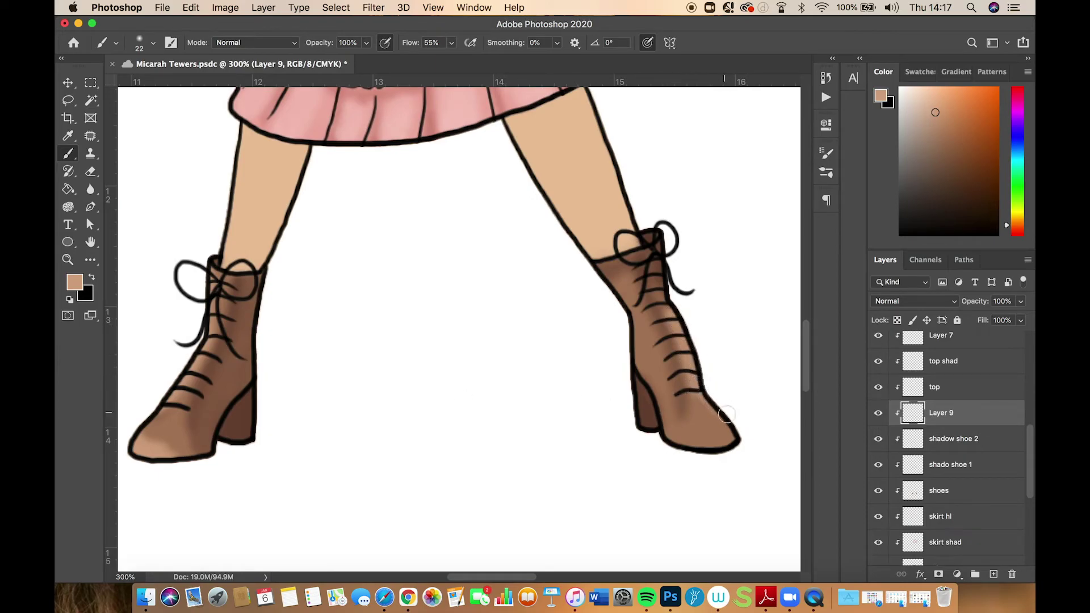
{"action": "mouse_move", "coordinate": [675, 440]}
{"action": "left_mouse_down"}
{"action": "mouse_move", "coordinate": [744, 437]}
{"action": "mouse_move", "coordinate": [678, 440]}
{"action": "left_mouse_up"}
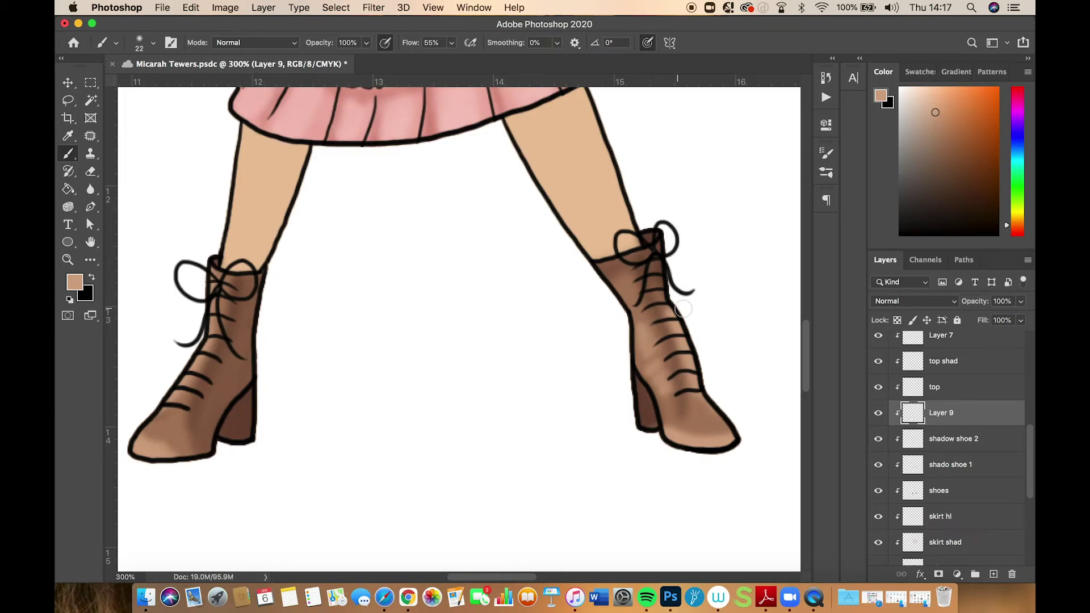
Soften the tan highlights on the boots with the Blur tool and check the whole figure beside the reference photo at 100%
{"action": "left_click", "coordinate": [90, 189]}
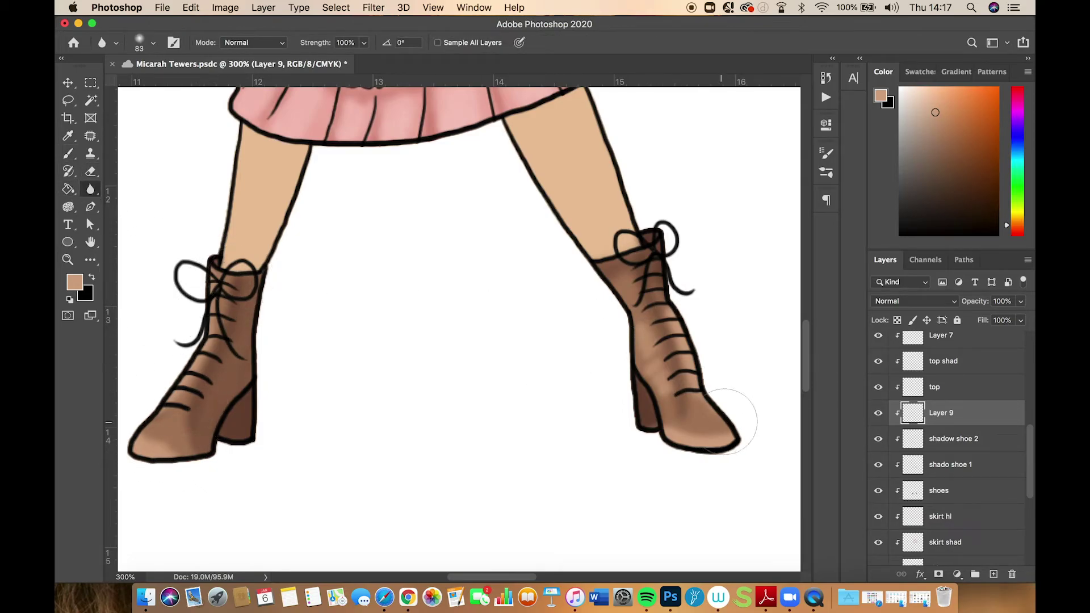
{"action": "mouse_move", "coordinate": [655, 339]}
{"action": "left_mouse_down"}
{"action": "mouse_move", "coordinate": [645, 365]}
{"action": "mouse_move", "coordinate": [658, 345]}
{"action": "left_mouse_up"}
{"action": "key", "text": "super+minus"}
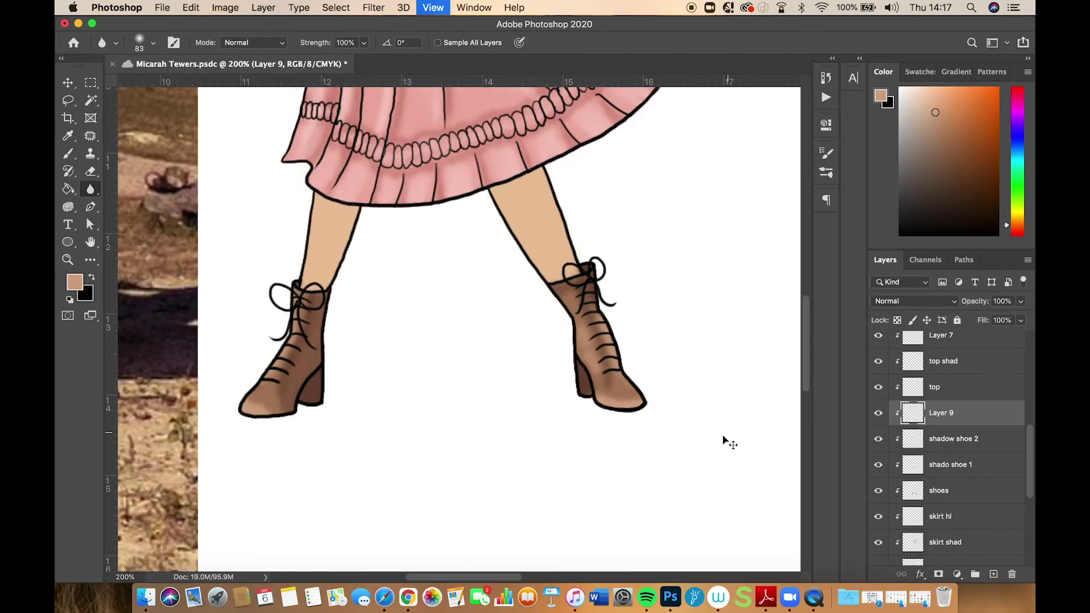
{"action": "key", "text": "super+minus"}
{"action": "left_click_drag", "start_coordinate": [583, 325], "coordinate": [663, 505]}
{"action": "scroll", "coordinate": [663, 505], "scroll_direction": "up", "scroll_amount": 1}
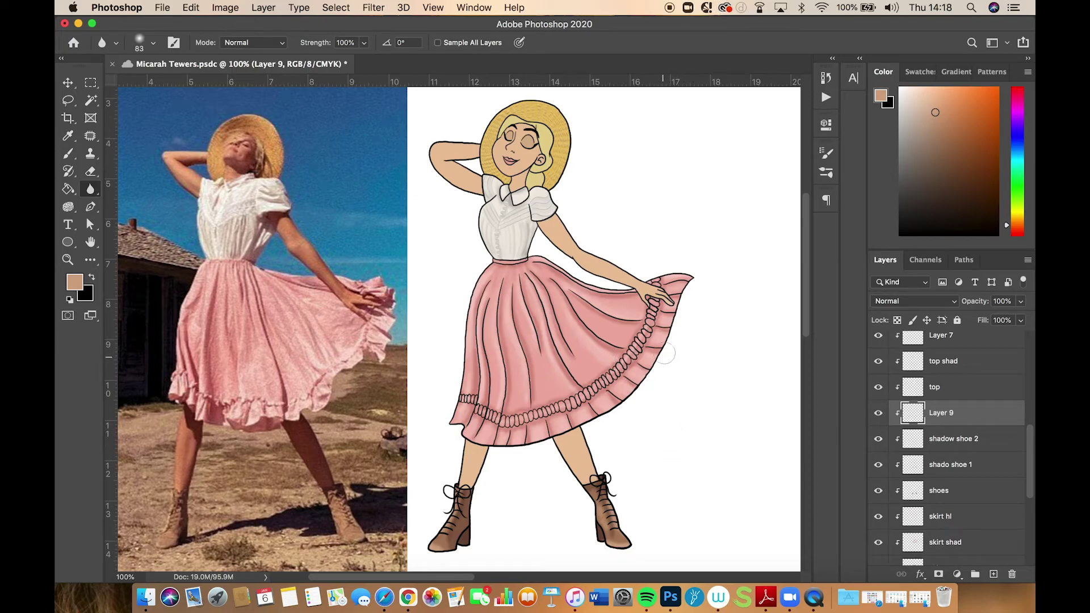
Sample the blonde yellow beside the illustrated face and shift it to a darker, more orange tan as foreground colour
{"action": "left_click", "coordinate": [69, 136]}
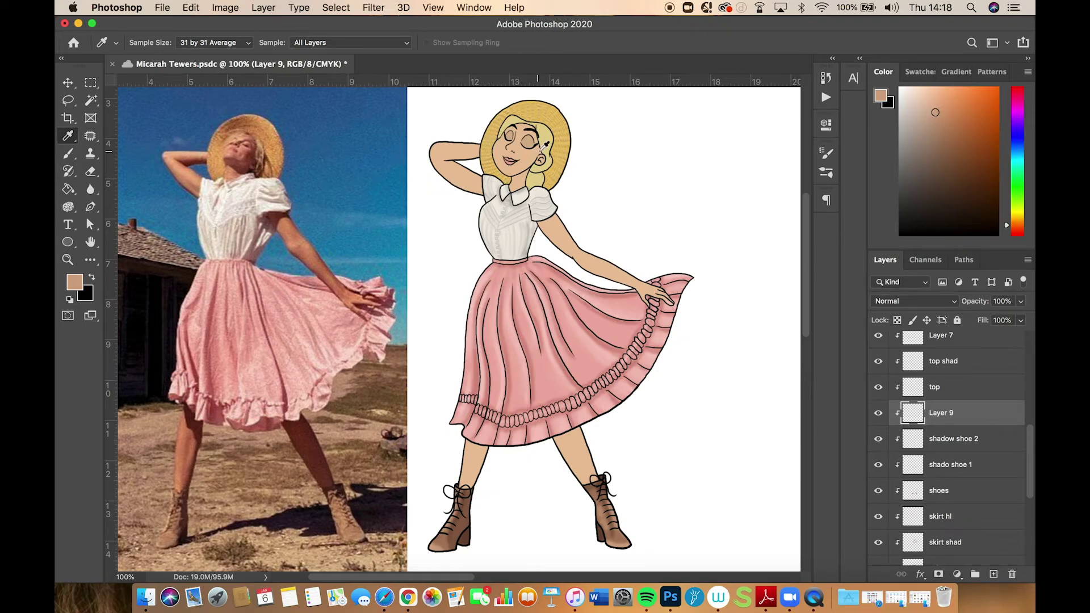
{"action": "left_click", "coordinate": [549, 137]}
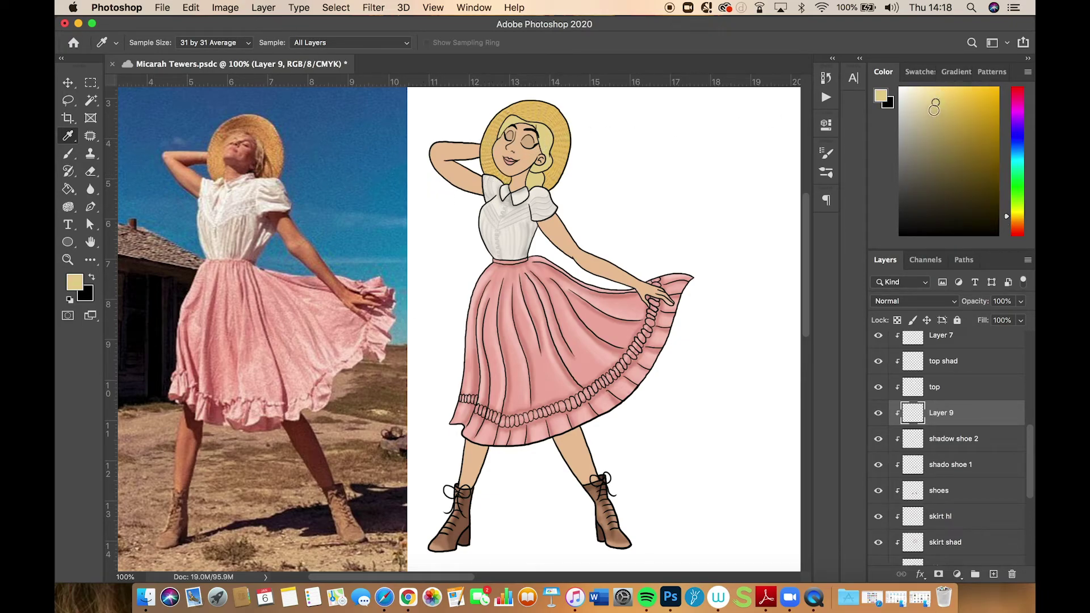
{"action": "left_click_drag", "start_coordinate": [935, 109], "coordinate": [934, 123]}
{"action": "left_click_drag", "start_coordinate": [1007, 219], "coordinate": [1010, 223]}
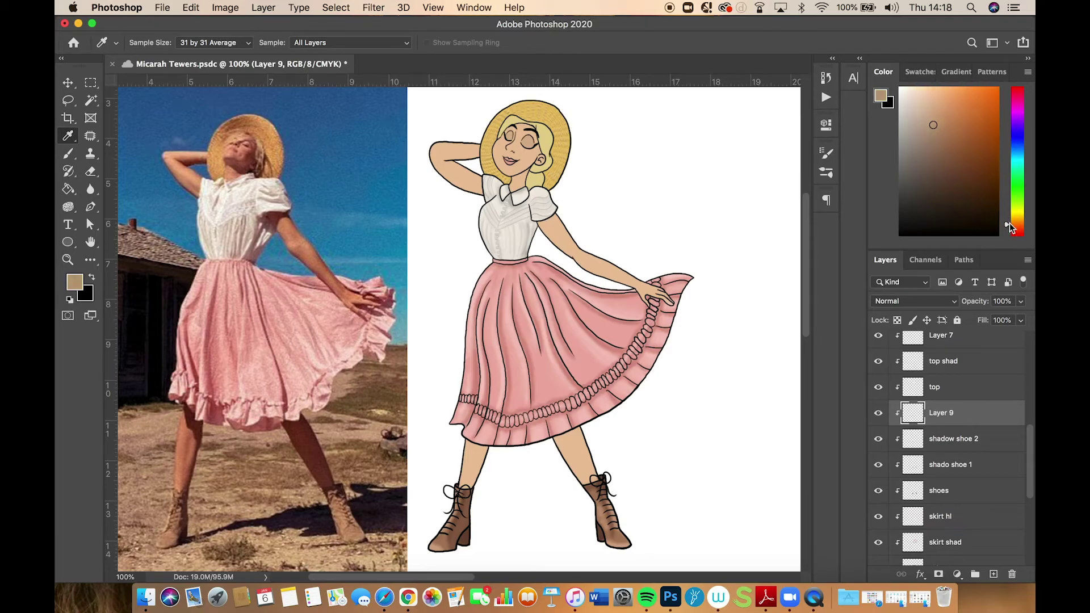
{"action": "left_click", "coordinate": [941, 125]}
Rename the selected boot highlight layer "highlight shoe" and Layer 6 "top shadow"
{"action": "double_click", "coordinate": [942, 414]}
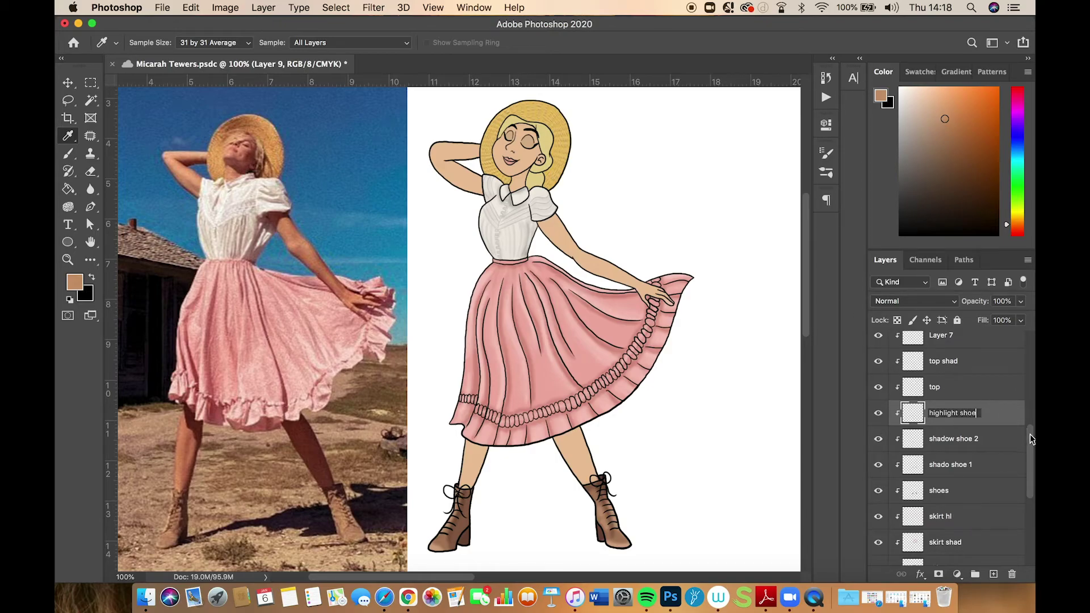
{"action": "key", "text": "Return"}
{"action": "left_click_drag", "start_coordinate": [1031, 433], "coordinate": [1028, 400]}
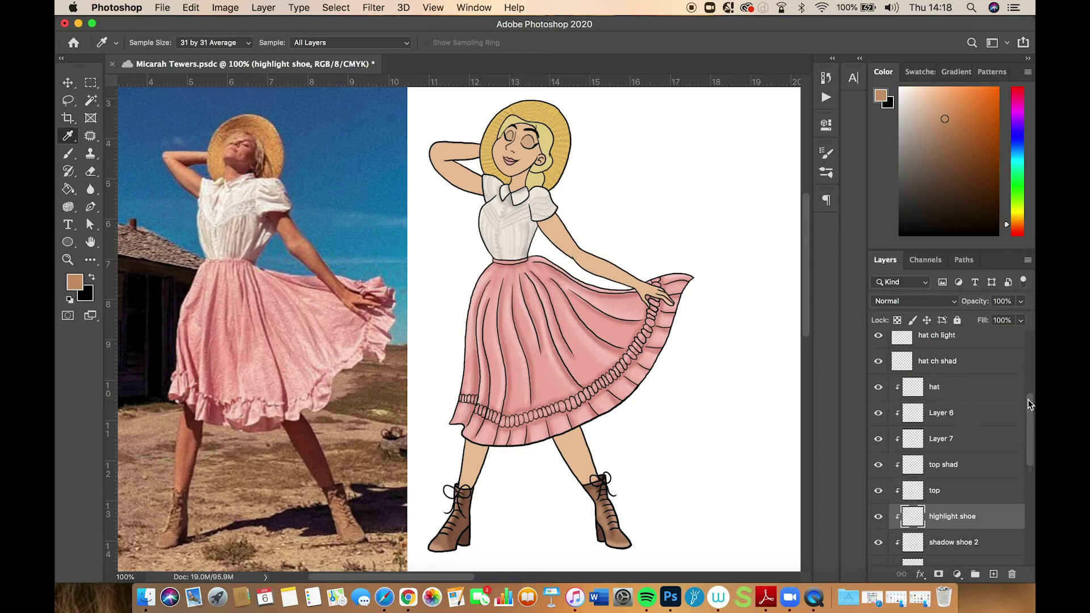
{"action": "left_click", "coordinate": [880, 414]}
{"action": "left_click", "coordinate": [879, 413]}
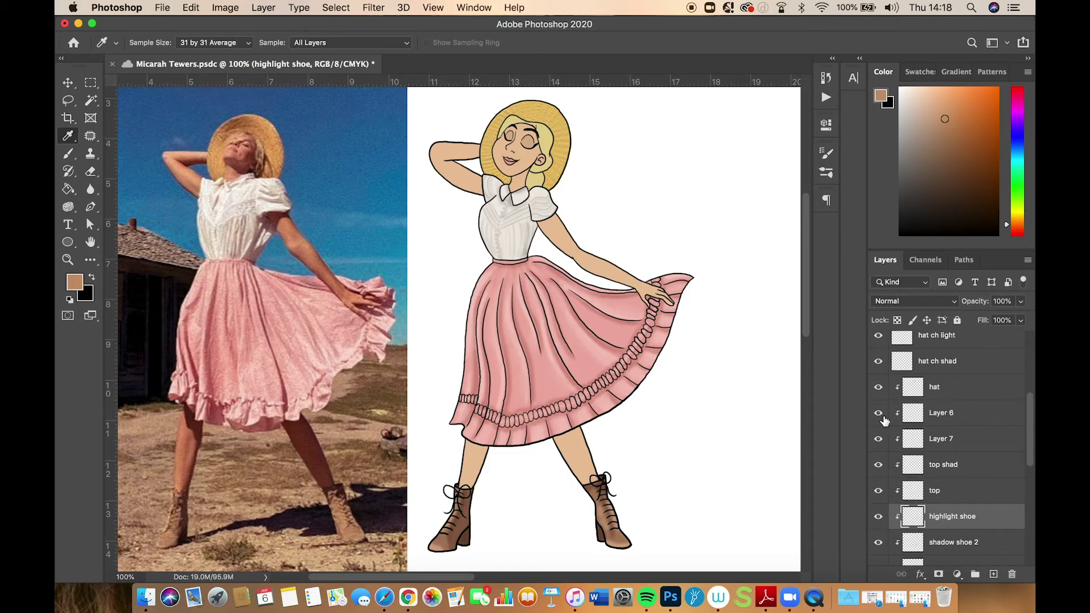
{"action": "double_click", "coordinate": [944, 415]}
{"action": "type", "text": "top shadow"}
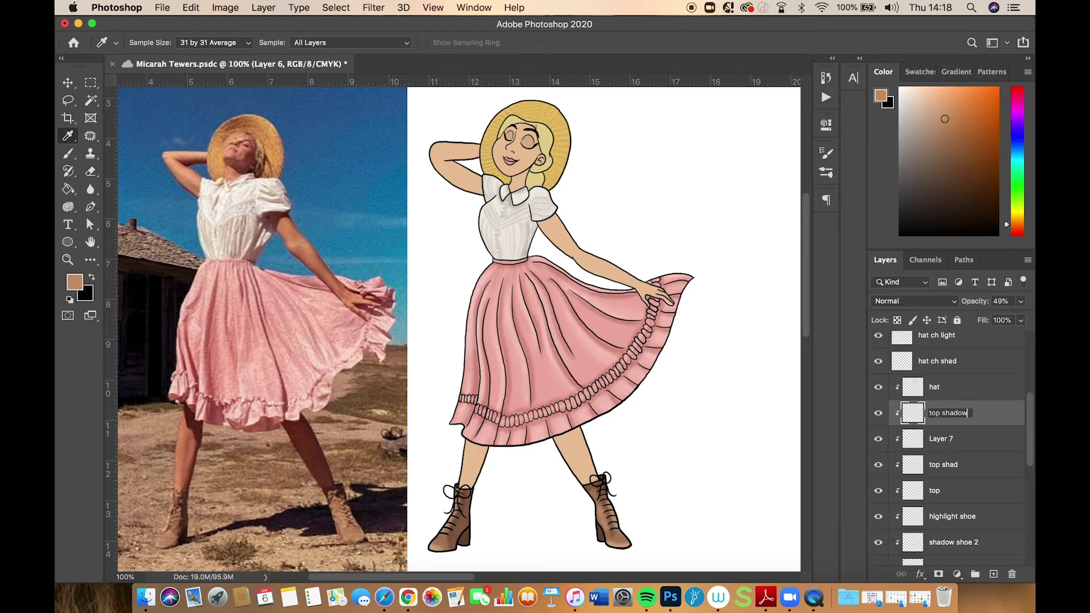
{"action": "key", "text": "Return"}
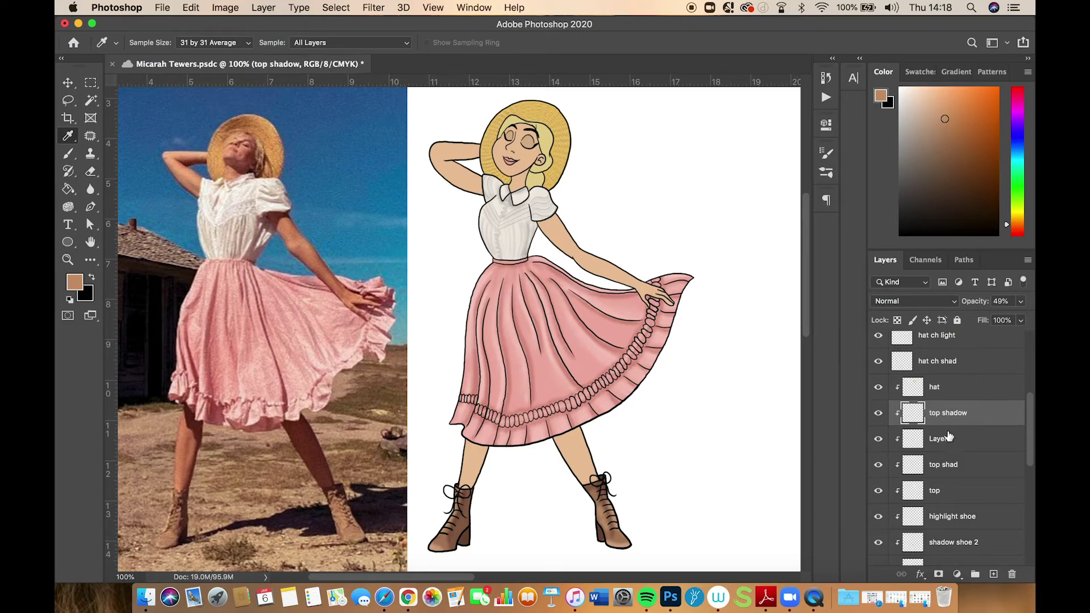
Check what Layer 7 contains and rename it "top shadow" as well
{"action": "left_click", "coordinate": [878, 441]}
{"action": "double_click", "coordinate": [941, 441]}
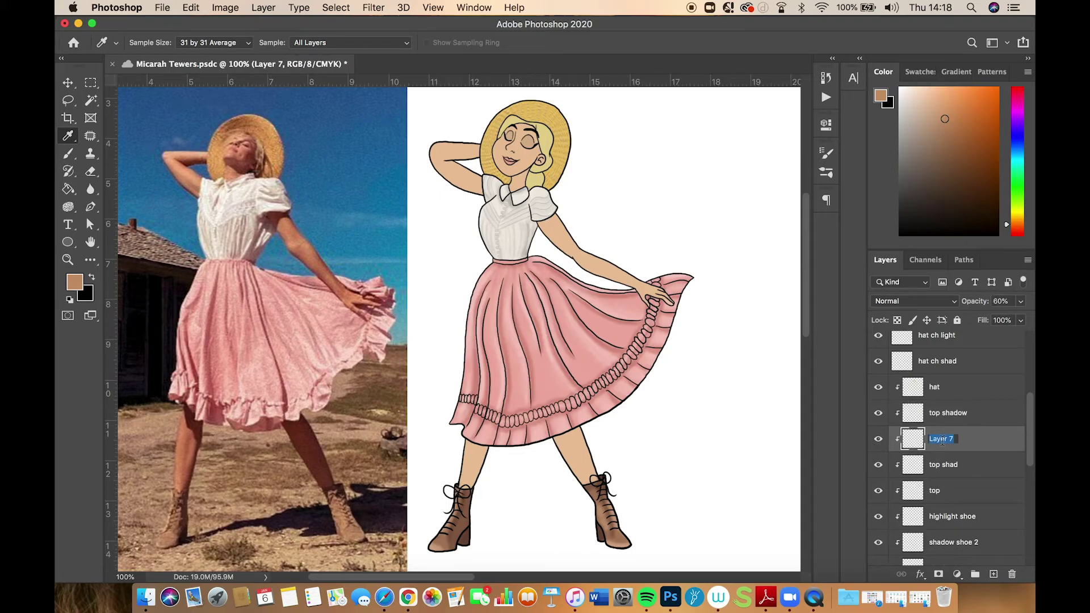
{"action": "key", "text": "BackSpace"}
{"action": "type", "text": "top shadow"}
{"action": "key", "text": "Return"}
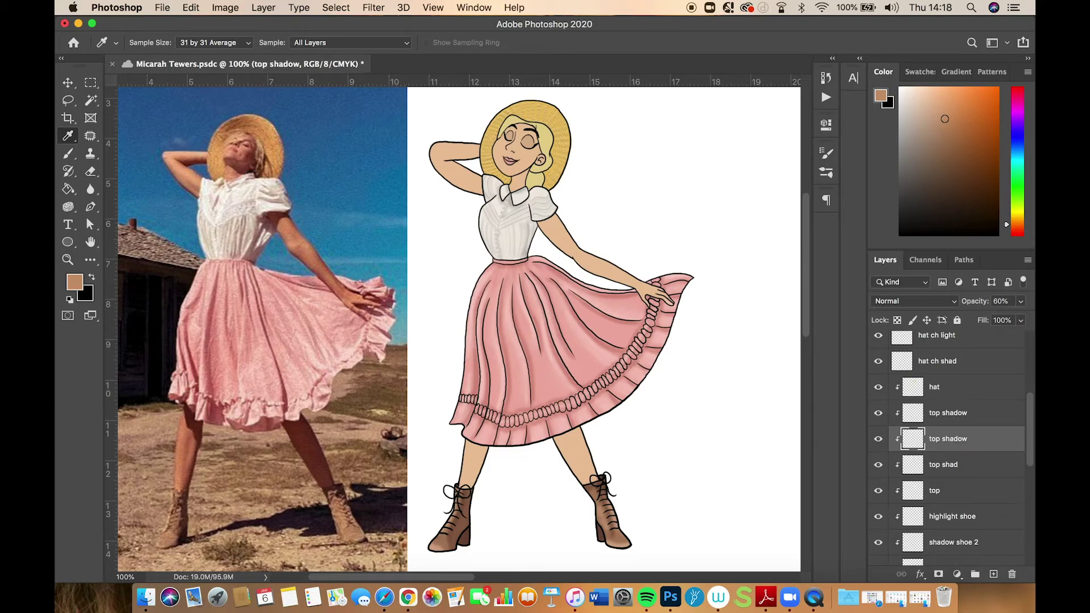
{"action": "left_click", "coordinate": [880, 440]}
{"action": "left_click", "coordinate": [879, 441]}
Add a new layer above the two top shadow layers and set the foreground to near-white fefdfc, starting from the photographed blouse's colour
{"action": "left_click", "coordinate": [942, 419]}
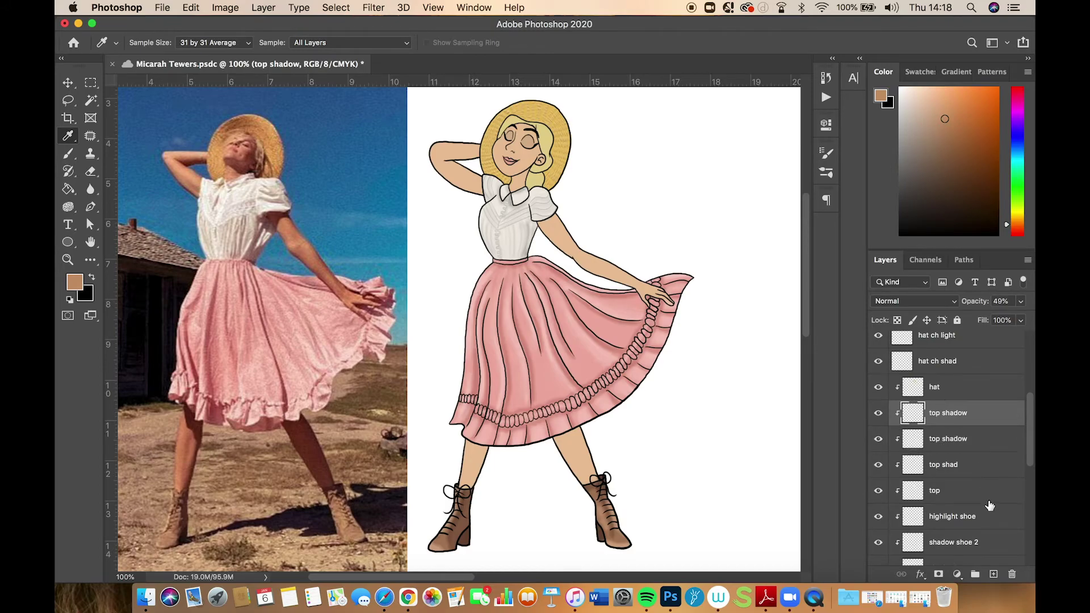
{"action": "left_click", "coordinate": [995, 575]}
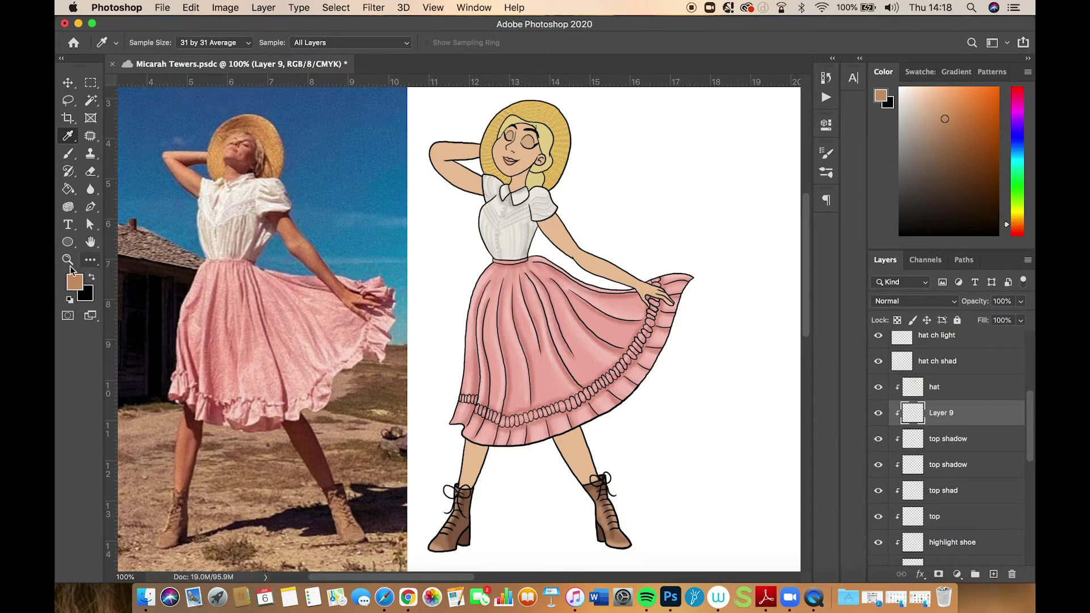
{"action": "left_click", "coordinate": [68, 153]}
{"action": "left_click", "coordinate": [68, 136]}
{"action": "left_click", "coordinate": [228, 206]}
{"action": "left_click", "coordinate": [79, 283]}
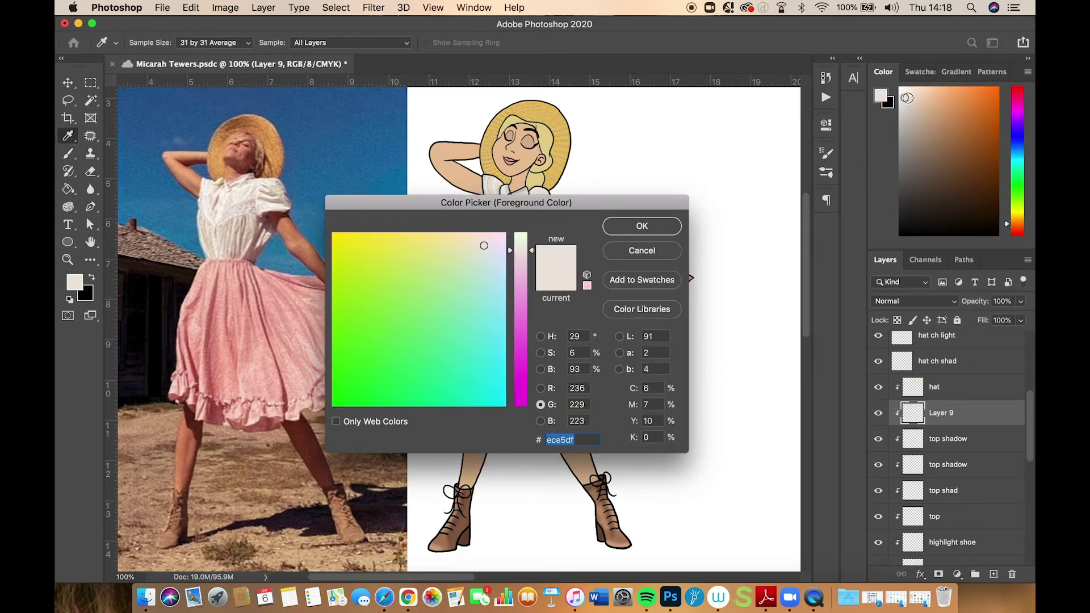
{"action": "left_click", "coordinate": [902, 91]}
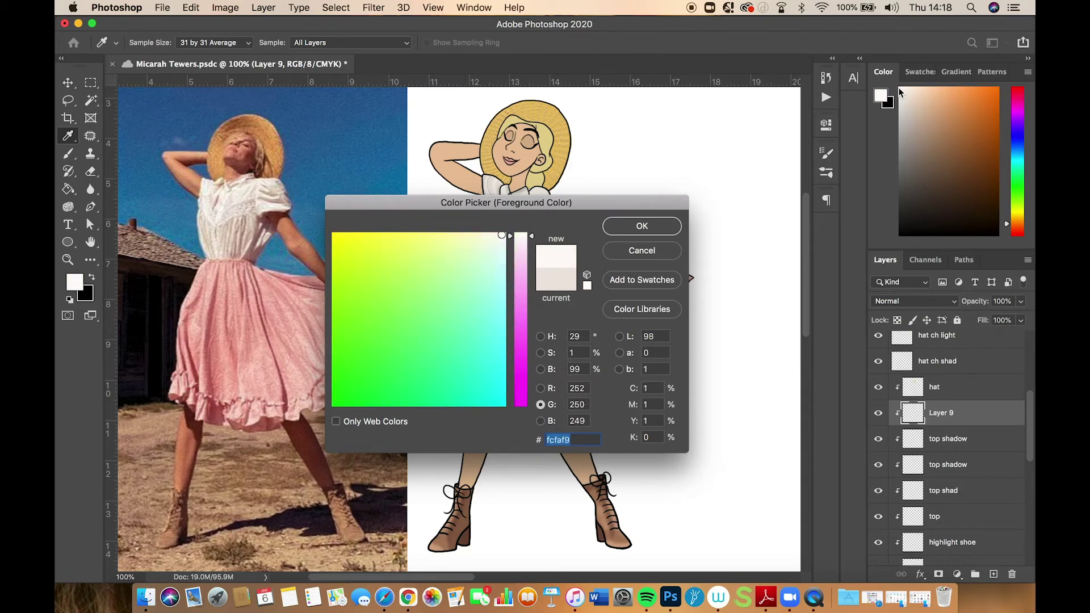
{"action": "left_click", "coordinate": [634, 225]}
Brush white highlights between the folds of the blouse's puffed sleeve beside the hat using the soft 22 px brush
{"action": "left_click", "coordinate": [67, 152]}
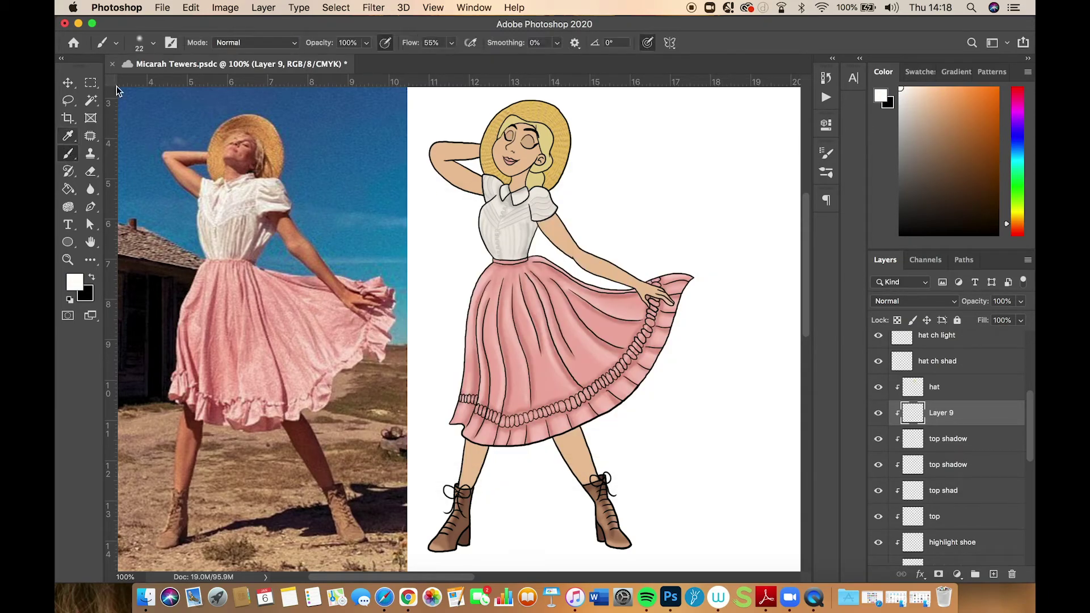
{"action": "left_click", "coordinate": [153, 43]}
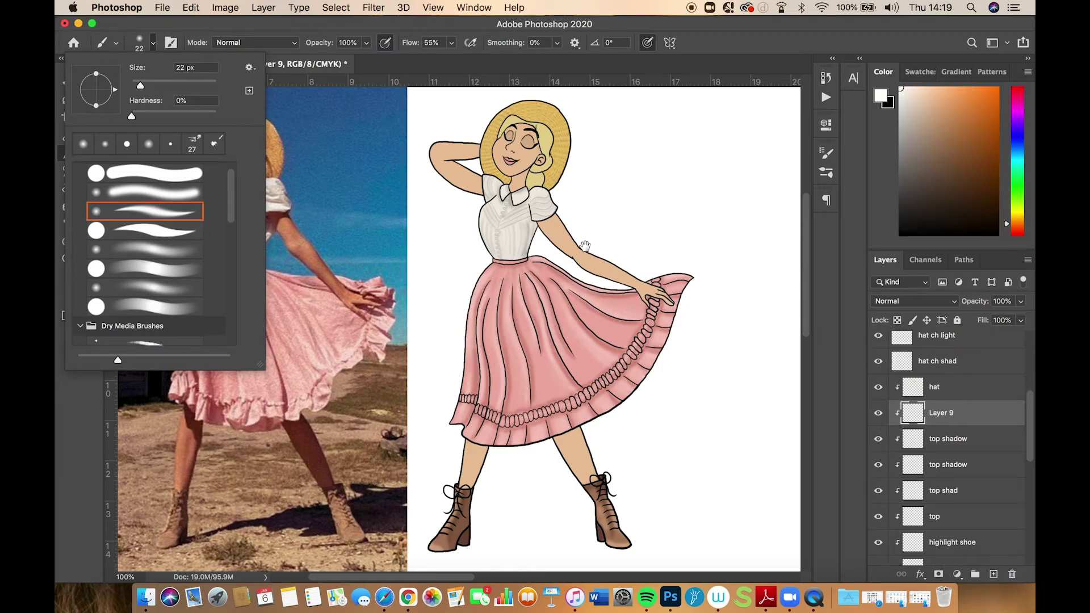
{"action": "left_click", "coordinate": [535, 287]}
{"action": "mouse_move", "coordinate": [611, 251]}
{"action": "left_mouse_down"}
{"action": "mouse_move", "coordinate": [580, 299]}
{"action": "mouse_move", "coordinate": [659, 420]}
{"action": "mouse_move", "coordinate": [692, 428]}
{"action": "left_mouse_up"}
{"action": "key", "text": "super+plus"}
{"action": "key", "text": "super+plus"}
{"action": "key", "text": "super+minus"}
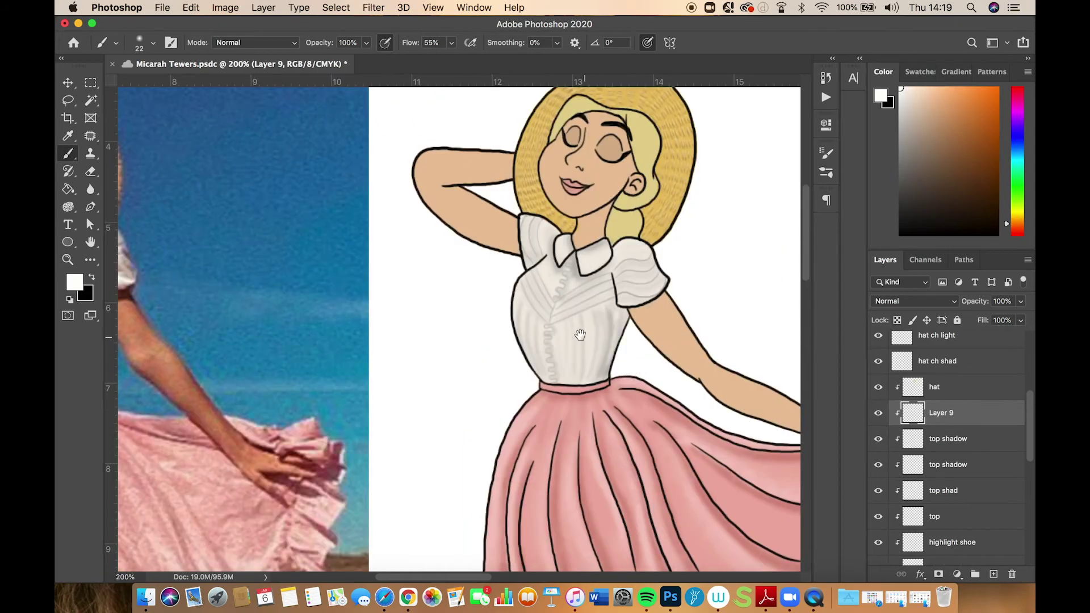
{"action": "left_click_drag", "start_coordinate": [581, 335], "coordinate": [686, 364]}
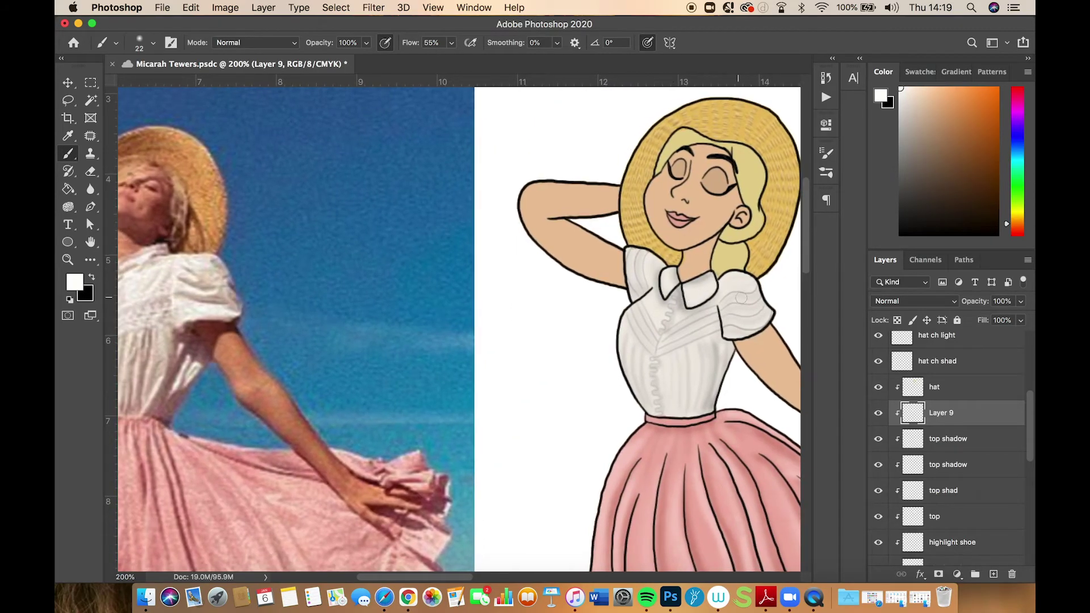
{"action": "mouse_move", "coordinate": [729, 322]}
{"action": "left_mouse_down"}
{"action": "mouse_move", "coordinate": [757, 324]}
{"action": "mouse_move", "coordinate": [775, 310]}
{"action": "left_mouse_up"}
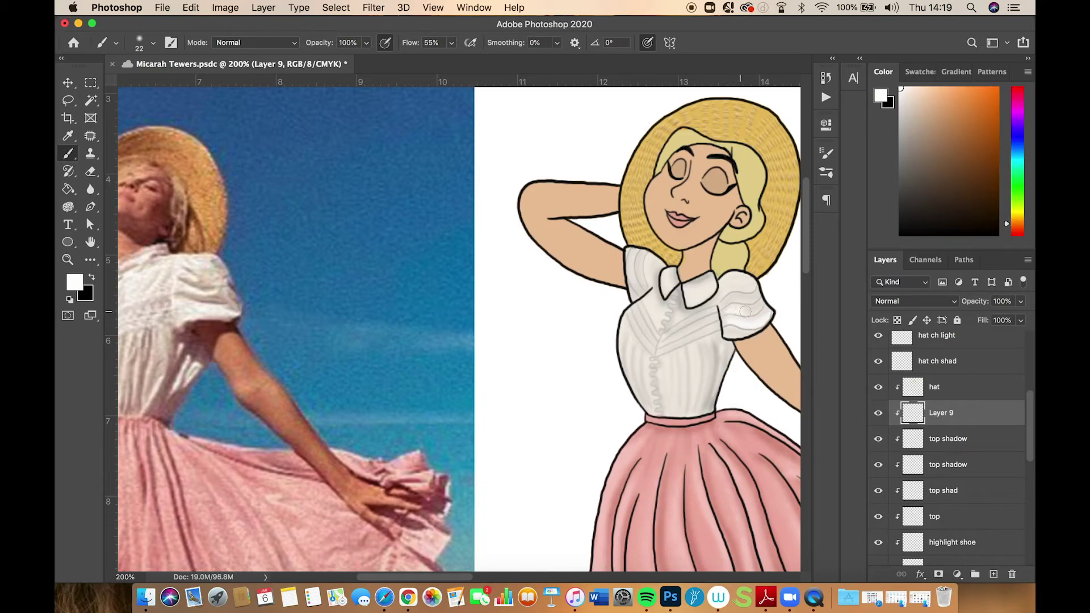
{"action": "left_click_drag", "start_coordinate": [733, 300], "coordinate": [755, 297]}
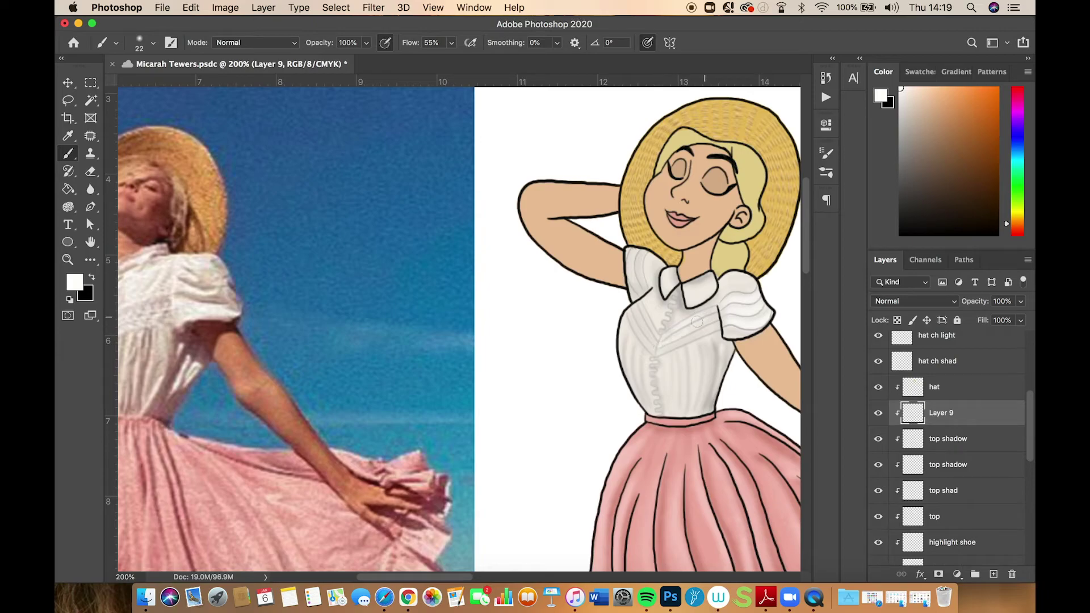
Following the reference photo, brush white highlights along the blouse's V-shaped yoke, front and bodice pleats
{"action": "left_click_drag", "start_coordinate": [661, 354], "coordinate": [694, 339]}
{"action": "left_click_drag", "start_coordinate": [640, 306], "coordinate": [644, 318]}
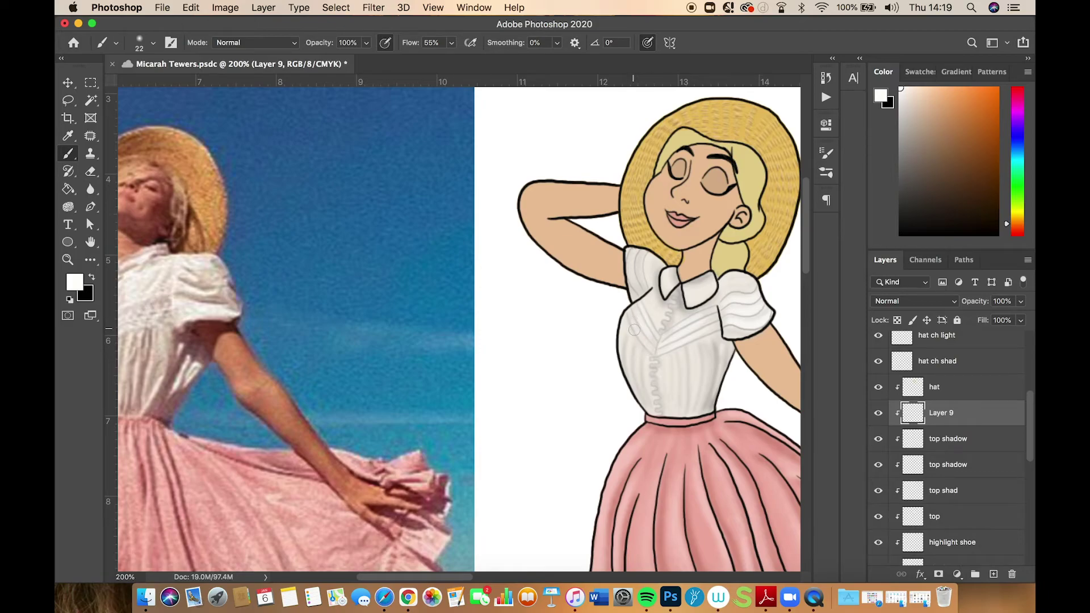
{"action": "left_click_drag", "start_coordinate": [648, 399], "coordinate": [744, 403]}
{"action": "scroll", "coordinate": [744, 403], "scroll_direction": "right", "scroll_amount": 5}
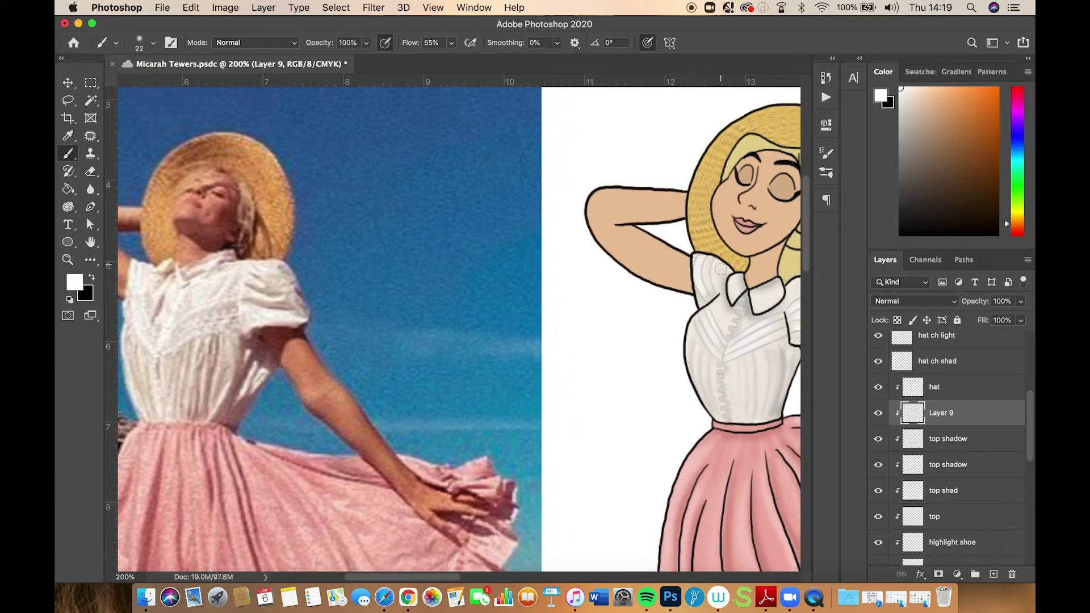
{"action": "mouse_move", "coordinate": [699, 393]}
{"action": "left_mouse_down"}
{"action": "mouse_move", "coordinate": [769, 370]}
{"action": "mouse_move", "coordinate": [773, 394]}
{"action": "mouse_move", "coordinate": [771, 351]}
{"action": "mouse_move", "coordinate": [801, 288]}
{"action": "left_mouse_up"}
{"action": "scroll", "coordinate": [761, 381], "scroll_direction": "right", "scroll_amount": 2}
{"action": "key", "text": "super+z"}
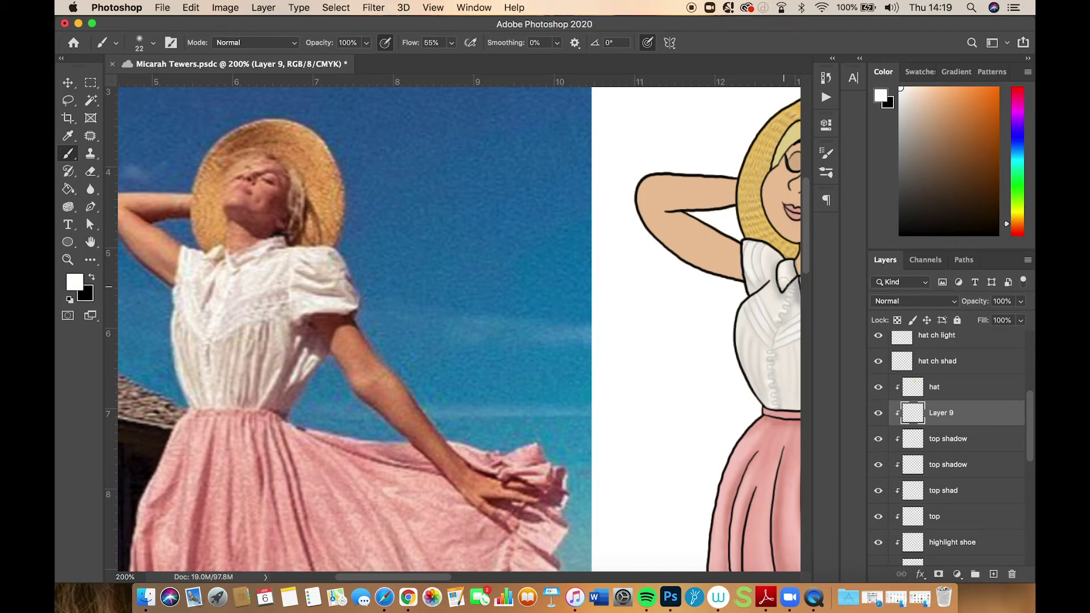
{"action": "scroll", "coordinate": [733, 320], "scroll_direction": "right", "scroll_amount": 3}
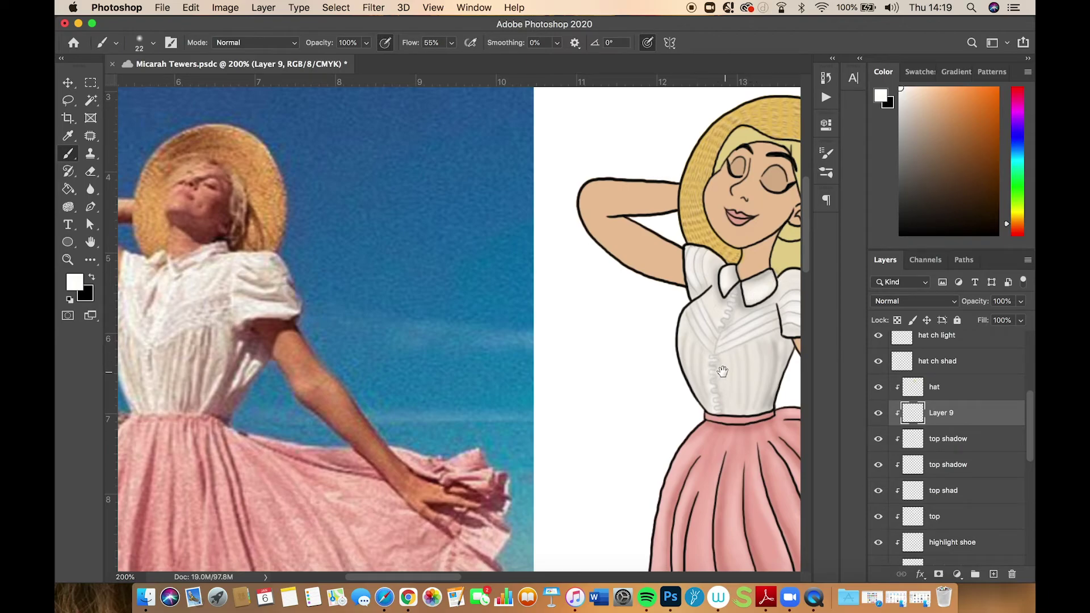
{"action": "scroll", "coordinate": [722, 371], "scroll_direction": "down", "scroll_amount": 1}
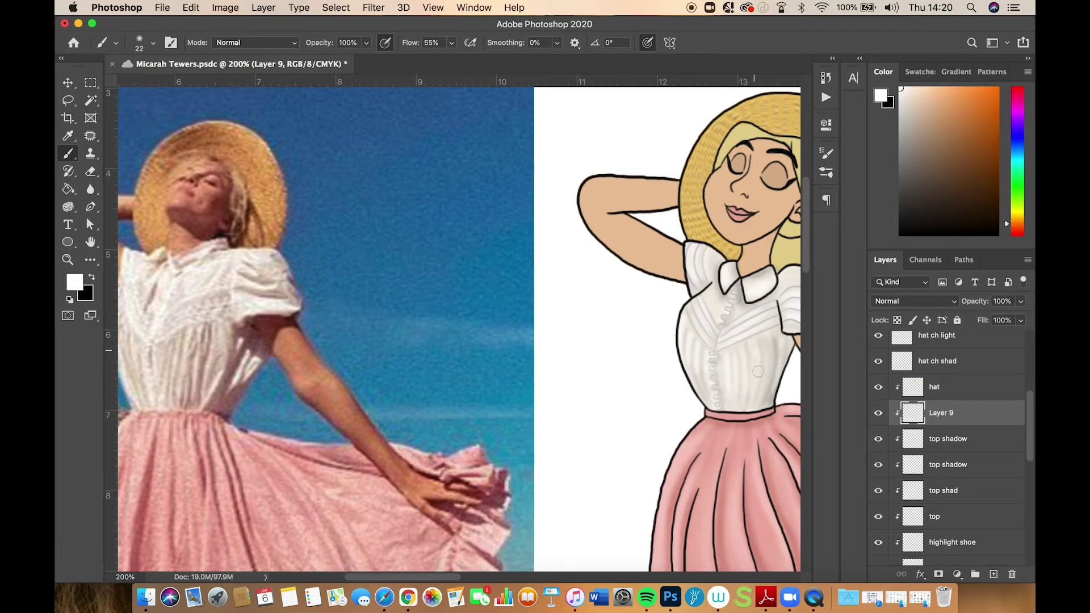
{"action": "left_click_drag", "start_coordinate": [767, 346], "coordinate": [769, 376]}
{"action": "key", "text": "super+minus"}
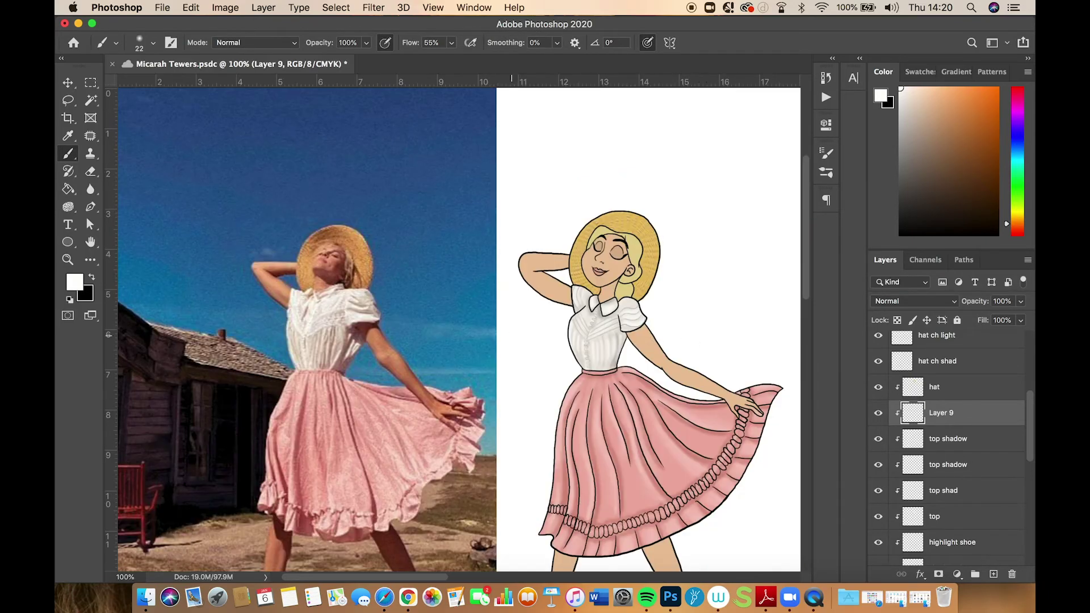
Set the foreground colour to the muted tan from the recently used swatches
{"action": "left_click", "coordinate": [90, 189]}
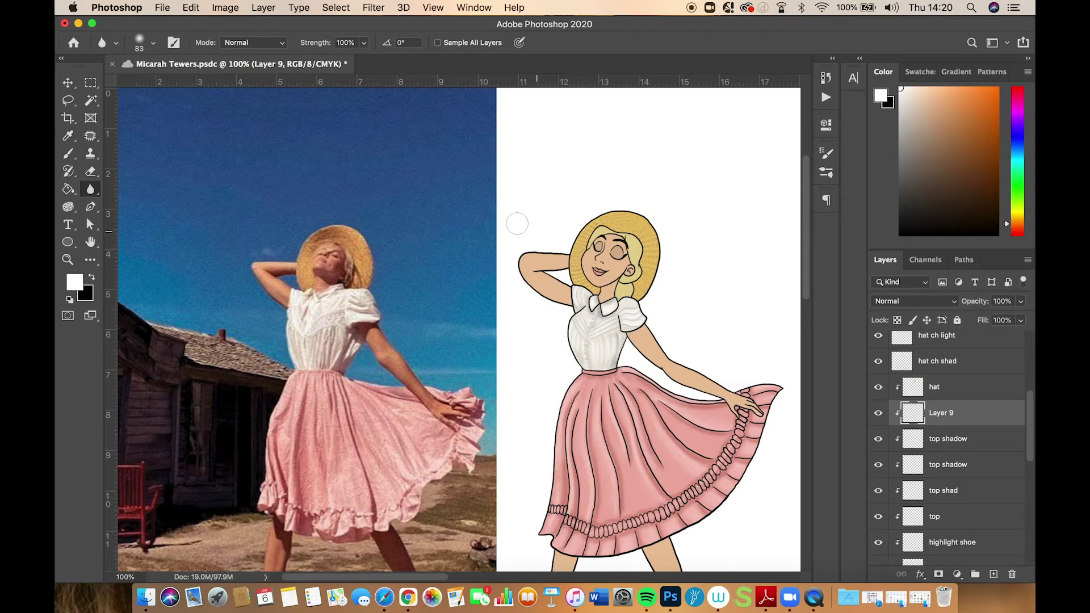
{"action": "left_click", "coordinate": [920, 72]}
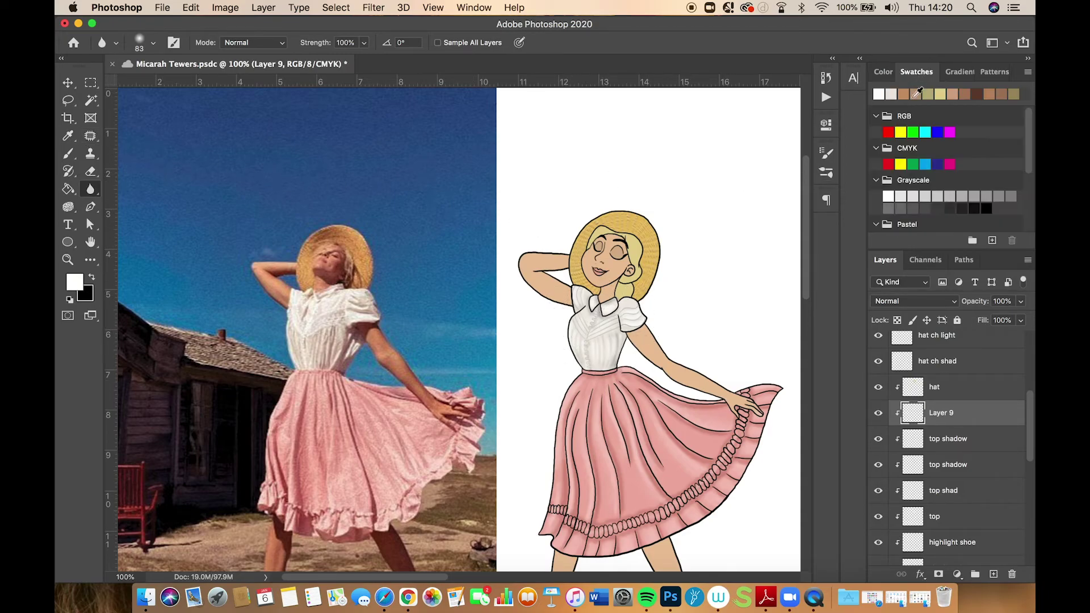
{"action": "left_click", "coordinate": [908, 93]}
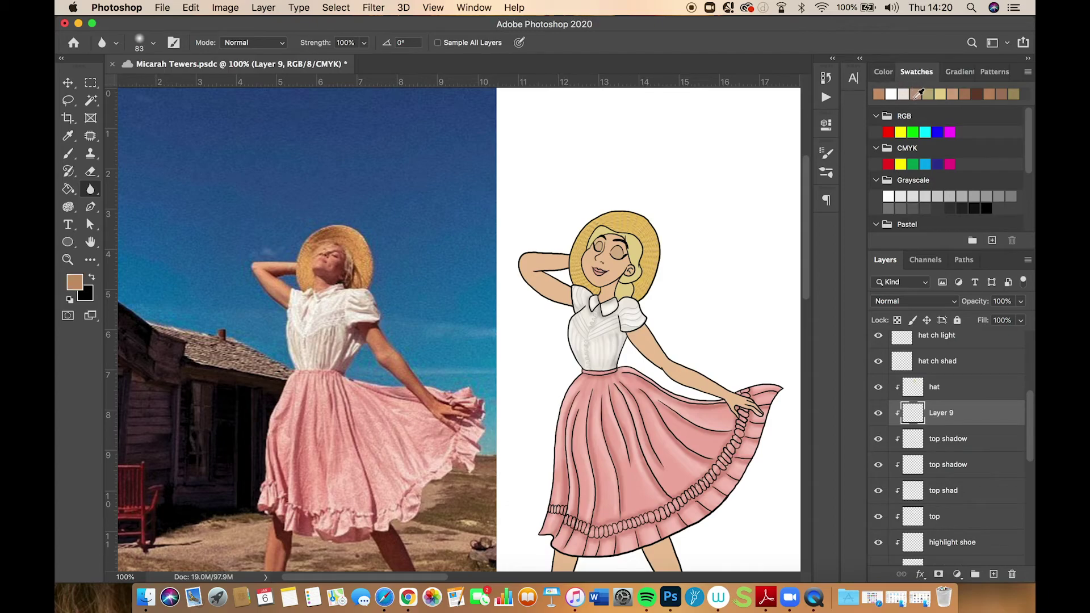
{"action": "left_click", "coordinate": [900, 95]}
{"action": "left_click", "coordinate": [883, 72]}
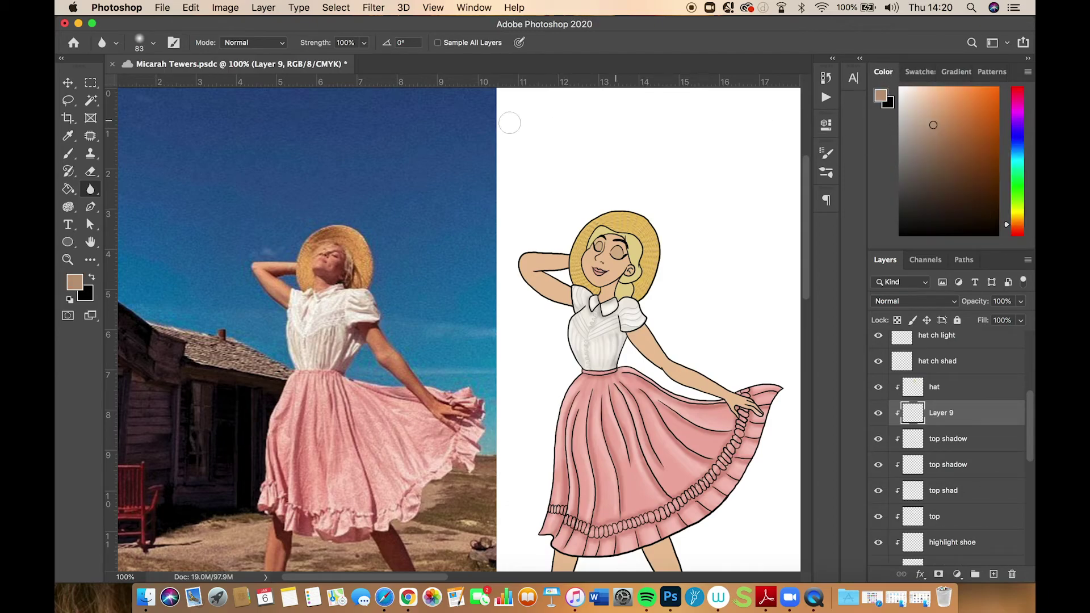
Set up the hard tapering round brush with 100% hardness at 3 px for detail work around the face
{"action": "key", "text": "b"}
{"action": "left_click", "coordinate": [149, 49]}
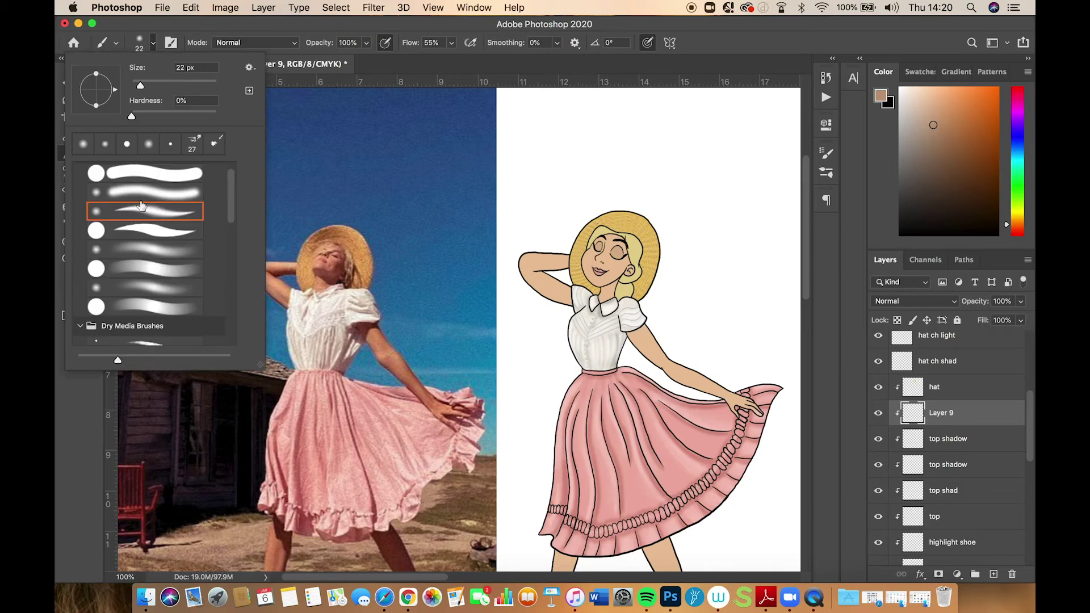
{"action": "left_click", "coordinate": [157, 225]}
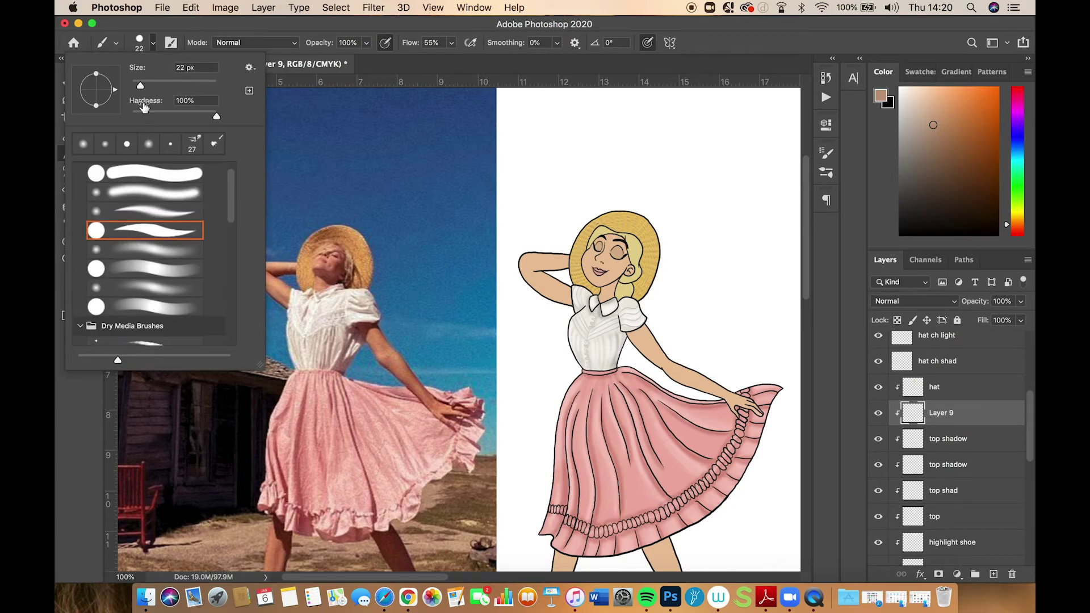
{"action": "left_click_drag", "start_coordinate": [140, 85], "coordinate": [133, 90]}
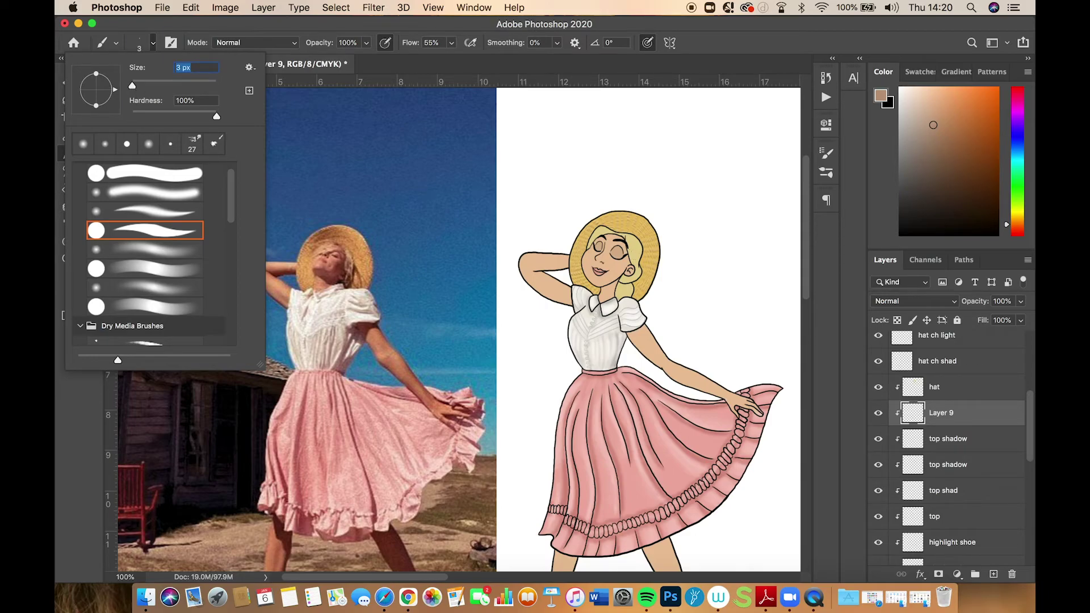
{"action": "key", "text": "Return"}
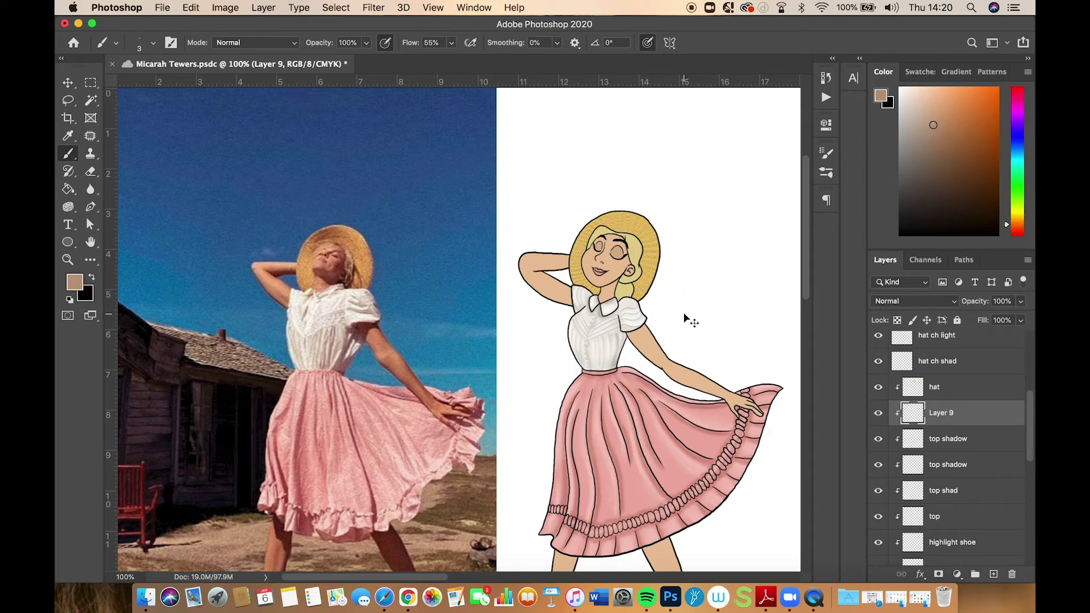
{"action": "key", "text": "super+equal"}
{"action": "key", "text": "super+equal"}
{"action": "left_click_drag", "start_coordinate": [588, 251], "coordinate": [276, 427]}
{"action": "left_click_drag", "start_coordinate": [659, 342], "coordinate": [212, 437]}
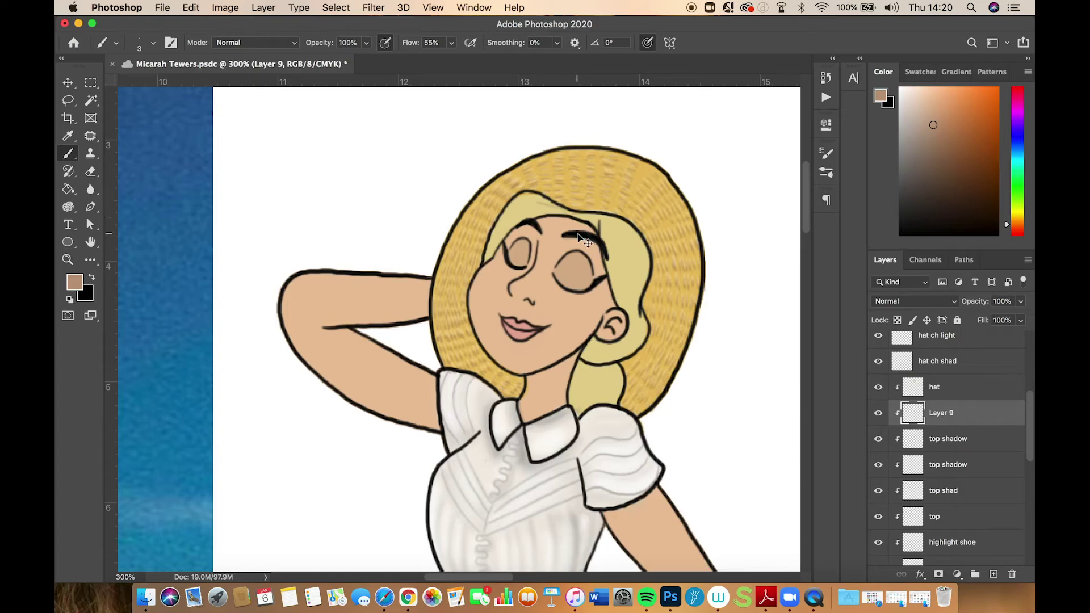
Check what the blouse highlight layer contains and rename it "hl top"
{"action": "left_click", "coordinate": [879, 414]}
{"action": "left_click", "coordinate": [879, 414]}
{"action": "double_click", "coordinate": [943, 414]}
{"action": "key", "text": "Return"}
Identify the skin, lips and eyes layers by toggling their visibility, and add a new layer directly above the lips layer
{"action": "left_click_drag", "start_coordinate": [1031, 434], "coordinate": [1017, 493]}
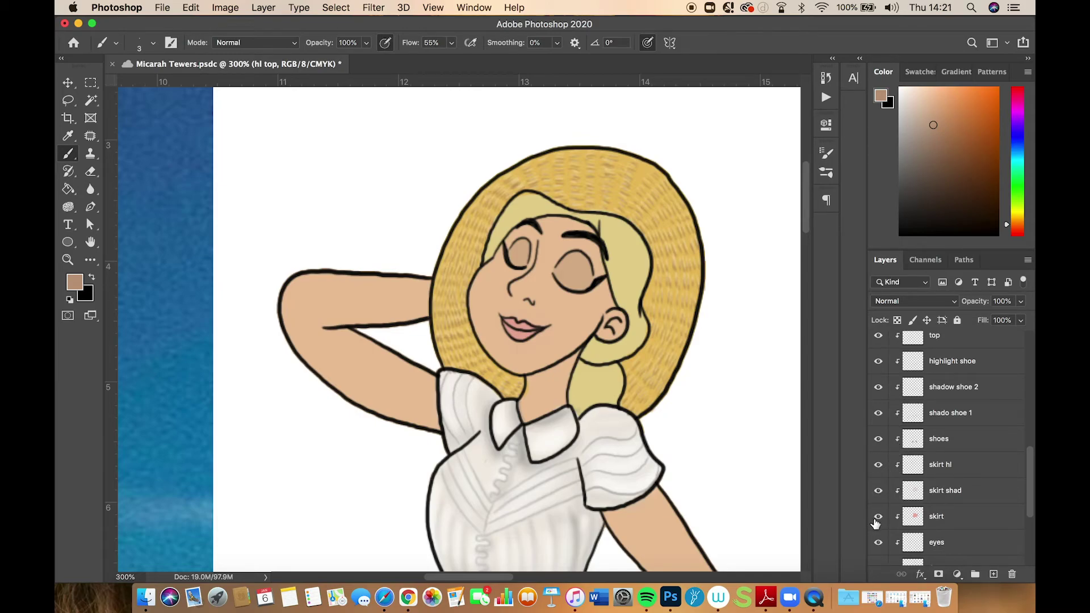
{"action": "left_click", "coordinate": [879, 544]}
{"action": "left_click", "coordinate": [878, 544]}
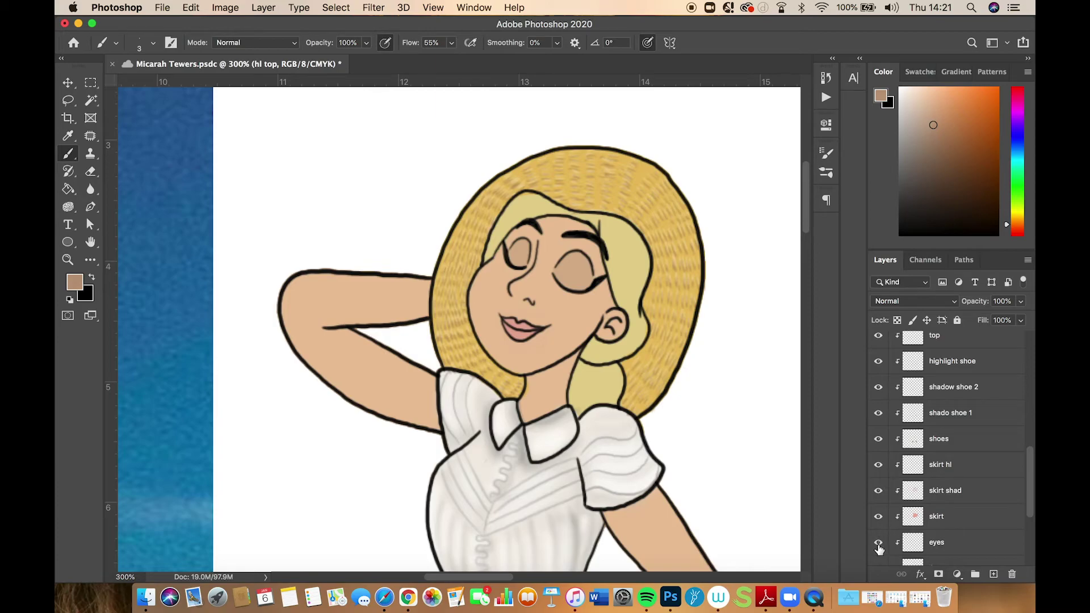
{"action": "left_click", "coordinate": [1023, 490]}
{"action": "scroll", "coordinate": [1033, 488], "scroll_direction": "down", "scroll_amount": 3}
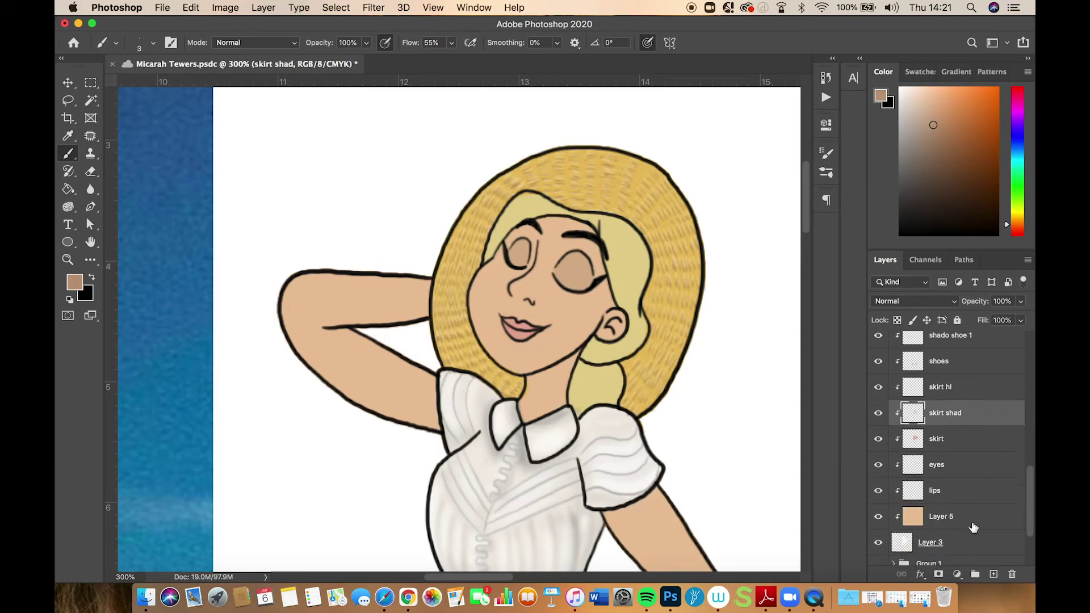
{"action": "left_click", "coordinate": [879, 517]}
{"action": "left_click", "coordinate": [878, 517]}
{"action": "left_click", "coordinate": [879, 490]}
{"action": "left_click", "coordinate": [879, 491]}
{"action": "left_click", "coordinate": [878, 464]}
{"action": "left_click", "coordinate": [878, 465]}
{"action": "left_click", "coordinate": [879, 492]}
{"action": "left_click", "coordinate": [934, 499]}
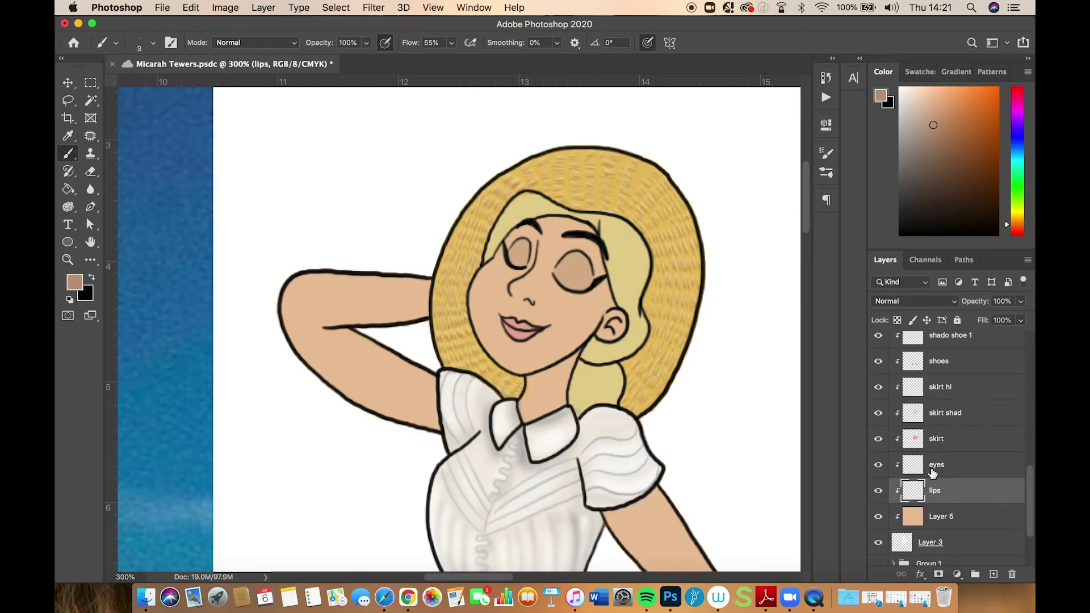
{"action": "left_click", "coordinate": [995, 575]}
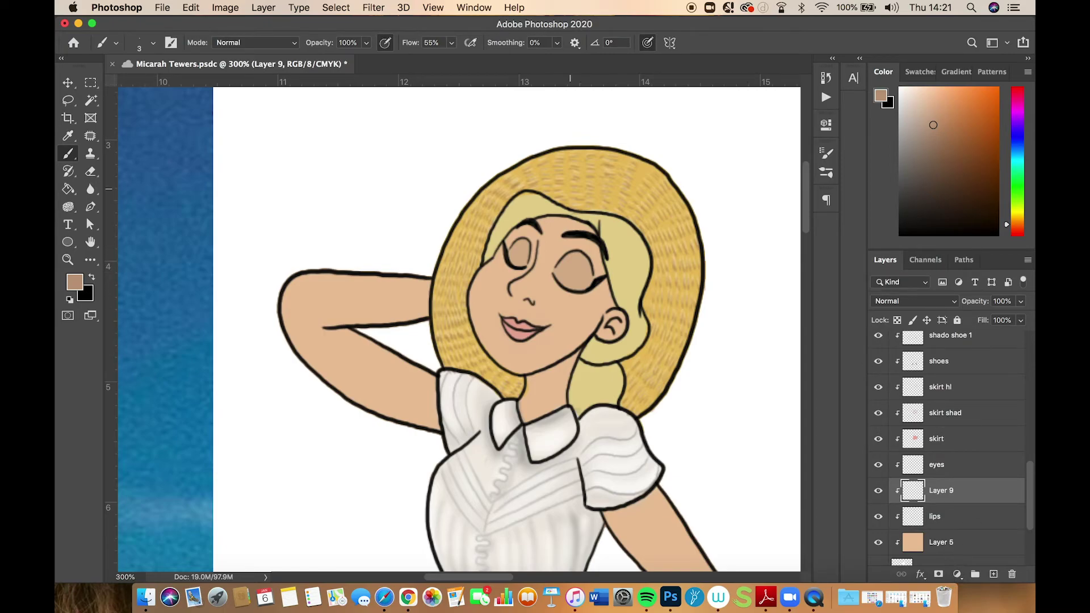
{"action": "left_click_drag", "start_coordinate": [591, 269], "coordinate": [758, 281]}
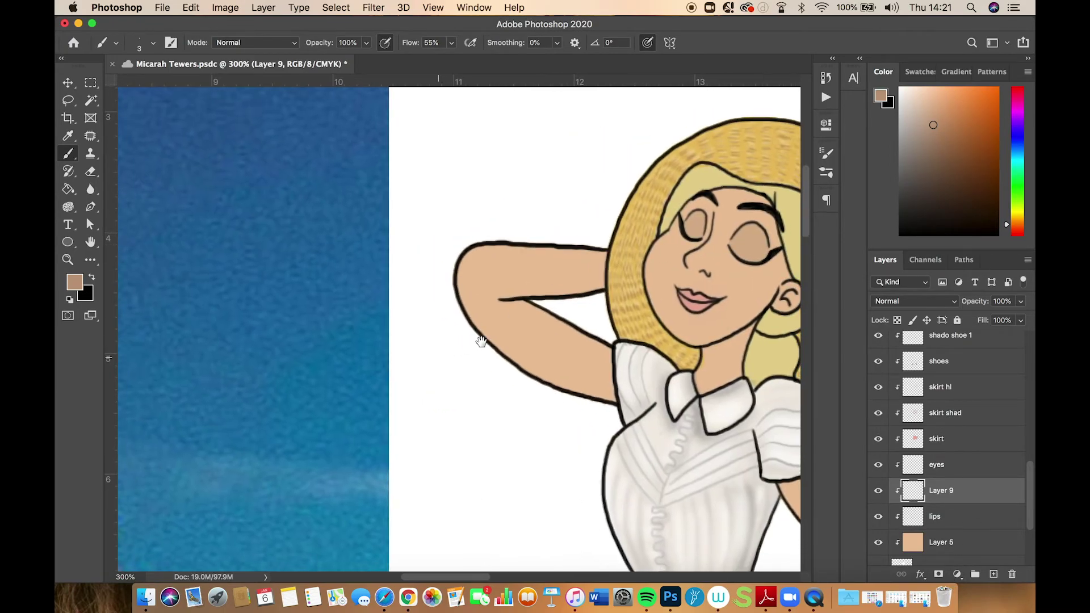
Add a new layer above the fine hair strands and rename the hair strand layer "hair dark"
{"action": "left_click_drag", "start_coordinate": [480, 341], "coordinate": [804, 306]}
{"action": "scroll", "coordinate": [803, 307], "scroll_direction": "right", "scroll_amount": 2}
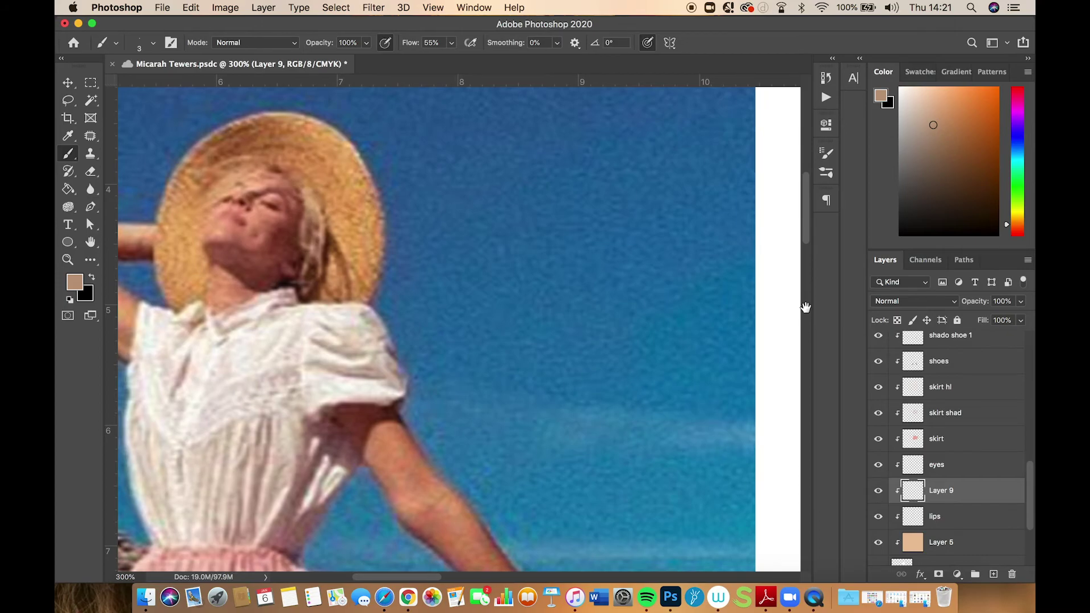
{"action": "scroll", "coordinate": [414, 341], "scroll_direction": "right", "scroll_amount": 15}
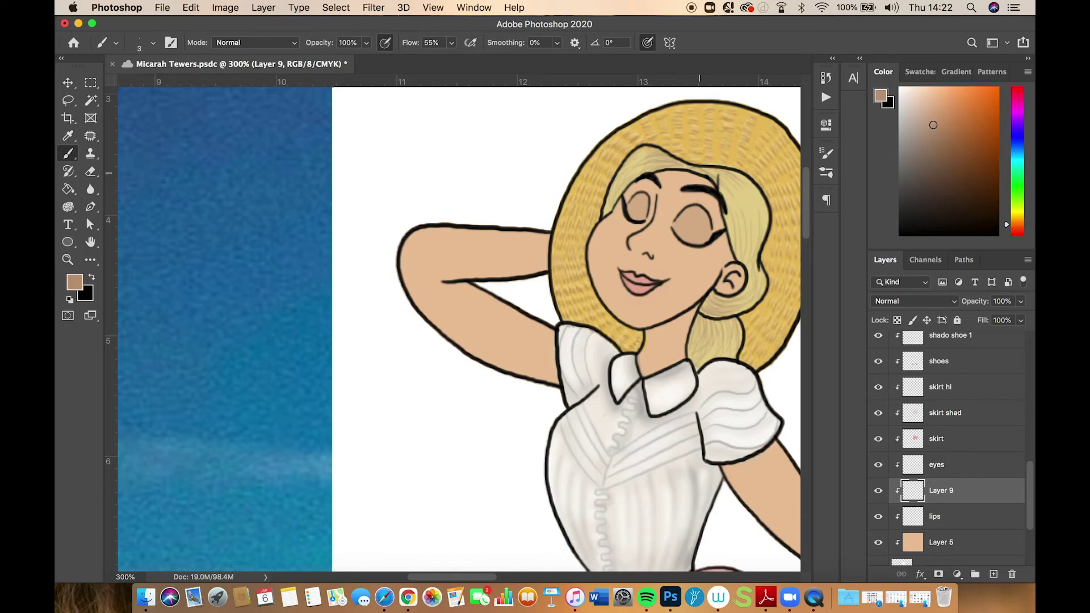
{"action": "left_click", "coordinate": [994, 574]}
{"action": "left_click", "coordinate": [952, 518]}
{"action": "double_click", "coordinate": [952, 519]}
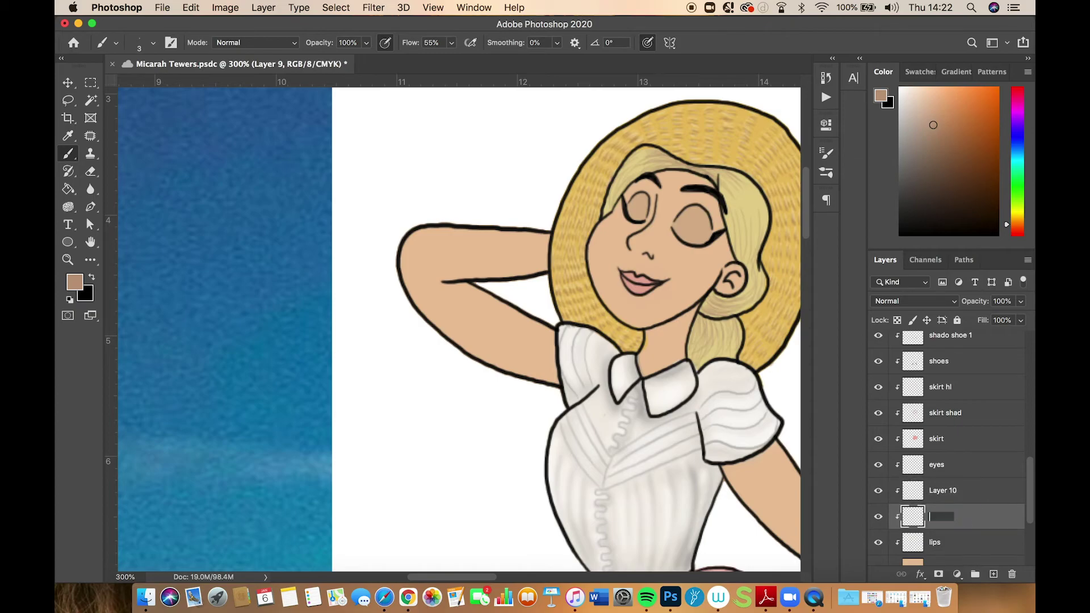
{"action": "type", "text": "hair dark"}
Add a layer directly above "hair dark", darken the foreground colour to a greyish brown, and paint darker strands in the hair
{"action": "left_click", "coordinate": [994, 576]}
{"action": "left_click", "coordinate": [995, 575]}
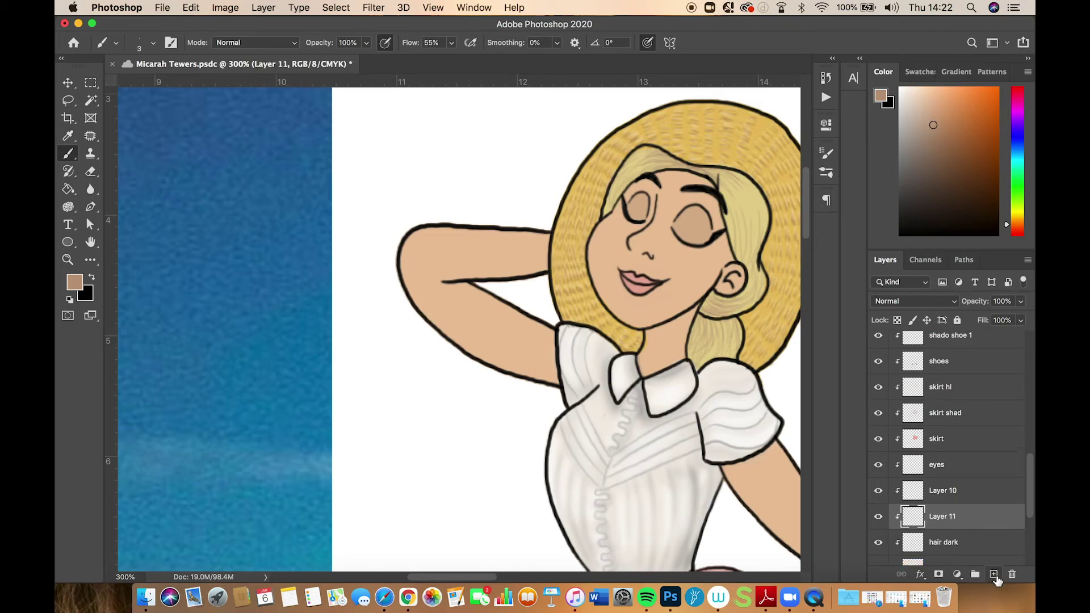
{"action": "left_click_drag", "start_coordinate": [932, 129], "coordinate": [924, 154]}
{"action": "left_click_drag", "start_coordinate": [682, 164], "coordinate": [689, 165]}
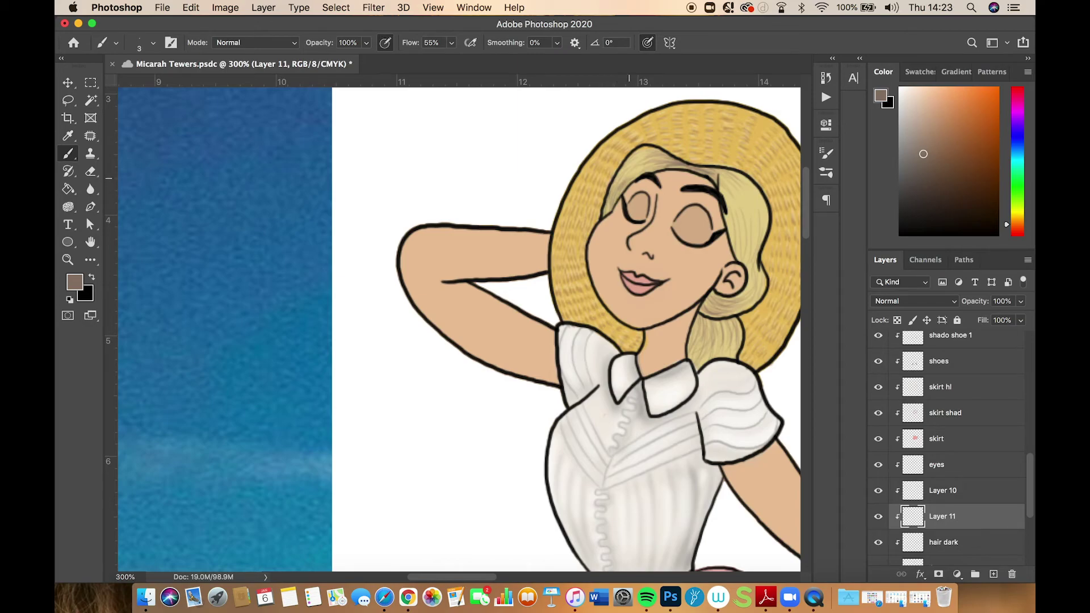
{"action": "key", "text": "super+s"}
Rename the layer with the greyish-brown strands "hair dark"
{"action": "double_click", "coordinate": [947, 515]}
{"action": "type", "text": "hair d"}
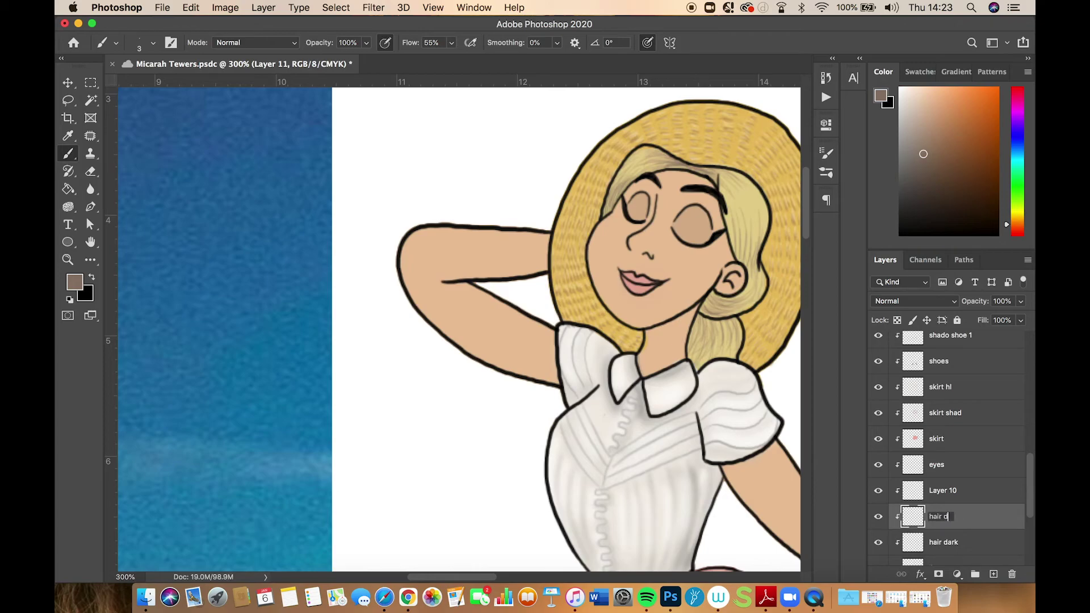
{"action": "type", "text": "ark"}
{"action": "key", "text": "Return"}
Add a new layer above the two dark hair layers and name it "light hair"
{"action": "key", "text": "ctrl+z"}
{"action": "double_click", "coordinate": [957, 518]}
{"action": "type", "text": "light hair"}
{"action": "key", "text": "Return"}
Set the foreground colour to white from the recent swatches and paint fine highlight strands through the hair and ponytail
{"action": "left_click", "coordinate": [918, 72]}
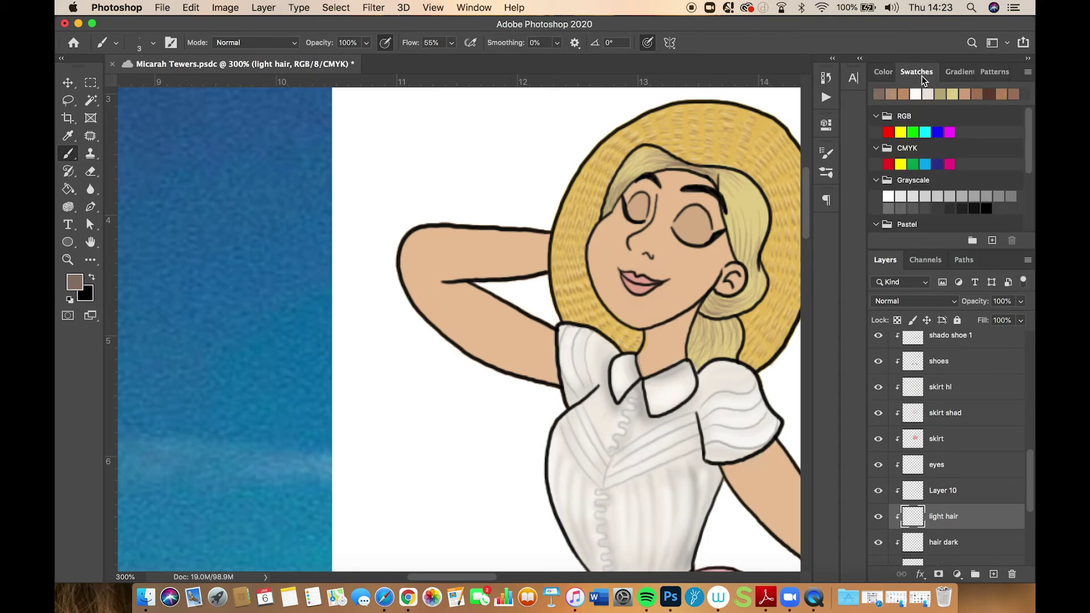
{"action": "left_click", "coordinate": [928, 94]}
{"action": "mouse_move", "coordinate": [737, 196]}
{"action": "left_mouse_down"}
{"action": "mouse_move", "coordinate": [751, 218]}
{"action": "mouse_move", "coordinate": [760, 200]}
{"action": "left_mouse_up"}
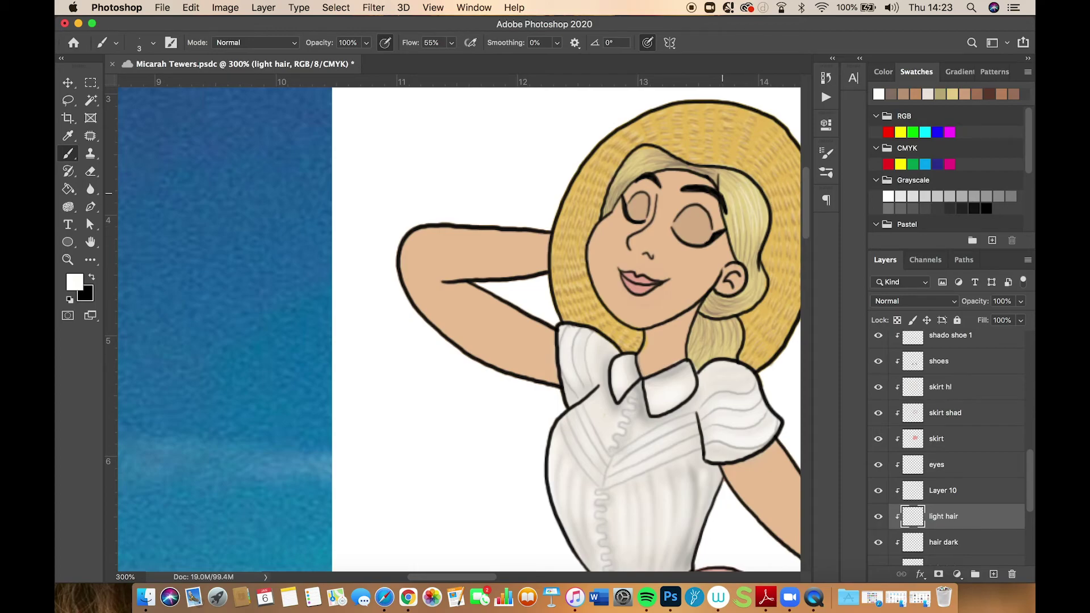
{"action": "mouse_move", "coordinate": [648, 170]}
{"action": "left_mouse_down"}
{"action": "mouse_move", "coordinate": [620, 182]}
{"action": "mouse_move", "coordinate": [632, 177]}
{"action": "left_mouse_up"}
{"action": "mouse_move", "coordinate": [205, 307]}
{"action": "left_mouse_down"}
{"action": "mouse_move", "coordinate": [458, 284]}
{"action": "mouse_move", "coordinate": [670, 282]}
{"action": "mouse_move", "coordinate": [324, 318]}
{"action": "mouse_move", "coordinate": [254, 341]}
{"action": "mouse_move", "coordinate": [188, 333]}
{"action": "left_mouse_up"}
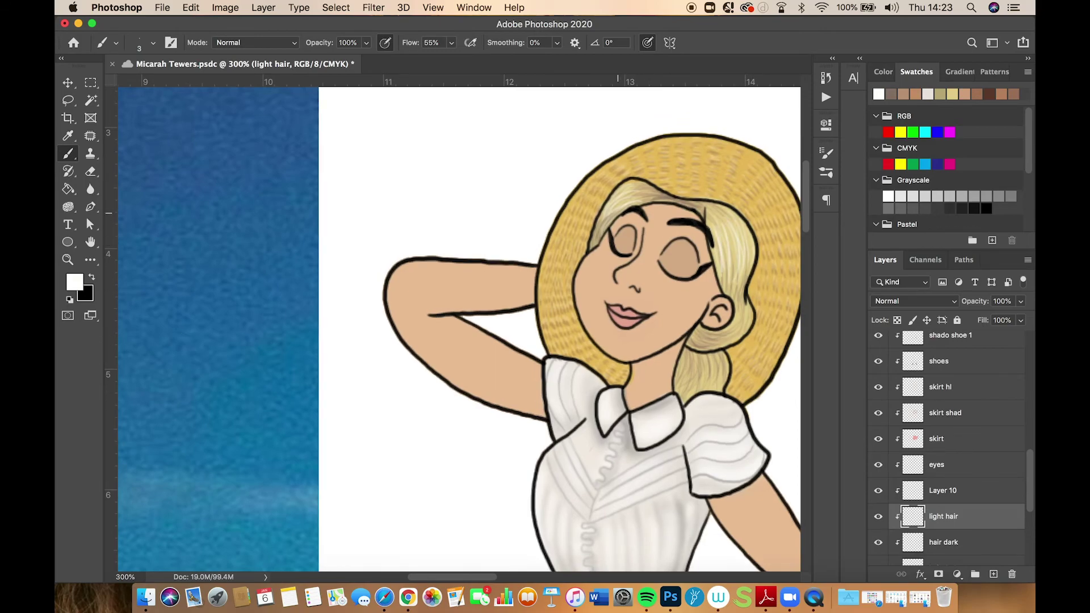
{"action": "left_click_drag", "start_coordinate": [605, 225], "coordinate": [640, 199]}
{"action": "left_click_drag", "start_coordinate": [712, 344], "coordinate": [735, 330]}
{"action": "mouse_move", "coordinate": [690, 368]}
{"action": "left_mouse_down"}
{"action": "mouse_move", "coordinate": [683, 394]}
{"action": "mouse_move", "coordinate": [705, 389]}
{"action": "left_mouse_up"}
{"action": "left_click_drag", "start_coordinate": [718, 360], "coordinate": [714, 384]}
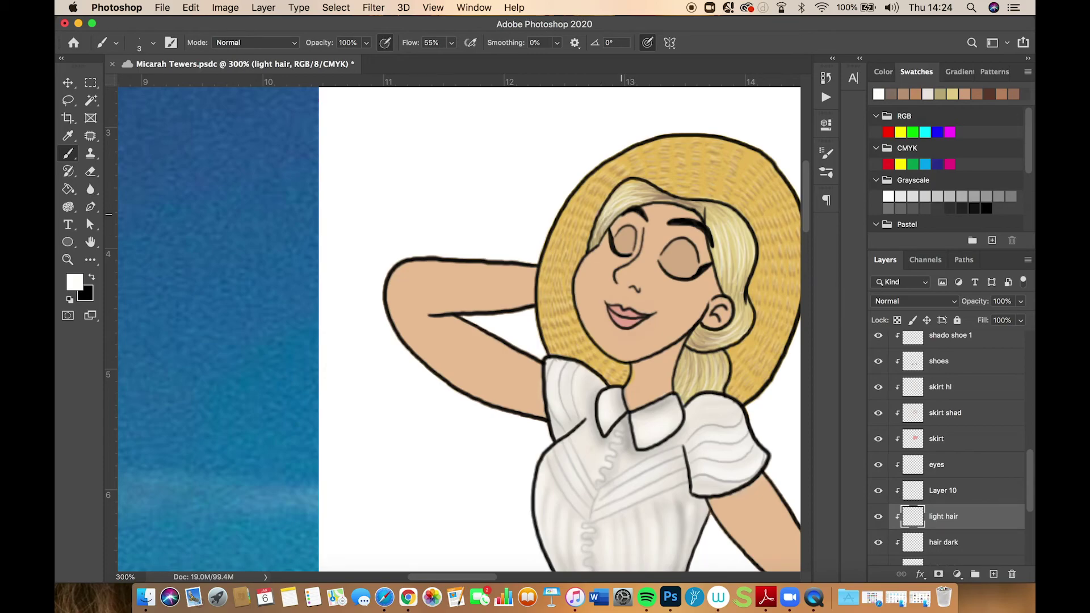
Lower the opacity of the "light hair" layer to 53%
{"action": "left_click", "coordinate": [1020, 301]}
{"action": "left_click_drag", "start_coordinate": [1022, 318], "coordinate": [993, 319]}
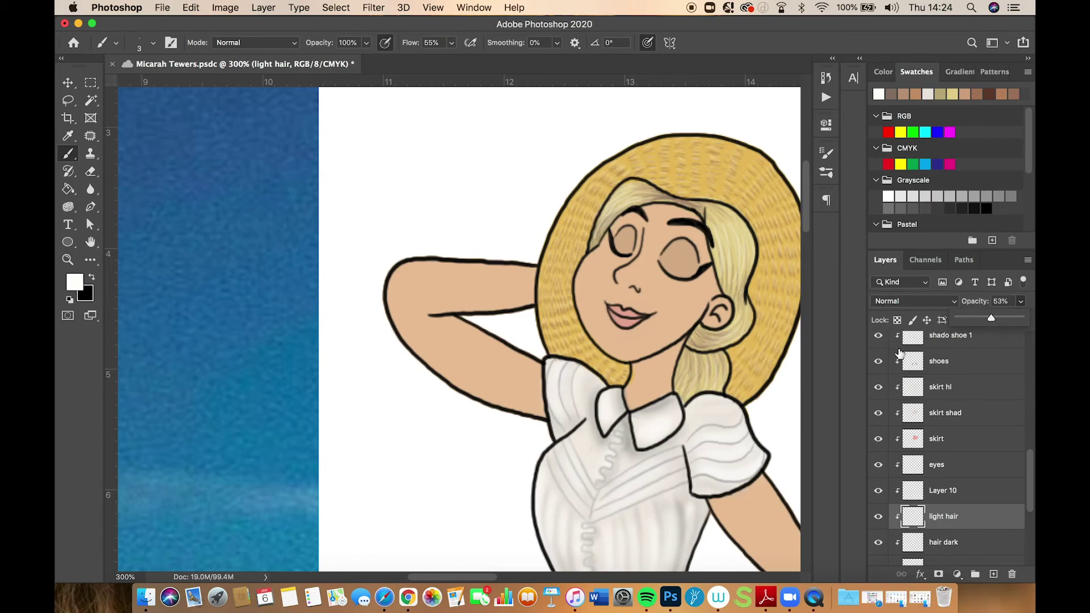
{"action": "key", "text": "super+minus"}
{"action": "key", "text": "super+minus"}
{"action": "left_click_drag", "start_coordinate": [676, 288], "coordinate": [676, 285]}
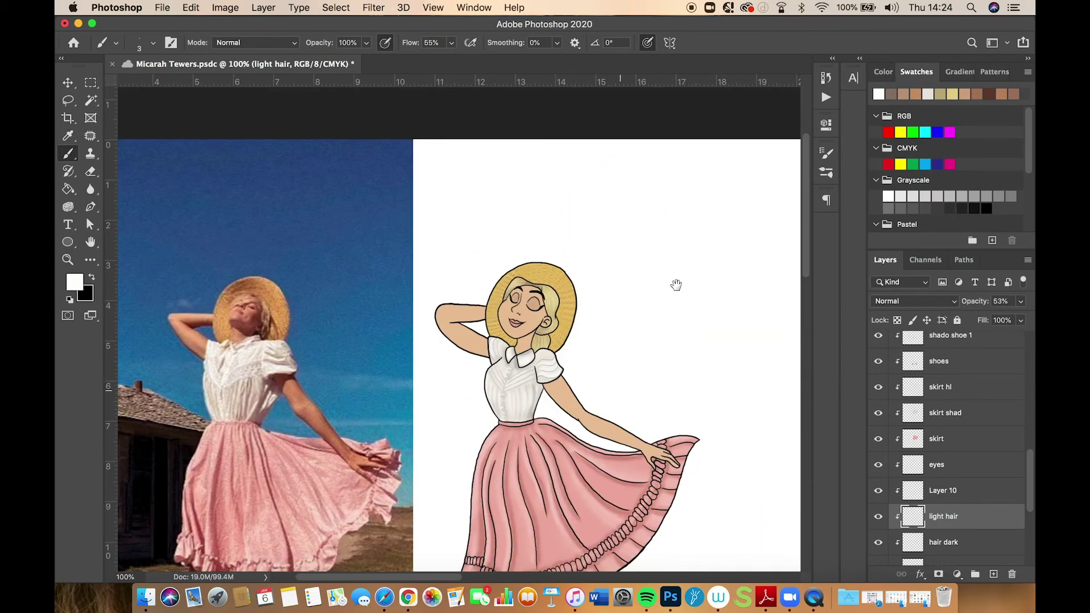
{"action": "scroll", "coordinate": [677, 284], "scroll_direction": "down", "scroll_amount": 5}
{"action": "scroll", "coordinate": [676, 285], "scroll_direction": "left", "scroll_amount": 3}
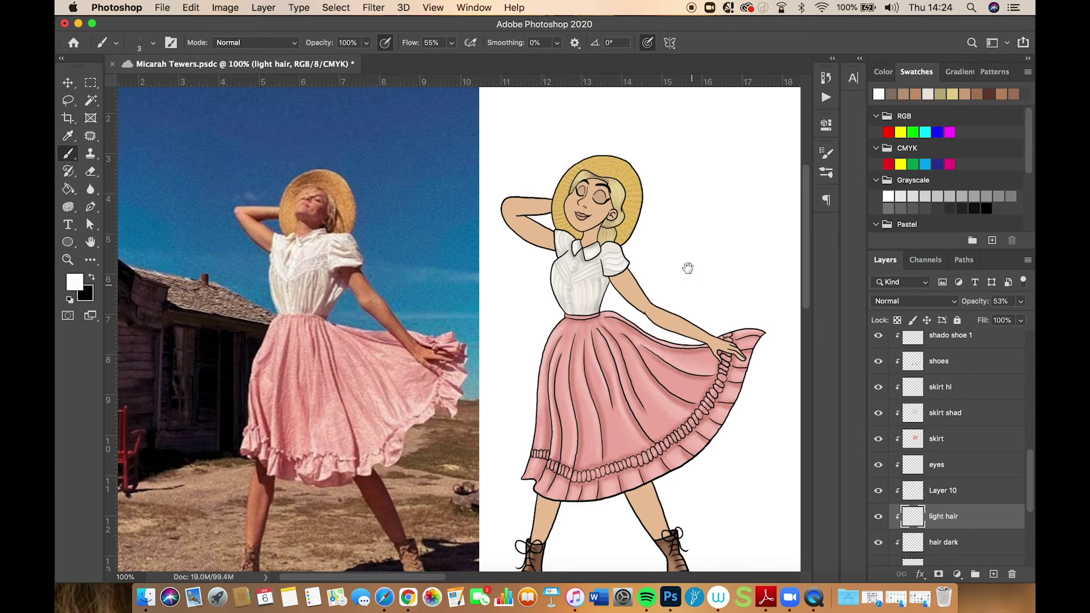
{"action": "scroll", "coordinate": [688, 268], "scroll_direction": "down", "scroll_amount": 2}
{"action": "scroll", "coordinate": [688, 268], "scroll_direction": "left", "scroll_amount": 1}
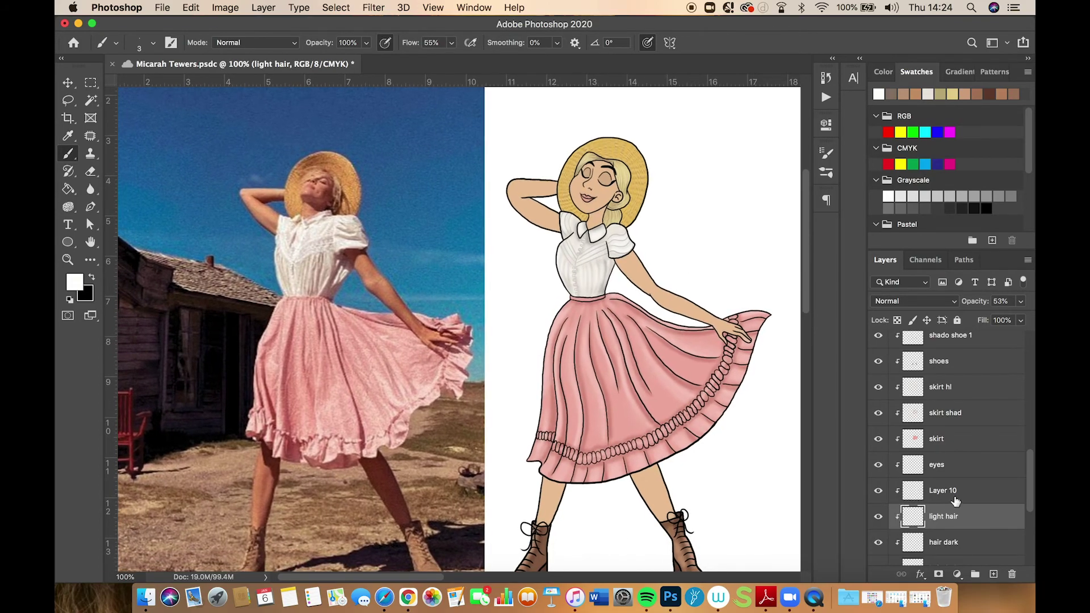
Compare the figure with and without hair detailing by hiding and reshowing the "light hair" and both "hair dark" layers
{"action": "scroll", "coordinate": [1027, 500], "scroll_direction": "down", "scroll_amount": 3}
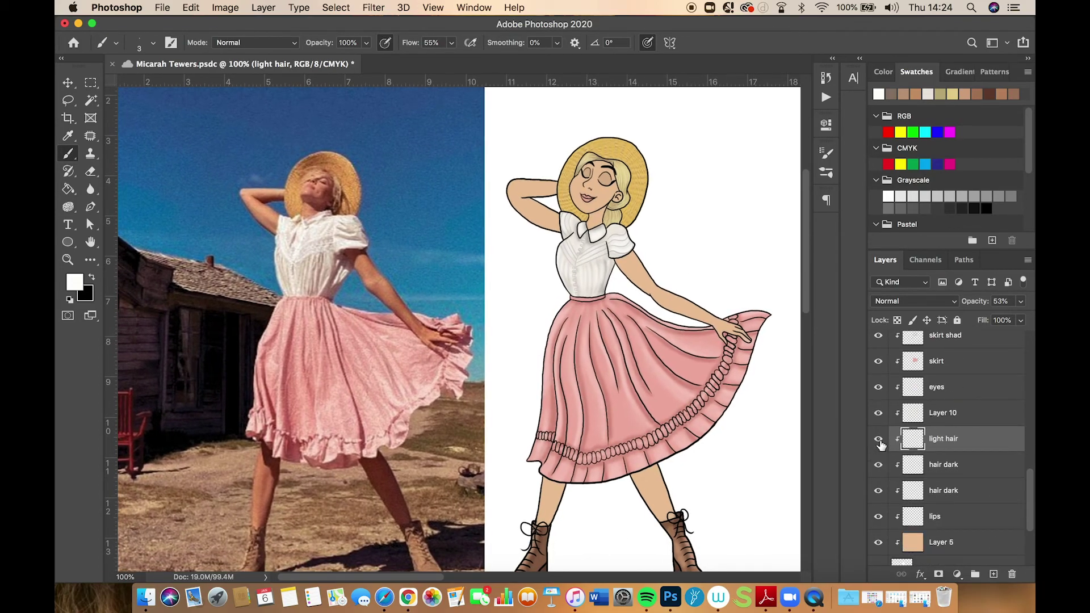
{"action": "left_click", "coordinate": [879, 440]}
{"action": "left_click", "coordinate": [880, 466]}
{"action": "left_click", "coordinate": [881, 493]}
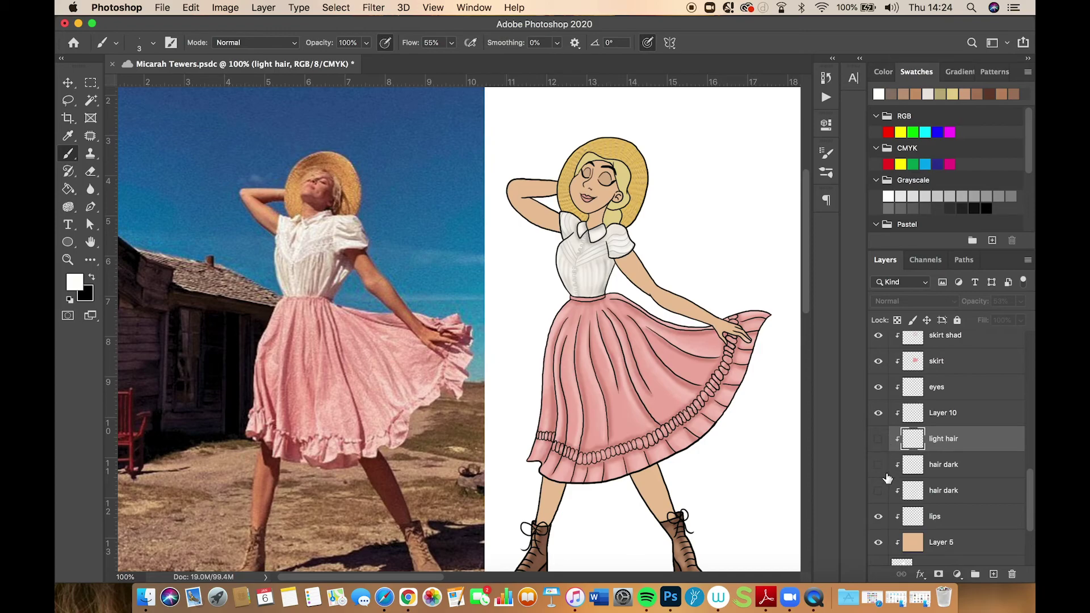
{"action": "left_click", "coordinate": [879, 492]}
{"action": "left_click", "coordinate": [879, 466]}
{"action": "left_click", "coordinate": [879, 440]}
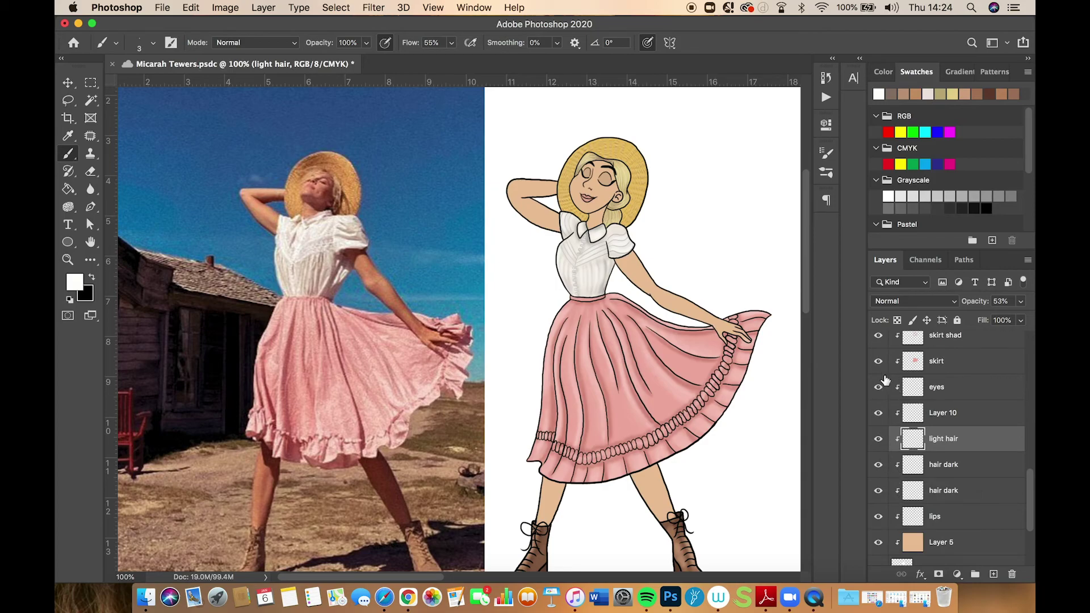
{"action": "key", "text": "super+minus"}
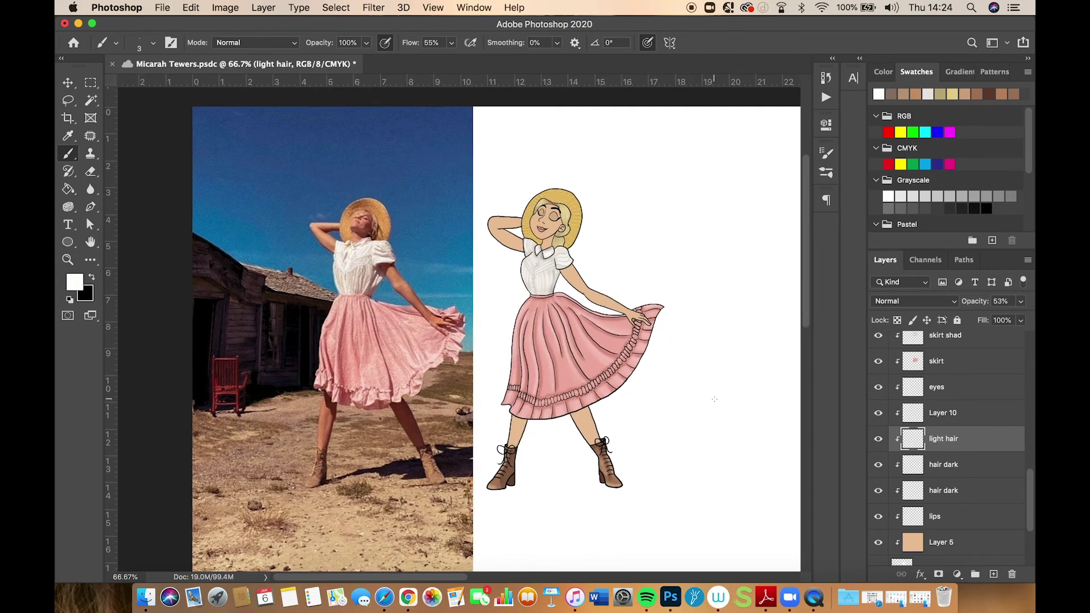
{"action": "key", "text": "super+plus"}
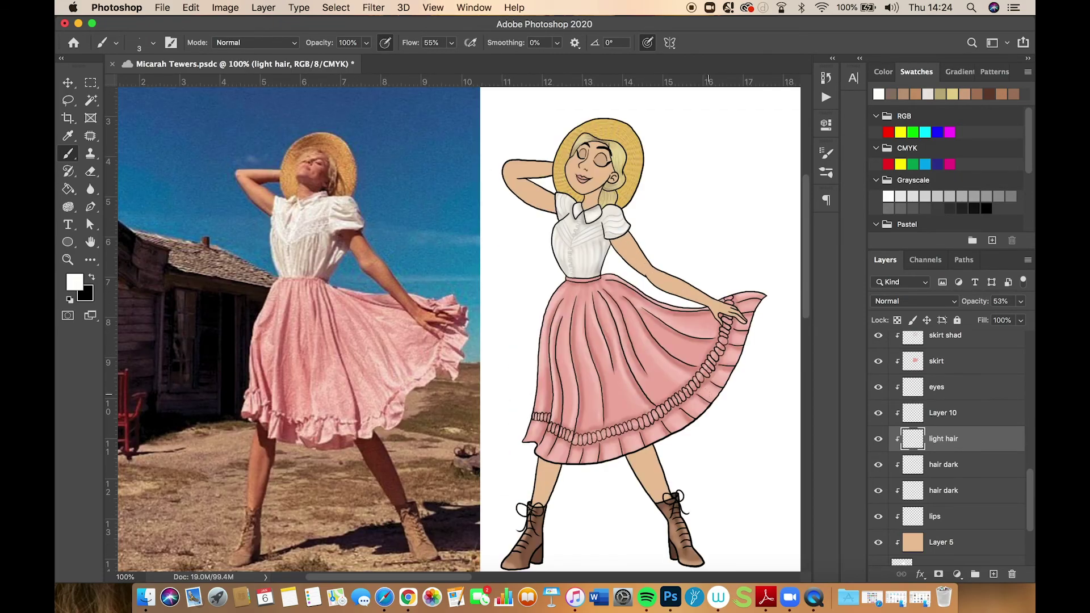
Sample the reddish tan from the woman's arm in the photo and add a new layer directly above the skin colour layer
{"action": "left_click", "coordinate": [68, 136]}
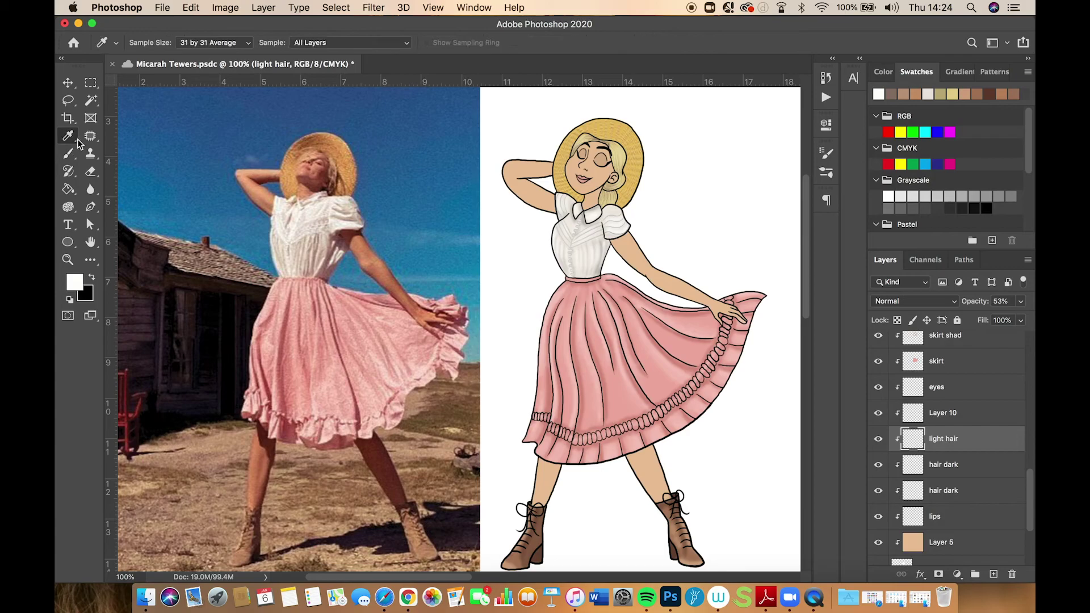
{"action": "left_click", "coordinate": [372, 250]}
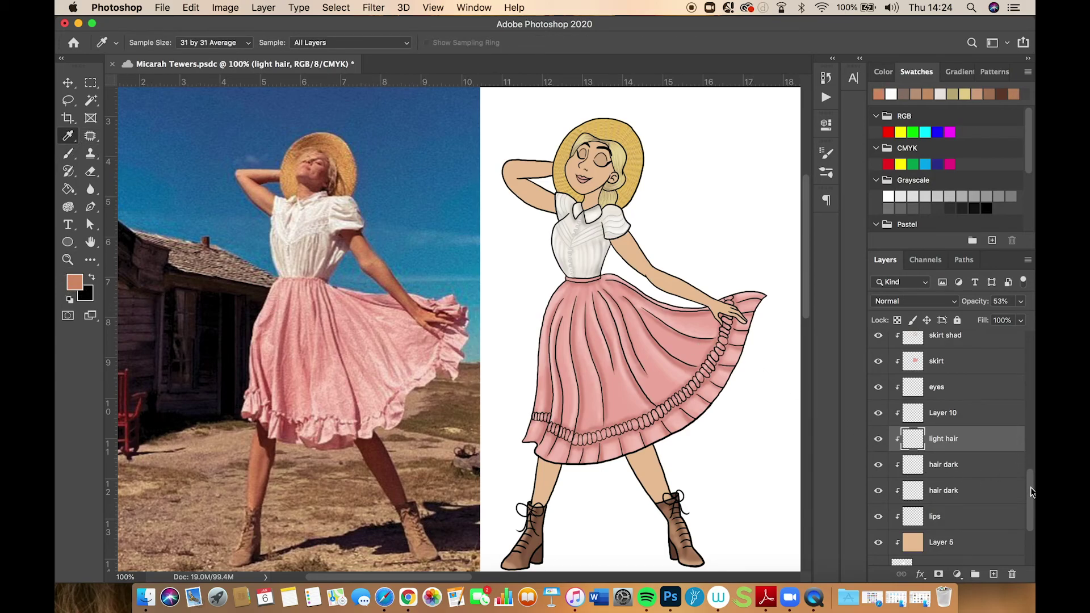
{"action": "left_click_drag", "start_coordinate": [1028, 499], "coordinate": [1030, 514]}
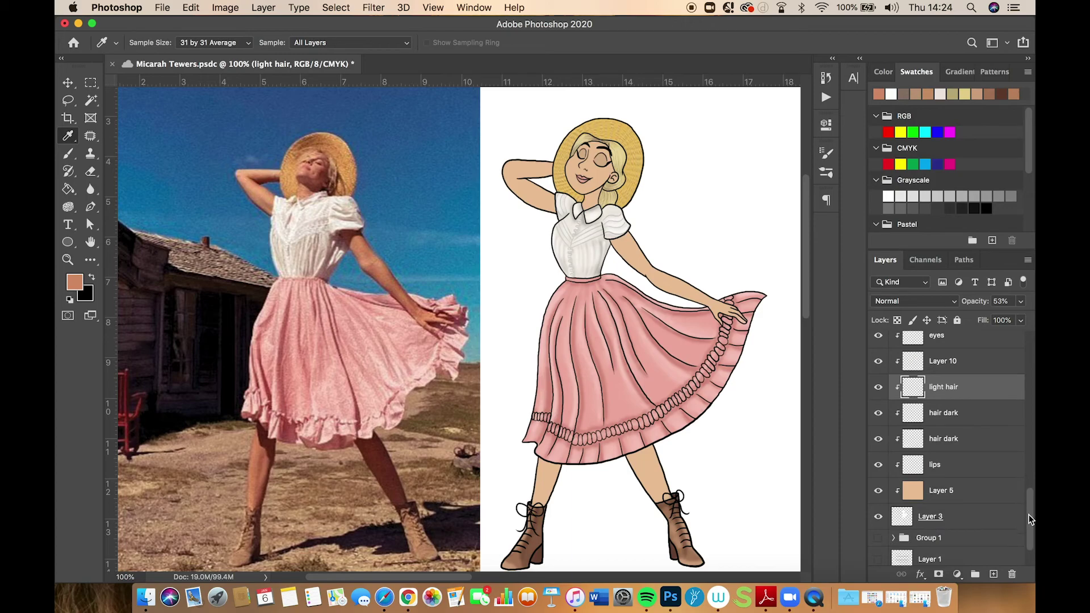
{"action": "left_click", "coordinate": [959, 493]}
{"action": "left_click", "coordinate": [993, 575]}
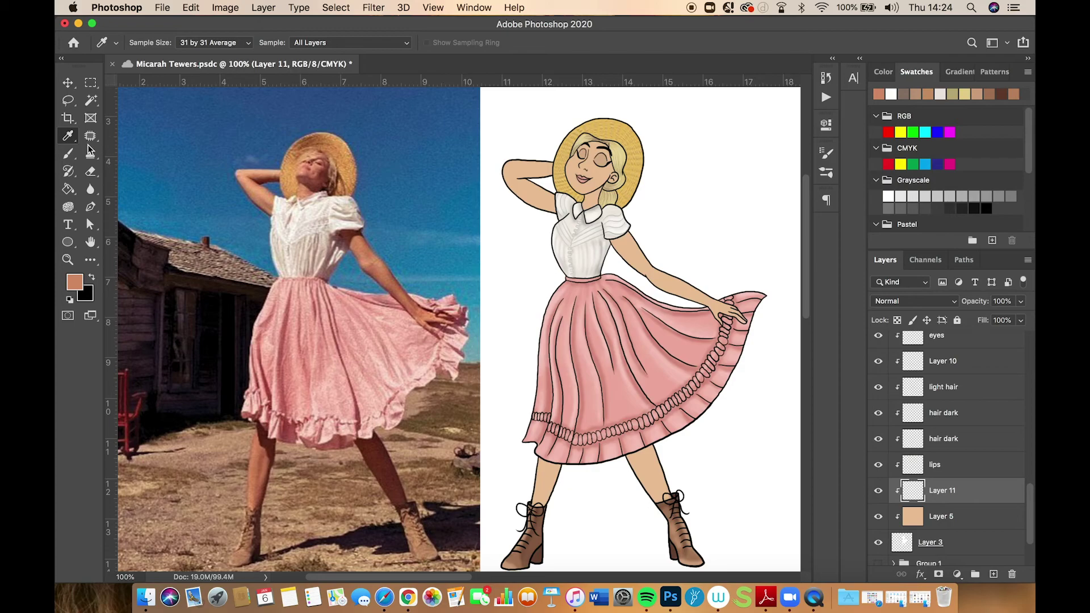
Switch to the soft round brush with 0% hardness at 54 px
{"action": "left_click", "coordinate": [68, 153]}
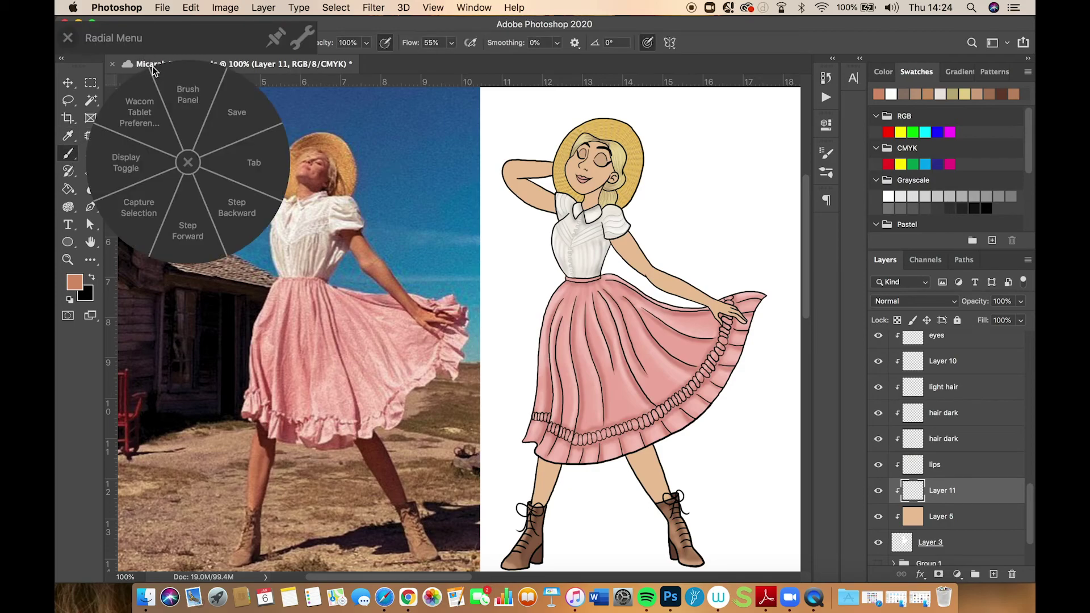
{"action": "left_click", "coordinate": [188, 162]}
{"action": "left_click", "coordinate": [153, 43]}
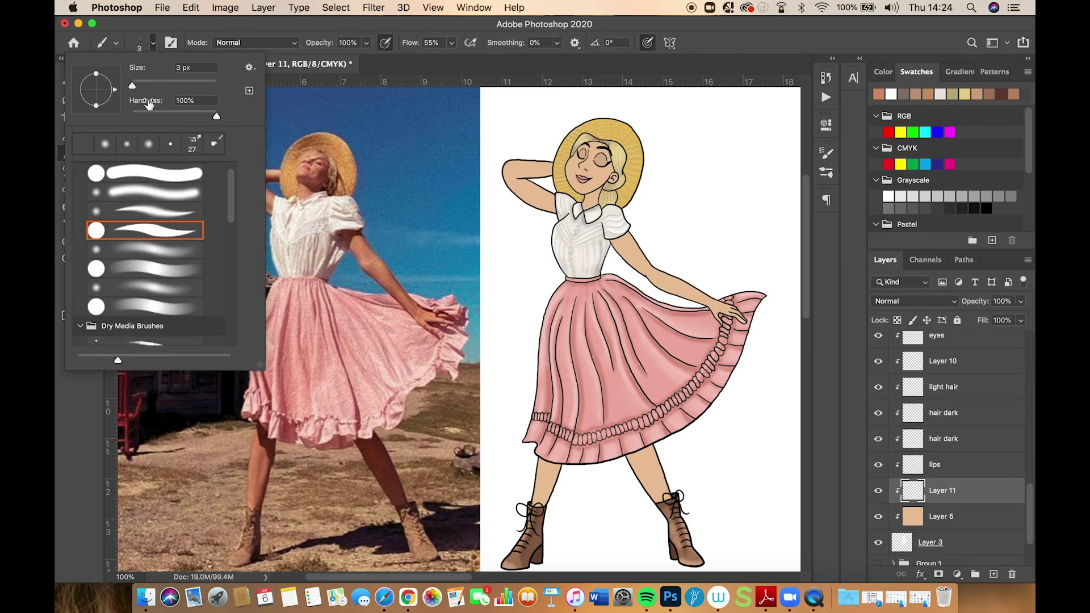
{"action": "left_click", "coordinate": [152, 192]}
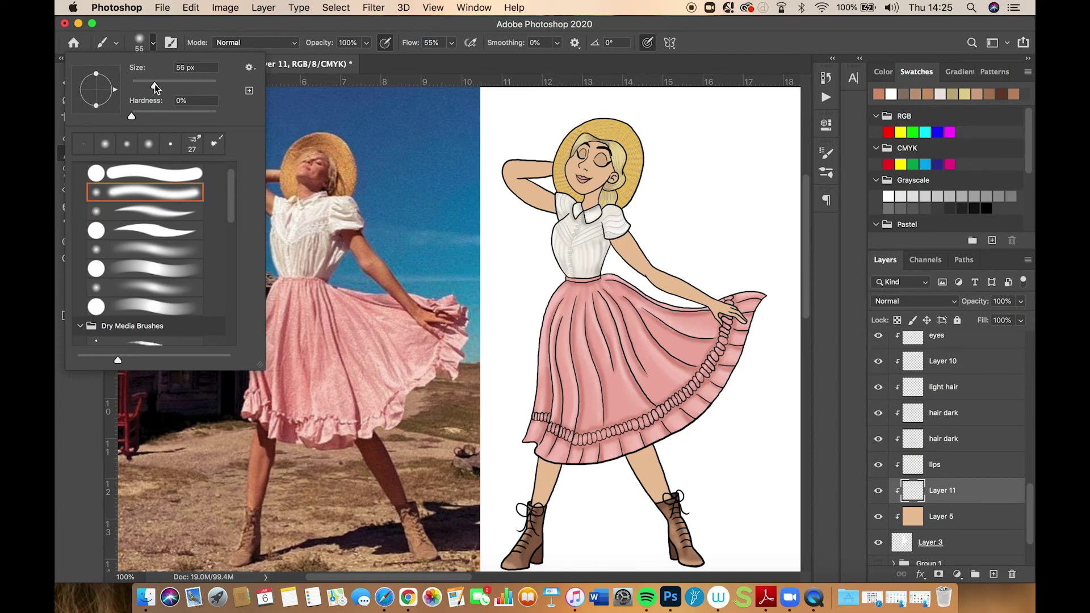
{"action": "left_click", "coordinate": [154, 86]}
Paint soft reddish-tan shading along both arms and the legs below the skirt, and blur the shading on the raised arm
{"action": "left_click_drag", "start_coordinate": [615, 251], "coordinate": [648, 238]}
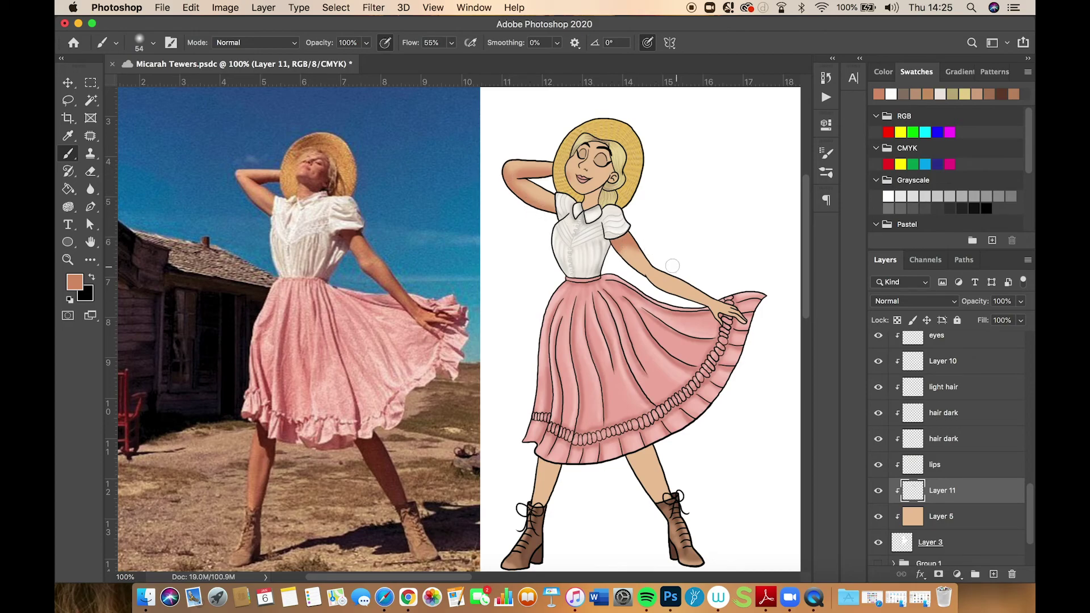
{"action": "mouse_move", "coordinate": [650, 283]}
{"action": "left_mouse_down"}
{"action": "mouse_move", "coordinate": [702, 306]}
{"action": "mouse_move", "coordinate": [654, 282]}
{"action": "left_mouse_up"}
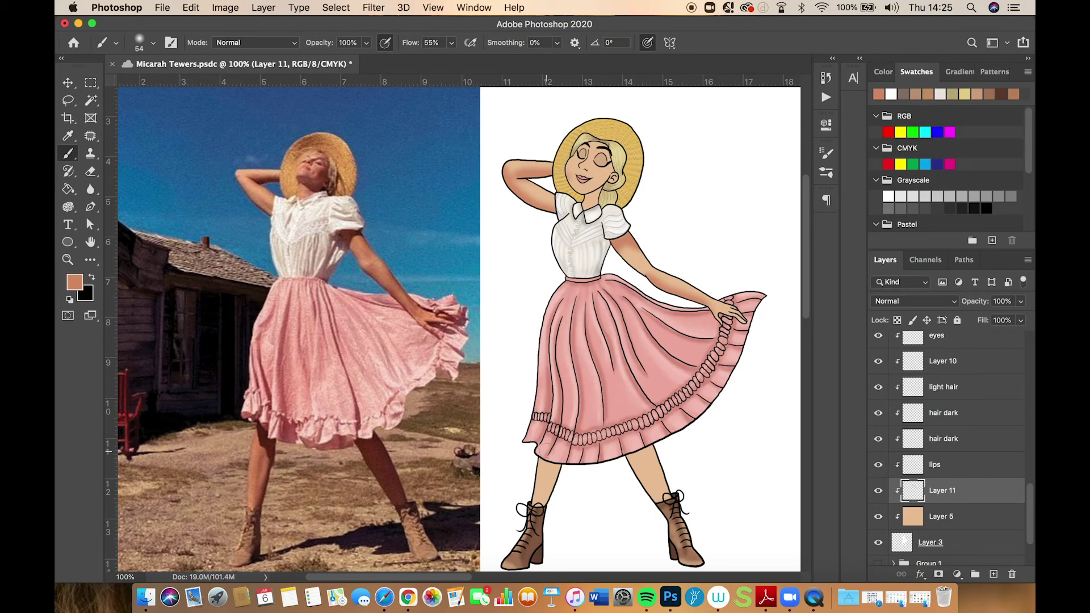
{"action": "mouse_move", "coordinate": [546, 463]}
{"action": "left_mouse_down"}
{"action": "mouse_move", "coordinate": [571, 478]}
{"action": "mouse_move", "coordinate": [557, 454]}
{"action": "mouse_move", "coordinate": [632, 441]}
{"action": "mouse_move", "coordinate": [645, 476]}
{"action": "mouse_move", "coordinate": [637, 461]}
{"action": "mouse_move", "coordinate": [635, 490]}
{"action": "mouse_move", "coordinate": [656, 448]}
{"action": "mouse_move", "coordinate": [664, 522]}
{"action": "left_mouse_up"}
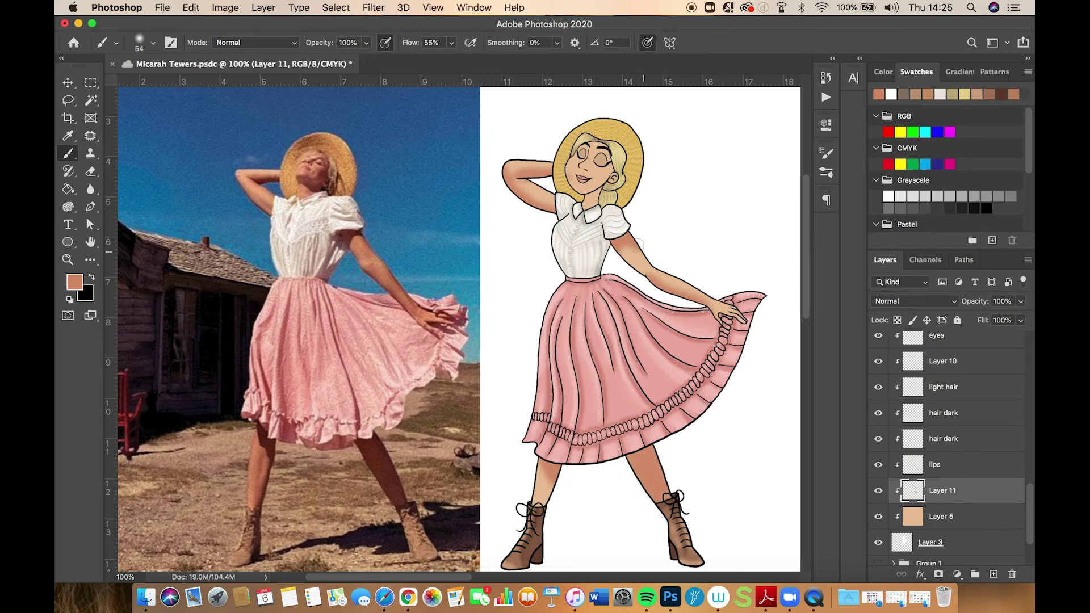
{"action": "left_click", "coordinate": [90, 190]}
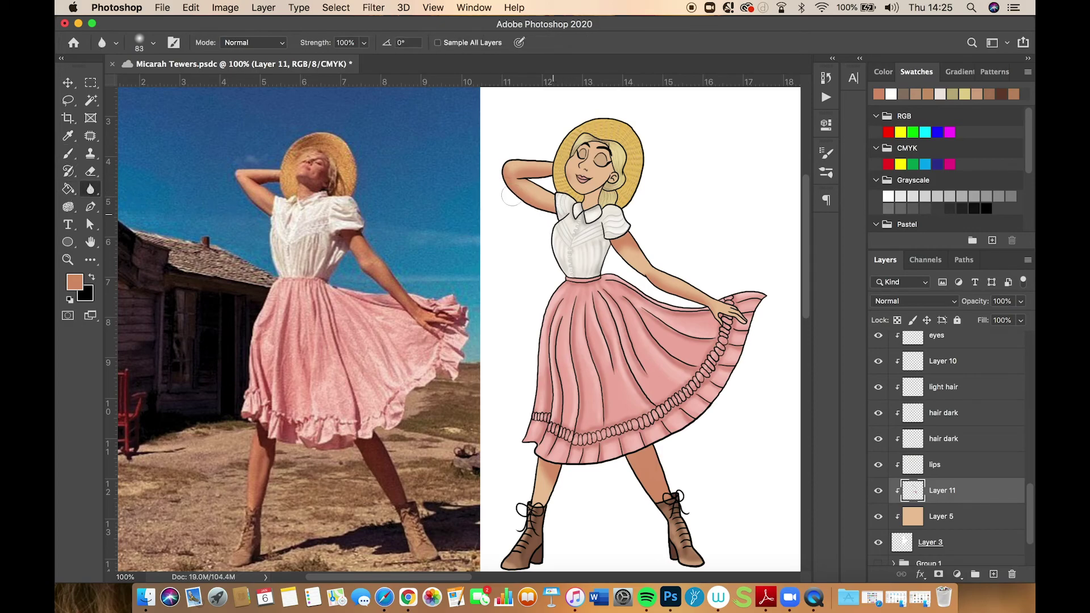
{"action": "mouse_move", "coordinate": [512, 194]}
{"action": "left_mouse_down"}
{"action": "mouse_move", "coordinate": [495, 162]}
{"action": "mouse_move", "coordinate": [518, 159]}
{"action": "left_mouse_up"}
Erase the stray shading from the cheek beside the hat brim, and brush soft reddish-tan shading onto the neck beneath the jaw
{"action": "left_click", "coordinate": [68, 154]}
{"action": "key", "text": "super+equal"}
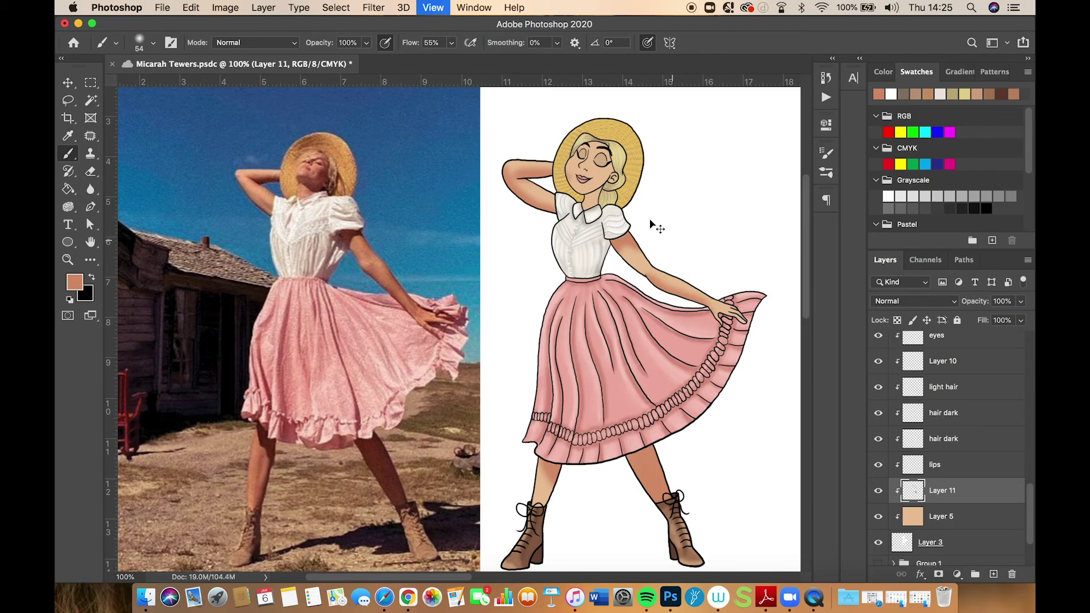
{"action": "mouse_move", "coordinate": [745, 84]}
{"action": "left_mouse_down"}
{"action": "mouse_move", "coordinate": [655, 300]}
{"action": "mouse_move", "coordinate": [693, 453]}
{"action": "mouse_move", "coordinate": [706, 453]}
{"action": "mouse_move", "coordinate": [651, 440]}
{"action": "left_mouse_up"}
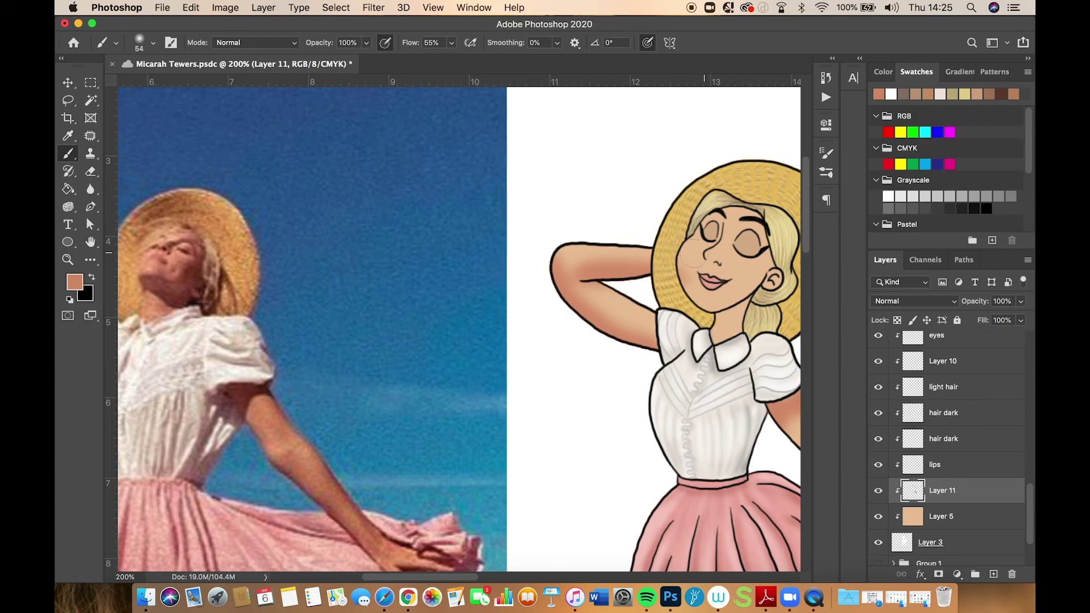
{"action": "left_click", "coordinate": [91, 171]}
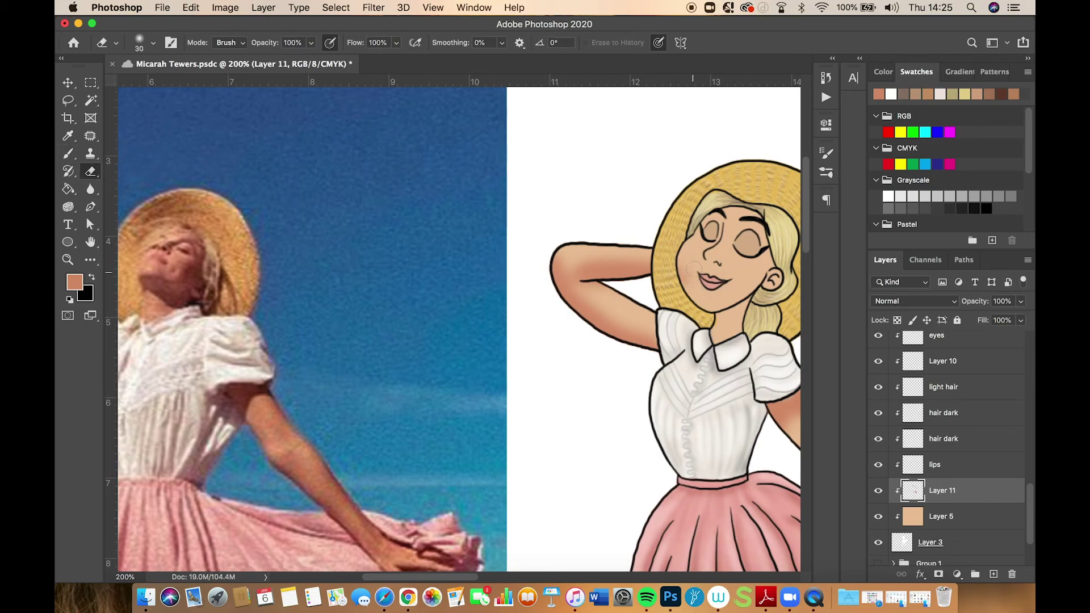
{"action": "left_click_drag", "start_coordinate": [694, 269], "coordinate": [685, 284]}
{"action": "left_click", "coordinate": [77, 153]}
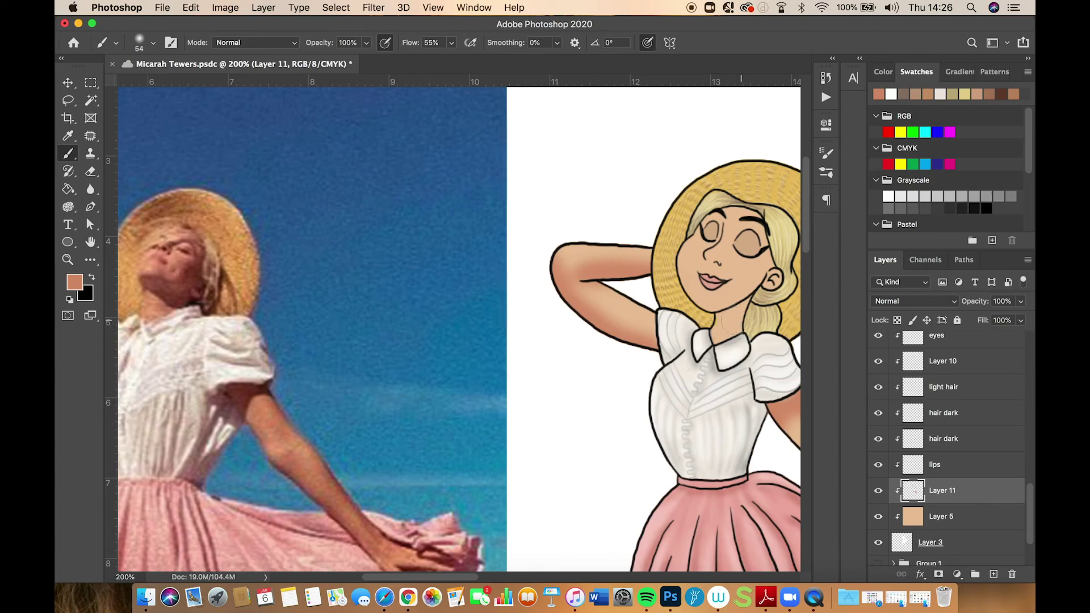
{"action": "mouse_move", "coordinate": [728, 317]}
{"action": "left_mouse_down"}
{"action": "mouse_move", "coordinate": [732, 333]}
{"action": "mouse_move", "coordinate": [756, 296]}
{"action": "left_mouse_up"}
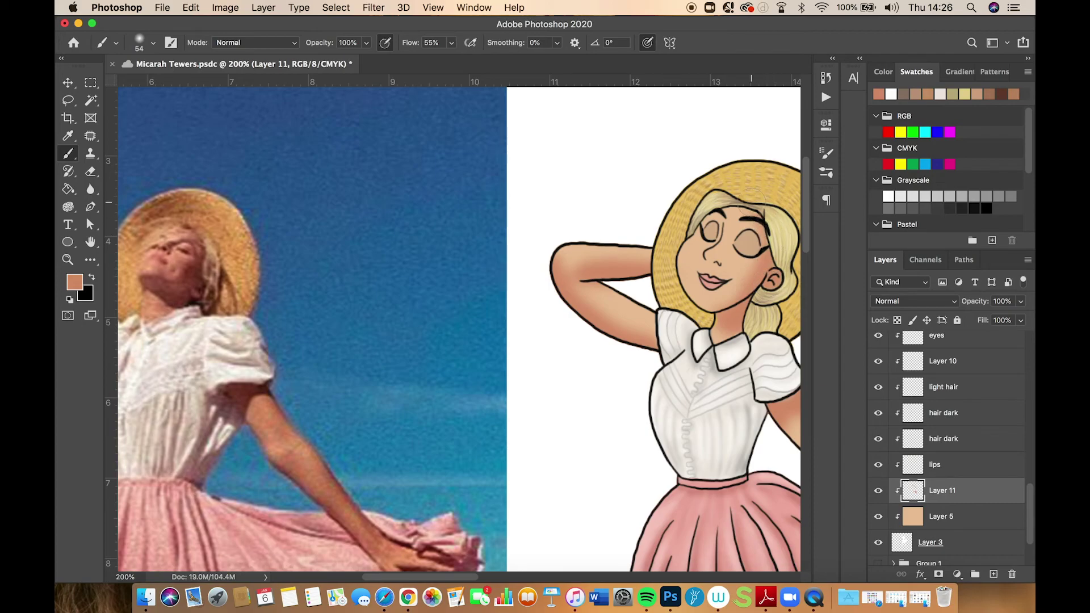
Brush soft reddish-tan shading onto the forehead, nose and chin of the illustrated face, and switch to the Blur tool
{"action": "mouse_move", "coordinate": [755, 194]}
{"action": "left_mouse_down"}
{"action": "mouse_move", "coordinate": [747, 256]}
{"action": "mouse_move", "coordinate": [704, 300]}
{"action": "left_mouse_up"}
{"action": "left_click_drag", "start_coordinate": [741, 204], "coordinate": [755, 237]}
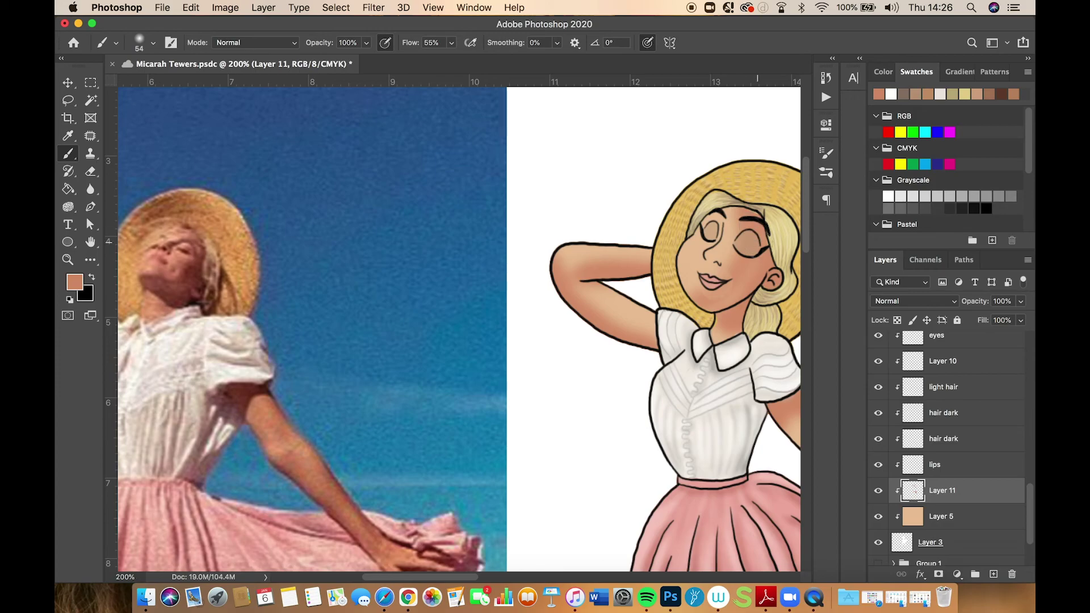
{"action": "mouse_move", "coordinate": [736, 284]}
{"action": "left_mouse_down"}
{"action": "mouse_move", "coordinate": [716, 299]}
{"action": "mouse_move", "coordinate": [741, 291]}
{"action": "left_mouse_up"}
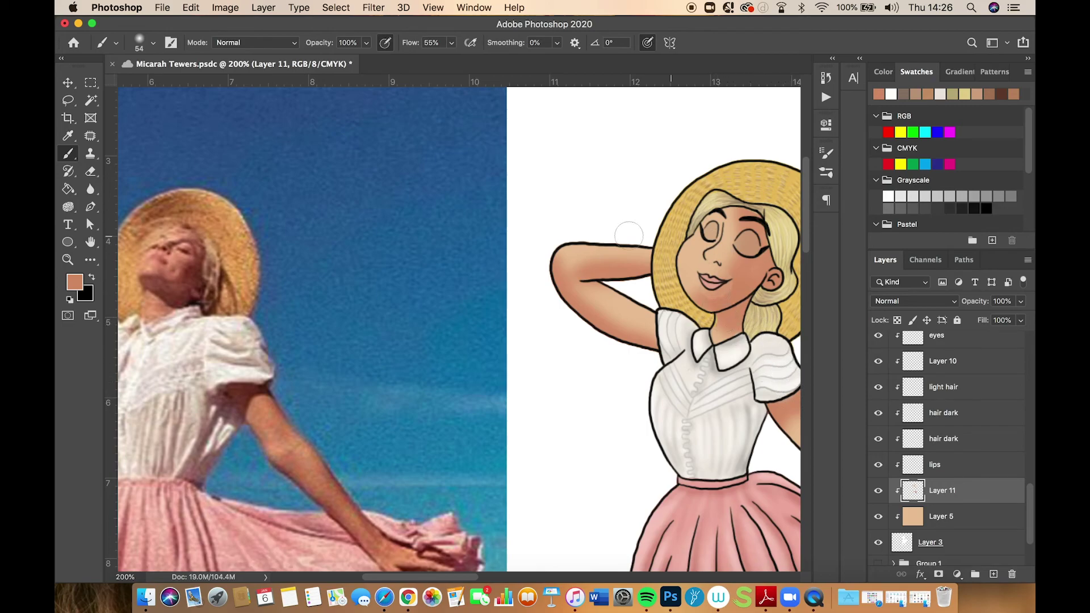
{"action": "left_click", "coordinate": [70, 188]}
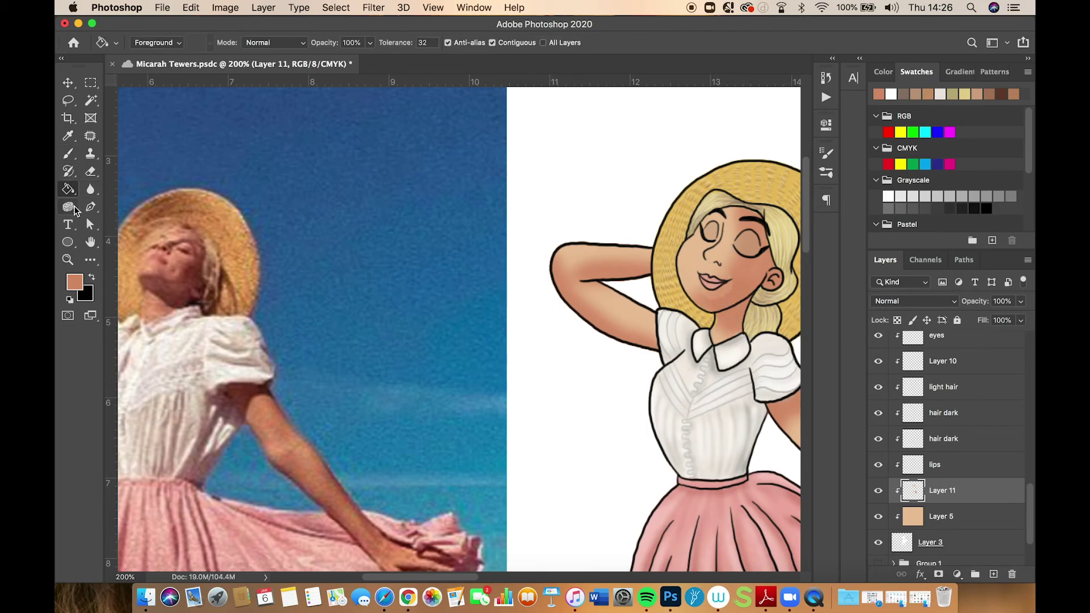
{"action": "left_click", "coordinate": [91, 188]}
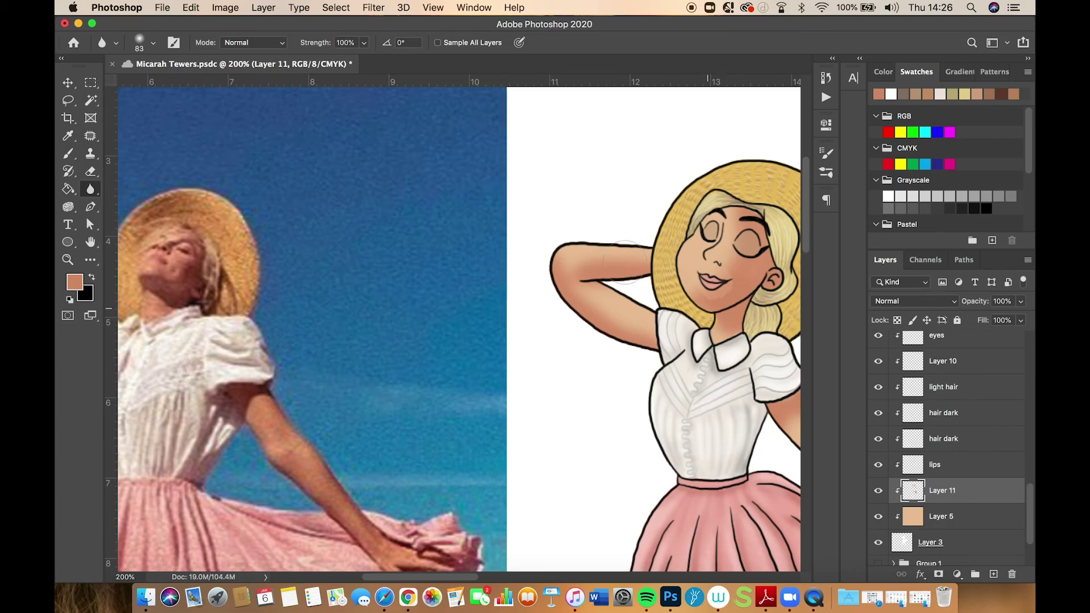
Rename the reddish-tan shading layer as "skin tone"
{"action": "key", "text": "super+minus"}
{"action": "key", "text": "super+minus"}
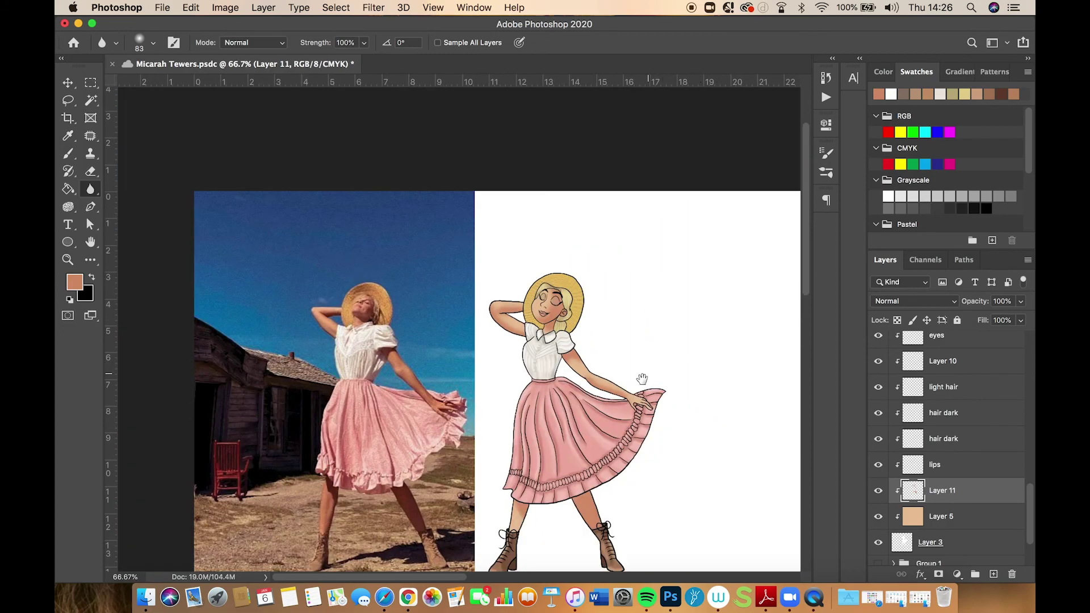
{"action": "left_click_drag", "start_coordinate": [643, 379], "coordinate": [630, 314]}
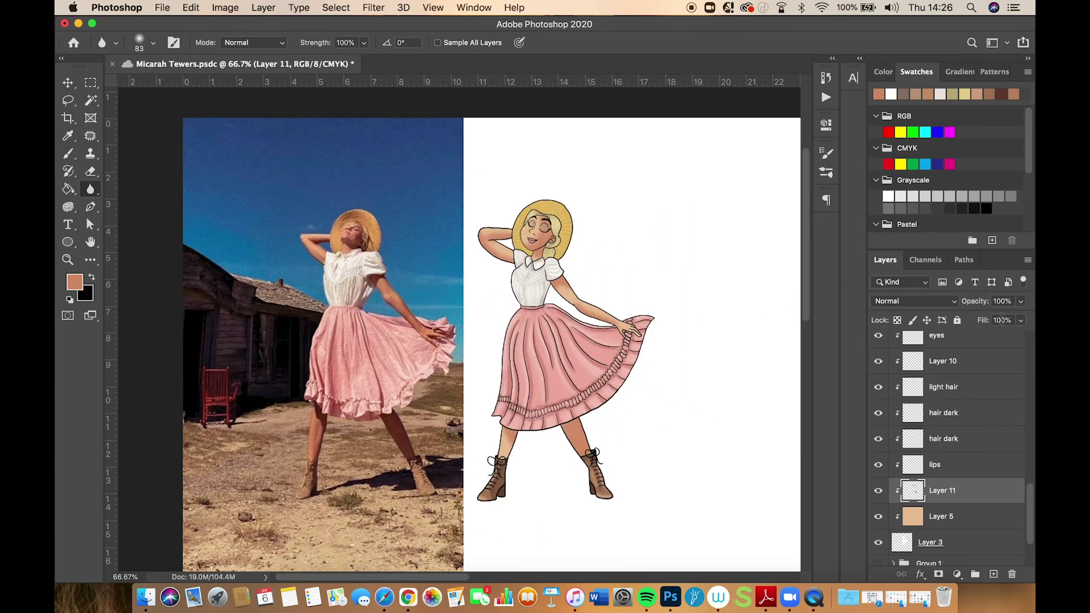
{"action": "left_click", "coordinate": [1021, 301]}
{"action": "mouse_move", "coordinate": [1024, 318]}
{"action": "left_mouse_down"}
{"action": "mouse_move", "coordinate": [976, 321]}
{"action": "mouse_move", "coordinate": [1029, 319]}
{"action": "left_mouse_up"}
{"action": "double_click", "coordinate": [944, 491]}
{"action": "key", "text": "BackSpace"}
{"action": "type", "text": "skin tone"}
{"action": "key", "text": "Return"}
Lower the skin tone layer's opacity to 33%, comparing the illustration with the layer hidden and shown
{"action": "left_click", "coordinate": [1020, 302]}
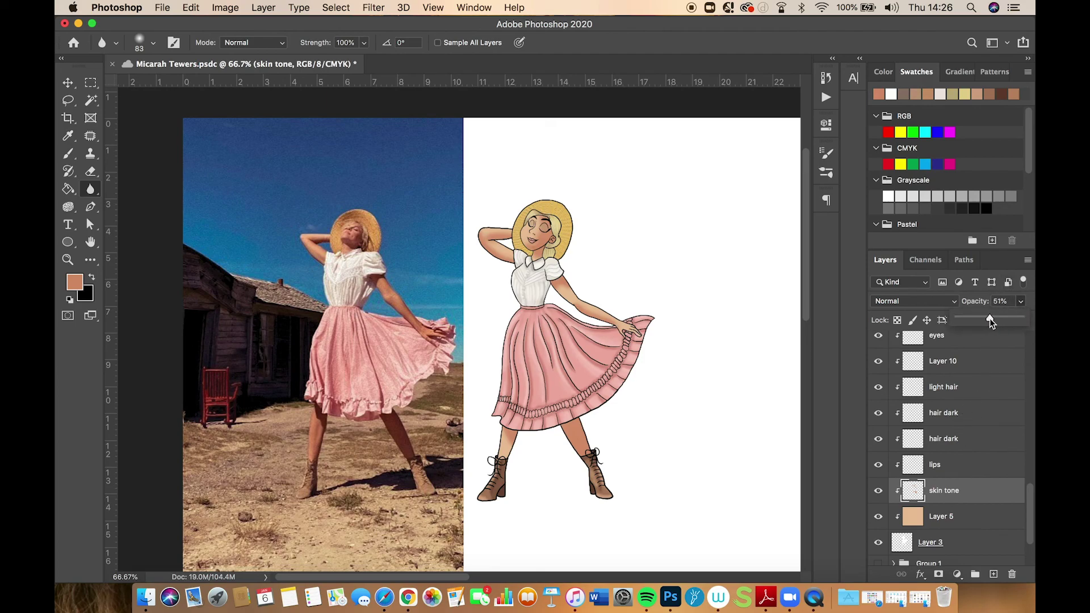
{"action": "left_click_drag", "start_coordinate": [990, 319], "coordinate": [1022, 320]}
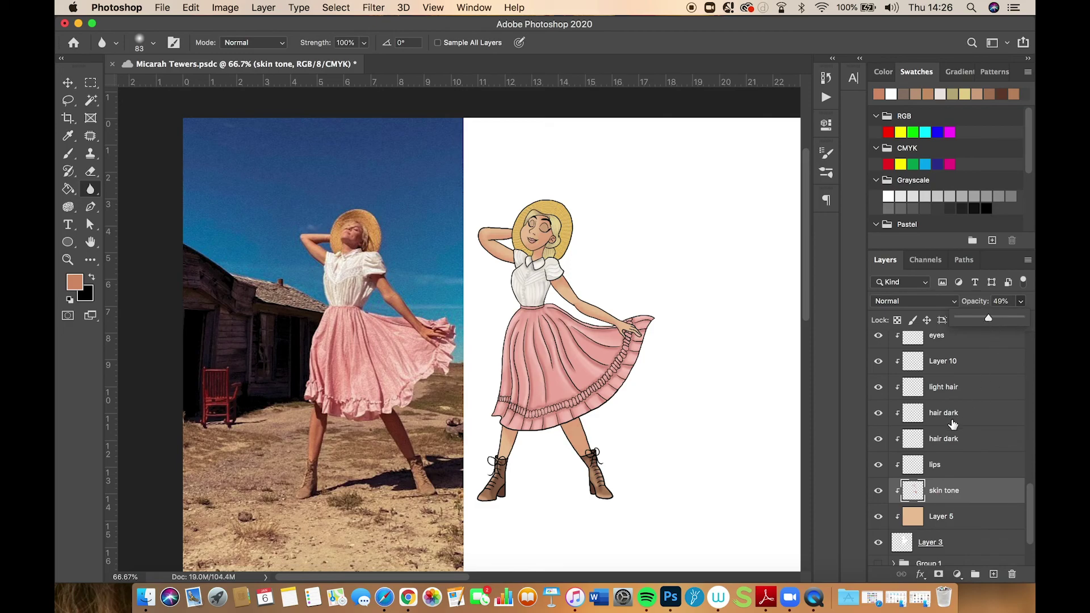
{"action": "left_click", "coordinate": [879, 492]}
{"action": "left_click", "coordinate": [879, 491]}
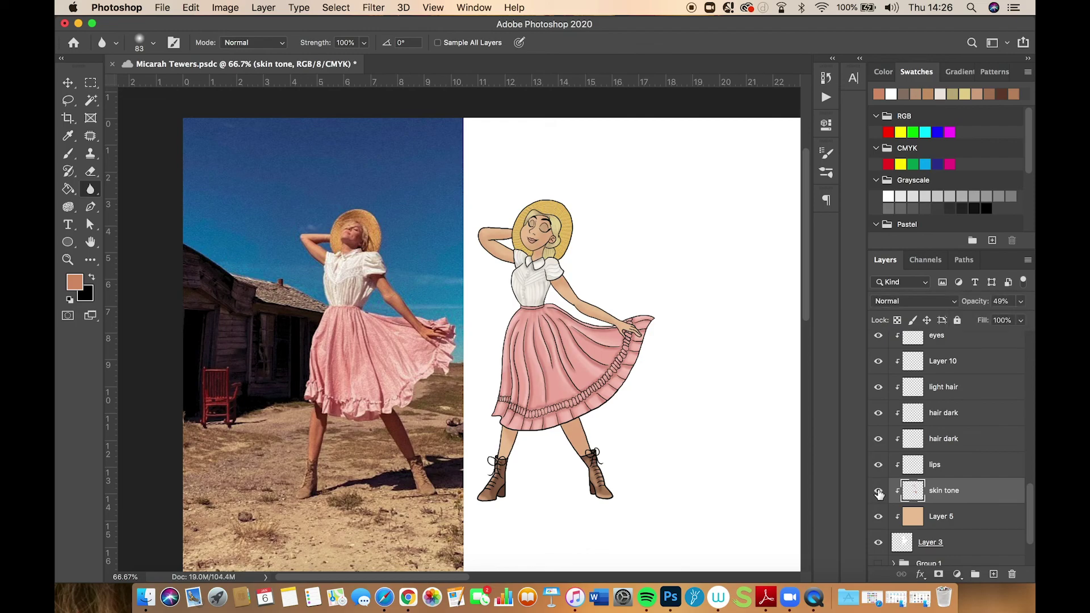
{"action": "left_click", "coordinate": [1020, 302]}
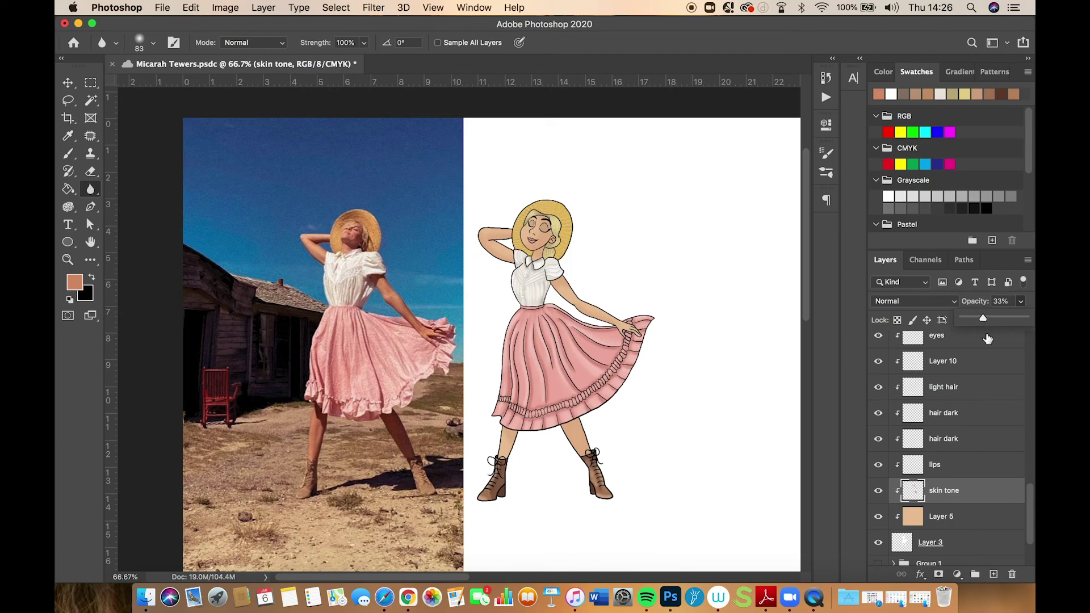
{"action": "left_click", "coordinate": [880, 493]}
{"action": "left_click", "coordinate": [879, 491]}
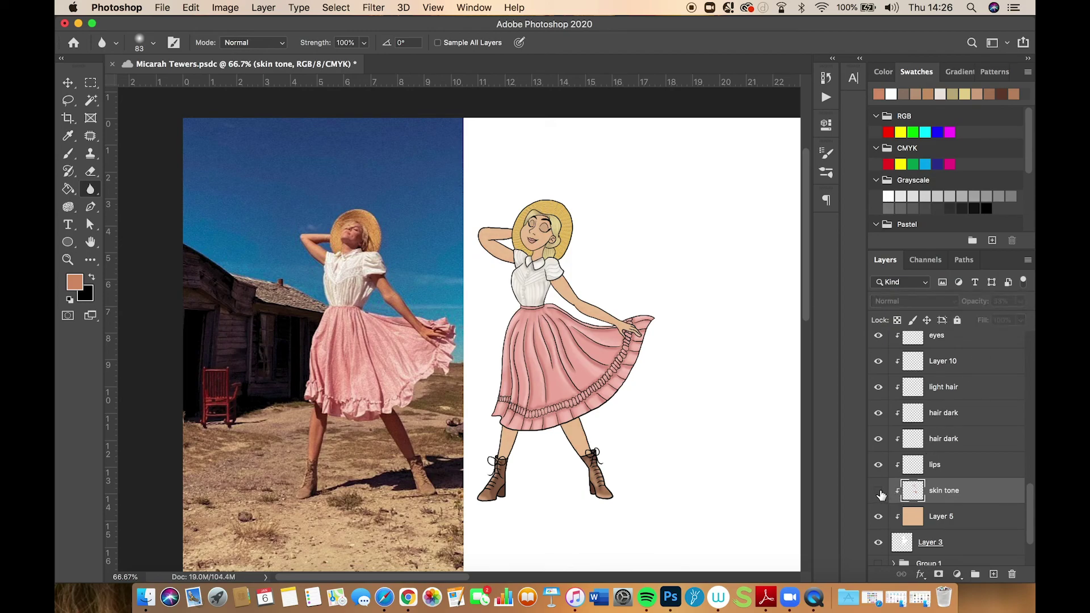
{"action": "left_click", "coordinate": [880, 492]}
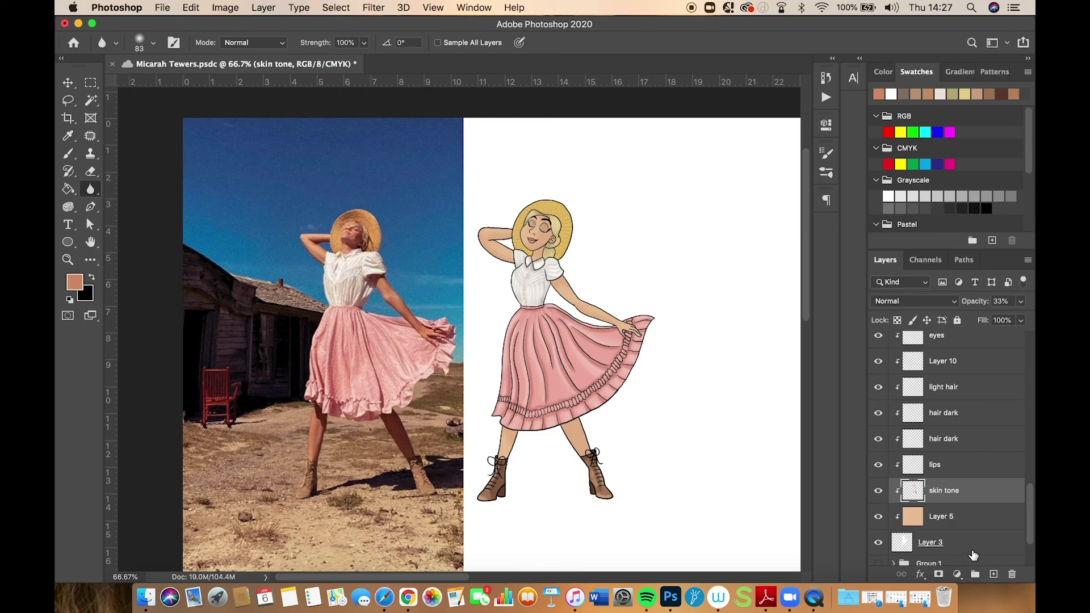
Add a new layer above the skin tone layer and set the Brush's foreground colour to bright red, f9000d
{"action": "left_click", "coordinate": [993, 575]}
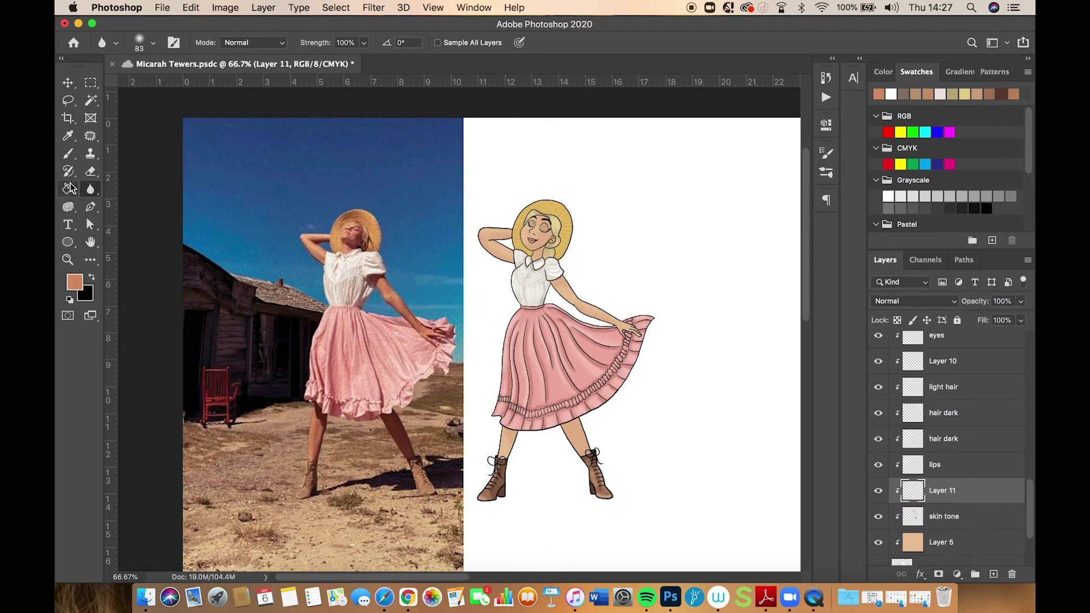
{"action": "left_click", "coordinate": [73, 152]}
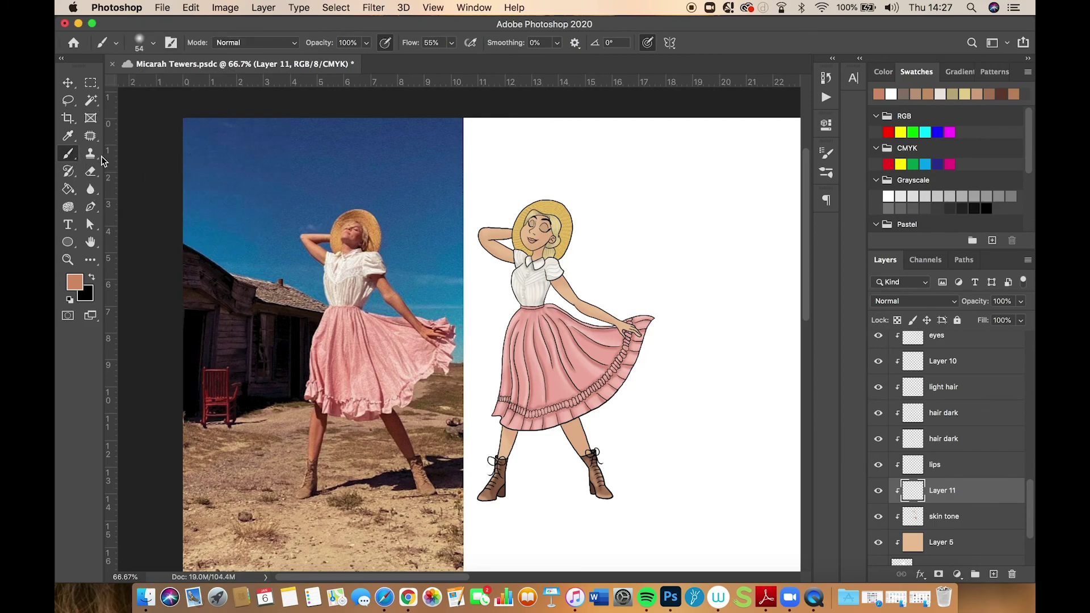
{"action": "key", "text": "d"}
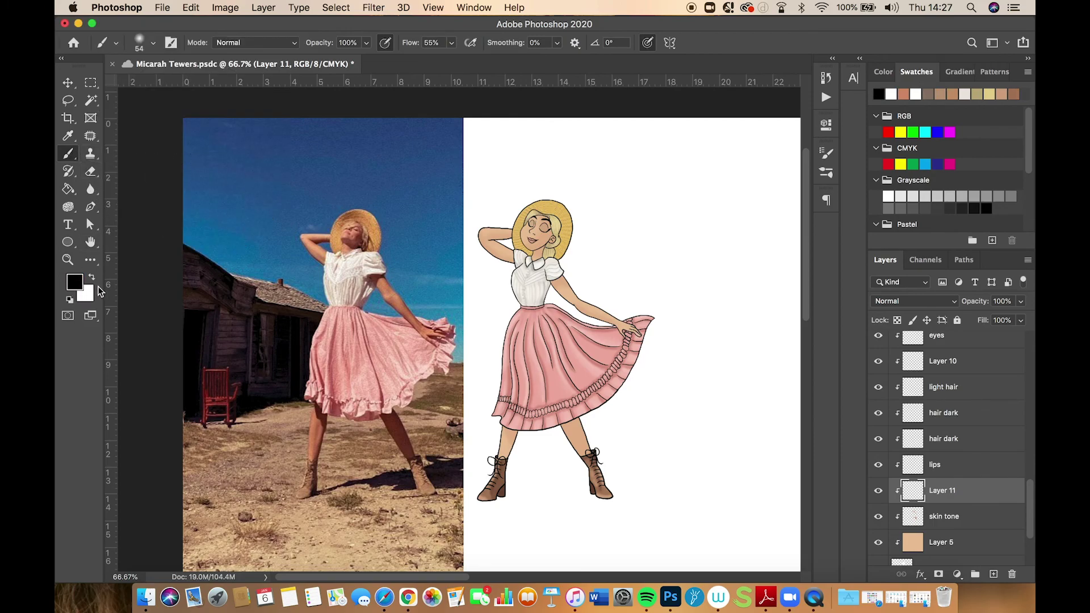
{"action": "left_click", "coordinate": [74, 282]}
{"action": "left_click_drag", "start_coordinate": [394, 289], "coordinate": [342, 236]}
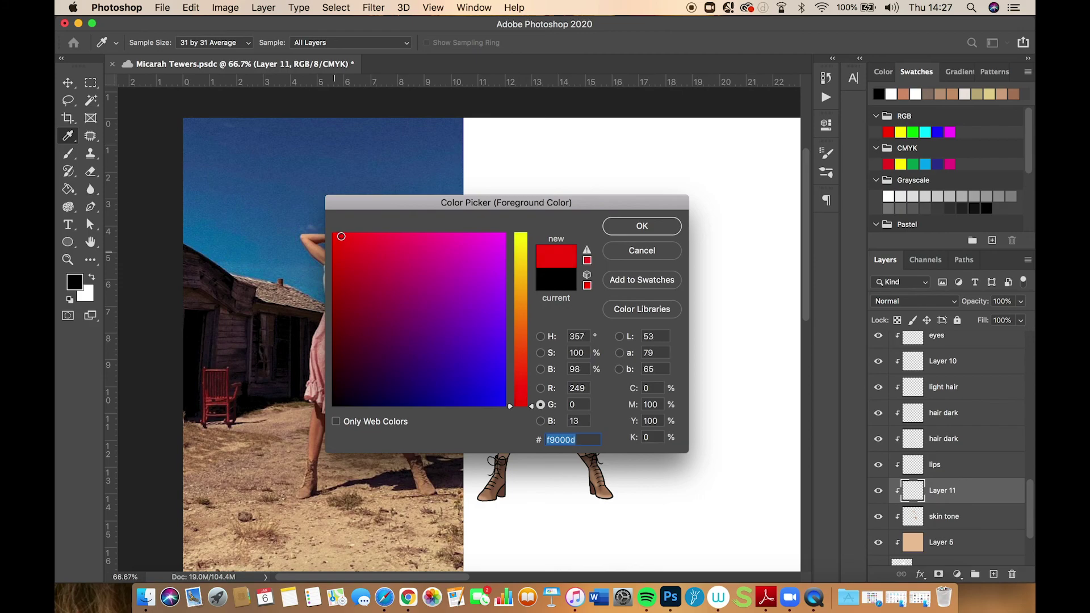
{"action": "left_click", "coordinate": [644, 228]}
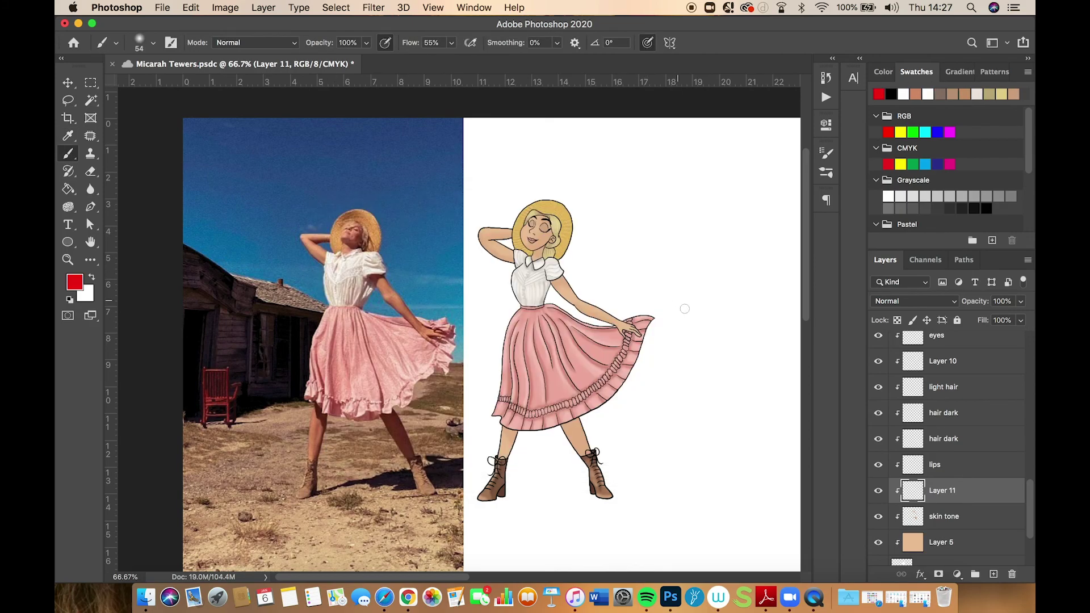
Dab round red blush spots onto both cheeks of the face with the soft round brush at 41 px and 0% hardness
{"action": "key", "text": "super+plus"}
{"action": "key", "text": "super+plus"}
{"action": "key", "text": "super+plus"}
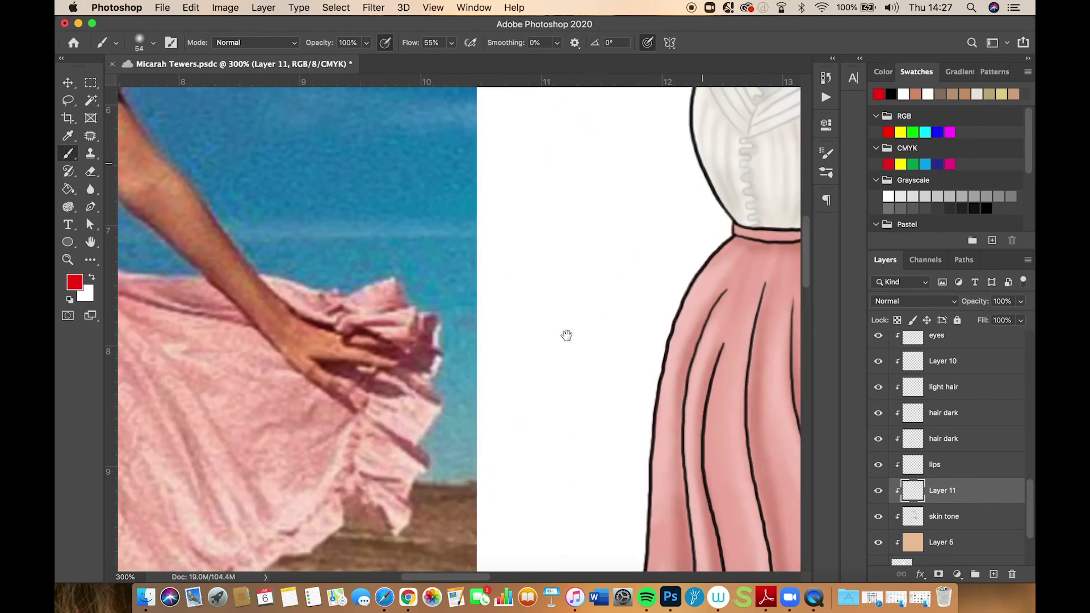
{"action": "left_click_drag", "start_coordinate": [568, 336], "coordinate": [413, 531]}
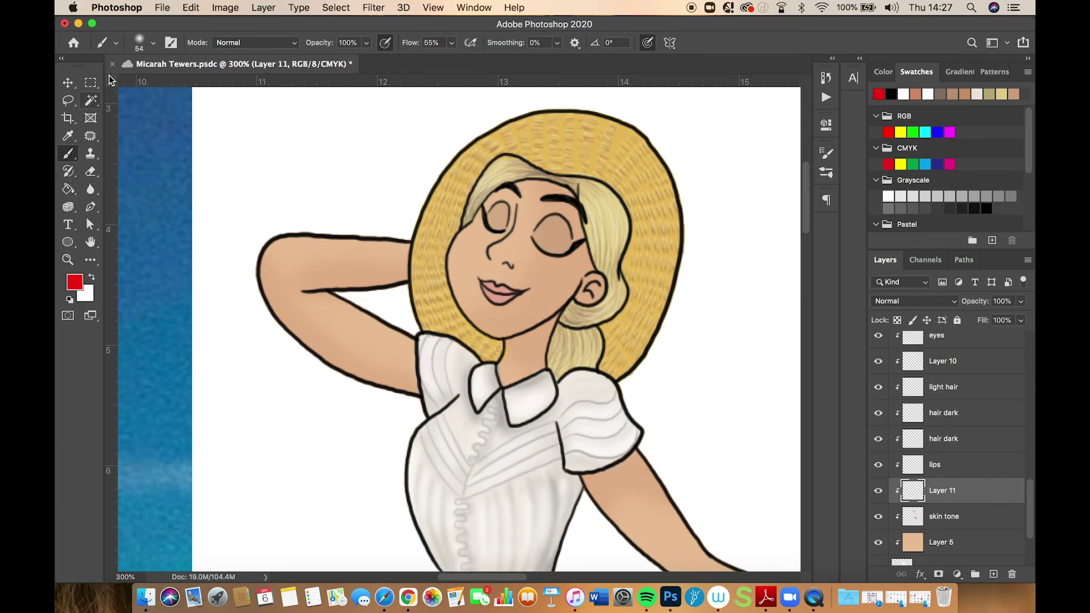
{"action": "left_click", "coordinate": [151, 42]}
{"action": "left_click_drag", "start_coordinate": [153, 87], "coordinate": [150, 87]}
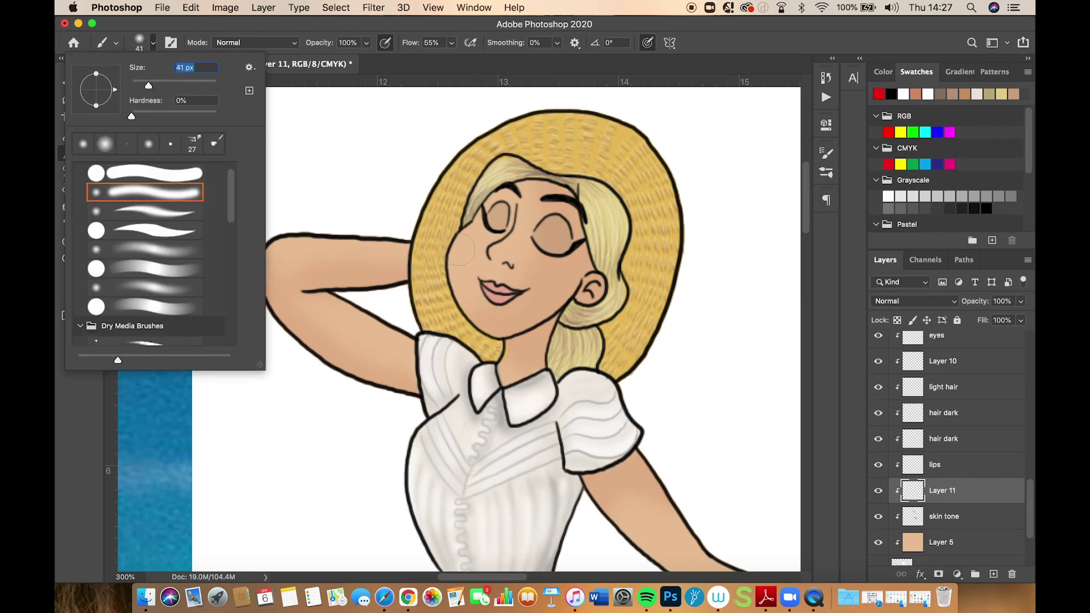
{"action": "left_click", "coordinate": [550, 275]}
{"action": "left_click", "coordinate": [547, 277]}
{"action": "left_click", "coordinate": [548, 277]}
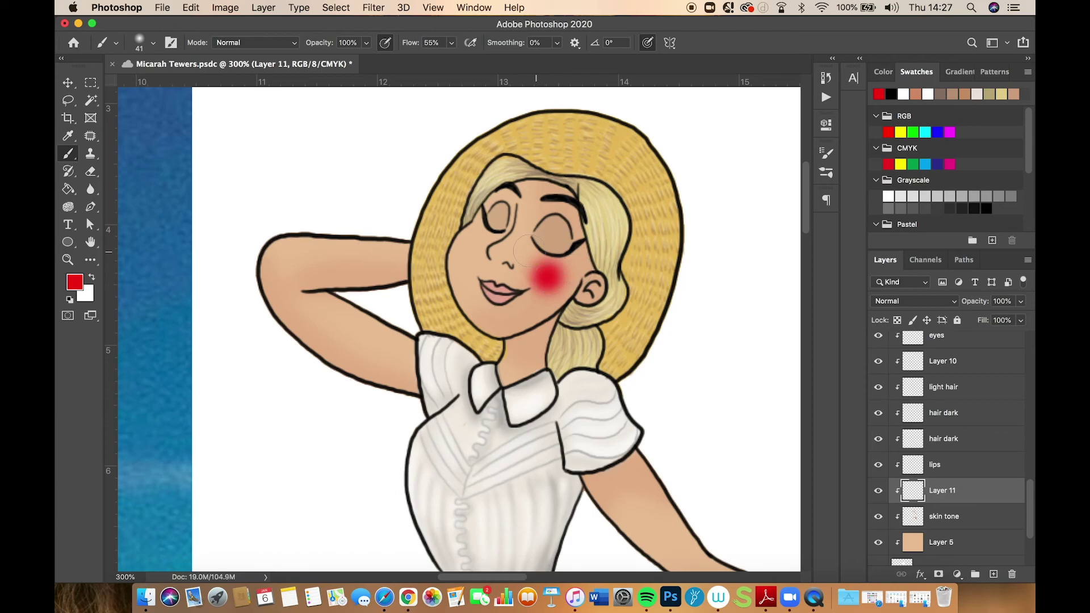
{"action": "left_click", "coordinate": [467, 248]}
{"action": "left_click", "coordinate": [464, 245]}
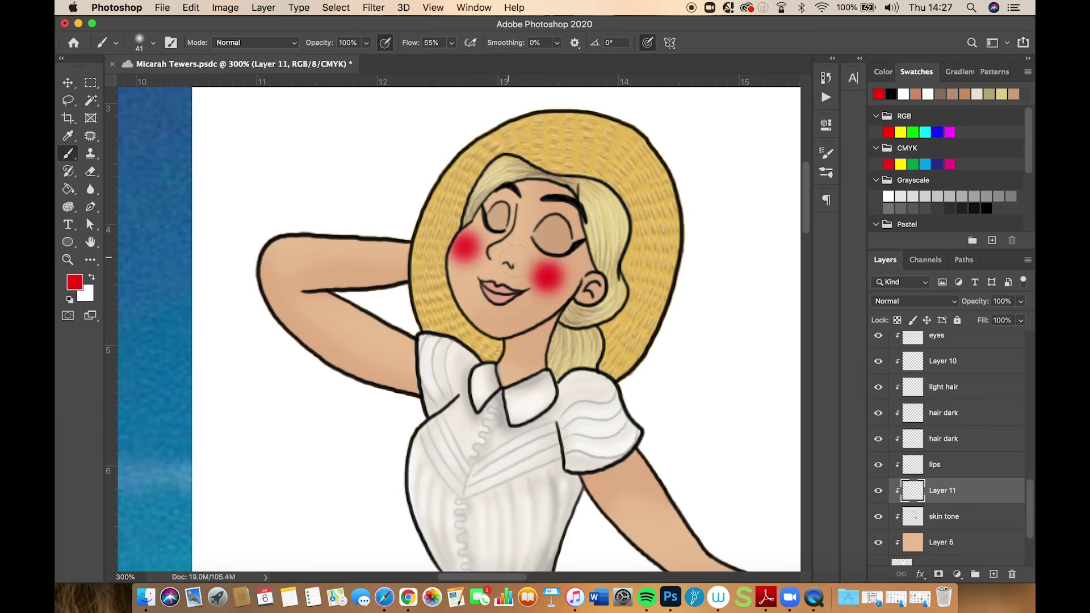
{"action": "left_click", "coordinate": [553, 279]}
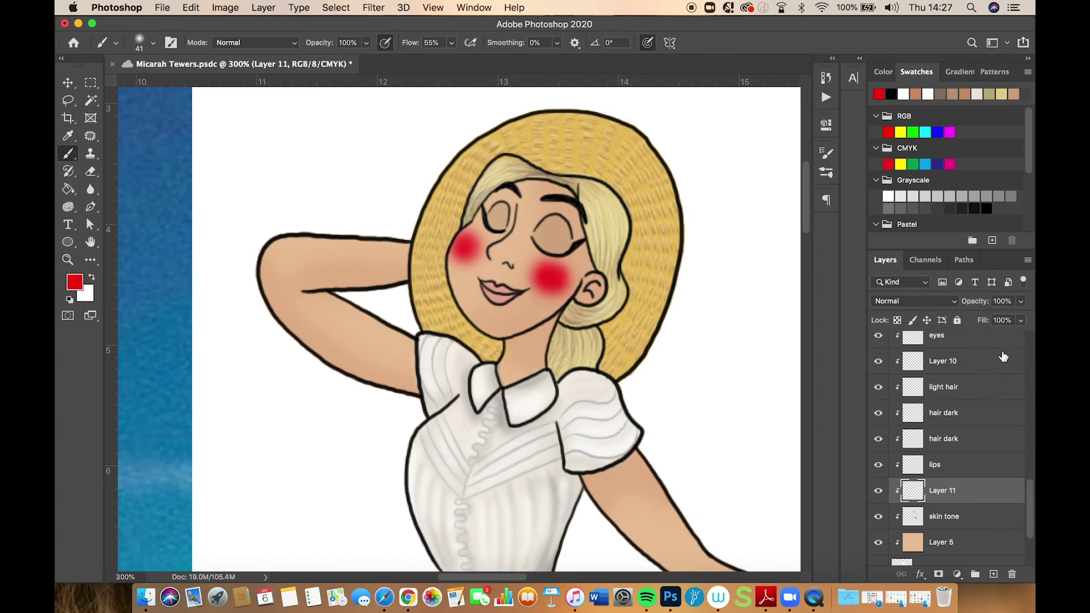
Switch to the Blur tool and lower the red cheek layer's opacity to 9% so it reads as a faint blush
{"action": "left_click", "coordinate": [1020, 312]}
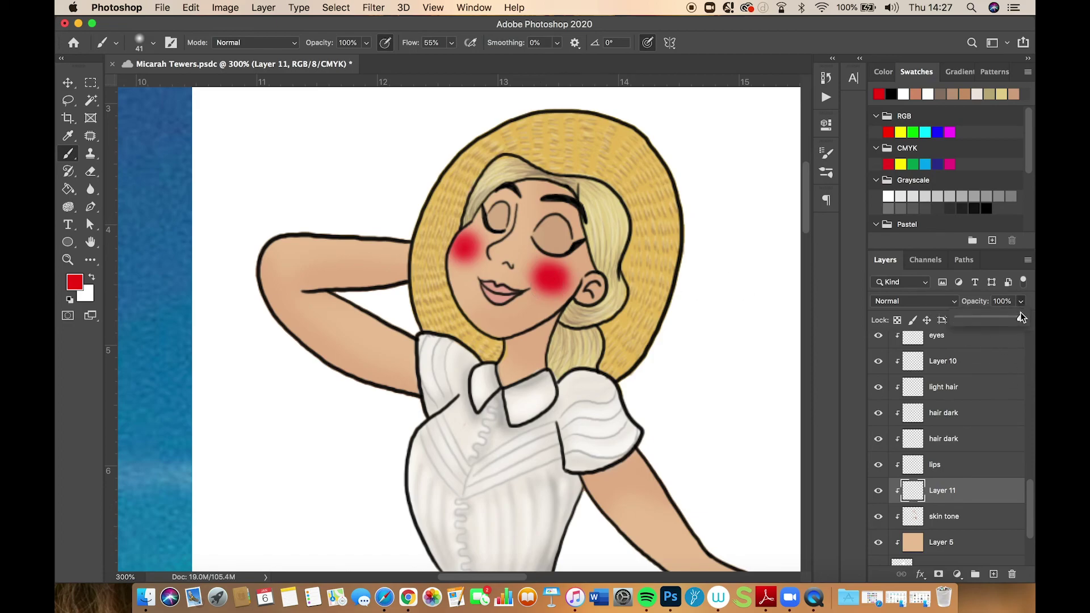
{"action": "left_click_drag", "start_coordinate": [975, 318], "coordinate": [1025, 318]}
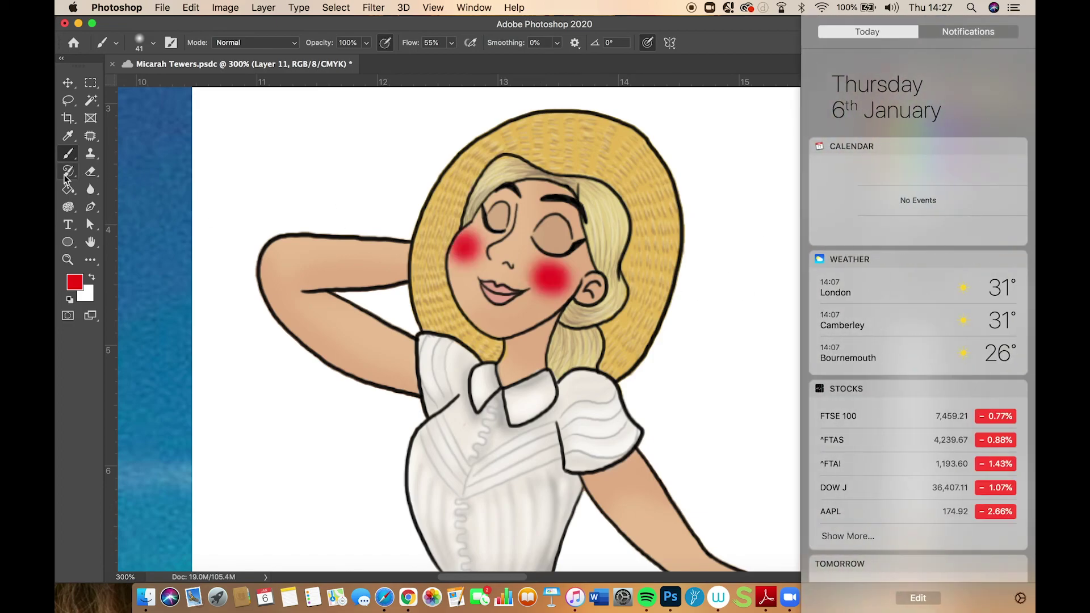
{"action": "left_click", "coordinate": [90, 189]}
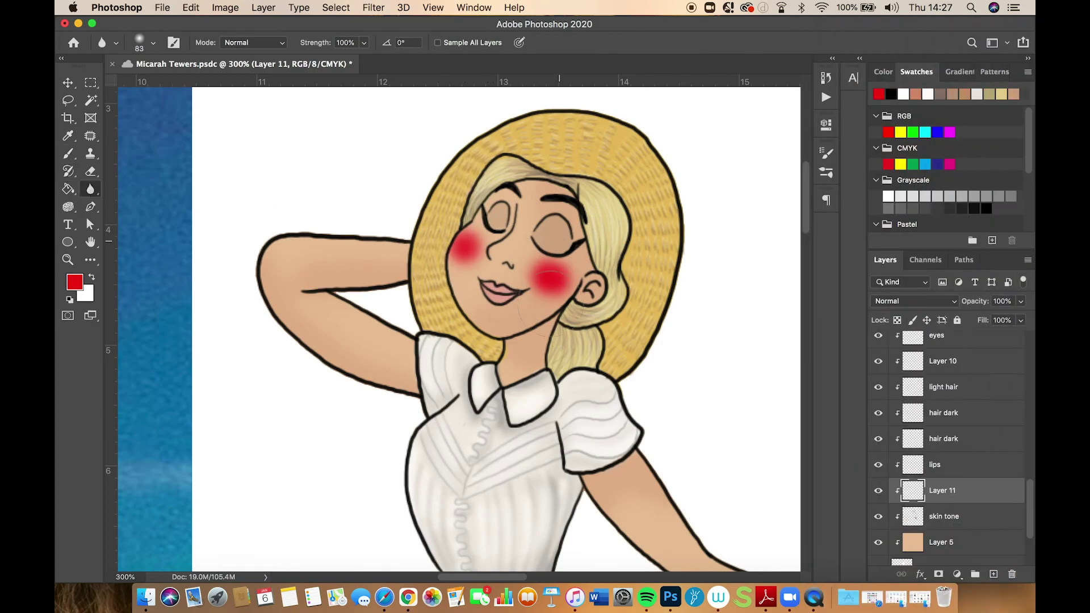
{"action": "left_click_drag", "start_coordinate": [1022, 303], "coordinate": [965, 319]}
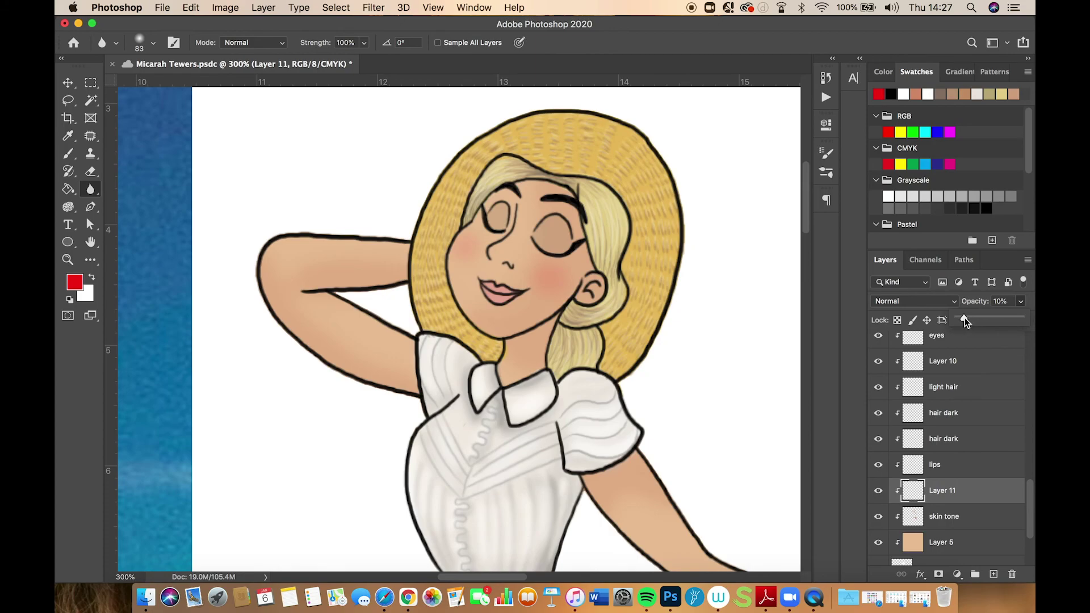
{"action": "left_click_drag", "start_coordinate": [966, 318], "coordinate": [969, 317]}
{"action": "left_click_drag", "start_coordinate": [968, 318], "coordinate": [965, 319]}
Compare the illustration with the blush layer hidden and shown
{"action": "key", "text": "super+minus"}
{"action": "key", "text": "super+minus"}
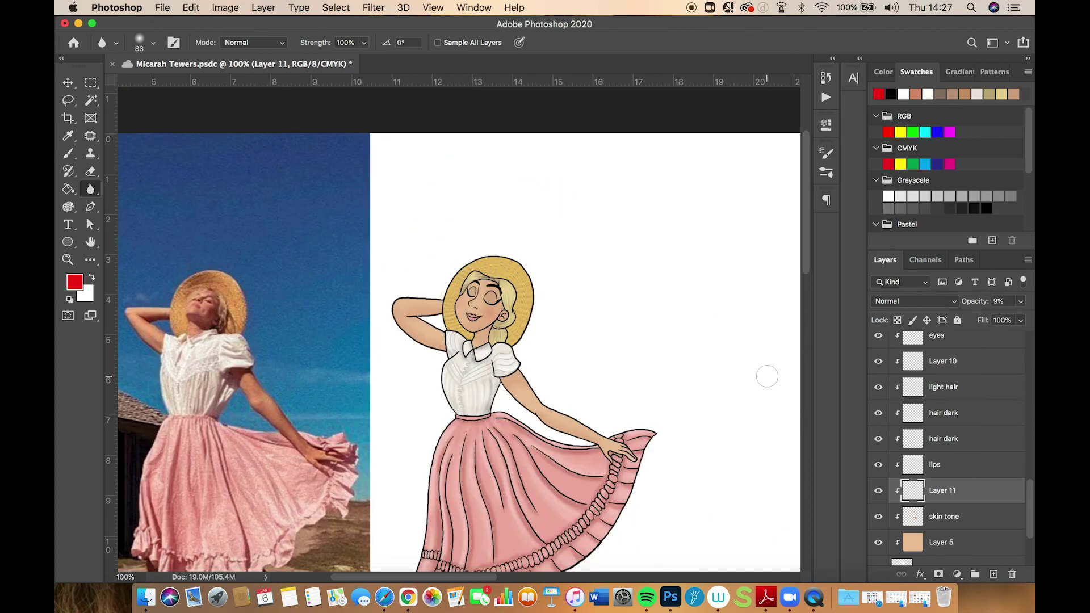
{"action": "scroll", "coordinate": [695, 291], "scroll_direction": "down", "scroll_amount": 5}
{"action": "scroll", "coordinate": [696, 291], "scroll_direction": "left", "scroll_amount": 2}
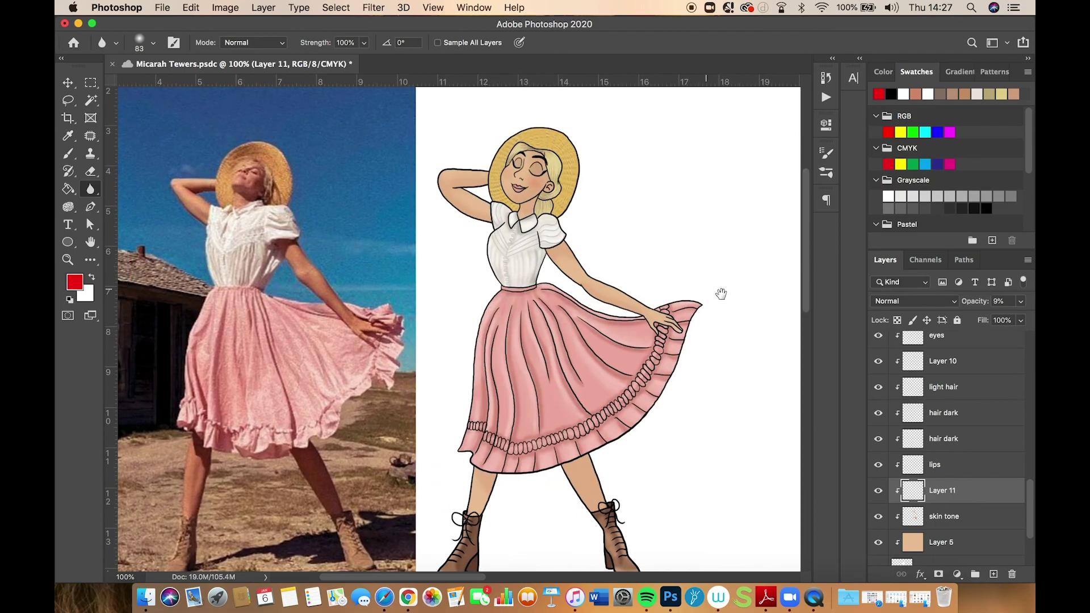
{"action": "left_click", "coordinate": [880, 491]}
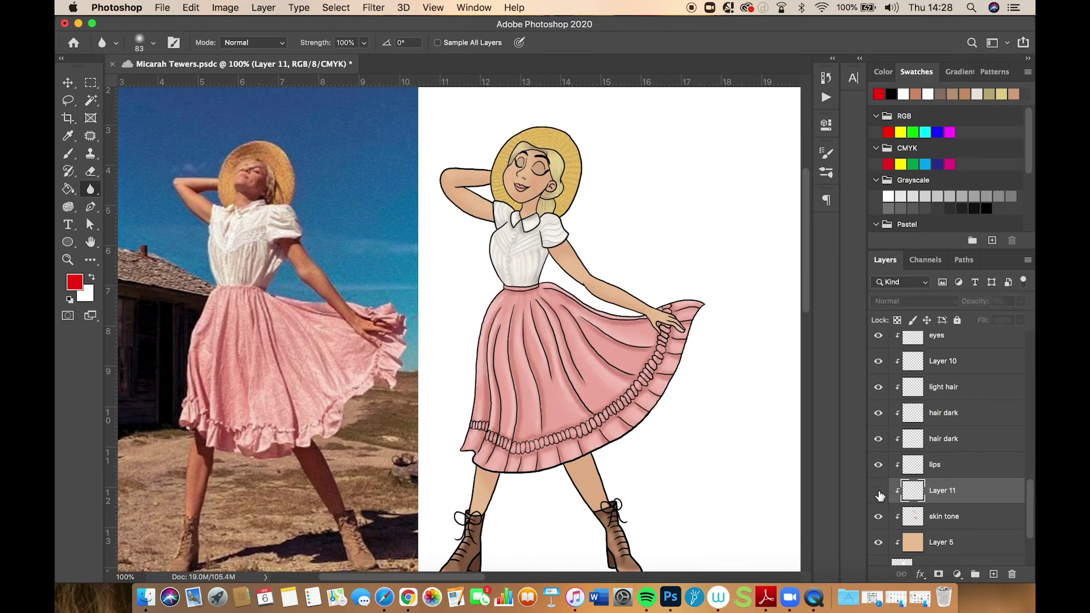
{"action": "left_click", "coordinate": [879, 491]}
{"action": "left_click", "coordinate": [880, 492]}
{"action": "left_click", "coordinate": [879, 492]}
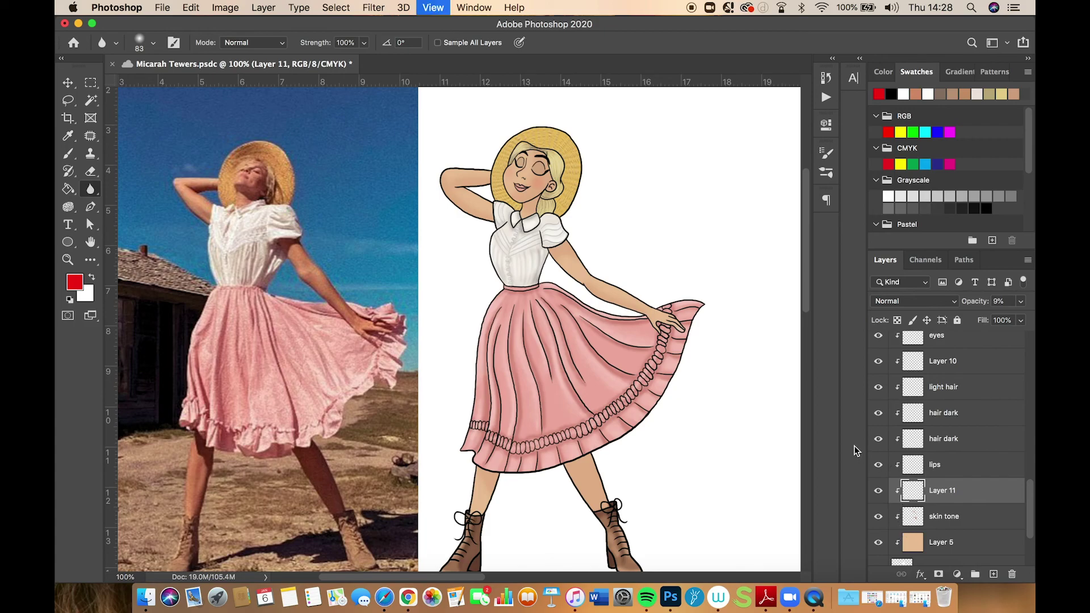
Fit the whole document on screen to review the full illustration beside the reference photo
{"action": "key", "text": "super+minus"}
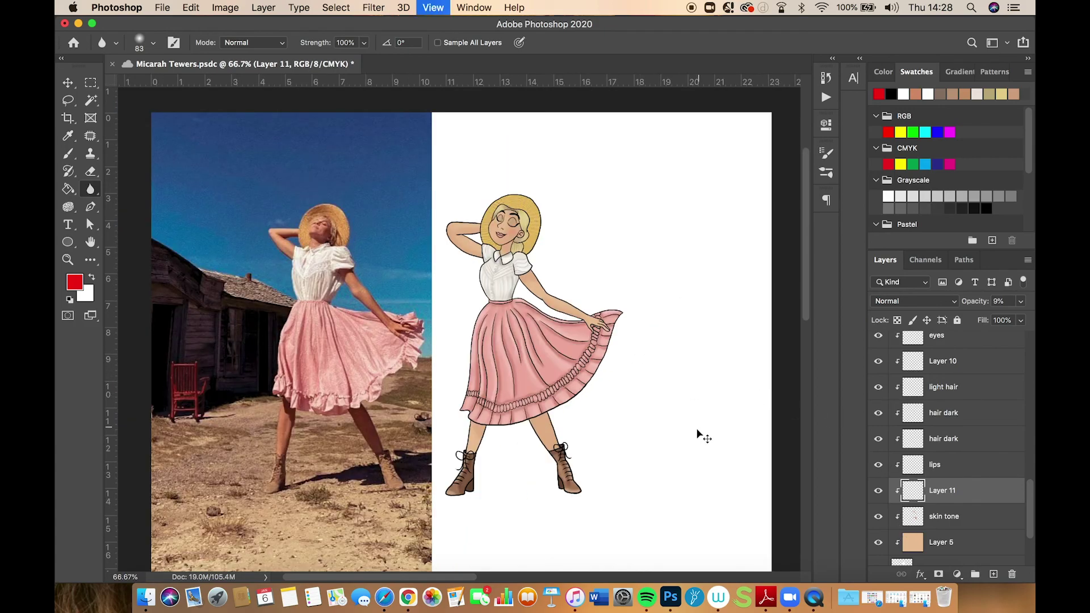
{"action": "key", "text": "super+plus"}
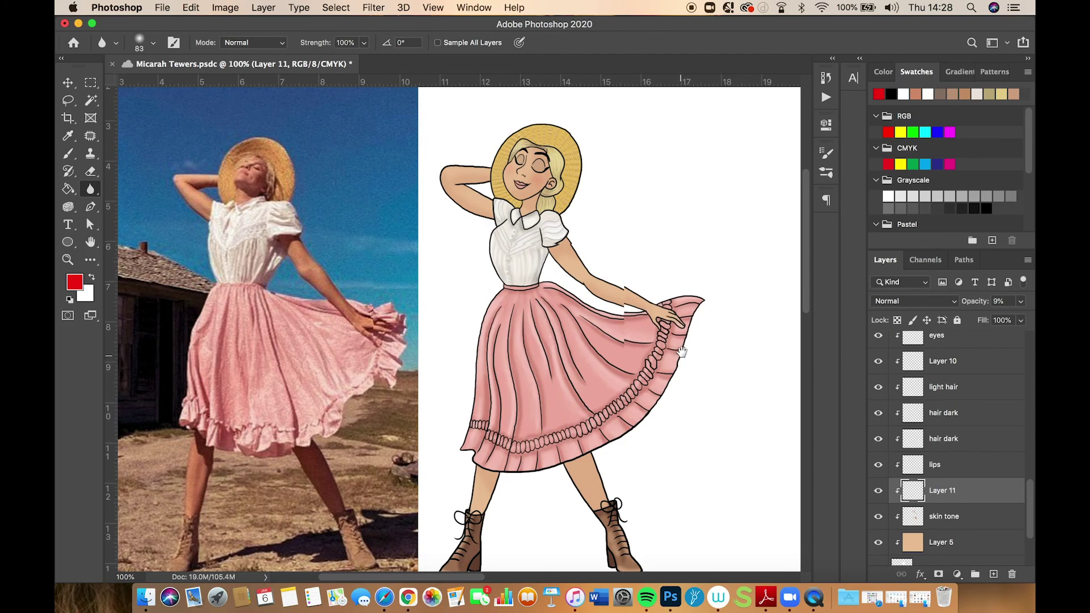
{"action": "scroll", "coordinate": [680, 356], "scroll_direction": "down", "scroll_amount": 3}
{"action": "key", "text": "super+minus"}
{"action": "key", "text": "super+minus"}
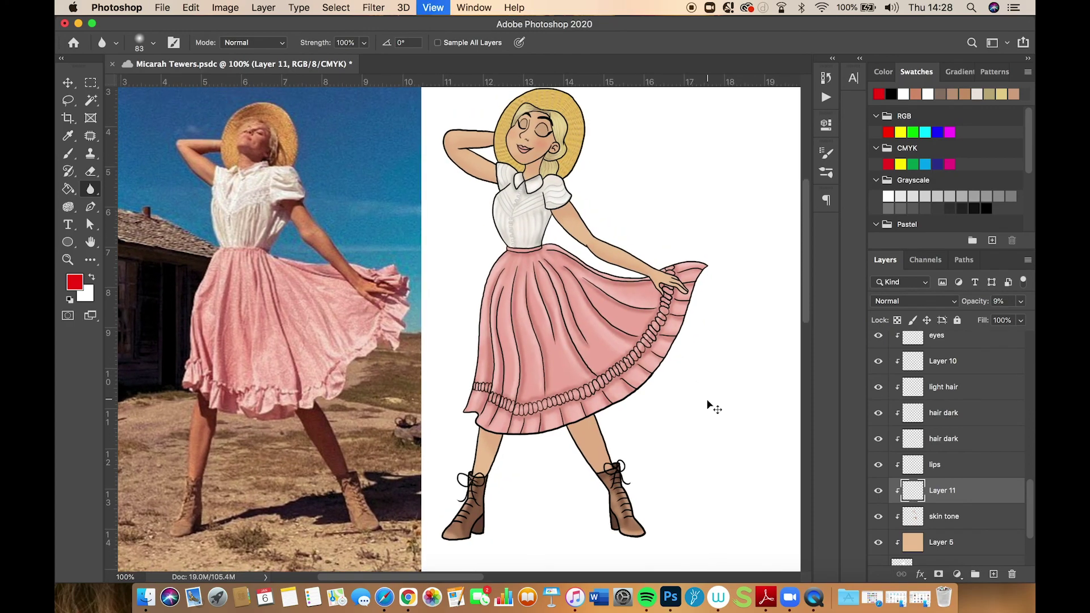
{"action": "left_click", "coordinate": [437, 10]}
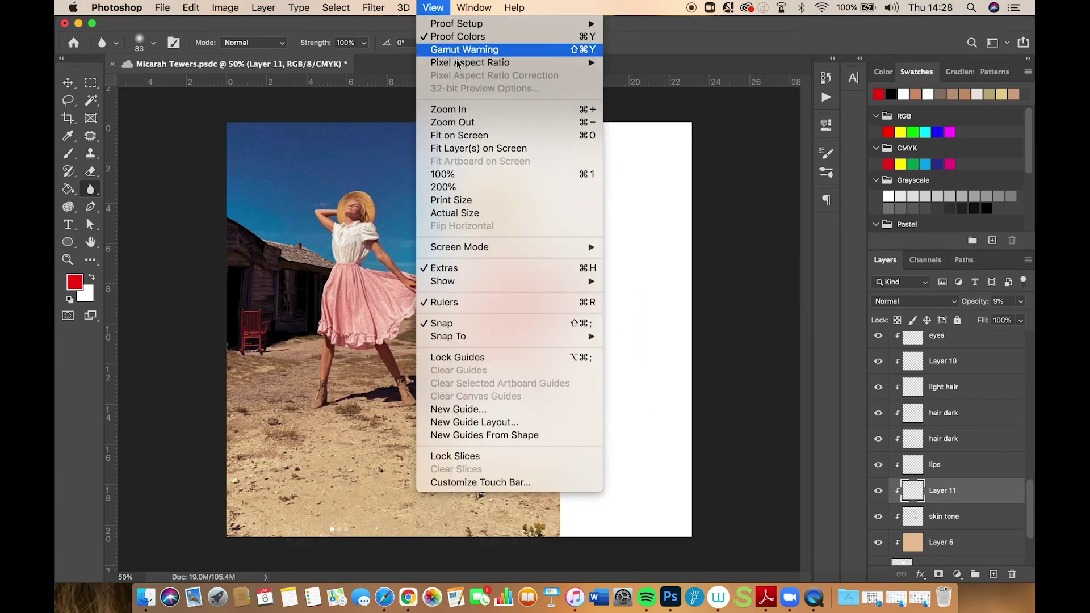
{"action": "left_click", "coordinate": [490, 141]}
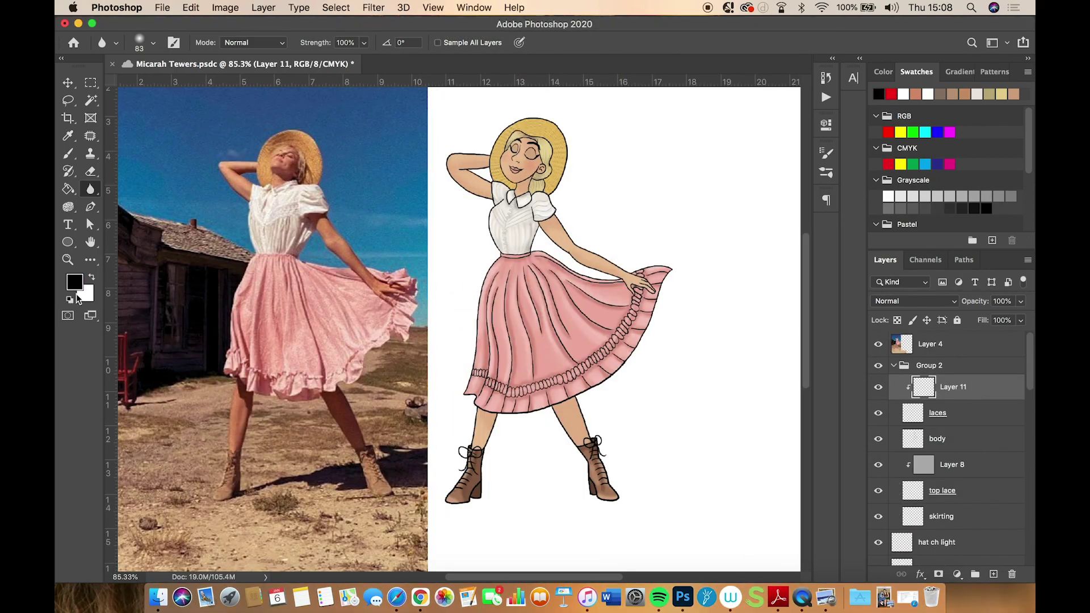
Recolour the black bootlaces on both boots brown on the layer clipped to the laces, using a 22 px brush
{"action": "left_click", "coordinate": [70, 156]}
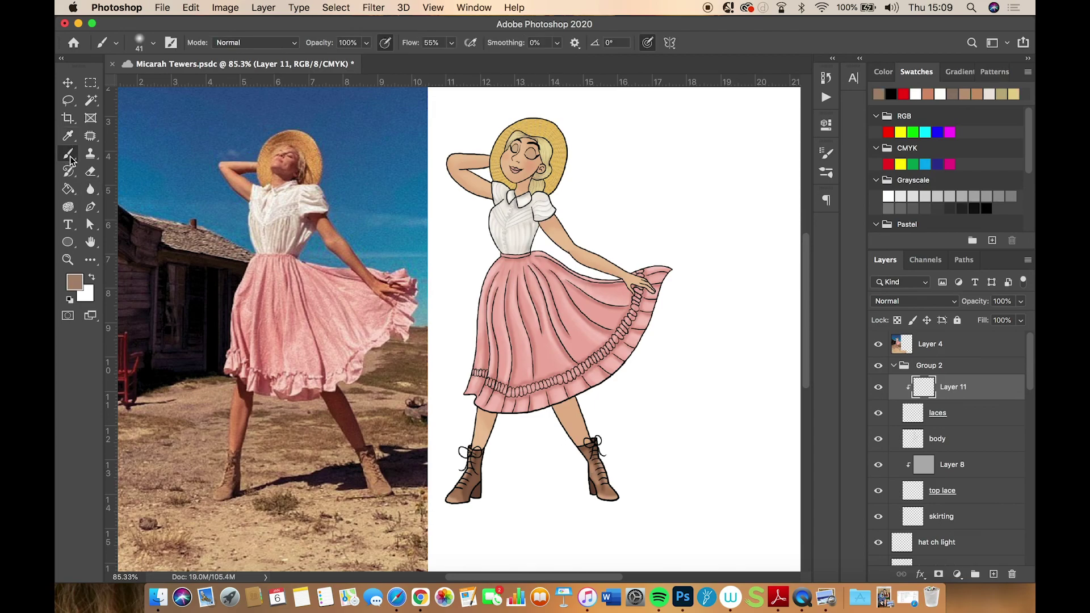
{"action": "key", "text": "super+plus"}
{"action": "key", "text": "super+plus"}
{"action": "scroll", "coordinate": [459, 330], "scroll_direction": "down", "scroll_amount": 6}
{"action": "left_click_drag", "start_coordinate": [318, 289], "coordinate": [348, 344]}
{"action": "left_click_drag", "start_coordinate": [608, 267], "coordinate": [645, 303]}
{"action": "left_click", "coordinate": [152, 42]}
{"action": "left_click", "coordinate": [149, 173]}
{"action": "left_click", "coordinate": [341, 332]}
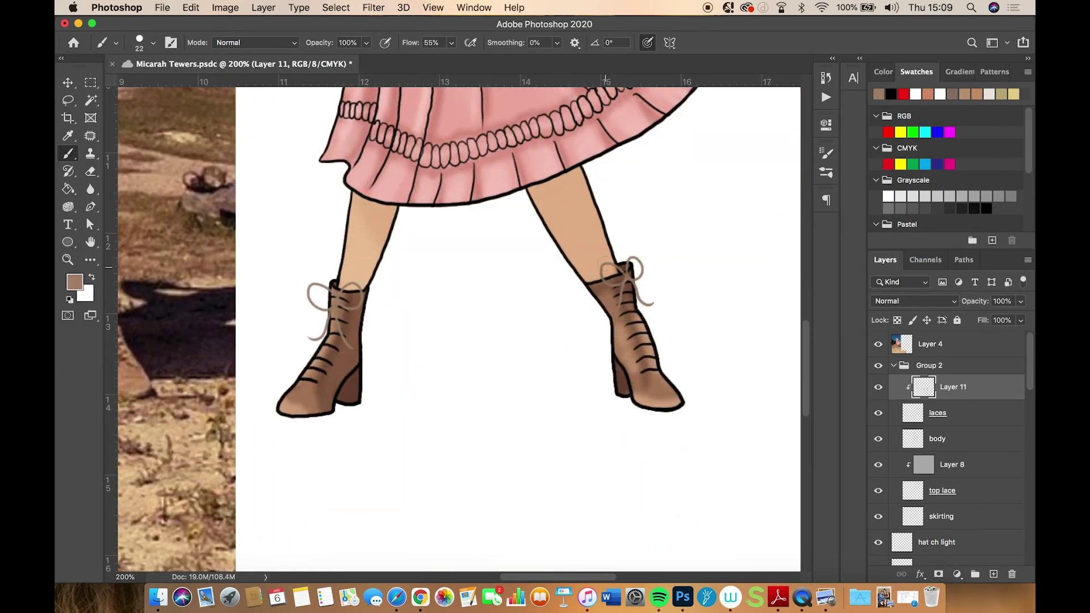
Add a new layer clipped to the body line art and paint the outlines of both boots brown
{"action": "left_click", "coordinate": [939, 440]}
{"action": "left_click", "coordinate": [994, 574]}
{"action": "key", "text": "super+alt+g"}
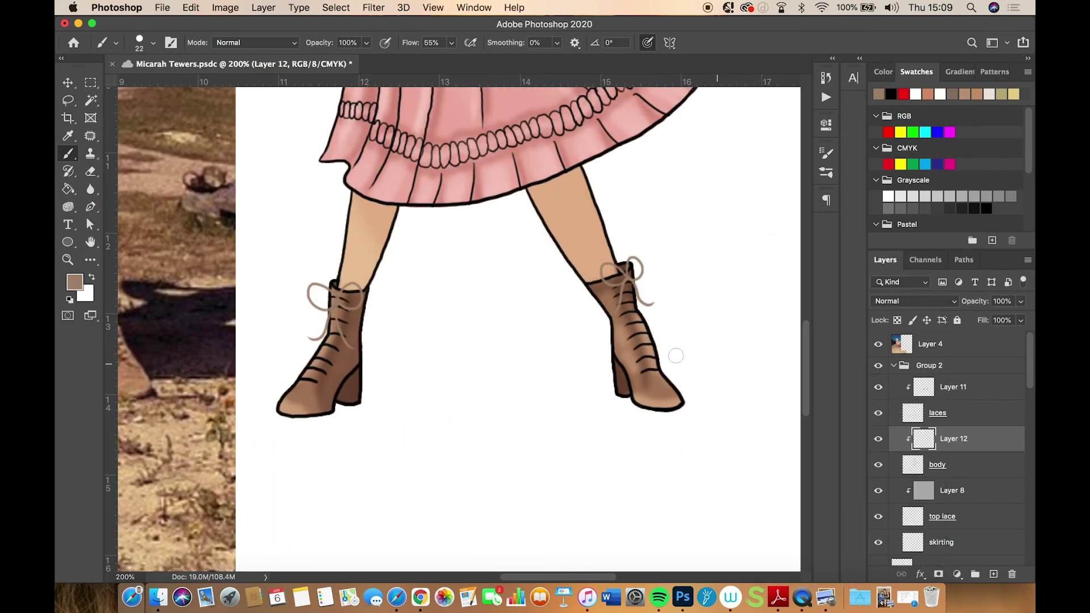
{"action": "mouse_move", "coordinate": [287, 406]}
{"action": "left_mouse_down"}
{"action": "mouse_move", "coordinate": [354, 341]}
{"action": "mouse_move", "coordinate": [345, 294]}
{"action": "left_mouse_up"}
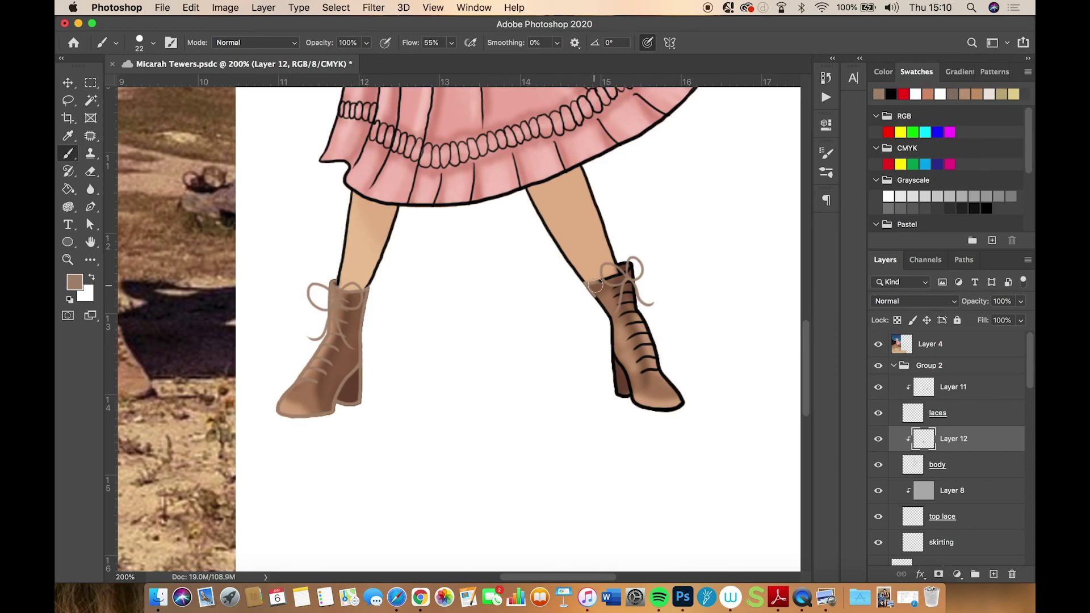
{"action": "mouse_move", "coordinate": [624, 266]}
{"action": "left_mouse_down"}
{"action": "mouse_move", "coordinate": [632, 395]}
{"action": "mouse_move", "coordinate": [642, 332]}
{"action": "left_mouse_up"}
Sample the leg's skin tone and paint both leg outlines a darker tan on a new layer above the body line art
{"action": "mouse_move", "coordinate": [573, 302]}
{"action": "left_mouse_down"}
{"action": "mouse_move", "coordinate": [564, 385]}
{"action": "mouse_move", "coordinate": [591, 453]}
{"action": "left_mouse_up"}
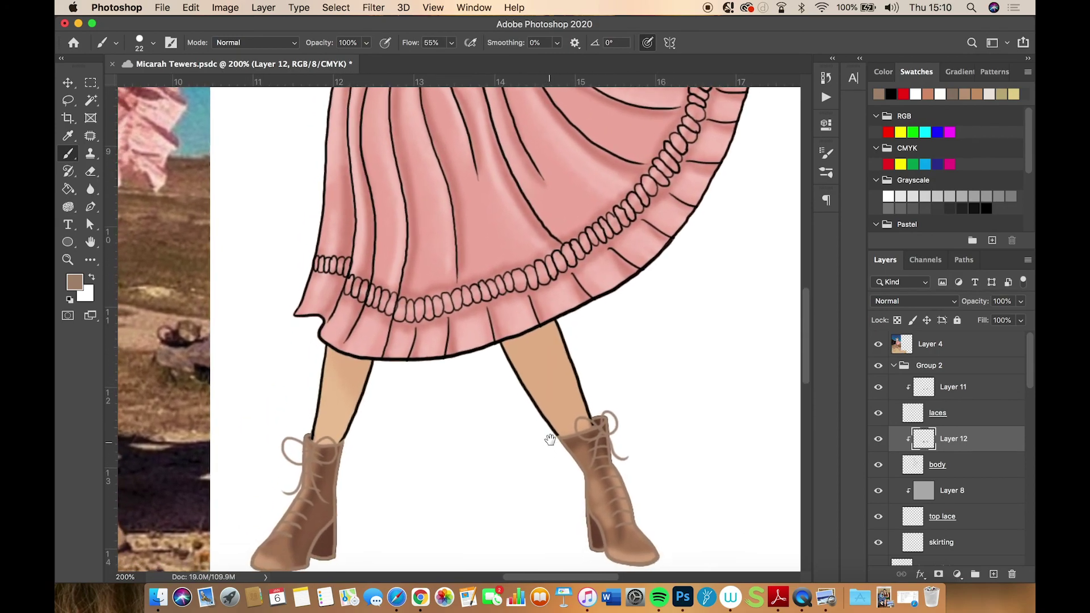
{"action": "mouse_move", "coordinate": [345, 392]}
{"action": "left_mouse_down"}
{"action": "mouse_move", "coordinate": [500, 338]}
{"action": "mouse_move", "coordinate": [384, 383]}
{"action": "mouse_move", "coordinate": [315, 425]}
{"action": "left_mouse_up"}
{"action": "key", "text": "i"}
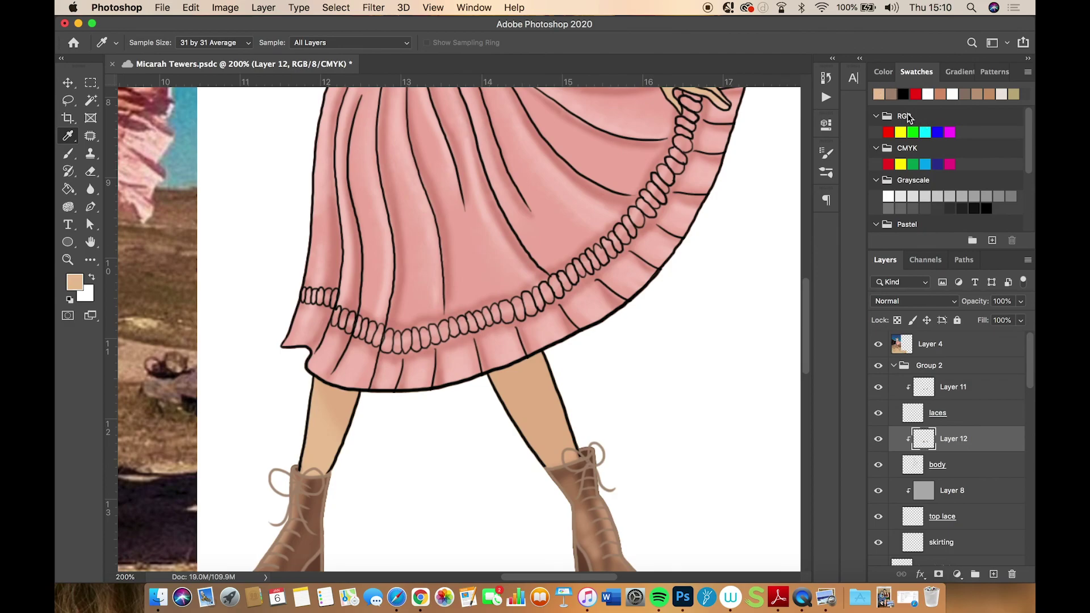
{"action": "left_click", "coordinate": [316, 430]}
{"action": "left_click", "coordinate": [945, 467]}
{"action": "left_click", "coordinate": [993, 574]}
{"action": "left_click", "coordinate": [68, 153]}
{"action": "left_click_drag", "start_coordinate": [300, 469], "coordinate": [313, 376]}
{"action": "left_click_drag", "start_coordinate": [359, 393], "coordinate": [329, 472]}
{"action": "left_click_drag", "start_coordinate": [488, 375], "coordinate": [544, 466]}
{"action": "left_click_drag", "start_coordinate": [579, 455], "coordinate": [542, 352]}
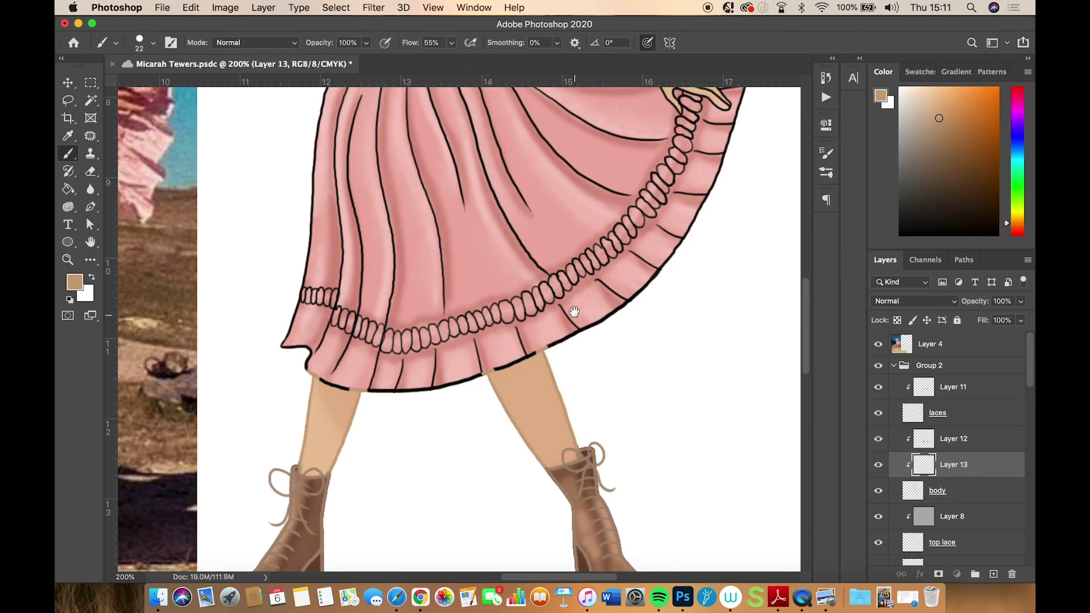
Recolour the outlines of the arms, face and neck with the same tan on the skin outline layer
{"action": "left_click_drag", "start_coordinate": [574, 204], "coordinate": [548, 569]}
{"action": "scroll", "coordinate": [511, 392], "scroll_direction": "up", "scroll_amount": 5}
{"action": "scroll", "coordinate": [511, 392], "scroll_direction": "left", "scroll_amount": 5}
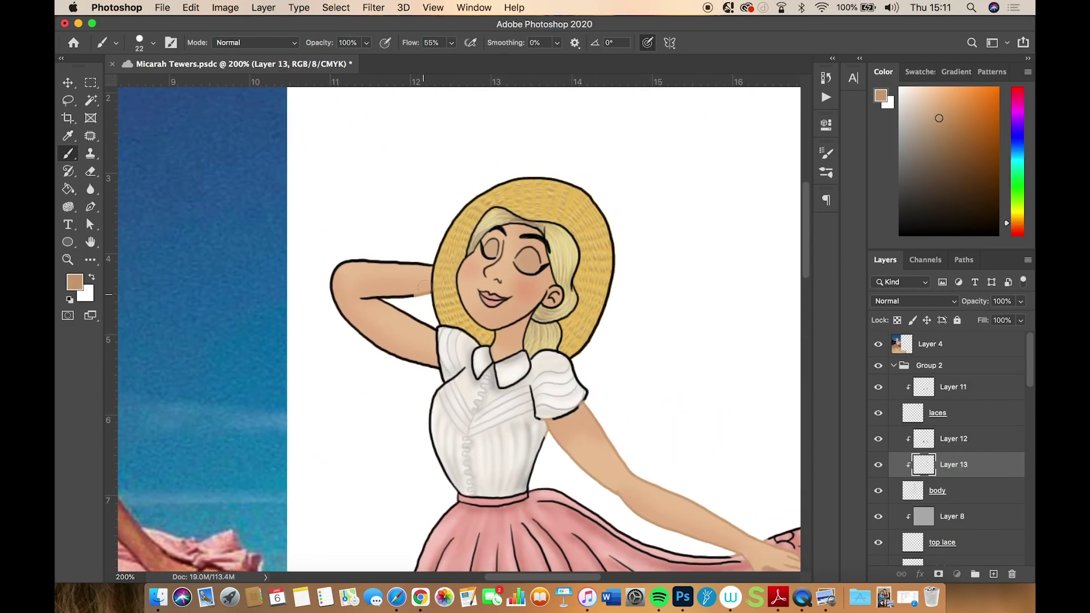
{"action": "key", "text": "super+equal"}
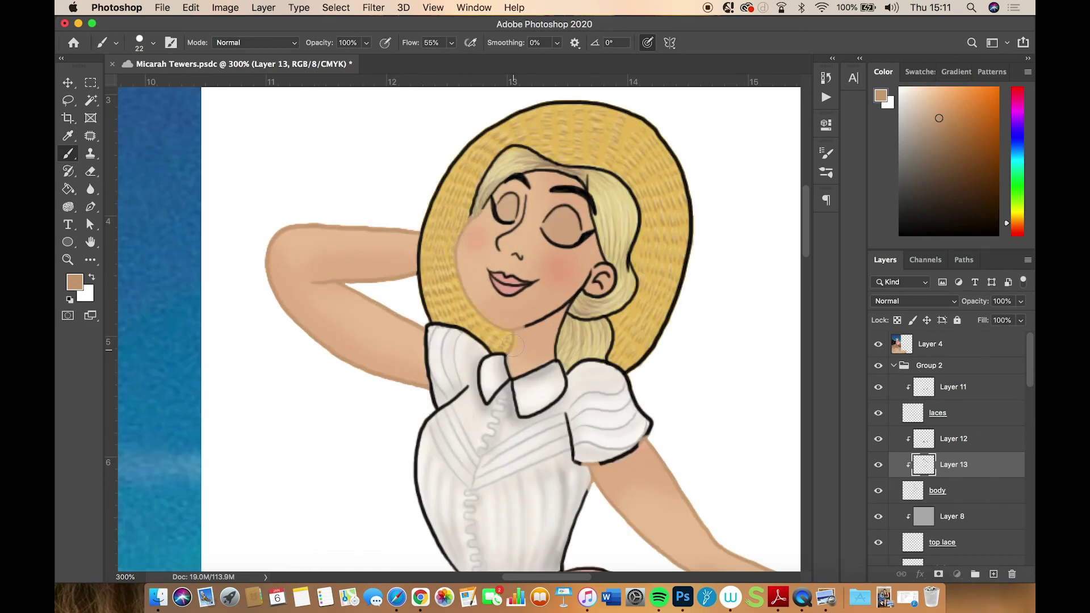
{"action": "left_click_drag", "start_coordinate": [500, 190], "coordinate": [531, 179]}
{"action": "left_click_drag", "start_coordinate": [565, 178], "coordinate": [585, 188]}
Add another clipped layer and paint the blouse, collar and sleeve outlines in an off-white sampled from the blouse
{"action": "left_click_drag", "start_coordinate": [621, 422], "coordinate": [586, 334]}
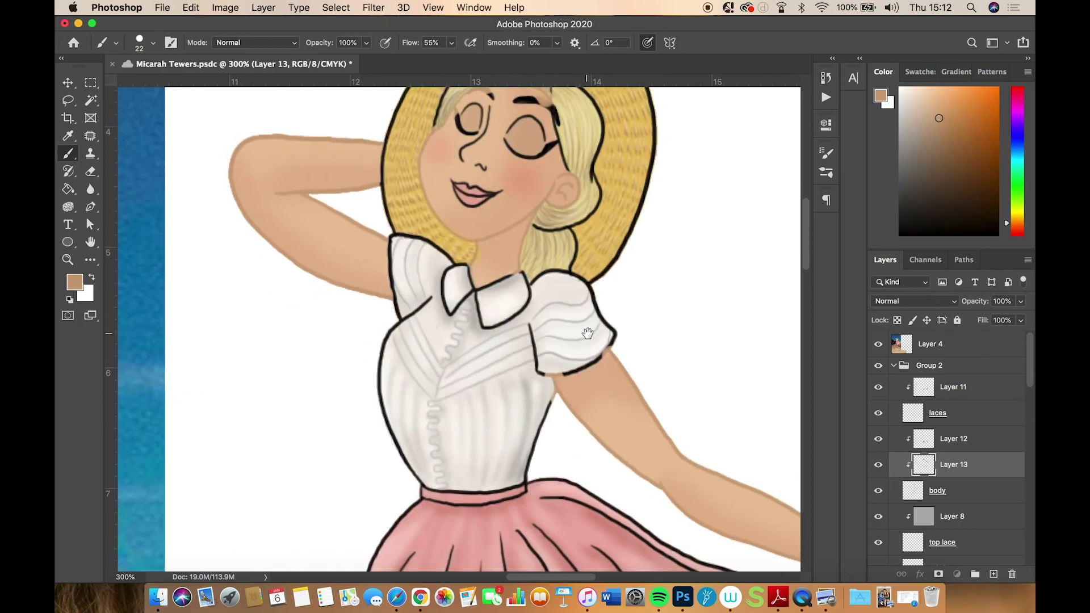
{"action": "left_click", "coordinate": [993, 574]}
{"action": "left_click", "coordinate": [74, 282]}
{"action": "left_click", "coordinate": [481, 458]}
{"action": "left_click", "coordinate": [642, 227]}
{"action": "scroll", "coordinate": [631, 314], "scroll_direction": "up", "scroll_amount": 5}
{"action": "scroll", "coordinate": [631, 314], "scroll_direction": "right", "scroll_amount": 1}
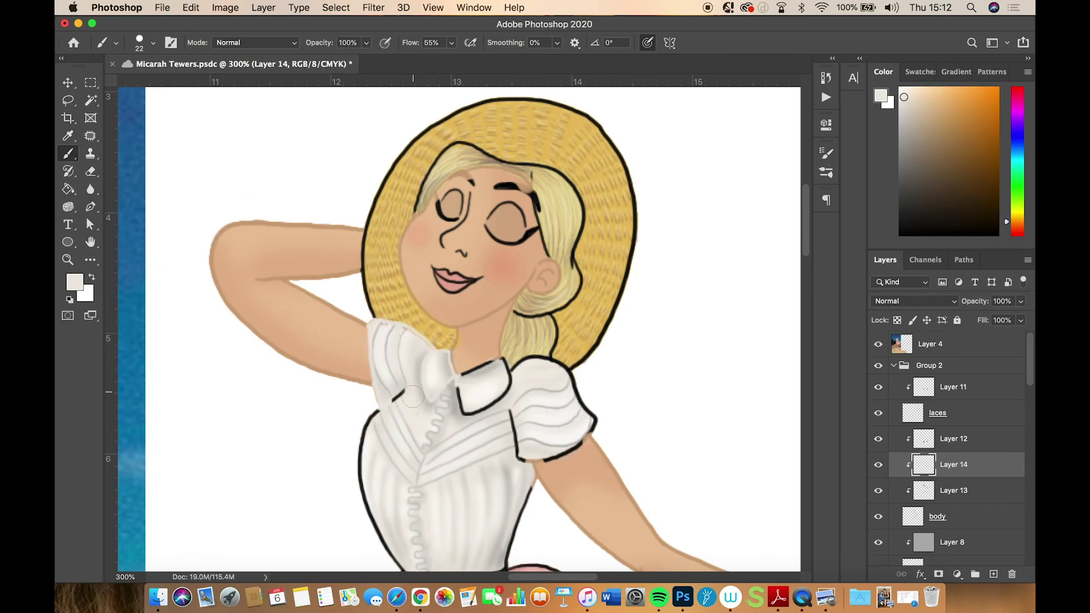
{"action": "scroll", "coordinate": [443, 380], "scroll_direction": "down", "scroll_amount": 6}
{"action": "scroll", "coordinate": [442, 381], "scroll_direction": "right", "scroll_amount": 1}
{"action": "mouse_move", "coordinate": [491, 352]}
{"action": "left_mouse_down"}
{"action": "mouse_move", "coordinate": [560, 296]}
{"action": "mouse_move", "coordinate": [477, 260]}
{"action": "mouse_move", "coordinate": [440, 311]}
{"action": "left_mouse_up"}
{"action": "left_click_drag", "start_coordinate": [480, 311], "coordinate": [489, 345]}
Choose a light grey based on the blouse colour and apply it to the blouse outlines with the Paint Bucket
{"action": "left_click", "coordinate": [75, 281]}
{"action": "left_click", "coordinate": [335, 270]}
{"action": "left_click", "coordinate": [643, 227]}
{"action": "left_click", "coordinate": [68, 189]}
{"action": "left_click", "coordinate": [901, 111]}
{"action": "left_click", "coordinate": [353, 356]}
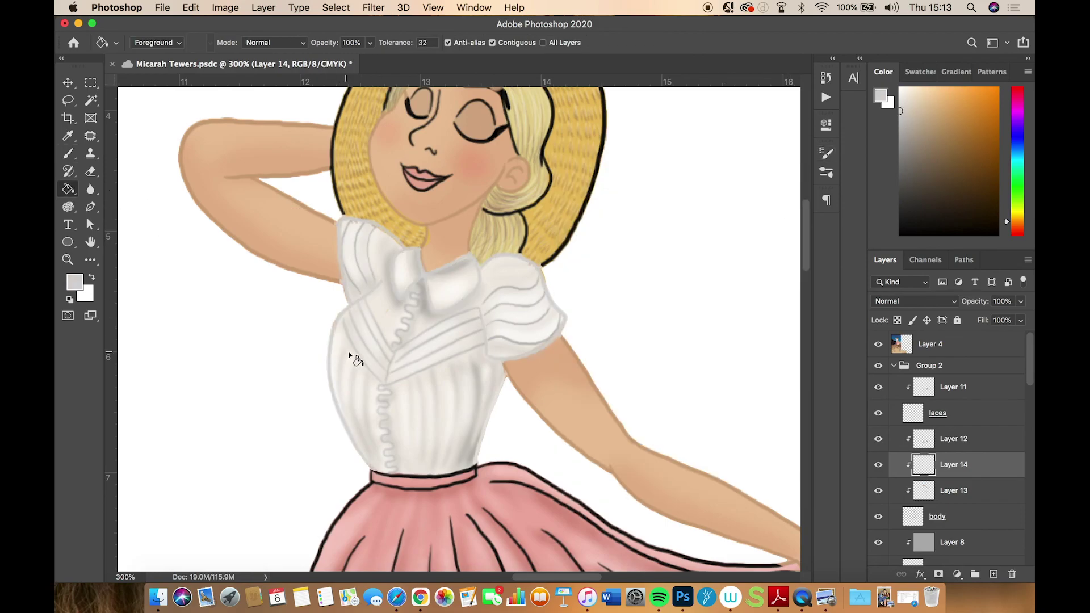
Activate the hat colour layer and set the Eraser size to 14 px
{"action": "scroll", "coordinate": [987, 477], "scroll_direction": "down", "scroll_amount": 15}
{"action": "scroll", "coordinate": [993, 511], "scroll_direction": "up", "scroll_amount": 10}
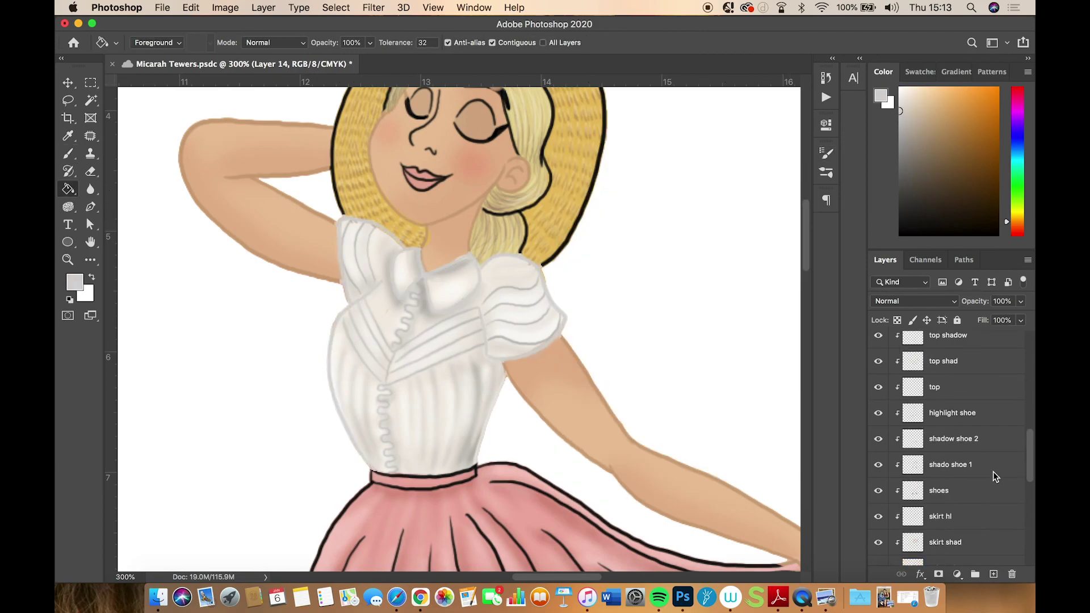
{"action": "left_click", "coordinate": [920, 391]}
{"action": "left_click", "coordinate": [937, 361]}
{"action": "key", "text": "e"}
{"action": "left_click", "coordinate": [935, 386]}
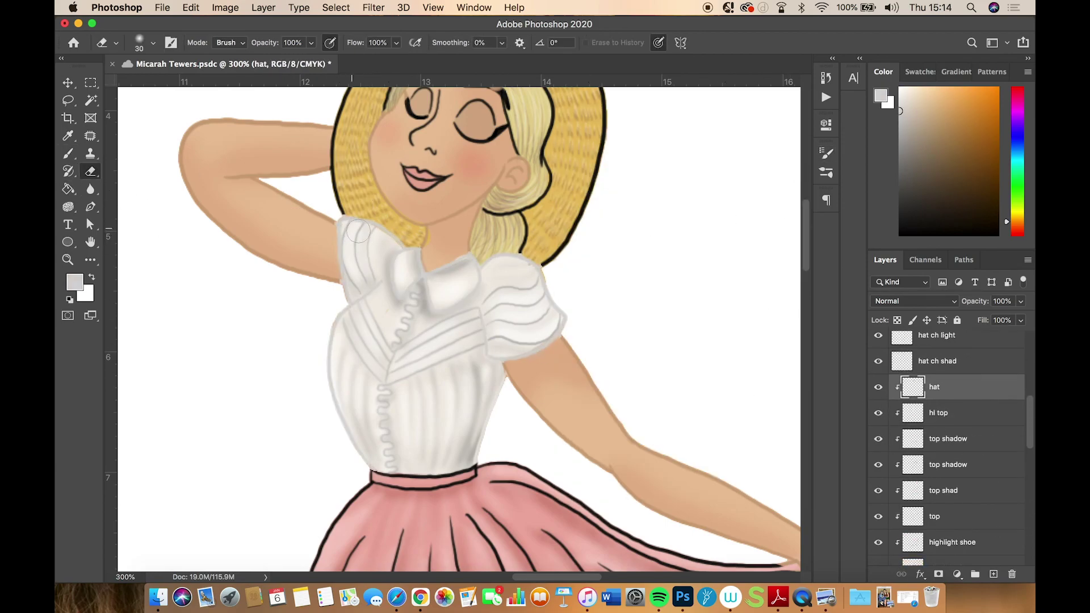
{"action": "left_click", "coordinate": [152, 43]}
{"action": "left_click", "coordinate": [341, 77]}
{"action": "key", "text": "super+plus"}
Brush off-white over the raised arm's sleeve on the top colour layer
{"action": "scroll", "coordinate": [1011, 482], "scroll_direction": "down", "scroll_amount": 5}
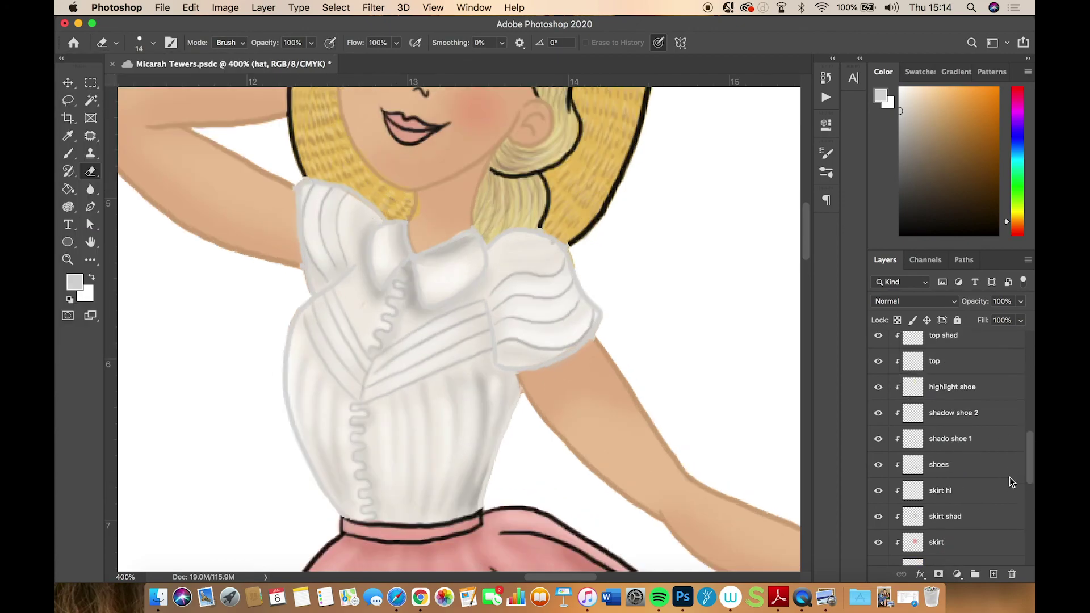
{"action": "scroll", "coordinate": [1010, 482], "scroll_direction": "up", "scroll_amount": 1}
{"action": "left_click", "coordinate": [965, 387]}
{"action": "left_click", "coordinate": [900, 88]}
{"action": "key", "text": "b"}
{"action": "left_click_drag", "start_coordinate": [347, 201], "coordinate": [315, 222]}
{"action": "left_click", "coordinate": [316, 222], "text": "alt"}
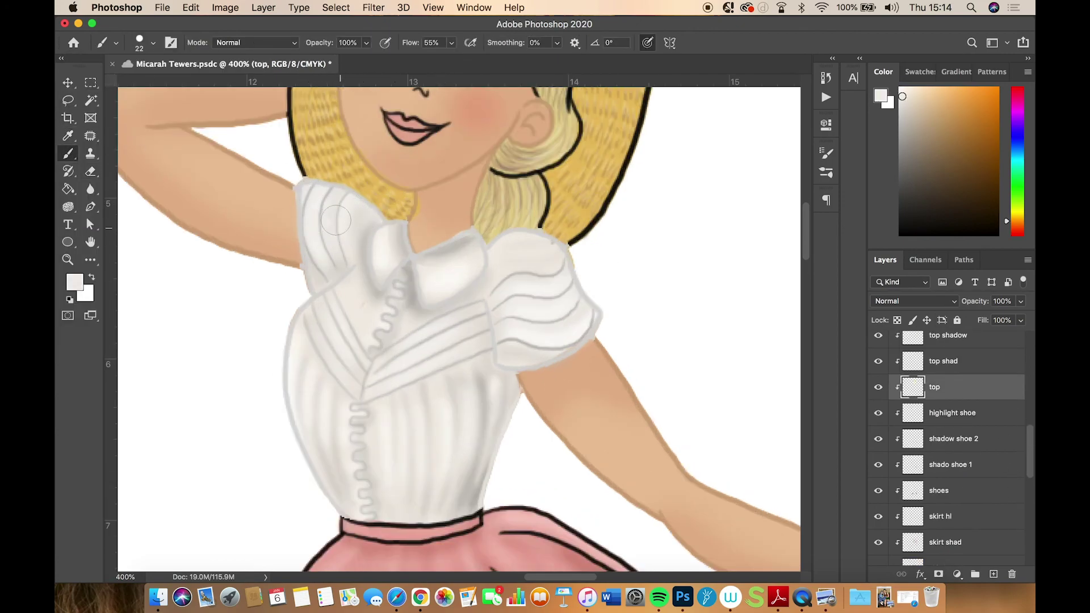
Sample the hat's straw yellow and darken it to a golden brown for the hat outline
{"action": "key", "text": "super+minus"}
{"action": "left_click_drag", "start_coordinate": [609, 382], "coordinate": [558, 394]}
{"action": "key", "text": "super+plus"}
{"action": "key", "text": "i"}
{"action": "left_click", "coordinate": [523, 239]}
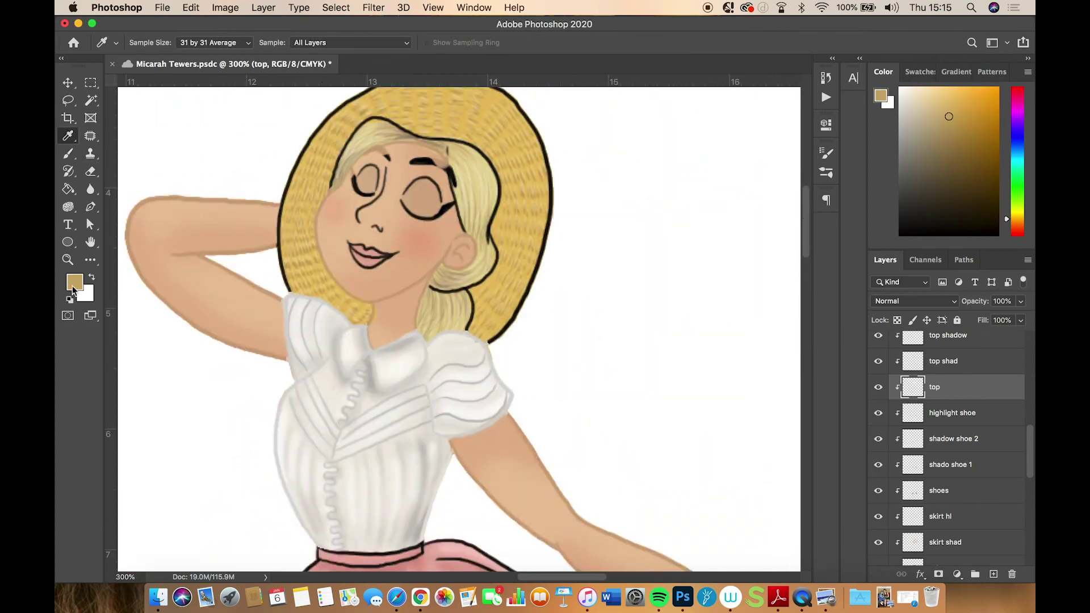
{"action": "left_click", "coordinate": [948, 136]}
Add a new clipped layer and place it uppermost among the outline colour layers, beneath the laces
{"action": "scroll", "coordinate": [1010, 421], "scroll_direction": "up", "scroll_amount": 3}
{"action": "left_click", "coordinate": [948, 362]}
{"action": "scroll", "coordinate": [946, 431], "scroll_direction": "up", "scroll_amount": 8}
{"action": "left_click", "coordinate": [945, 465]}
{"action": "key", "text": "b"}
{"action": "left_click", "coordinate": [993, 574]}
{"action": "left_click_drag", "start_coordinate": [957, 465], "coordinate": [954, 376]}
Rename the outline colour layers as hat, shoes, top and skin
{"action": "double_click", "coordinate": [953, 413]}
{"action": "type", "text": "shoes"}
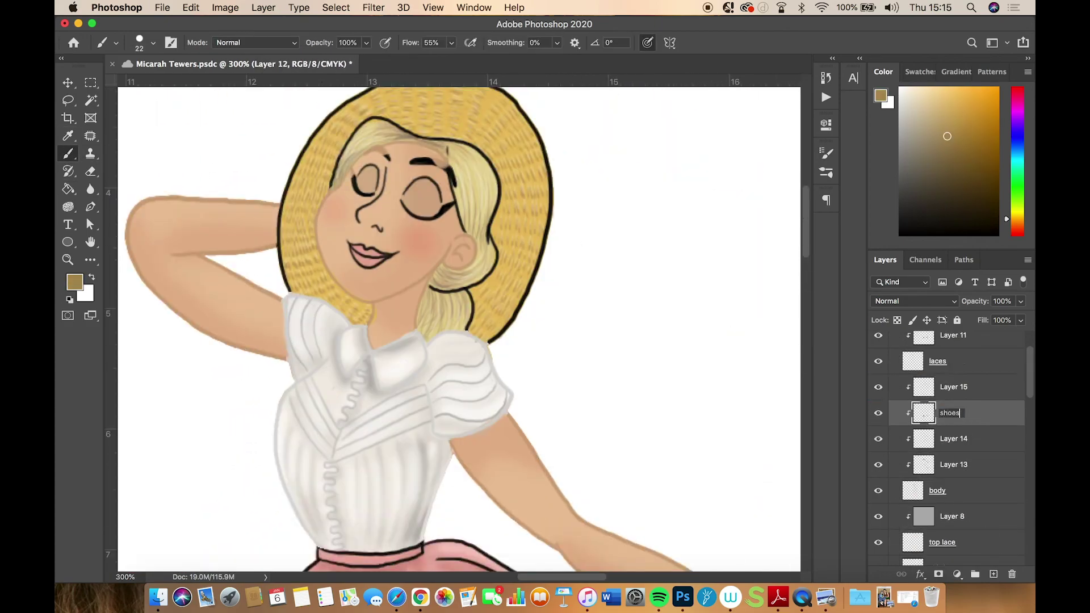
{"action": "key", "text": "Return"}
{"action": "double_click", "coordinate": [953, 387]}
{"action": "type", "text": "hat"}
{"action": "key", "text": "Return"}
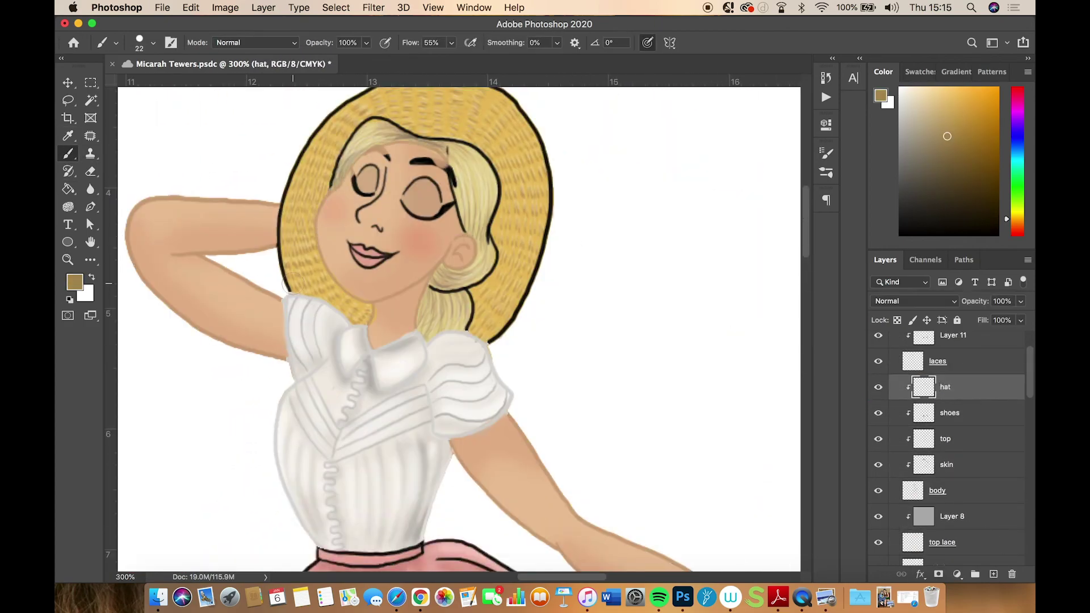
Paint the straw hat's outer outline golden brown on the hat outline layer
{"action": "key", "text": "super+plus"}
{"action": "left_click_drag", "start_coordinate": [386, 239], "coordinate": [458, 335]}
{"action": "mouse_move", "coordinate": [304, 379]}
{"action": "left_mouse_down"}
{"action": "mouse_move", "coordinate": [308, 229]}
{"action": "mouse_move", "coordinate": [596, 126]}
{"action": "mouse_move", "coordinate": [583, 451]}
{"action": "left_mouse_up"}
Add a new clipped layer above the shoes outline layer and name it hair
{"action": "left_click", "coordinate": [949, 413]}
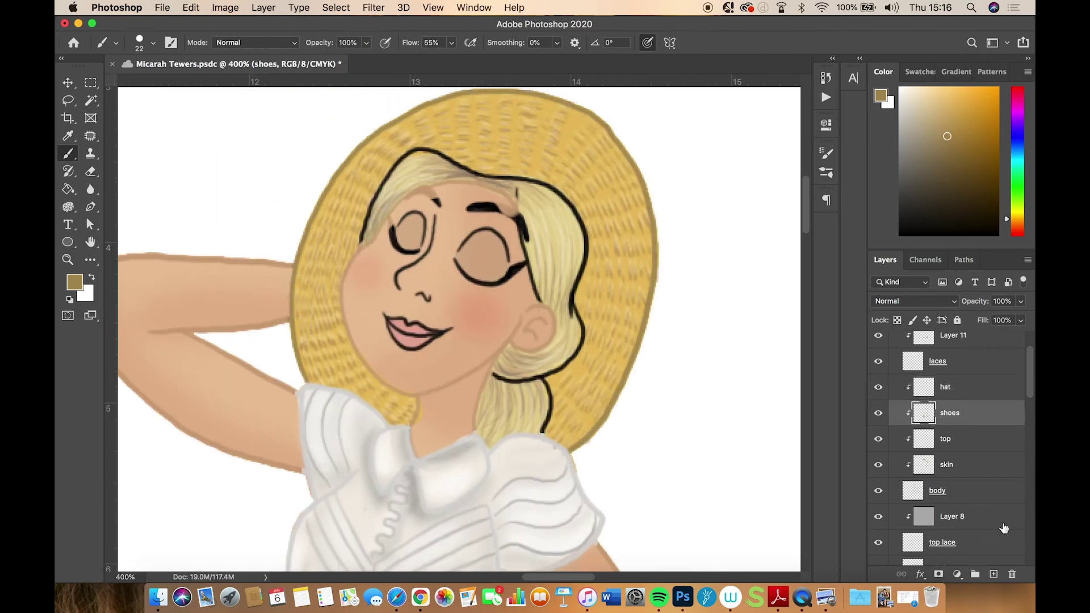
{"action": "left_click", "coordinate": [994, 574]}
{"action": "double_click", "coordinate": [983, 413]}
{"action": "key", "text": "Escape"}
{"action": "double_click", "coordinate": [949, 412]}
{"action": "type", "text": "hair"}
{"action": "key", "text": "Return"}
Recolour the hair outlines with a darker blonde sampled from the hair, and the eyebrows with a deeper brown
{"action": "left_click", "coordinate": [70, 137]}
{"action": "left_click", "coordinate": [386, 199]}
{"action": "left_click", "coordinate": [375, 222]}
{"action": "key", "text": "b"}
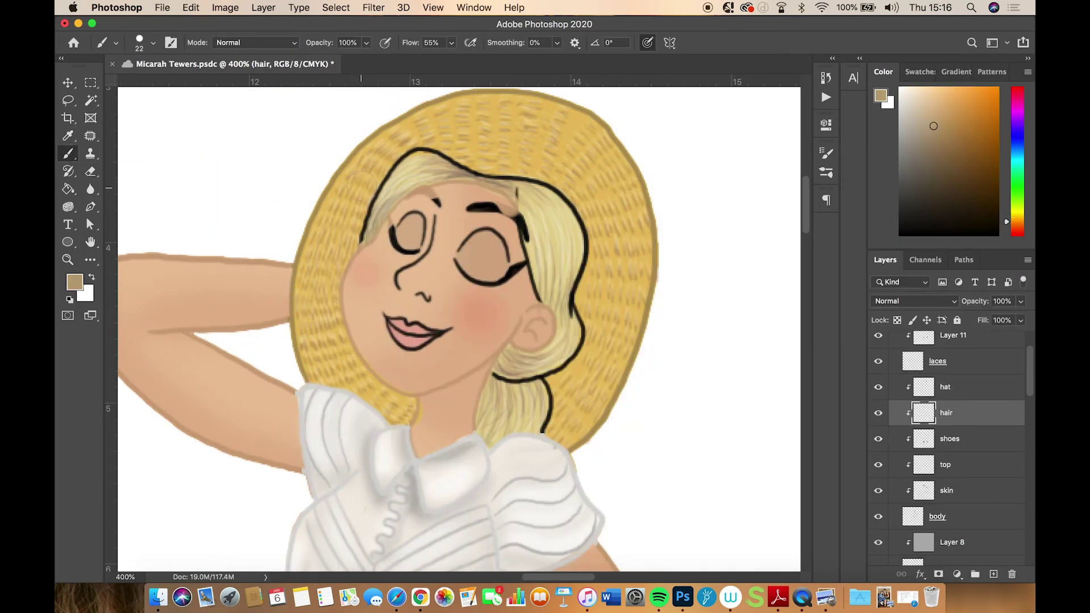
{"action": "mouse_move", "coordinate": [364, 242]}
{"action": "left_mouse_down"}
{"action": "mouse_move", "coordinate": [473, 166]}
{"action": "mouse_move", "coordinate": [527, 198]}
{"action": "mouse_move", "coordinate": [539, 301]}
{"action": "left_mouse_up"}
{"action": "mouse_move", "coordinate": [537, 182]}
{"action": "left_mouse_down"}
{"action": "mouse_move", "coordinate": [545, 293]}
{"action": "mouse_move", "coordinate": [571, 204]}
{"action": "mouse_move", "coordinate": [494, 375]}
{"action": "left_mouse_up"}
{"action": "left_click_drag", "start_coordinate": [542, 379], "coordinate": [542, 432]}
{"action": "left_click", "coordinate": [79, 285]}
{"action": "mouse_move", "coordinate": [401, 199]}
{"action": "left_mouse_down"}
{"action": "mouse_move", "coordinate": [506, 213]}
{"action": "mouse_move", "coordinate": [527, 240]}
{"action": "left_mouse_up"}
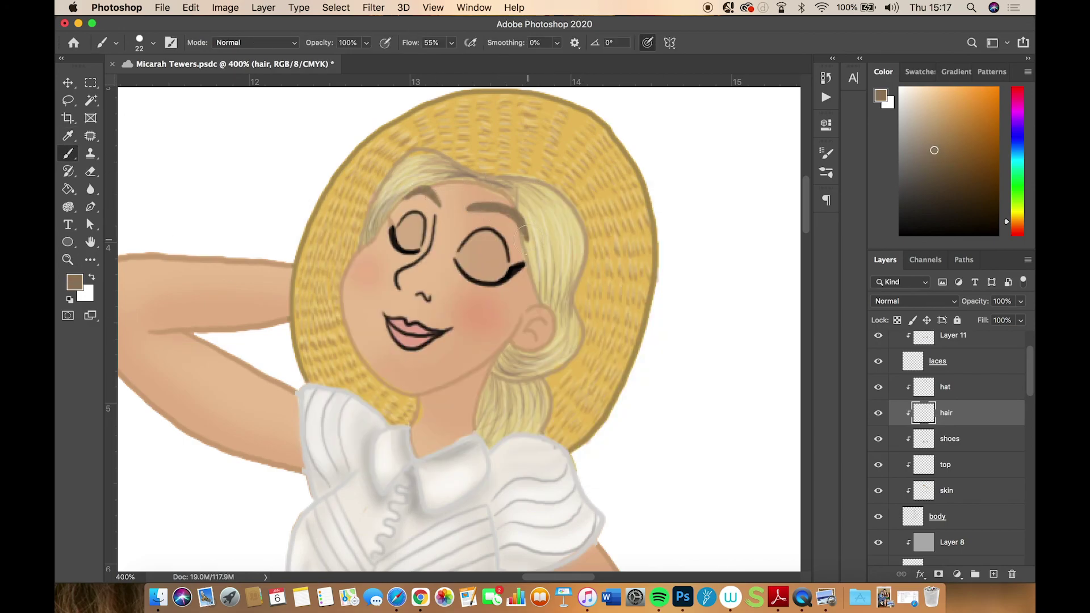
Sample the skirt's pink and choose a darker dusty pink as the painting colour
{"action": "left_click", "coordinate": [69, 300]}
{"action": "key", "text": "super+="}
{"action": "key", "text": "super+minus"}
{"action": "key", "text": "super+minus"}
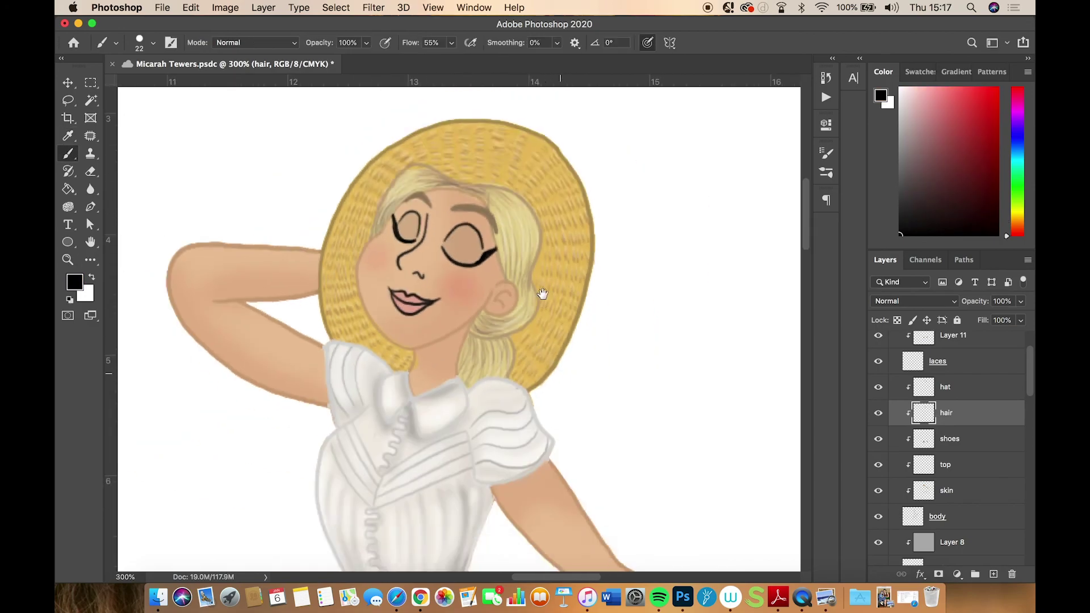
{"action": "left_click_drag", "start_coordinate": [540, 297], "coordinate": [458, 200]}
{"action": "left_click", "coordinate": [68, 136]}
{"action": "left_click", "coordinate": [457, 199]}
{"action": "left_click", "coordinate": [75, 282]}
{"action": "left_click", "coordinate": [404, 276]}
{"action": "left_click", "coordinate": [642, 227]}
Add a new clipped layer above the hat outline layer and name it dress
{"action": "key", "text": "super+minus"}
{"action": "key", "text": "super+minus"}
{"action": "left_click", "coordinate": [993, 574]}
{"action": "left_click_drag", "start_coordinate": [954, 413], "coordinate": [954, 379]}
{"action": "key", "text": "b"}
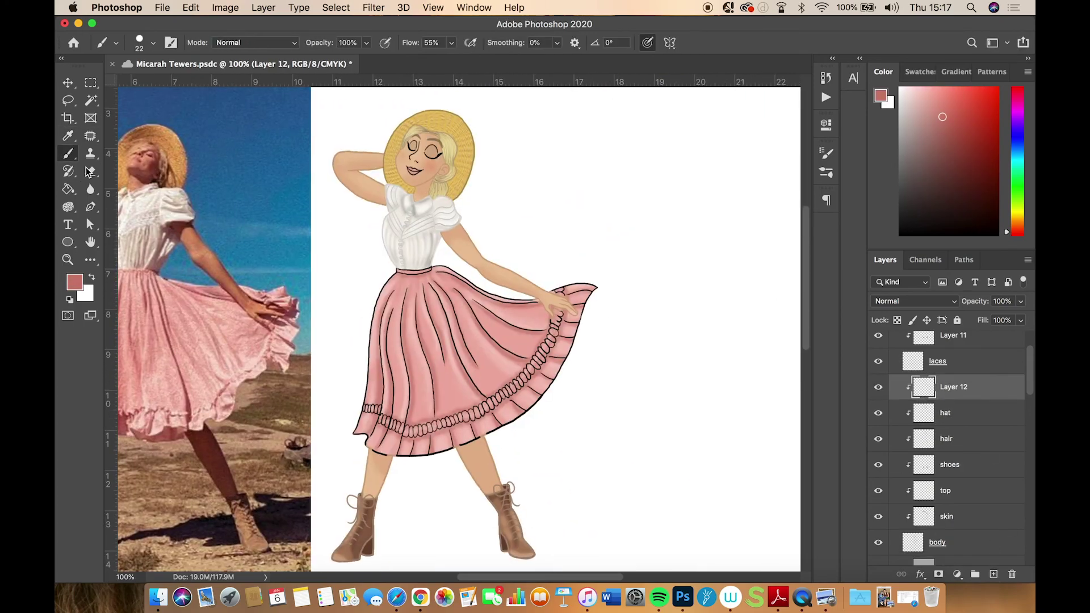
{"action": "double_click", "coordinate": [953, 387]}
{"action": "type", "text": "dress"}
{"action": "key", "text": "Return"}
Paint the skirt's upper edge, the raised corner and the lace loops around the hand dark pink
{"action": "key", "text": "super+="}
{"action": "key", "text": "super+="}
{"action": "key", "text": "super+="}
{"action": "mouse_move", "coordinate": [216, 114]}
{"action": "left_mouse_down"}
{"action": "mouse_move", "coordinate": [278, 288]}
{"action": "mouse_move", "coordinate": [559, 312]}
{"action": "mouse_move", "coordinate": [223, 308]}
{"action": "left_mouse_up"}
{"action": "left_click_drag", "start_coordinate": [412, 392], "coordinate": [506, 383]}
{"action": "mouse_move", "coordinate": [554, 347]}
{"action": "left_mouse_down"}
{"action": "mouse_move", "coordinate": [611, 332]}
{"action": "mouse_move", "coordinate": [735, 329]}
{"action": "left_mouse_up"}
{"action": "left_click_drag", "start_coordinate": [553, 469], "coordinate": [566, 422]}
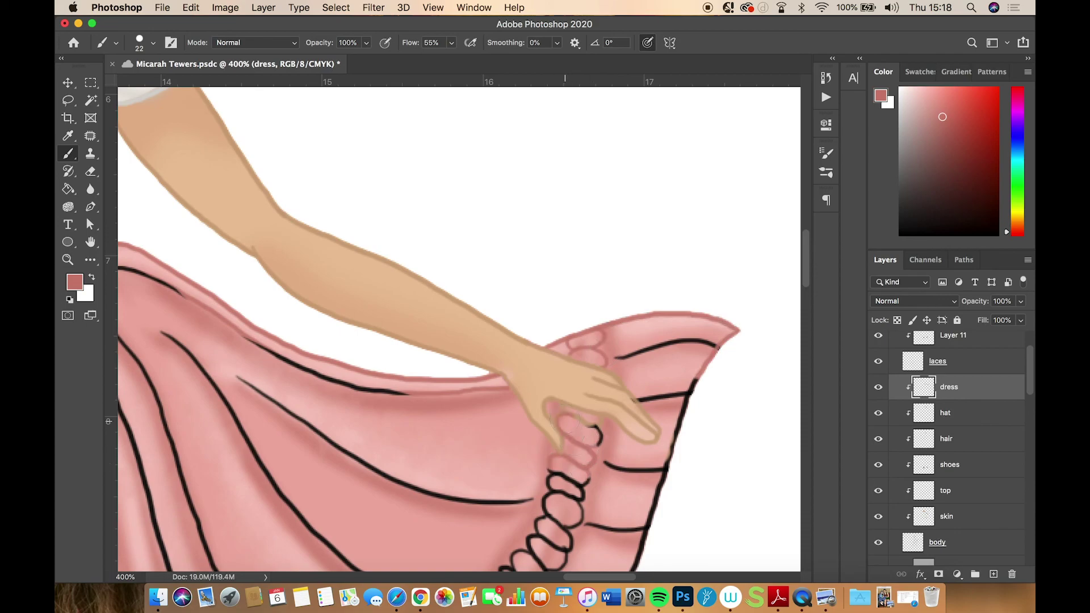
Recolour the outline along the skirt's lower hem above the legs dark pink
{"action": "left_click_drag", "start_coordinate": [187, 556], "coordinate": [767, 96]}
{"action": "left_click_drag", "start_coordinate": [401, 428], "coordinate": [353, 406]}
{"action": "mouse_move", "coordinate": [390, 406]}
{"action": "left_mouse_down"}
{"action": "mouse_move", "coordinate": [590, 415]}
{"action": "mouse_move", "coordinate": [497, 414]}
{"action": "left_mouse_up"}
{"action": "left_click_drag", "start_coordinate": [573, 392], "coordinate": [715, 333]}
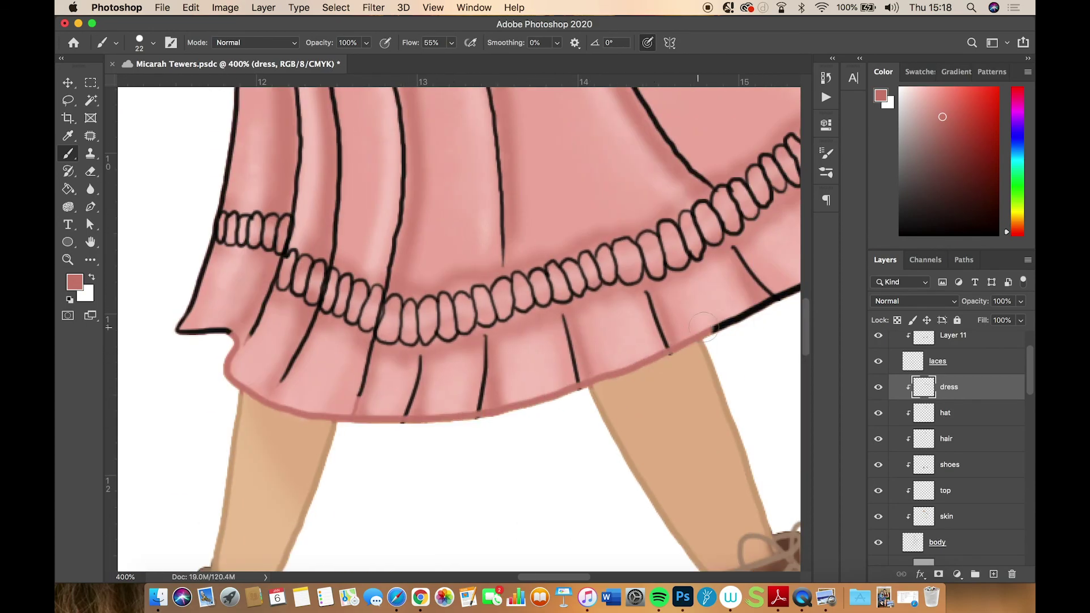
Add a layer clipped to the skirting line art and fill it with the dark pink
{"action": "key", "text": "super+minus"}
{"action": "key", "text": "super+minus"}
{"action": "left_click_drag", "start_coordinate": [568, 238], "coordinate": [511, 407]}
{"action": "scroll", "coordinate": [956, 425], "scroll_direction": "down", "scroll_amount": 5}
{"action": "left_click", "coordinate": [965, 489]}
{"action": "left_click", "coordinate": [993, 575]}
{"action": "right_click", "coordinate": [963, 489]}
{"action": "left_click", "coordinate": [863, 500]}
{"action": "left_click", "coordinate": [69, 189]}
{"action": "left_click", "coordinate": [568, 340]}
Recolour the remaining skirt outlines, folds and lace trim dark pink on the dress layer with a 59 px brush
{"action": "left_click", "coordinate": [965, 413]}
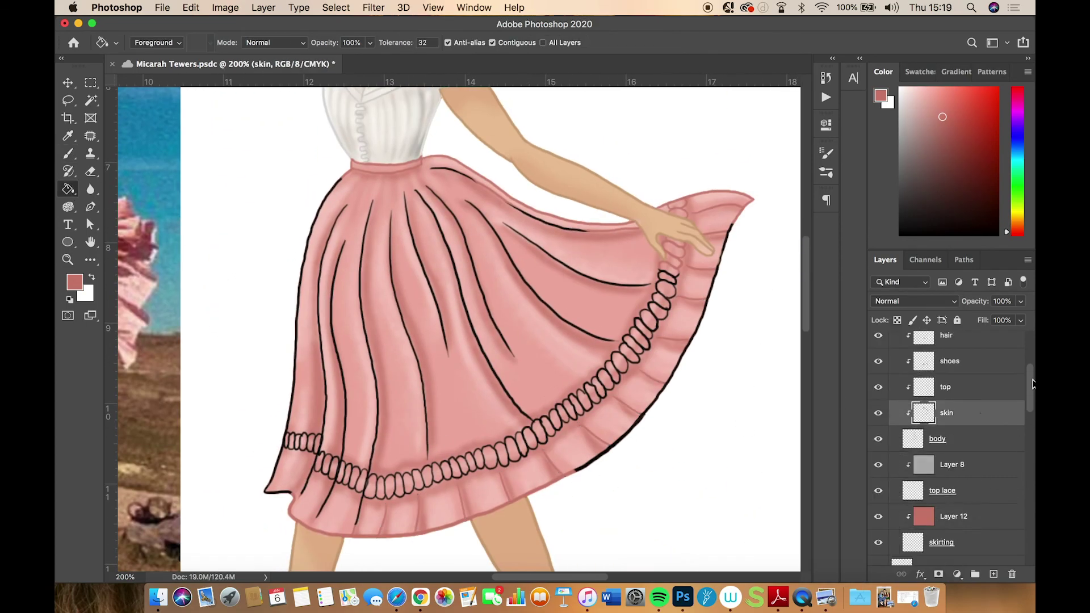
{"action": "mouse_move", "coordinate": [337, 185]}
{"action": "left_mouse_down"}
{"action": "mouse_move", "coordinate": [512, 435]}
{"action": "mouse_move", "coordinate": [725, 285]}
{"action": "mouse_move", "coordinate": [340, 364]}
{"action": "mouse_move", "coordinate": [440, 227]}
{"action": "mouse_move", "coordinate": [619, 284]}
{"action": "mouse_move", "coordinate": [608, 340]}
{"action": "mouse_move", "coordinate": [679, 371]}
{"action": "left_mouse_up"}
{"action": "key", "text": "super+minus"}
{"action": "key", "text": "super+minus"}
{"action": "key", "text": "super+plus"}
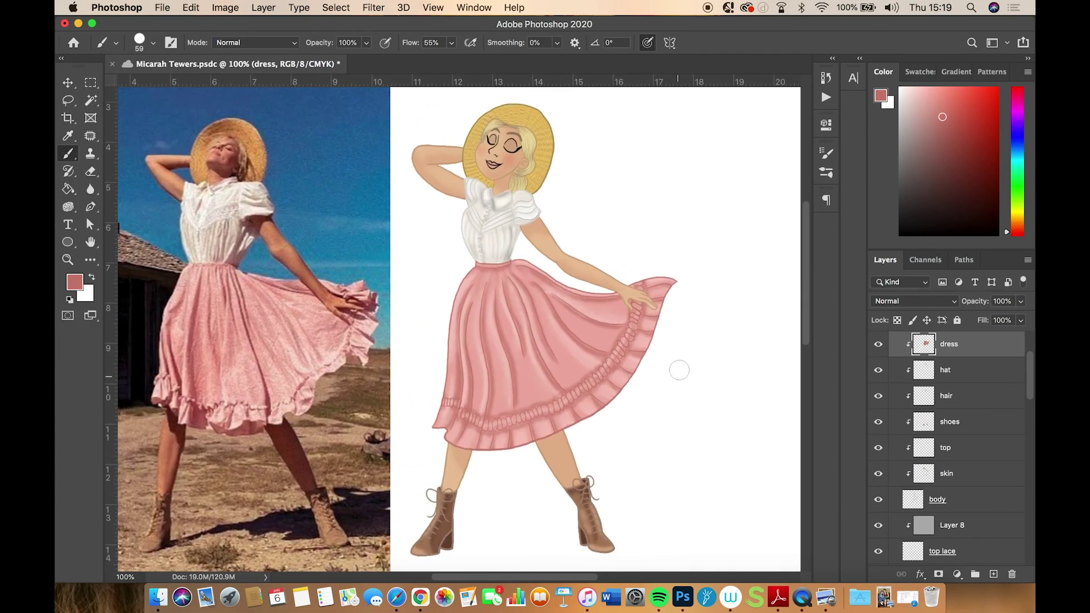
Sample the brown of the boot as the foreground colour and make the hair layer active for the face outlines
{"action": "left_click", "coordinate": [67, 136]}
{"action": "left_click", "coordinate": [446, 514]}
{"action": "left_click", "coordinate": [74, 281]}
{"action": "left_click", "coordinate": [675, 214]}
{"action": "scroll", "coordinate": [956, 398], "scroll_direction": "up", "scroll_amount": 4}
{"action": "left_click", "coordinate": [946, 490]}
{"action": "key", "text": "super+plus"}
{"action": "key", "text": "super+plus"}
{"action": "key", "text": "super+plus"}
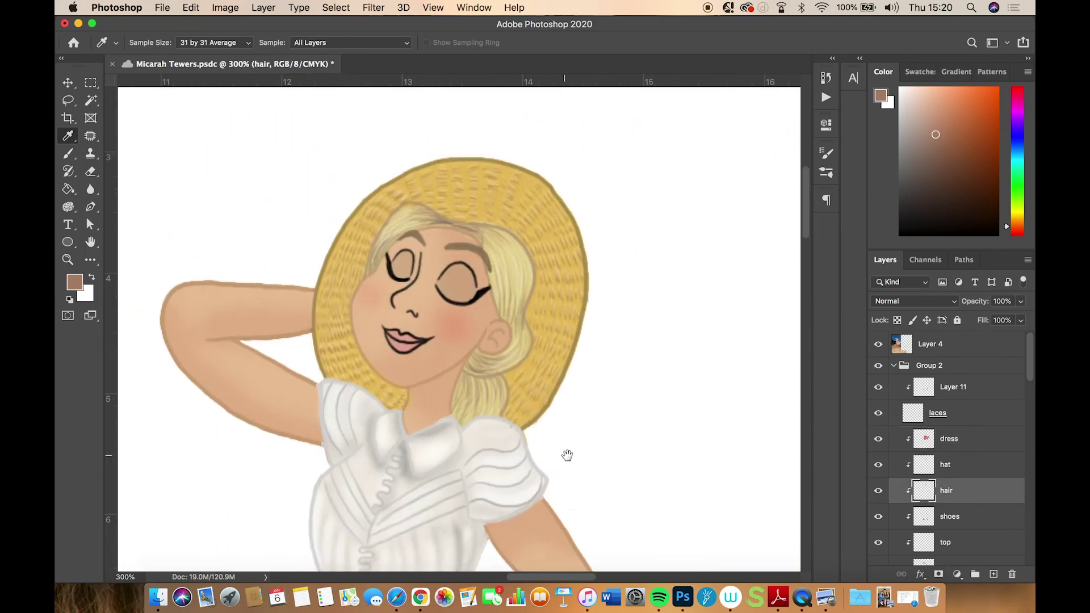
{"action": "left_click_drag", "start_coordinate": [567, 455], "coordinate": [615, 398]}
Recolour the black nose line and upper eyelid outlines brown with a 7 px brush on the hair layer
{"action": "left_click", "coordinate": [68, 153]}
{"action": "left_click", "coordinate": [152, 42]}
{"action": "key", "text": "Escape"}
{"action": "key", "text": "super+minus"}
{"action": "key", "text": "super+minus"}
{"action": "key", "text": "super+minus"}
{"action": "key", "text": "super+minus"}
{"action": "key", "text": "super+minus"}
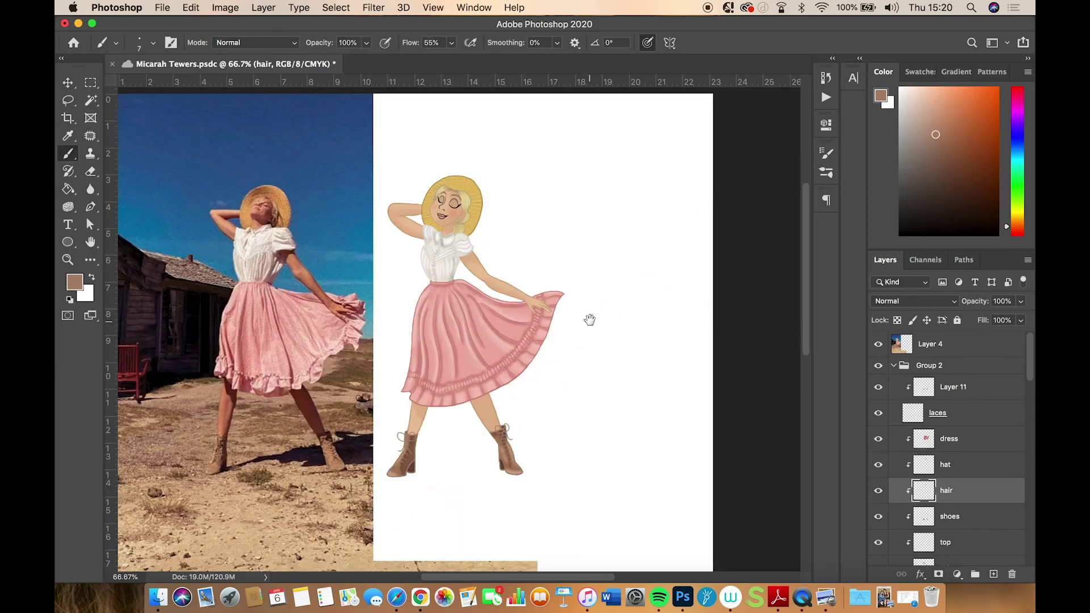
{"action": "scroll", "coordinate": [454, 202], "scroll_direction": "up", "scroll_amount": 4}
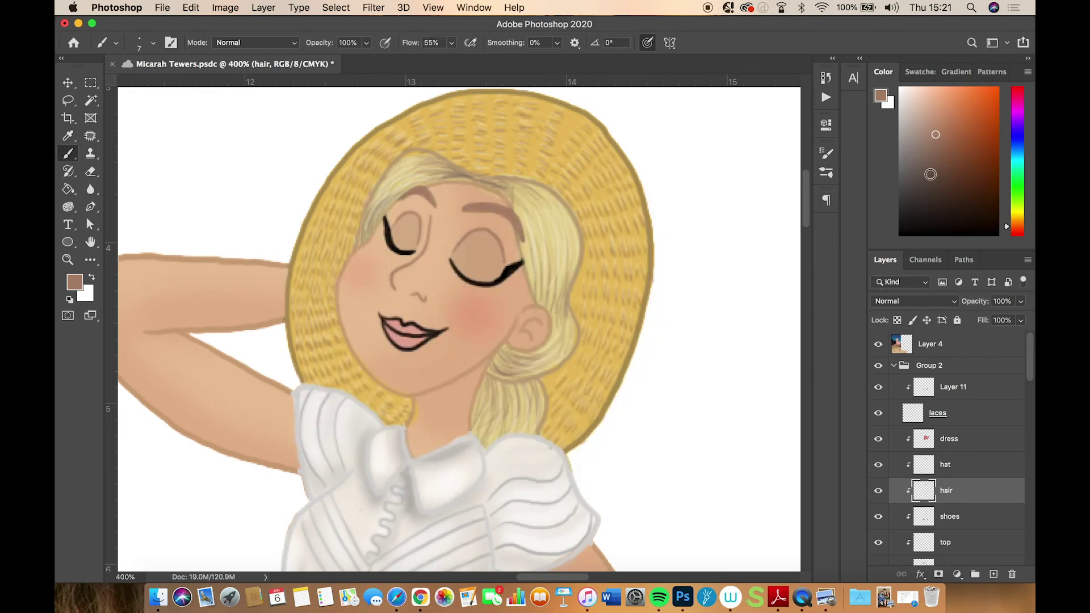
Choose a muted red and recolour the black outline of the lips with it
{"action": "left_click", "coordinate": [1017, 98]}
{"action": "left_click", "coordinate": [964, 114]}
{"action": "left_click", "coordinate": [974, 103]}
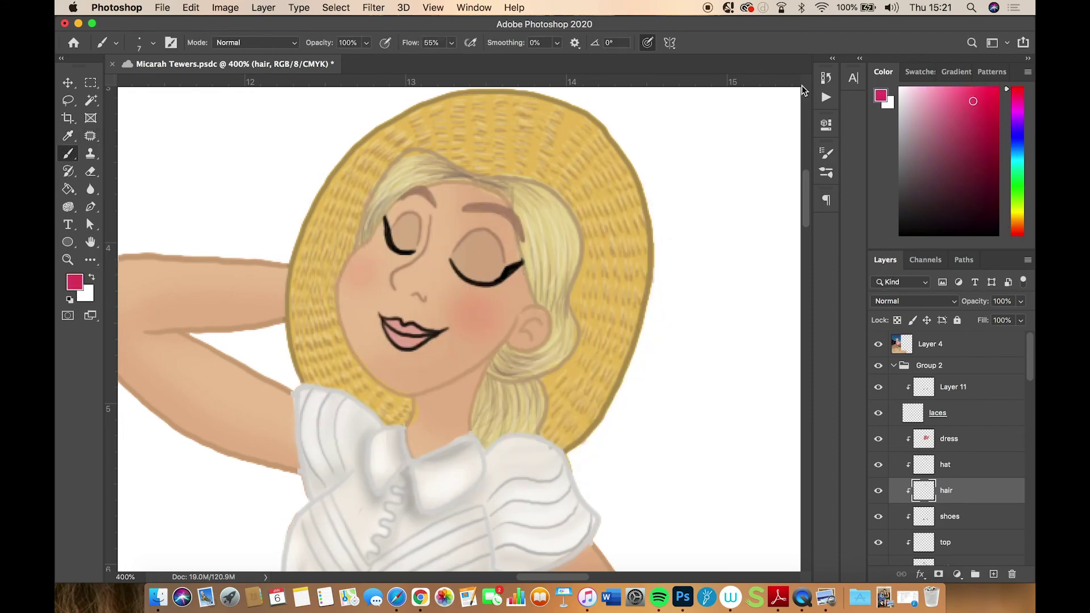
{"action": "left_click", "coordinate": [942, 107]}
{"action": "left_click", "coordinate": [1017, 227]}
{"action": "left_click", "coordinate": [949, 118]}
{"action": "mouse_move", "coordinate": [382, 318]}
{"action": "left_mouse_down"}
{"action": "mouse_move", "coordinate": [426, 340]}
{"action": "mouse_move", "coordinate": [446, 328]}
{"action": "left_mouse_up"}
{"action": "left_click", "coordinate": [961, 117]}
{"action": "left_click_drag", "start_coordinate": [1017, 238], "coordinate": [1017, 231]}
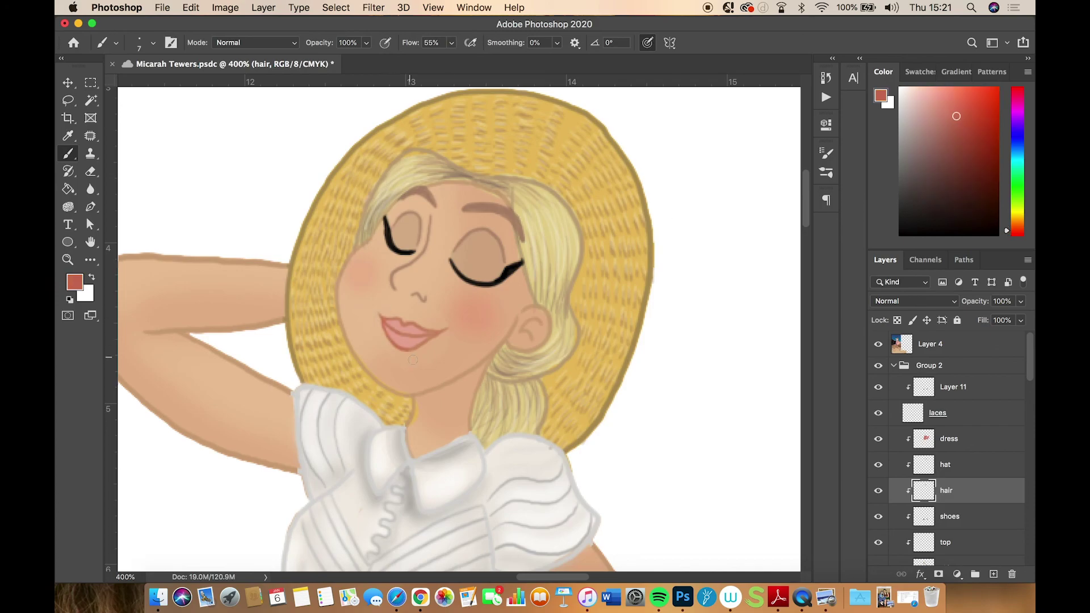
Choose a lighter, softer red and paint it over the lip lines
{"action": "left_click", "coordinate": [944, 112]}
{"action": "left_click_drag", "start_coordinate": [437, 335], "coordinate": [395, 316]}
{"action": "key", "text": "super+0"}
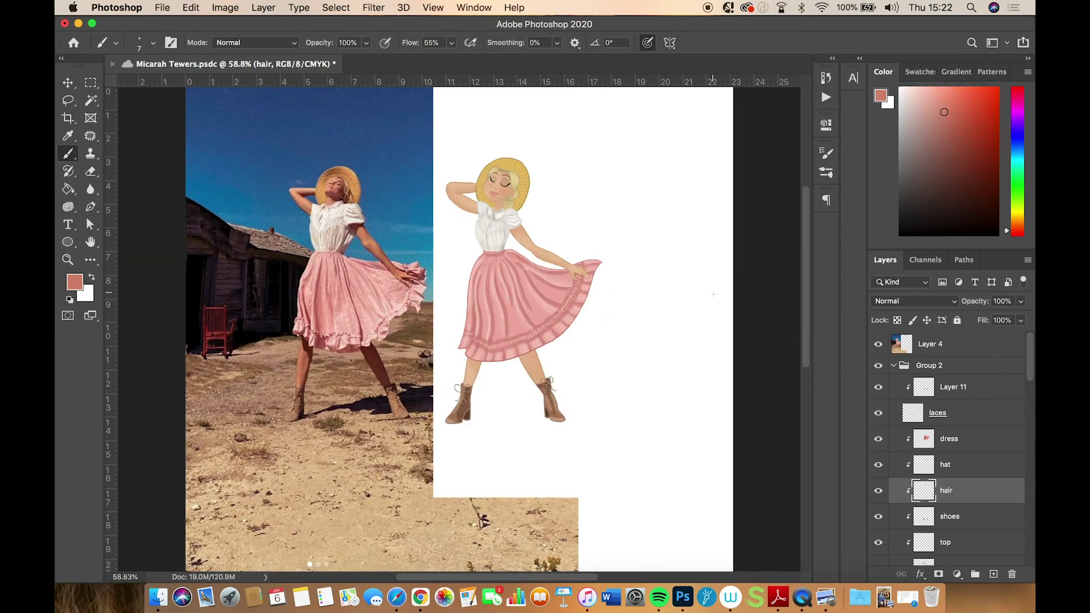
{"action": "left_click", "coordinate": [164, 8]}
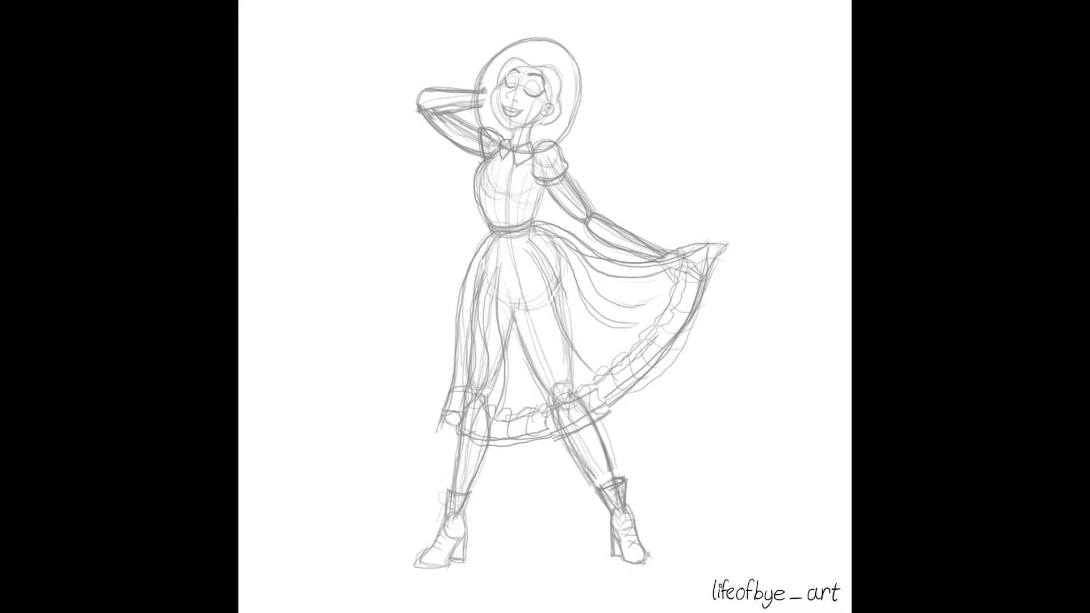